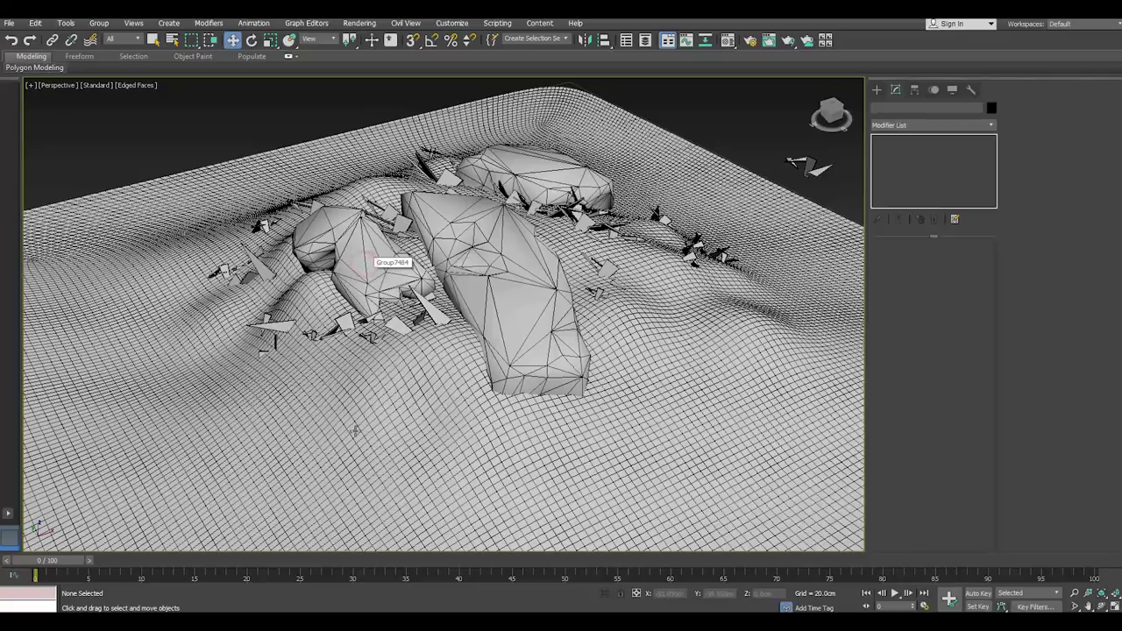
- Clone the Plane001 terrain as a Copy named Plane002 via Edit > Clone
click(356, 430)
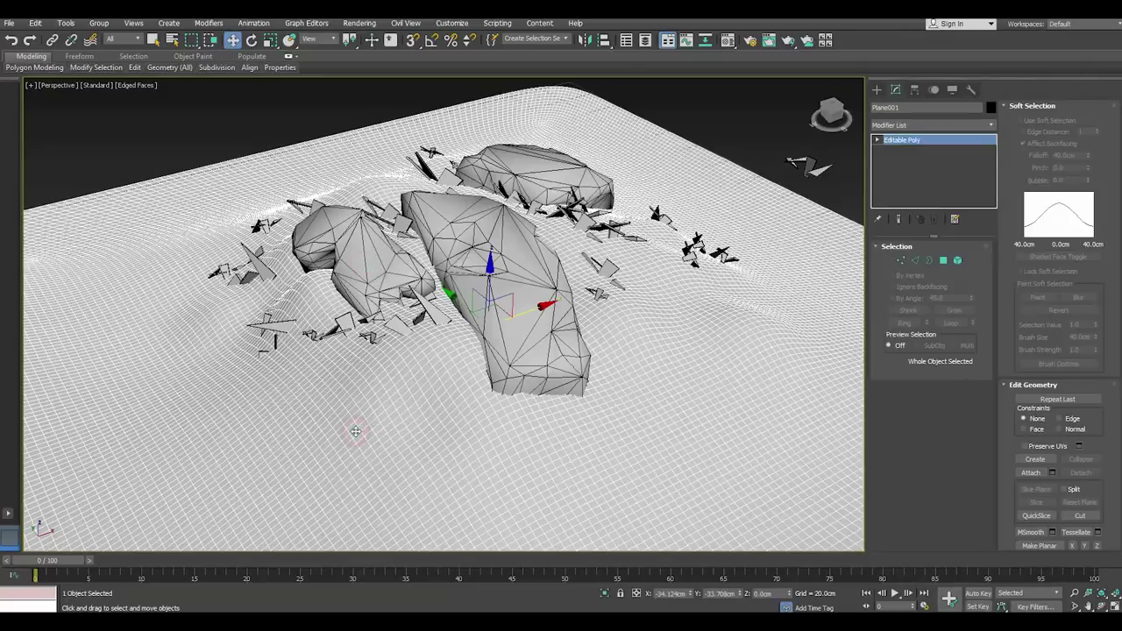
click(35, 23)
click(62, 112)
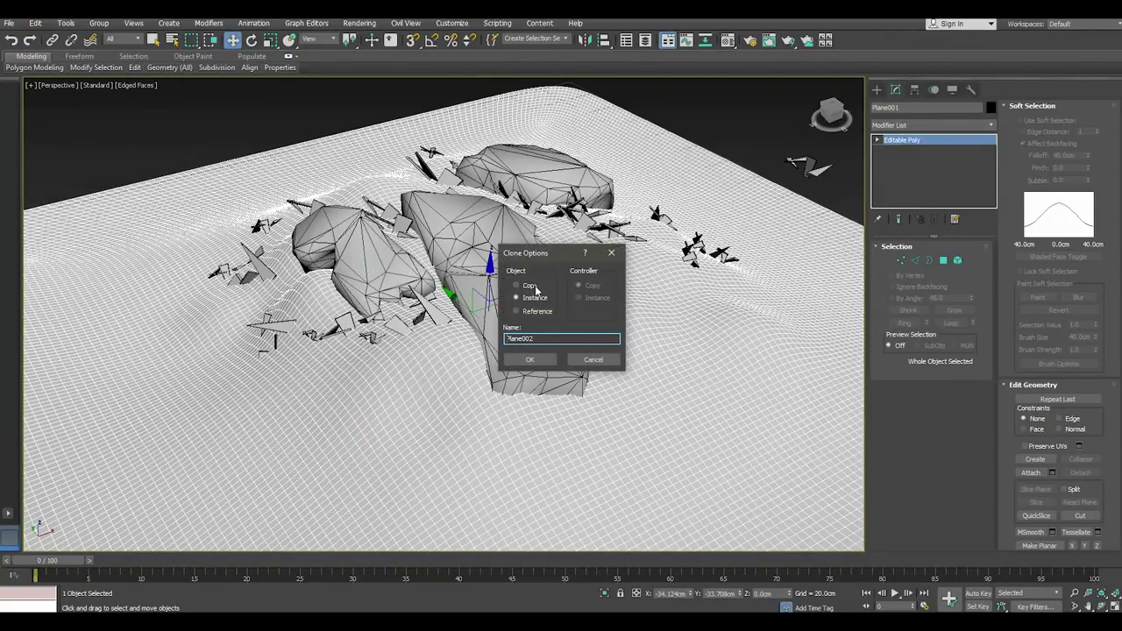
click(530, 360)
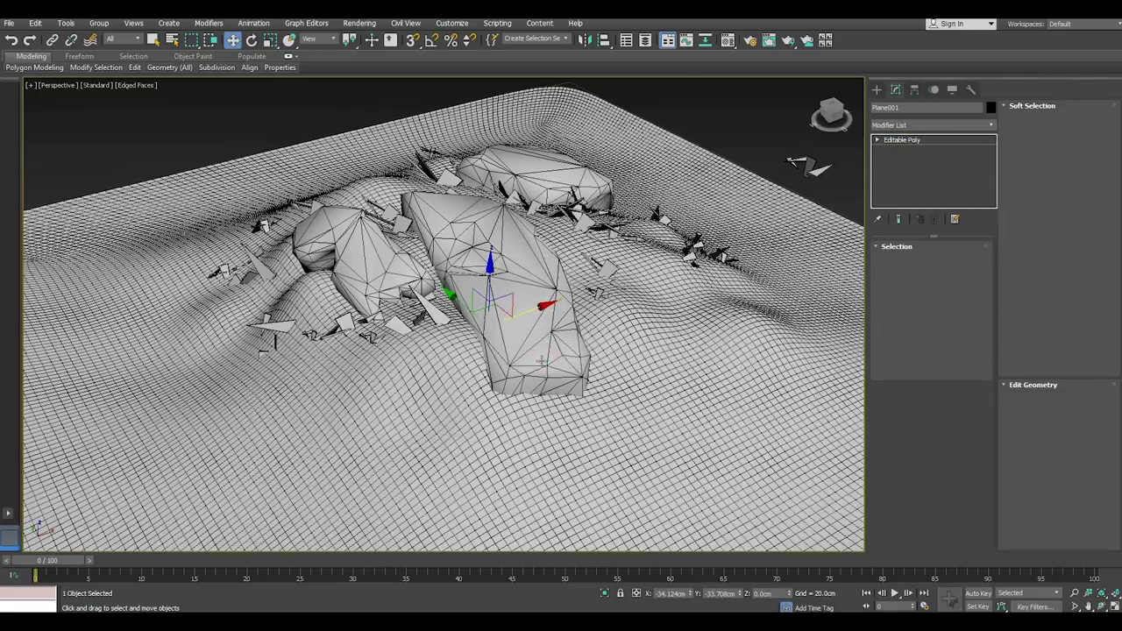
- Isolate Plane002 and add a MultiRes modifier to it
click(604, 595)
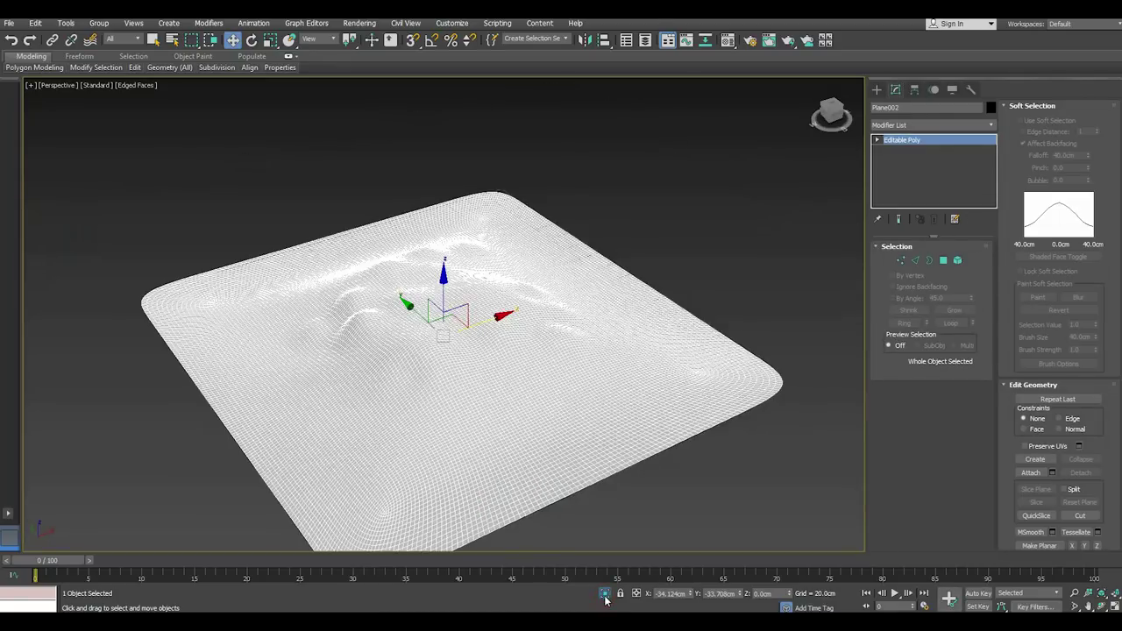
scroll(458, 390, up, 3)
click(994, 128)
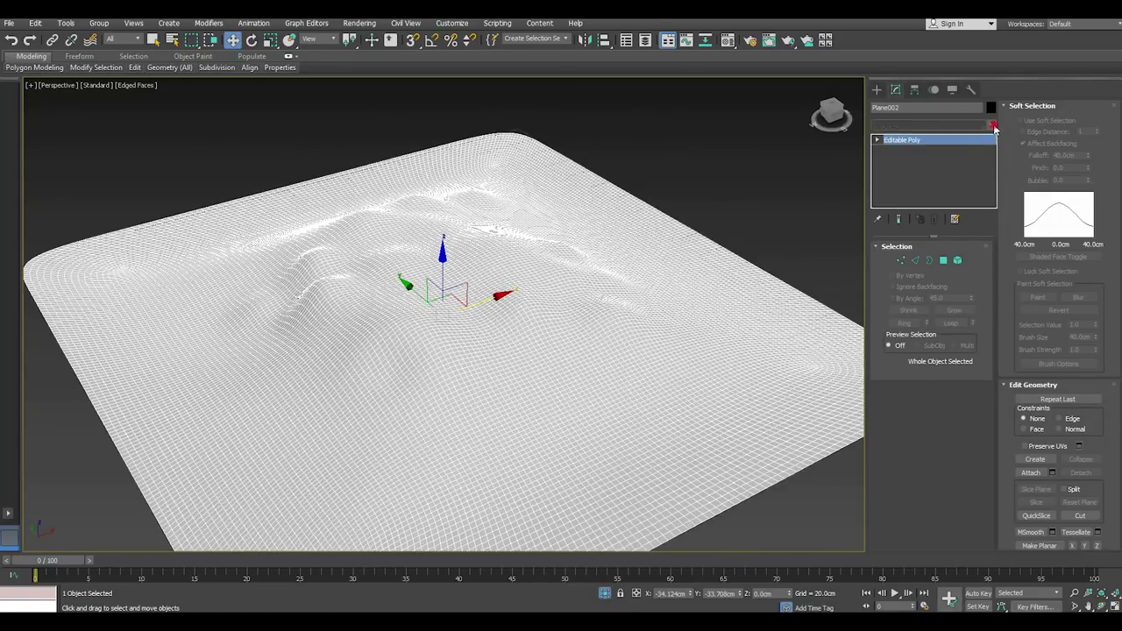
scroll(945, 424, down, 10)
scroll(945, 425, down, 5)
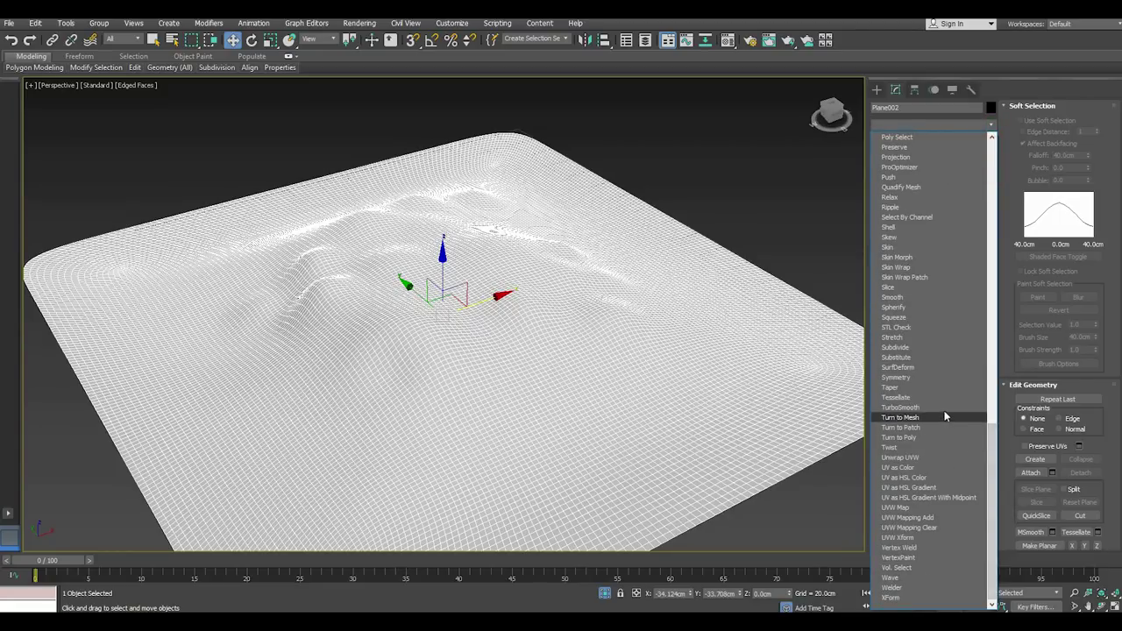
scroll(944, 412, up, 2)
scroll(944, 413, up, 2)
scroll(945, 413, up, 1)
scroll(912, 328, up, 2)
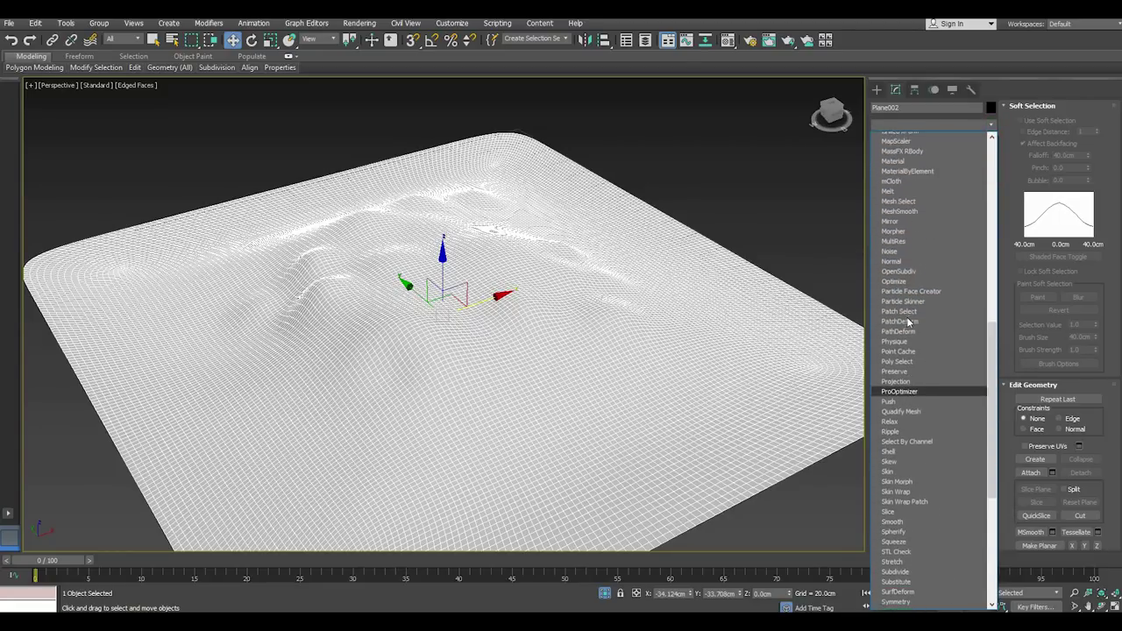
scroll(910, 302, up, 2)
click(907, 295)
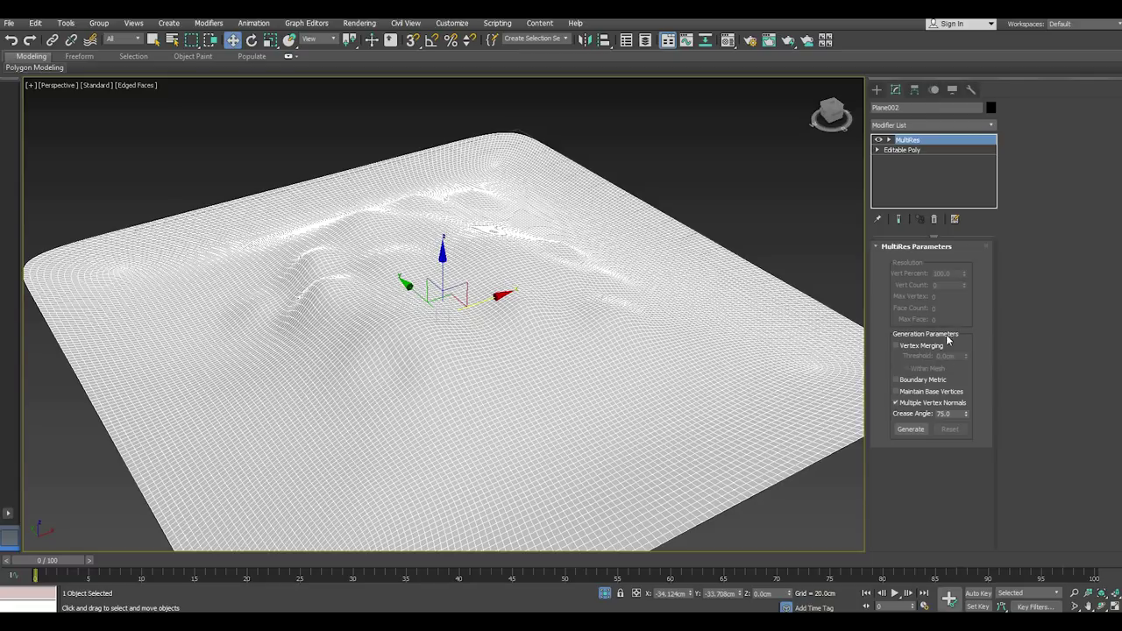
- Generate MultiRes data and lower Vert Percent through 10, 1 and 0.5
click(914, 429)
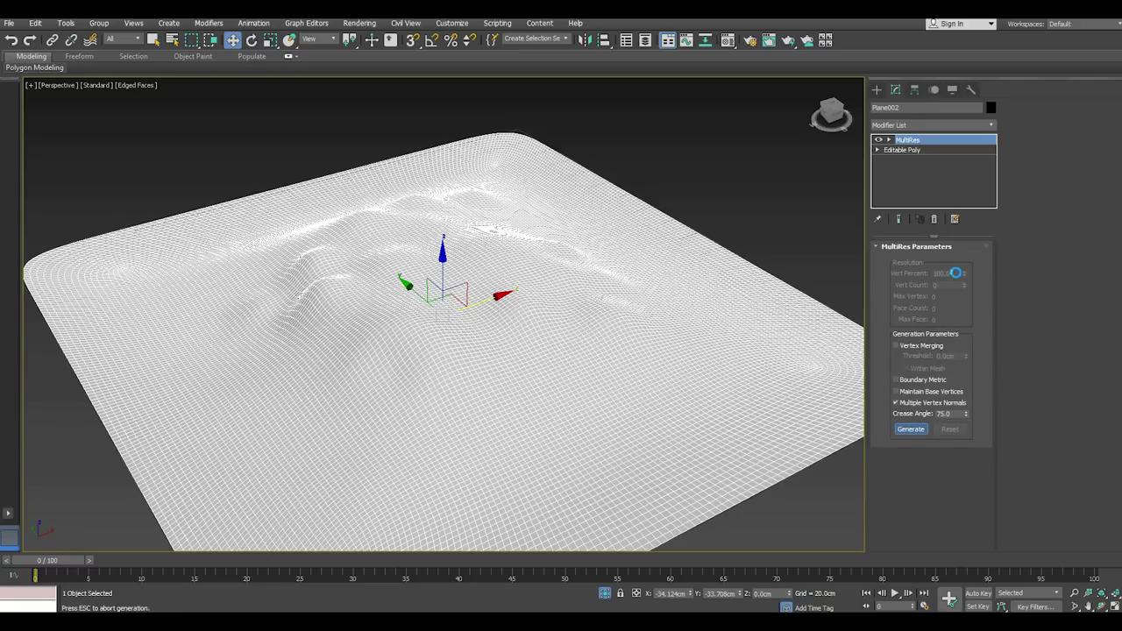
text(10)
key(Return)
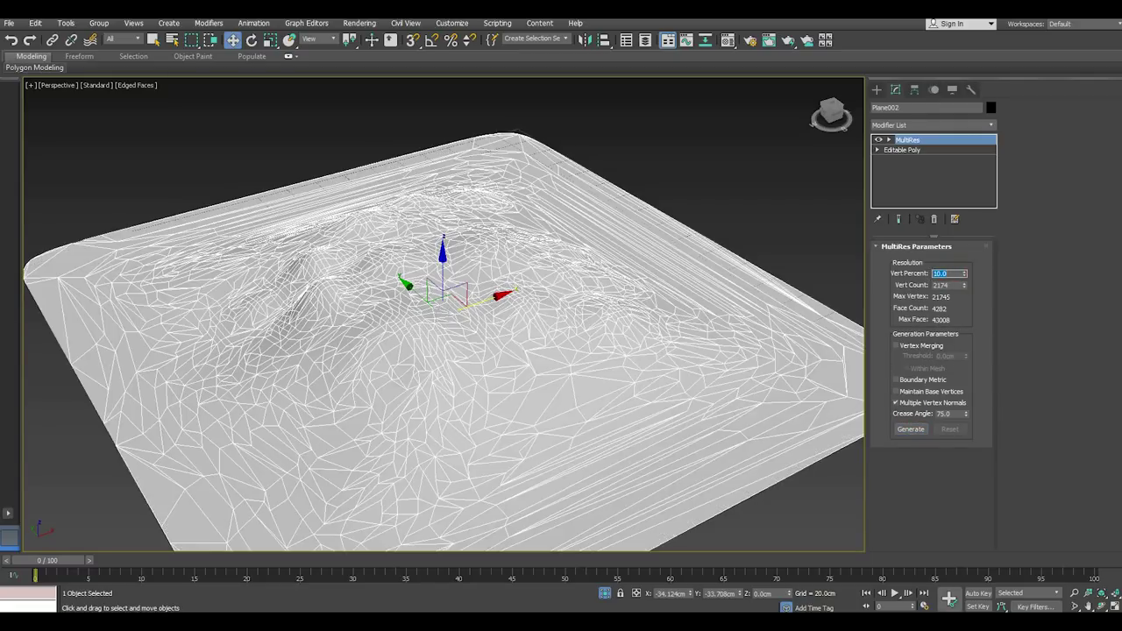
text(1)
key(Return)
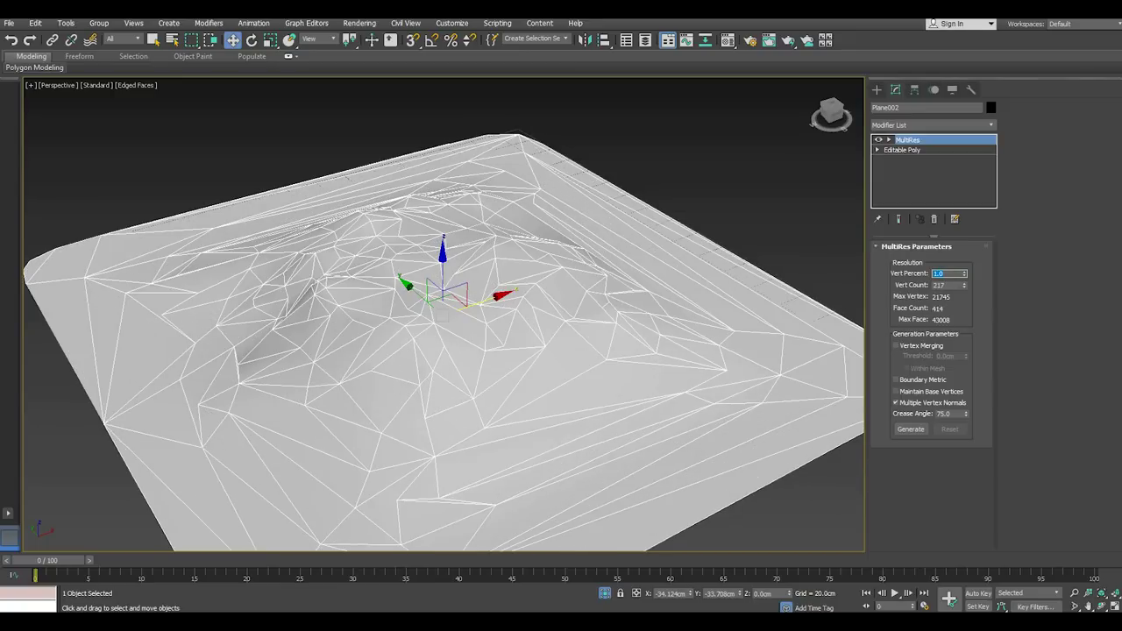
text(0.5)
key(Return)
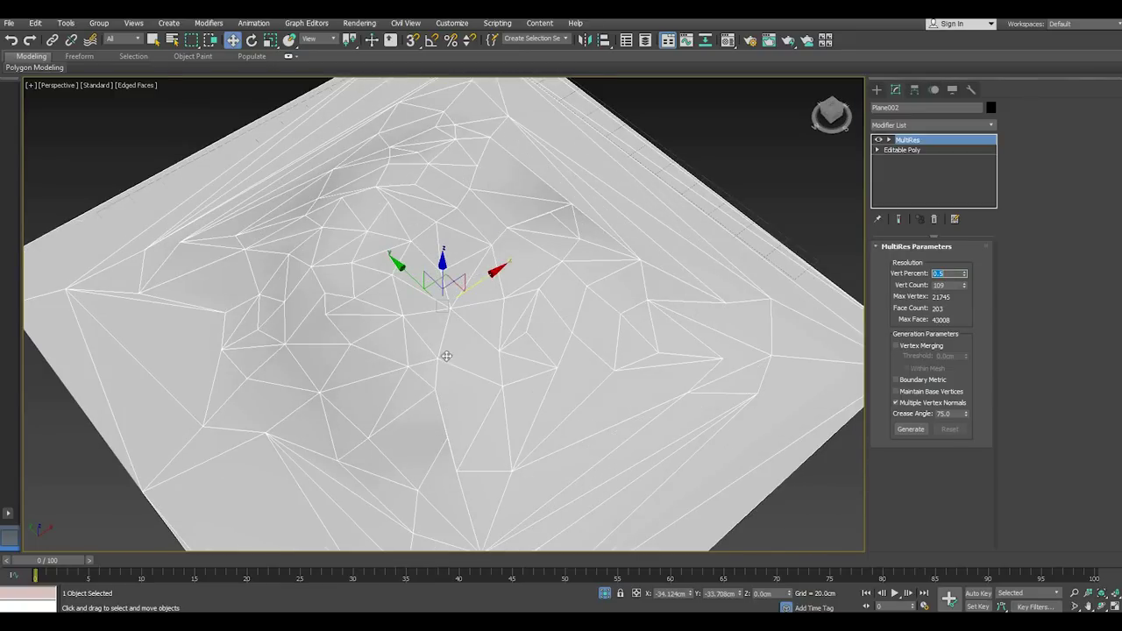
- Nudge the Vert Percent spinner up to 0.57 for 124 vertices
scroll(421, 371, down, 5)
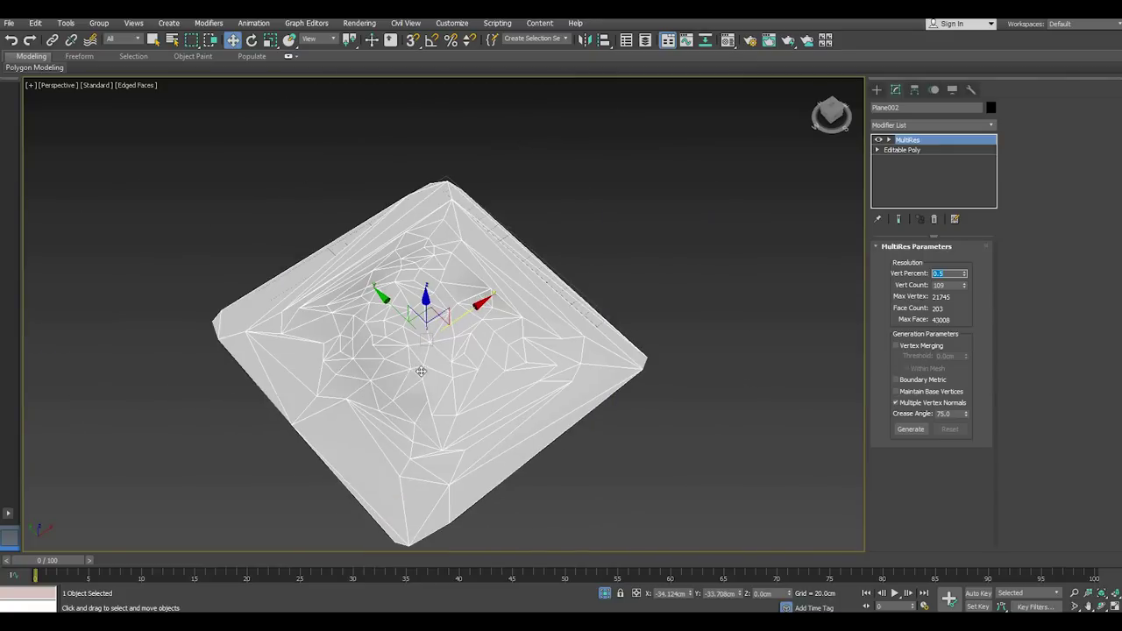
click(964, 274)
click(964, 273)
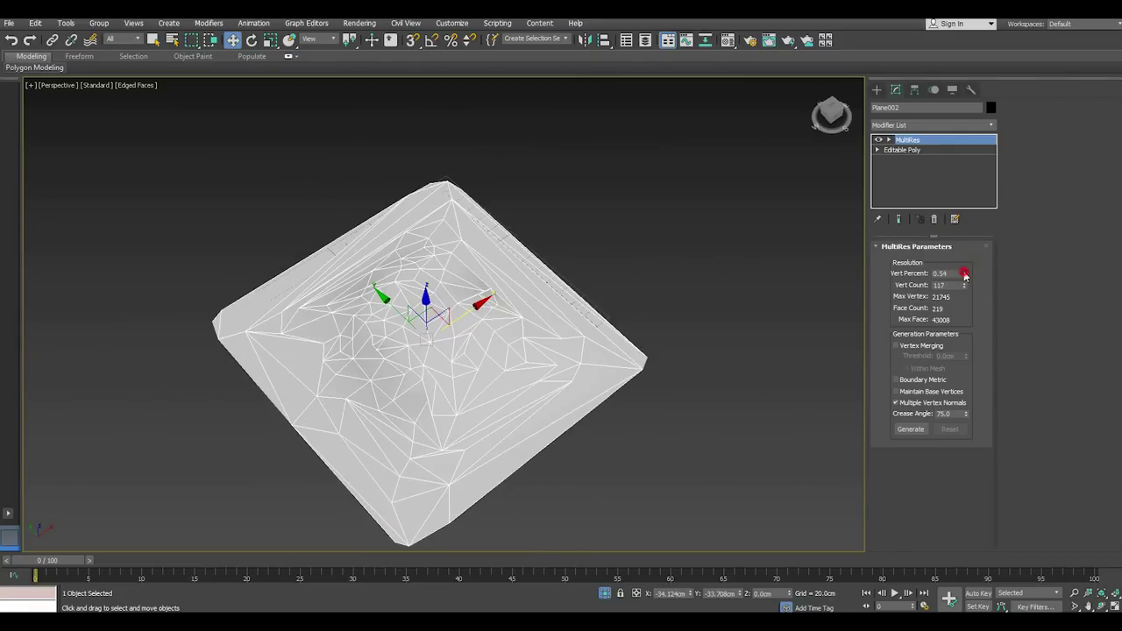
click(964, 274)
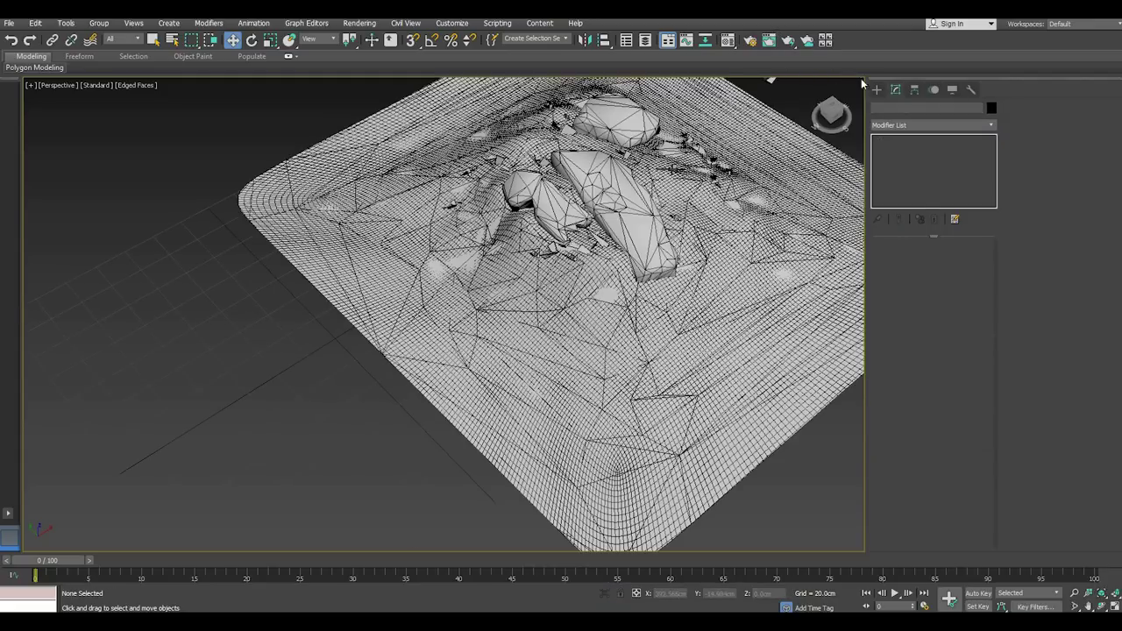
- Draw a standard primitive Box beside the terrain
click(876, 89)
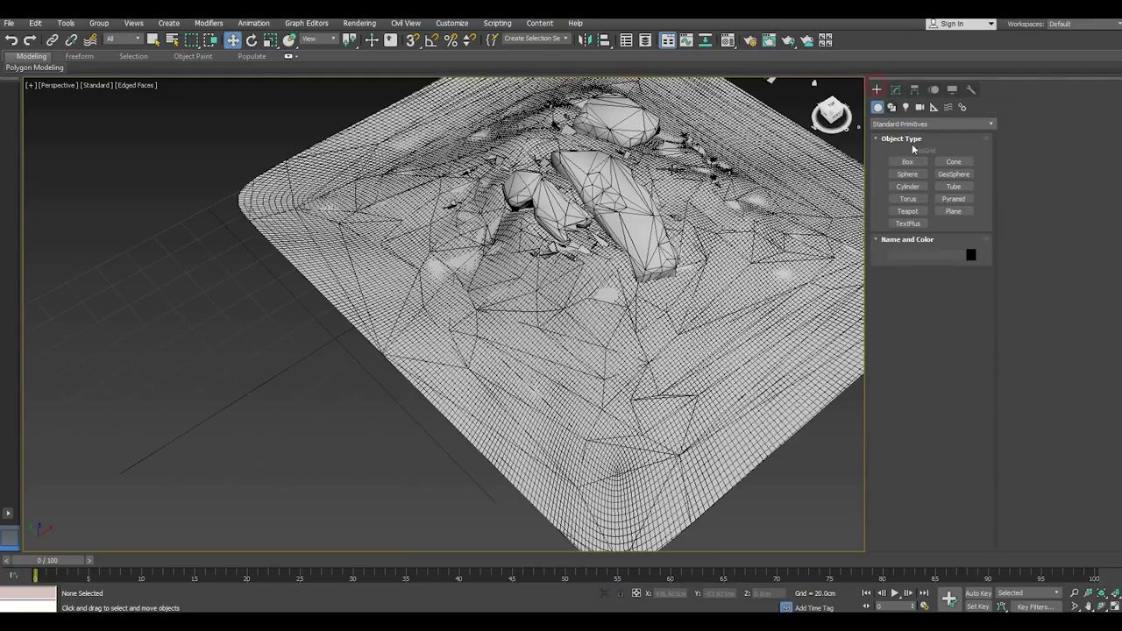
click(911, 164)
middle_drag(248, 375, 354, 344)
drag(299, 376, 571, 413)
click(542, 370)
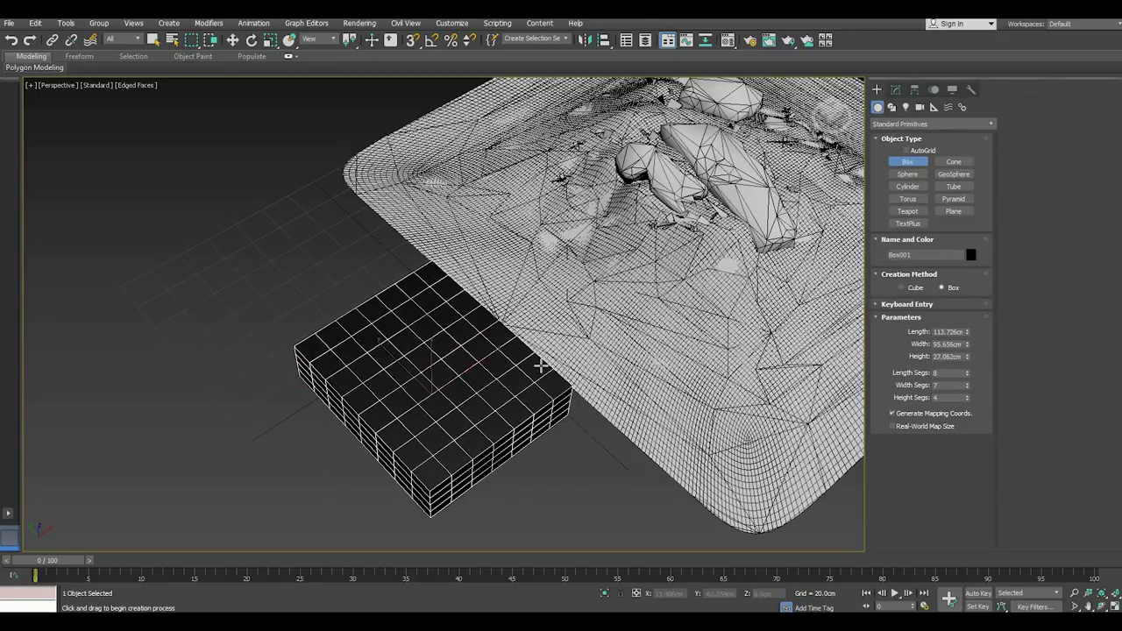
right_click(542, 370)
- Assign the grey material to the box and frame it in view
key(m)
click(61, 281)
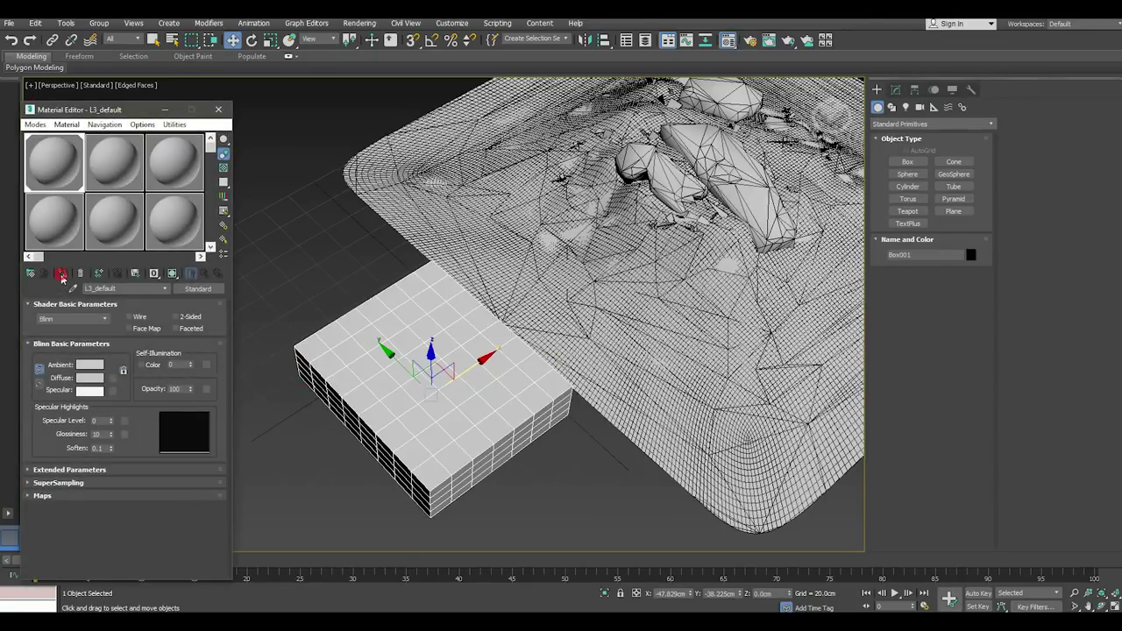
key(m)
key(z)
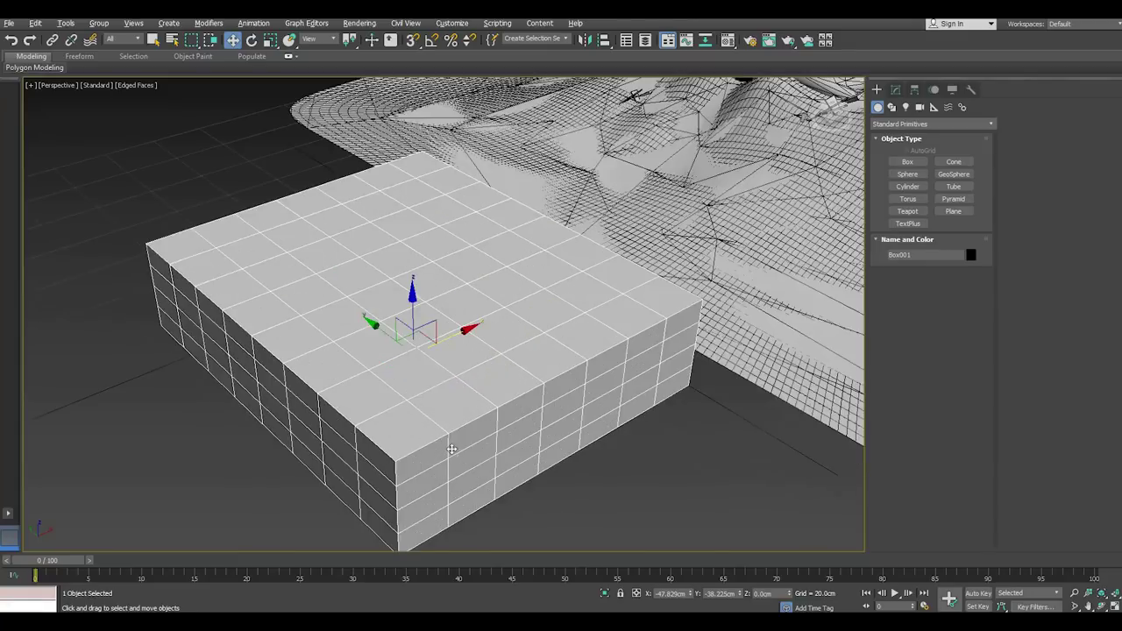
- Set the box's length, width and height segments to 1 and raise Height to about 34 cm
click(894, 91)
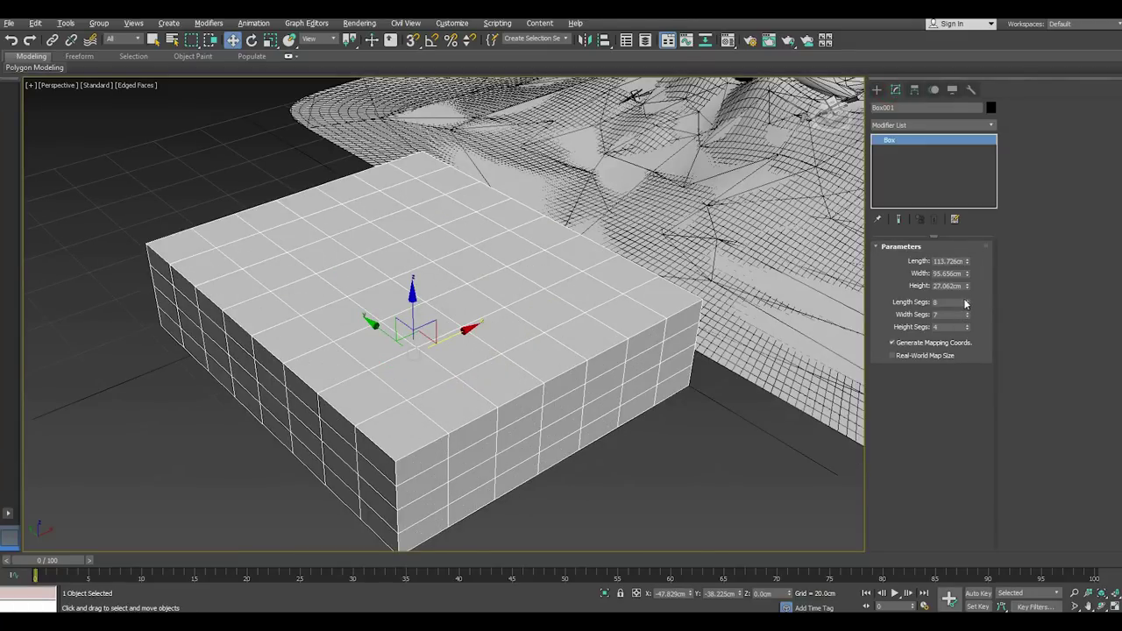
right_click(966, 303)
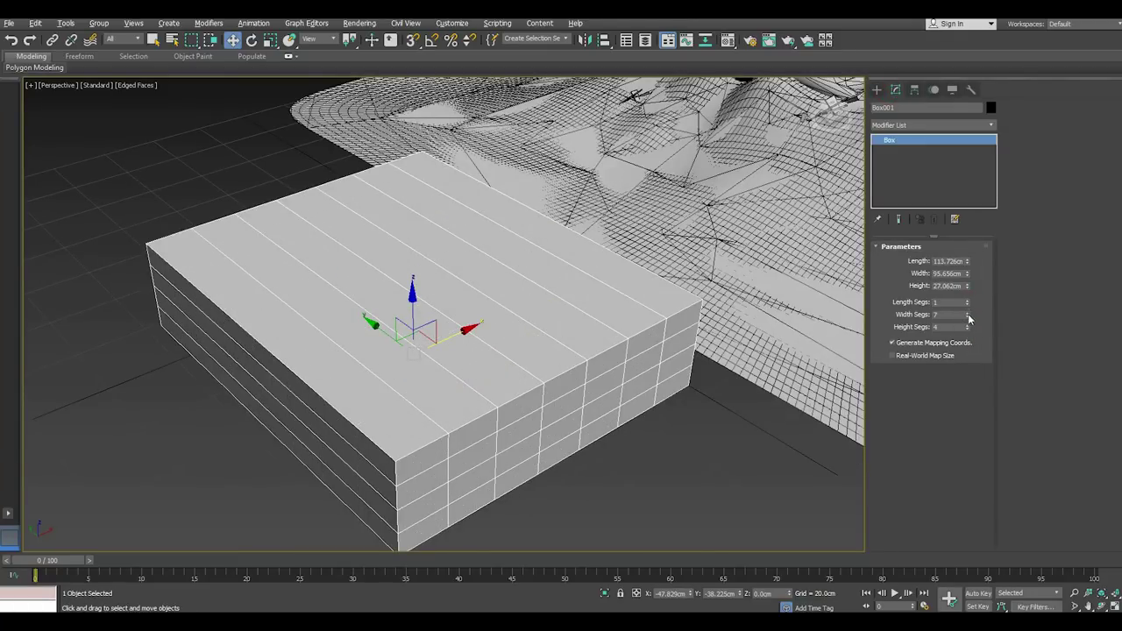
right_click(967, 315)
right_click(967, 327)
alt+middle_drag(618, 329, 594, 328)
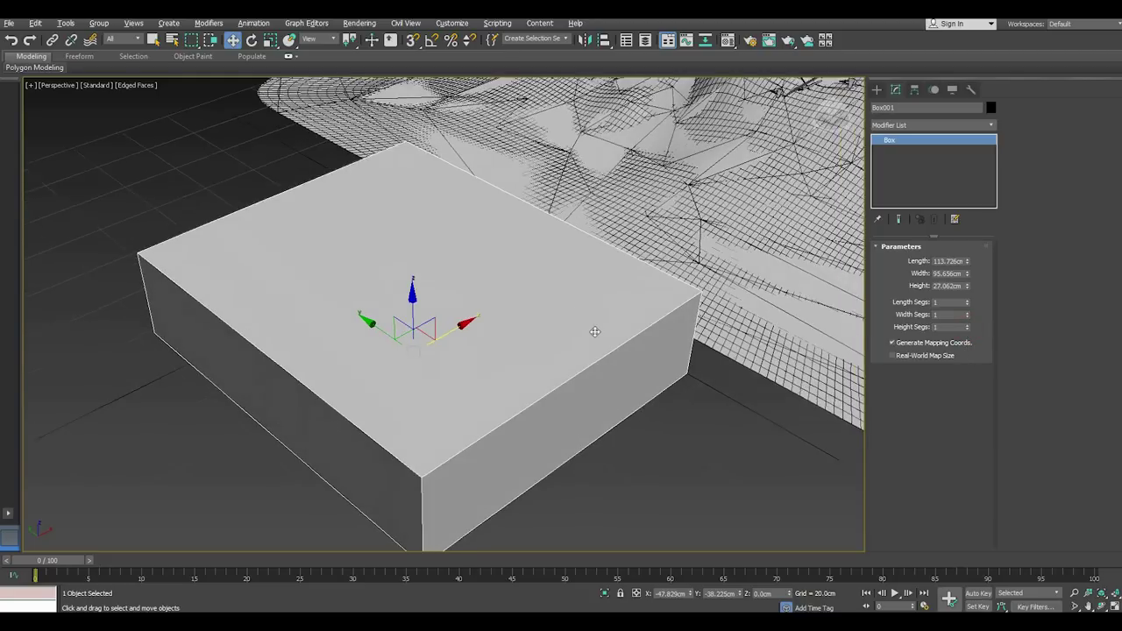
drag(968, 287, 968, 279)
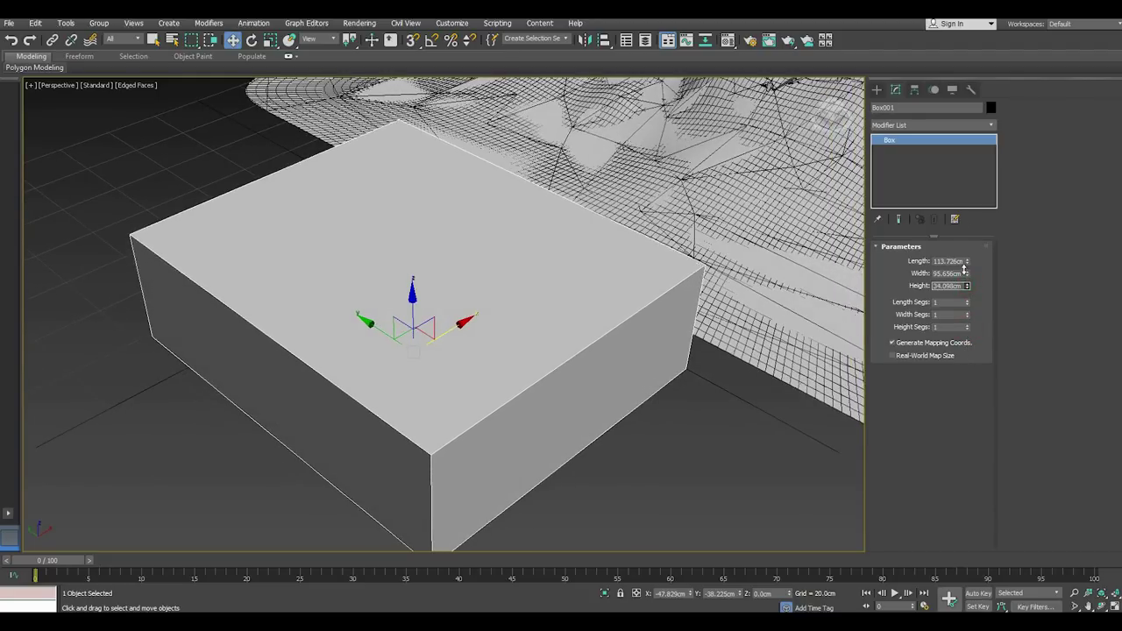
mouse_move(371, 369)
alt+middle_down()
mouse_move(448, 370)
mouse_move(443, 345)
alt+middle_up()
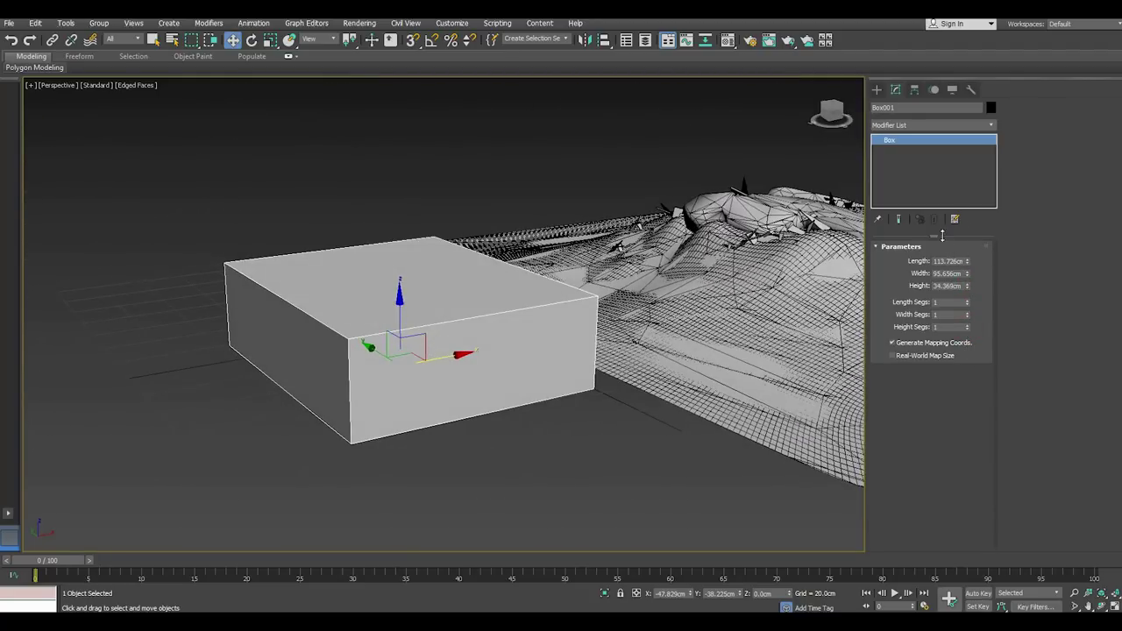
- Convert Box001 to an Editable Poly
right_click(923, 185)
click(952, 266)
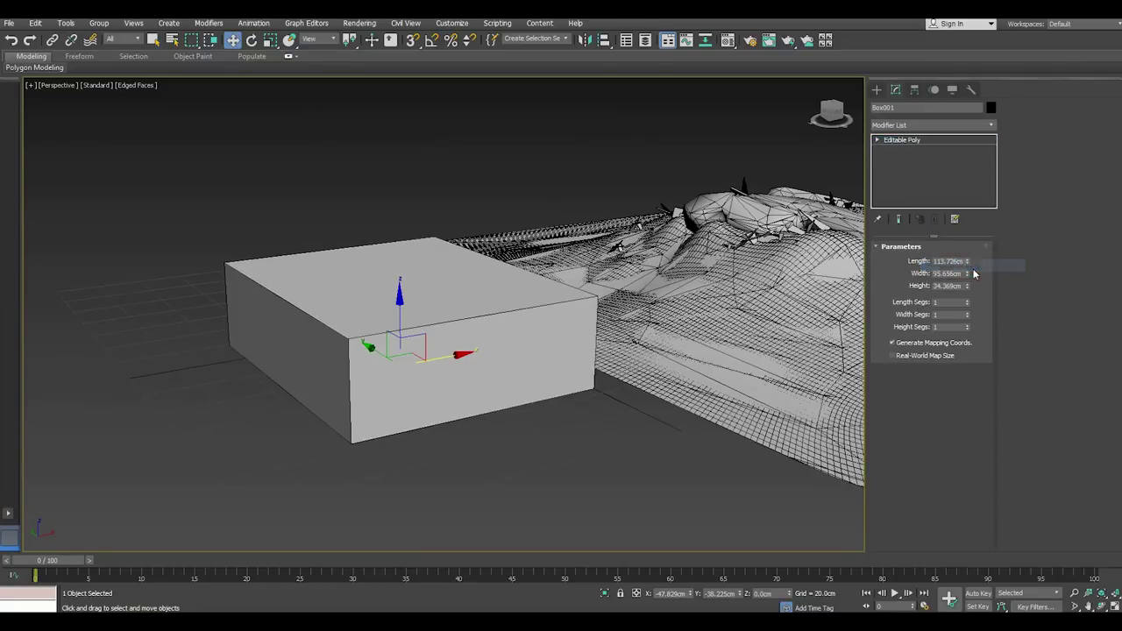
mouse_move(565, 342)
alt+middle_down()
mouse_move(582, 358)
mouse_move(583, 397)
alt+middle_up()
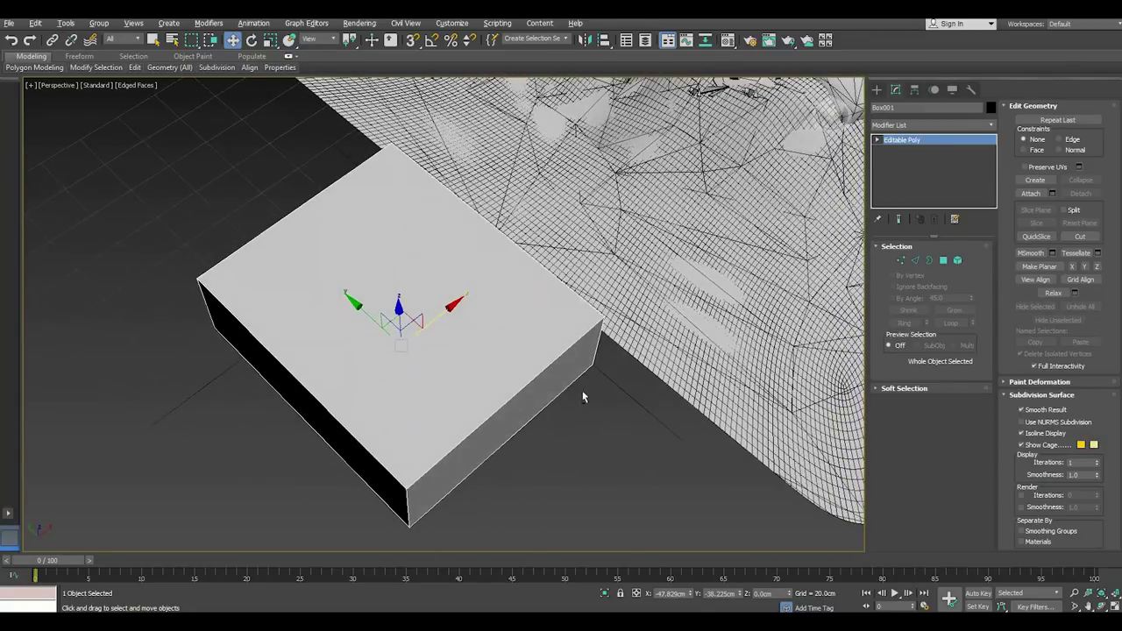
click(992, 133)
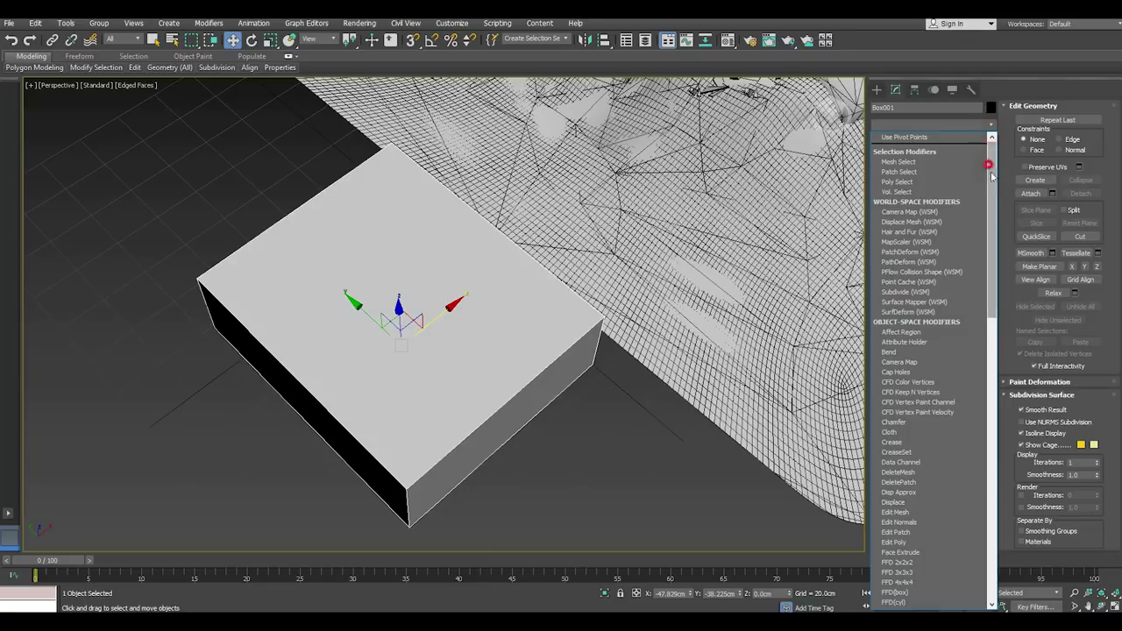
drag(992, 167, 992, 474)
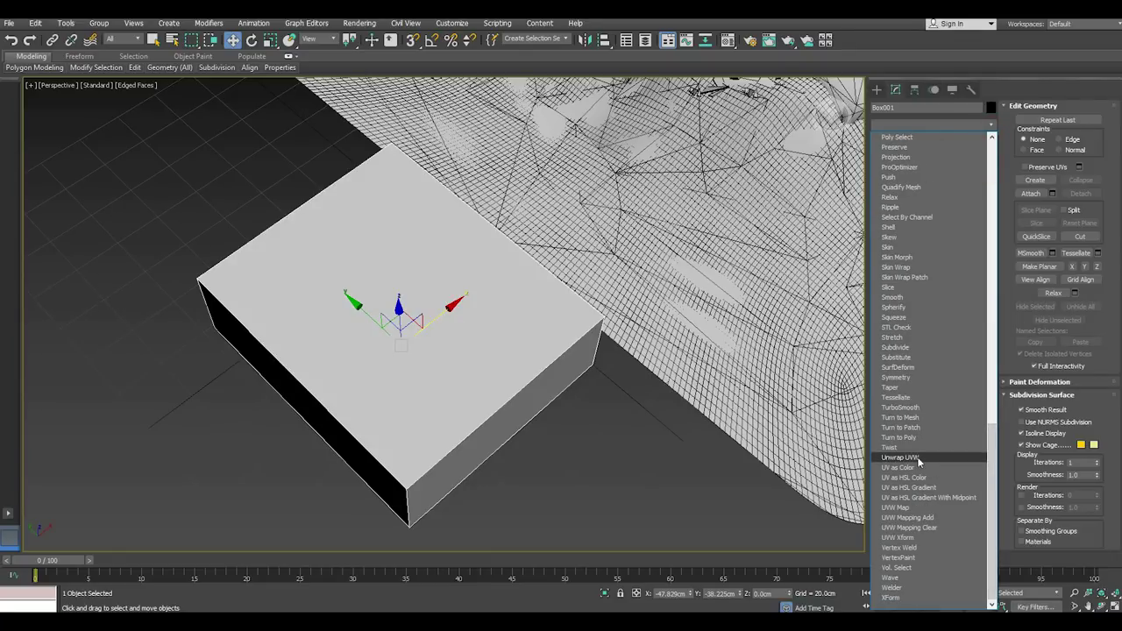
click(655, 469)
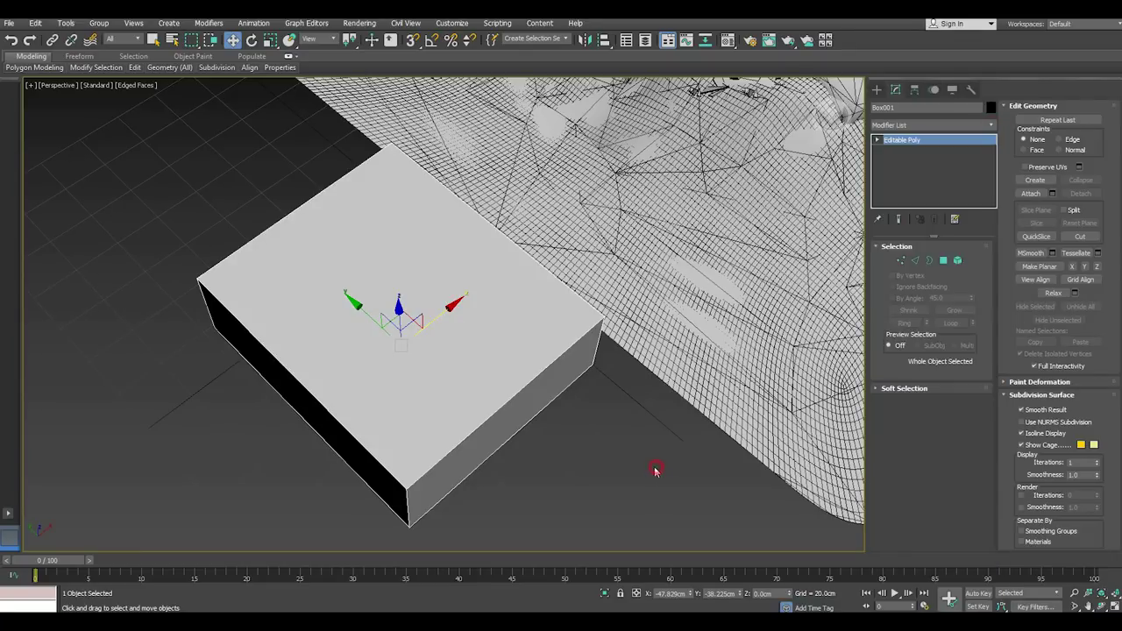
alt+middle_drag(502, 391, 506, 369)
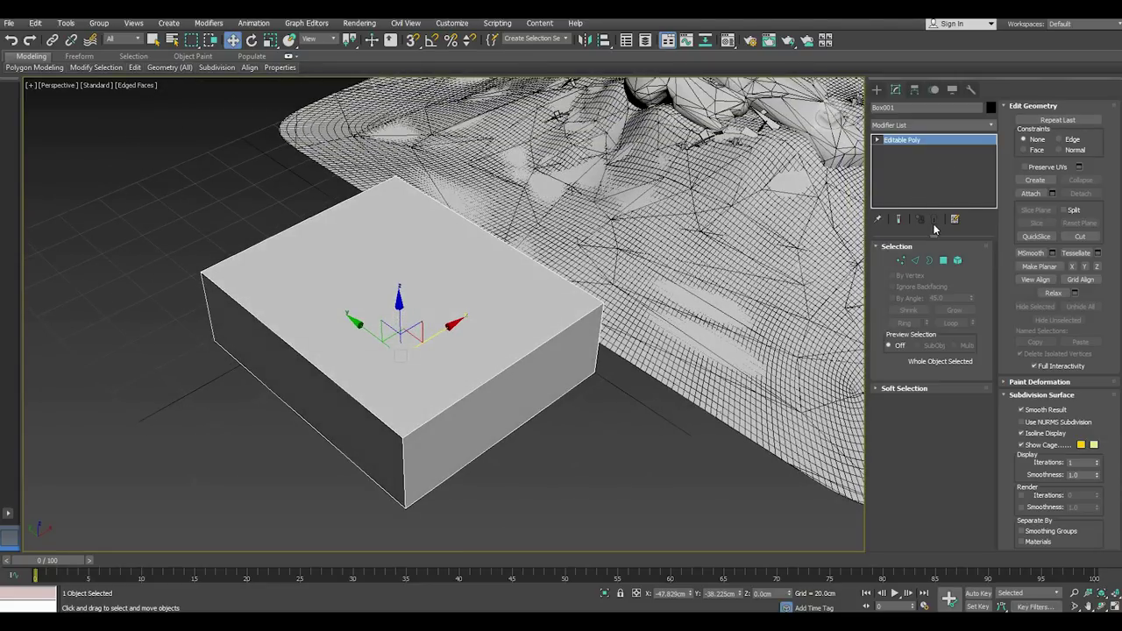
click(9, 23)
click(29, 118)
- Load the fracture script from disk via Open Script
click(497, 23)
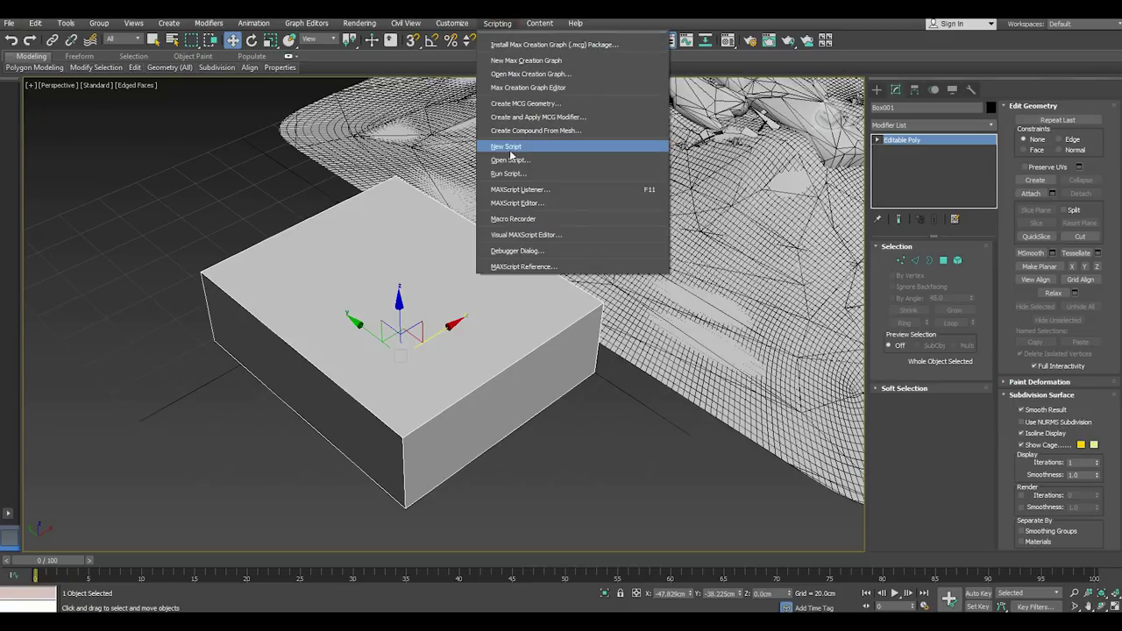
click(518, 168)
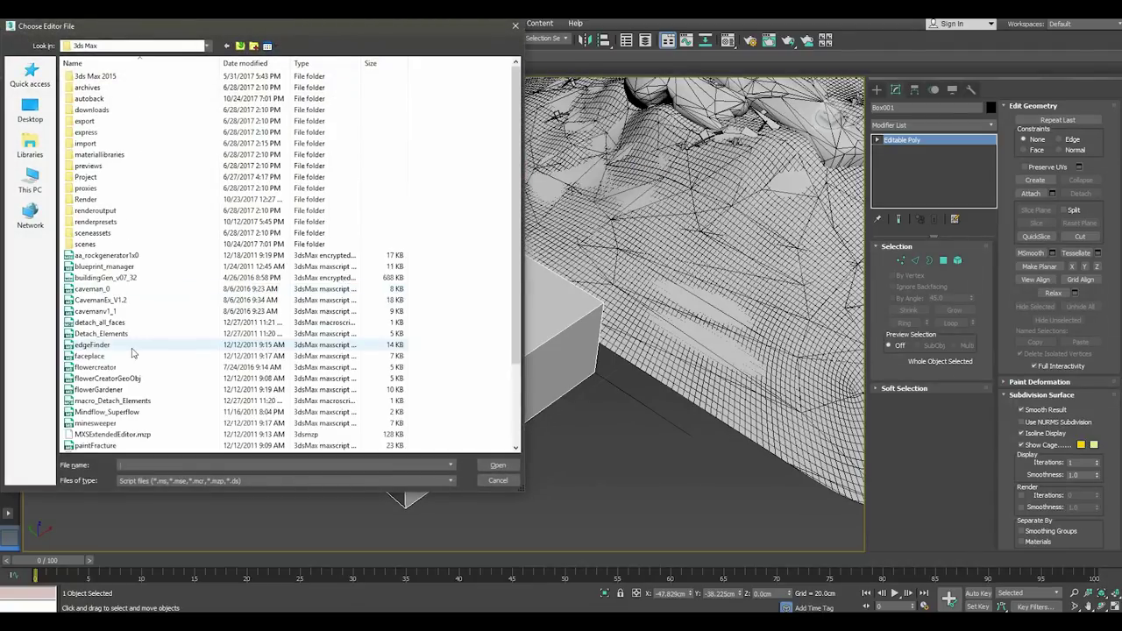
scroll(119, 425, down, 3)
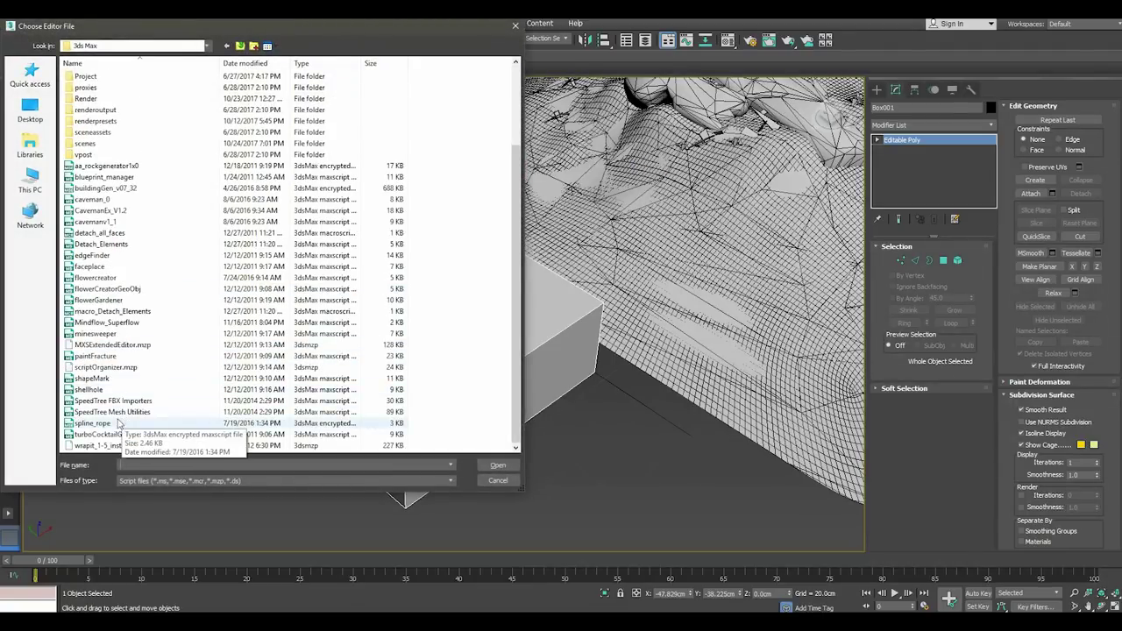
double_click(92, 356)
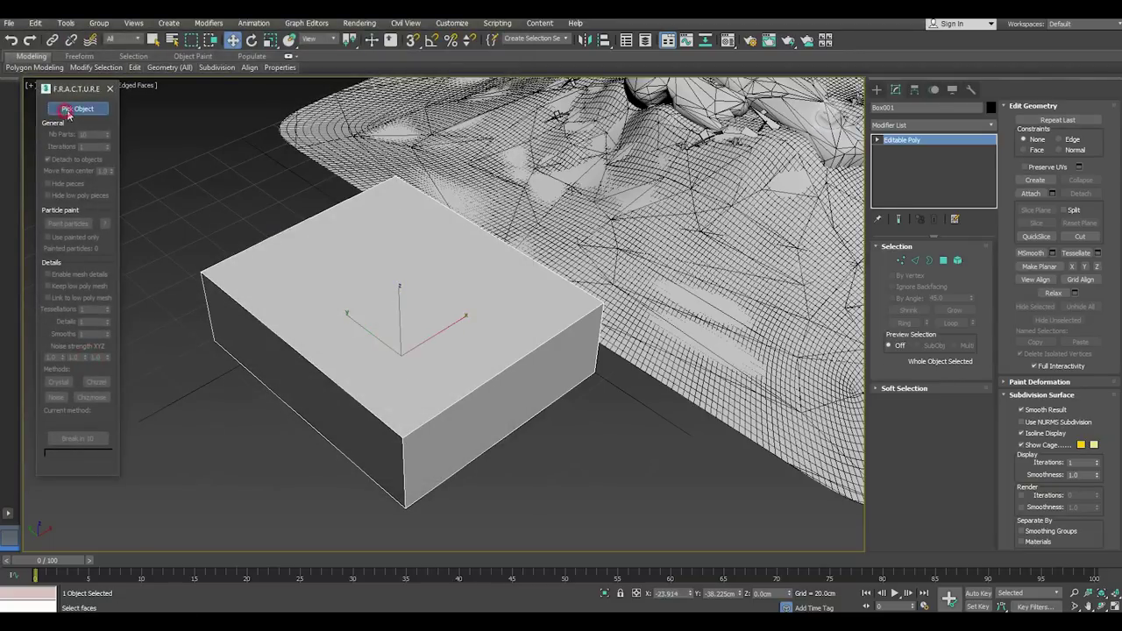
- Fracture Box001 into 12 parts with mesh details, low-poly copies and the Chizzel/Noise method
click(77, 108)
click(318, 318)
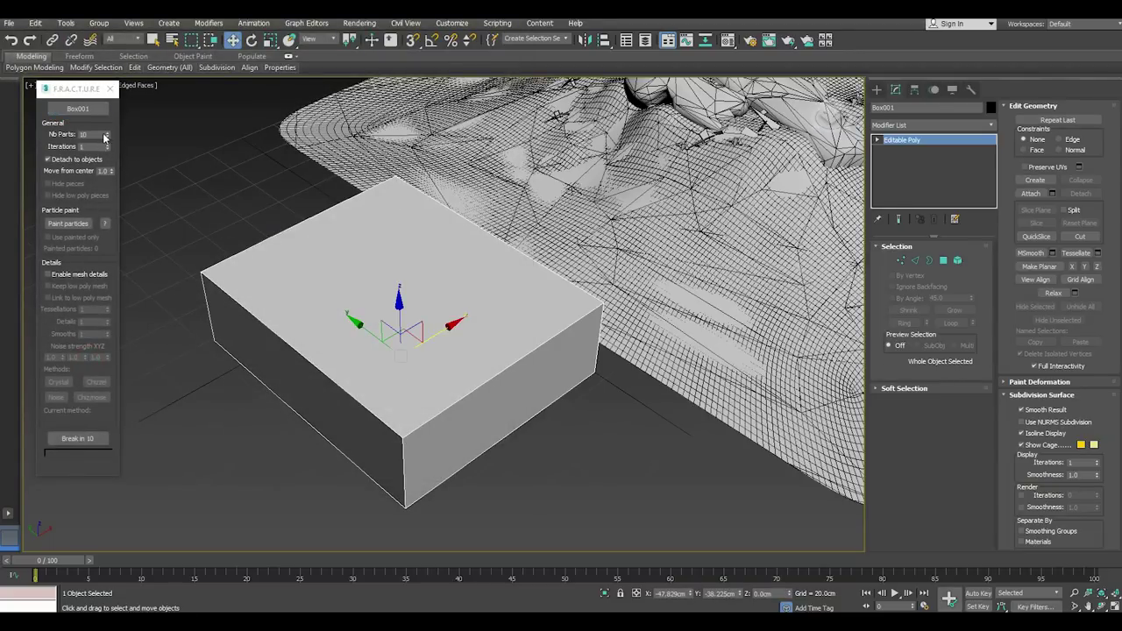
click(106, 132)
click(106, 132)
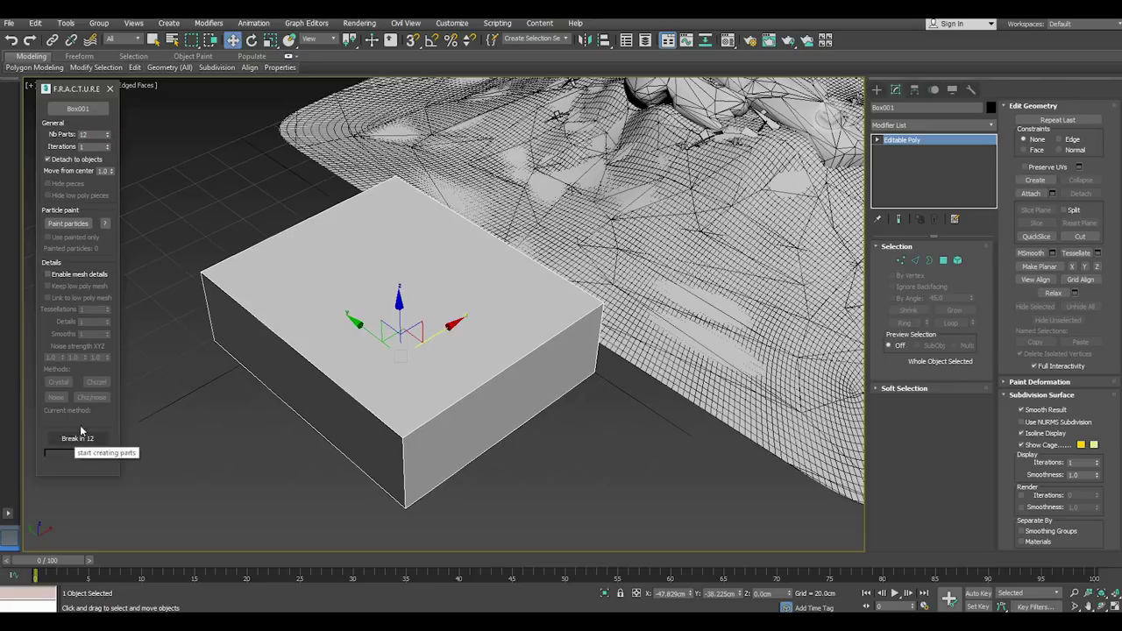
click(58, 276)
click(63, 287)
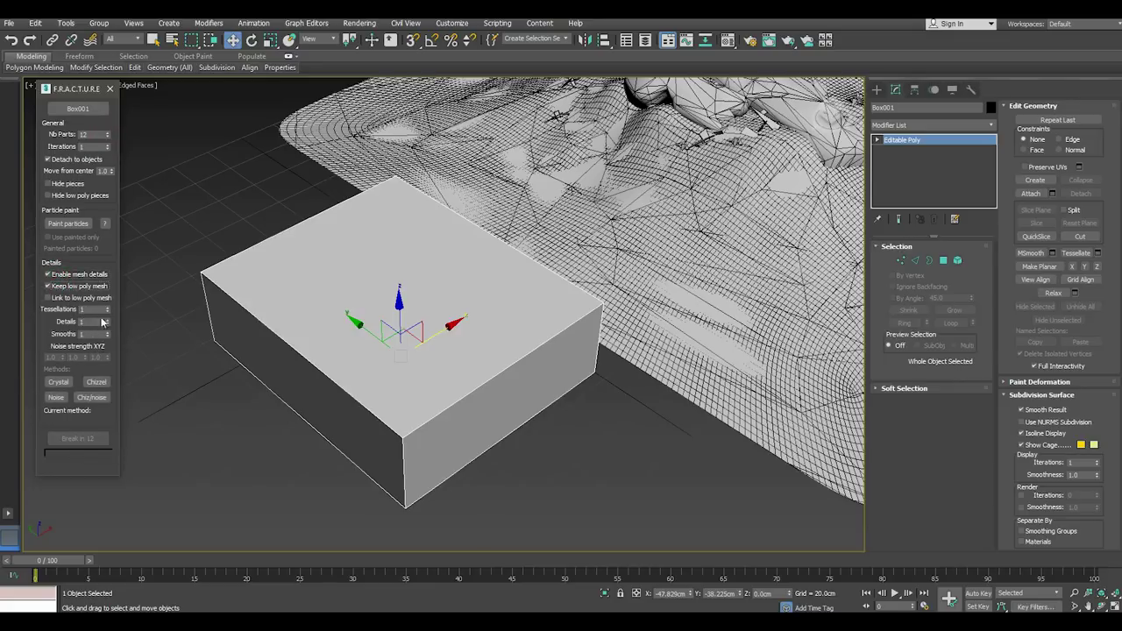
click(60, 382)
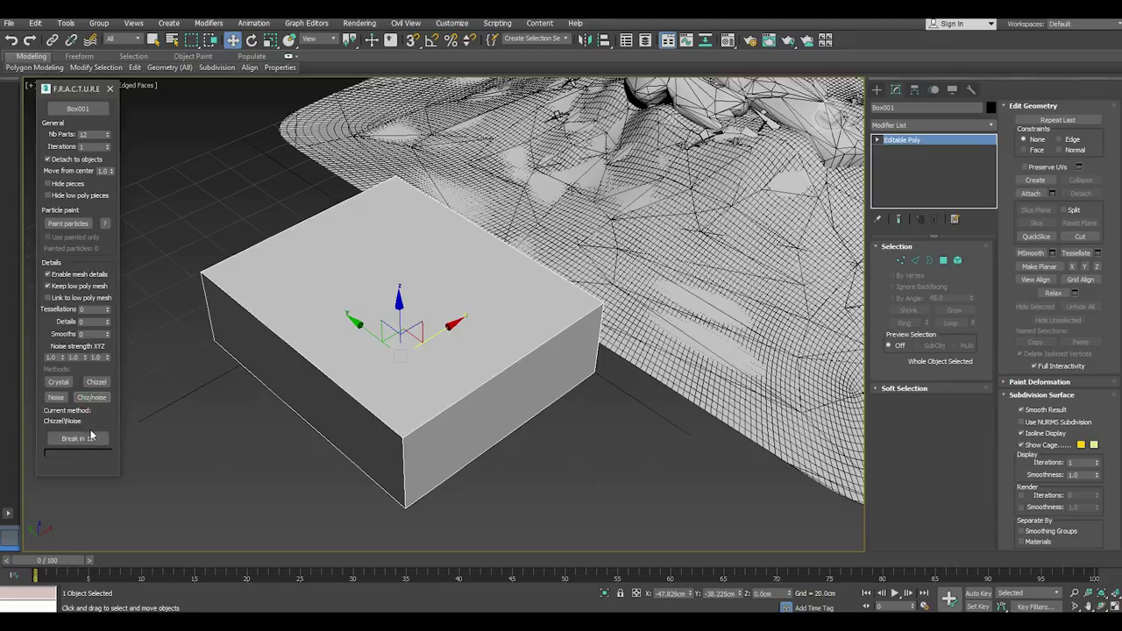
click(90, 437)
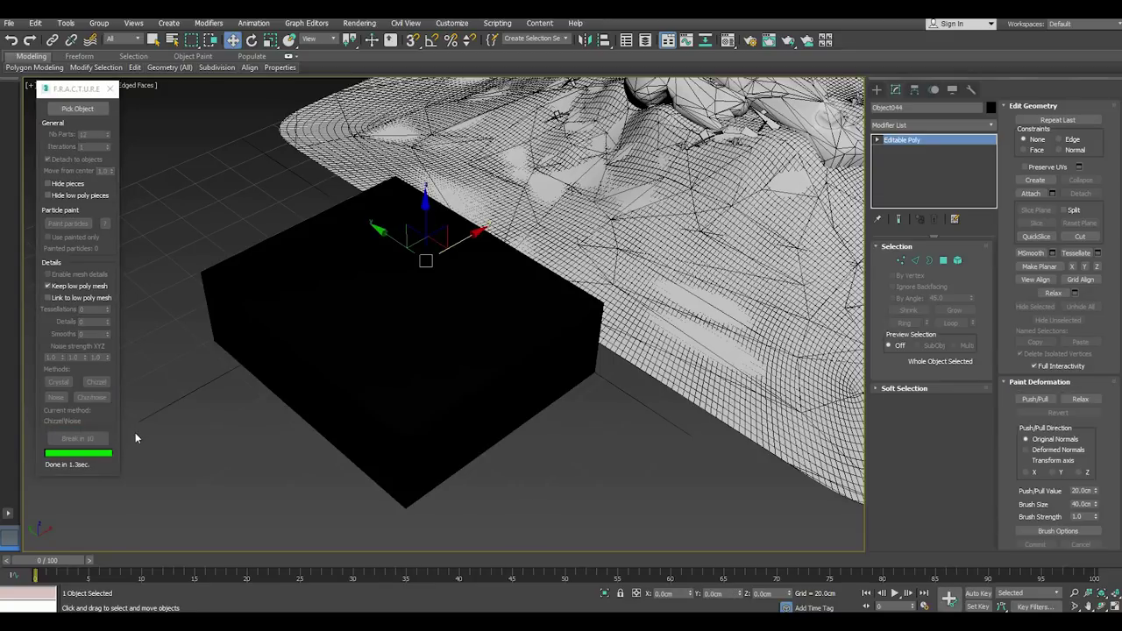
click(110, 88)
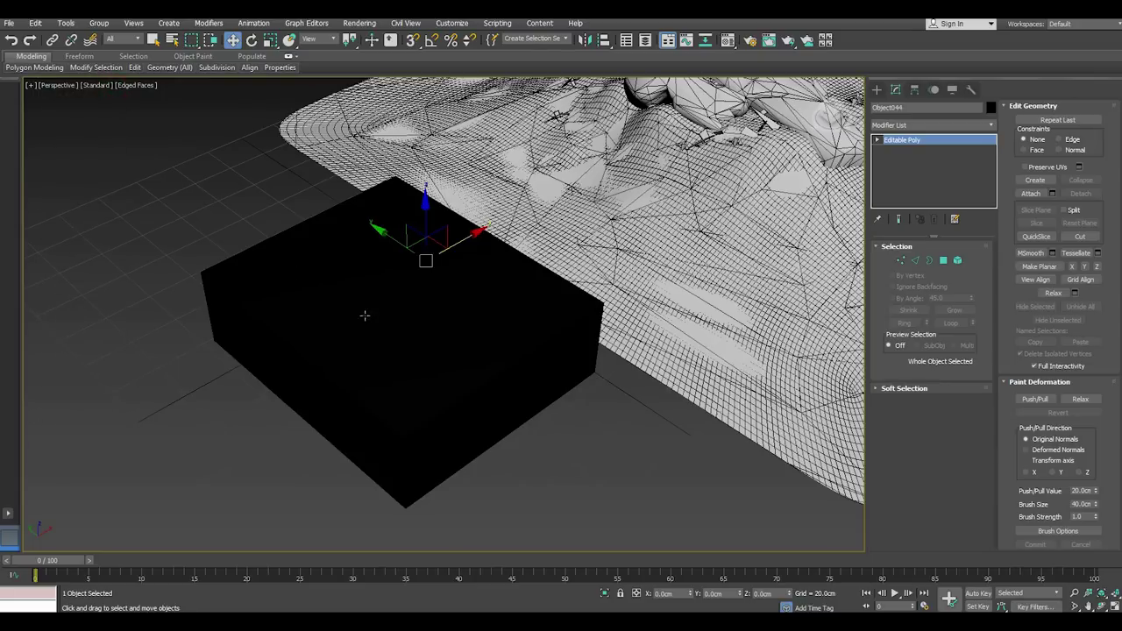
alt+middle_drag(365, 316, 326, 309)
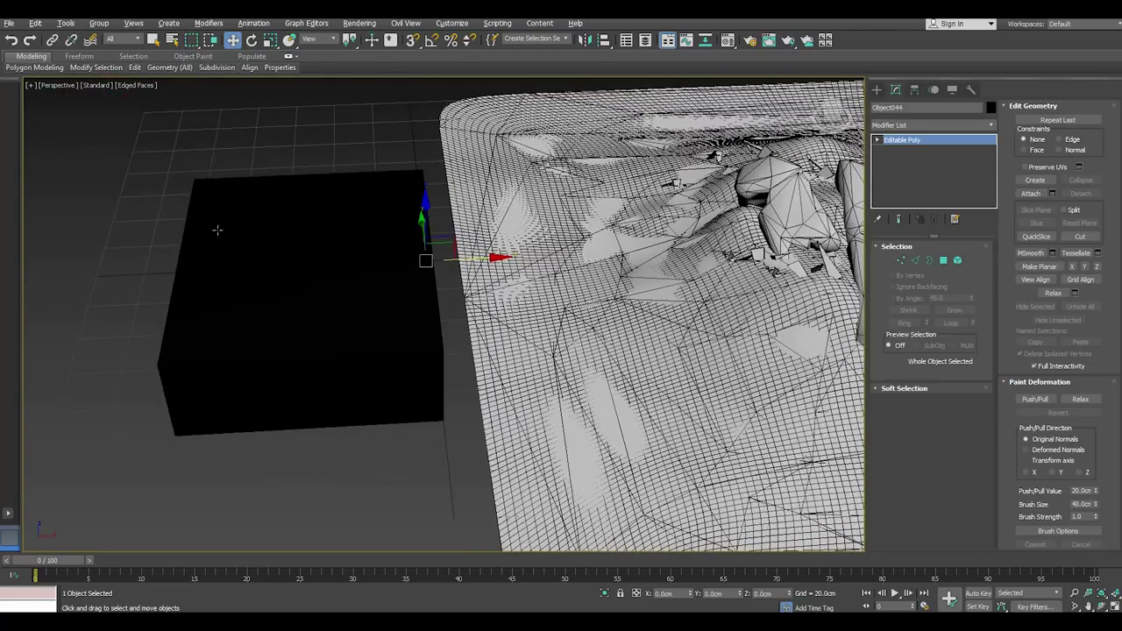
- Assign the grey material to all the fractured pieces
drag(435, 465, 438, 465)
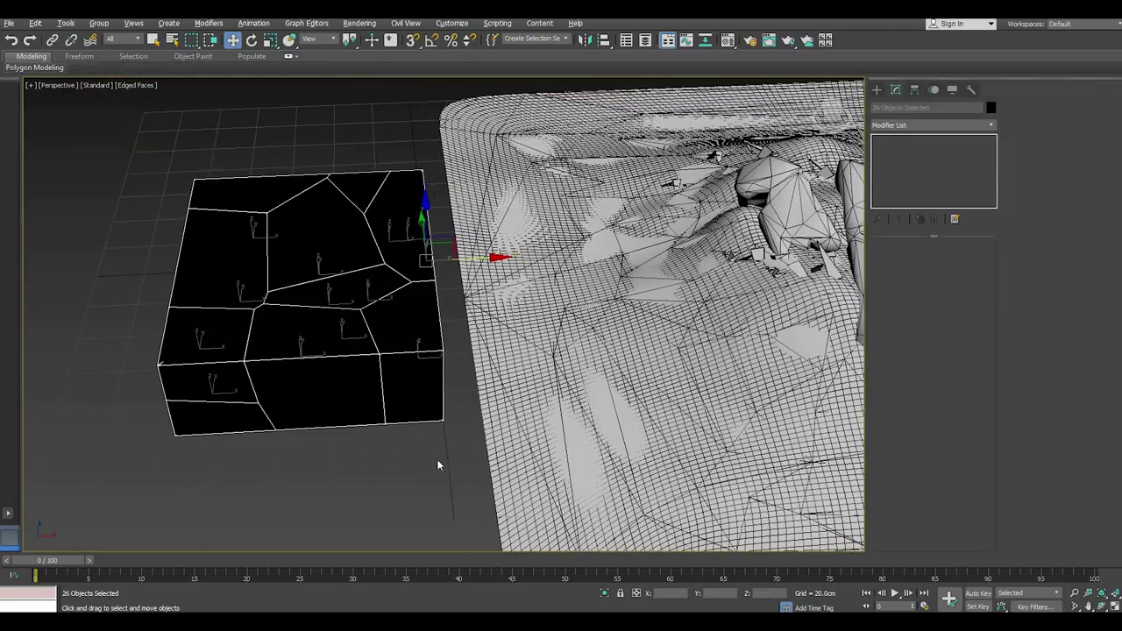
key(m)
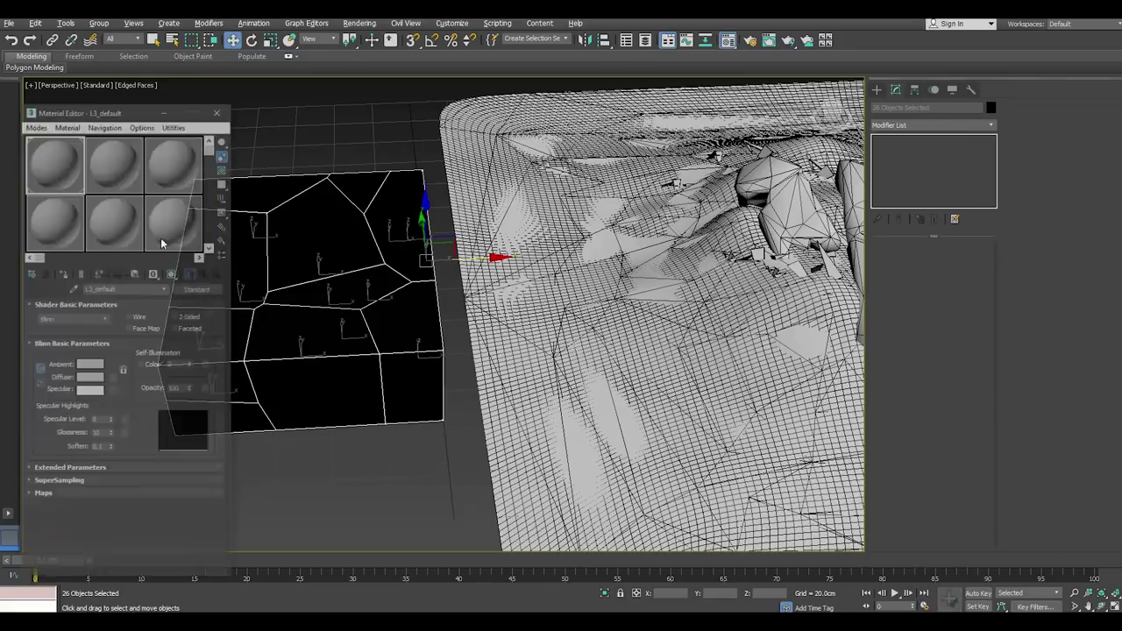
click(61, 273)
key(m)
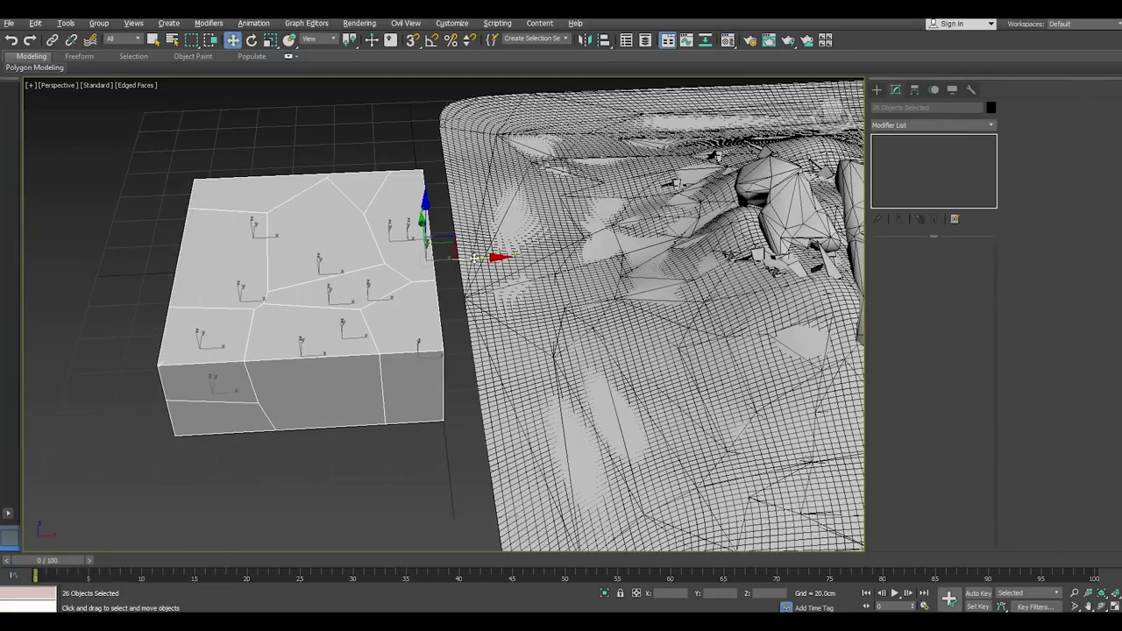
- Inspect a single piece, reselect all 26 pieces, and turn on Affect Pivot Only
drag(475, 259, 393, 264)
alt+middle_drag(393, 264, 488, 336)
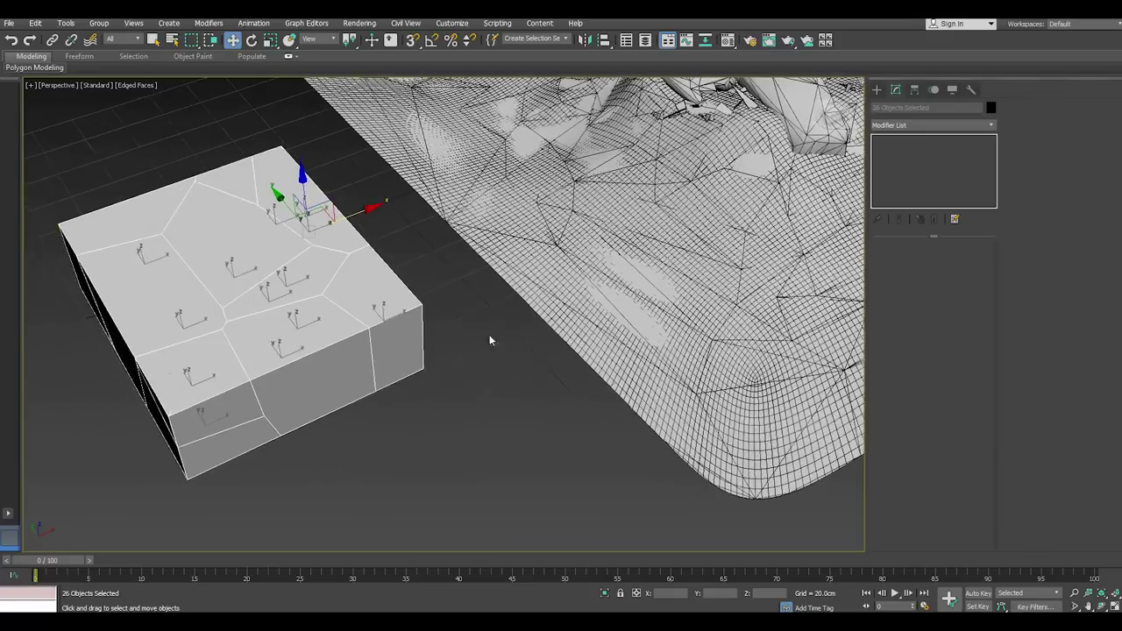
click(501, 389)
click(285, 361)
click(285, 360)
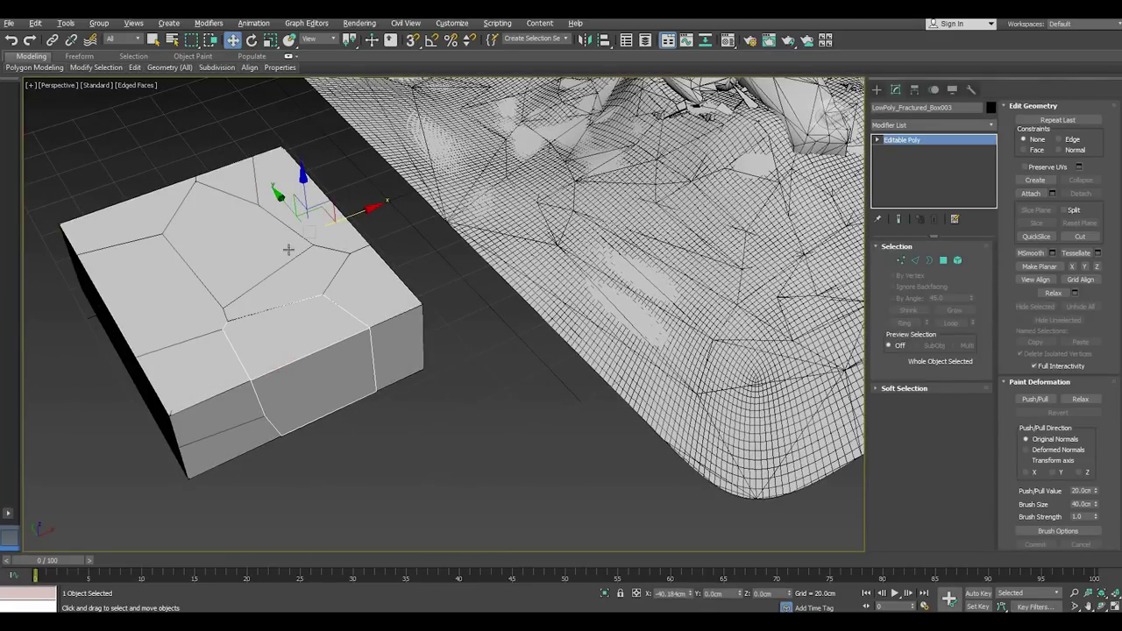
scroll(288, 250, down, 3)
click(13, 39)
click(12, 40)
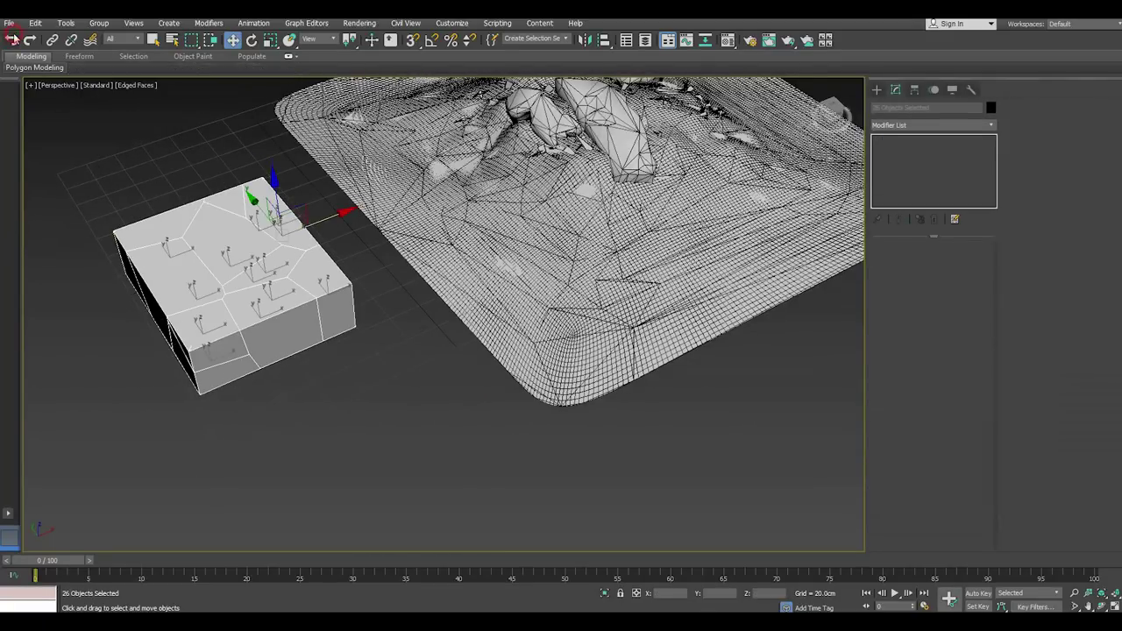
click(914, 90)
click(920, 171)
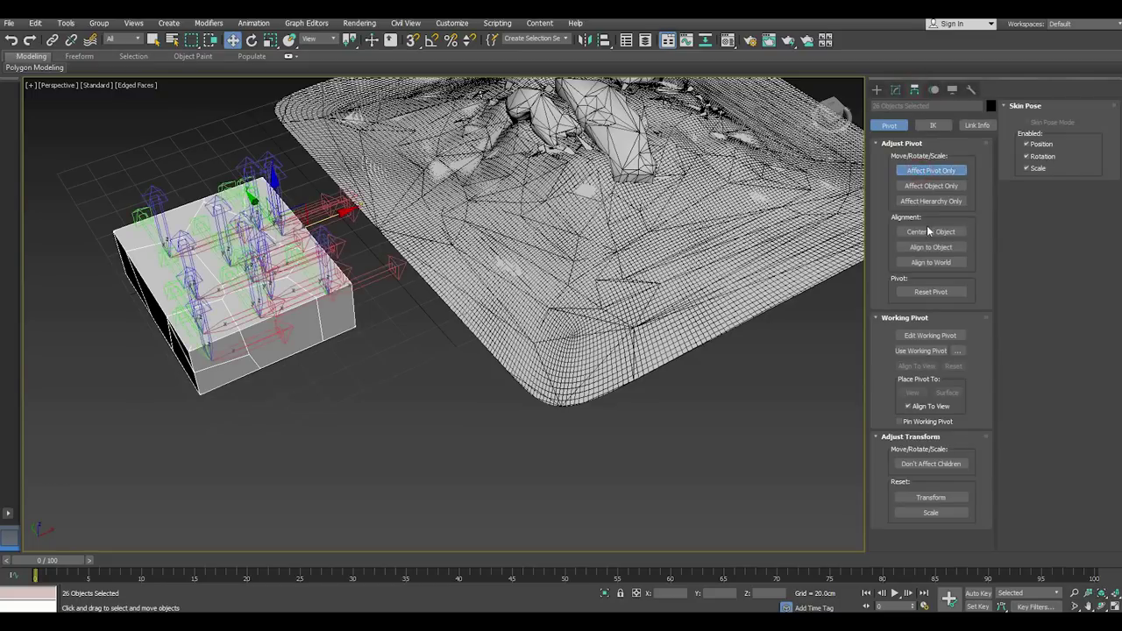
- Turn off Affect Pivot Only and pull one piece away from the block
click(921, 171)
click(895, 90)
mouse_move(359, 295)
alt+middle_down()
mouse_move(419, 340)
mouse_move(376, 401)
alt+middle_up()
click(376, 401)
click(305, 335)
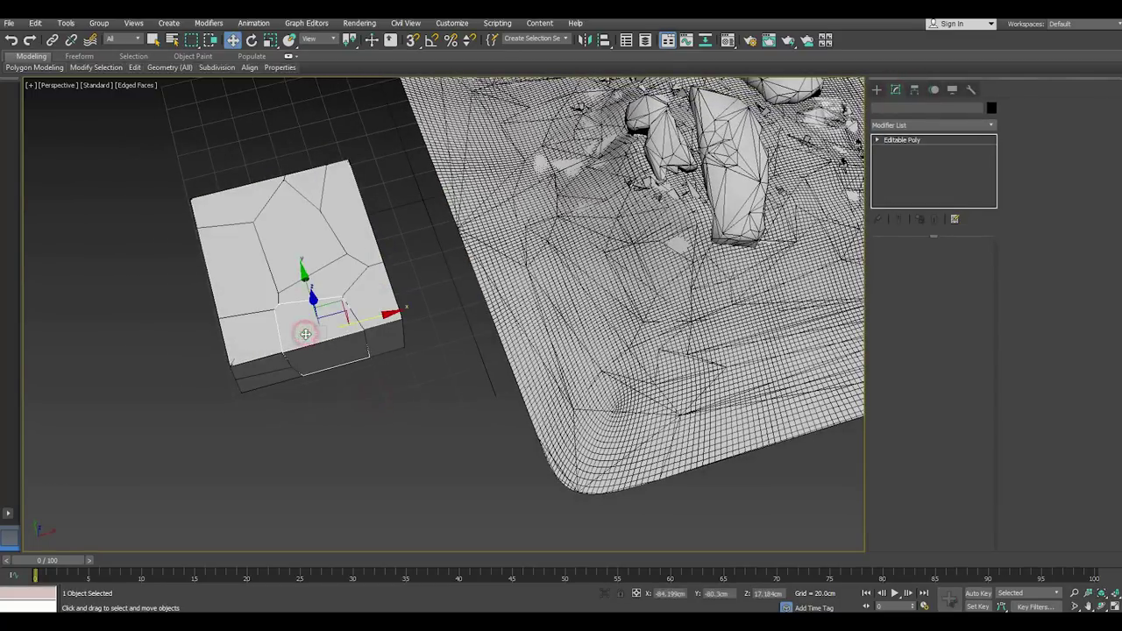
mouse_move(307, 281)
alt+middle_down()
mouse_move(456, 295)
mouse_move(321, 328)
alt+middle_up()
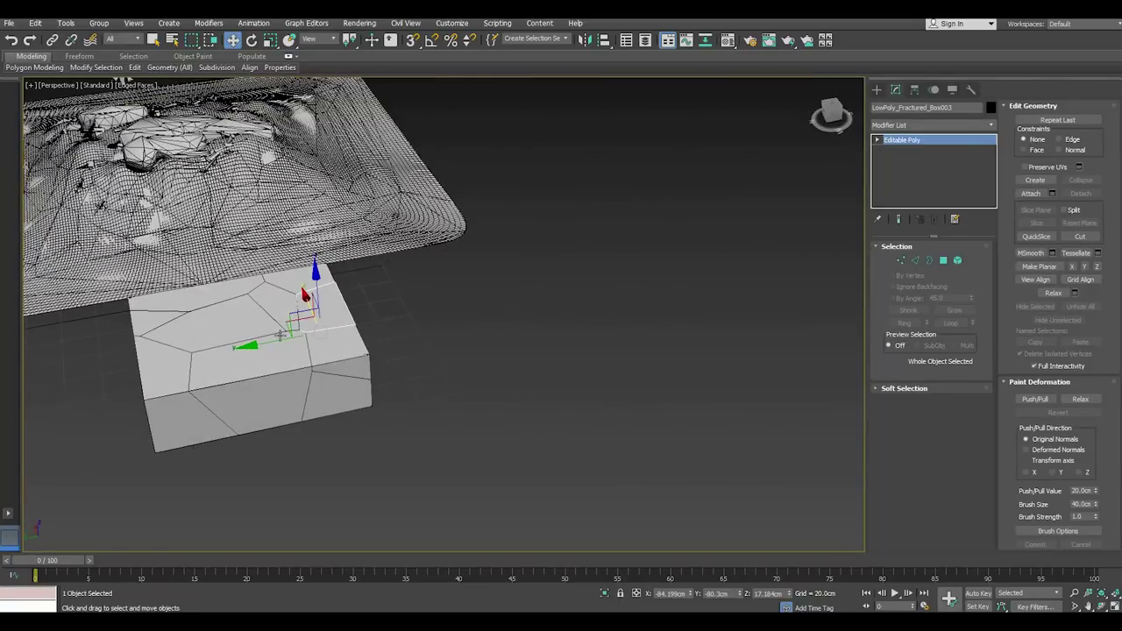
drag(281, 334, 426, 331)
alt+middle_drag(425, 331, 467, 372)
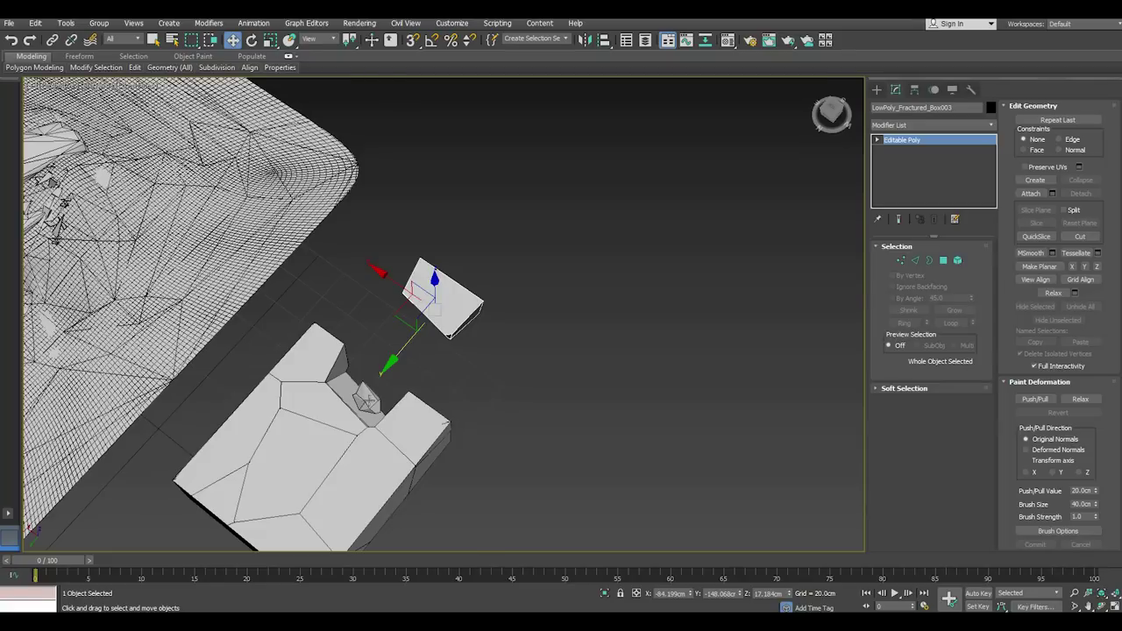
scroll(466, 365, up, 5)
mouse_move(446, 360)
alt+middle_down()
mouse_move(422, 325)
mouse_move(361, 325)
mouse_move(371, 360)
mouse_move(390, 254)
mouse_move(432, 355)
alt+middle_up()
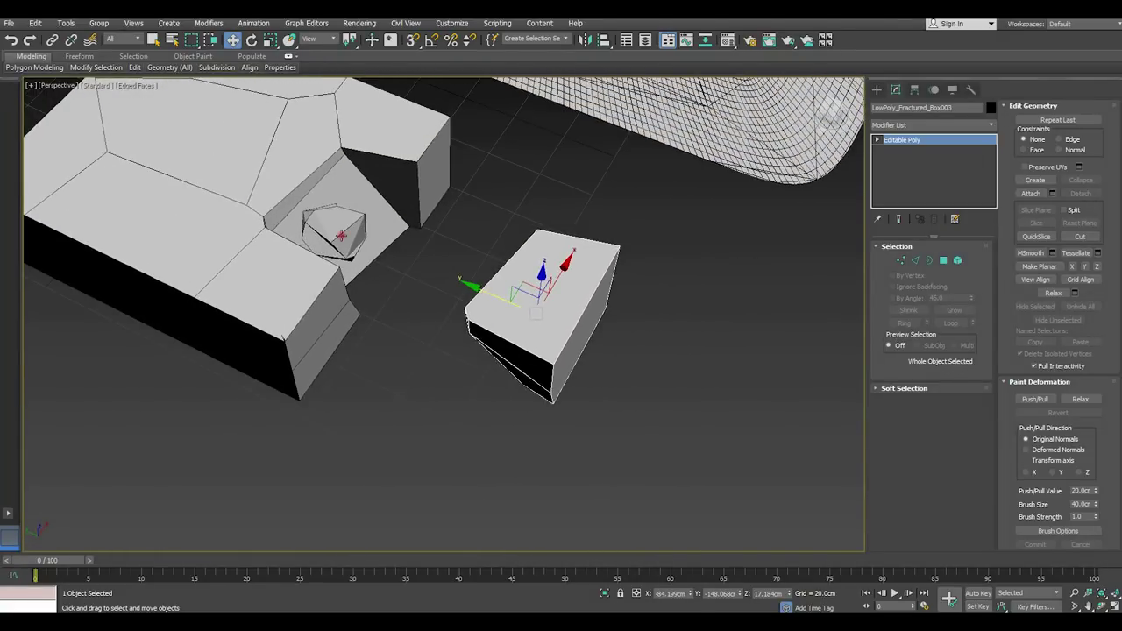
- Move the small rock piece and shift the neighbouring block piece down-left
click(341, 235)
drag(288, 217, 388, 257)
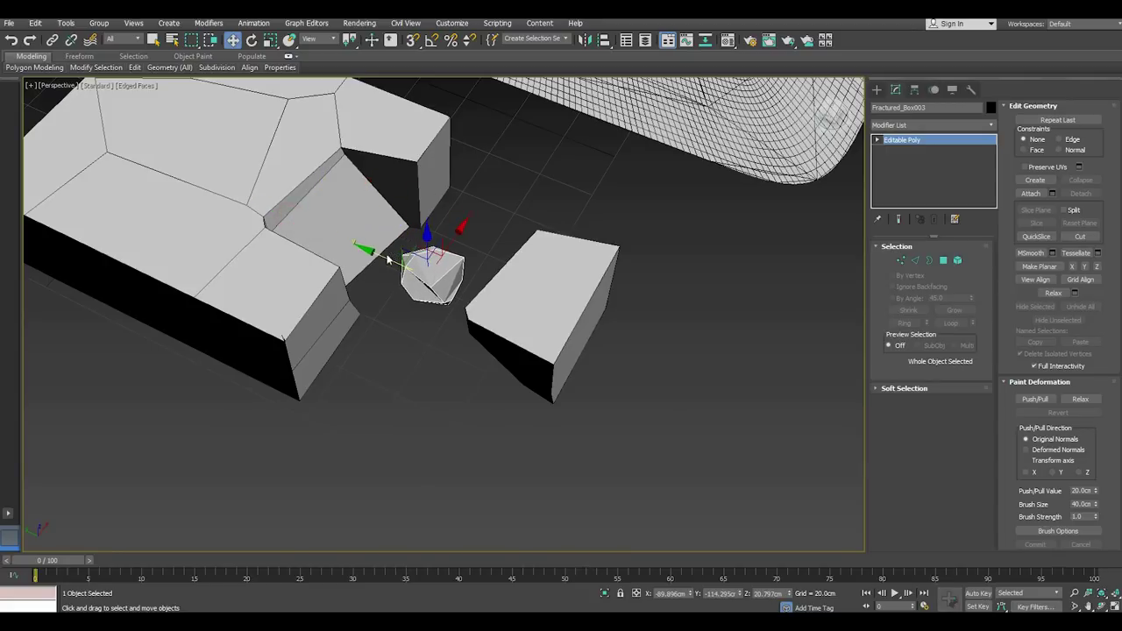
click(307, 274)
drag(308, 274, 236, 325)
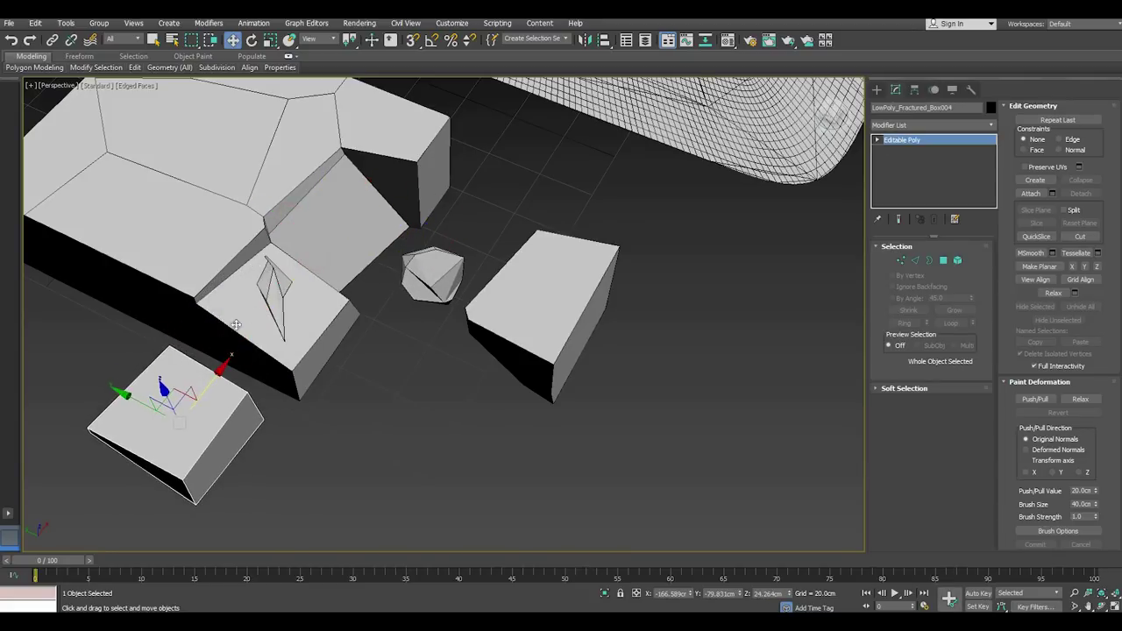
- Nudge the rock piece's element slightly left in Element mode, then clear the selection
mouse_move(286, 288)
alt+middle_down()
mouse_move(370, 181)
mouse_move(293, 278)
alt+middle_up()
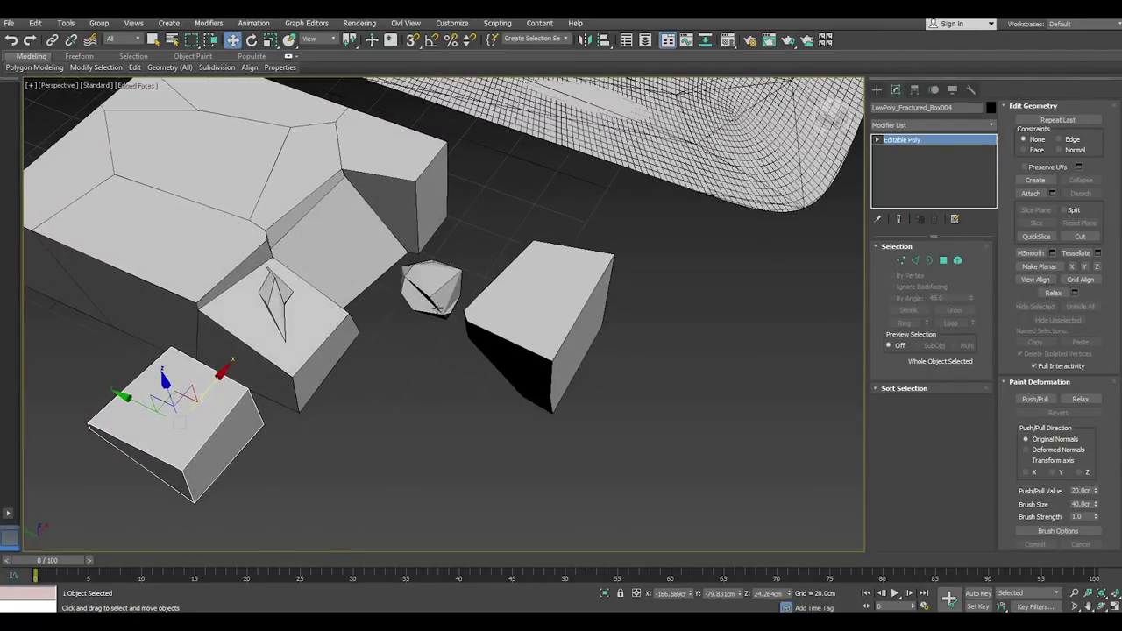
click(439, 305)
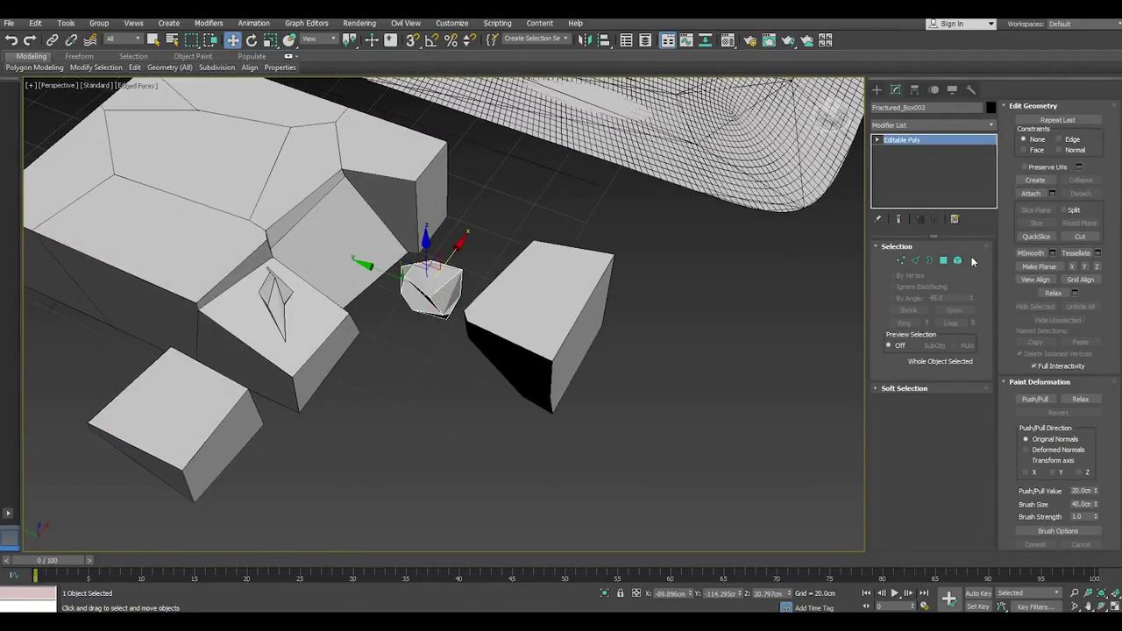
click(958, 260)
click(448, 283)
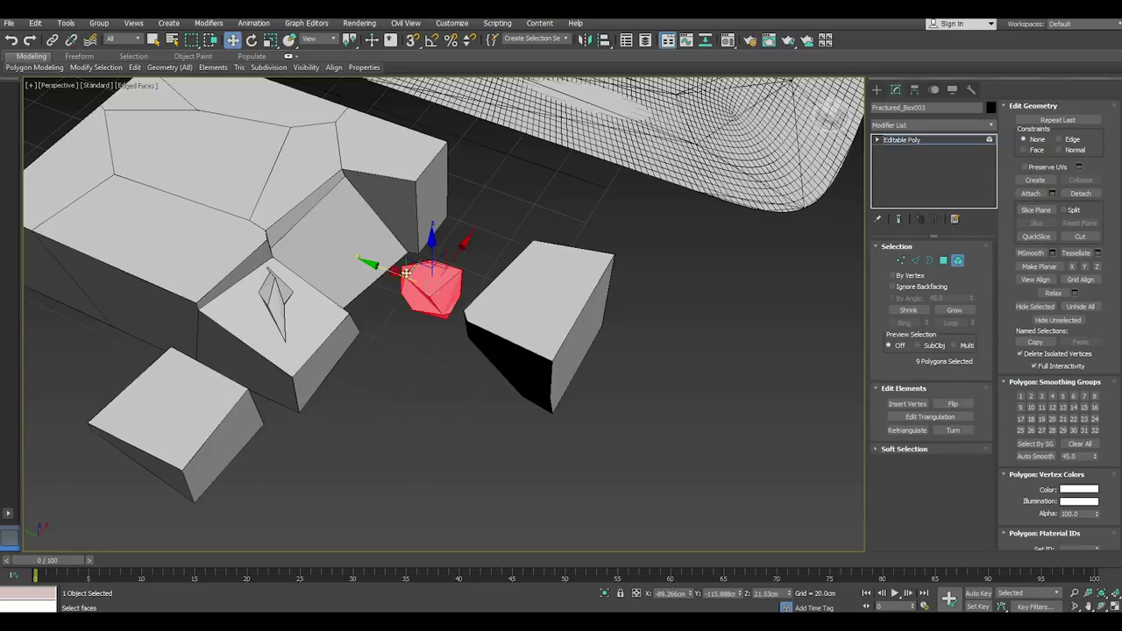
drag(406, 272, 402, 272)
click(897, 140)
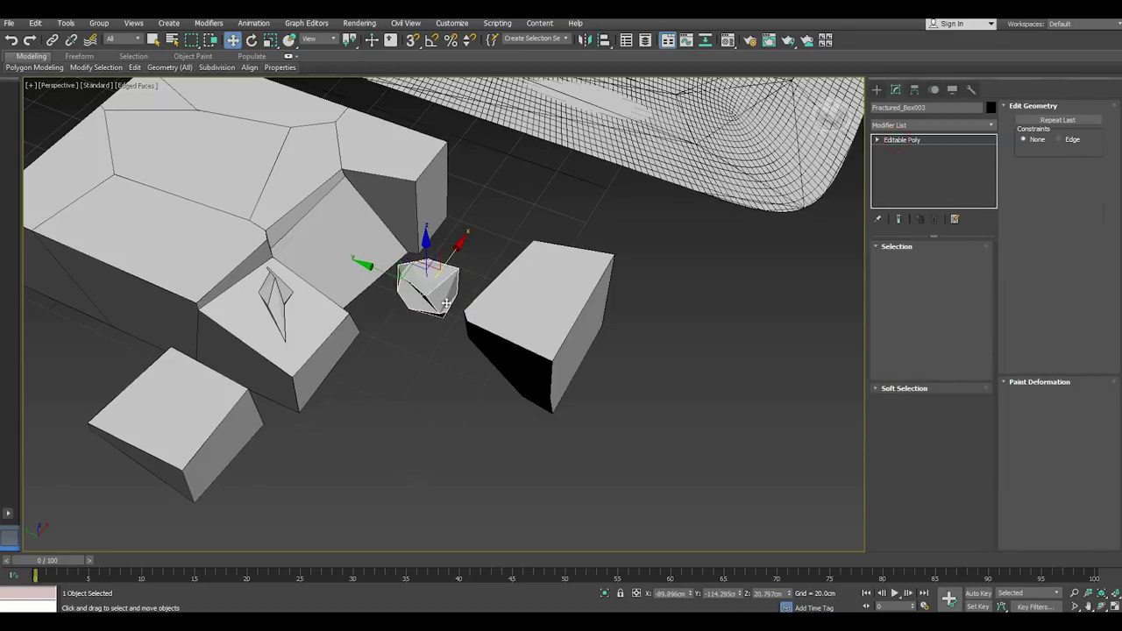
mouse_move(439, 333)
alt+middle_down()
mouse_move(420, 390)
mouse_move(432, 379)
alt+middle_up()
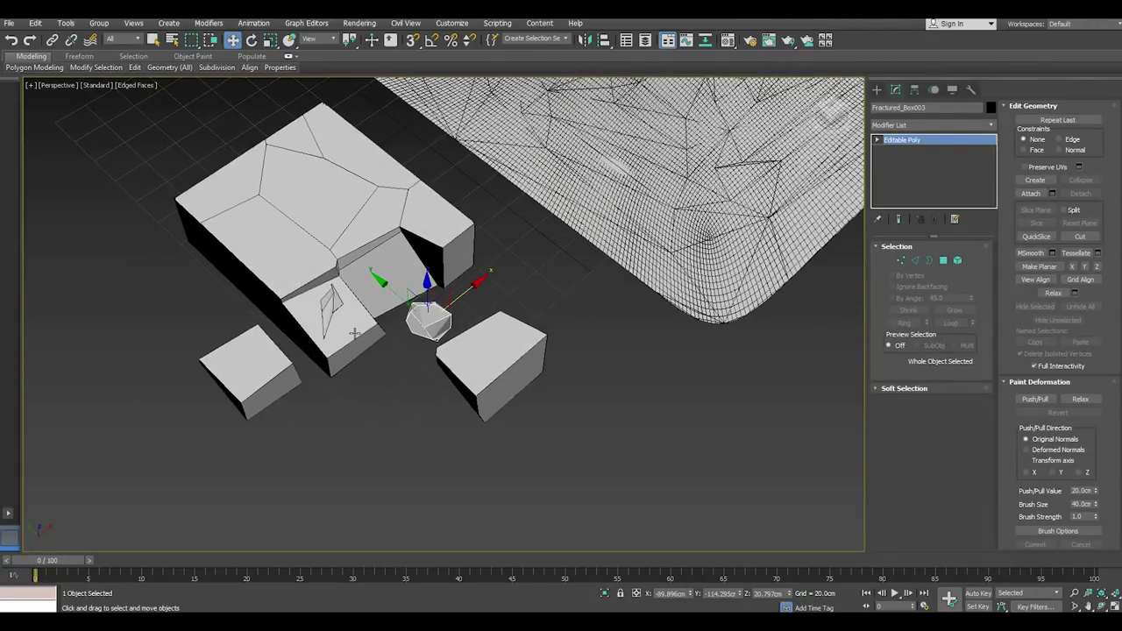
click(354, 331)
click(333, 316)
click(353, 318)
mouse_move(360, 321)
alt+middle_down()
mouse_move(403, 309)
mouse_move(407, 287)
mouse_move(407, 339)
alt+middle_up()
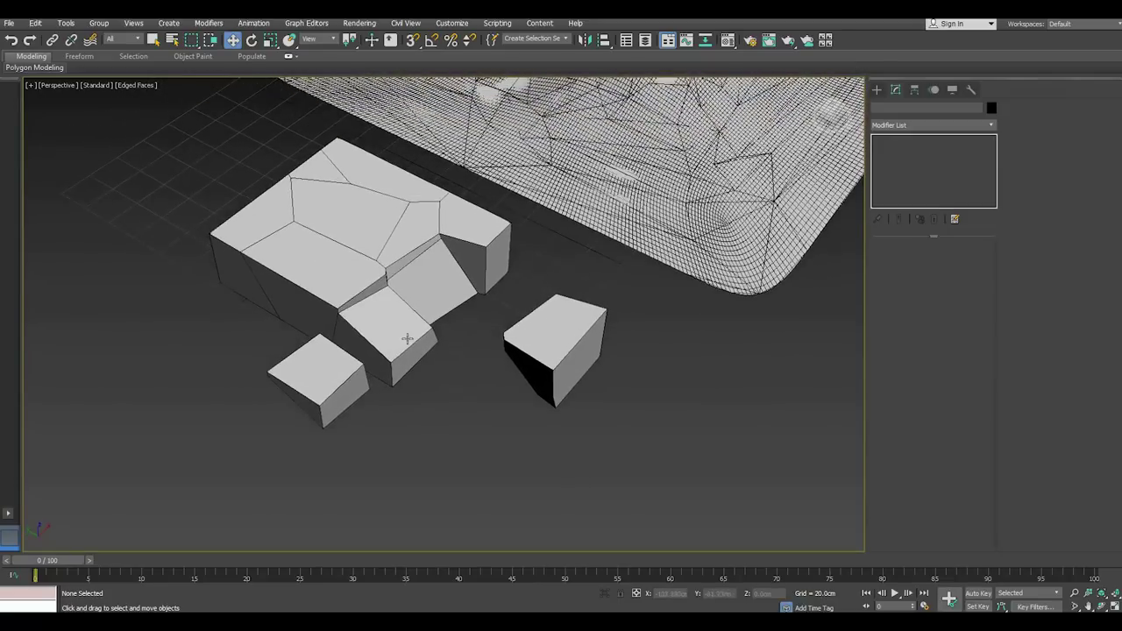
- Pull a rock fragment out of the block toward the lower left
click(372, 303)
drag(356, 257, 208, 323)
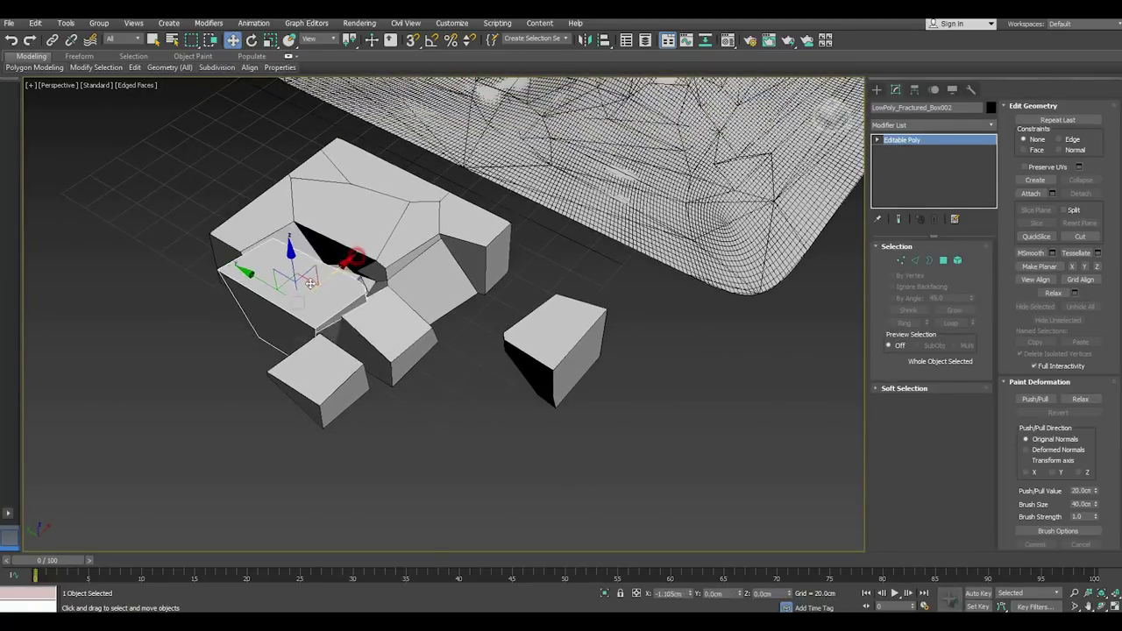
mouse_move(286, 326)
alt+middle_down()
mouse_move(243, 289)
mouse_move(169, 289)
mouse_move(186, 327)
mouse_move(174, 340)
mouse_move(253, 317)
mouse_move(307, 387)
alt+middle_up()
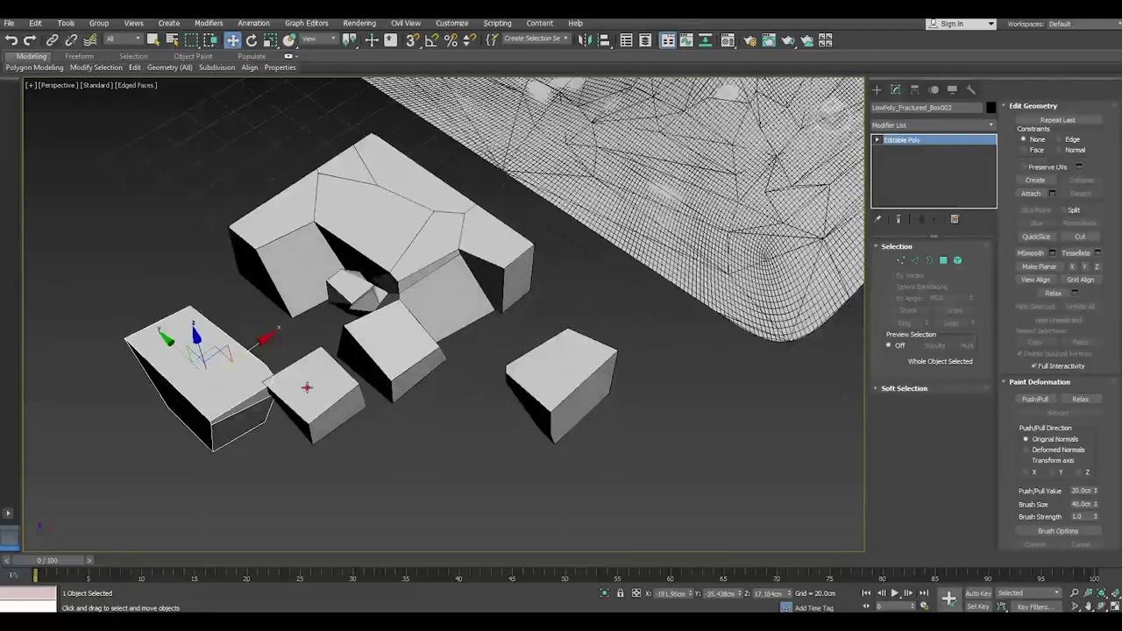
- Delete the small Box004 block, the adjacent block, the pointed shard and another small block
click(309, 387)
key(Delete)
click(428, 365)
key(Delete)
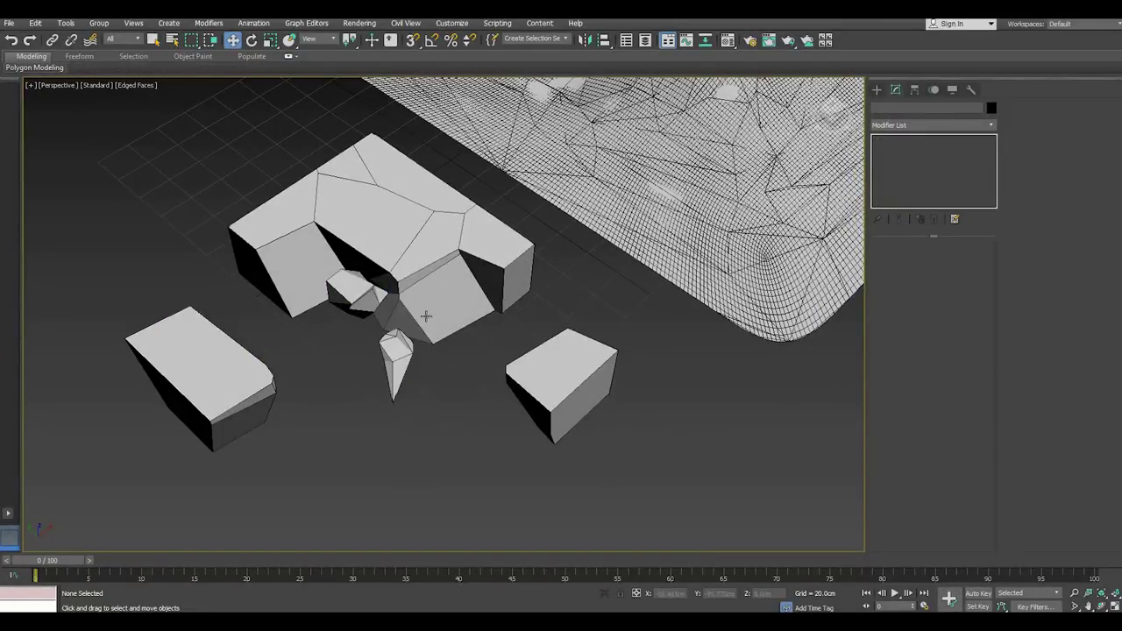
click(399, 355)
key(Delete)
click(343, 291)
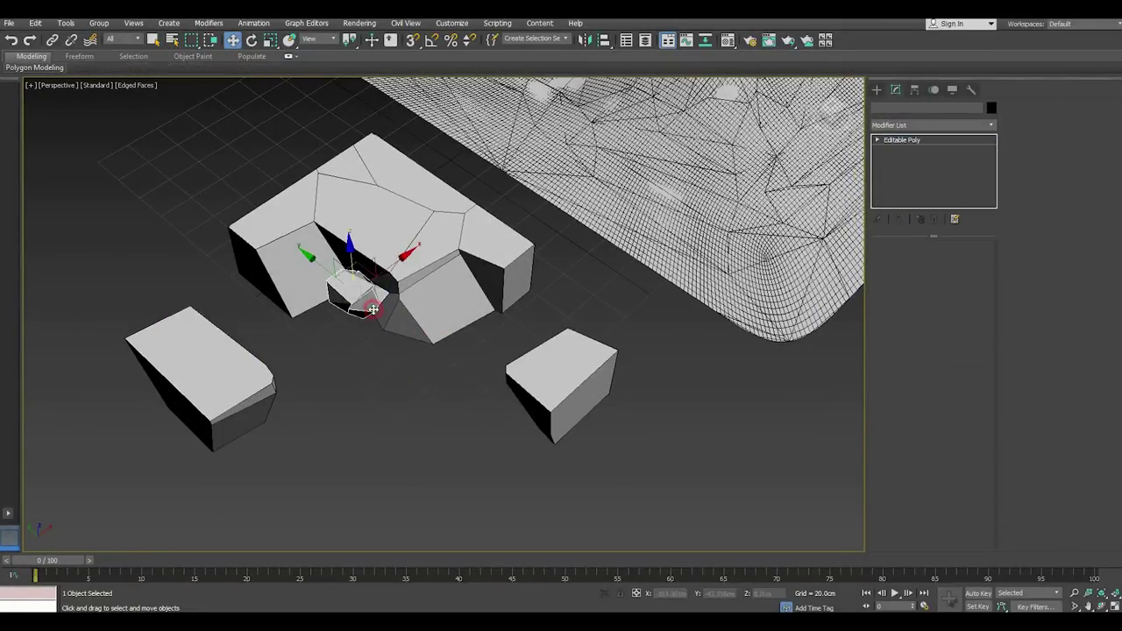
key(Delete)
- Move the shard and another fractured block down-left, then delete that block
click(300, 273)
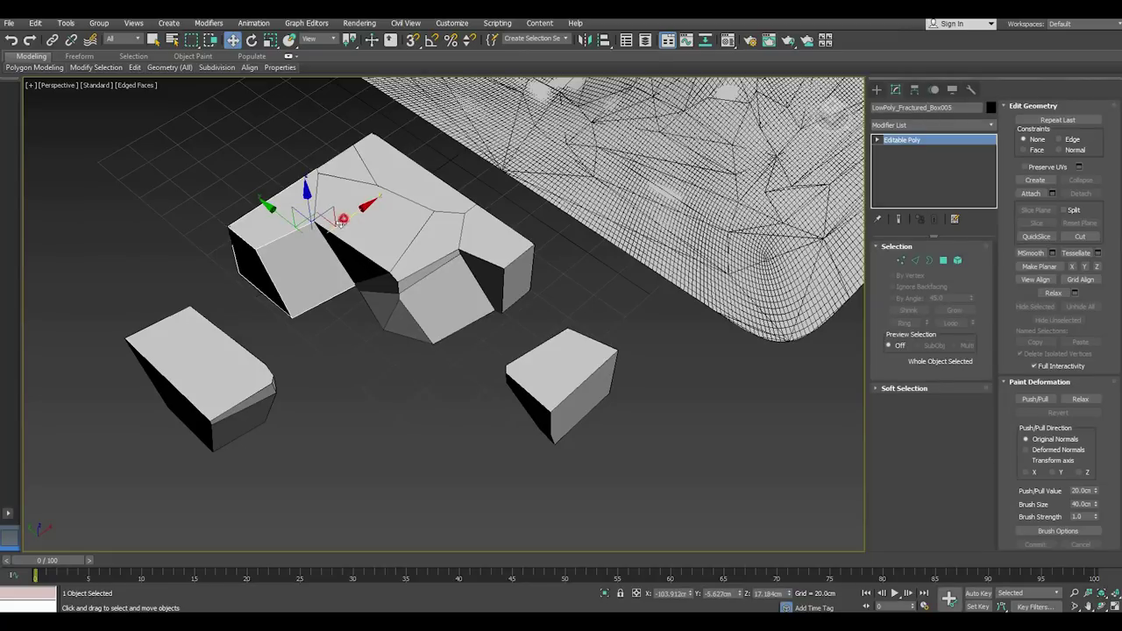
drag(342, 219, 288, 255)
mouse_move(360, 309)
alt+middle_down()
mouse_move(422, 283)
mouse_move(471, 283)
mouse_move(356, 324)
alt+middle_up()
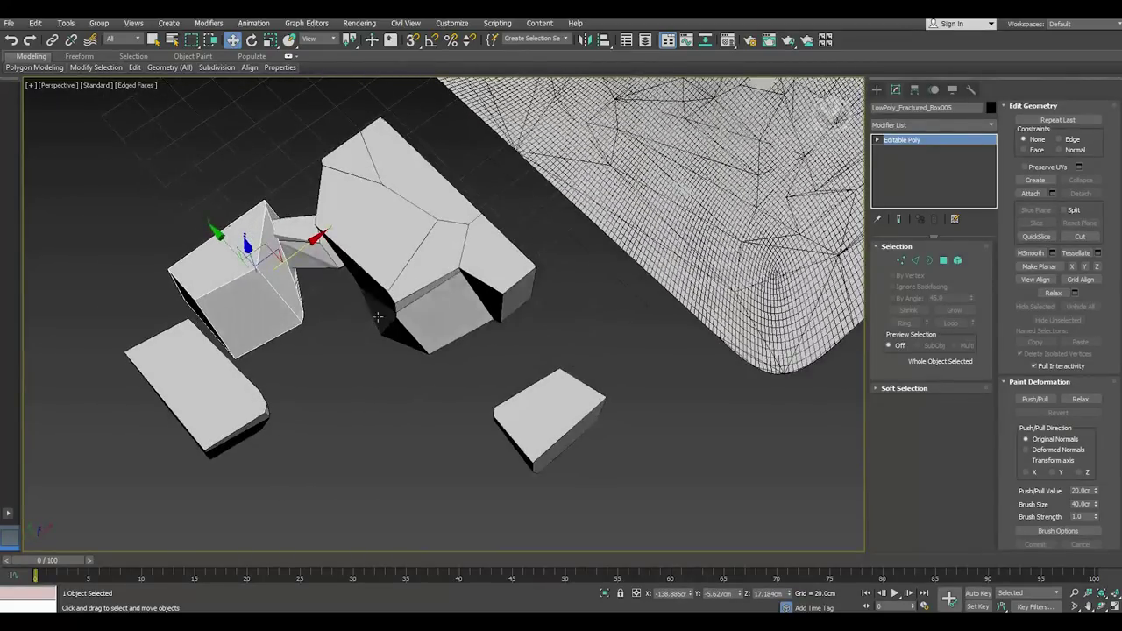
click(388, 221)
drag(400, 213, 309, 262)
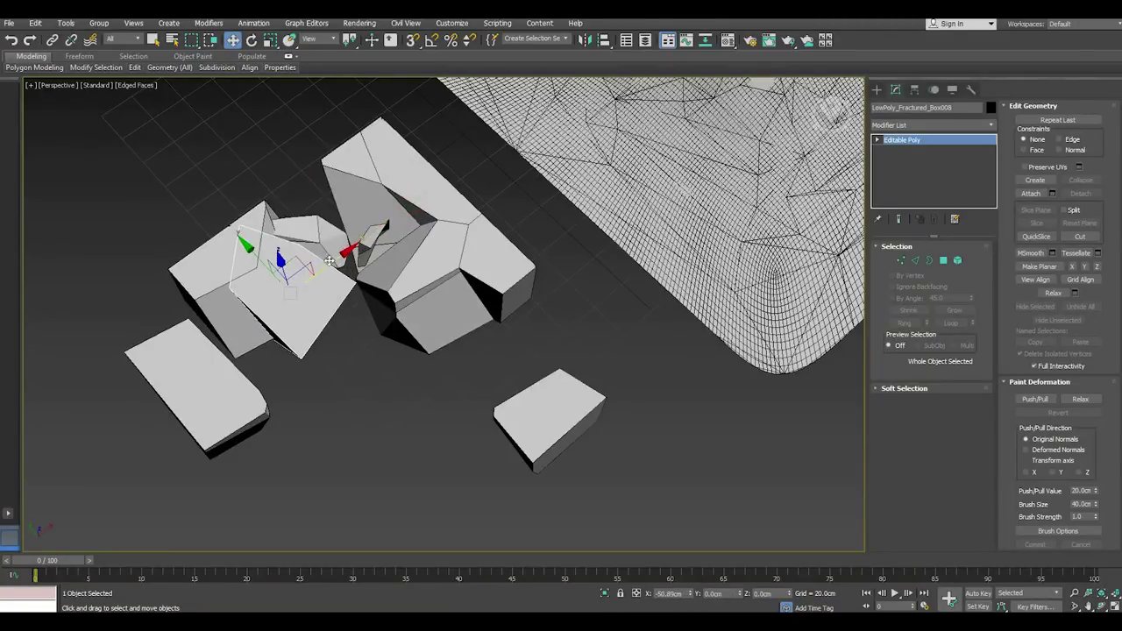
mouse_move(308, 262)
alt+middle_down()
mouse_move(370, 205)
mouse_move(358, 246)
mouse_move(420, 263)
mouse_move(421, 281)
mouse_move(387, 221)
alt+middle_up()
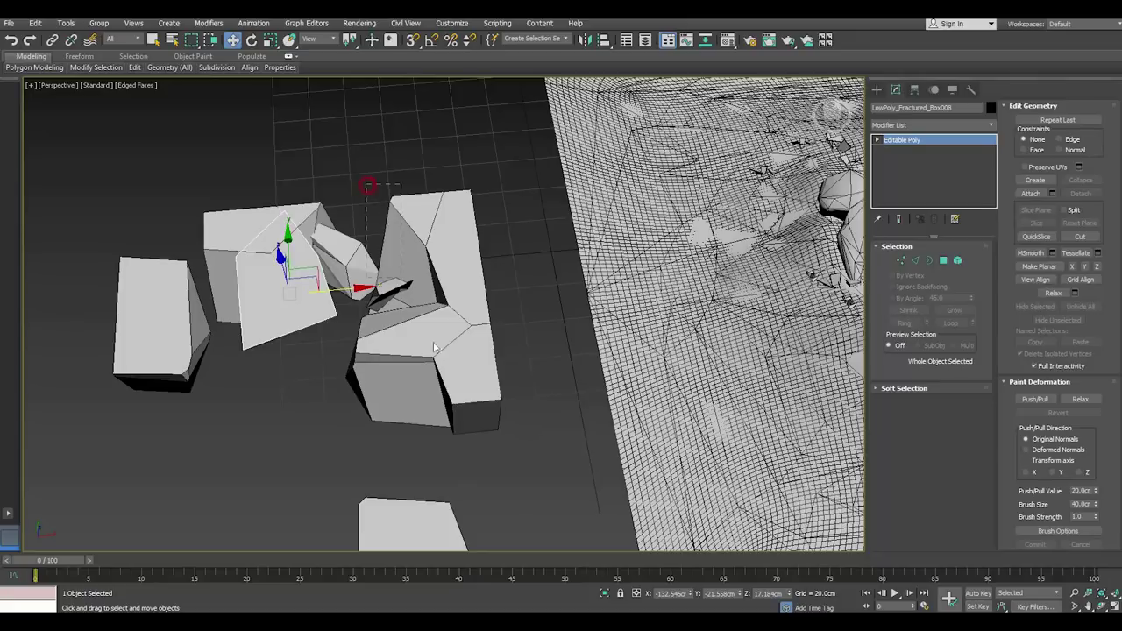
key(Delete)
- Delete the small cube, move a block up-right, and isolate that block
mouse_move(468, 422)
alt+middle_down()
mouse_move(493, 338)
mouse_move(519, 314)
mouse_move(514, 324)
alt+middle_up()
click(607, 253)
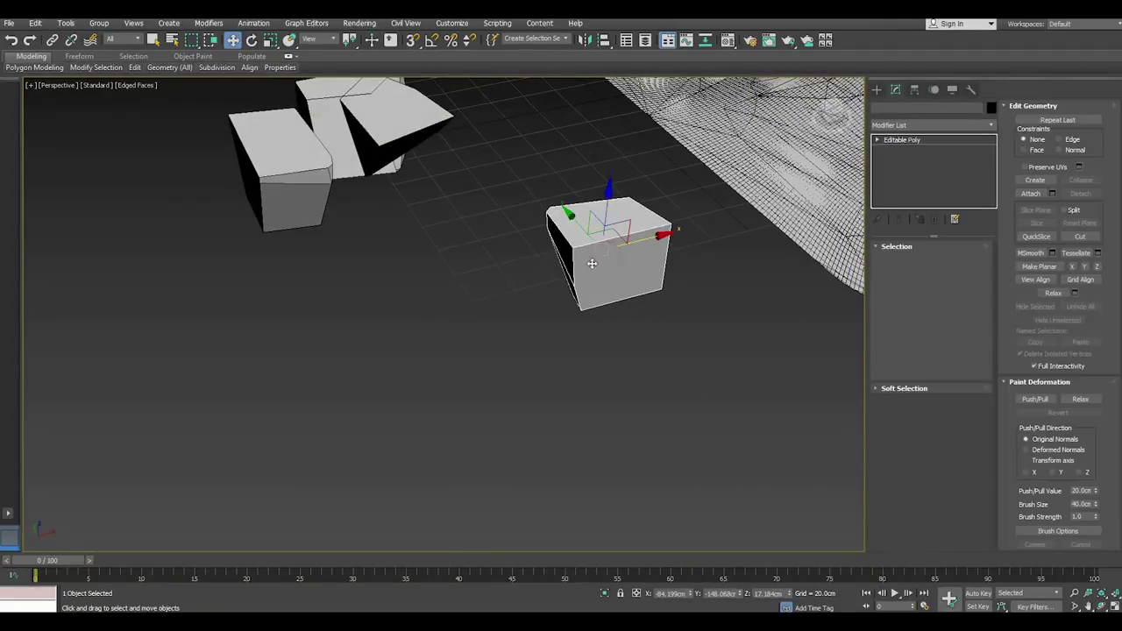
mouse_move(607, 253)
alt+middle_down()
mouse_move(561, 366)
mouse_move(457, 359)
mouse_move(464, 383)
mouse_move(427, 421)
alt+middle_up()
key(Delete)
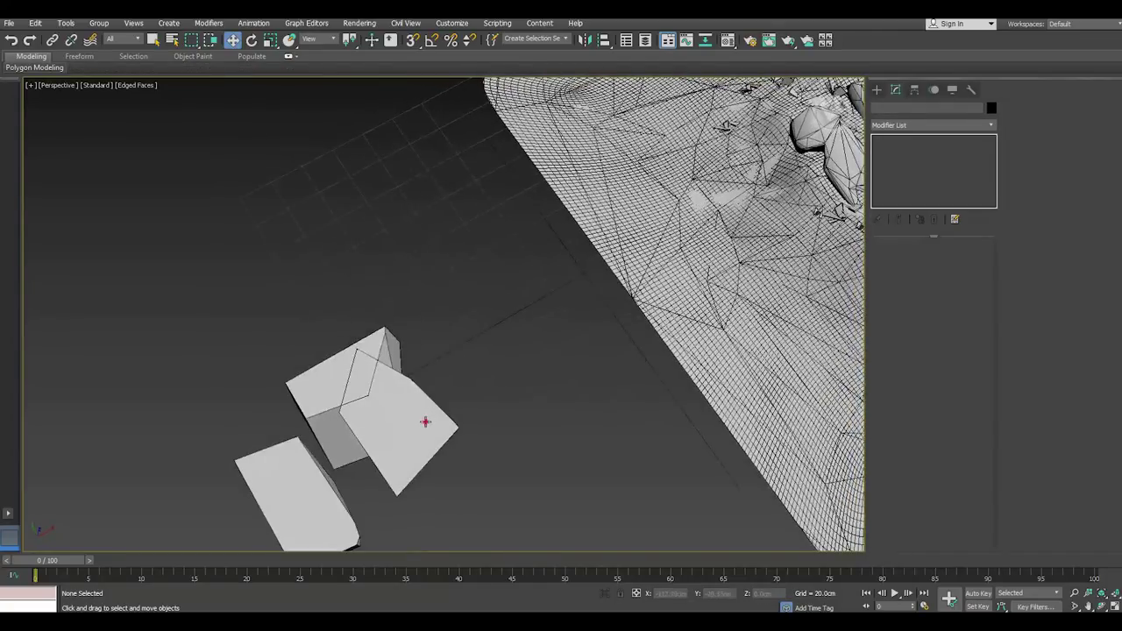
click(427, 421)
drag(466, 378, 546, 333)
mouse_move(546, 334)
alt+middle_down()
mouse_move(448, 332)
mouse_move(454, 340)
alt+middle_up()
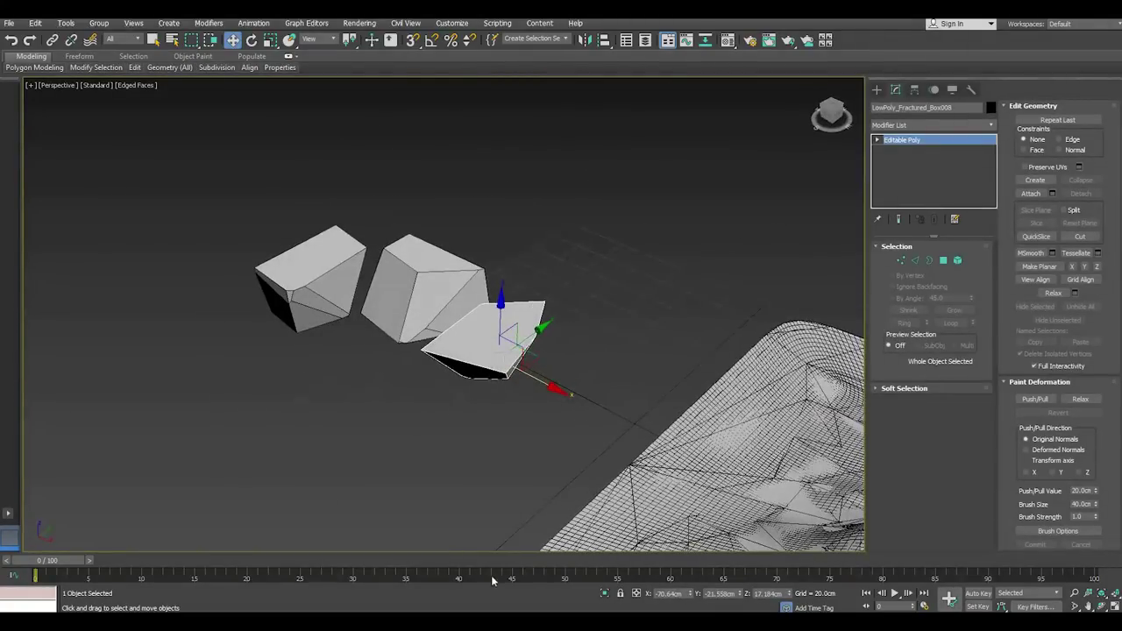
click(603, 593)
mouse_move(596, 479)
alt+middle_down()
mouse_move(496, 426)
mouse_move(514, 459)
mouse_move(543, 378)
alt+middle_up()
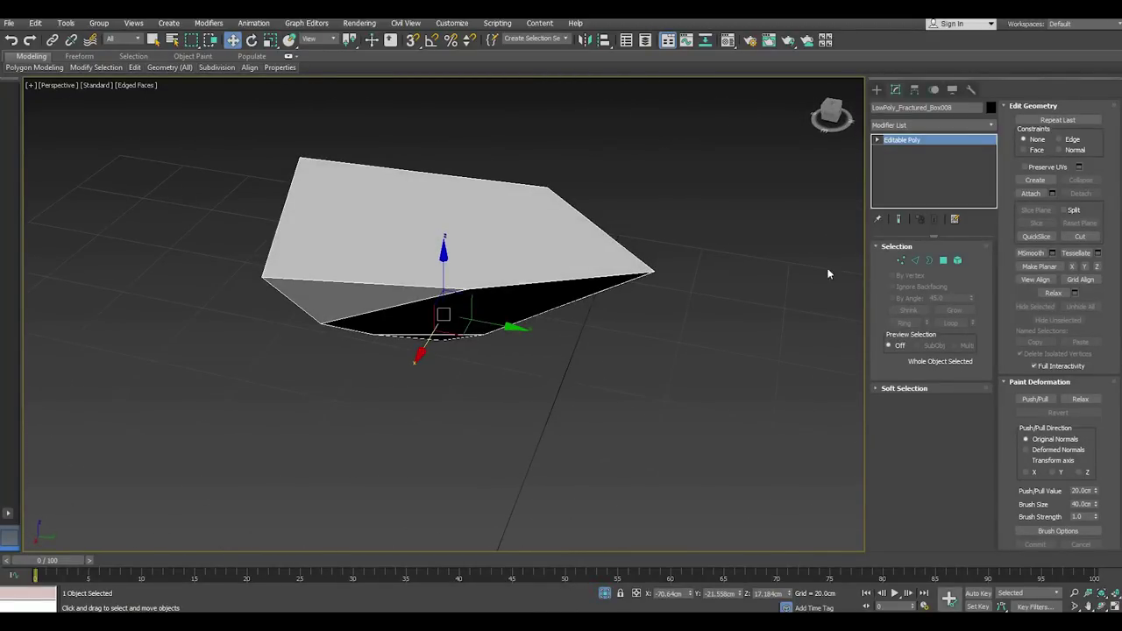
- Switch the block through Element and Edge sub-object modes and orbit its mesh
click(957, 261)
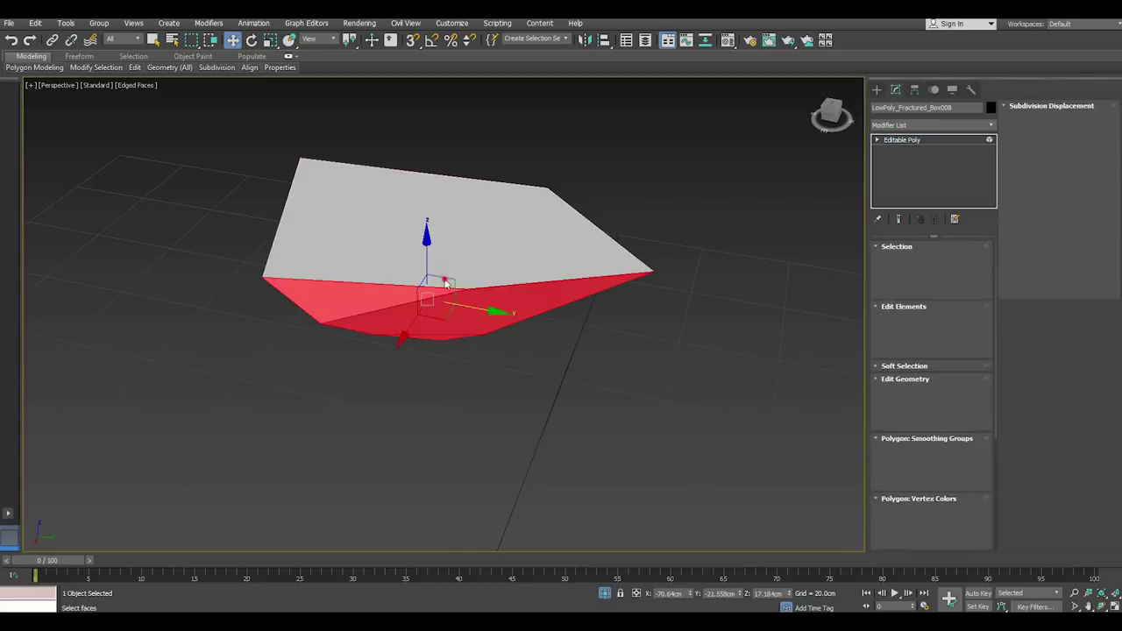
click(916, 260)
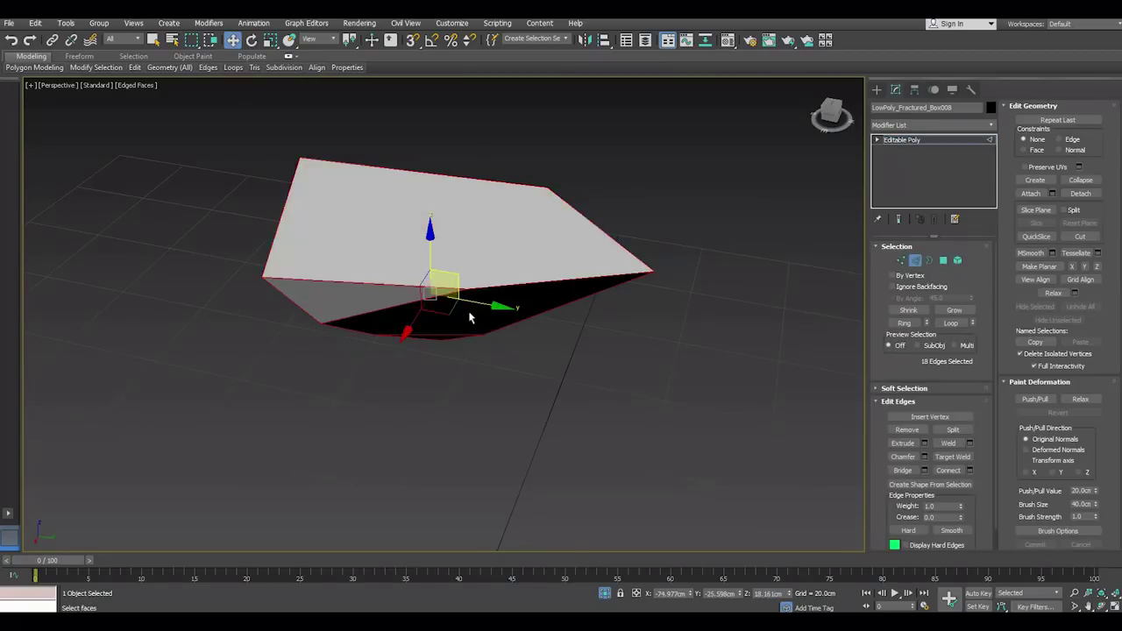
mouse_move(471, 319)
alt+middle_down()
mouse_move(609, 313)
mouse_move(667, 325)
alt+middle_up()
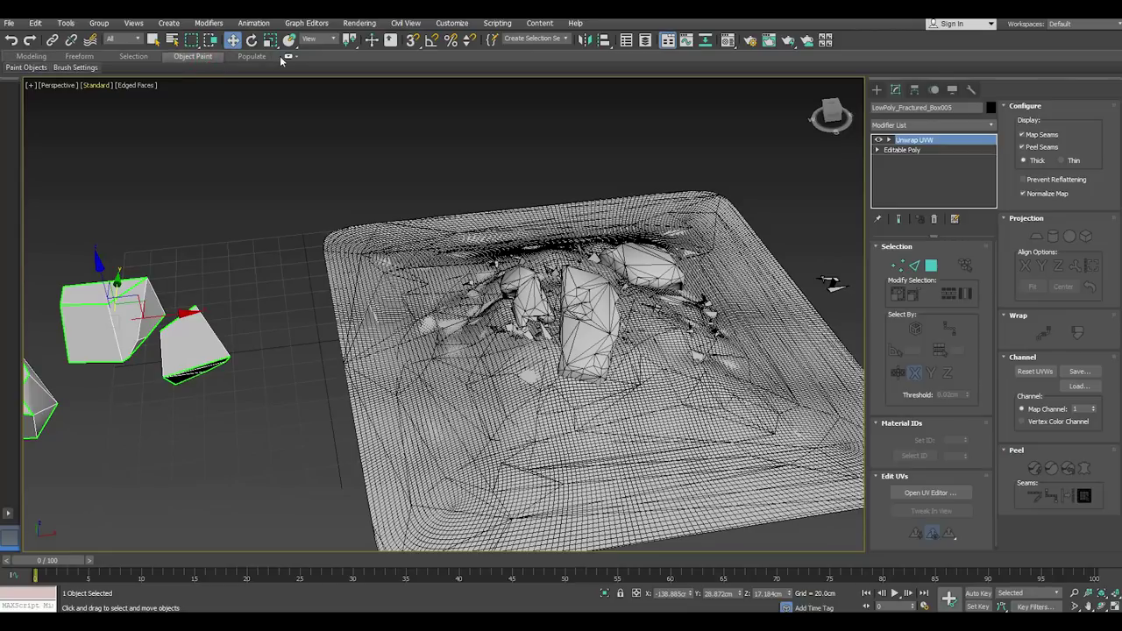
- Pick the low-poly fractured box as the Object Paint object and switch Paint on
double_click(192, 56)
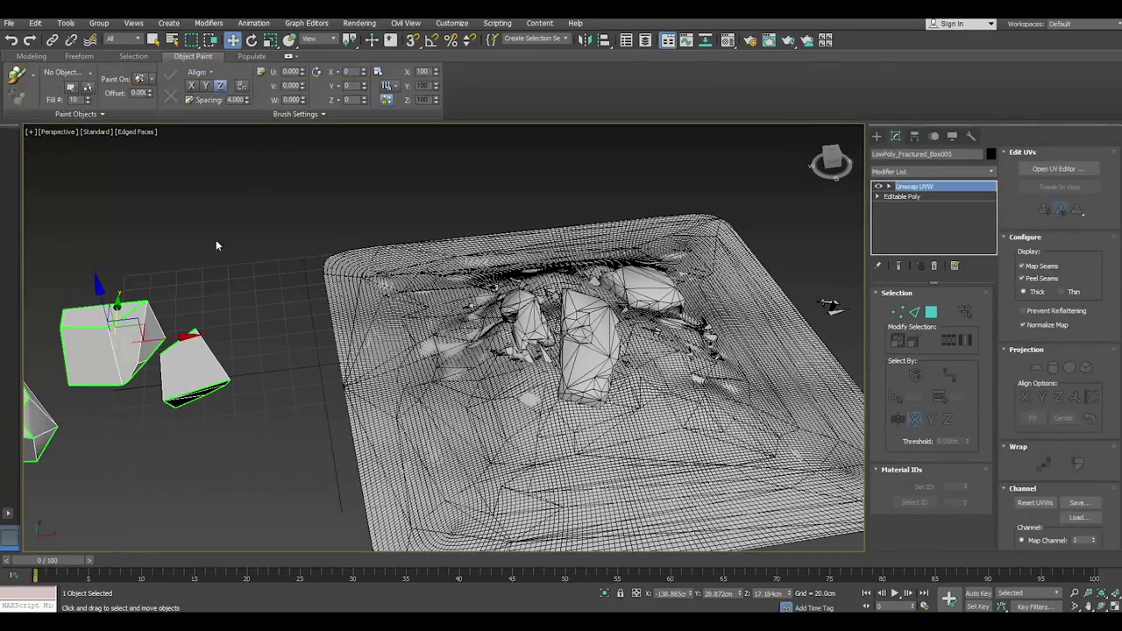
click(87, 89)
click(114, 349)
click(17, 75)
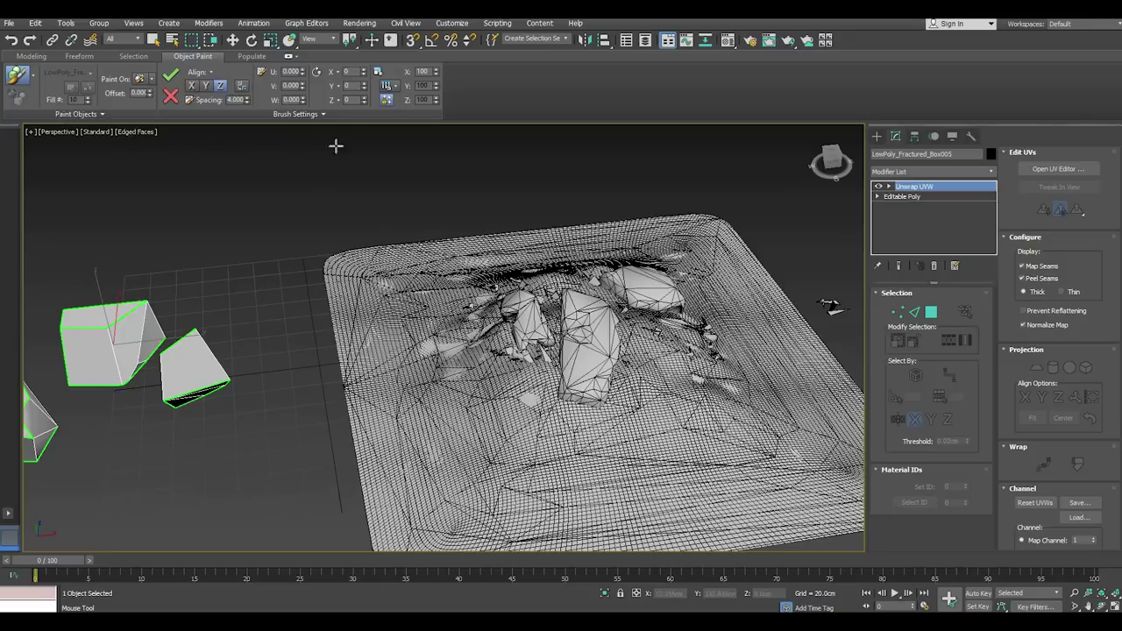
- Lower the paint scale slightly, add slight X rotation, and raise the horizontal and vertical scatter
drag(436, 73, 436, 80)
mouse_move(363, 76)
mouse_down()
mouse_move(360, 60)
mouse_move(364, 79)
mouse_up()
click(304, 73)
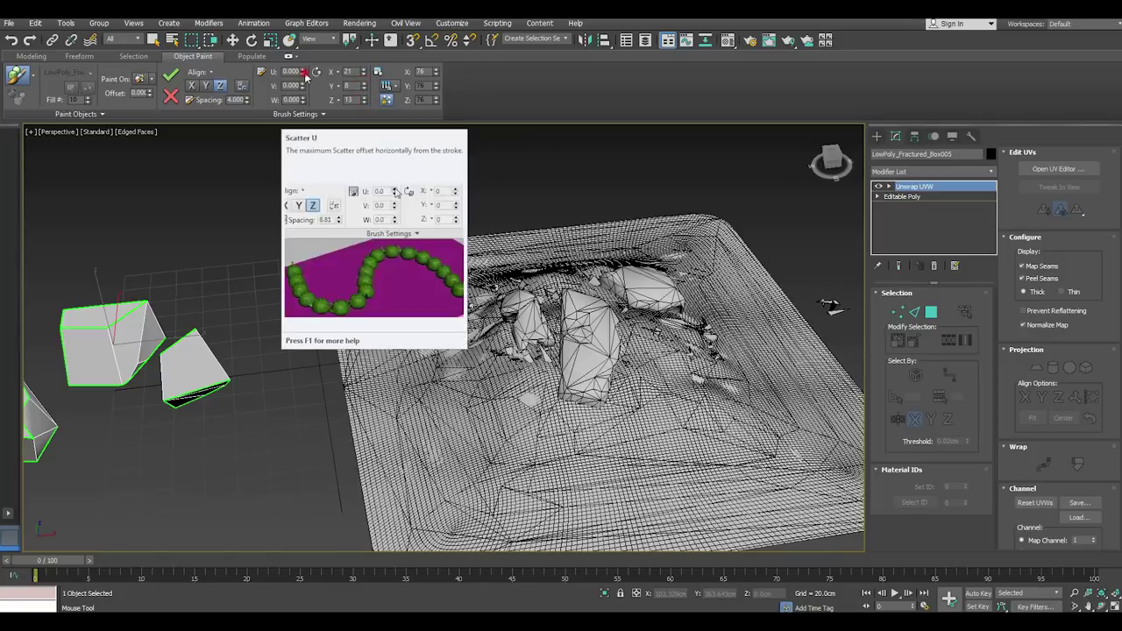
drag(304, 74, 298, 53)
click(303, 86)
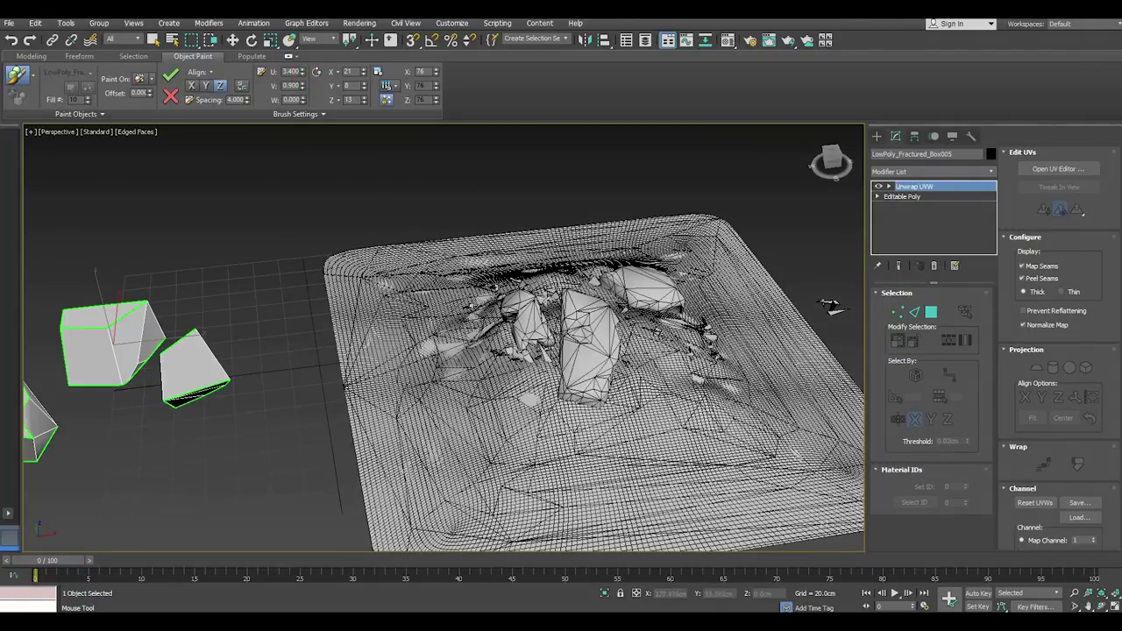
- Shrink the painted pieces to about 63 and raise their surface offset
alt+middle_drag(830, 306, 643, 271)
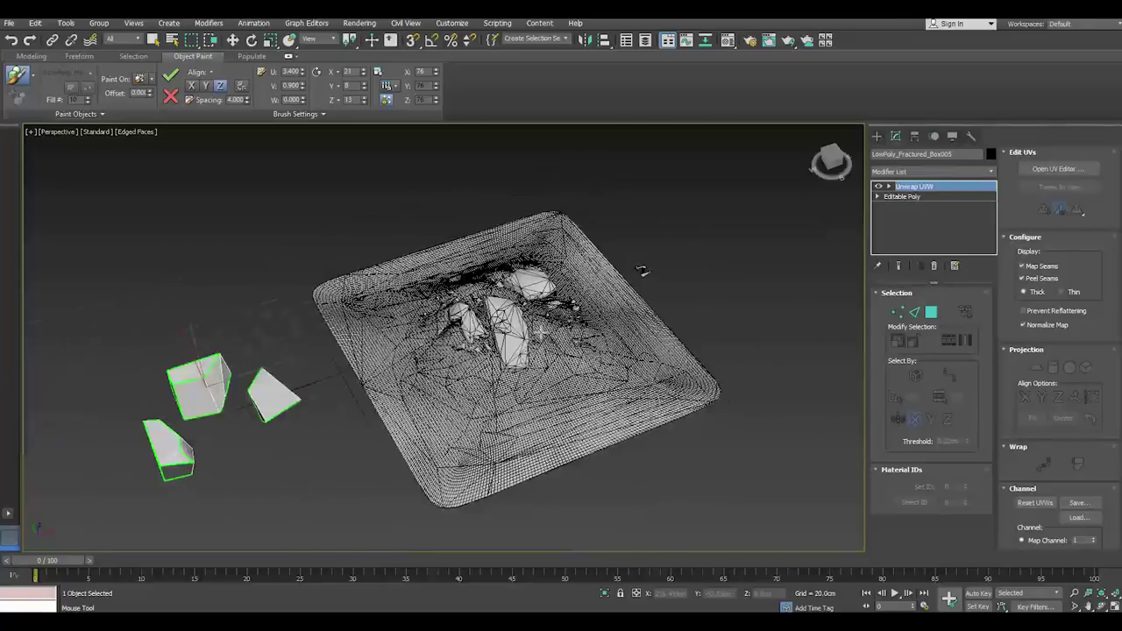
scroll(642, 271, up, 5)
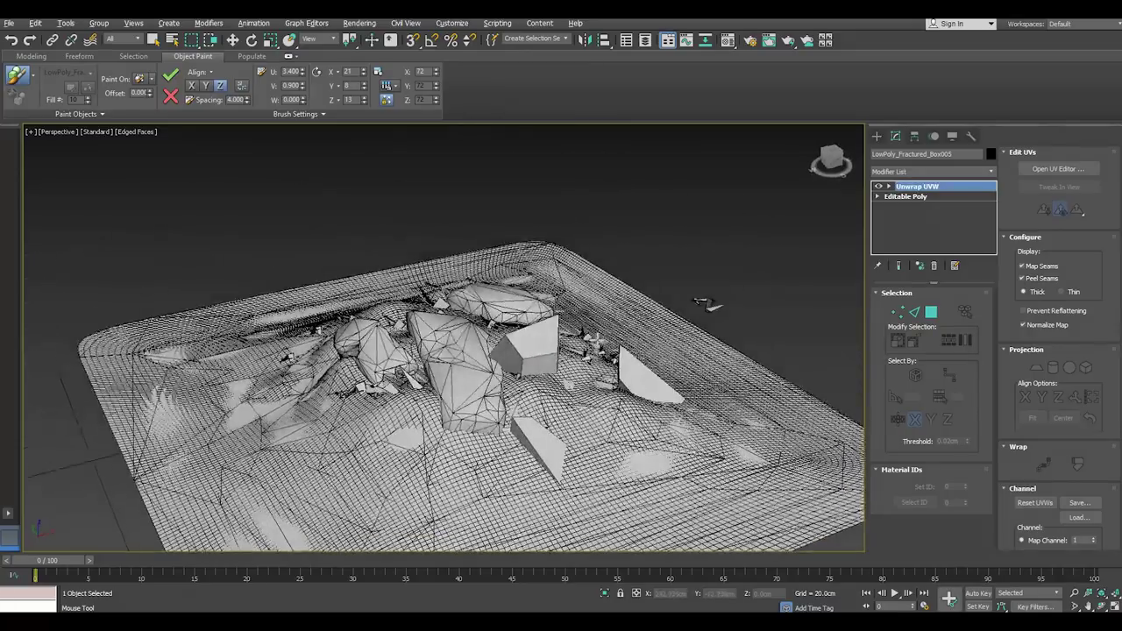
alt+middle_drag(643, 271, 390, 164)
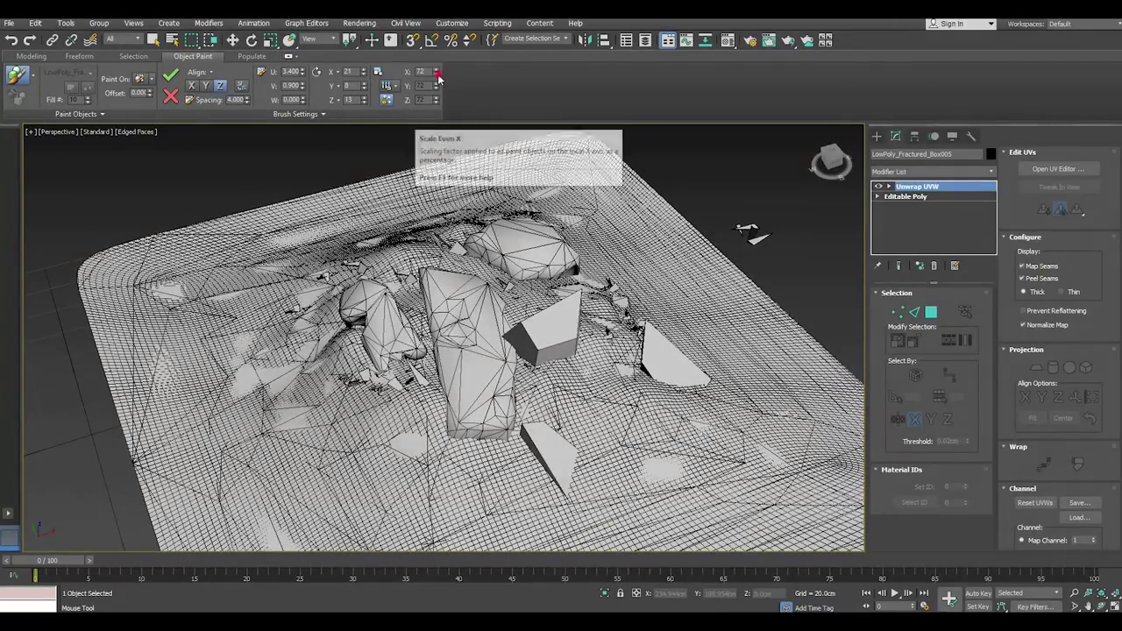
click(438, 76)
click(437, 77)
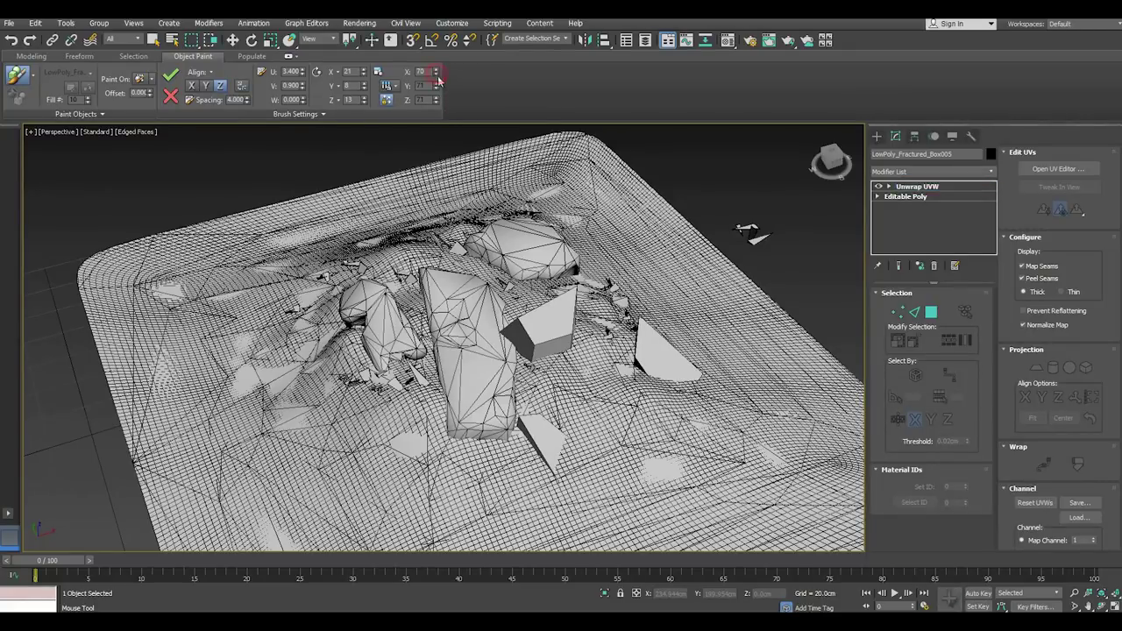
drag(438, 76, 438, 88)
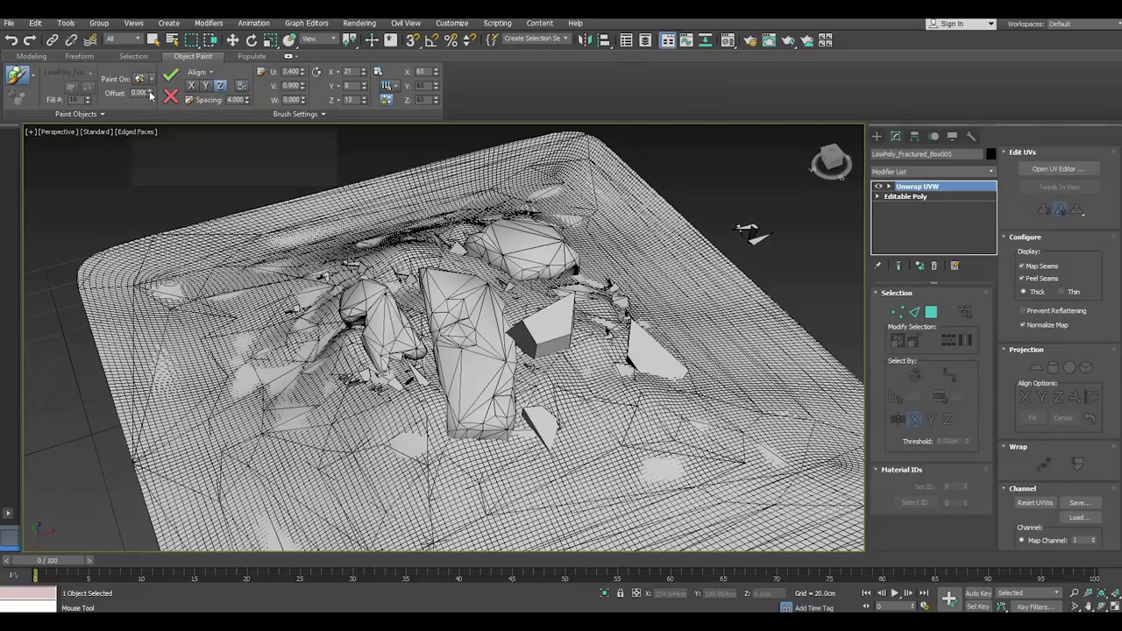
drag(149, 95, 149, 92)
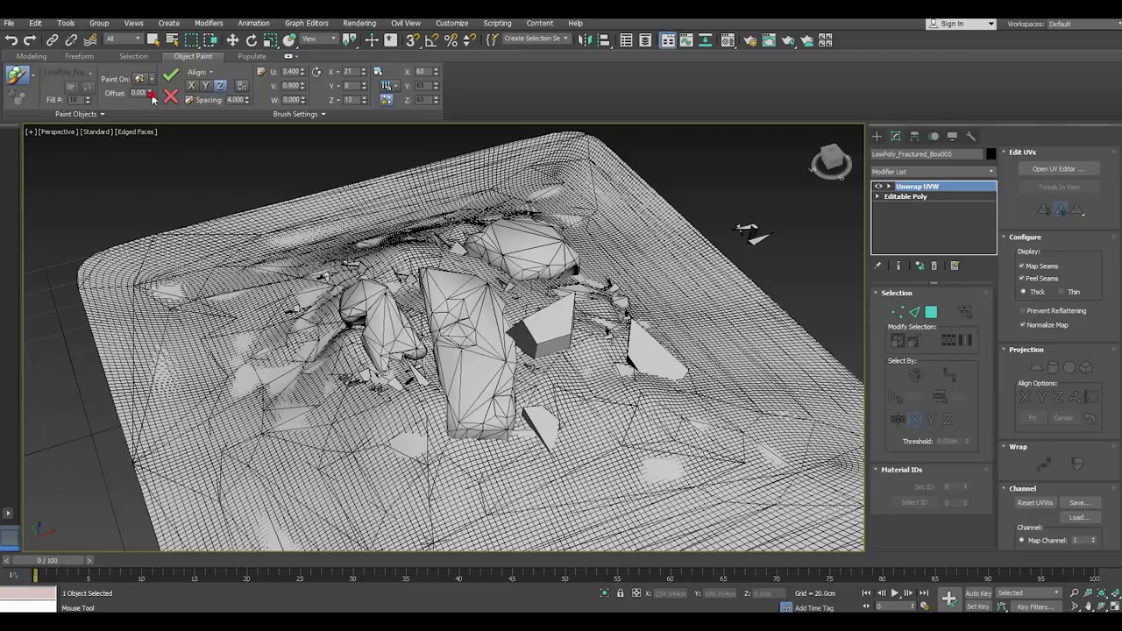
drag(152, 99, 151, 93)
- Paint fractured shards onto the terrain, then set the paint scale to 25
click(325, 383)
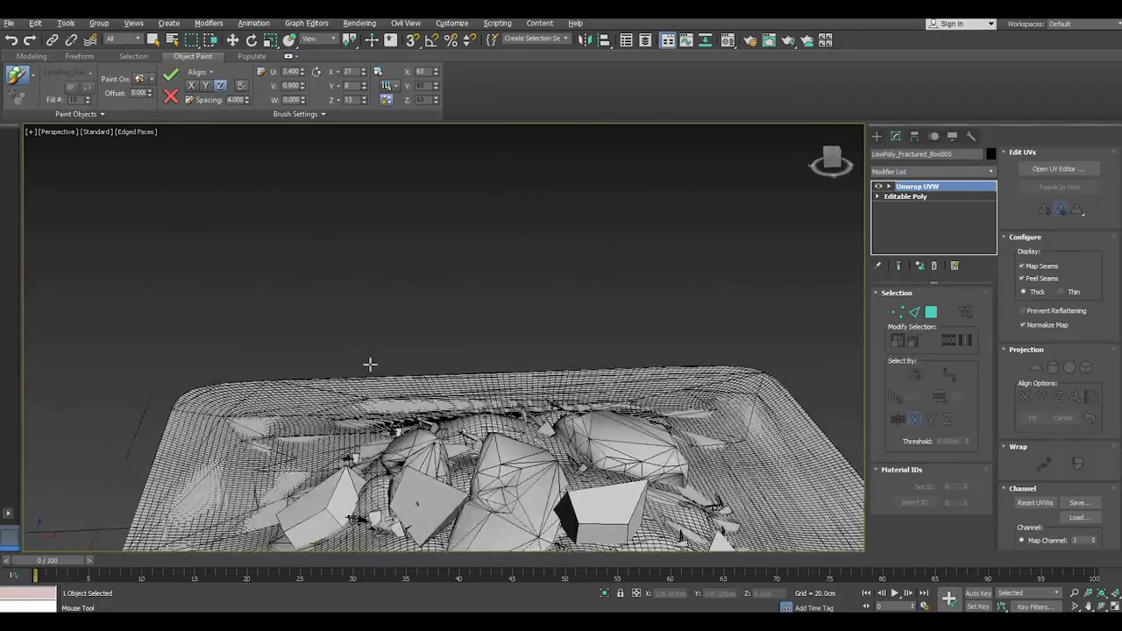
alt+middle_drag(405, 360, 443, 152)
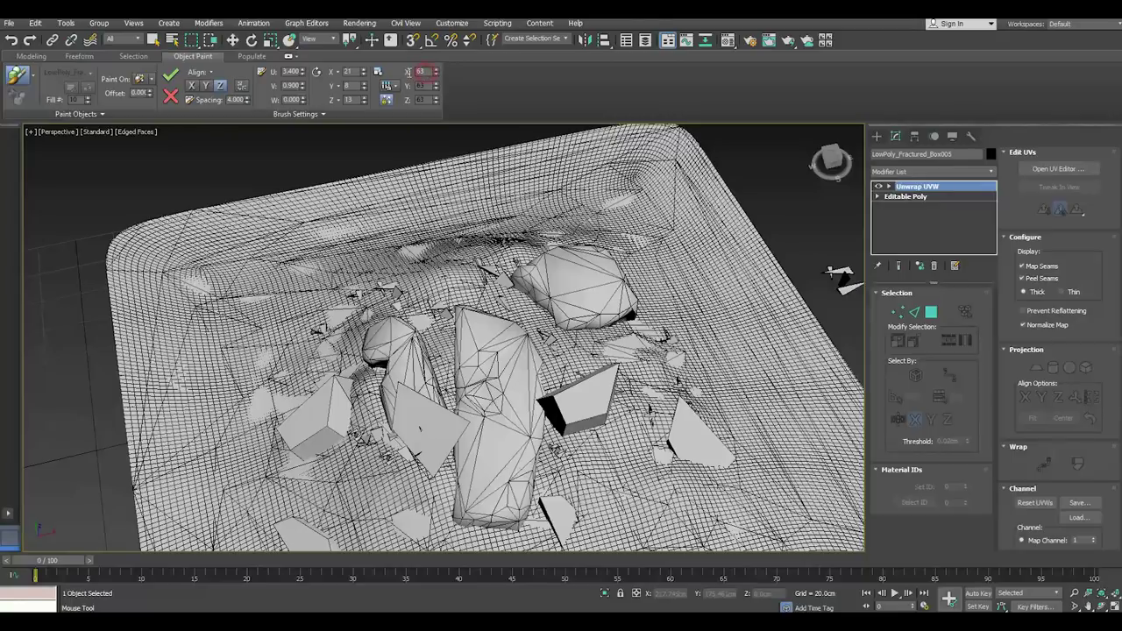
text(25)
key(Return)
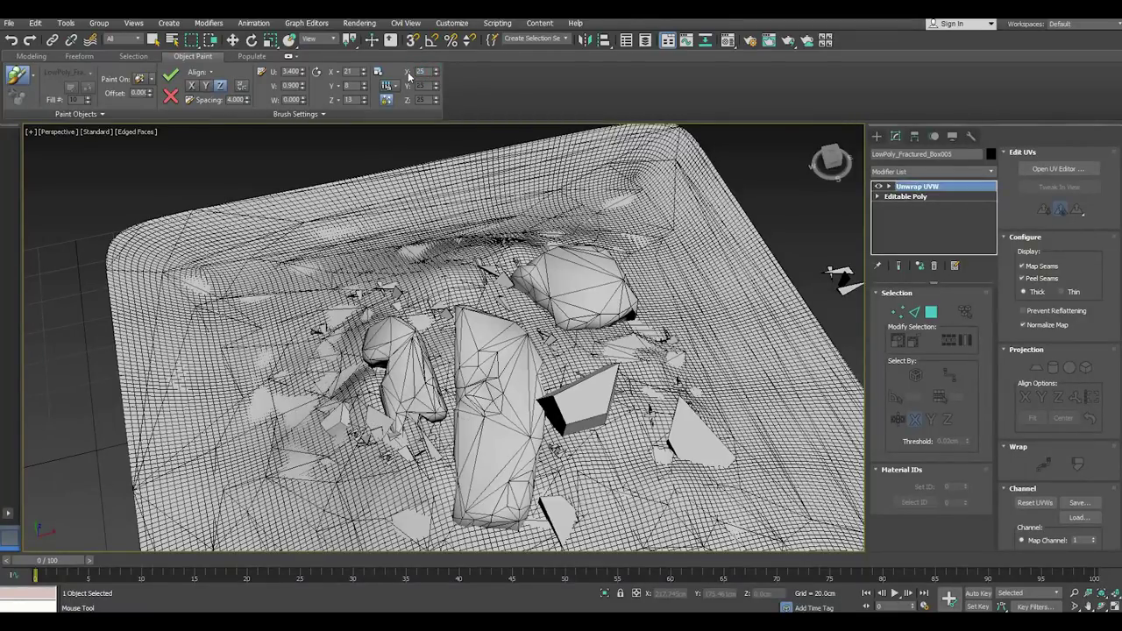
double_click(418, 75)
- Push the Object Paint offset below zero to -0.50 so pieces sink into the terrain
alt+middle_drag(548, 317, 548, 355)
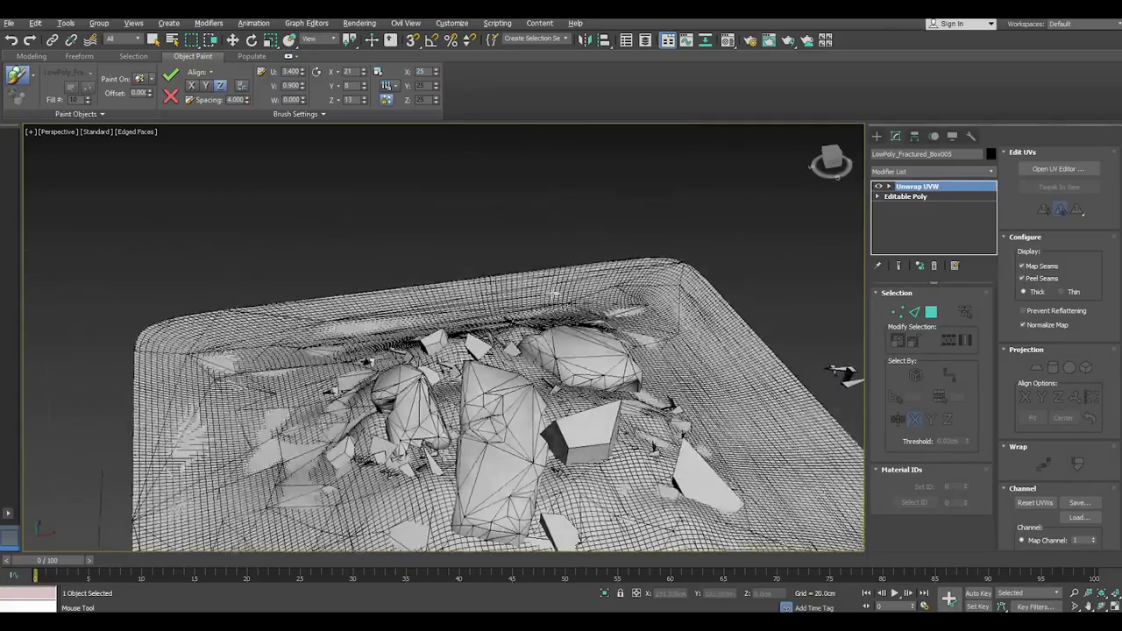
alt+middle_drag(552, 285, 535, 369)
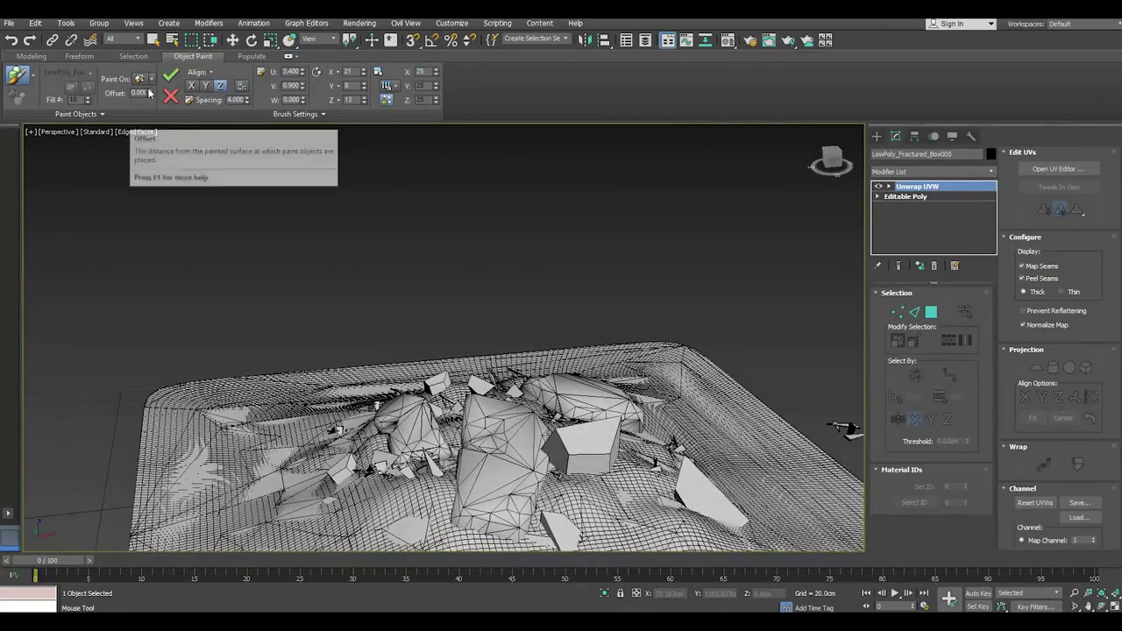
drag(149, 93, 150, 105)
alt+middle_drag(551, 303, 550, 322)
alt+middle_drag(624, 346, 625, 364)
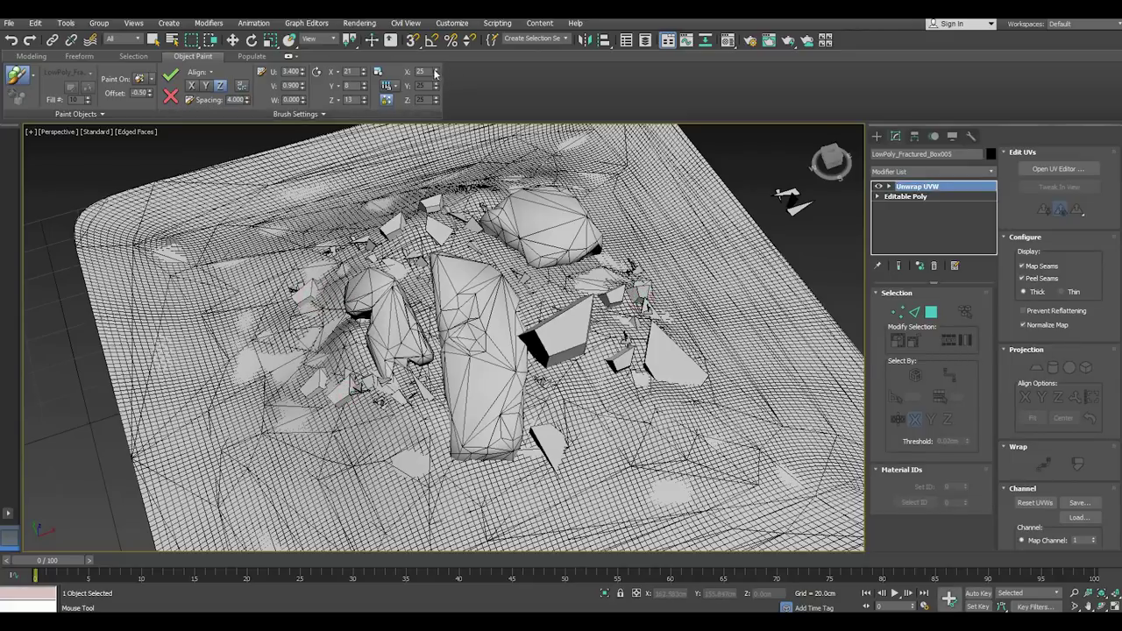
- Try a paint scale of 55, return it to 25, and save the scene
text(5)
key(Return)
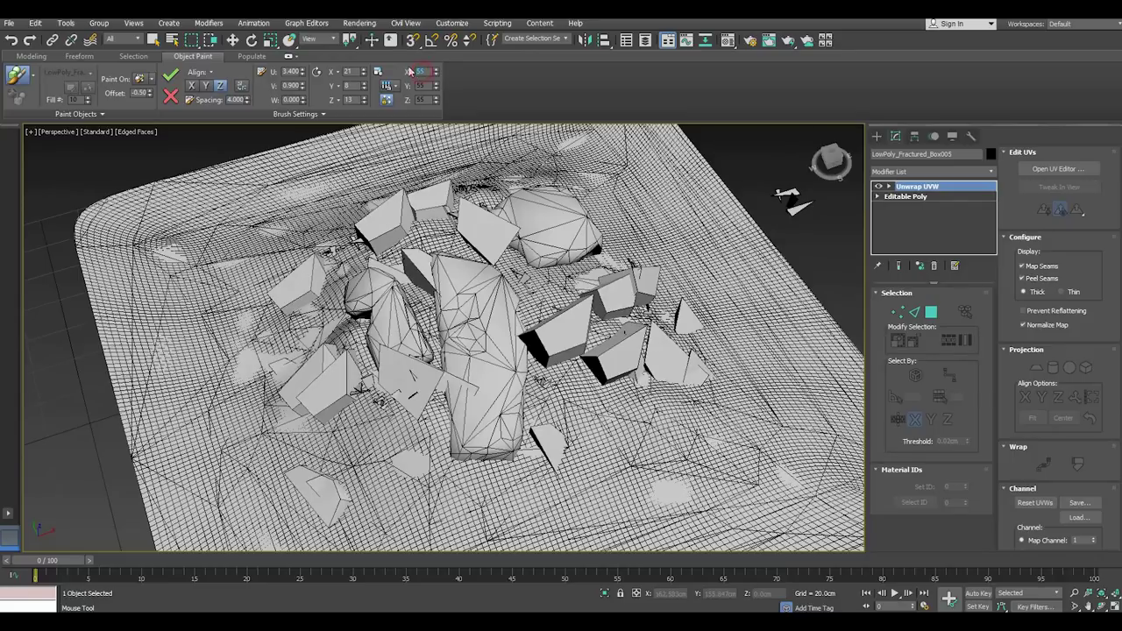
text(25)
key(Return)
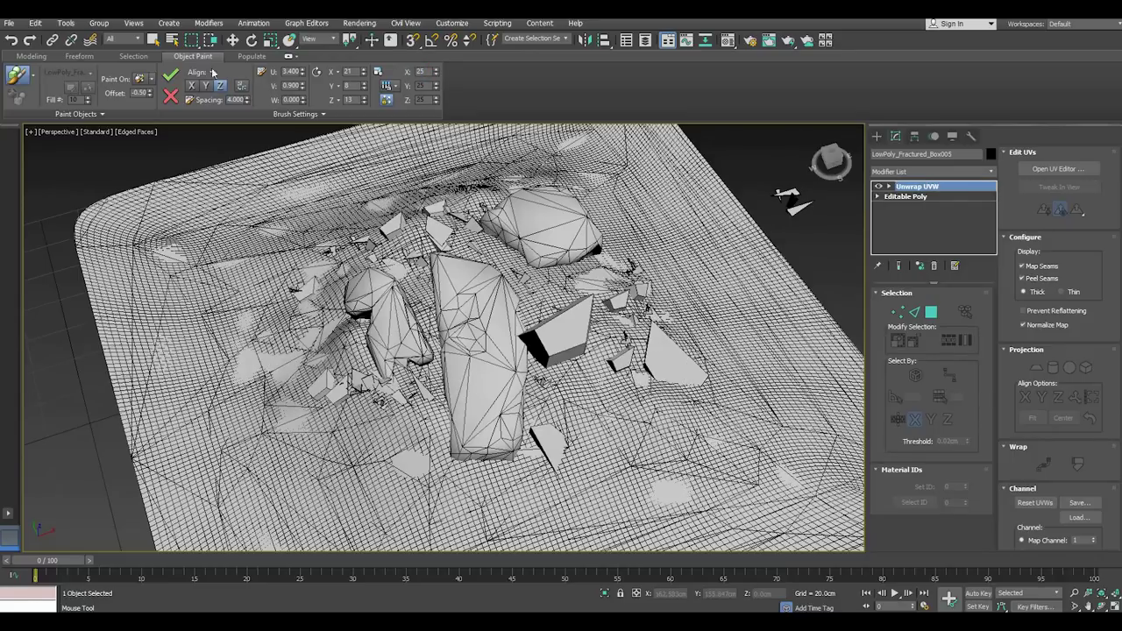
click(8, 23)
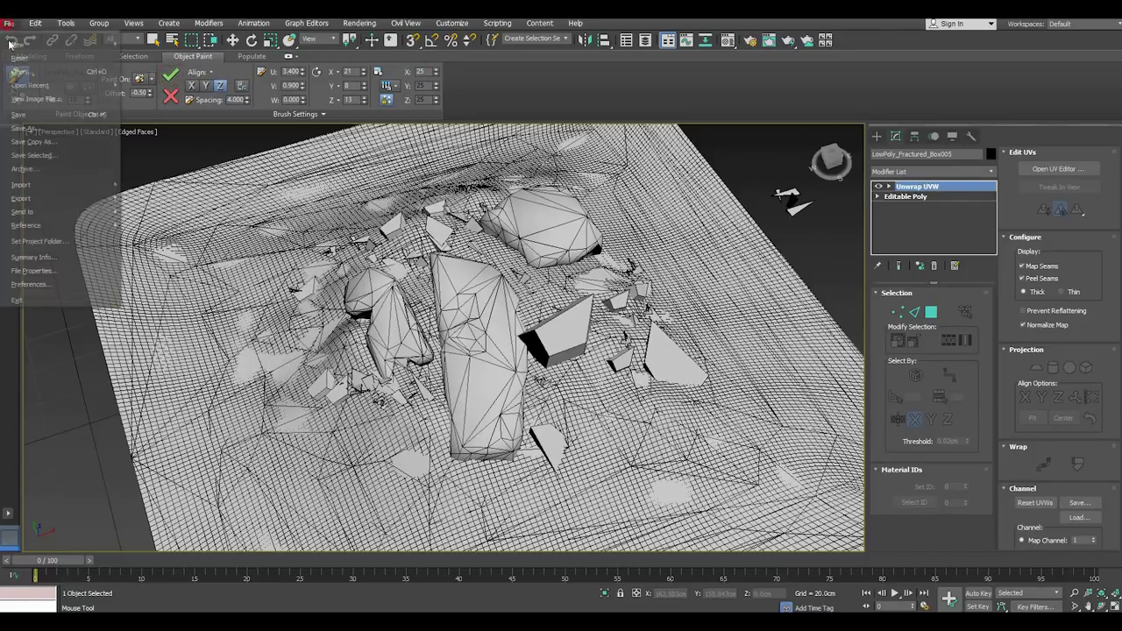
click(27, 115)
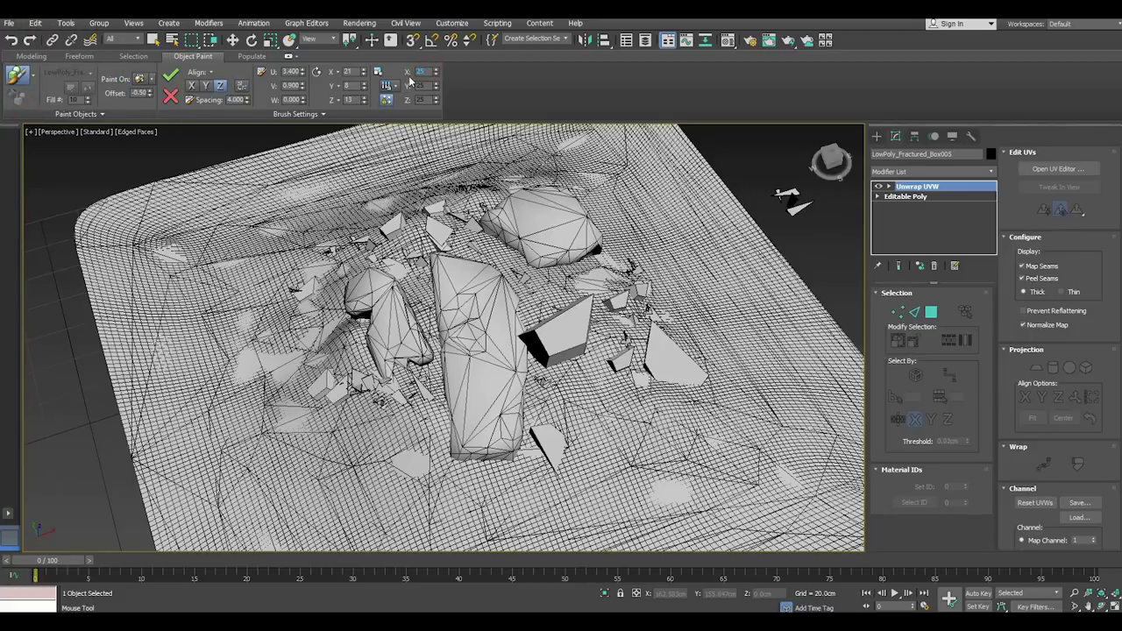
- Paint shards around the rocks, undo the bad placements, and commit the ones kept
click(605, 350)
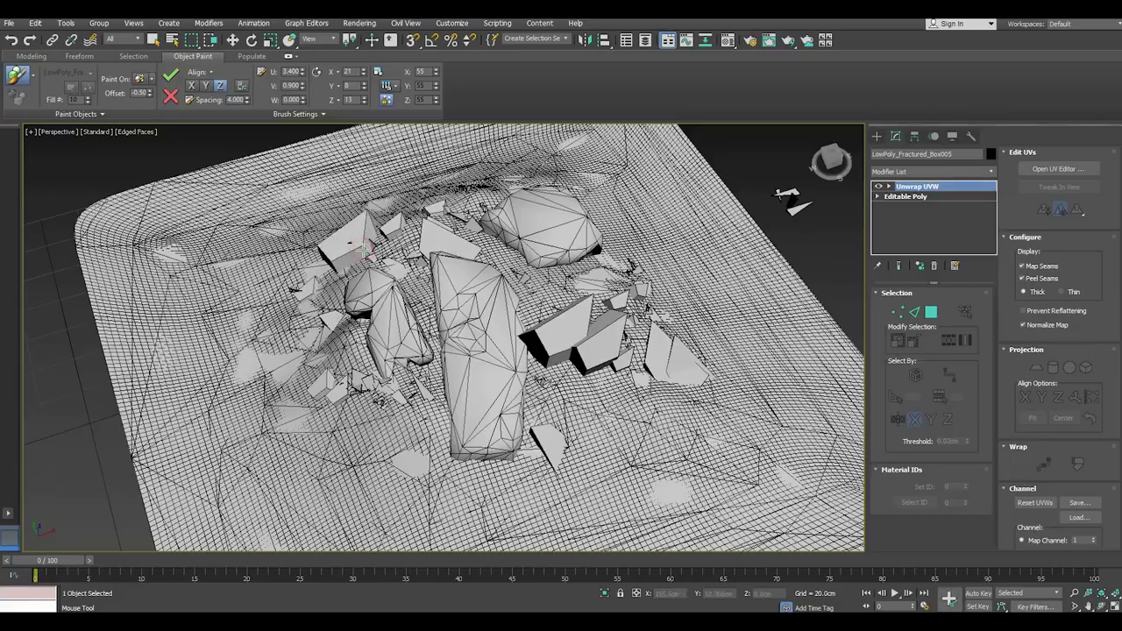
alt+middle_drag(456, 250, 473, 219)
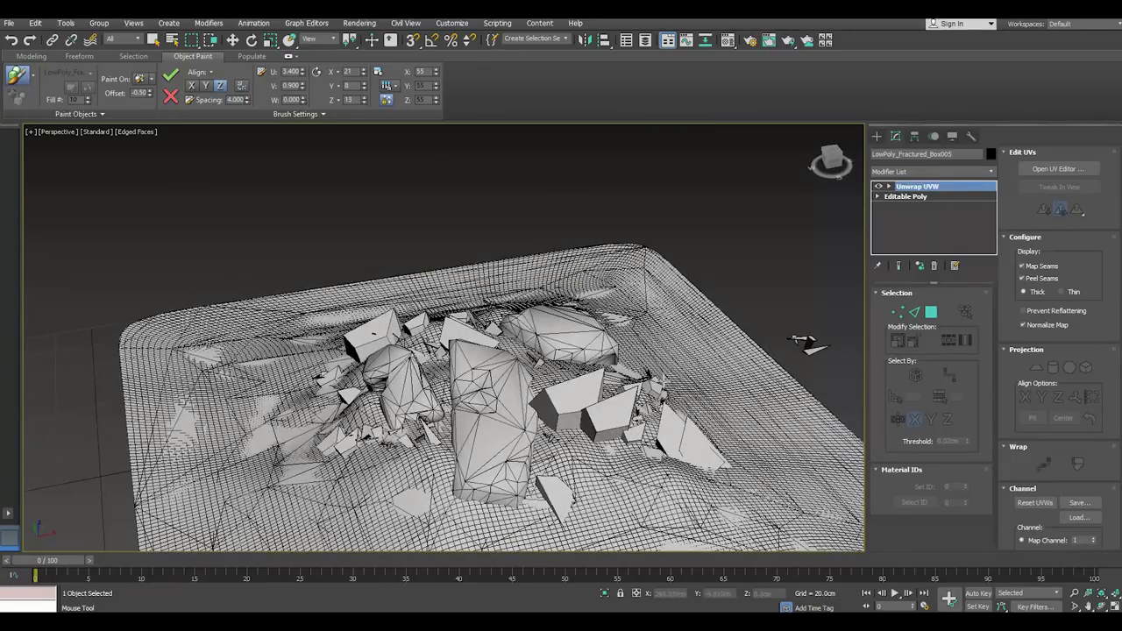
click(639, 386)
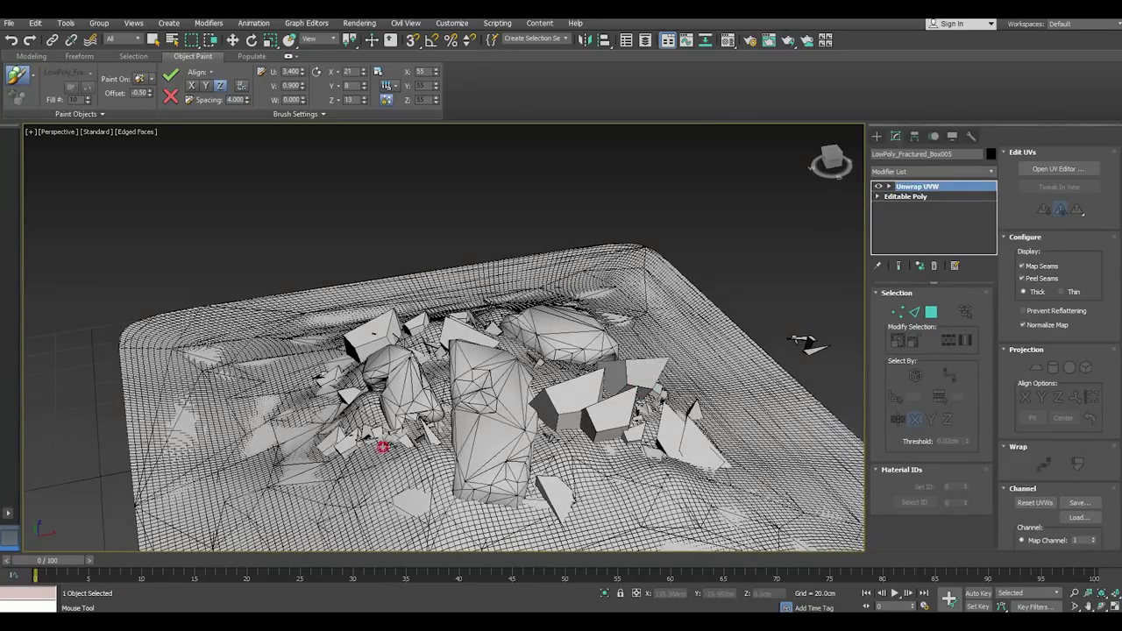
click(383, 447)
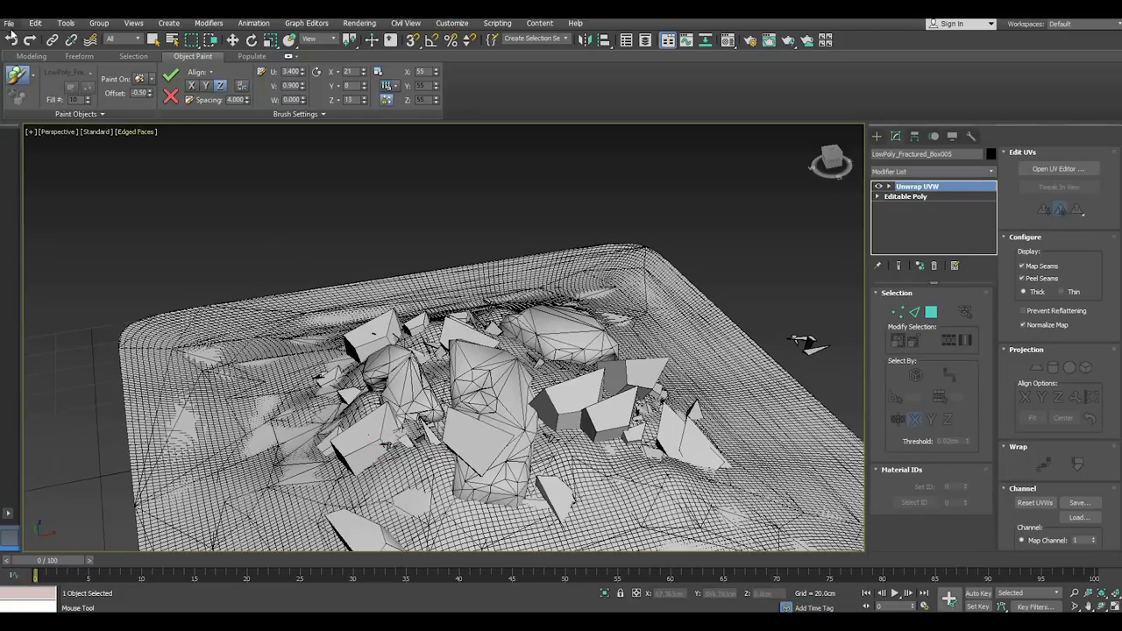
click(12, 39)
alt+middle_drag(515, 328, 517, 369)
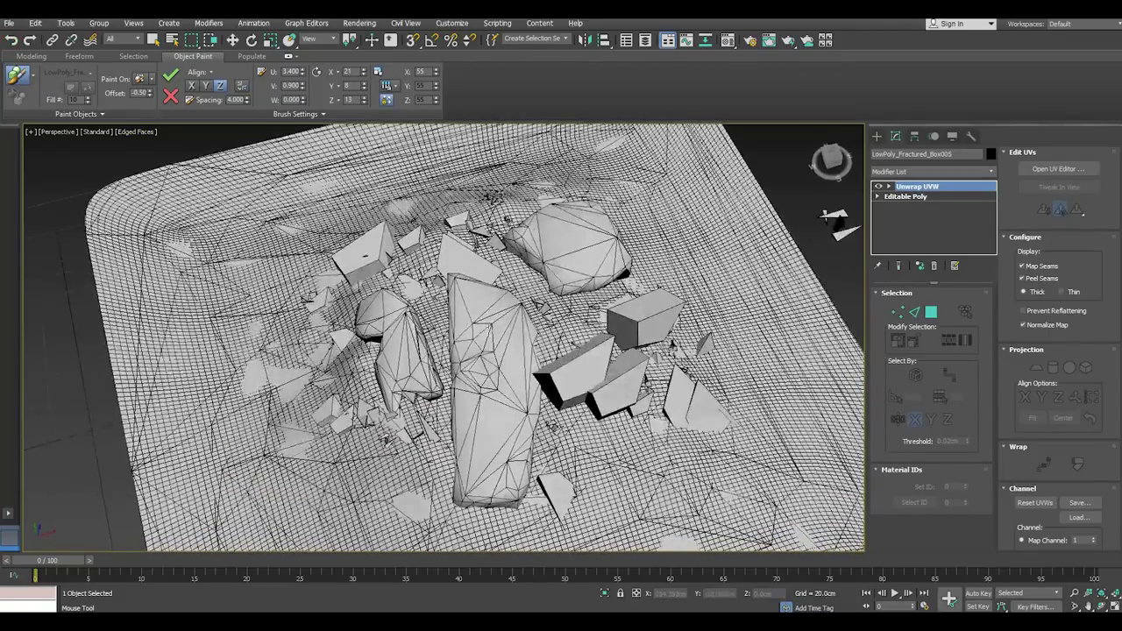
click(568, 320)
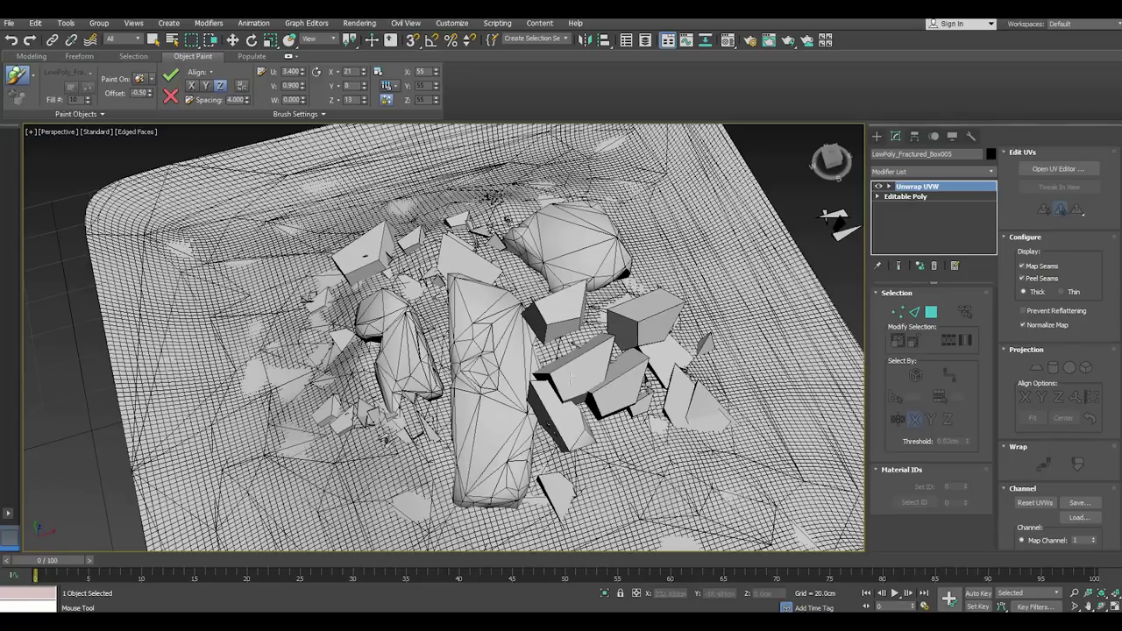
click(12, 40)
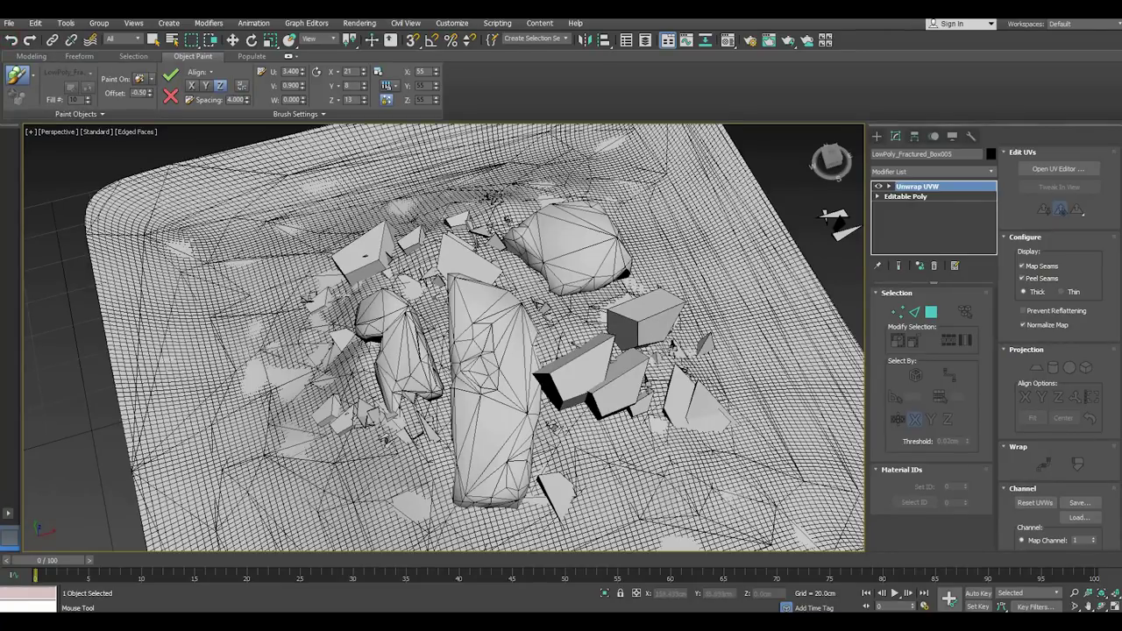
click(427, 225)
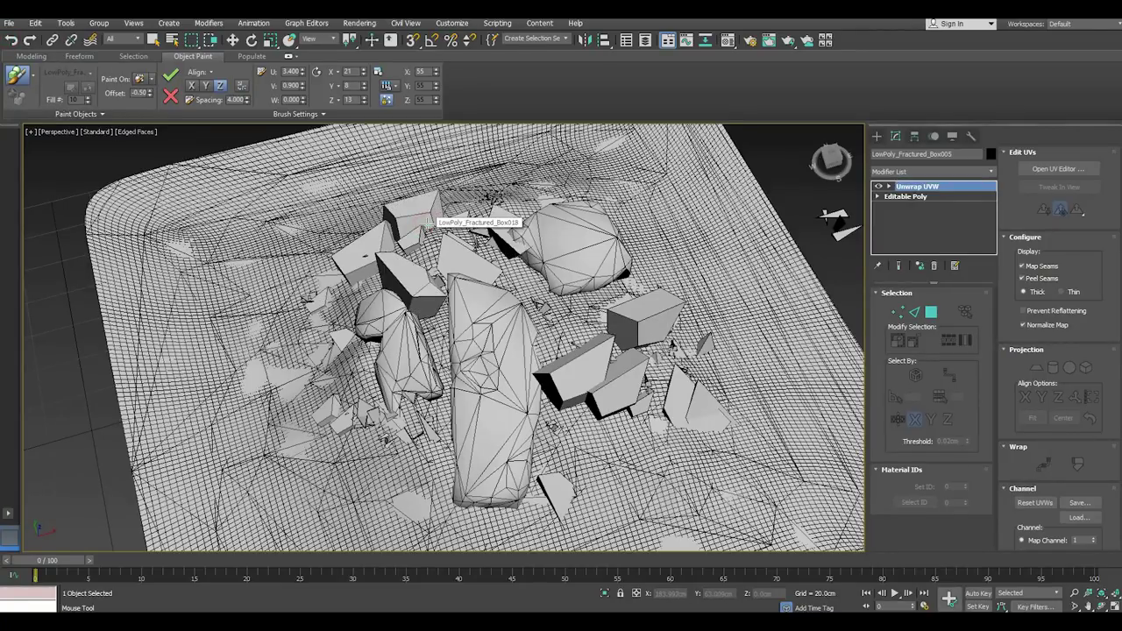
click(436, 221)
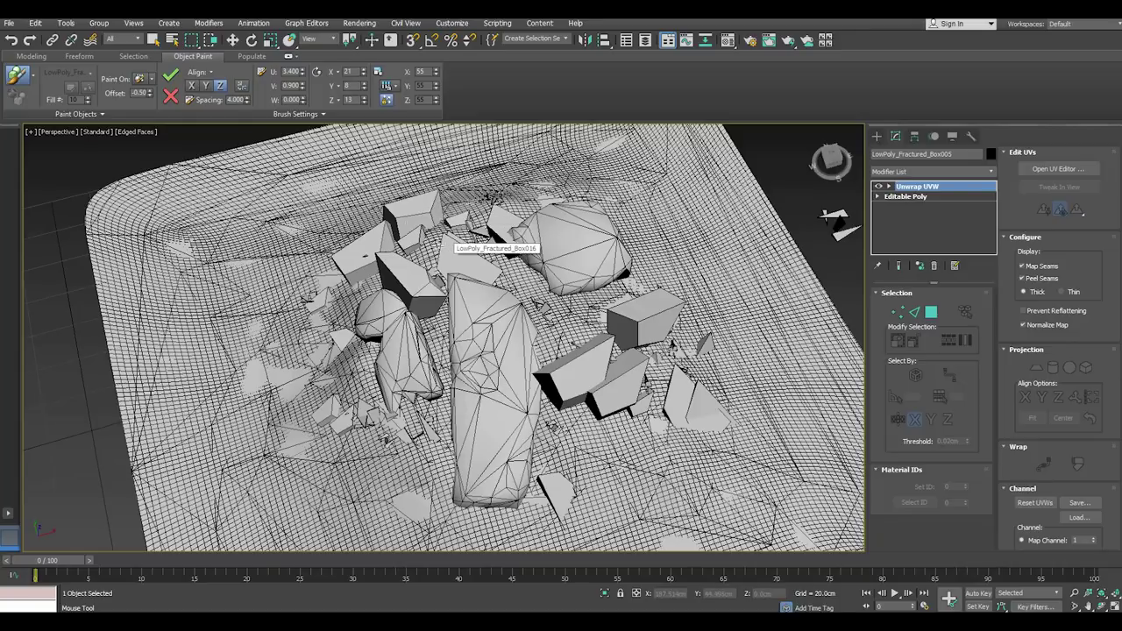
click(169, 88)
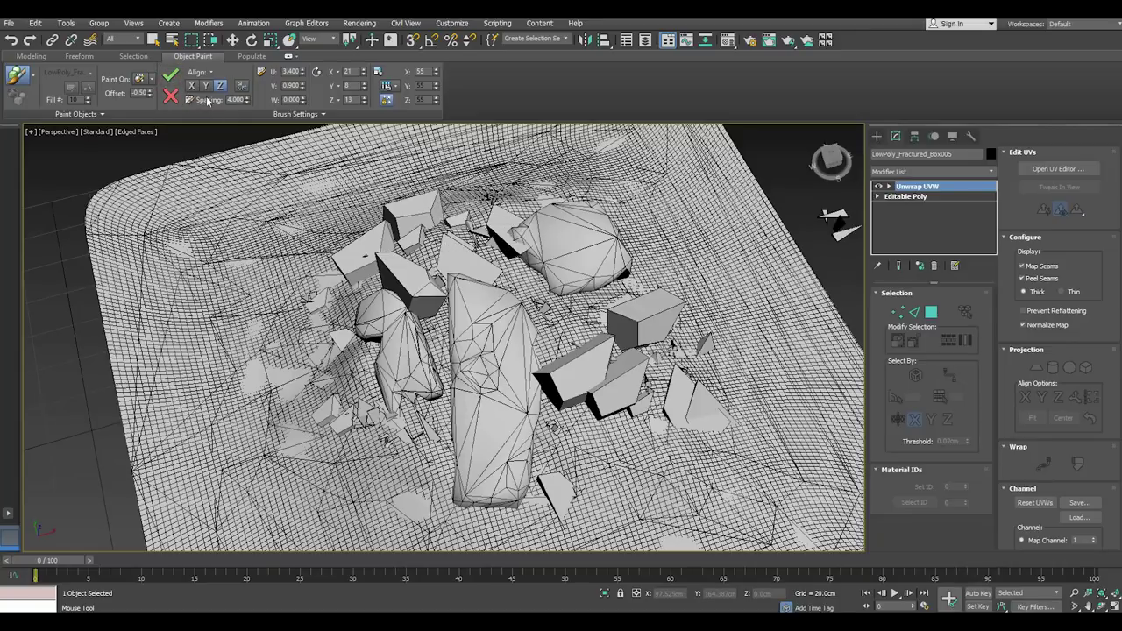
- Set the paint scale to 20 and brush small shards across the lower terrain and beside the big rocks
double_click(428, 72)
text(20)
drag(561, 323, 504, 263)
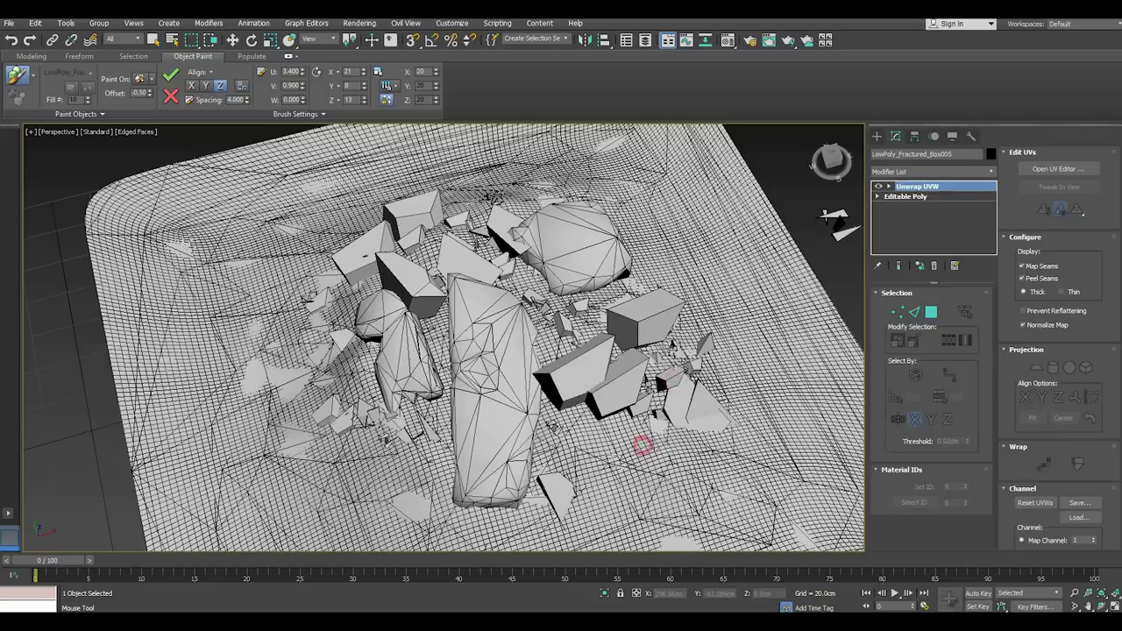
drag(643, 446, 355, 379)
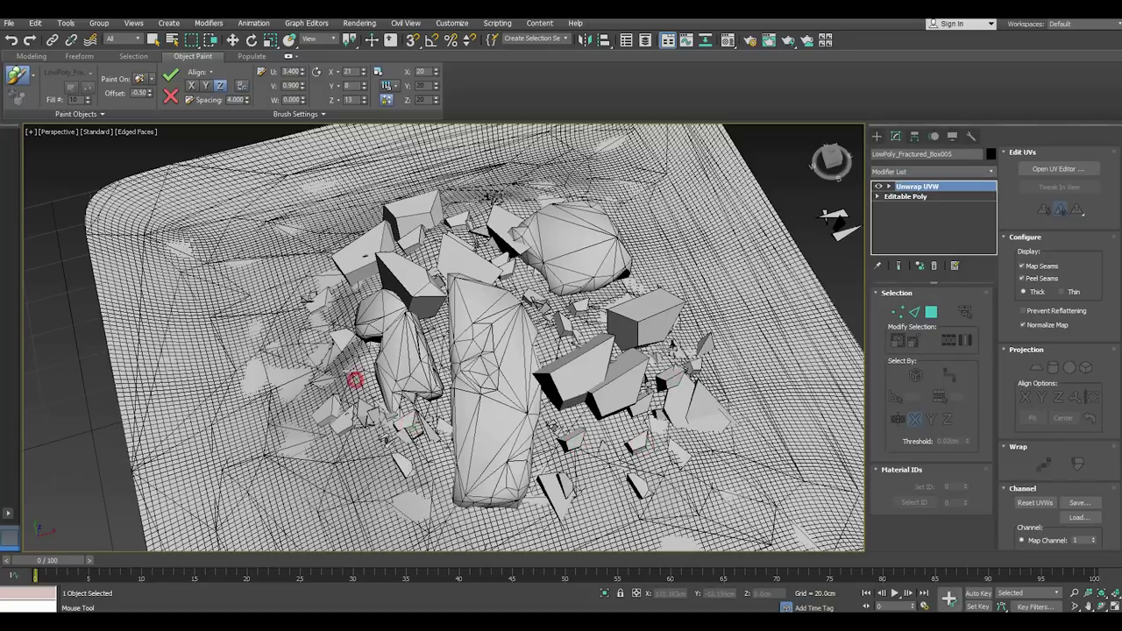
drag(344, 339, 331, 330)
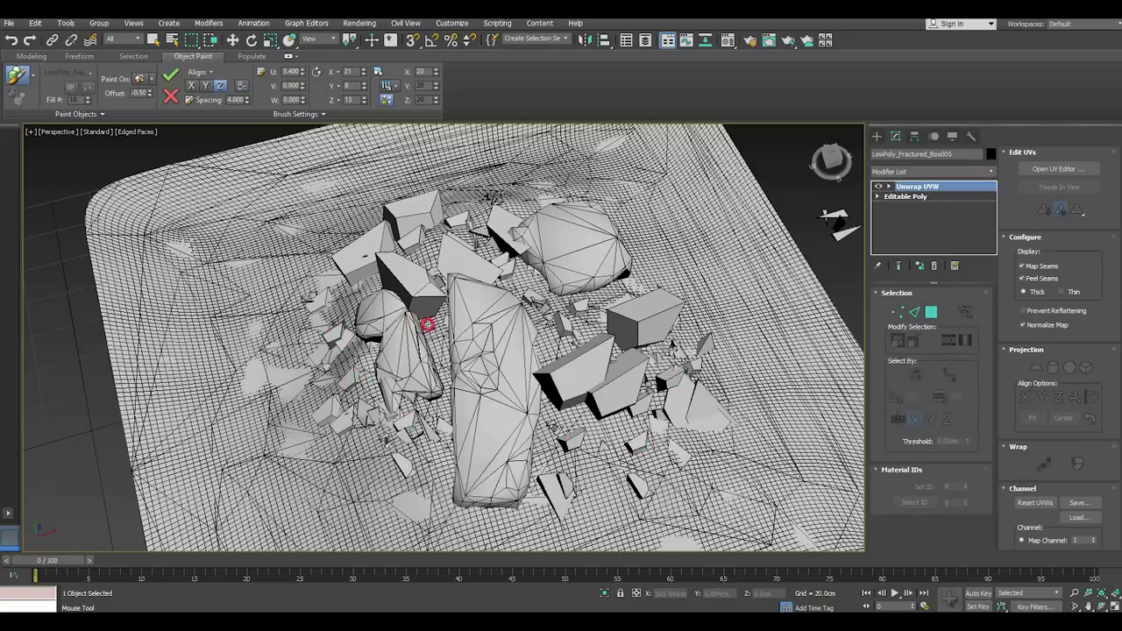
- Collapse the painting ribbon for more viewport room and save the scene
click(289, 56)
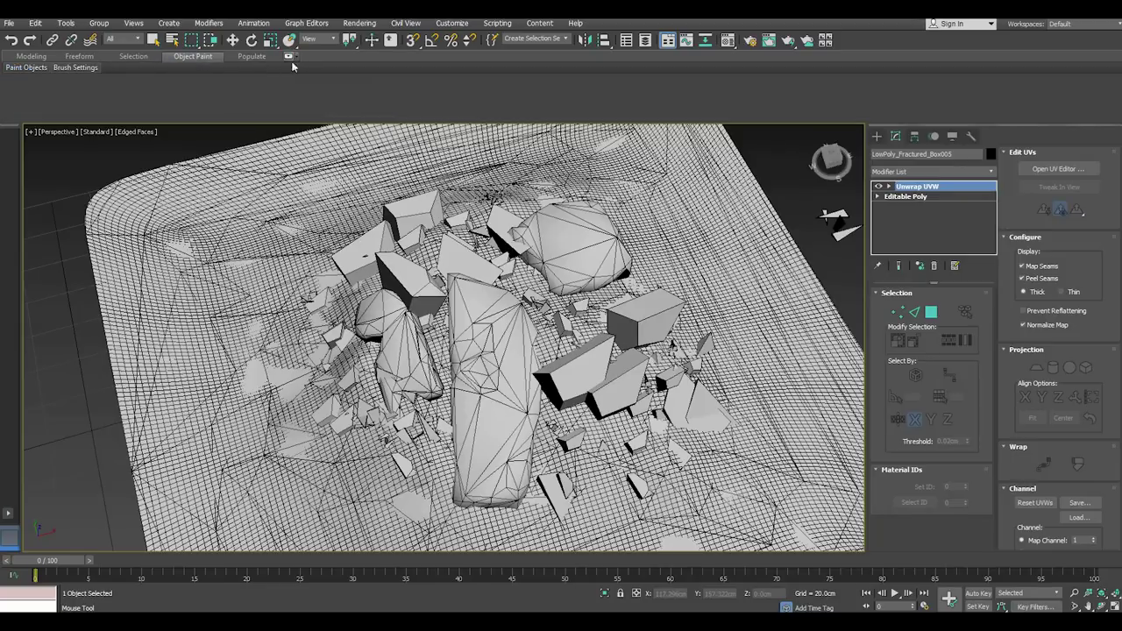
drag(287, 121, 286, 77)
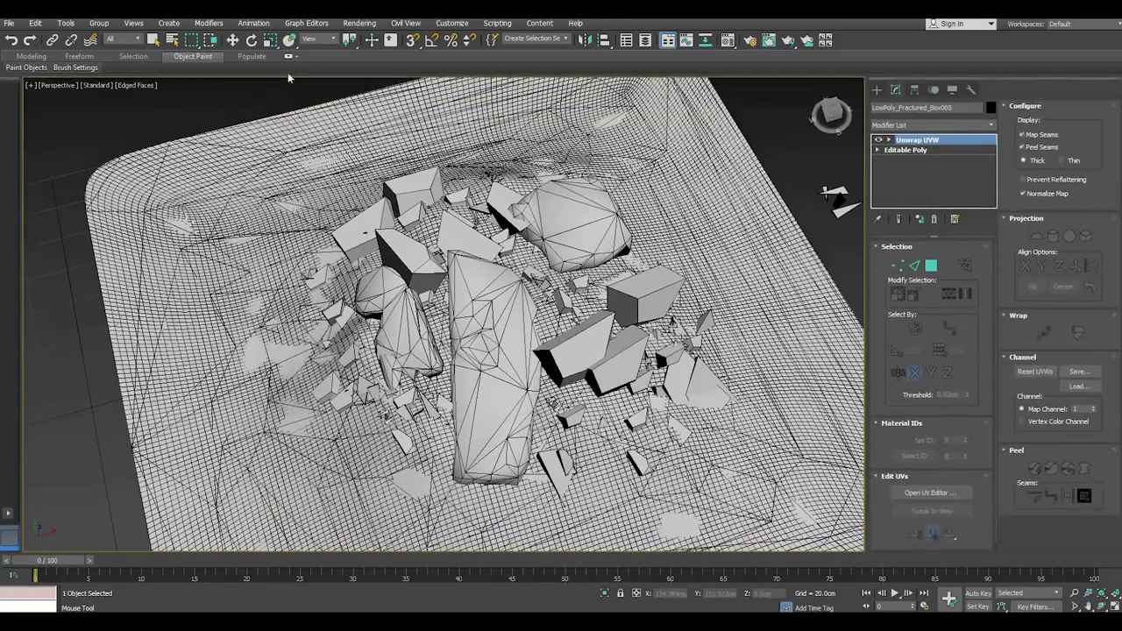
click(32, 56)
click(8, 23)
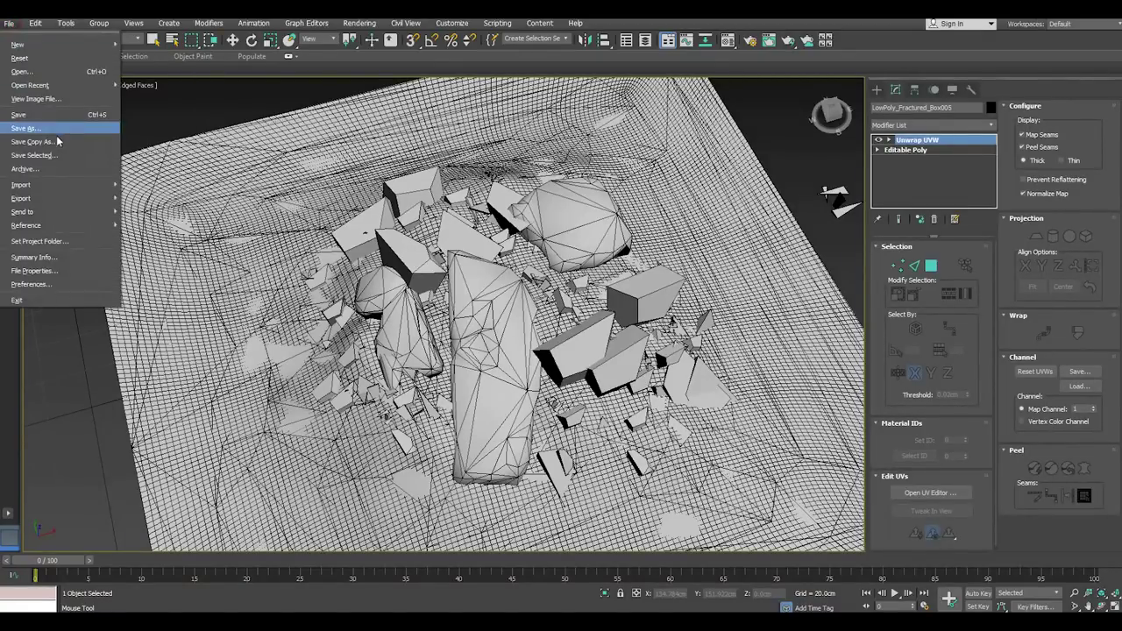
click(60, 132)
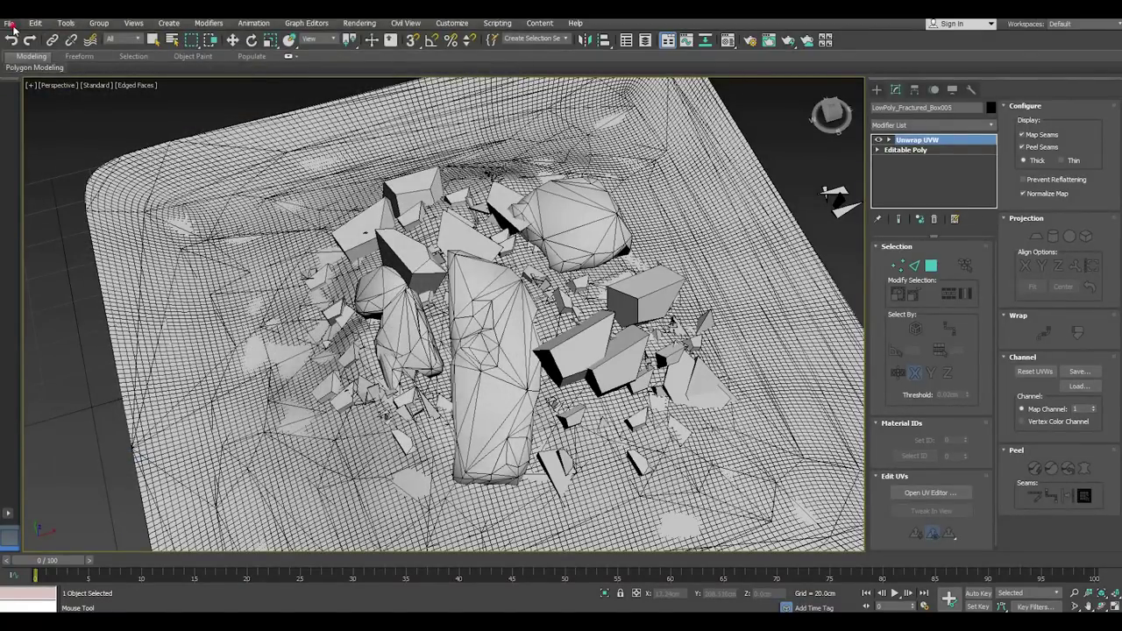
- Nudge the shard at the back of the pile slightly into place with the move tool
mouse_move(520, 268)
alt+middle_down()
mouse_move(511, 327)
mouse_move(391, 356)
alt+middle_up()
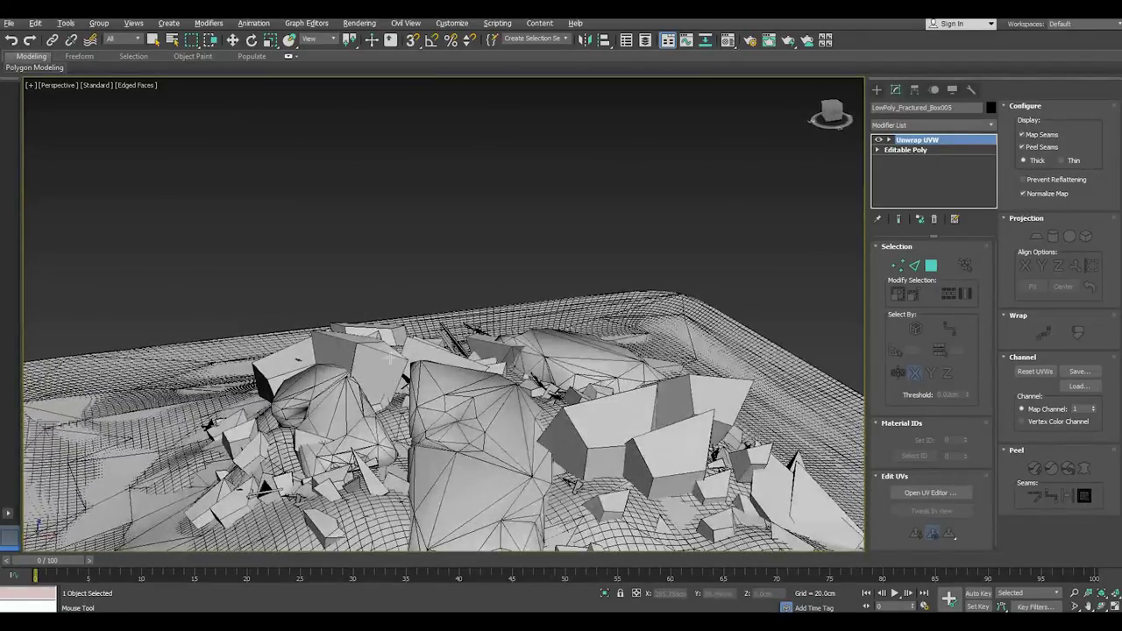
key(w)
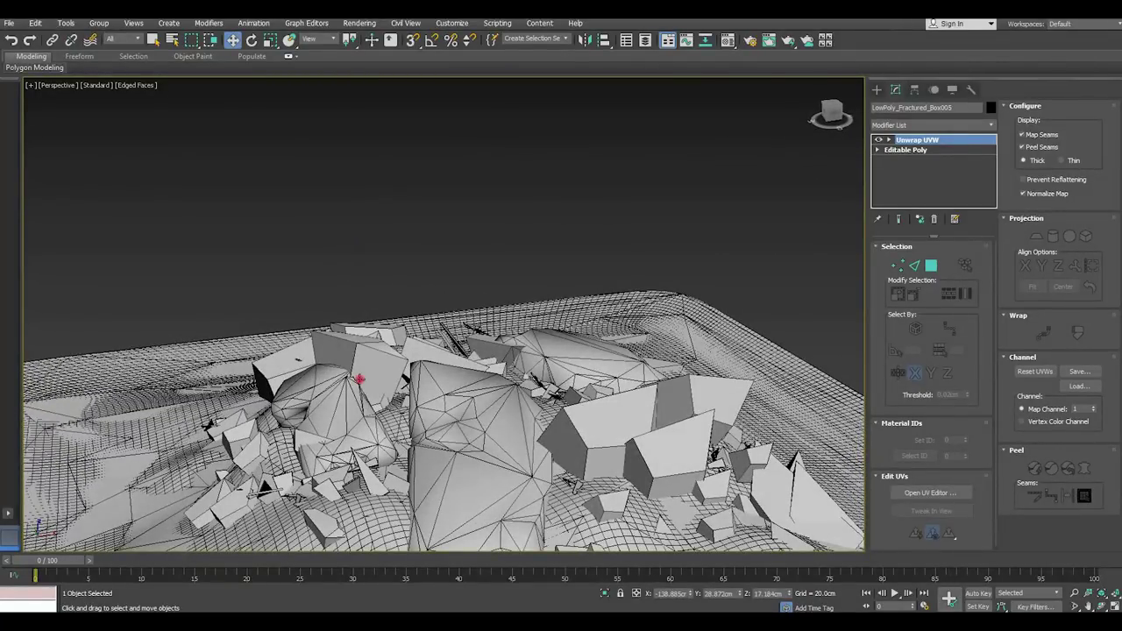
click(360, 379)
alt+middle_drag(420, 371, 433, 345)
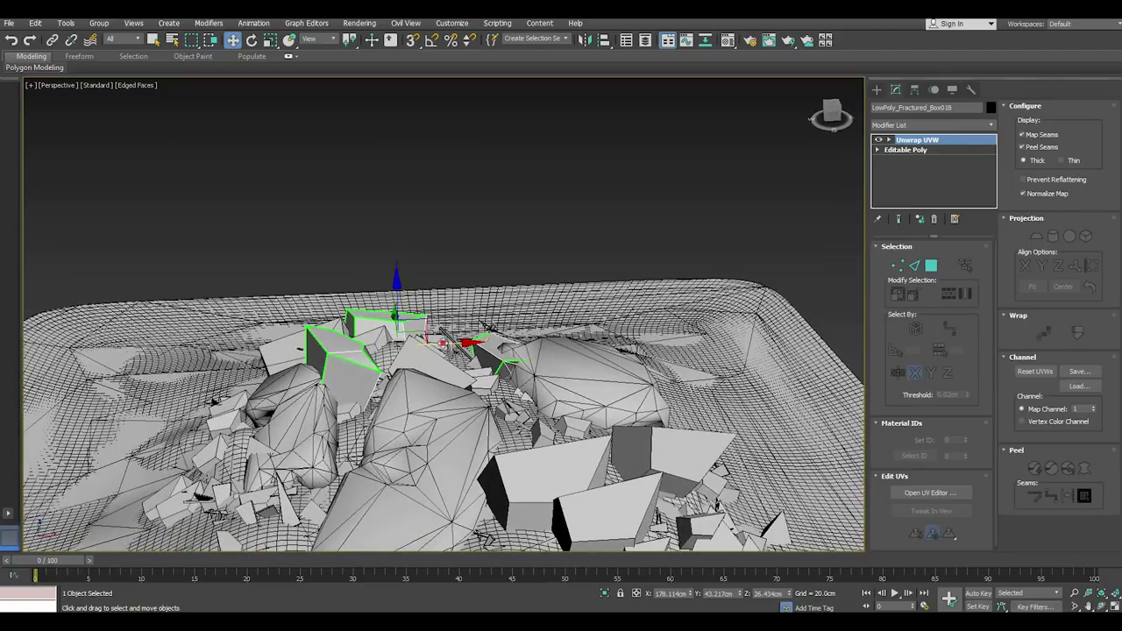
drag(434, 346, 441, 346)
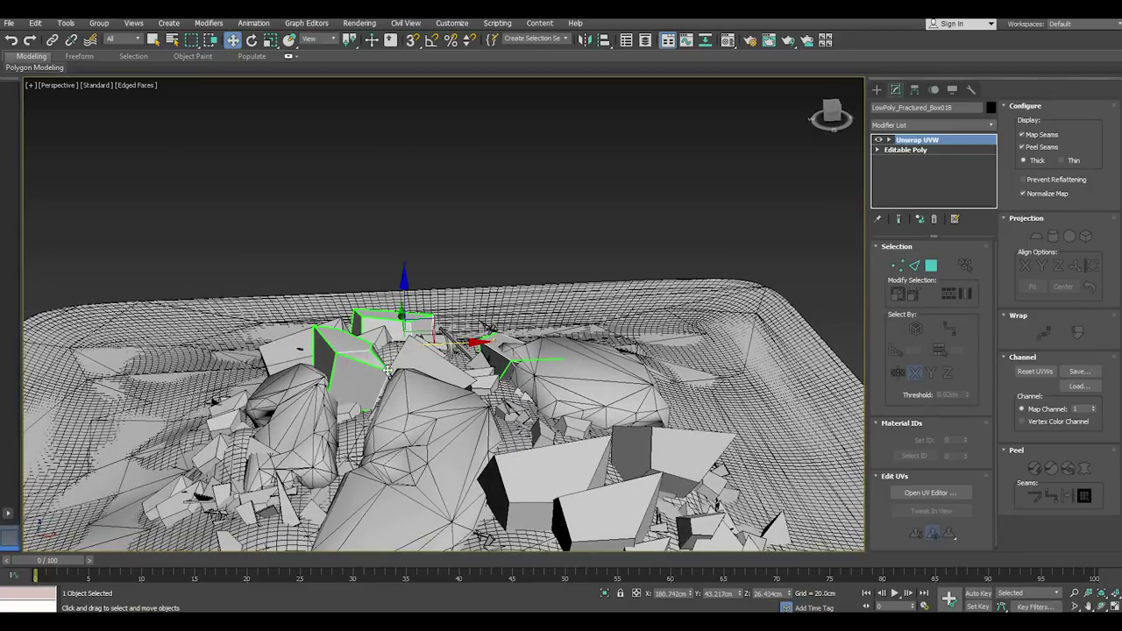
drag(467, 345, 463, 342)
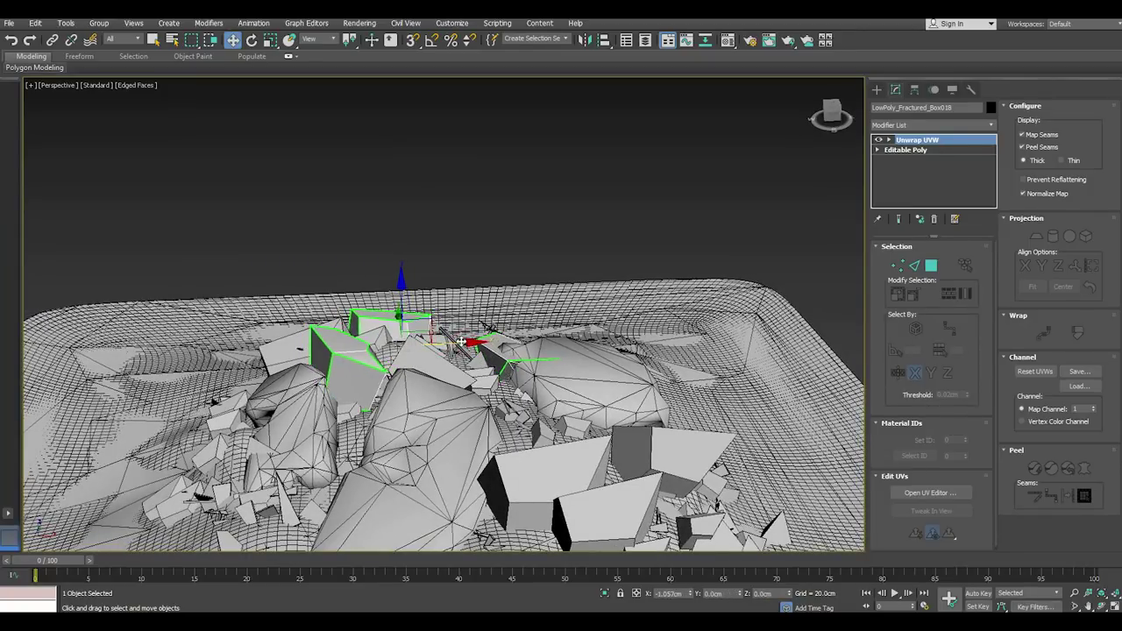
mouse_move(463, 342)
alt+middle_down()
mouse_move(495, 370)
mouse_move(508, 367)
alt+middle_up()
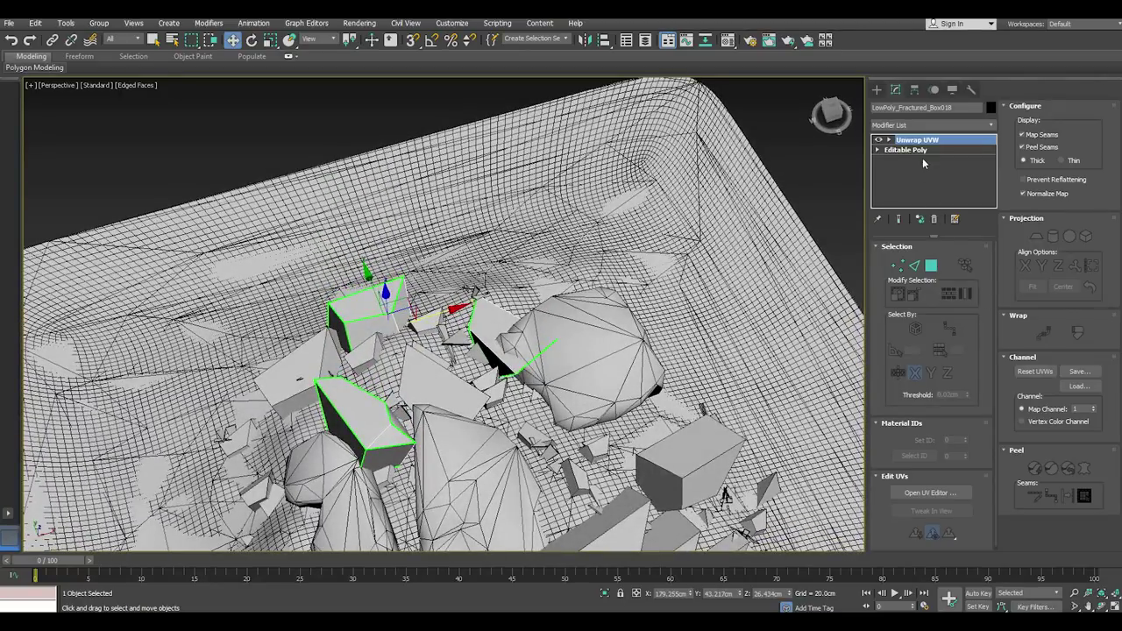
- Collapse Box018 to Editable Poly and move one of its shard elements down onto the rock
right_click(923, 160)
click(956, 275)
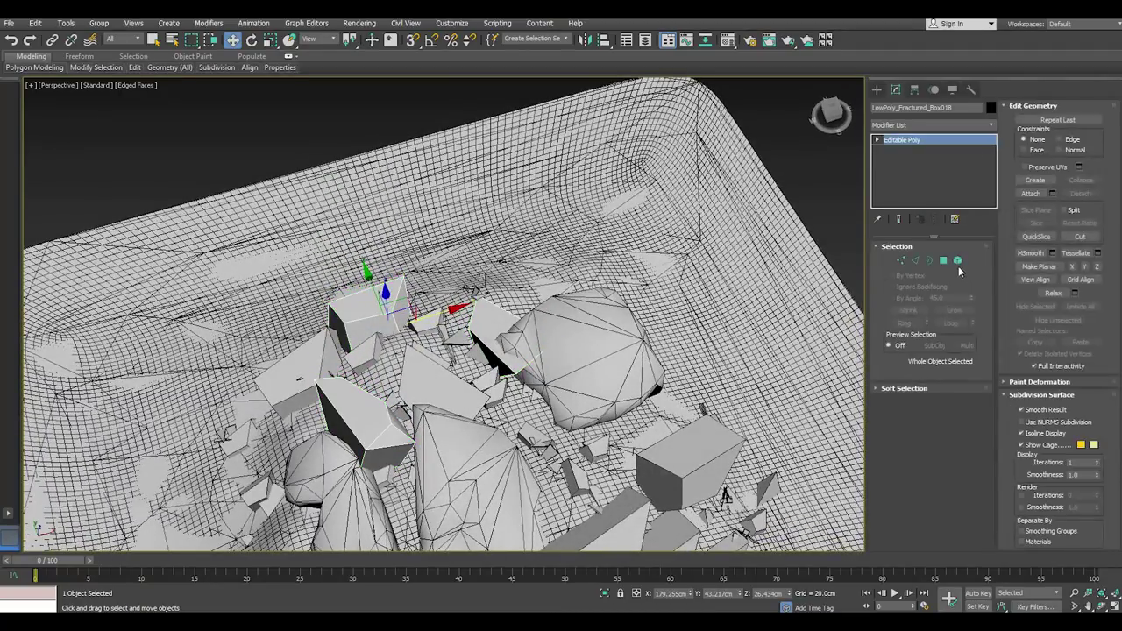
click(959, 267)
click(491, 331)
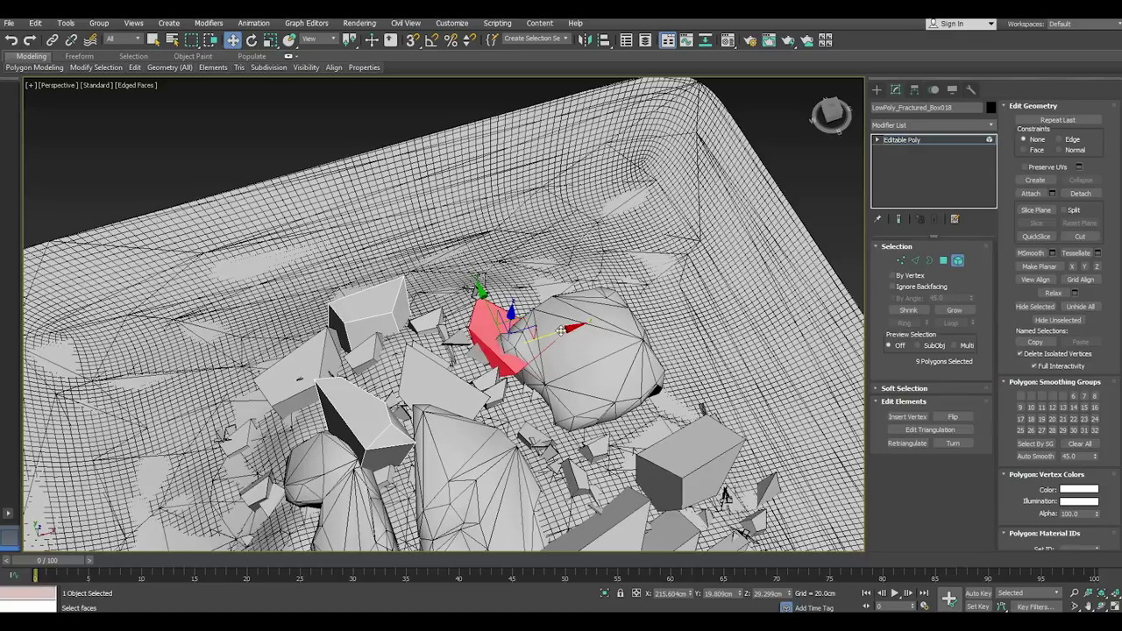
mouse_move(561, 330)
mouse_down()
mouse_move(450, 323)
mouse_move(407, 414)
mouse_move(423, 414)
mouse_up()
drag(364, 384, 366, 373)
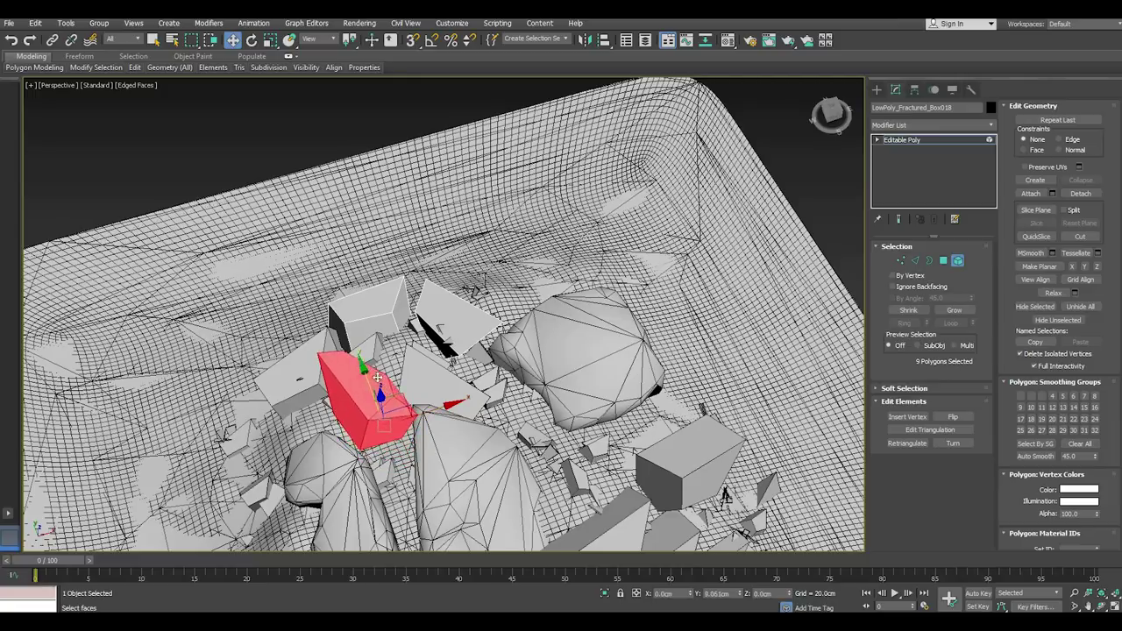
alt+middle_drag(367, 373, 384, 353)
drag(376, 351, 377, 379)
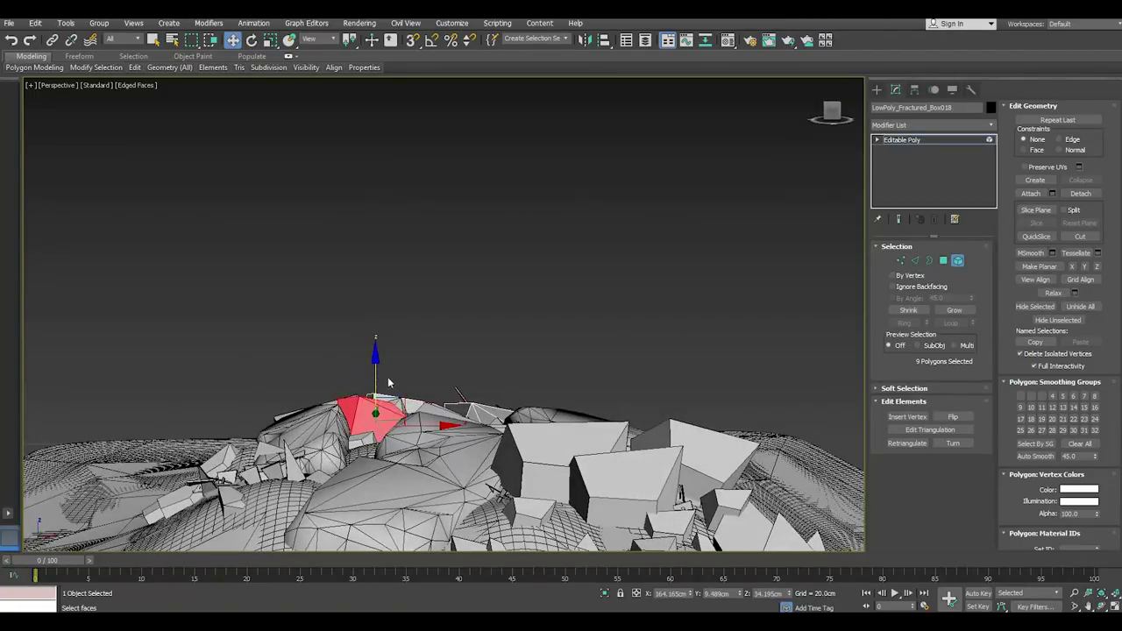
mouse_move(518, 413)
alt+middle_down()
mouse_move(566, 417)
mouse_move(588, 451)
mouse_move(646, 403)
mouse_move(653, 363)
alt+middle_up()
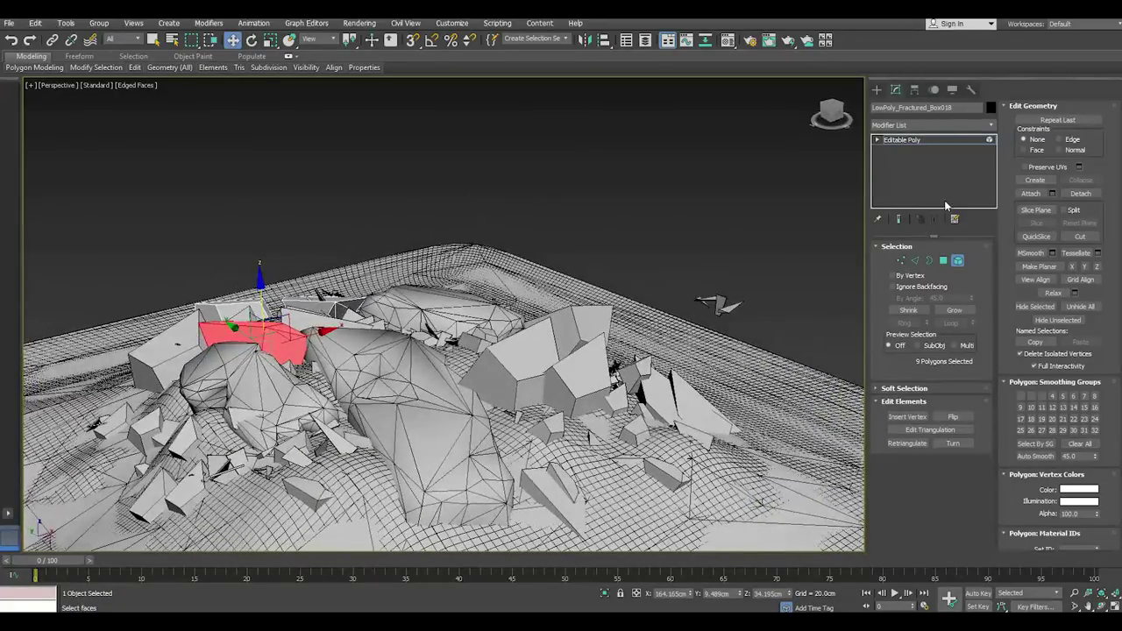
click(915, 145)
- Collapse LowPoly_Fractured_Box006 to Editable Poly and lower one of its elements onto the rock
click(544, 346)
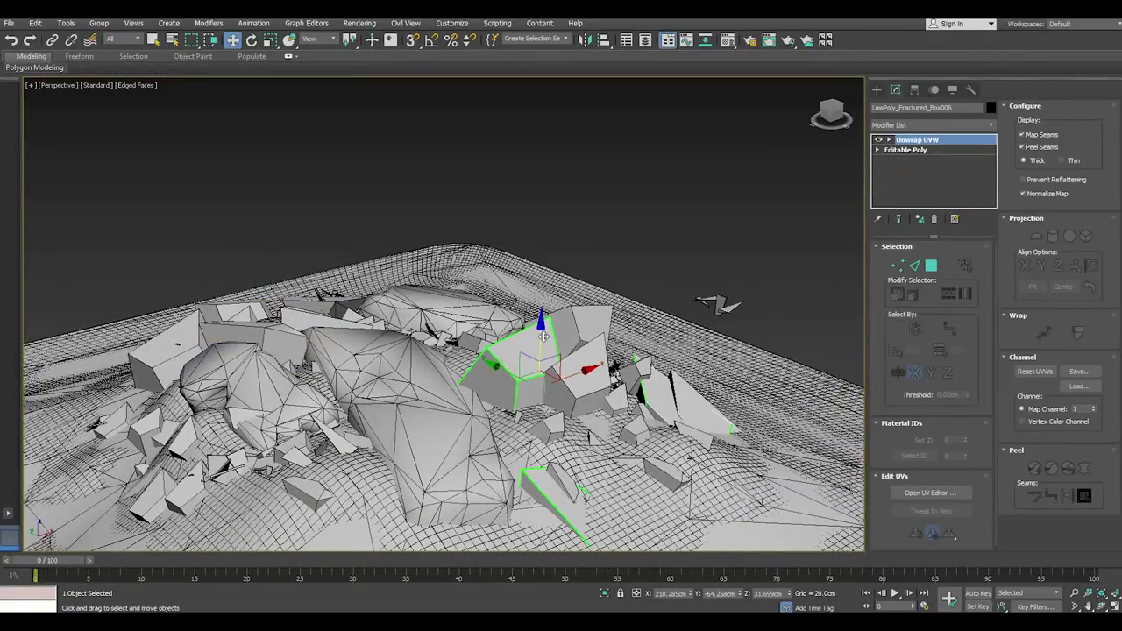
right_click(919, 150)
click(947, 259)
click(958, 261)
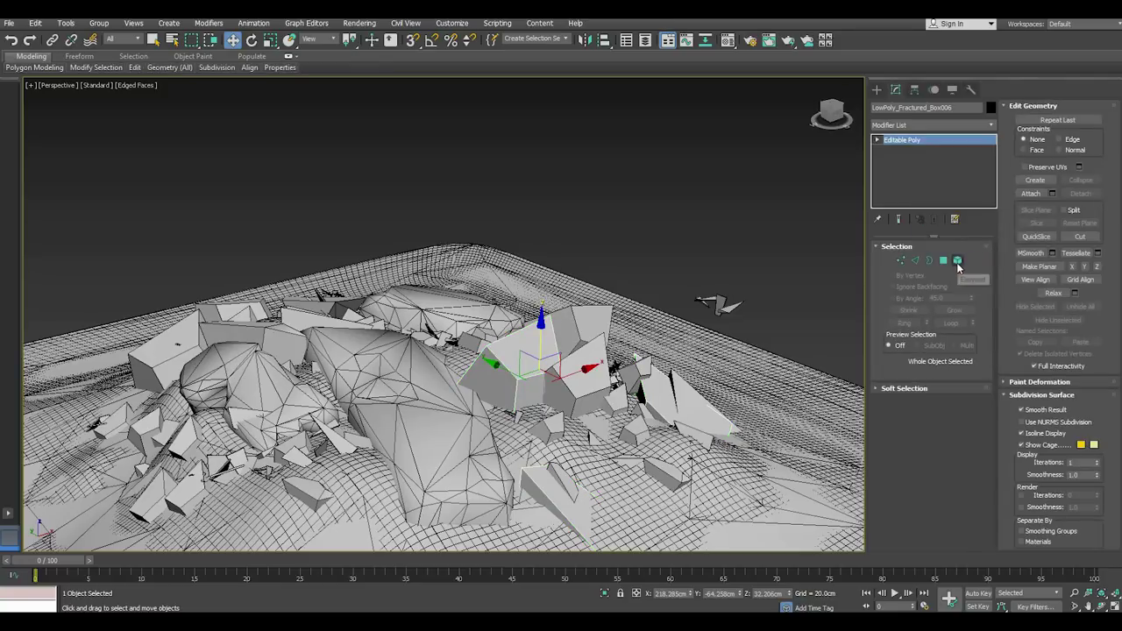
click(540, 369)
mouse_move(533, 346)
mouse_down()
mouse_move(489, 386)
mouse_move(499, 382)
mouse_up()
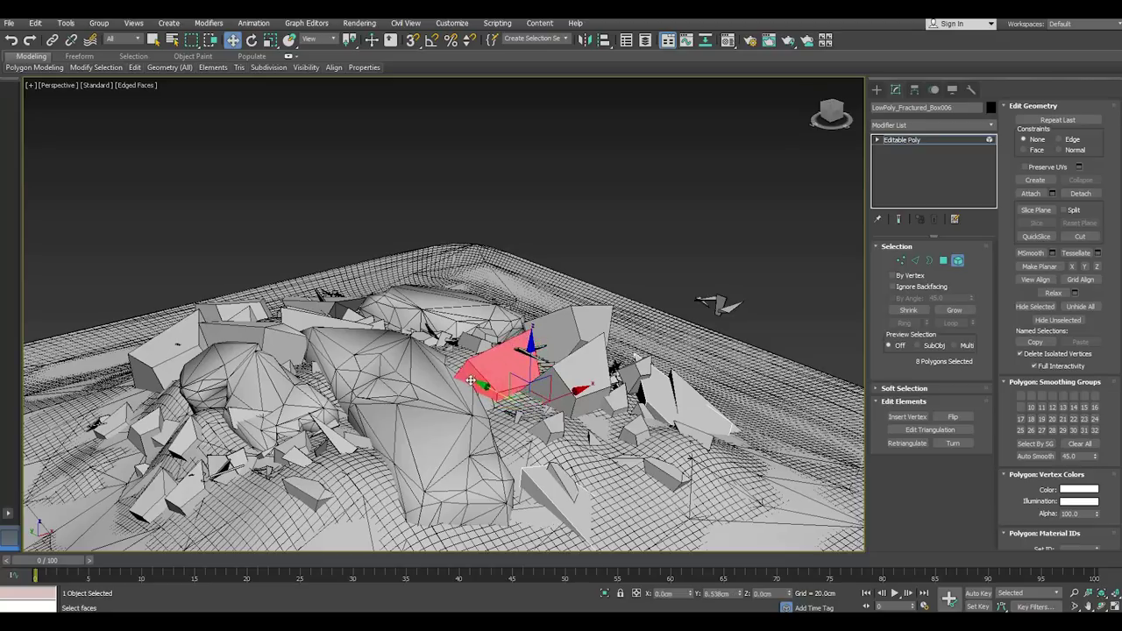
alt+middle_drag(499, 383, 561, 351)
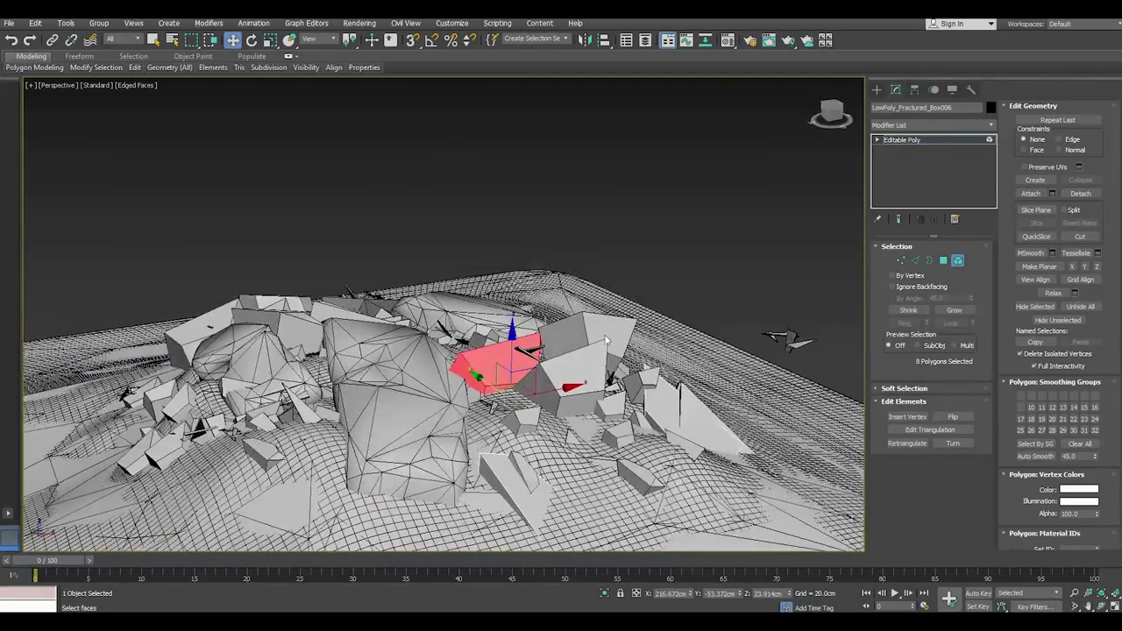
- Lower LowPoly_Fractured_Box017 deeper into the rock pile
click(603, 328)
click(901, 140)
click(594, 320)
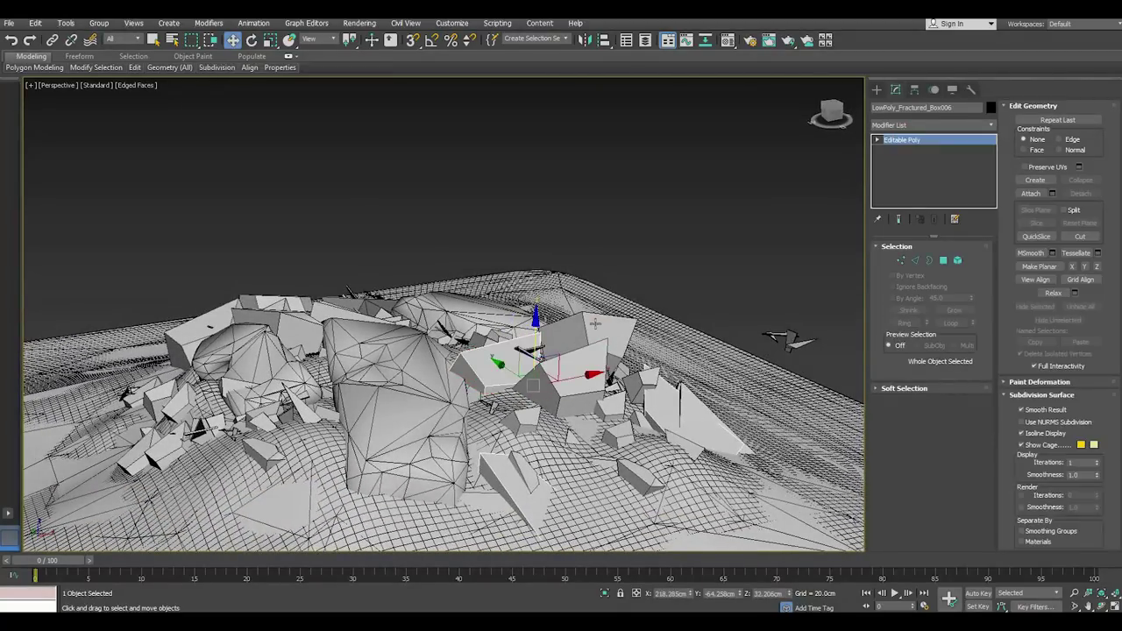
drag(603, 312, 603, 341)
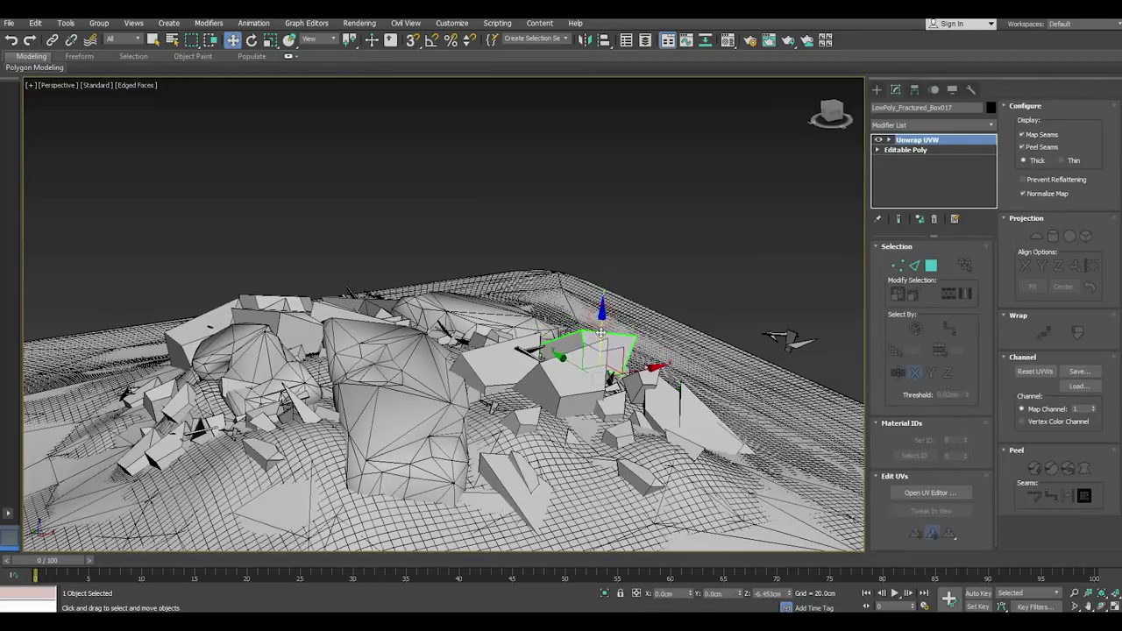
mouse_move(470, 351)
alt+middle_down()
mouse_move(544, 368)
mouse_move(635, 309)
alt+middle_up()
- Deselect the rock piece and zoom out over the scan rocks and shaded terrain
click(693, 203)
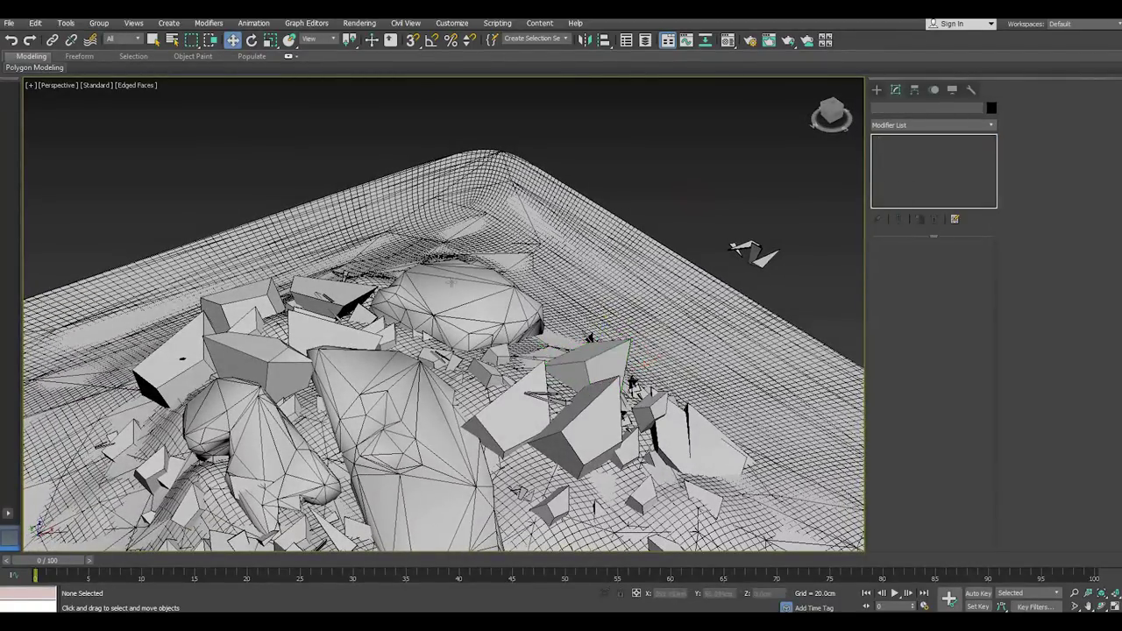
scroll(692, 202, down, 5)
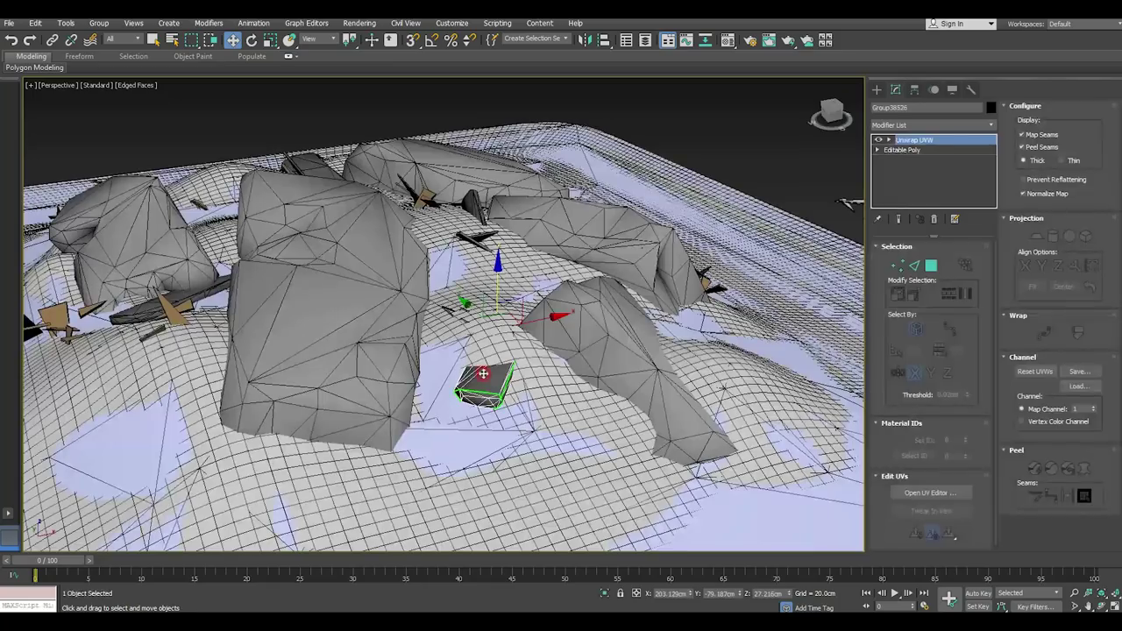
- Stand the flat shard upright, shrink it, and slide it into place between the rocks
click(308, 163)
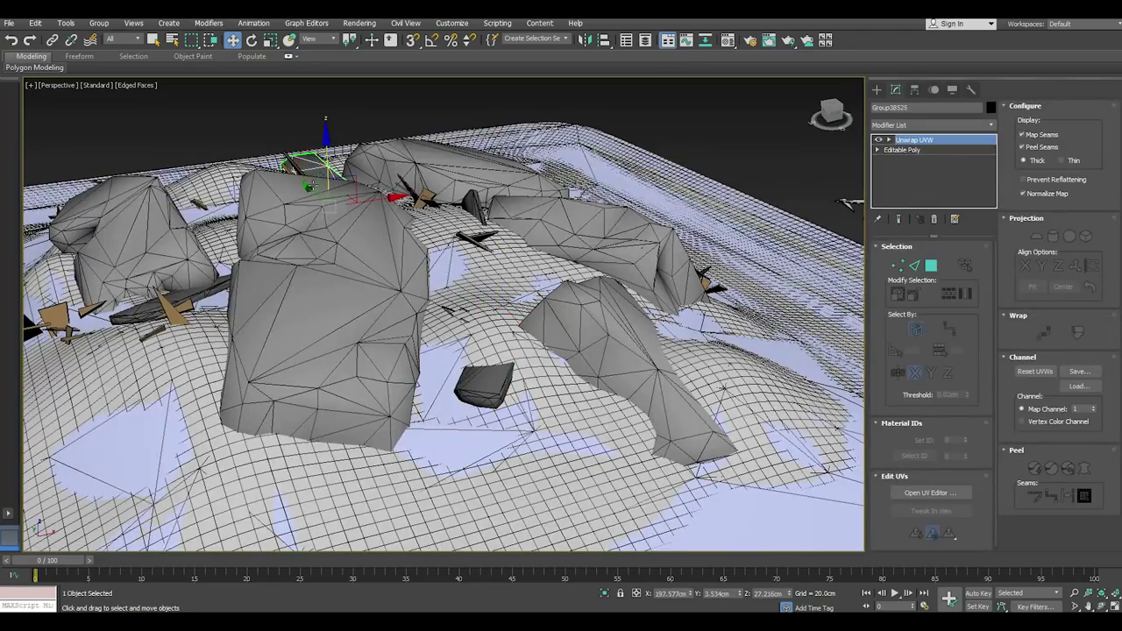
key(ctrl+z)
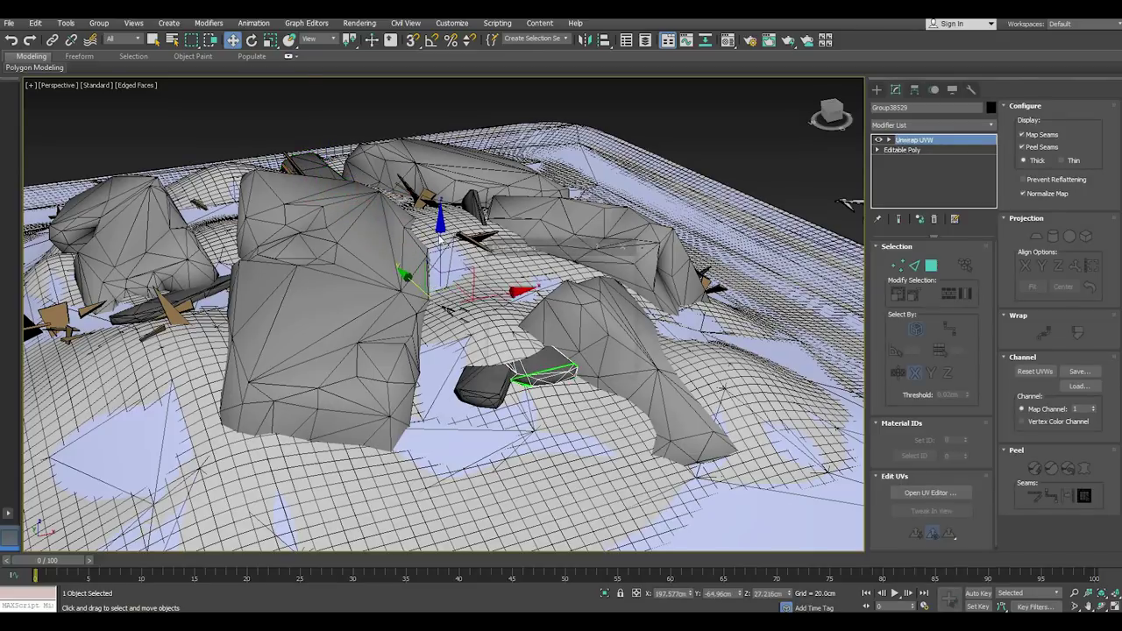
click(252, 40)
mouse_move(466, 292)
mouse_down()
mouse_move(488, 359)
mouse_move(480, 340)
mouse_up()
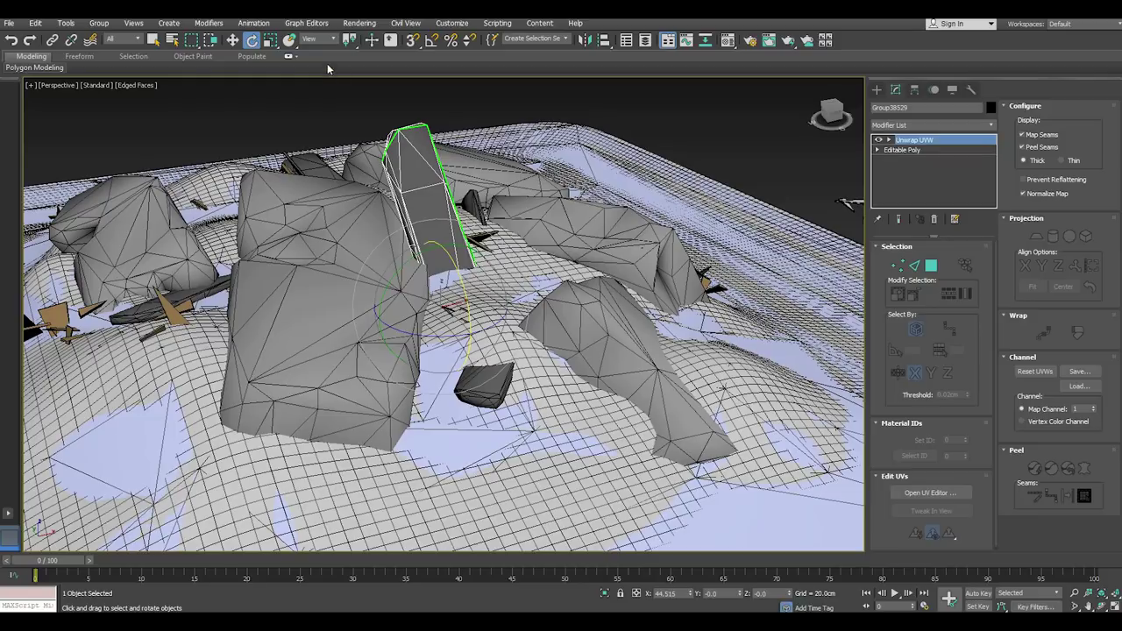
click(270, 40)
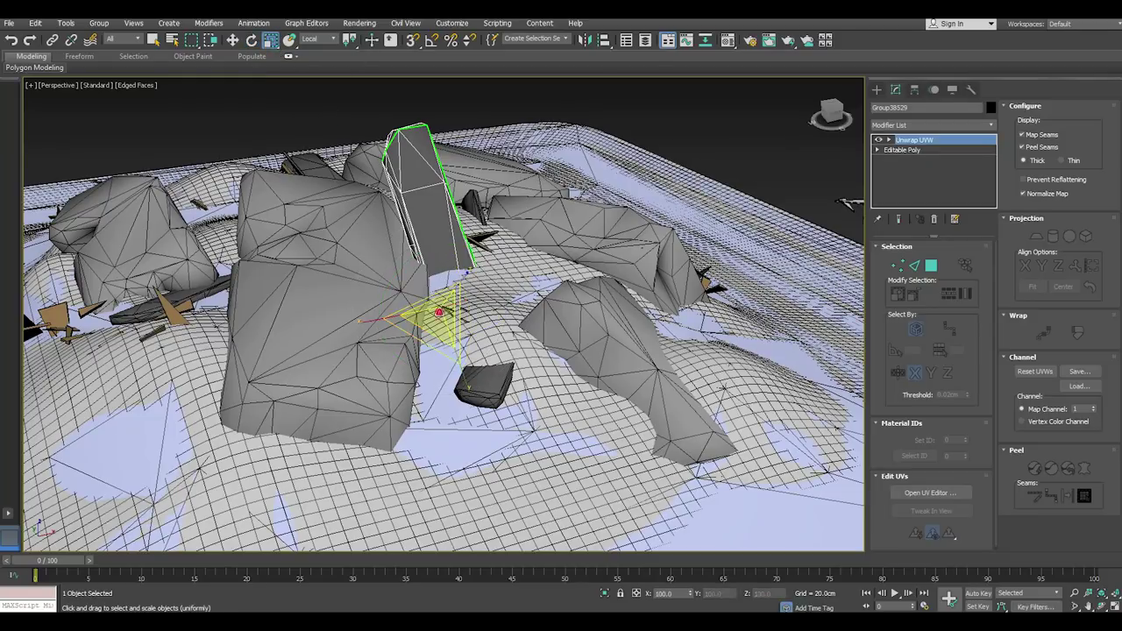
mouse_move(441, 312)
mouse_down()
mouse_move(448, 334)
mouse_move(543, 281)
mouse_up()
click(232, 40)
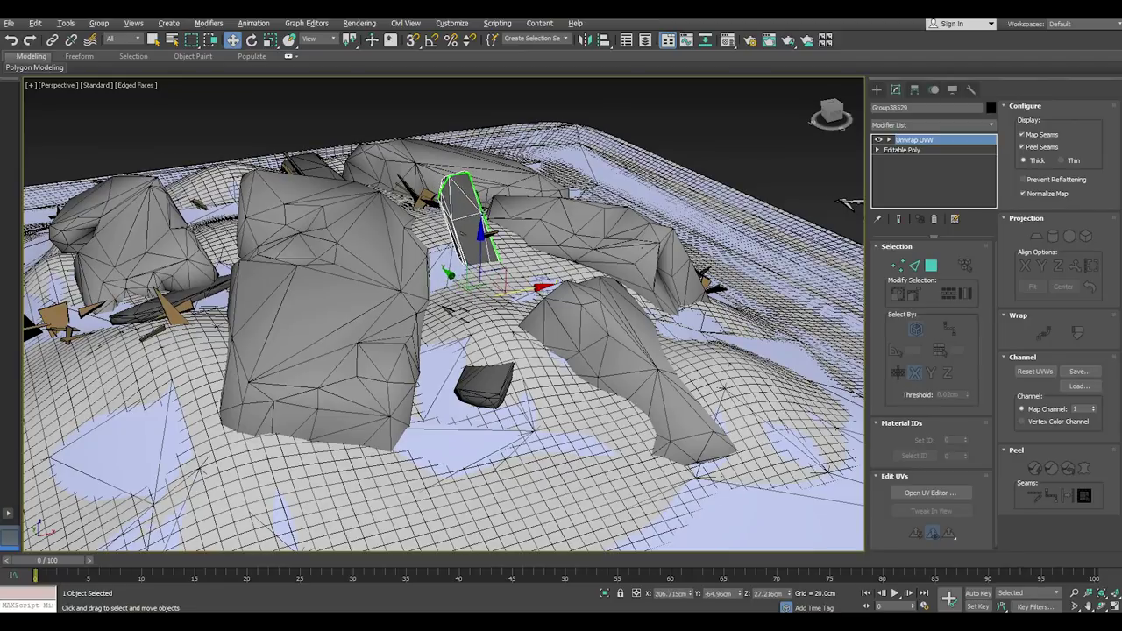
mouse_move(543, 281)
alt+middle_down()
mouse_move(543, 235)
mouse_move(550, 417)
alt+middle_up()
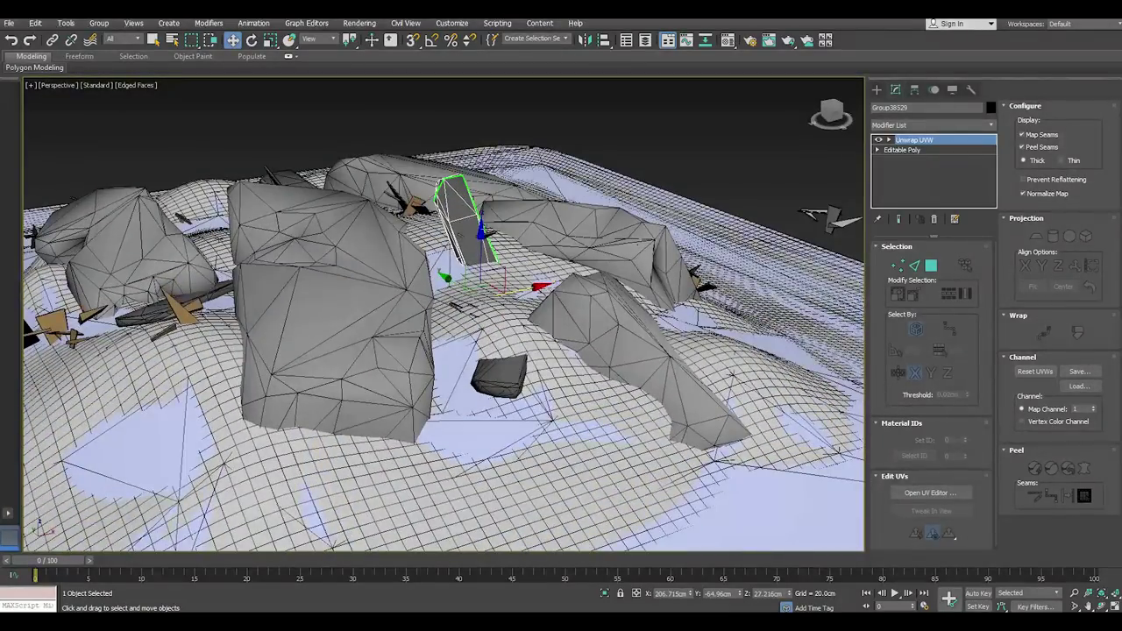
drag(483, 252, 471, 246)
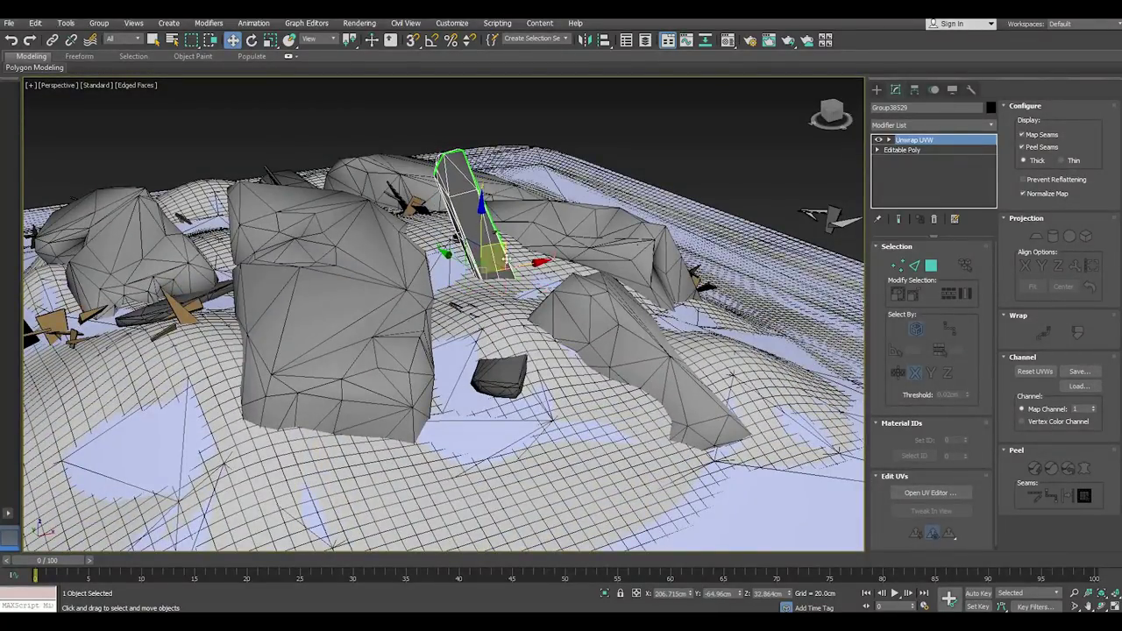
- Make a rotated copy of the shard, move it right, and tilt it about 33 degrees
click(252, 40)
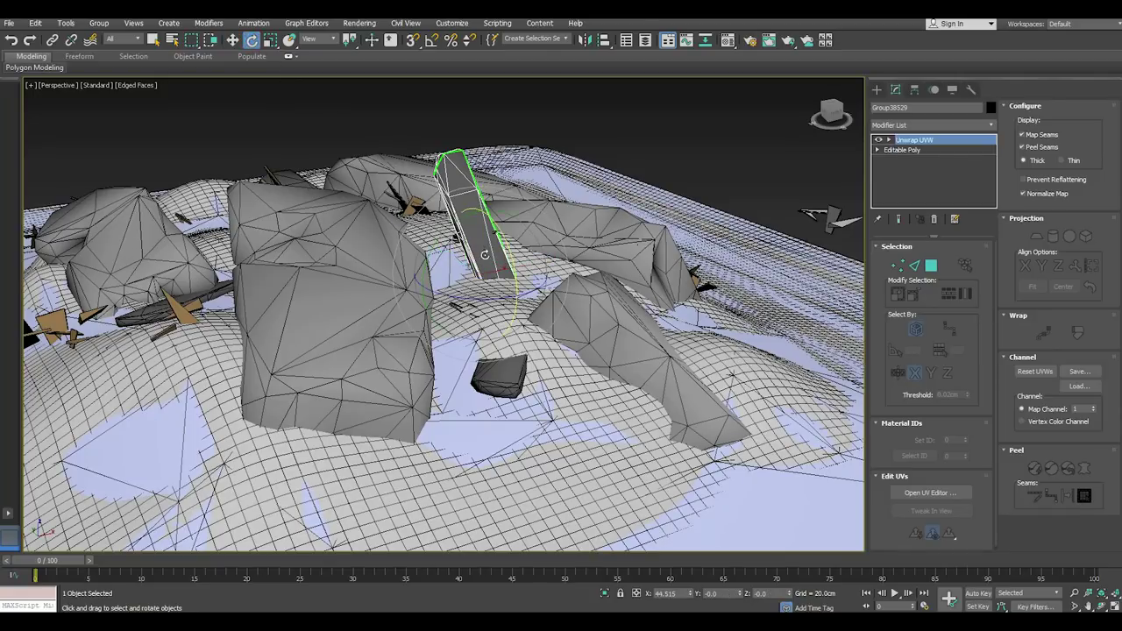
shift+drag(506, 250, 530, 298)
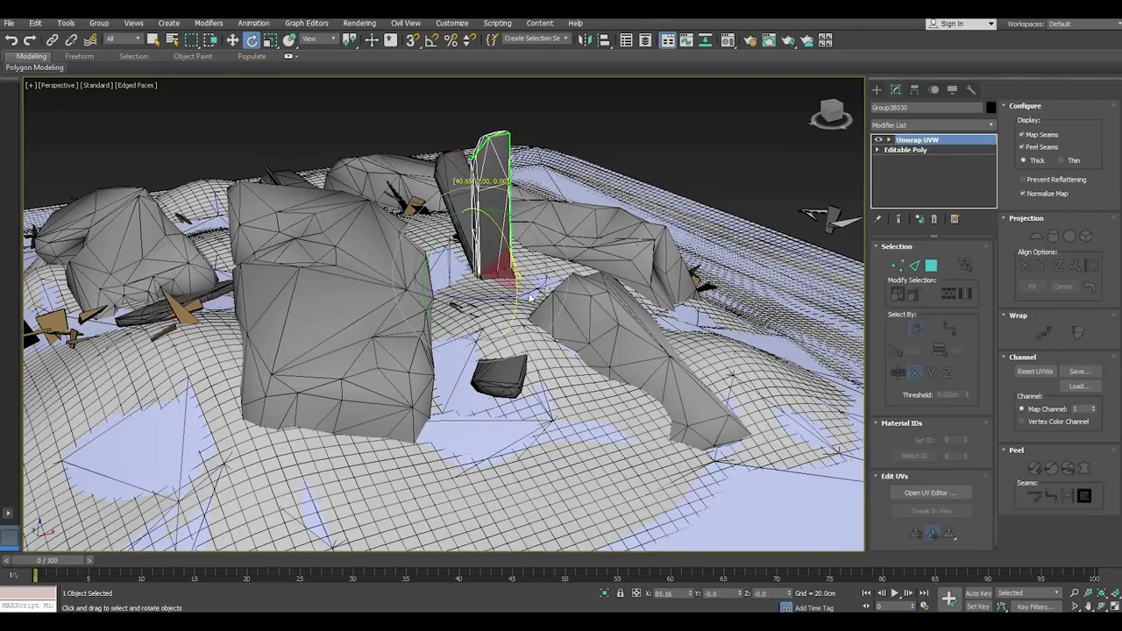
key(Return)
click(233, 41)
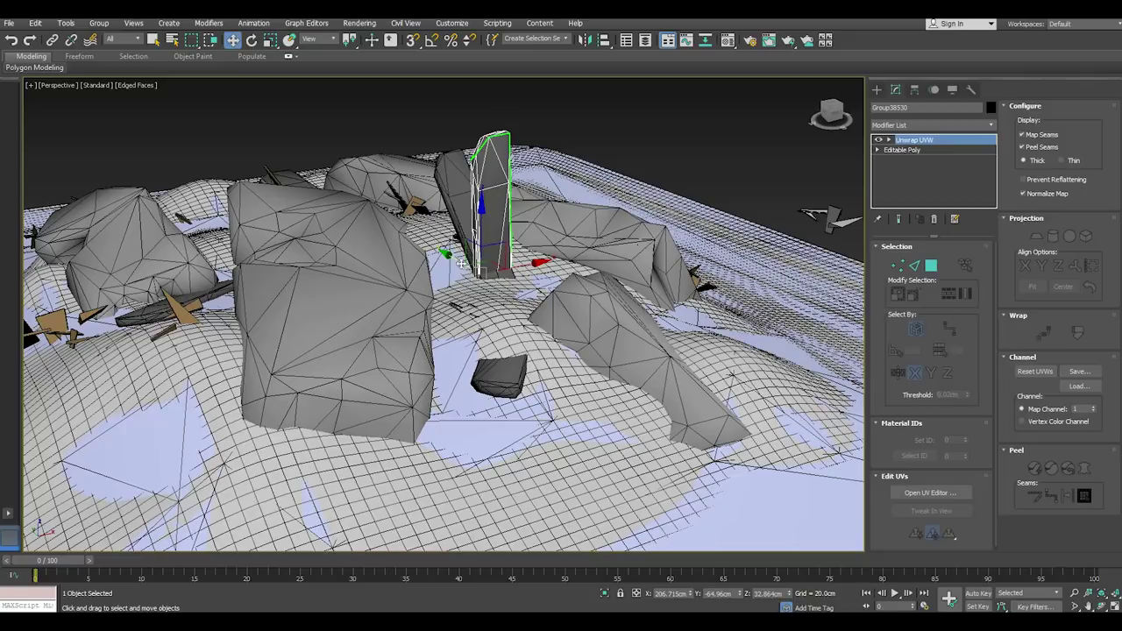
drag(462, 263, 504, 254)
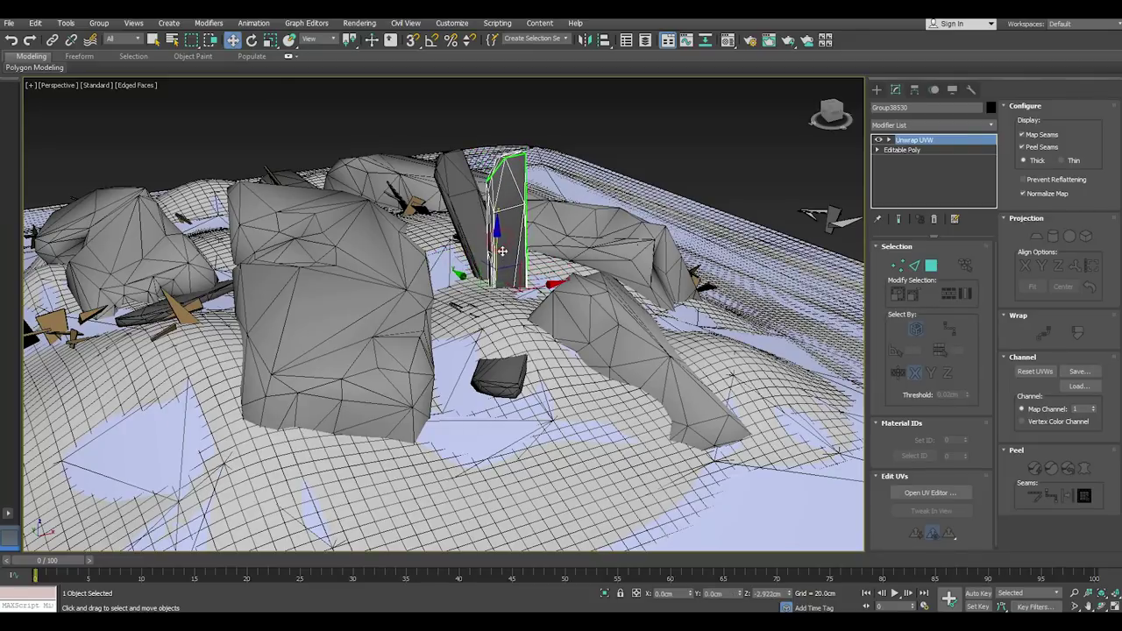
click(252, 40)
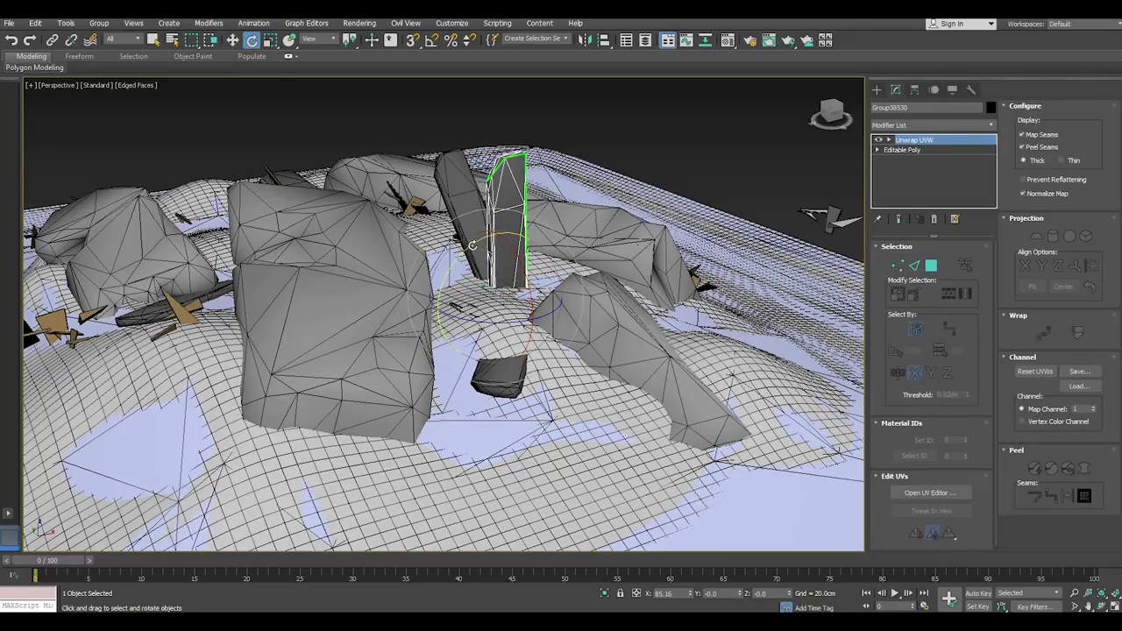
drag(478, 237, 510, 234)
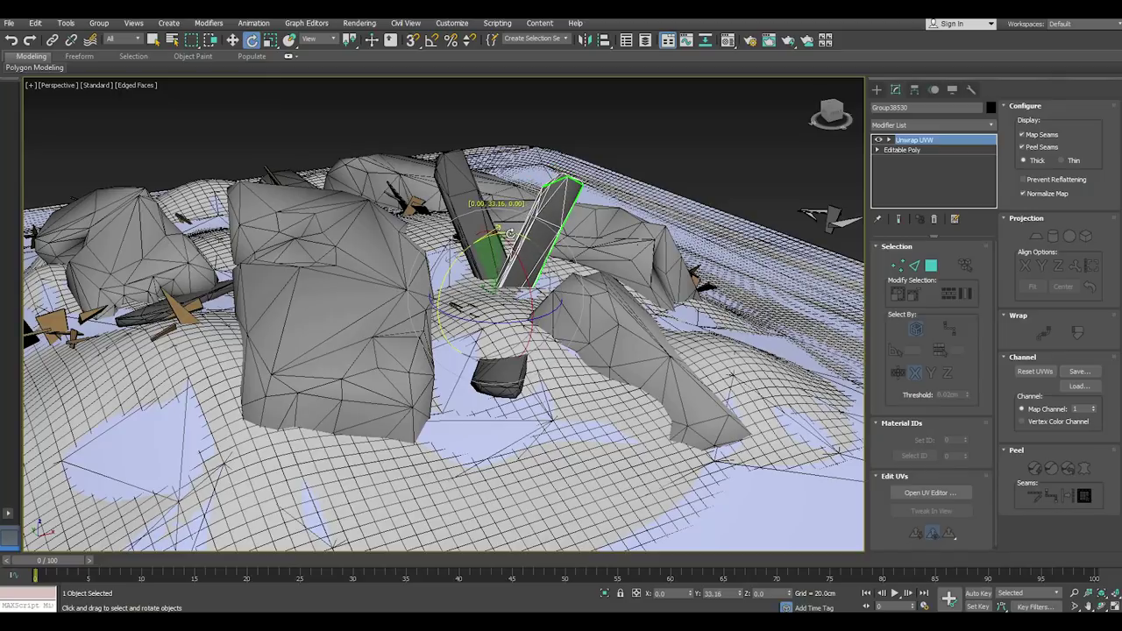
alt+middle_drag(510, 233, 548, 270)
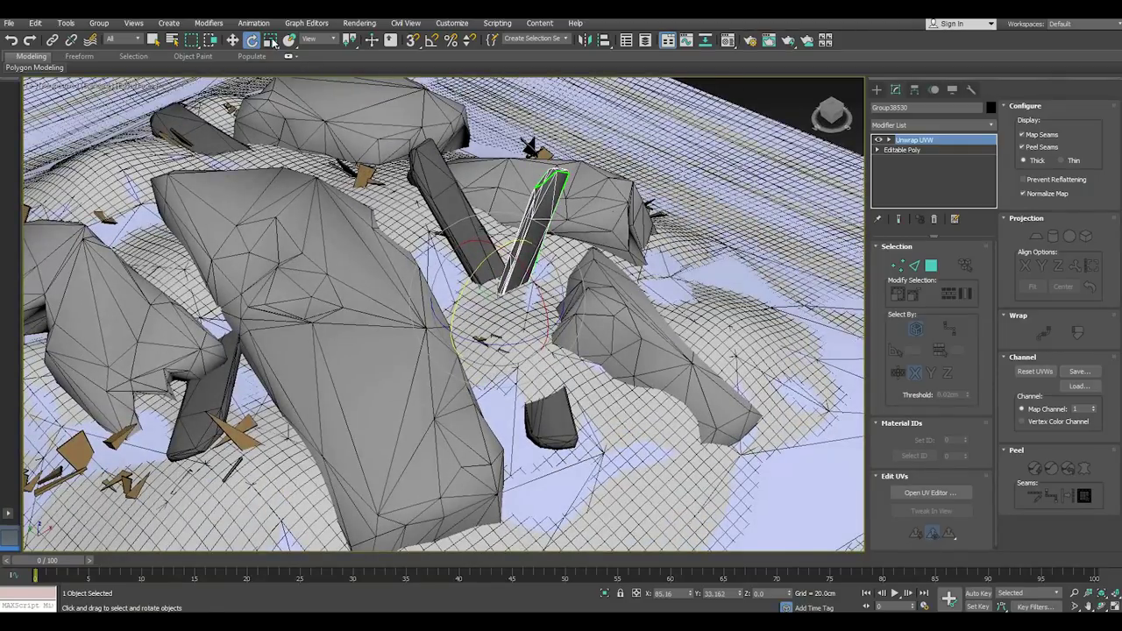
- Shrink the copied shard and the long shard at left
click(271, 41)
drag(504, 289, 491, 337)
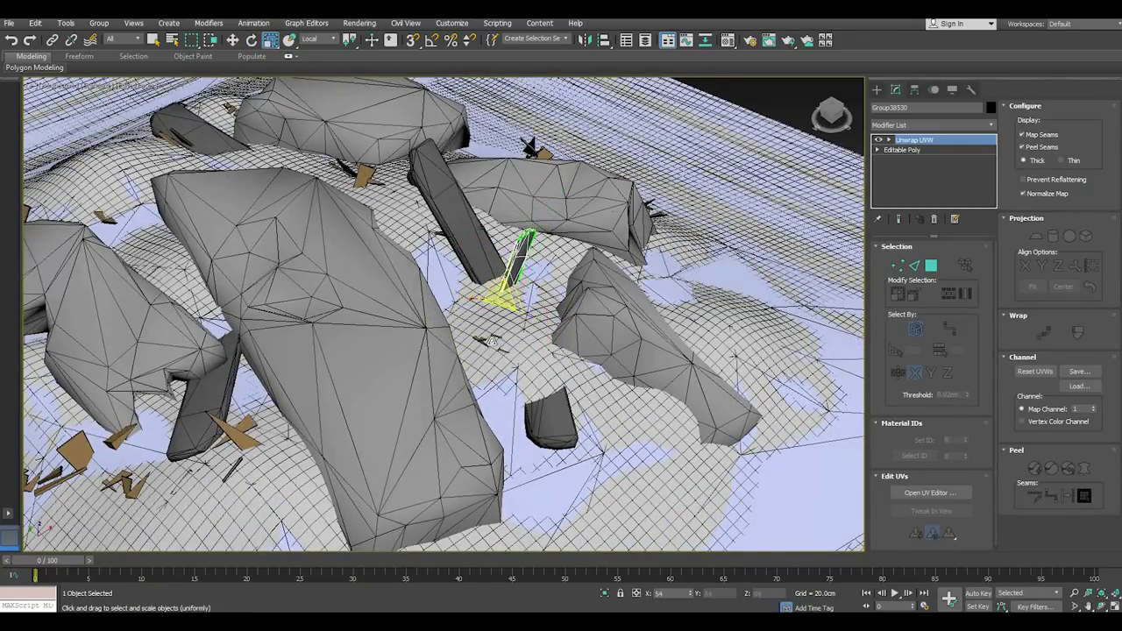
click(447, 206)
drag(515, 263, 520, 257)
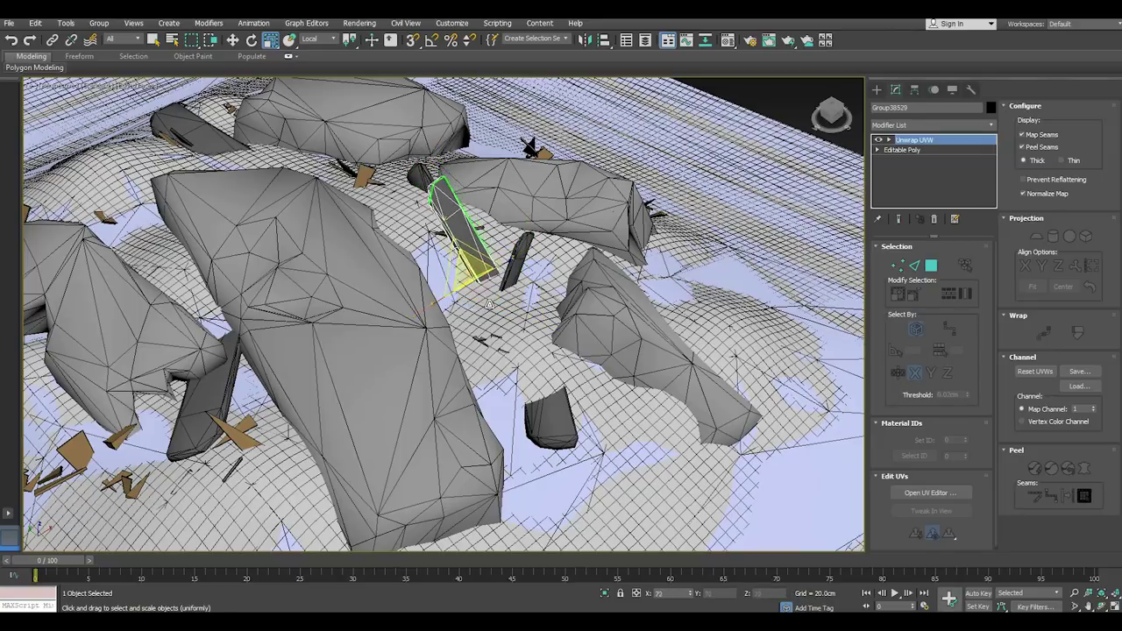
- Tilt the small shard toward vertical, shrink it further, and raise it slightly
click(521, 256)
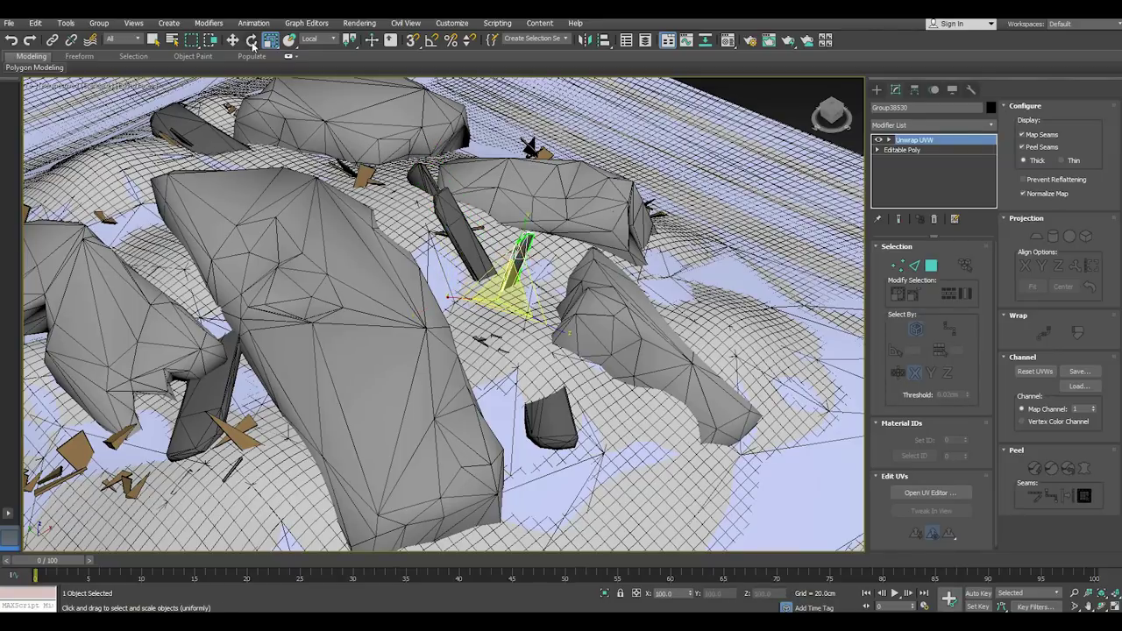
click(252, 41)
scroll(524, 279, up, 3)
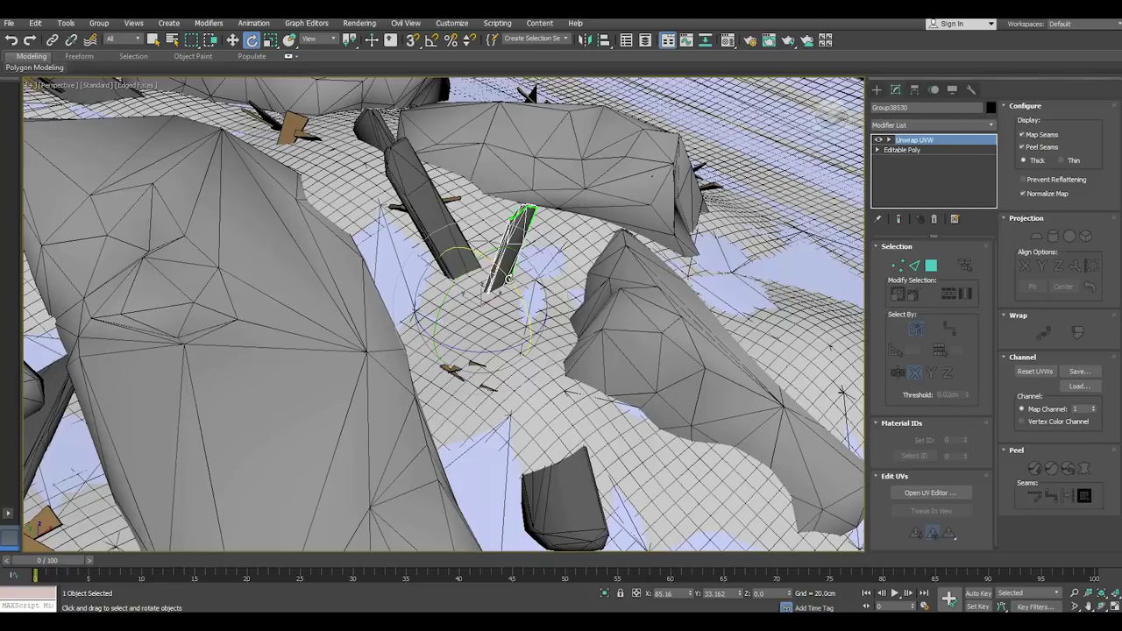
drag(512, 277, 492, 262)
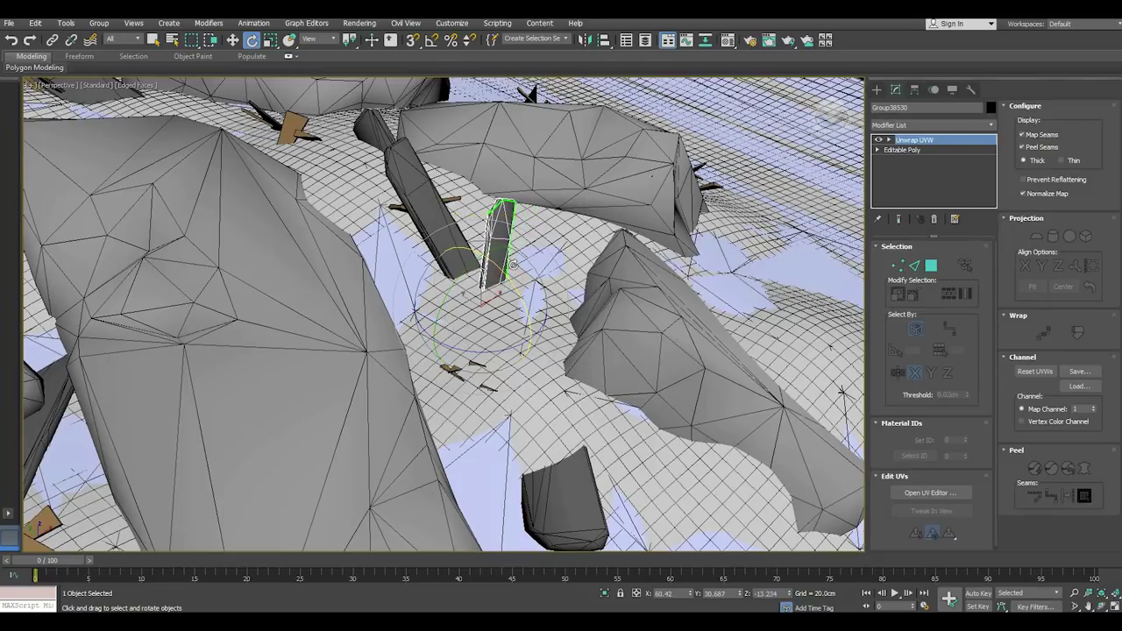
alt+middle_drag(492, 261, 400, 174)
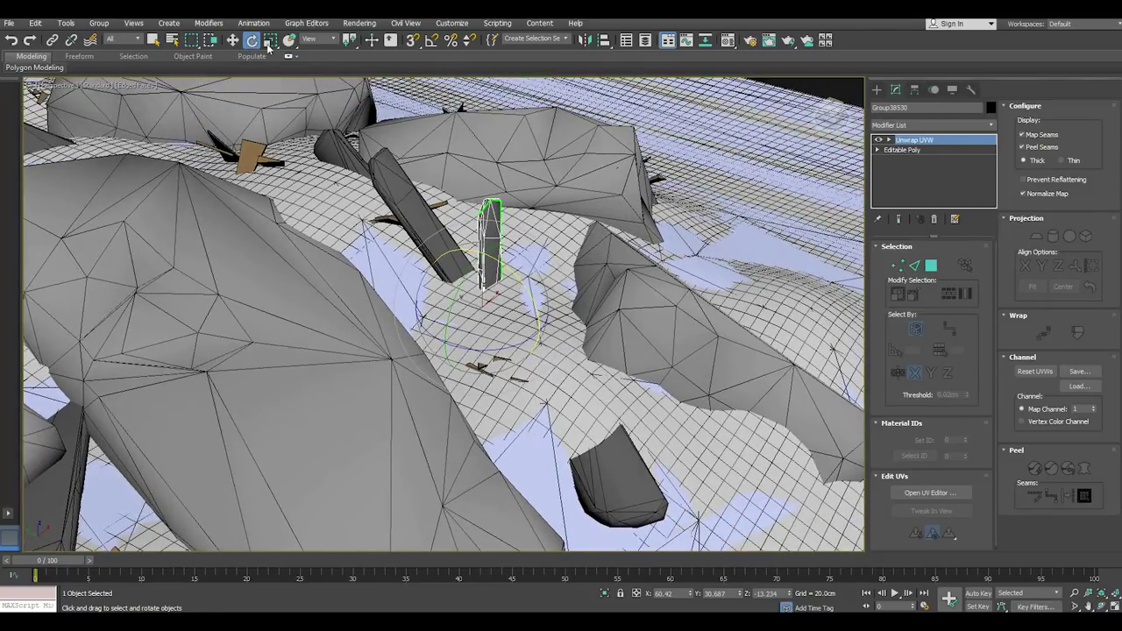
click(270, 40)
drag(481, 321, 474, 341)
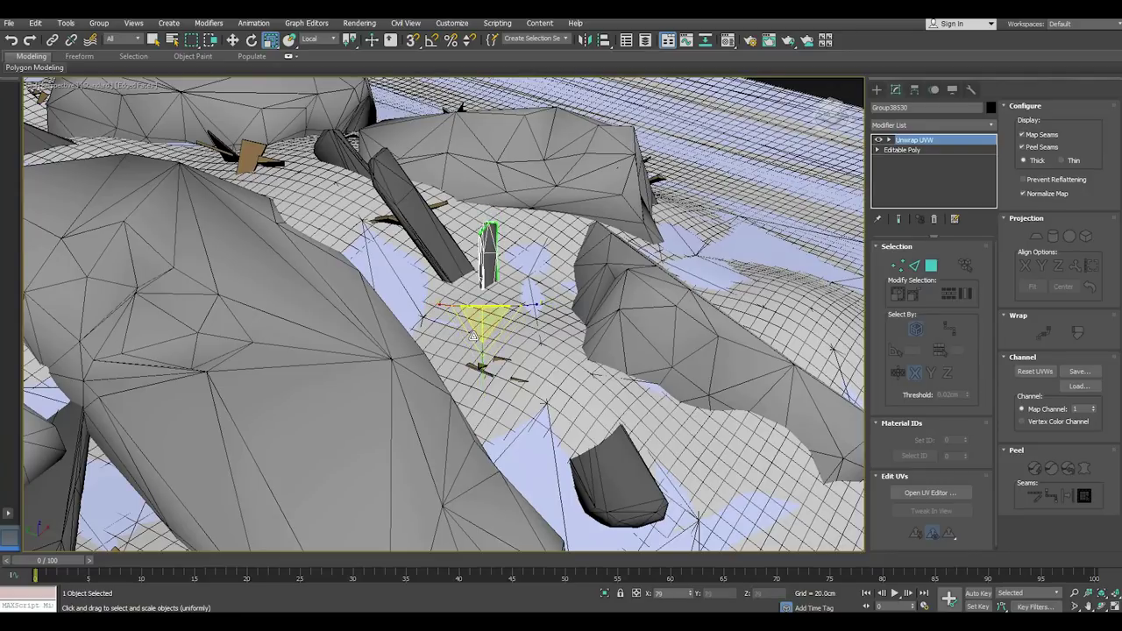
click(251, 41)
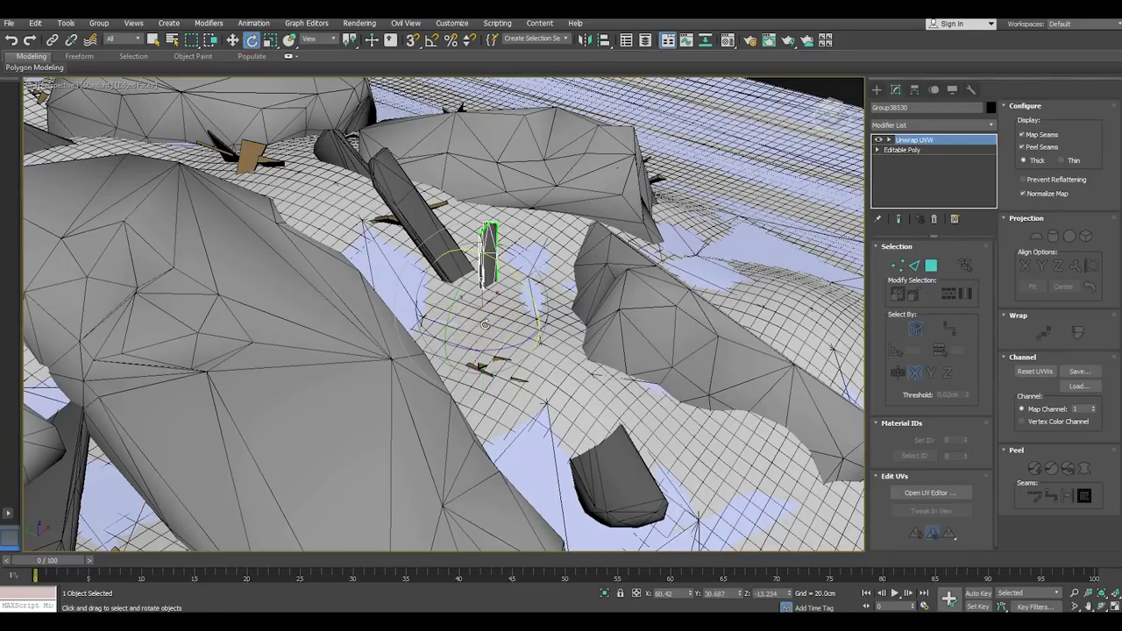
drag(492, 355, 617, 314)
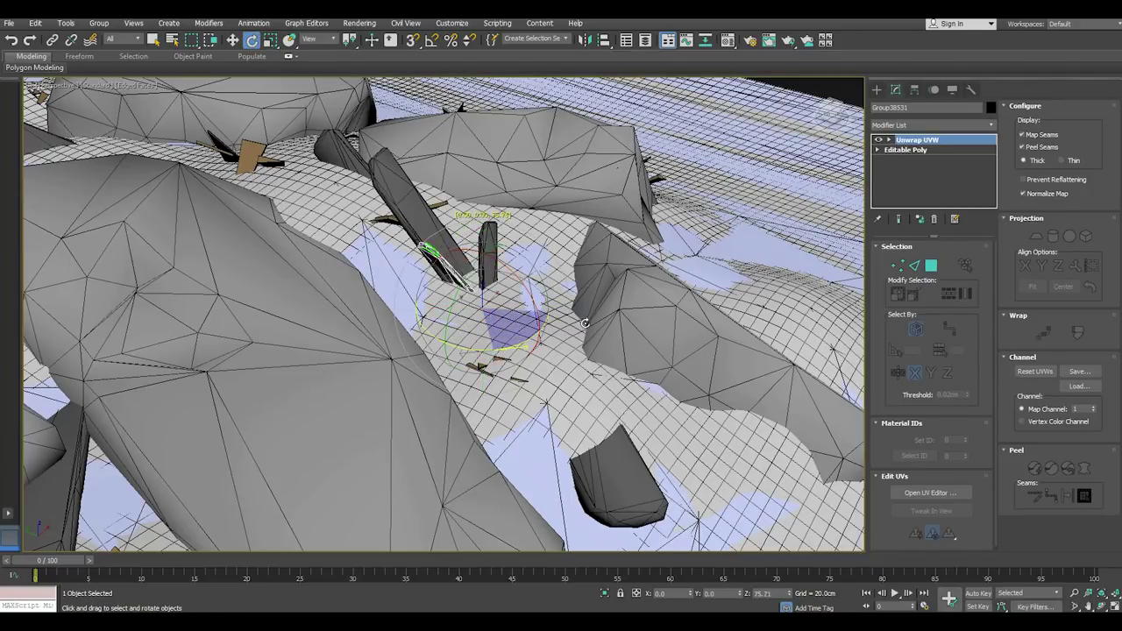
click(619, 366)
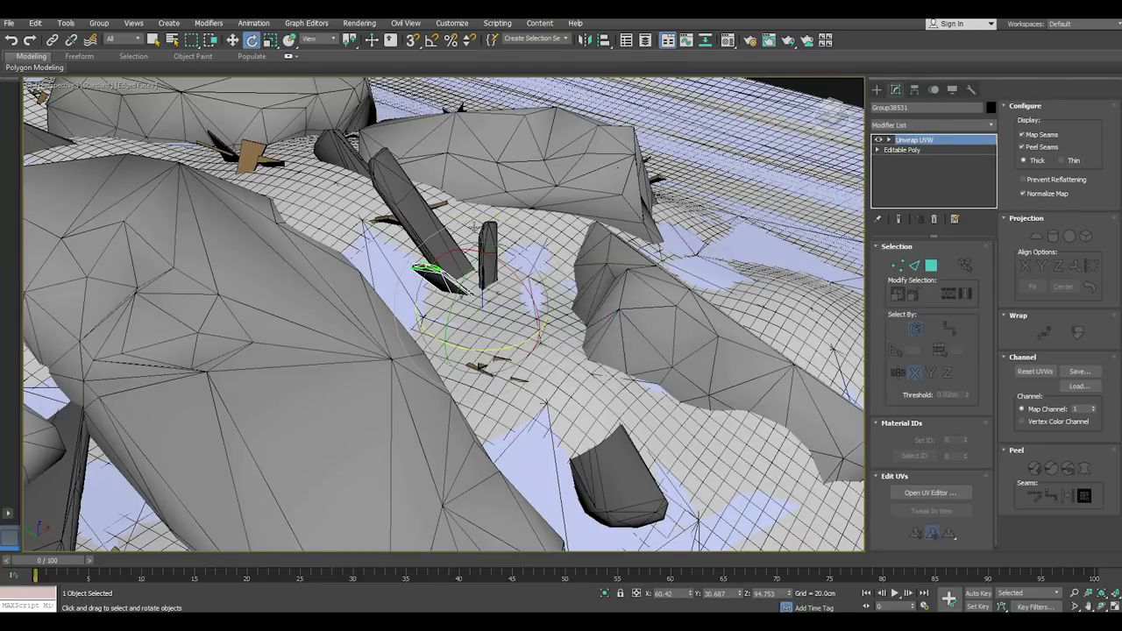
click(233, 41)
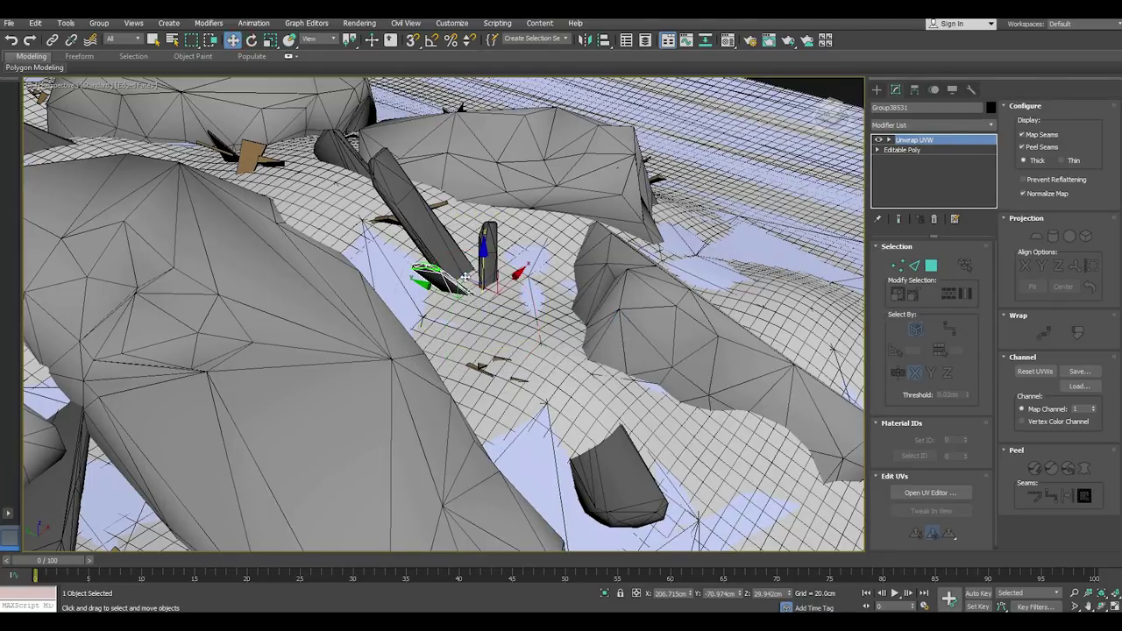
drag(484, 266, 484, 250)
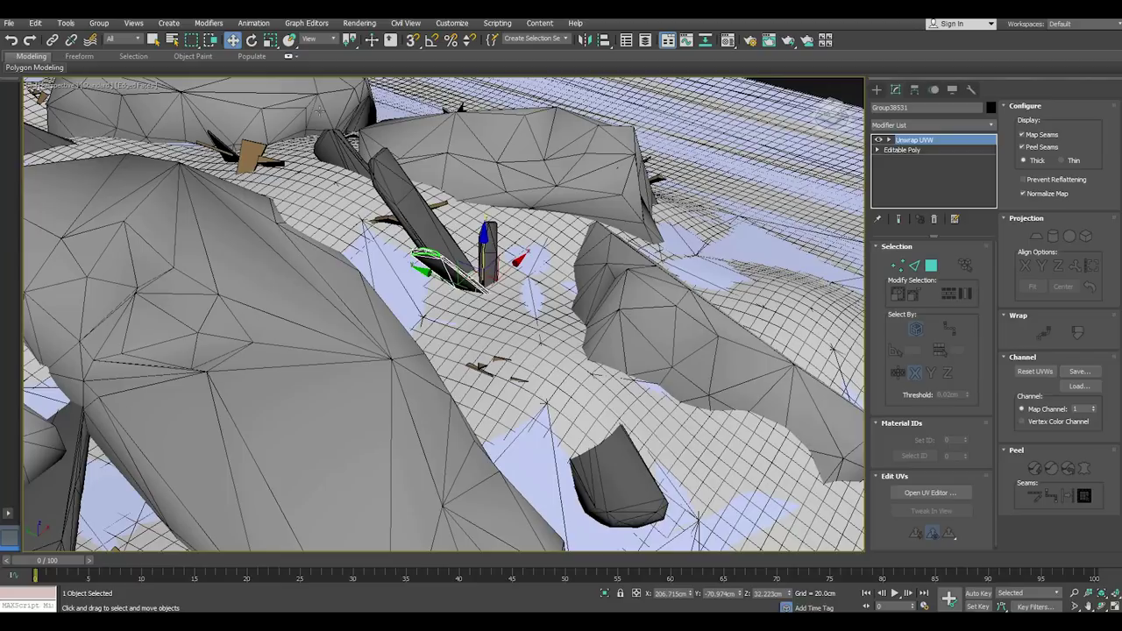
- Scale down the long diagonal shard to shorten it
click(271, 42)
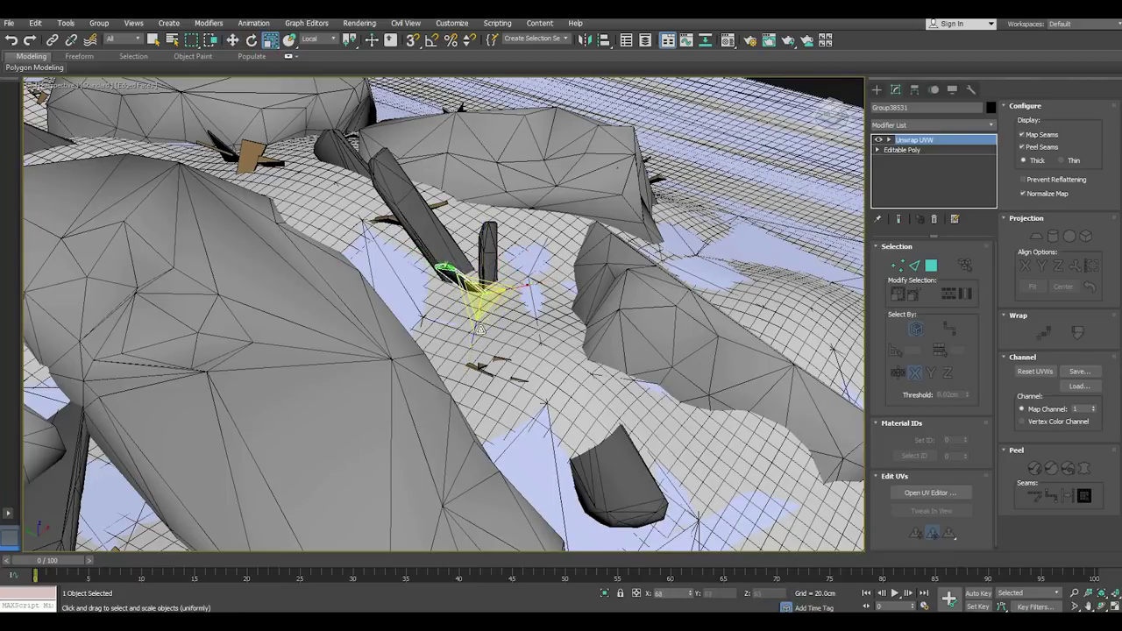
click(434, 250)
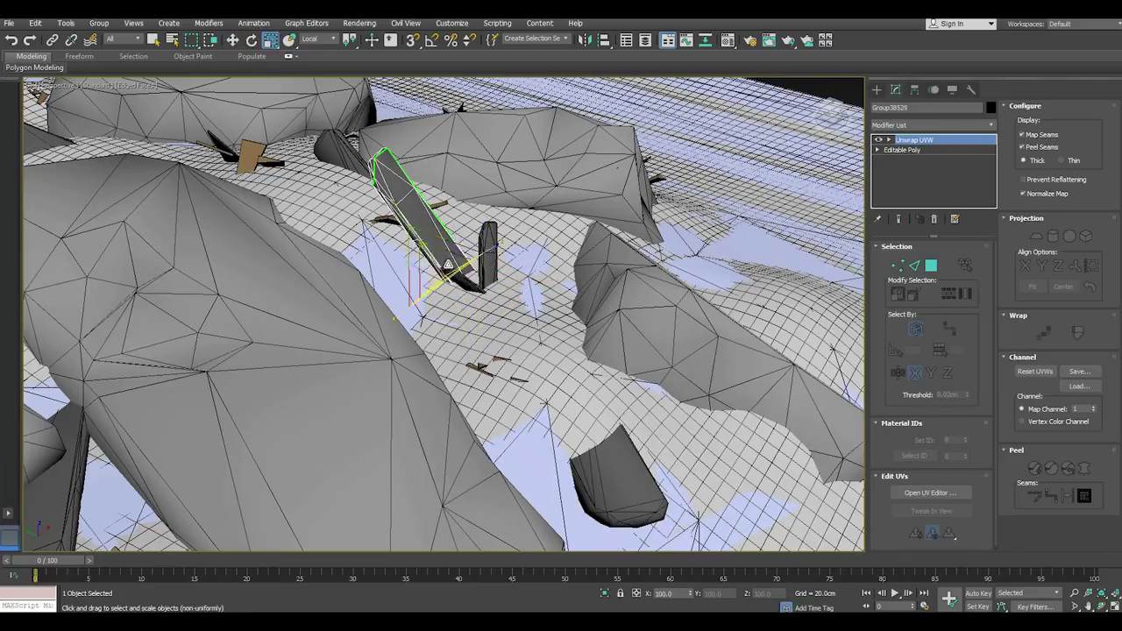
drag(441, 271, 458, 284)
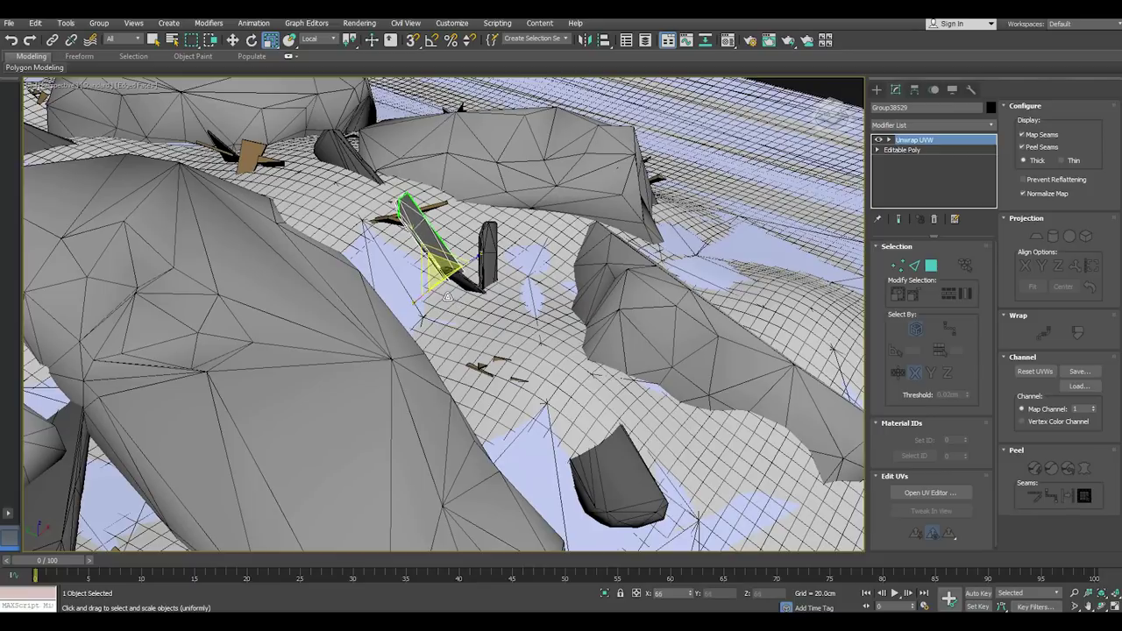
scroll(460, 284, down, 6)
- Stretch the selected shard pieces taller
alt+middle_drag(650, 203, 616, 190)
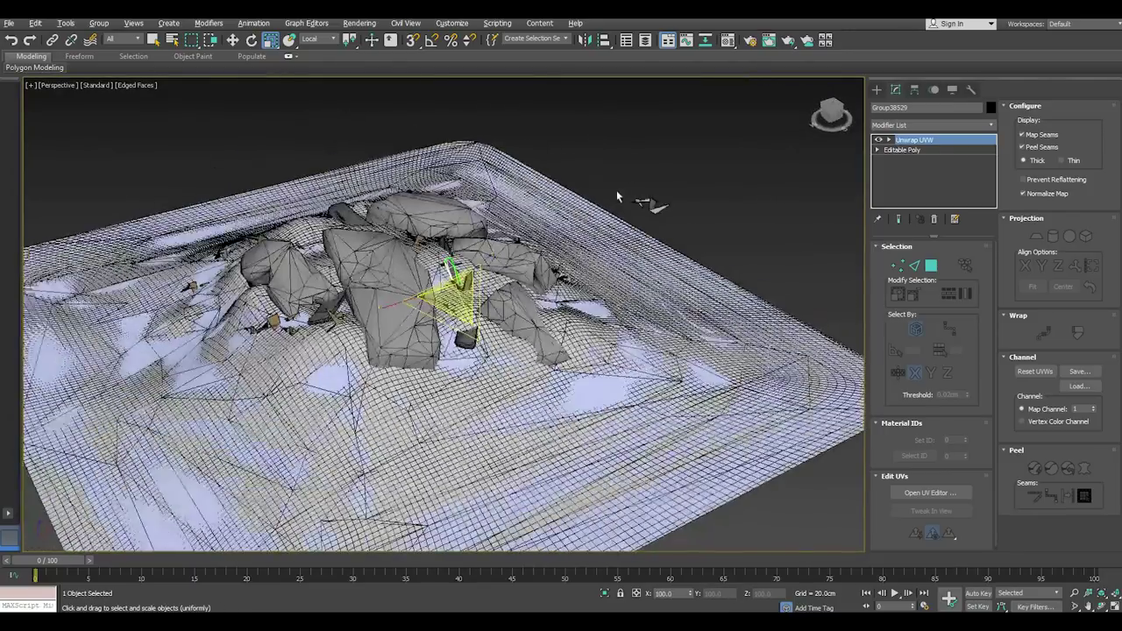
scroll(435, 294, up, 6)
scroll(425, 290, down, 5)
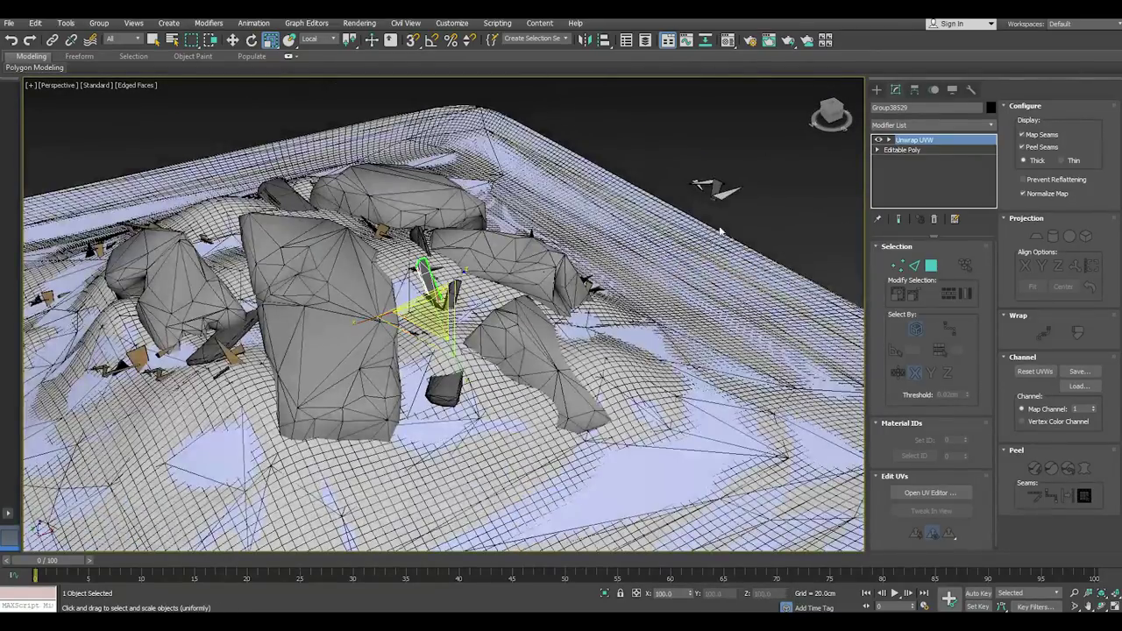
click(739, 220)
scroll(482, 263, down, 3)
alt+middle_drag(645, 215, 679, 200)
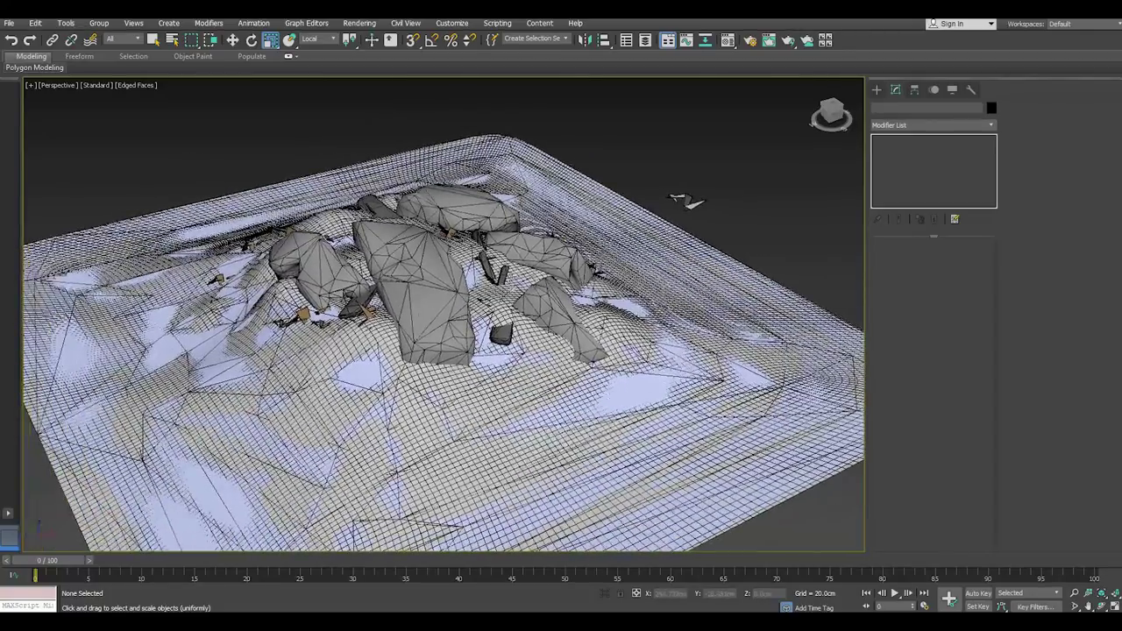
key(shift+z)
key(ctrl+z)
key(ctrl+z)
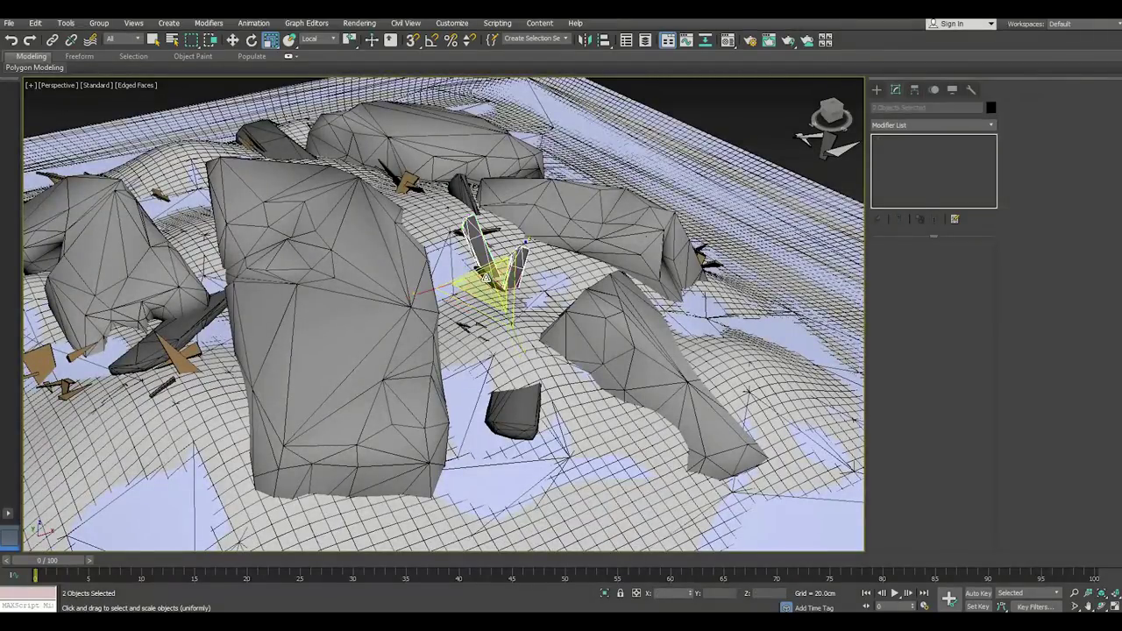
drag(487, 282, 488, 254)
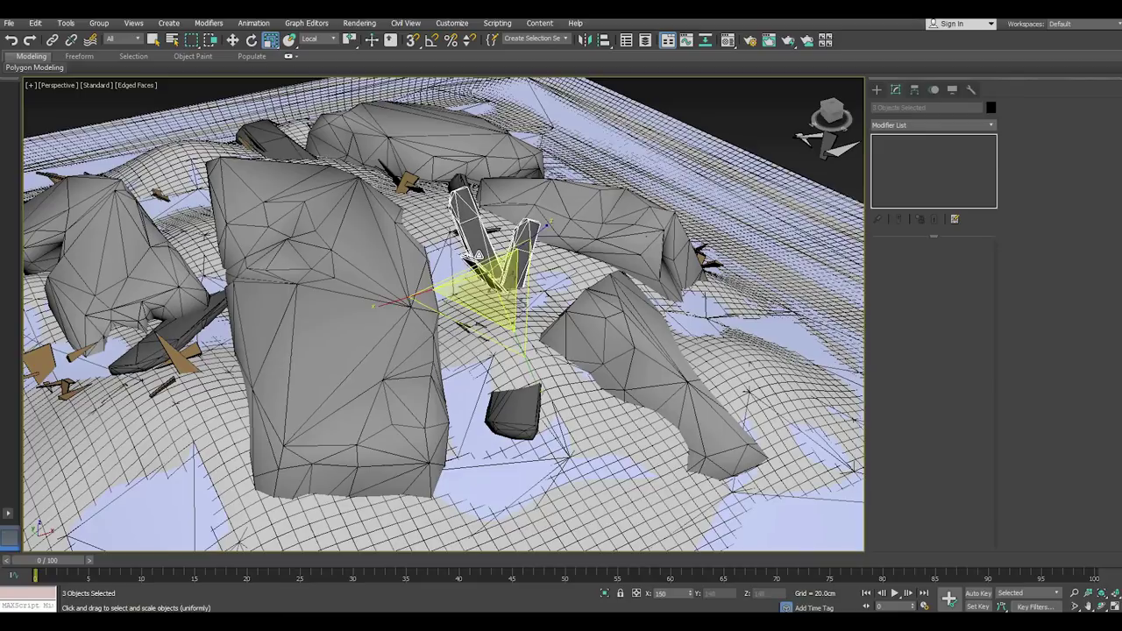
key(shift+z)
- Tilt a single shard around its Local axes, then shift it up and to the right
key(ctrl+z)
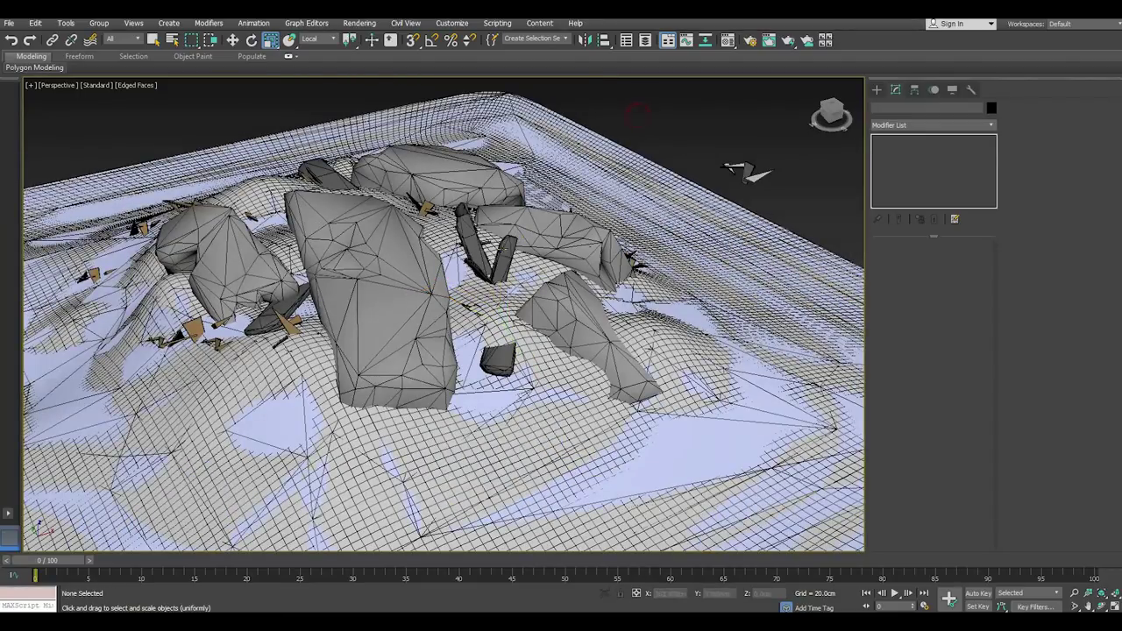
key(shift+z)
key(ctrl+z)
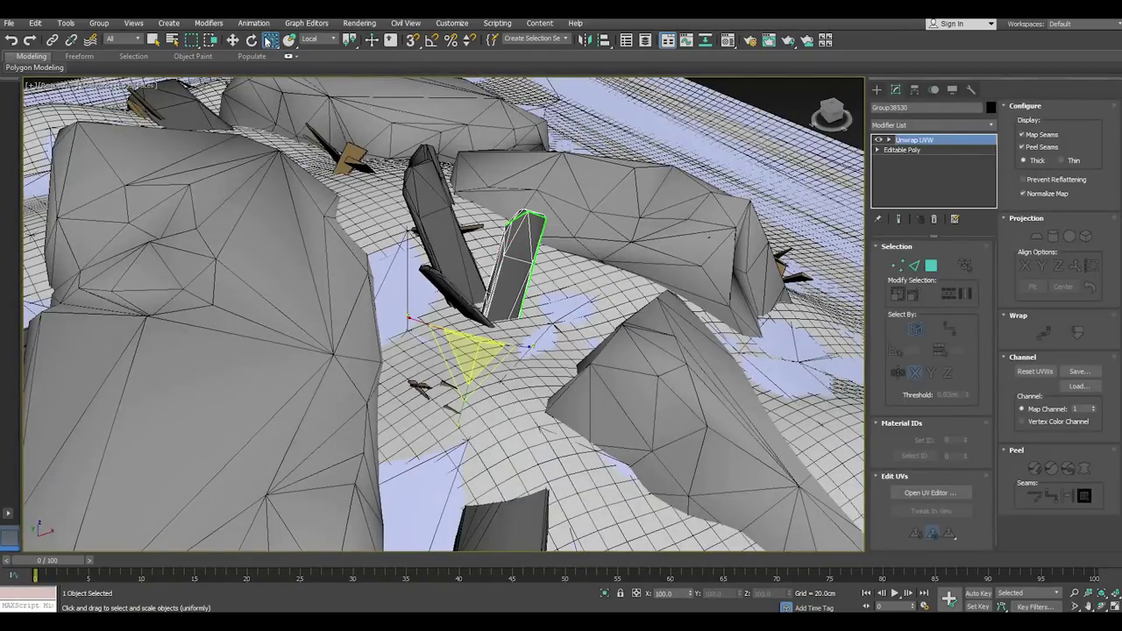
click(251, 39)
click(321, 39)
click(316, 80)
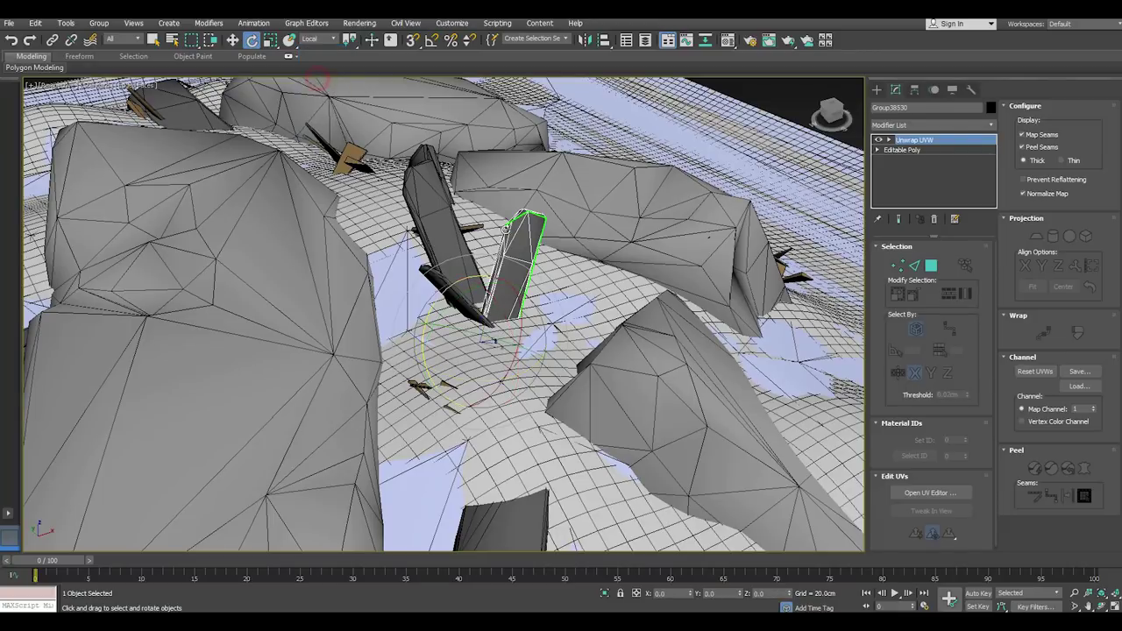
mouse_move(491, 347)
mouse_down()
mouse_move(332, 310)
mouse_move(474, 333)
mouse_up()
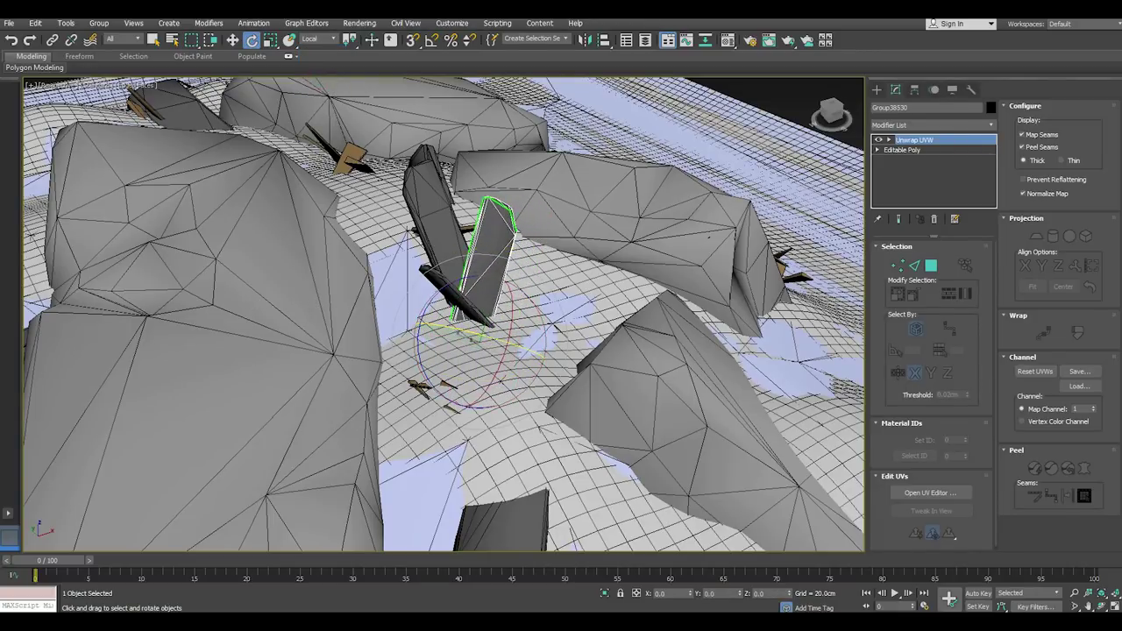
click(233, 41)
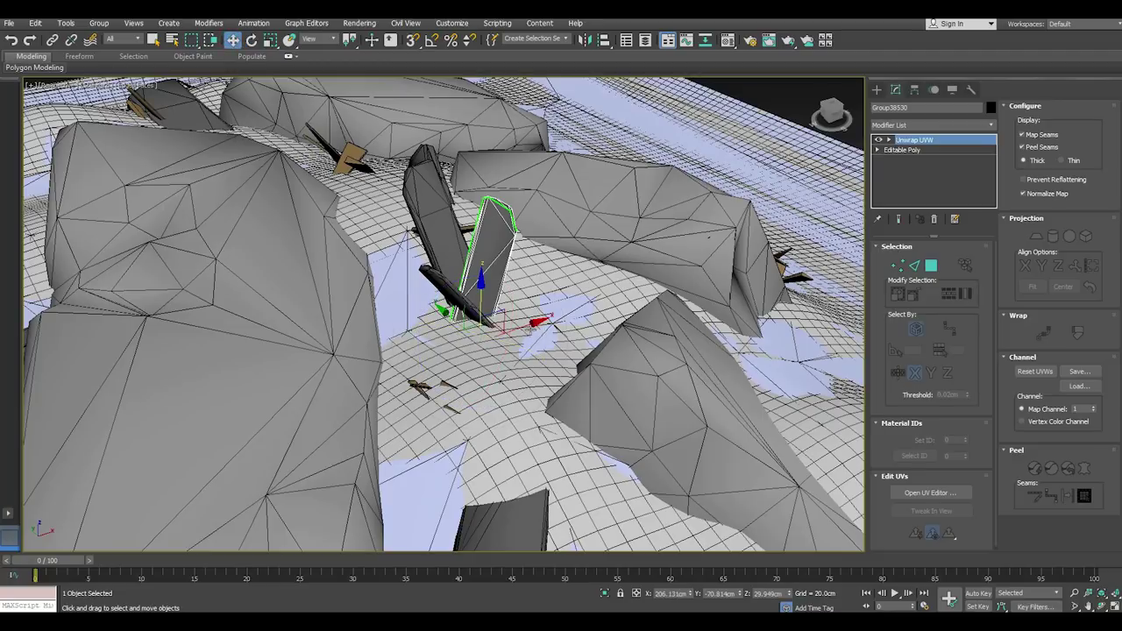
drag(481, 294, 510, 294)
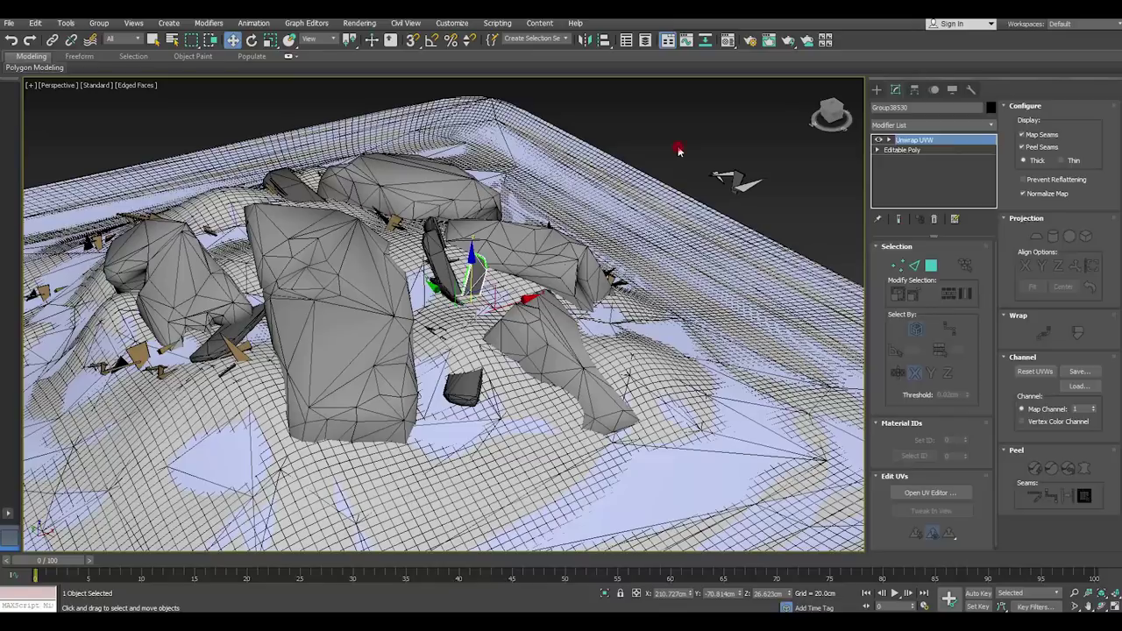
- Uniformly scale down the small rock in the middle of the pile
click(678, 151)
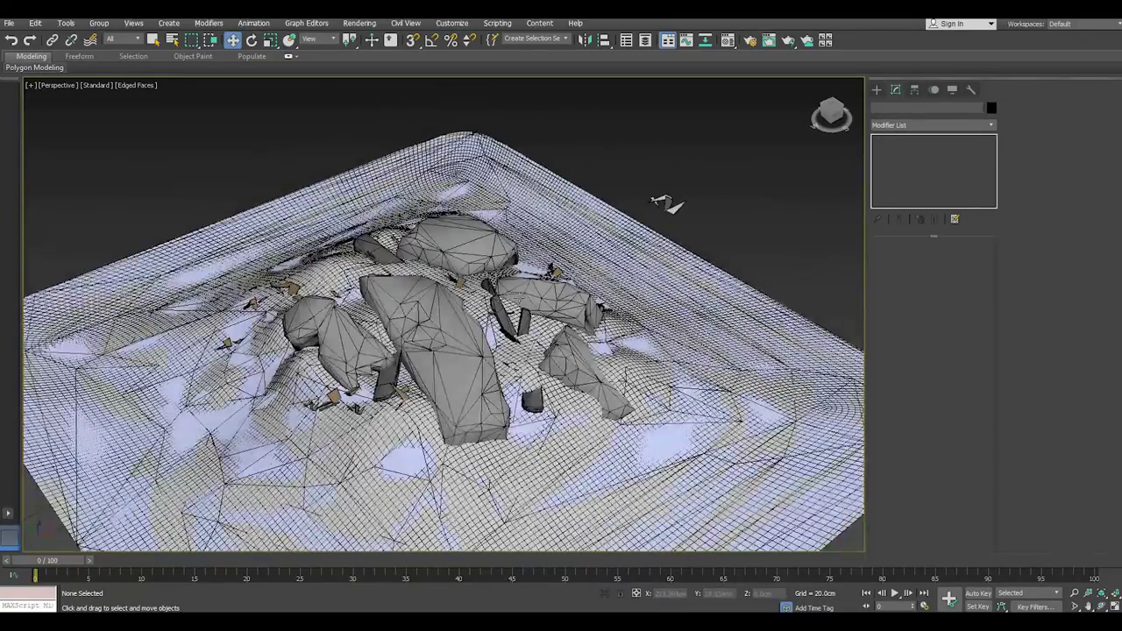
scroll(510, 277, down, 2)
scroll(509, 277, down, 5)
scroll(509, 277, up, 5)
click(509, 278)
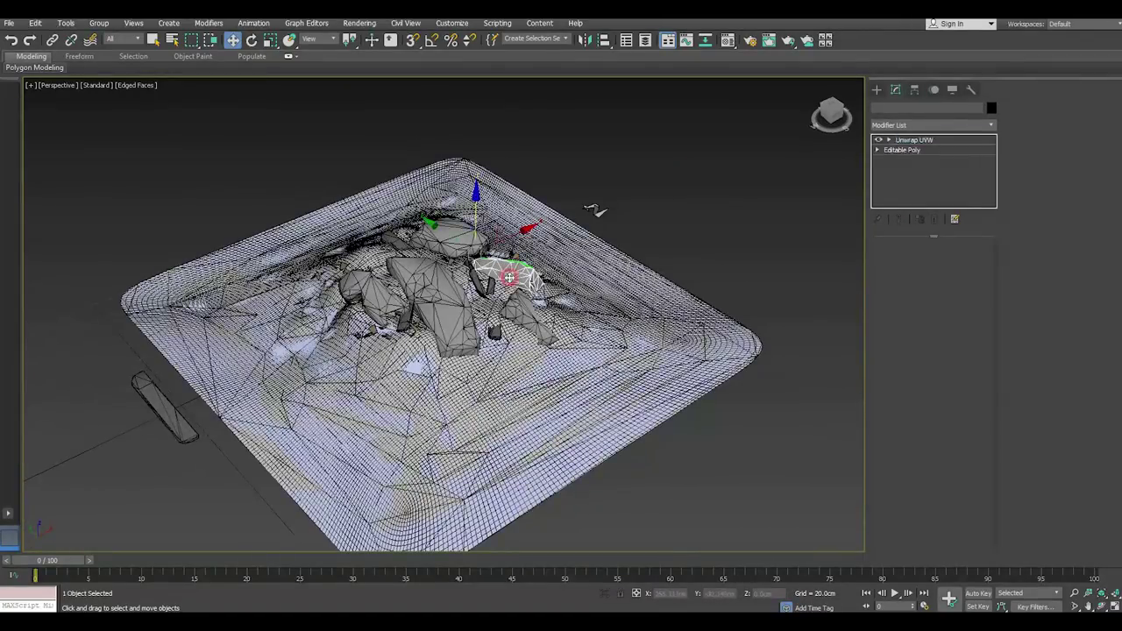
mouse_move(596, 210)
alt+middle_down()
mouse_move(591, 200)
mouse_move(631, 201)
alt+middle_up()
scroll(681, 168, up, 3)
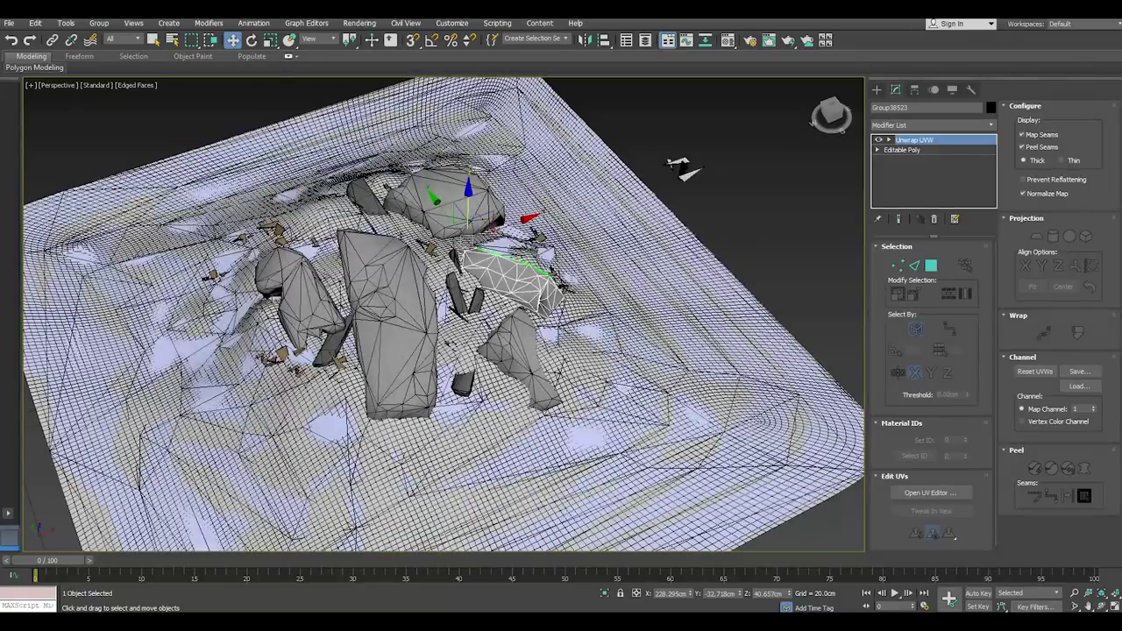
click(270, 41)
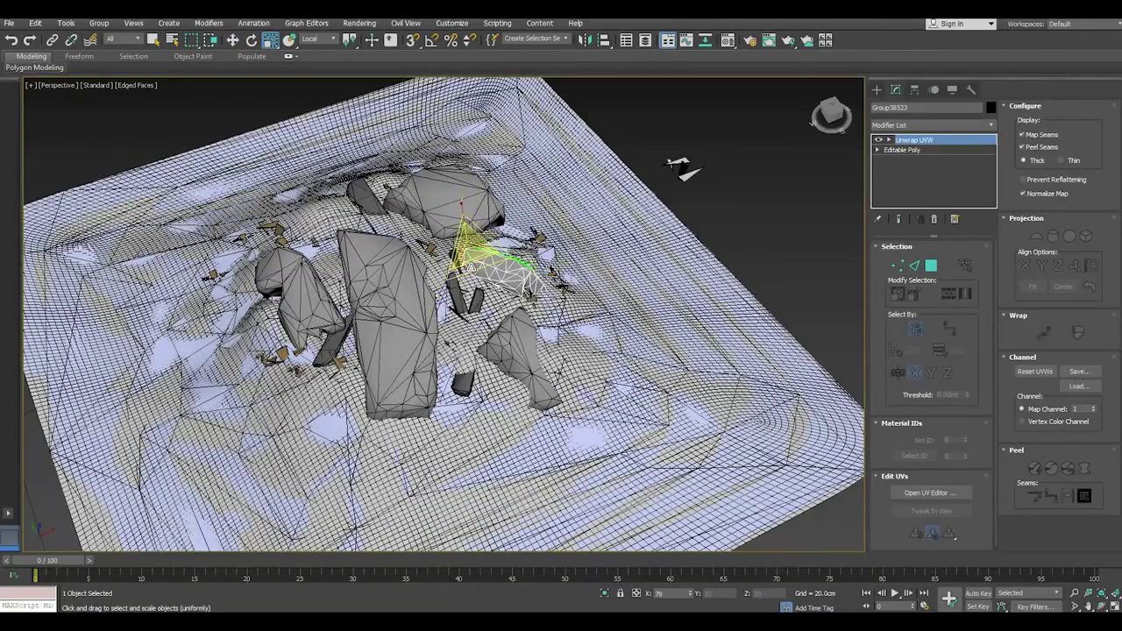
click(531, 327)
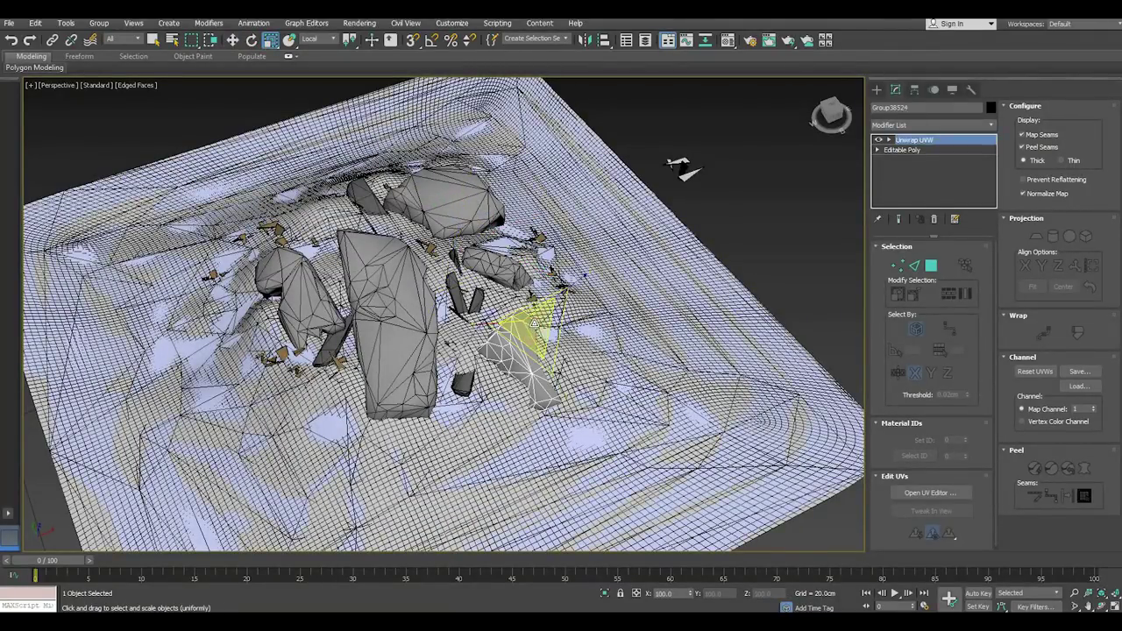
drag(532, 324, 532, 299)
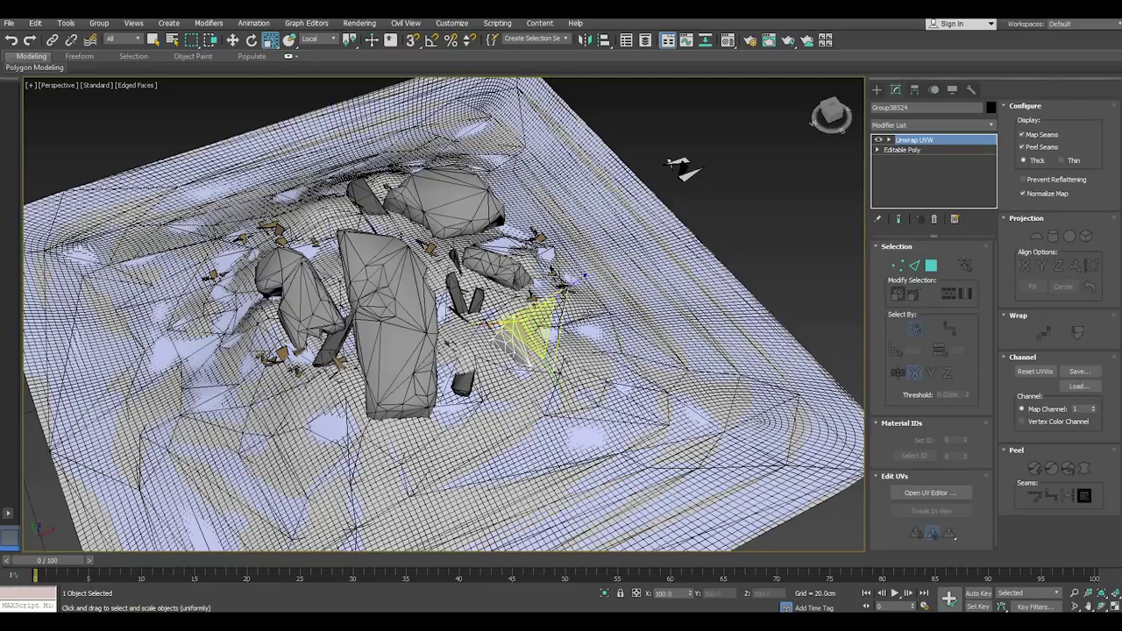
click(733, 226)
scroll(614, 368, down, 3)
- Select the cyan scan mesh and pick rock group Group38521 as its Align target
scroll(597, 412, down, 1)
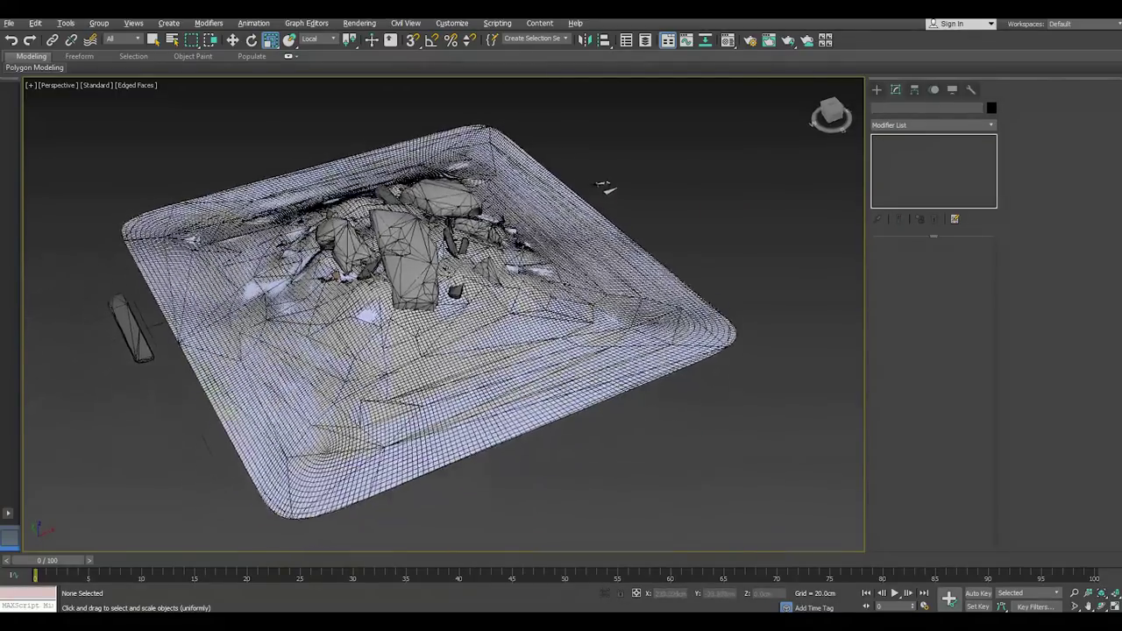
scroll(590, 426, down, 1)
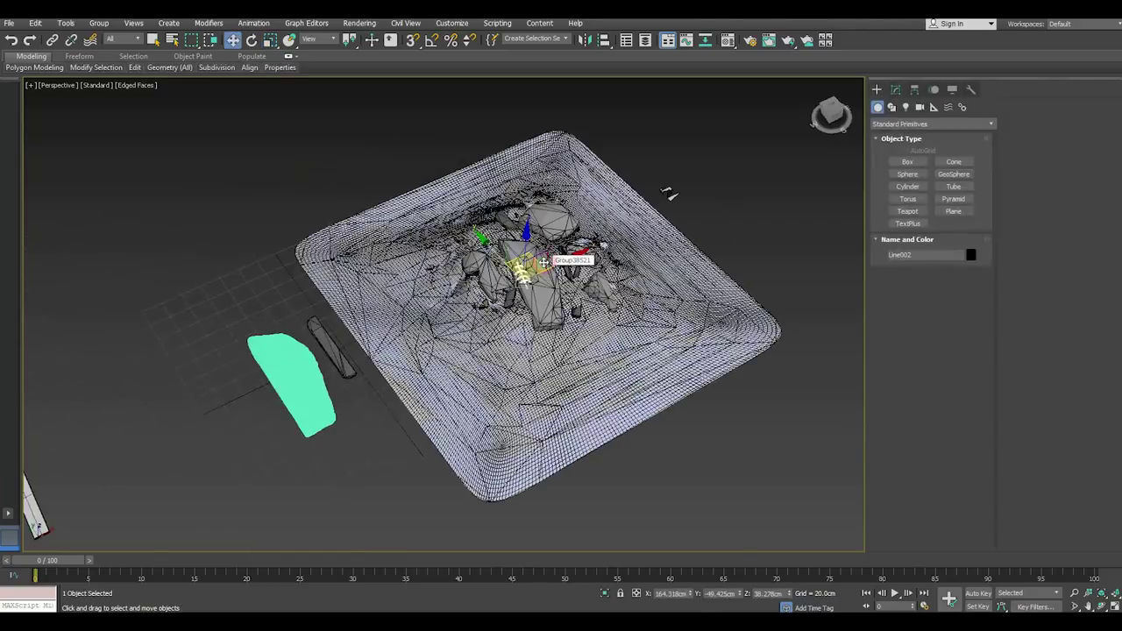
click(301, 400)
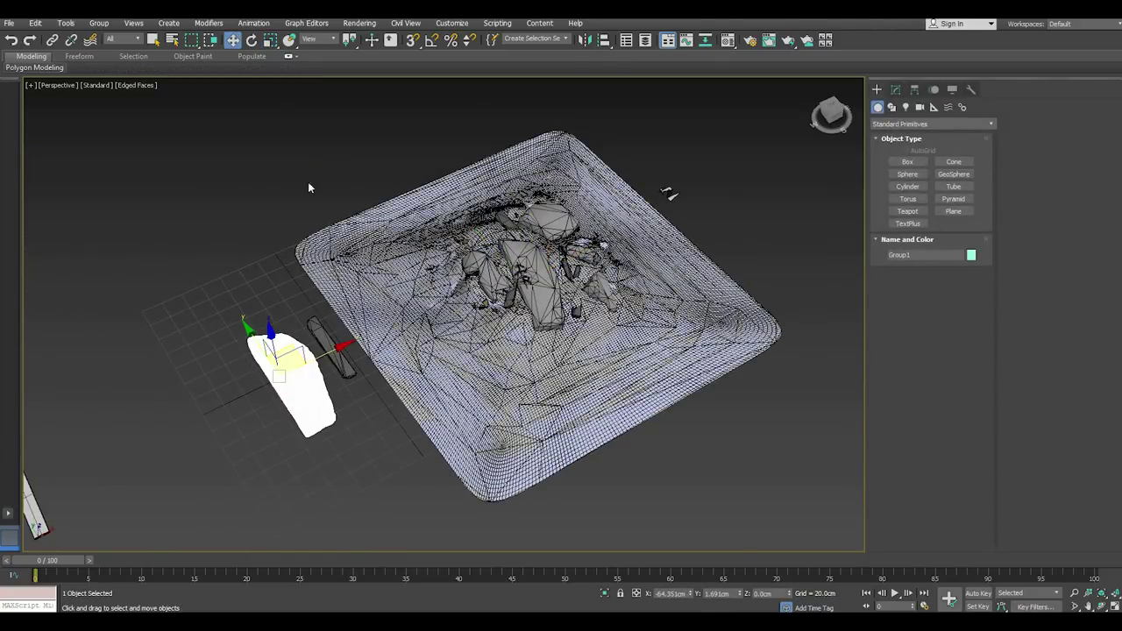
click(604, 40)
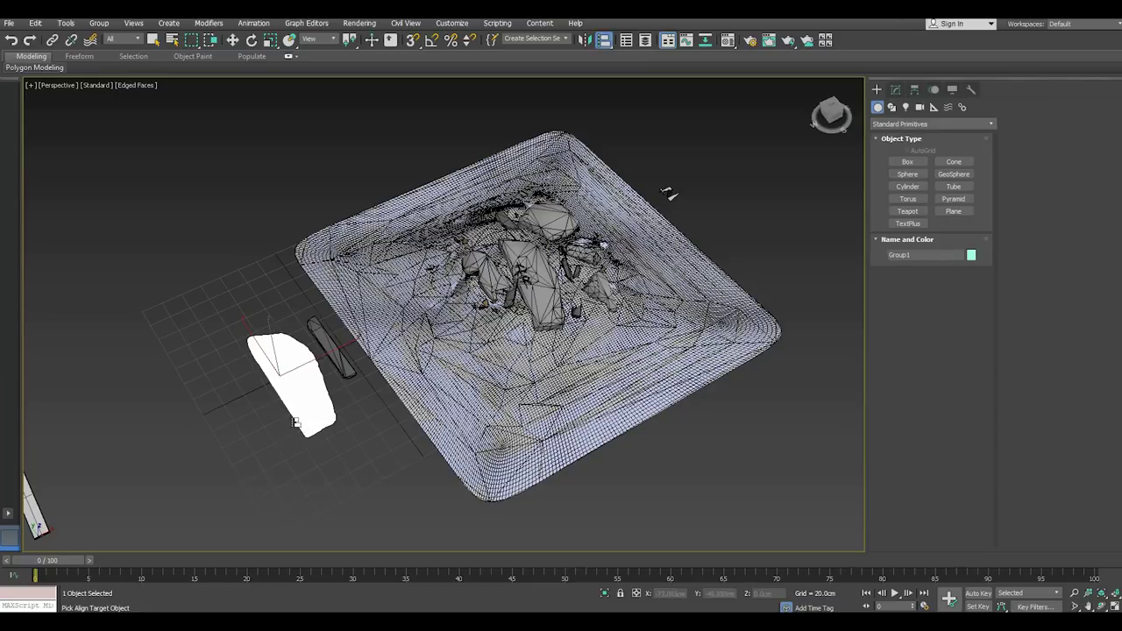
click(538, 298)
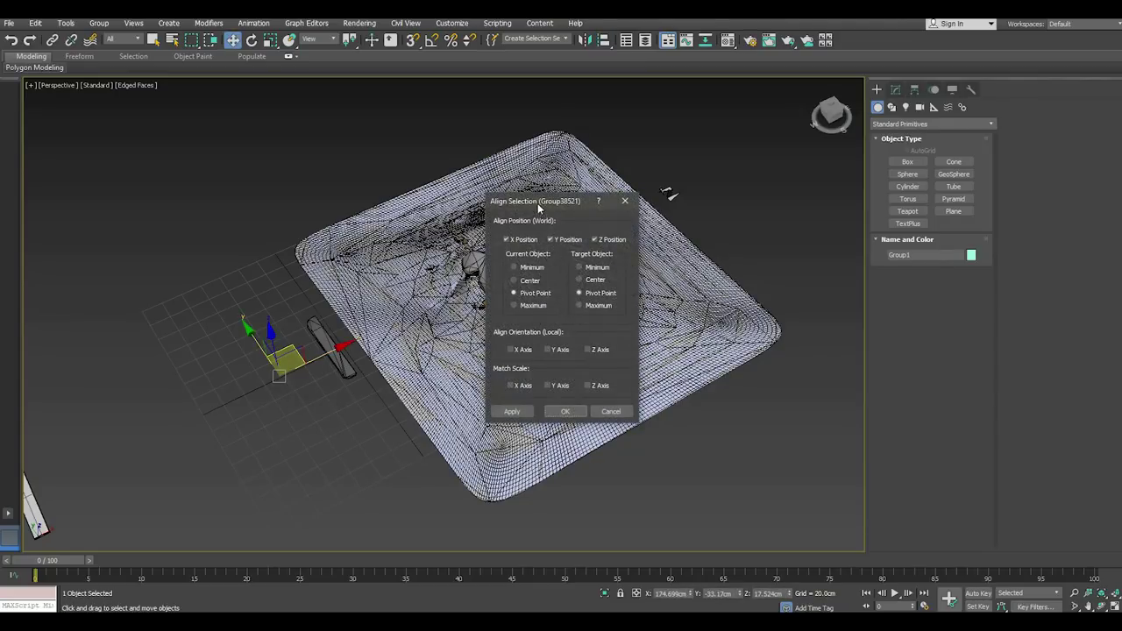
- Align the scan pivot-to-pivot onto Group38521, matching position and orientation, then apply and confirm
drag(537, 203, 281, 180)
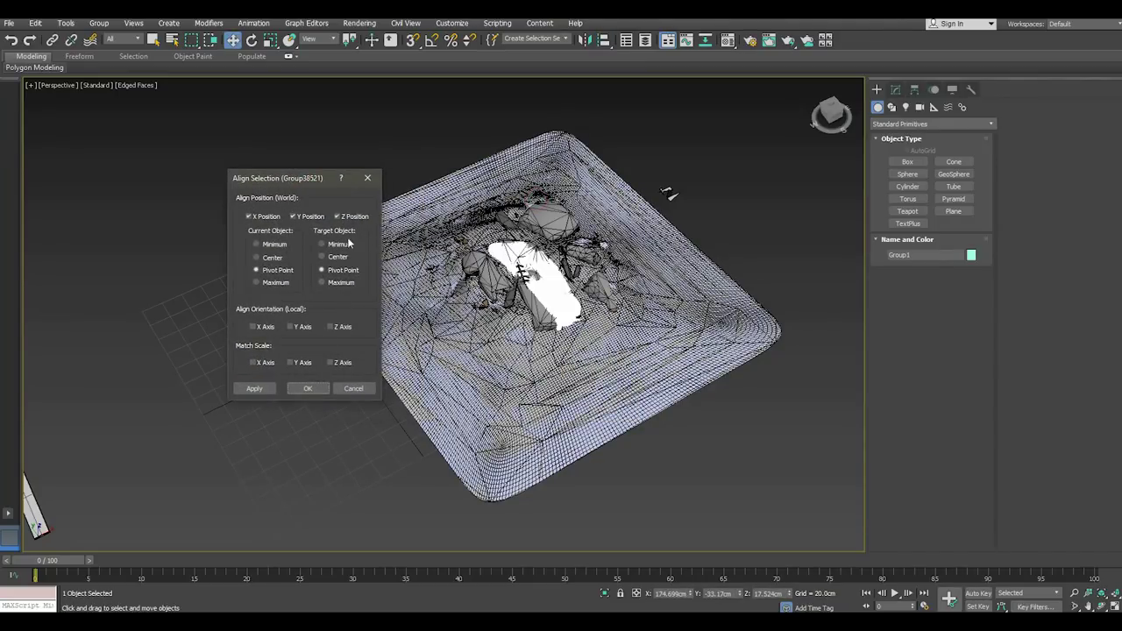
click(272, 257)
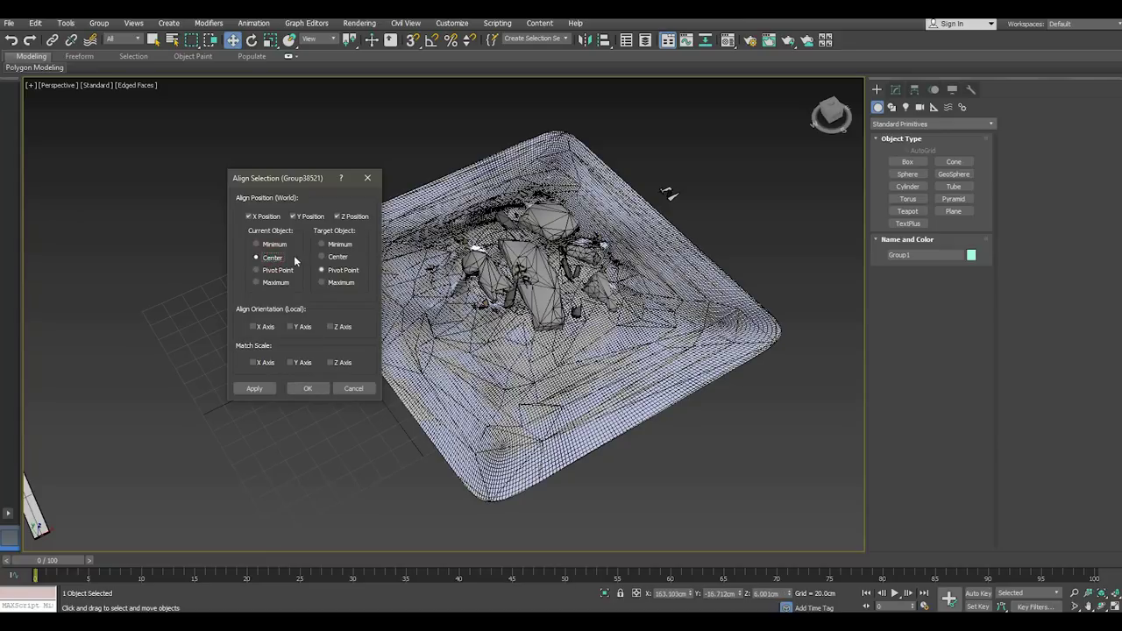
click(322, 257)
click(325, 271)
click(271, 271)
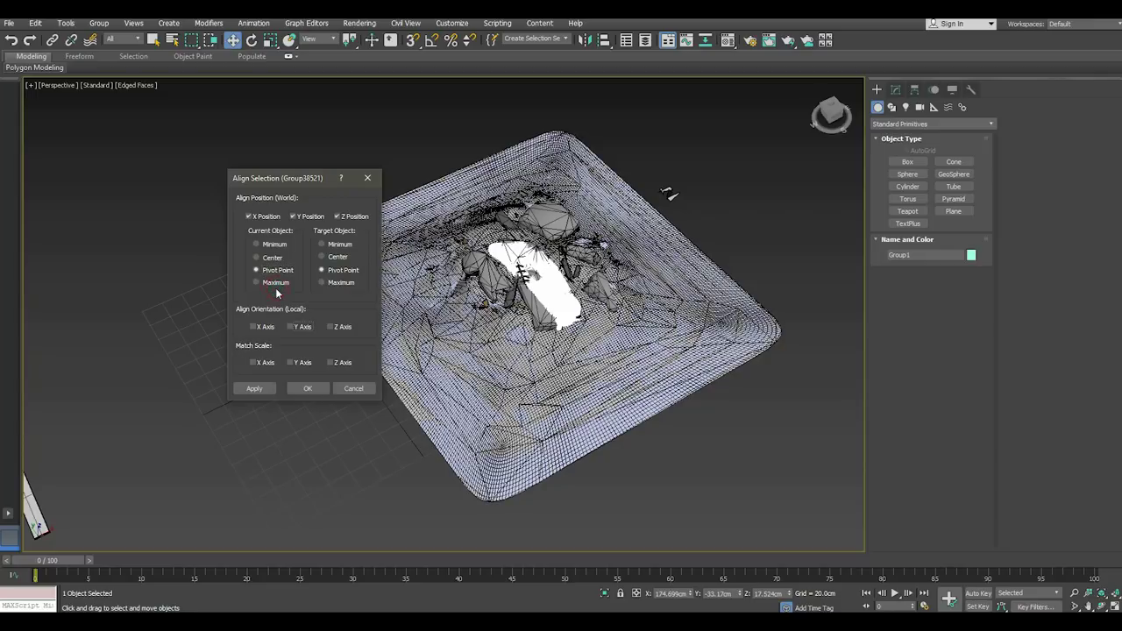
click(254, 326)
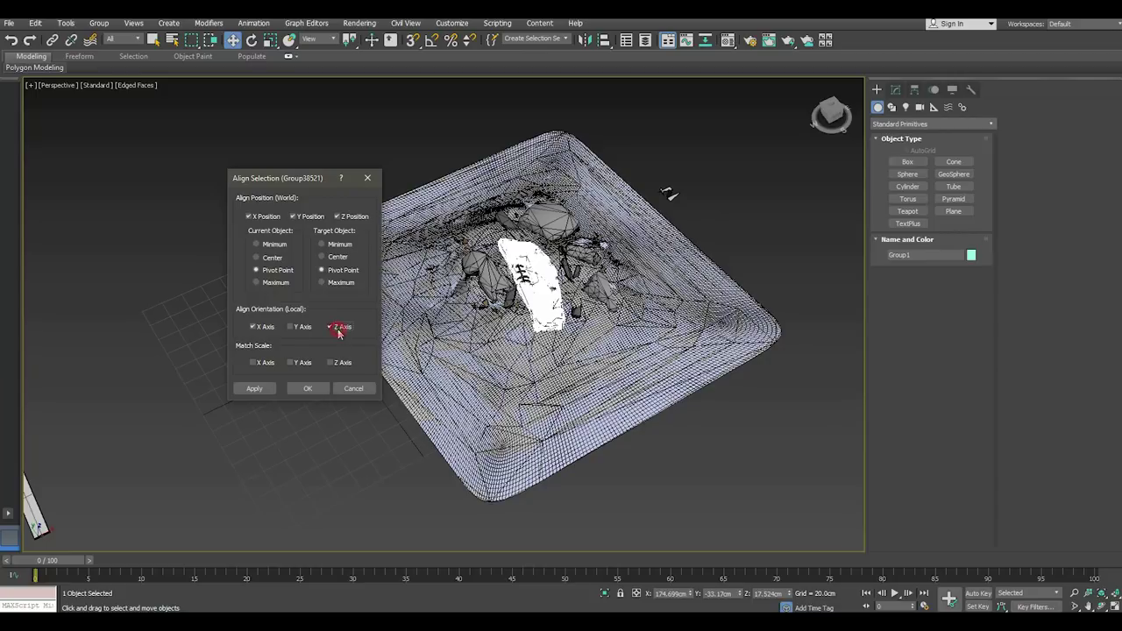
click(254, 389)
click(307, 388)
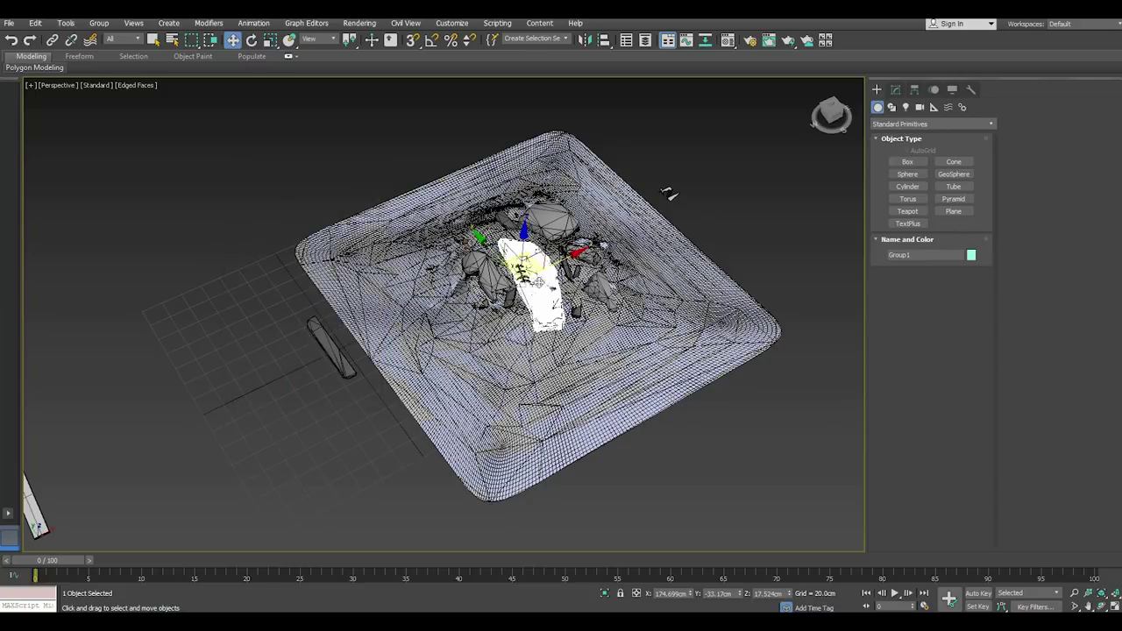
- Pull back to show the whole terrain and save the scene
key(z)
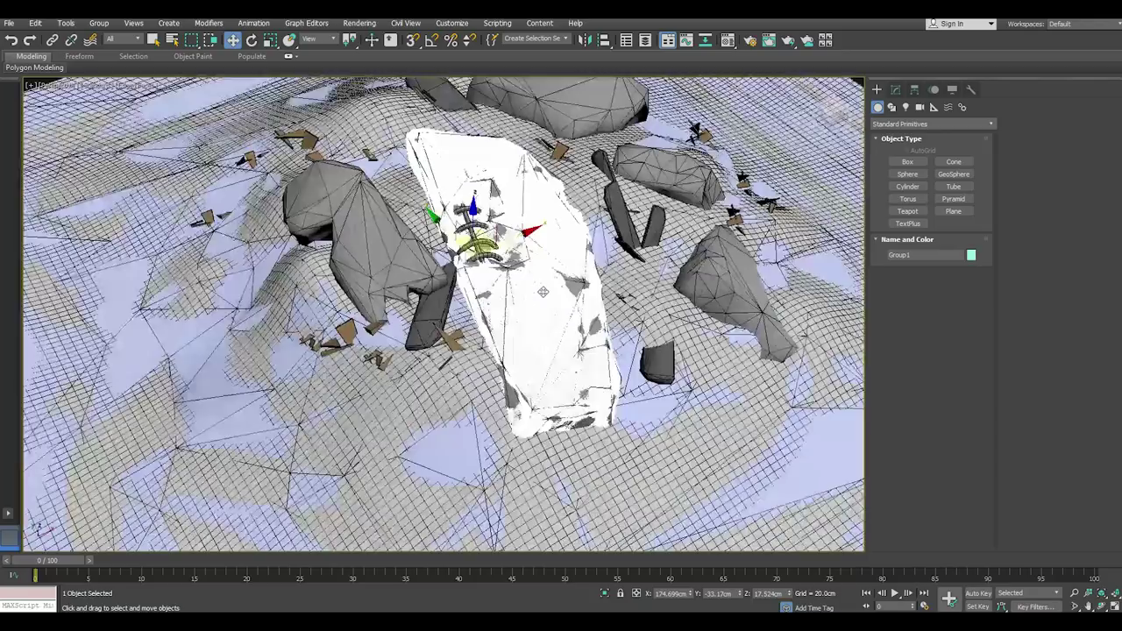
scroll(543, 304, down, 3)
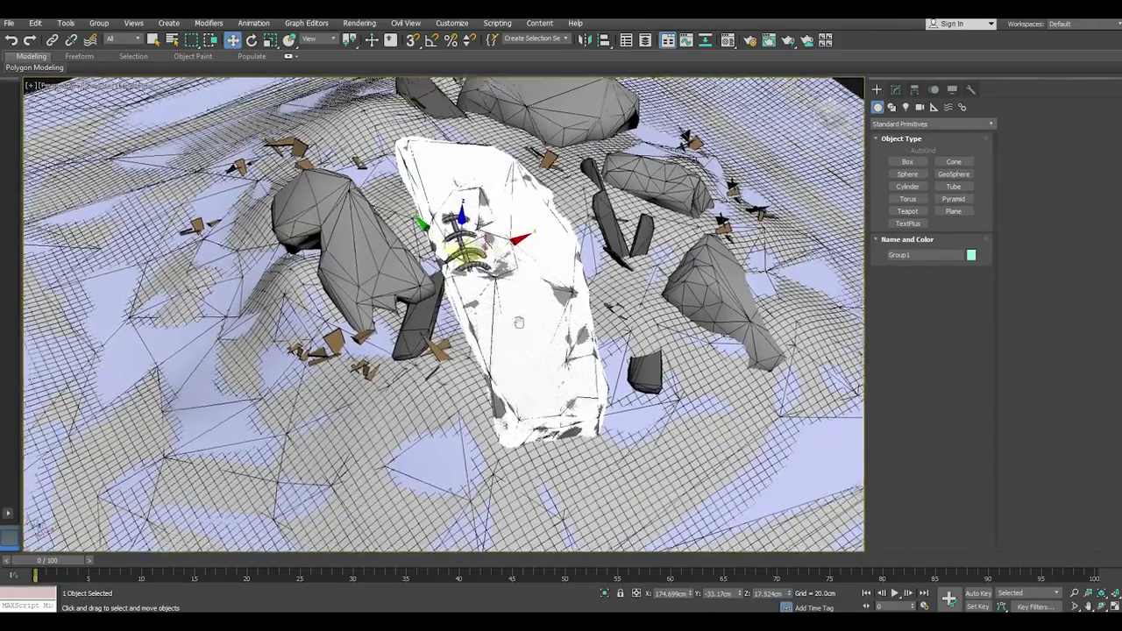
middle_drag(579, 263, 500, 325)
scroll(664, 266, down, 5)
click(664, 265)
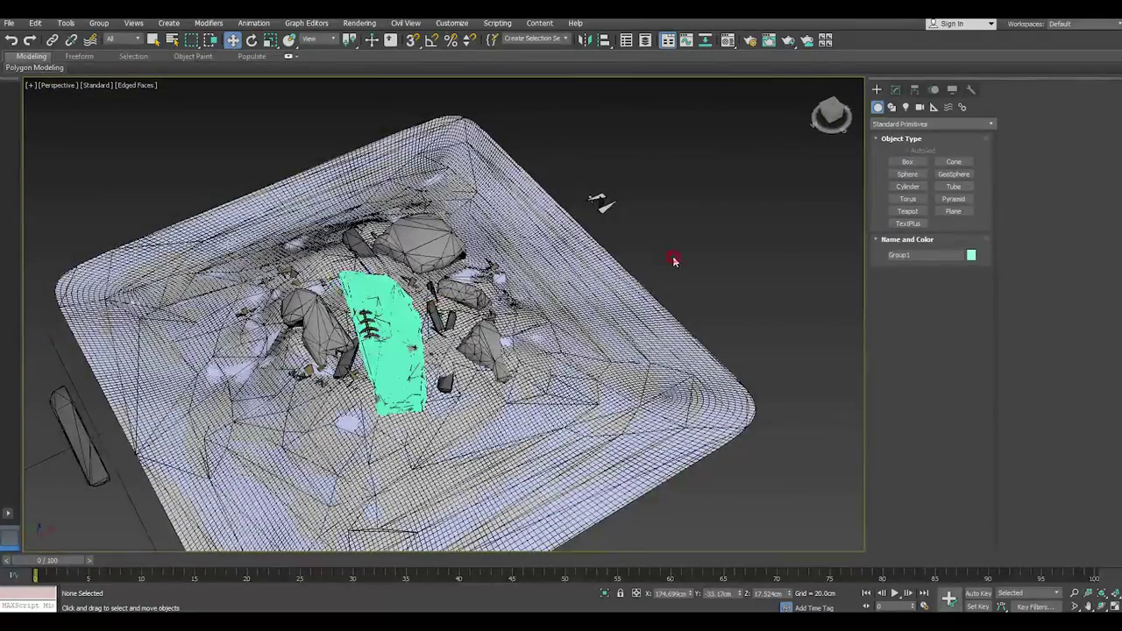
scroll(386, 346, up, 5)
scroll(386, 346, up, 2)
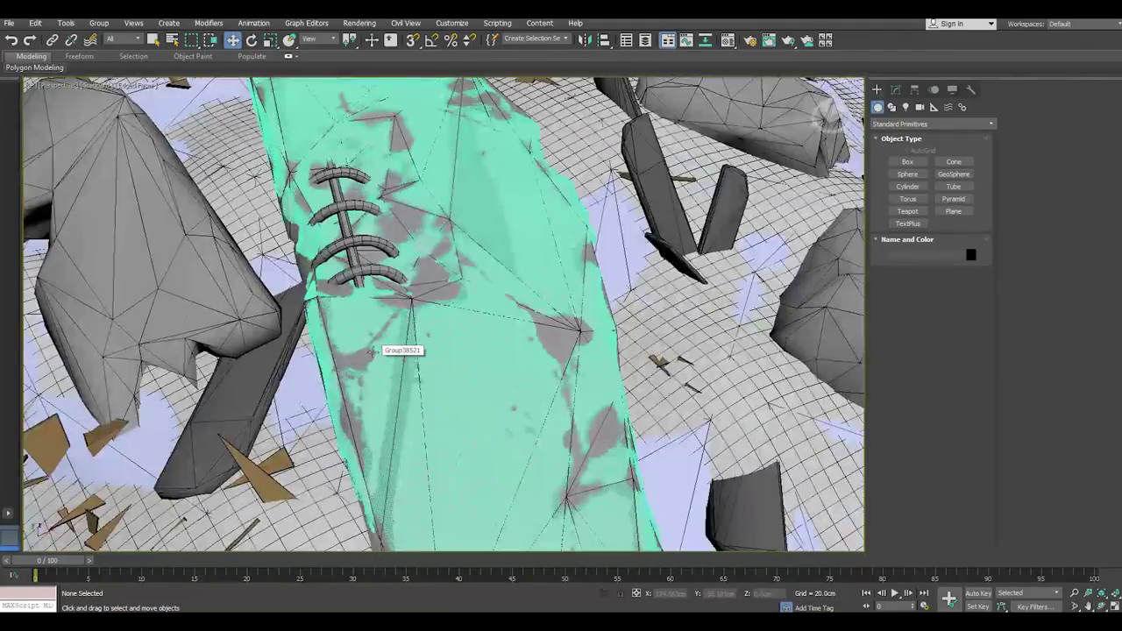
scroll(386, 347, down, 2)
scroll(386, 346, down, 3)
scroll(386, 346, down, 2)
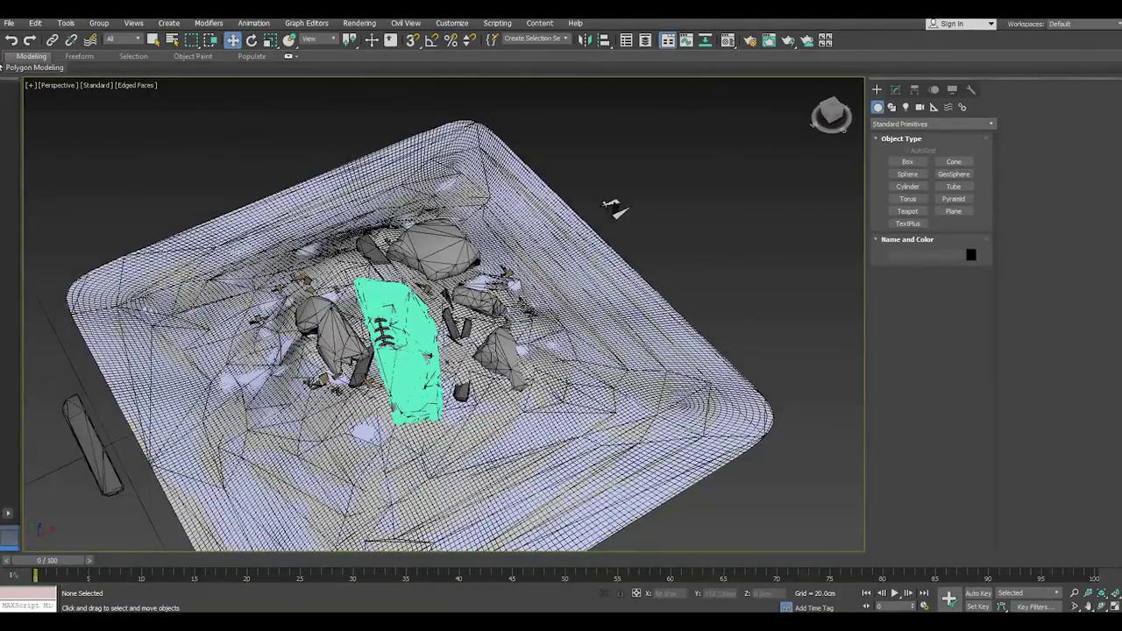
click(9, 23)
click(42, 115)
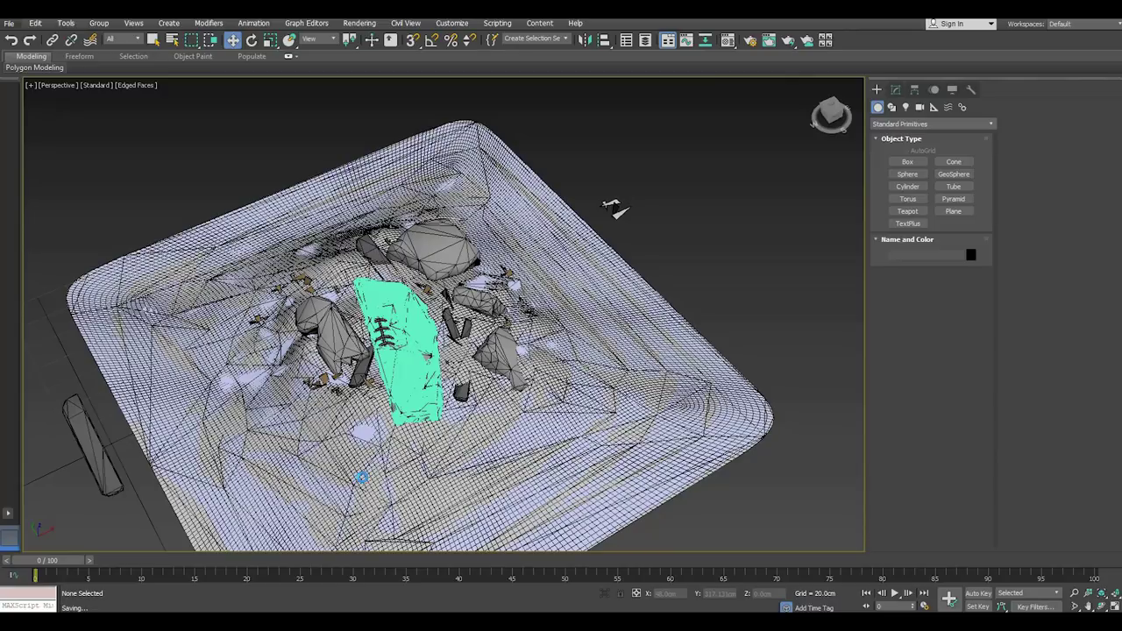
- Import the H2 scan mesh OBJ from the desktop folder into the viewport
scroll(362, 477, up, 2)
scroll(361, 478, down, 2)
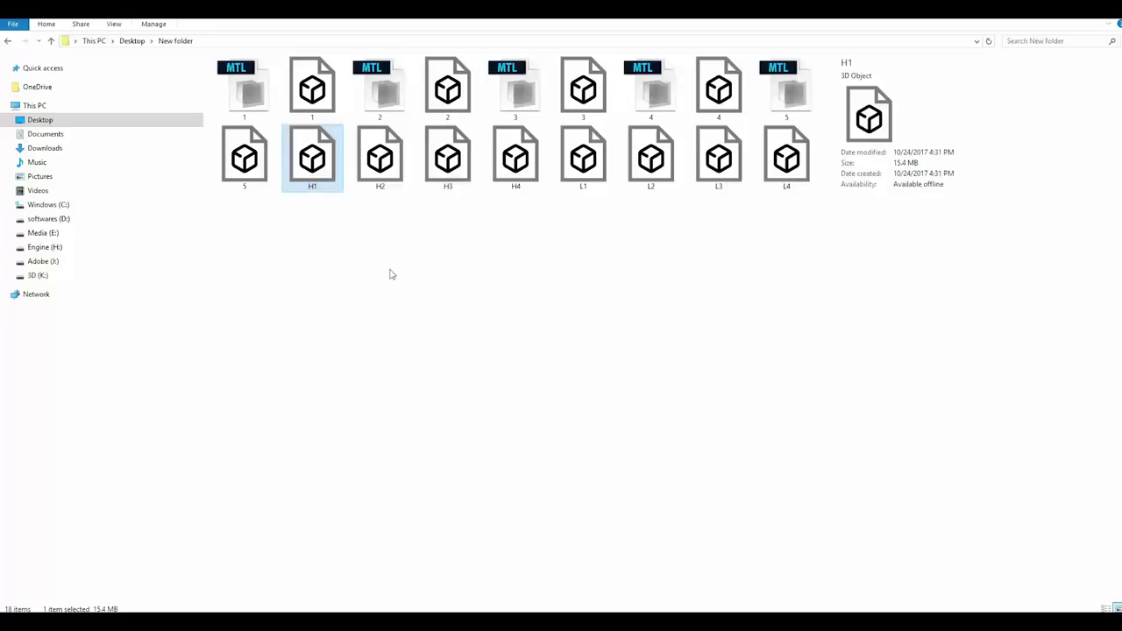
mouse_move(381, 158)
mouse_down()
mouse_move(344, 607)
mouse_move(137, 482)
mouse_up()
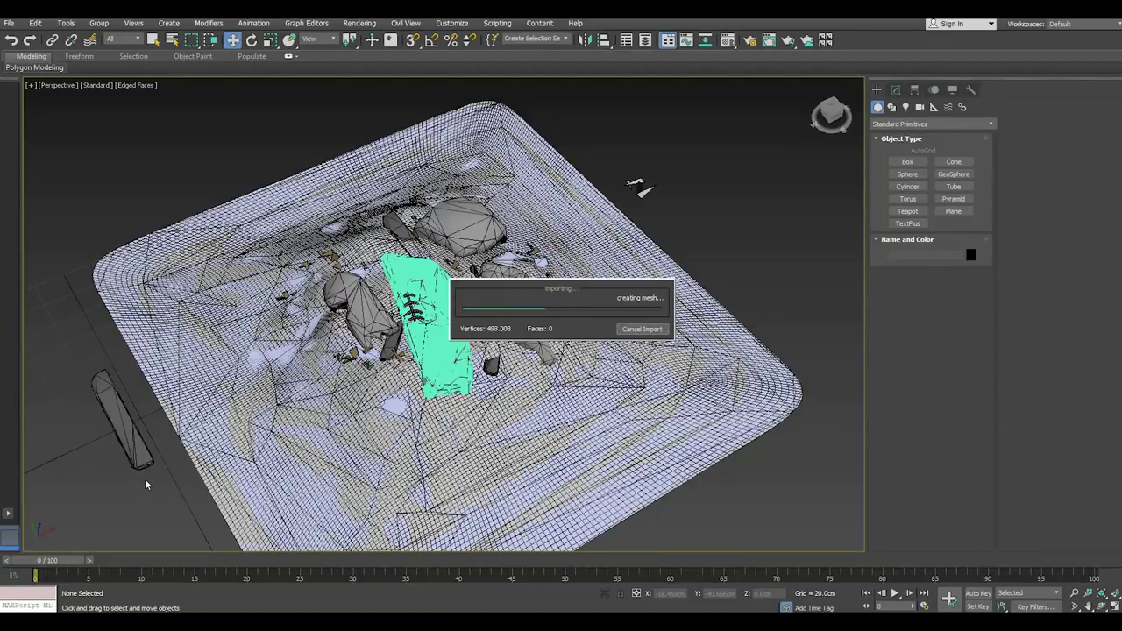
- Align H2 scan Group7484 onto the grey rock, matching X/Y/Z position and X orientation
scroll(144, 479, up, 10)
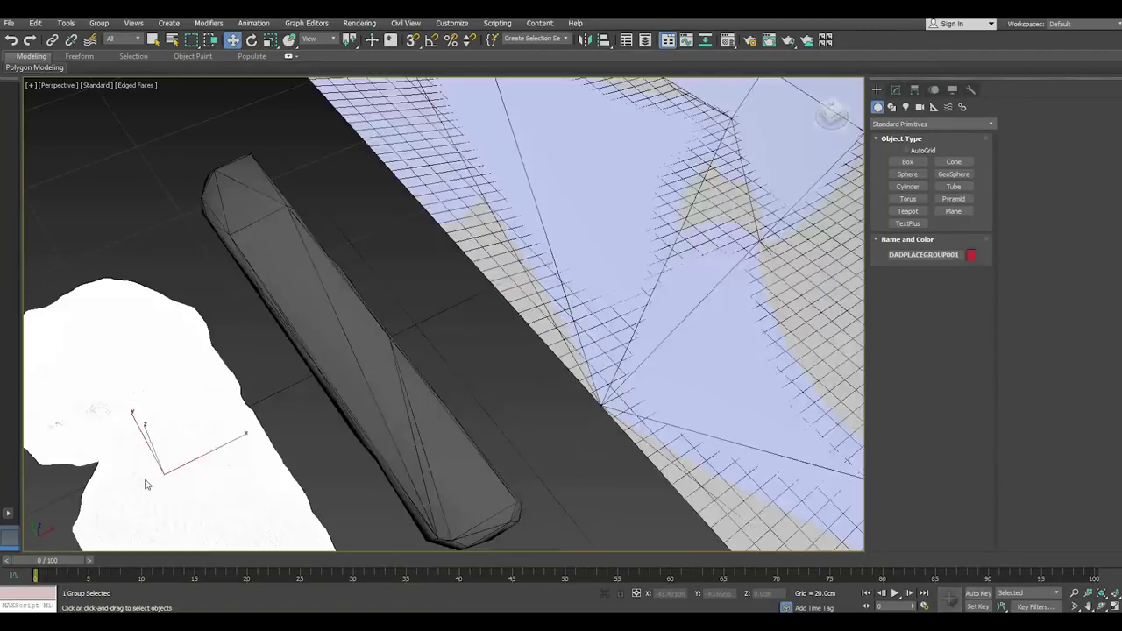
scroll(144, 478, down, 5)
middle_drag(321, 337, 300, 354)
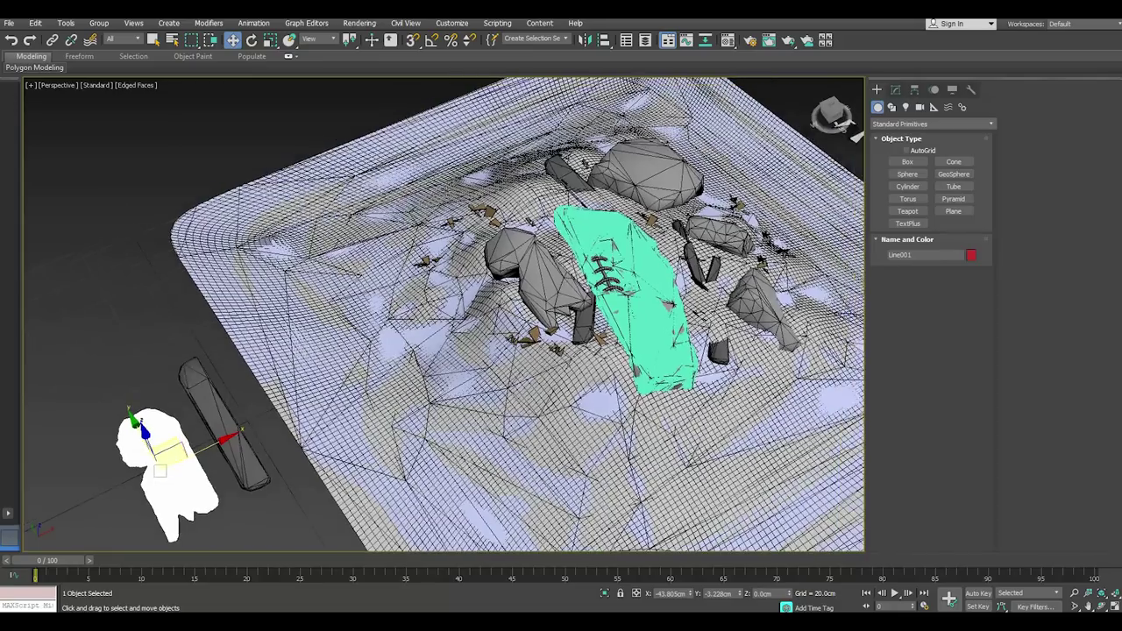
click(607, 40)
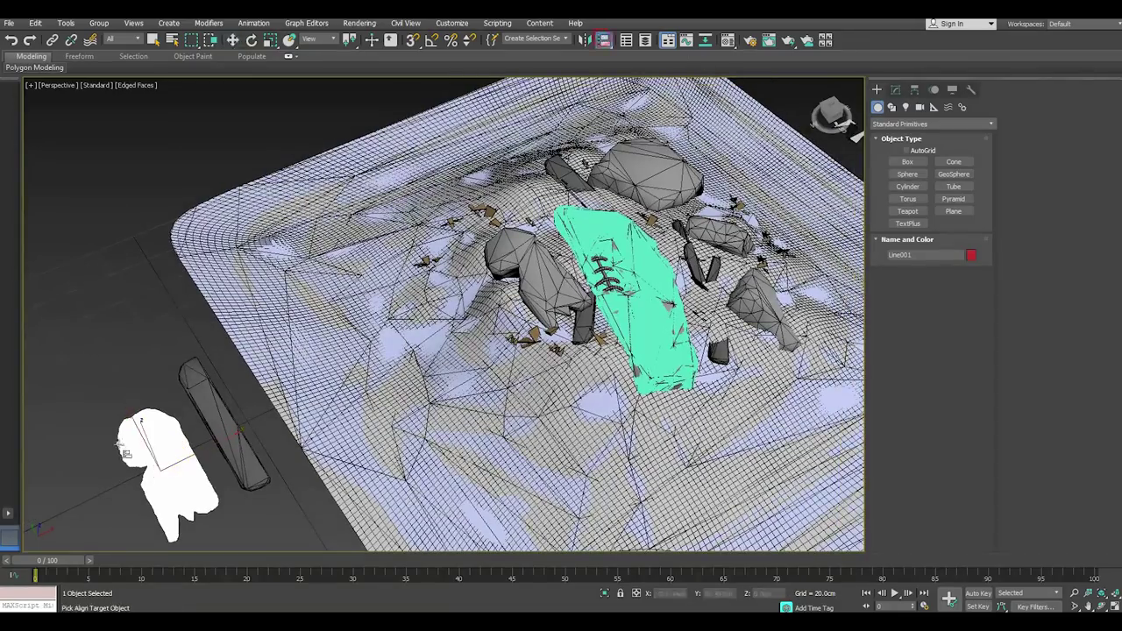
click(534, 269)
click(249, 216)
click(293, 217)
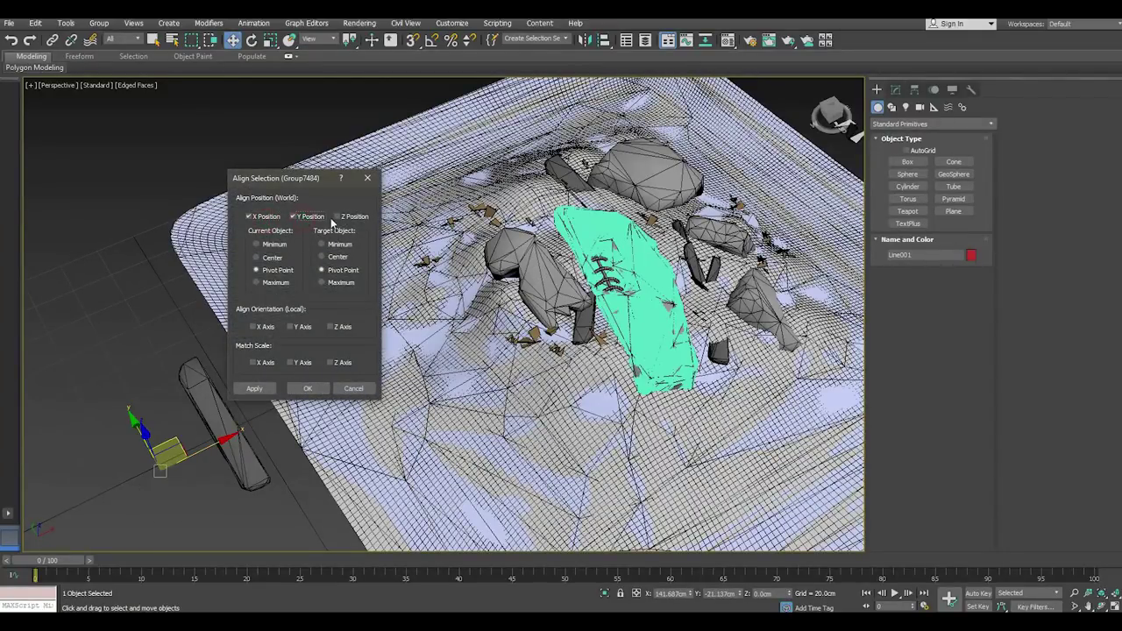
click(347, 218)
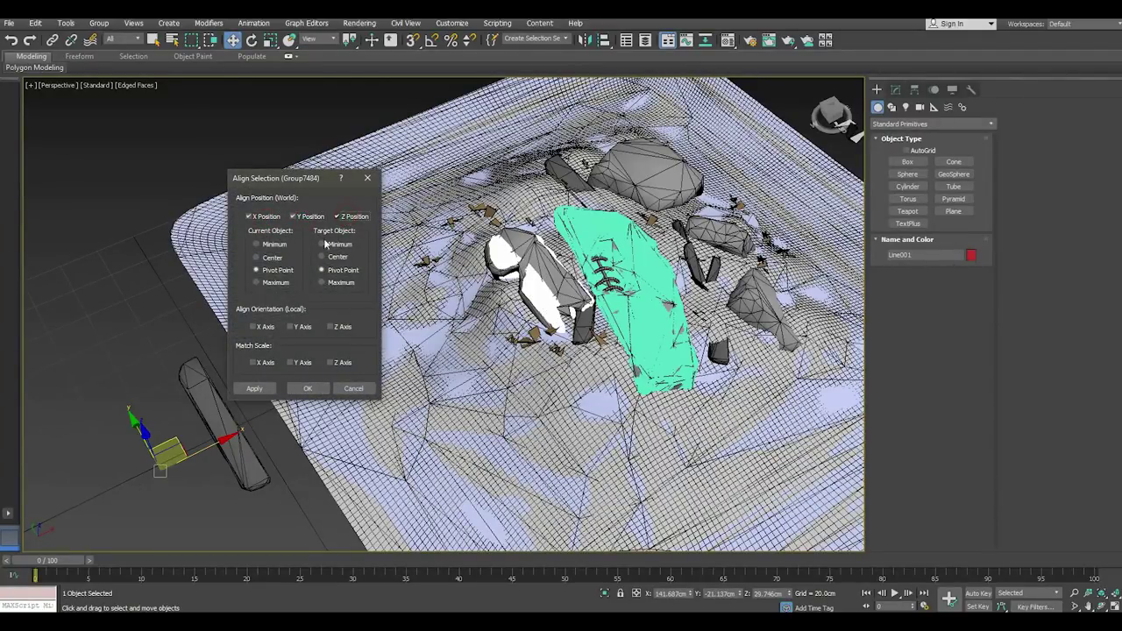
click(259, 330)
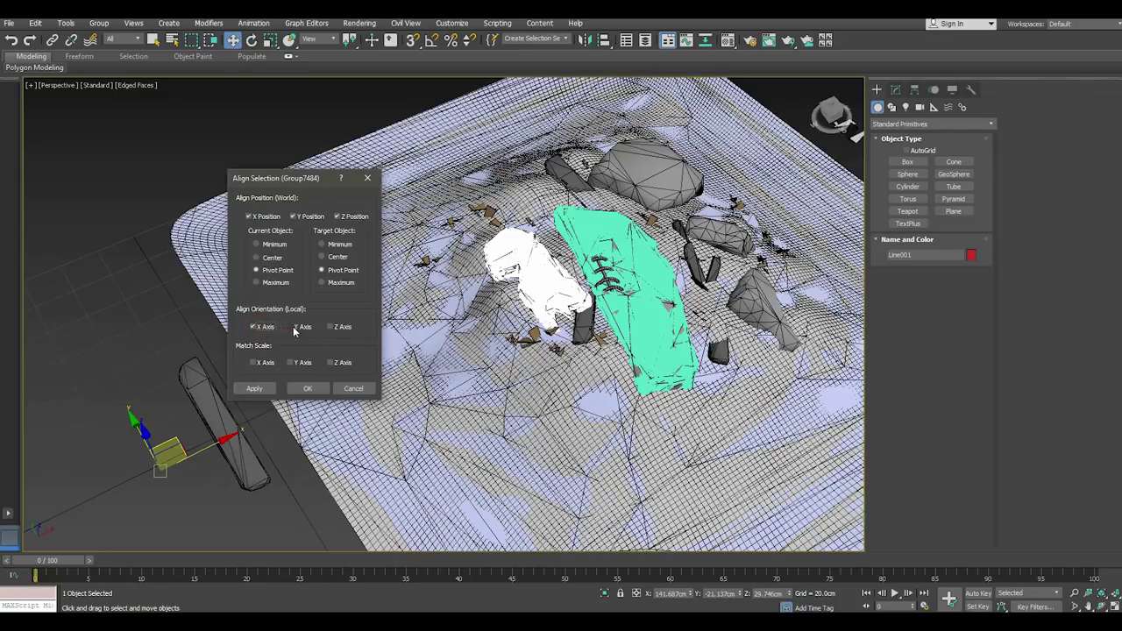
click(254, 388)
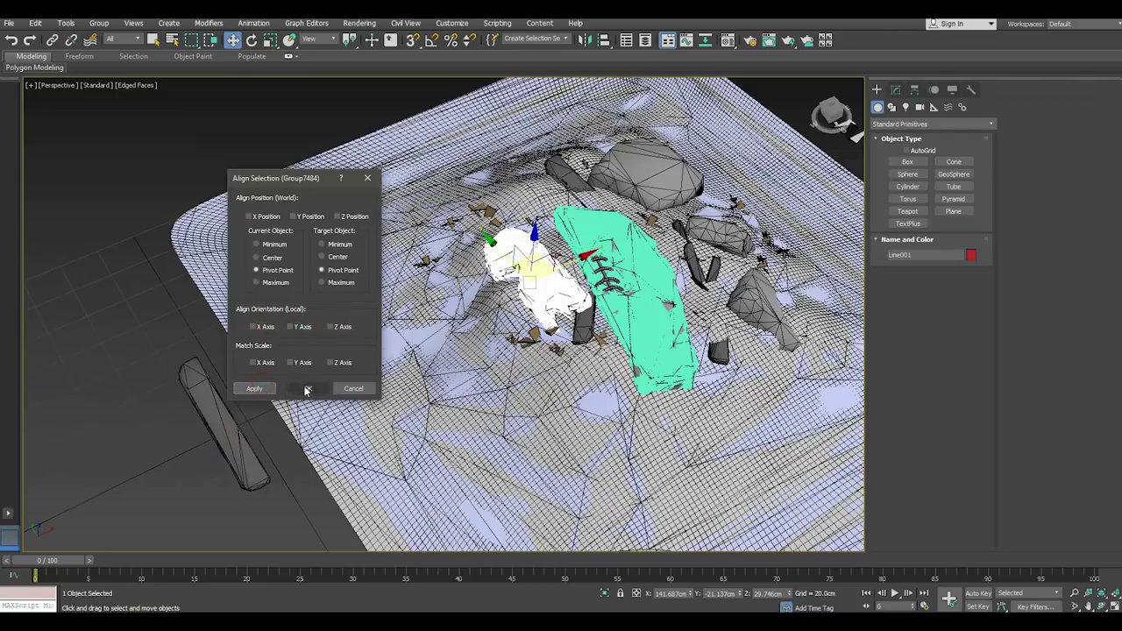
click(303, 388)
middle_drag(476, 362, 278, 475)
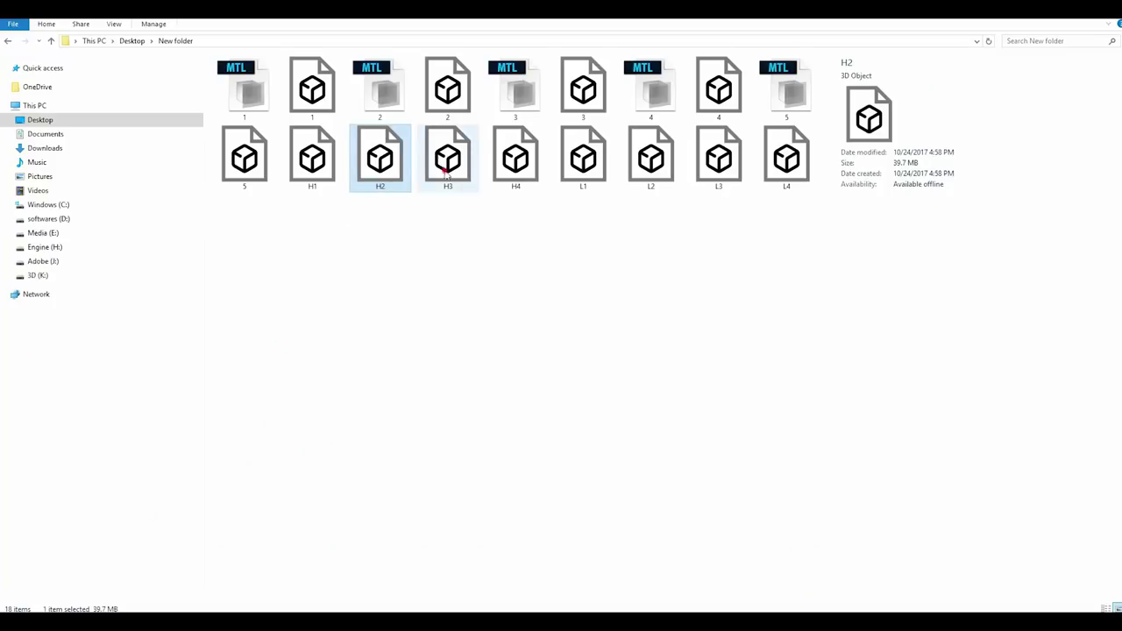
- Import the H3 scan mesh as Group43765 beside the terrain and save the scene
mouse_move(448, 158)
mouse_down()
mouse_move(330, 598)
mouse_move(88, 511)
mouse_up()
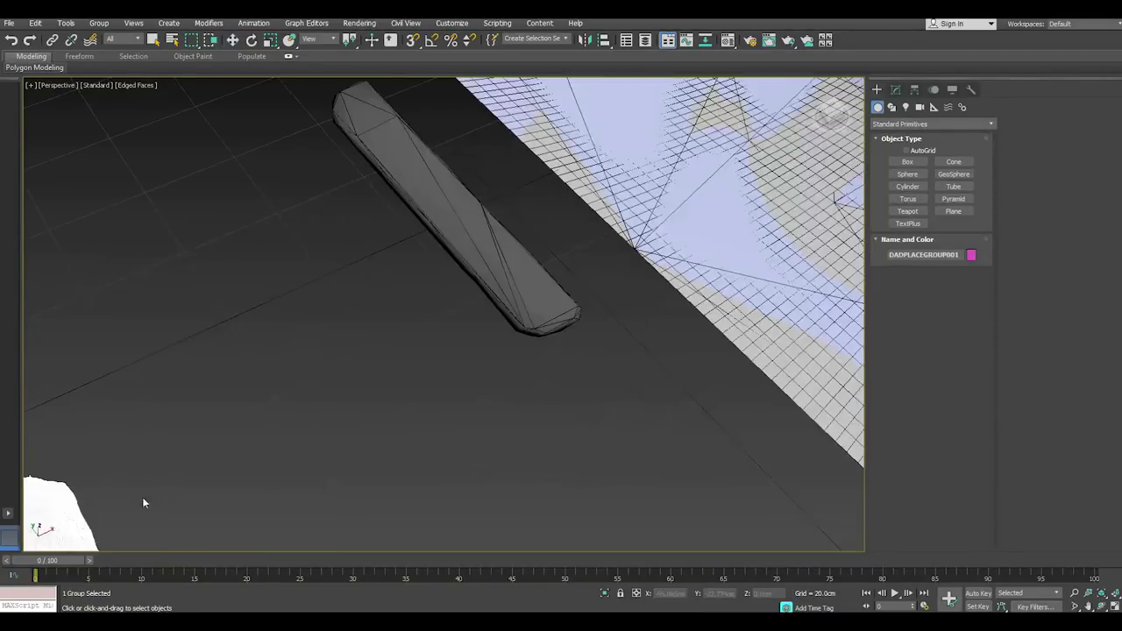
mouse_move(142, 497)
mouse_down()
mouse_move(376, 394)
mouse_move(367, 371)
mouse_up()
click(11, 22)
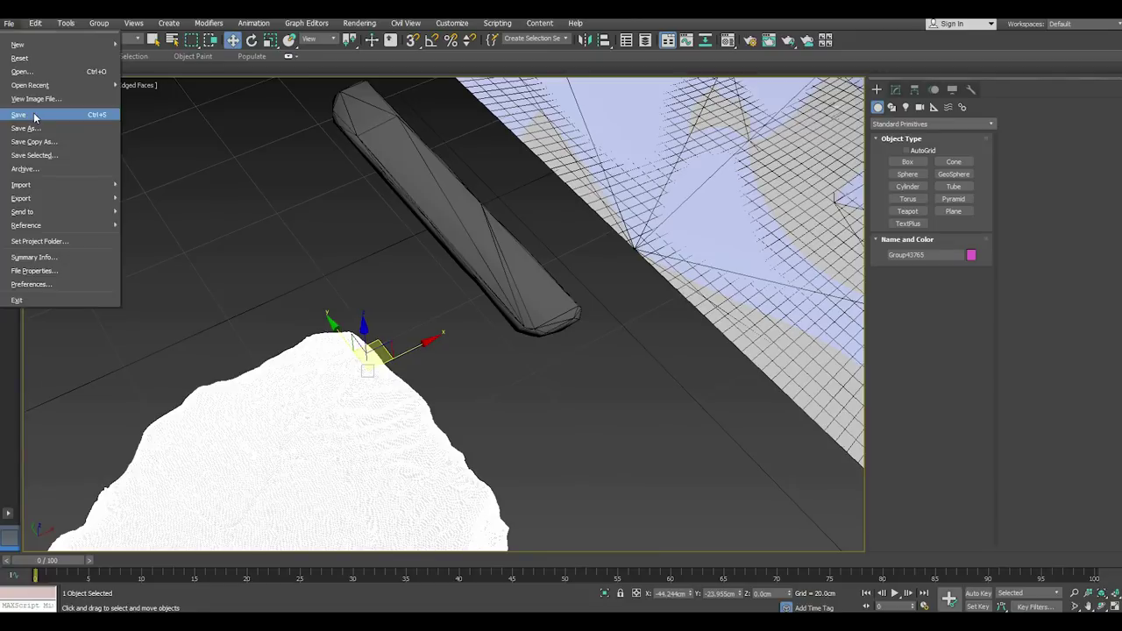
click(35, 114)
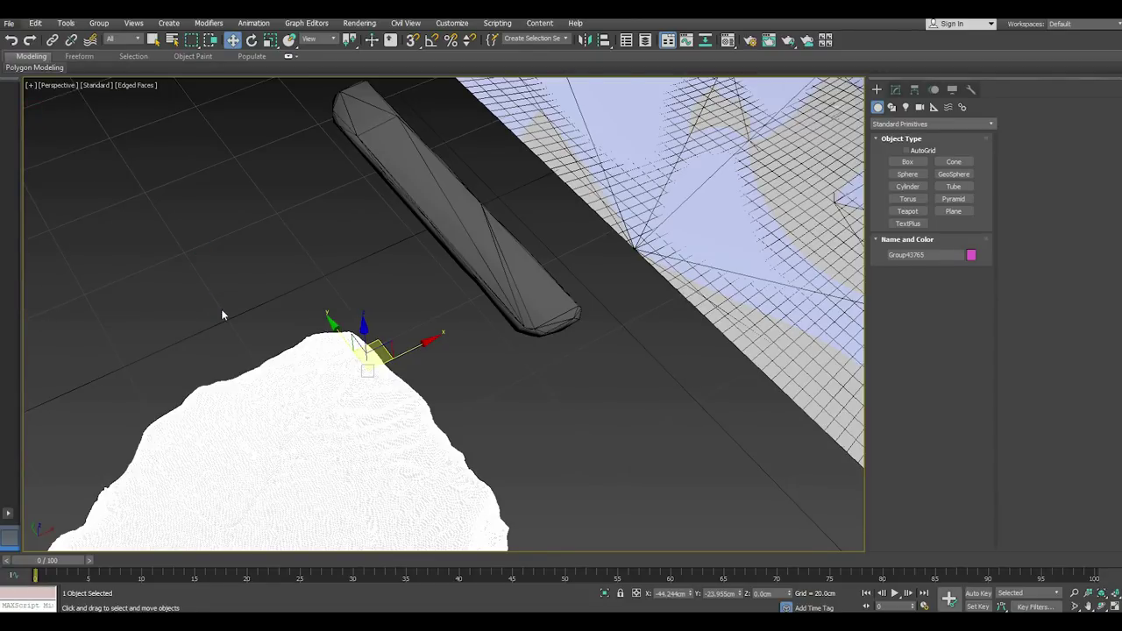
scroll(221, 308, down, 5)
- Align the H3 scan centre-to-centre onto the large grey rock, matching position and X orientation
click(605, 43)
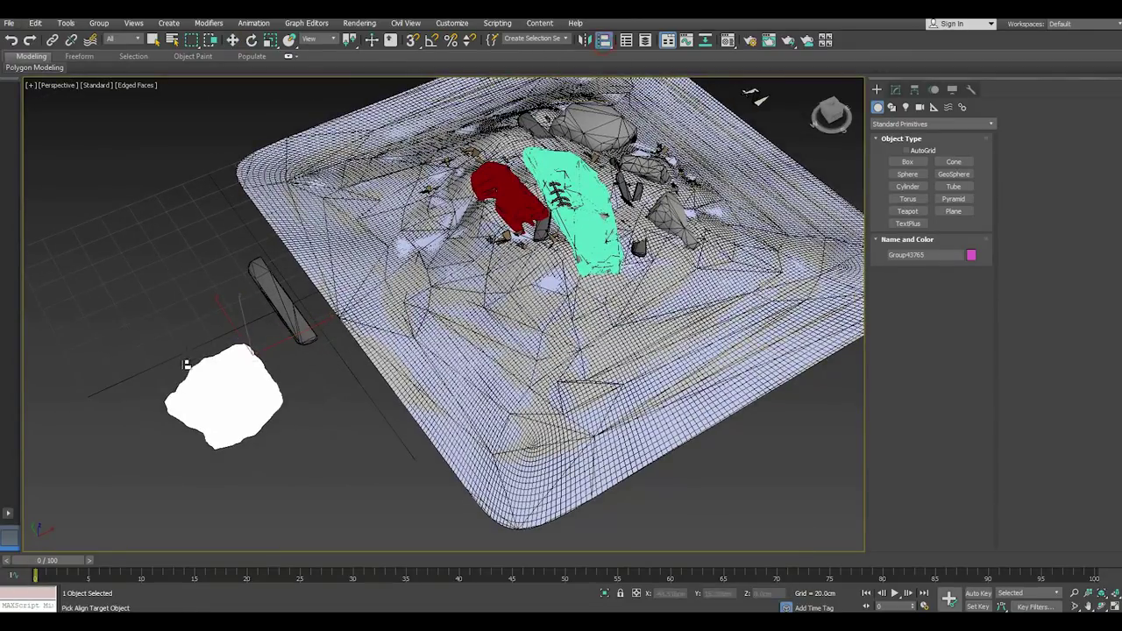
click(588, 127)
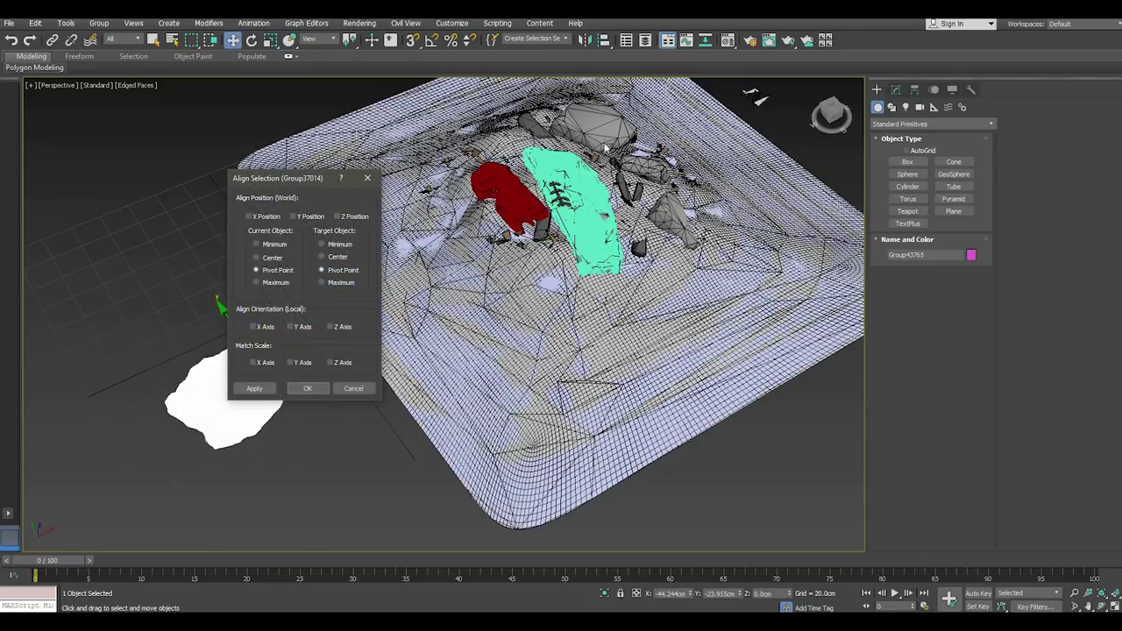
click(250, 217)
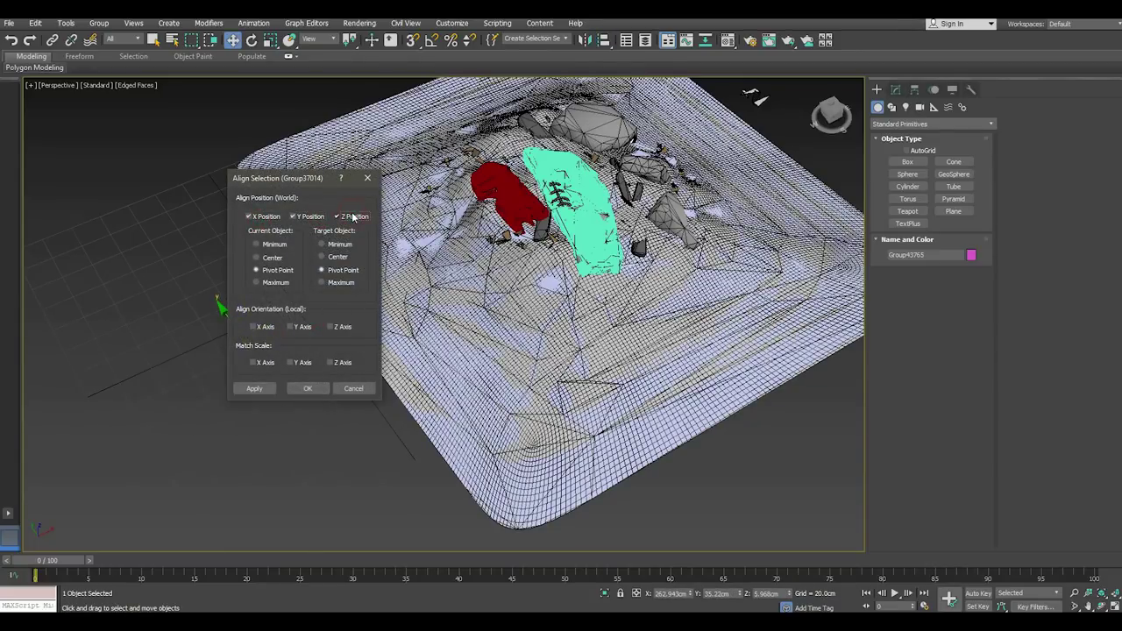
click(274, 259)
click(325, 257)
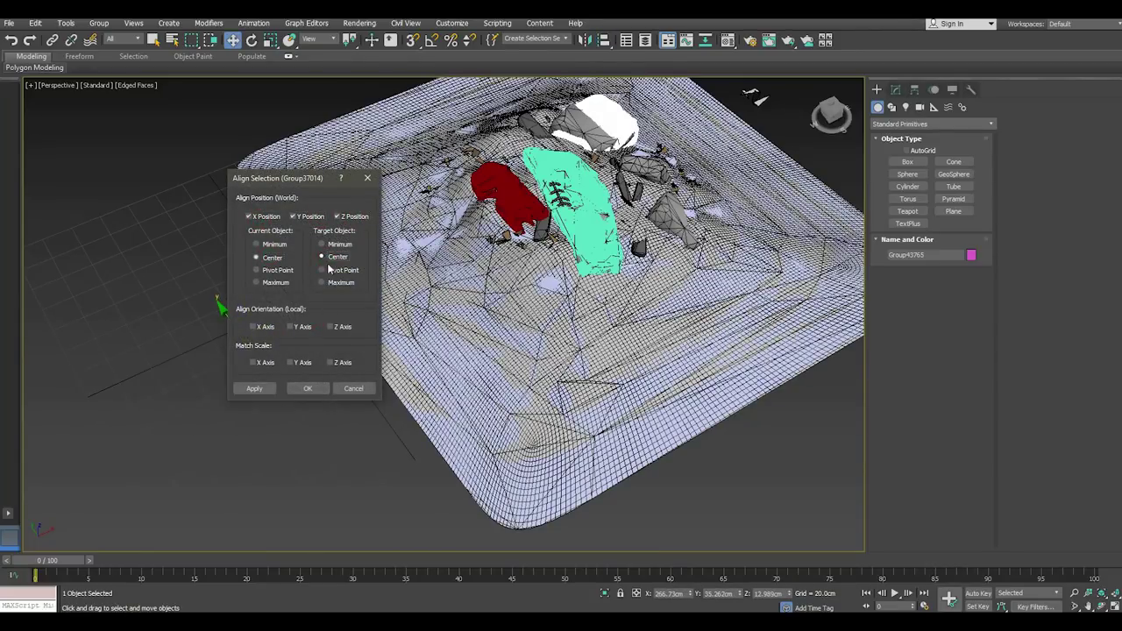
click(253, 326)
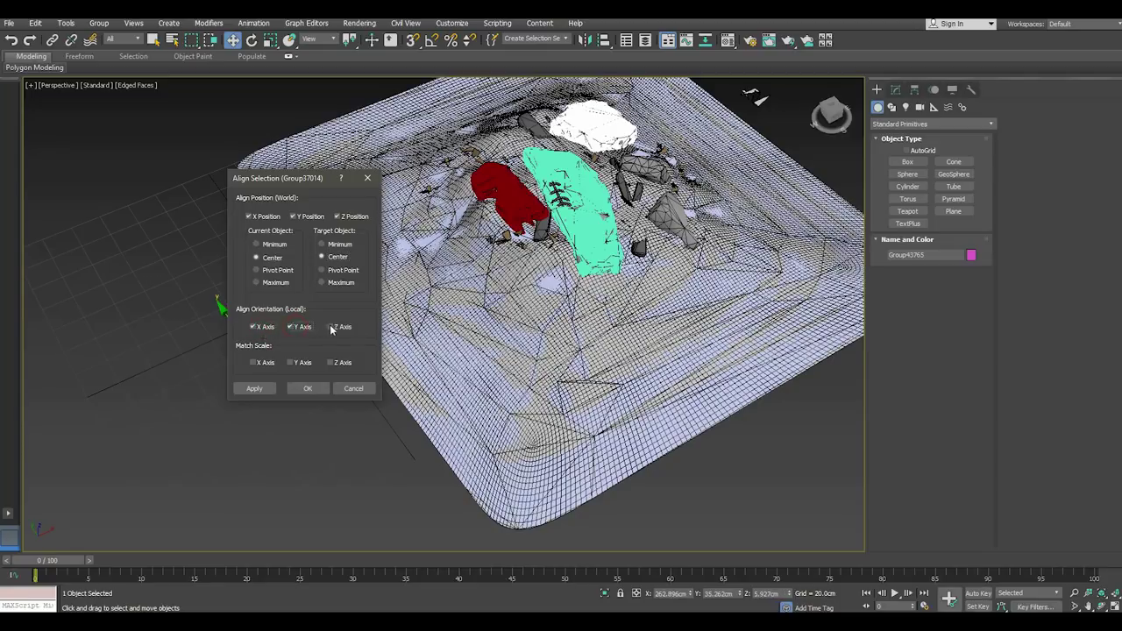
click(307, 389)
alt+middle_drag(307, 388, 421, 377)
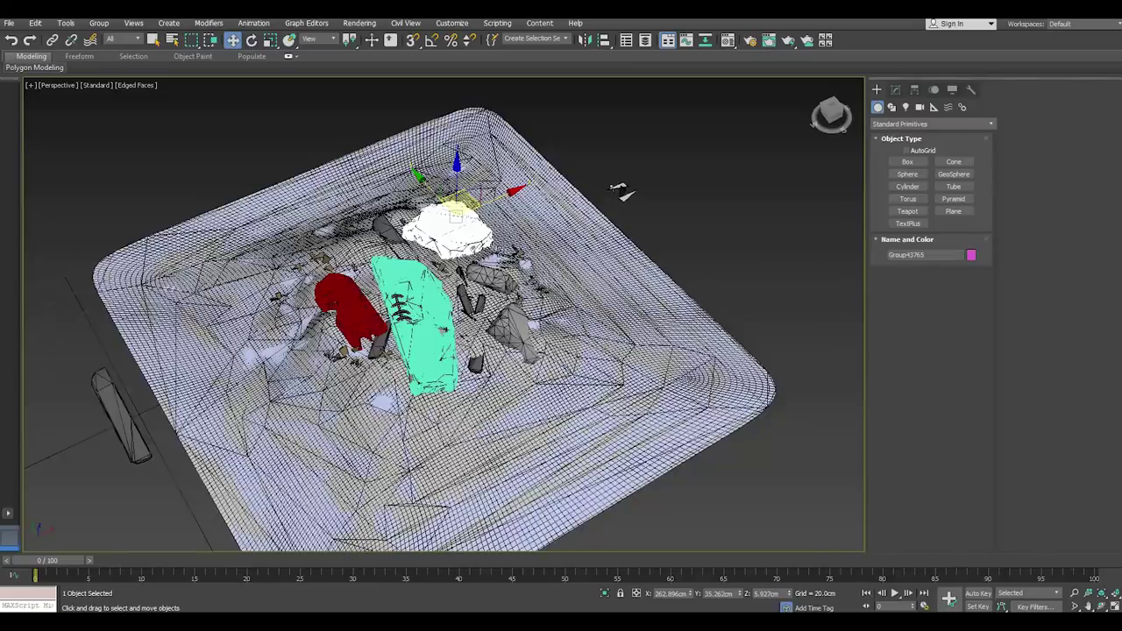
scroll(539, 225, up, 3)
click(706, 219)
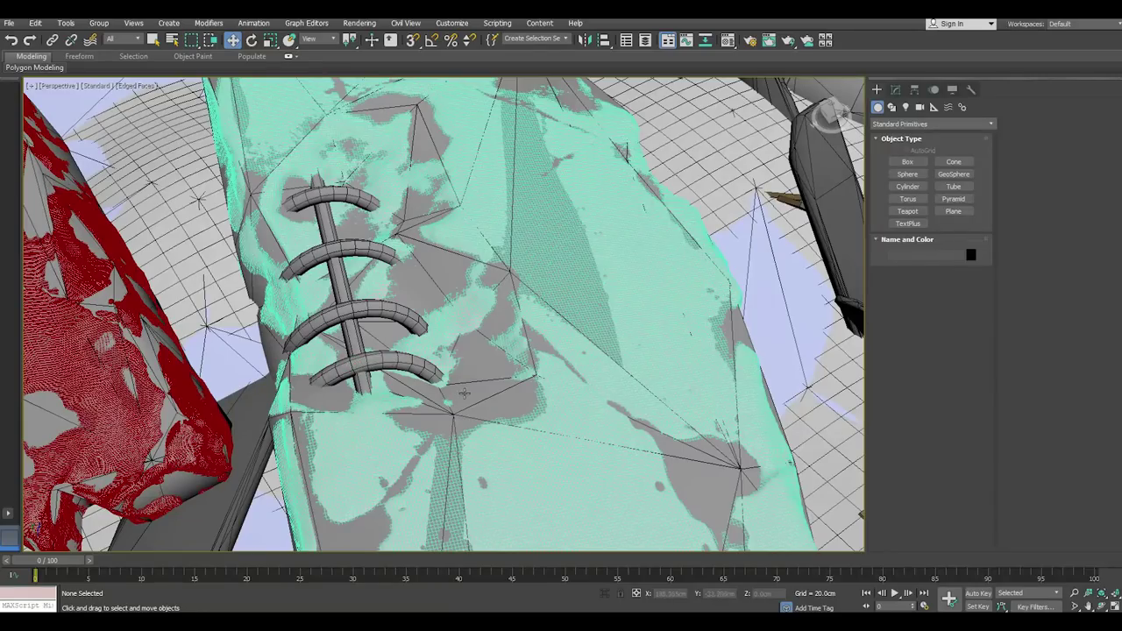
- Collapse the stitch mesh's modifier stack and attach the neighbouring piece into one mesh
click(361, 351)
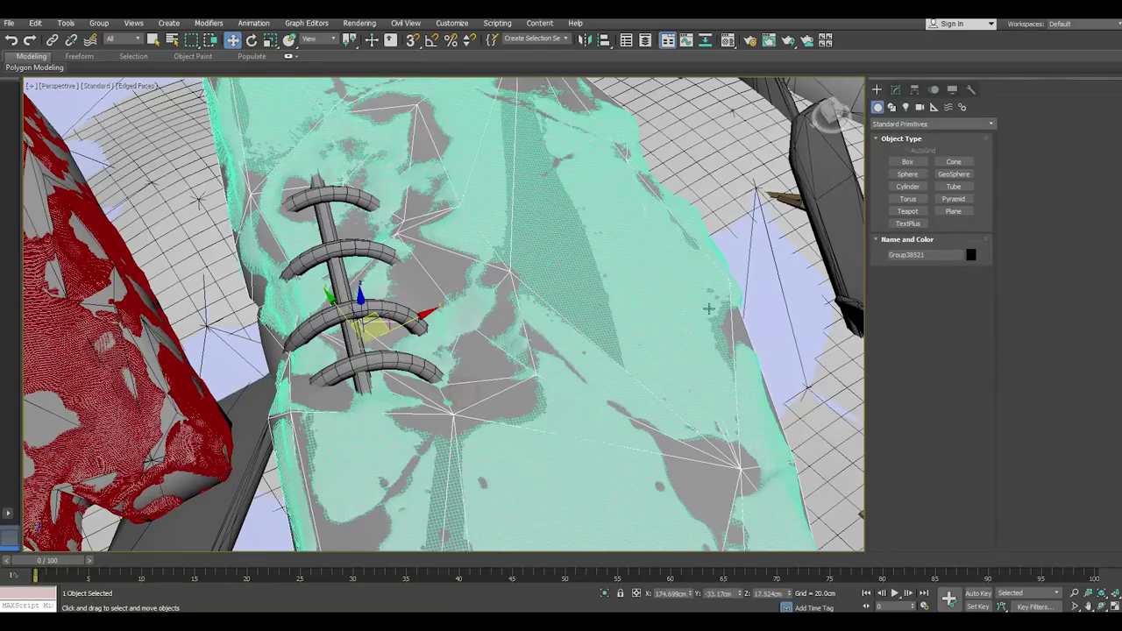
click(900, 92)
right_click(922, 142)
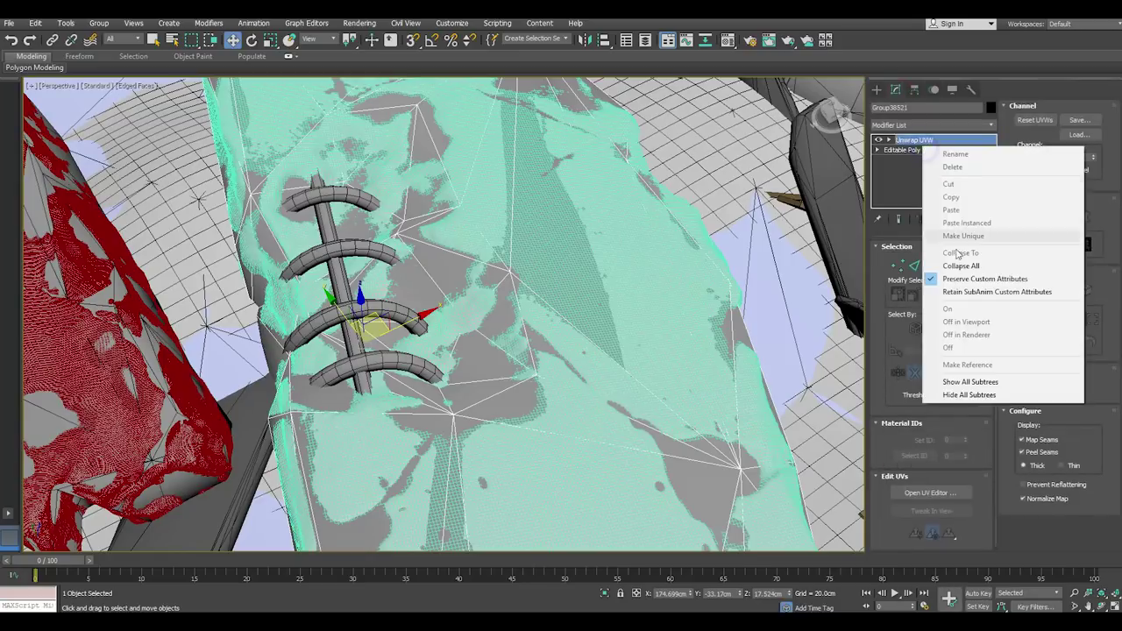
click(1035, 236)
click(1031, 193)
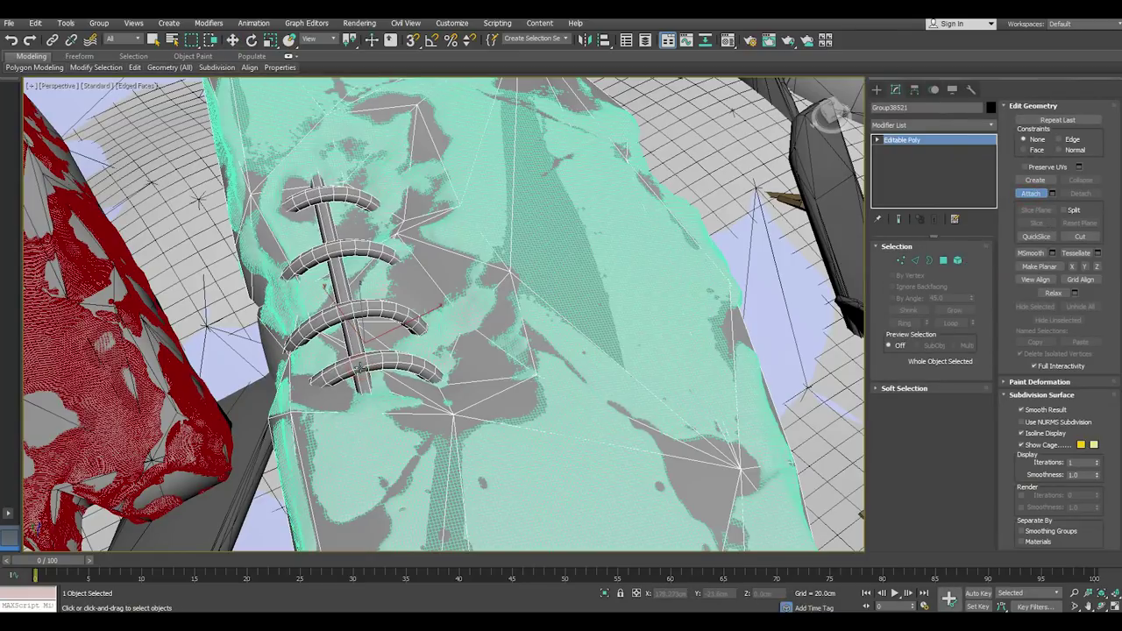
click(379, 331)
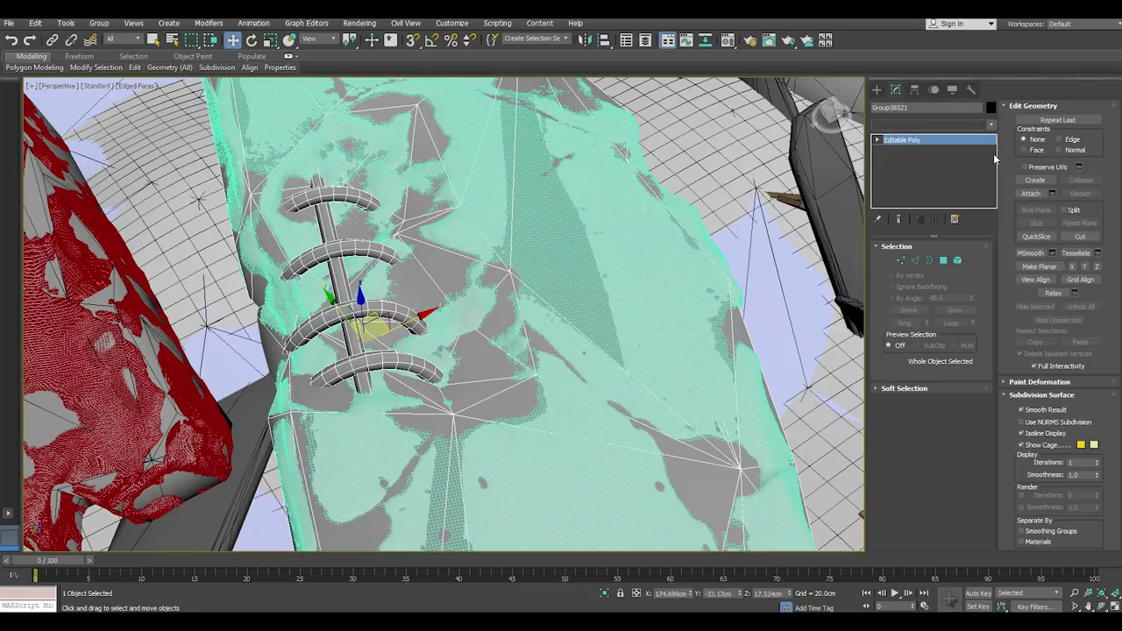
- Add Unwrap UVW, select all UV faces and pack the islands into the square
click(991, 125)
click(912, 461)
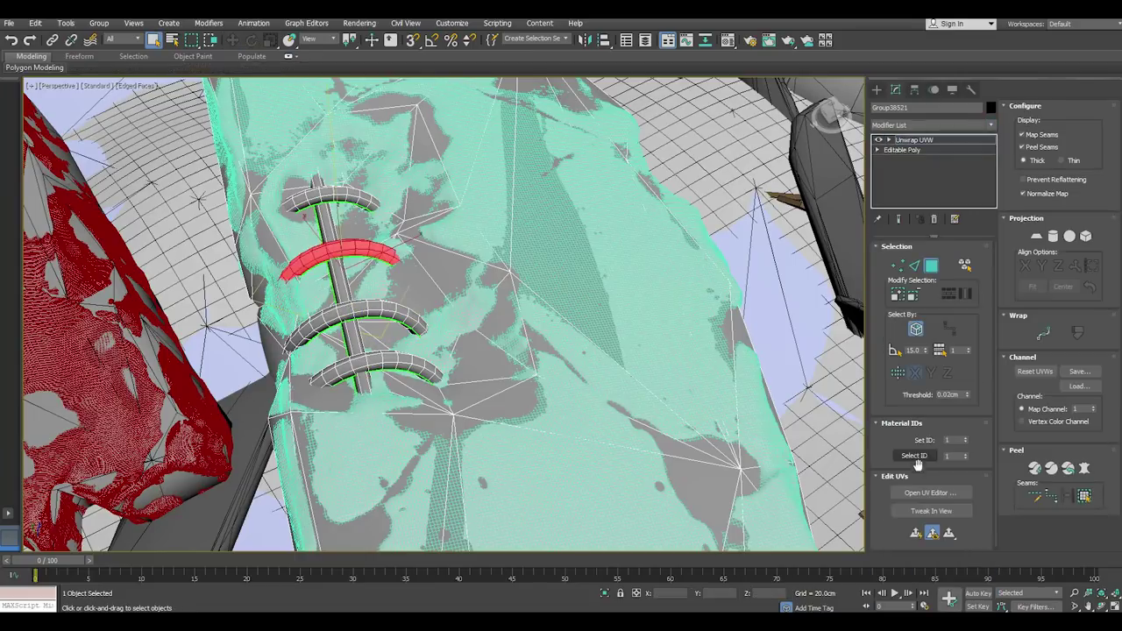
click(930, 492)
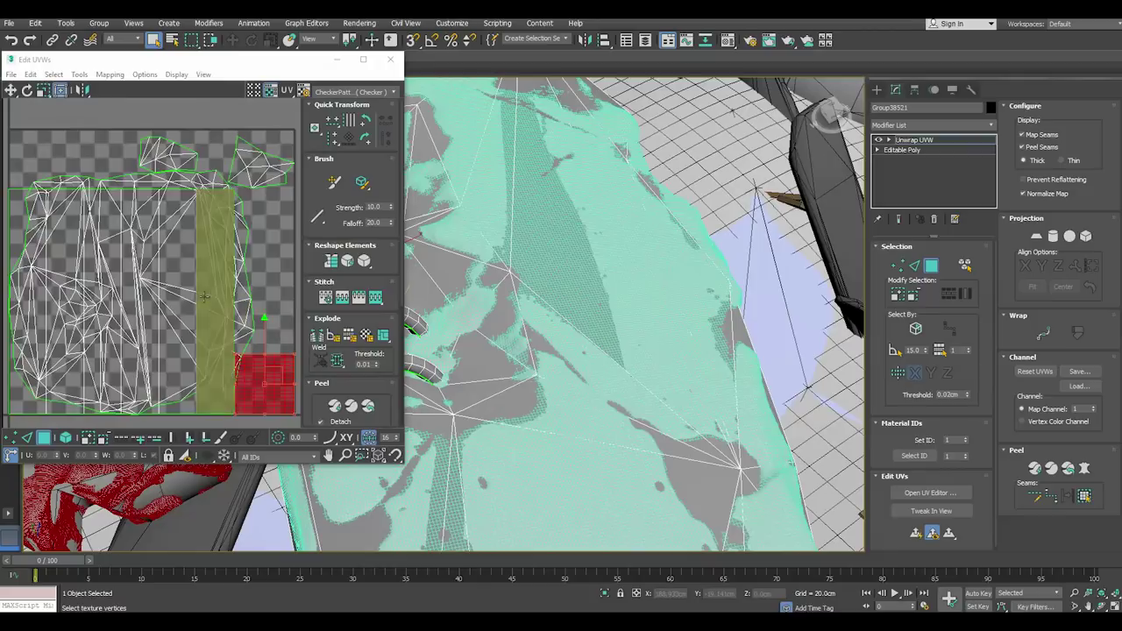
scroll(132, 255, down, 3)
click(125, 251)
key(ctrl+a)
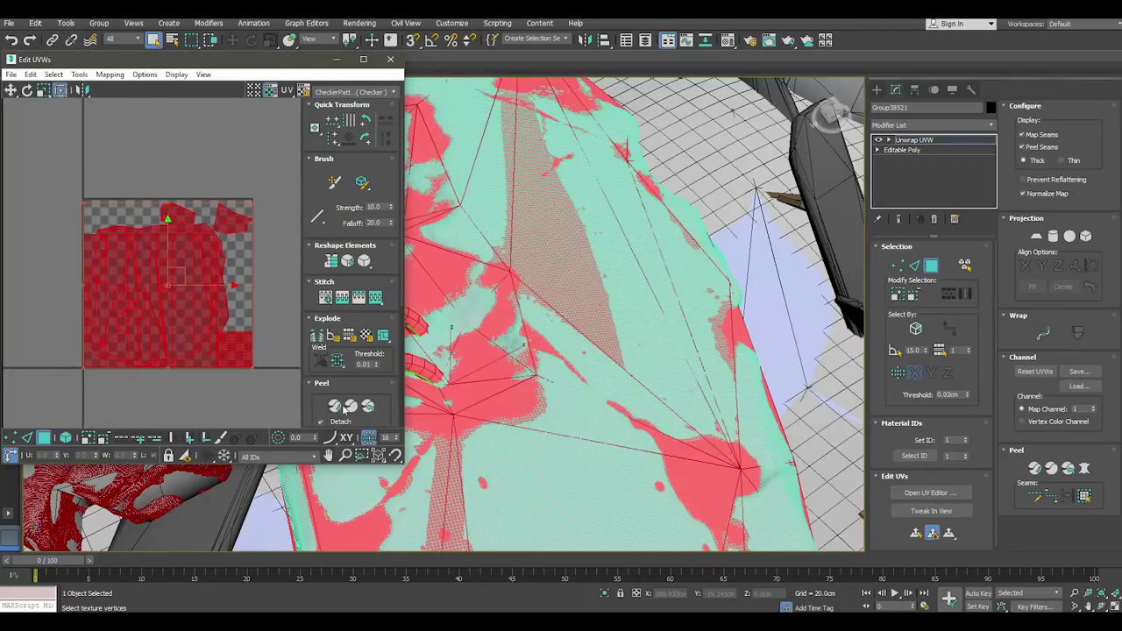
scroll(343, 412, down, 2)
scroll(343, 412, down, 1)
click(317, 396)
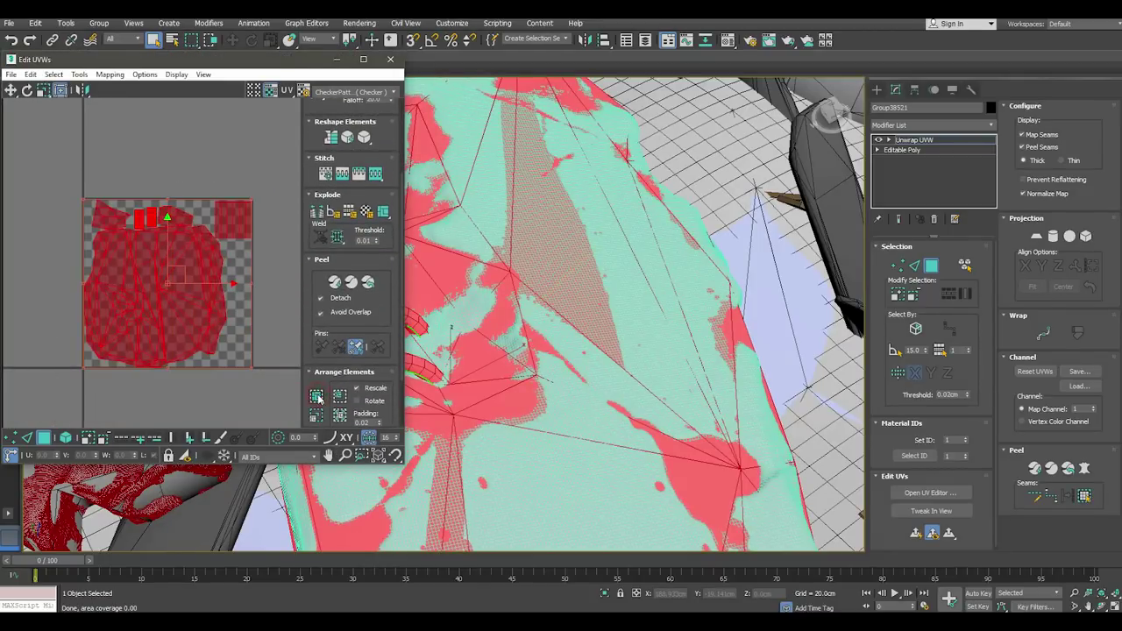
click(283, 312)
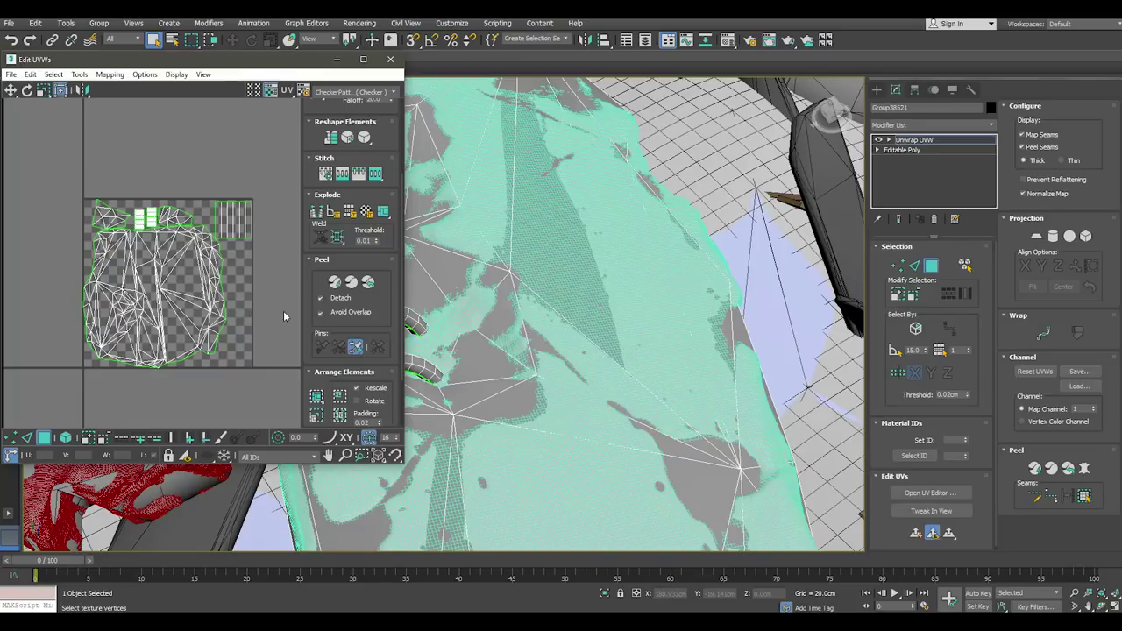
click(391, 60)
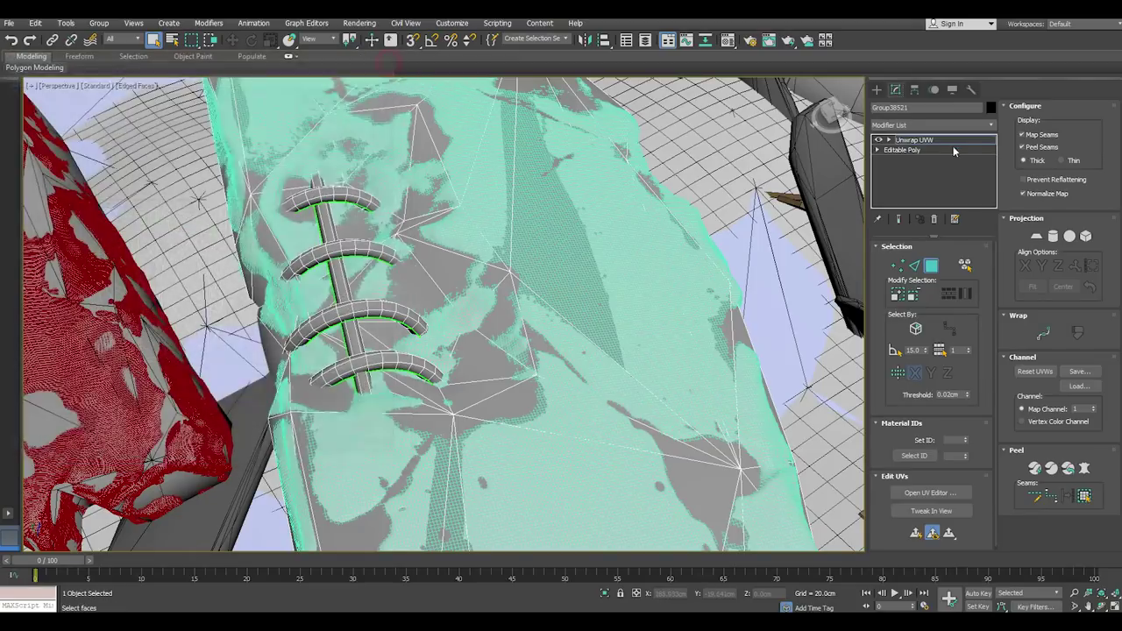
click(914, 140)
scroll(396, 358, down, 5)
- Clone the magenta scanned rock toward the shards with a Shift-move and save the scene
middle_drag(396, 358, 372, 396)
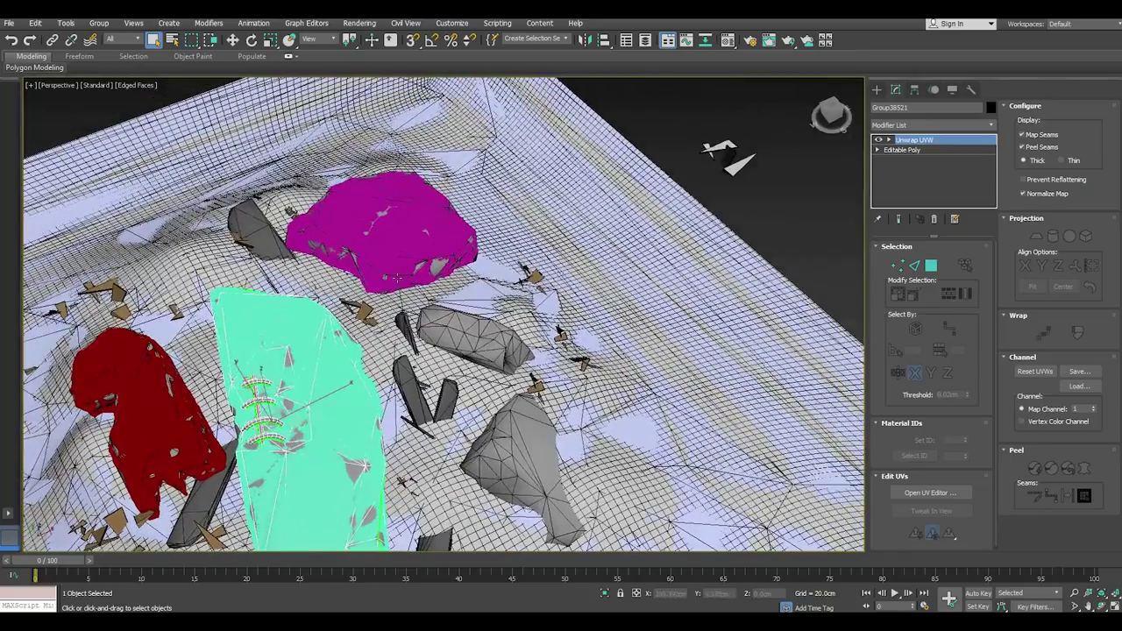
click(395, 258)
key(w)
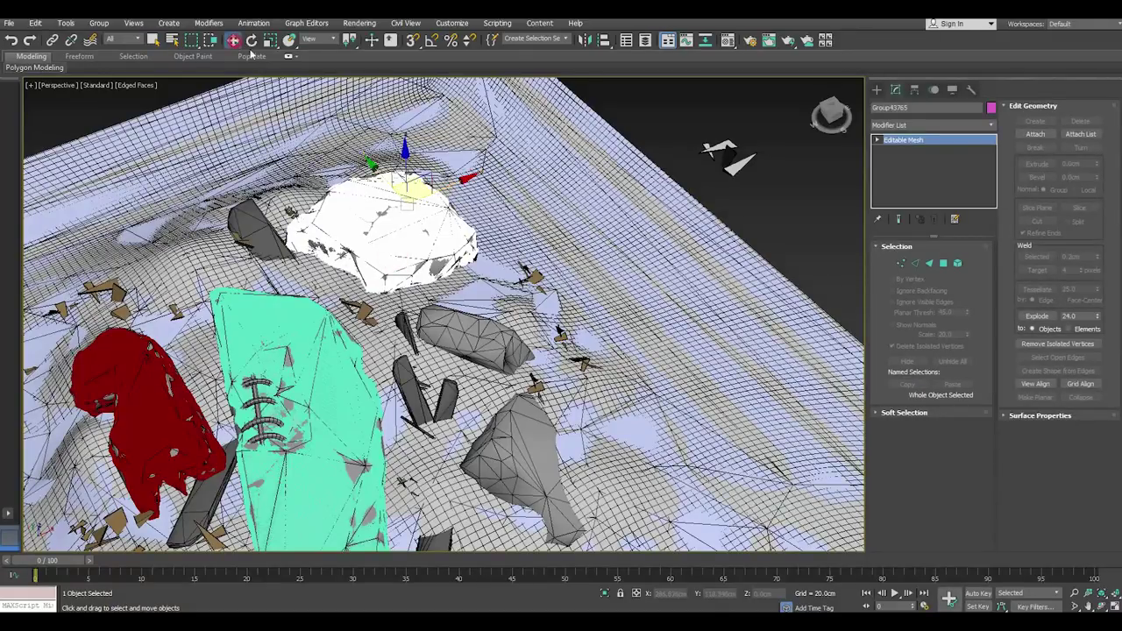
mouse_move(443, 180)
shift+mouse_down()
mouse_move(638, 132)
mouse_move(704, 97)
shift+mouse_up()
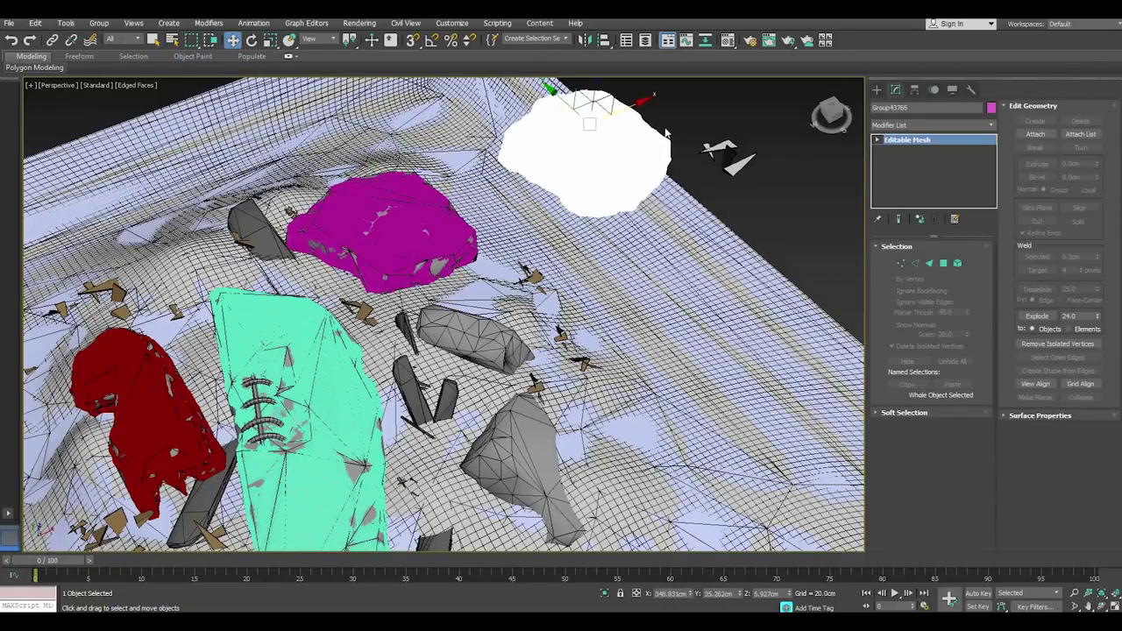
click(12, 39)
click(28, 40)
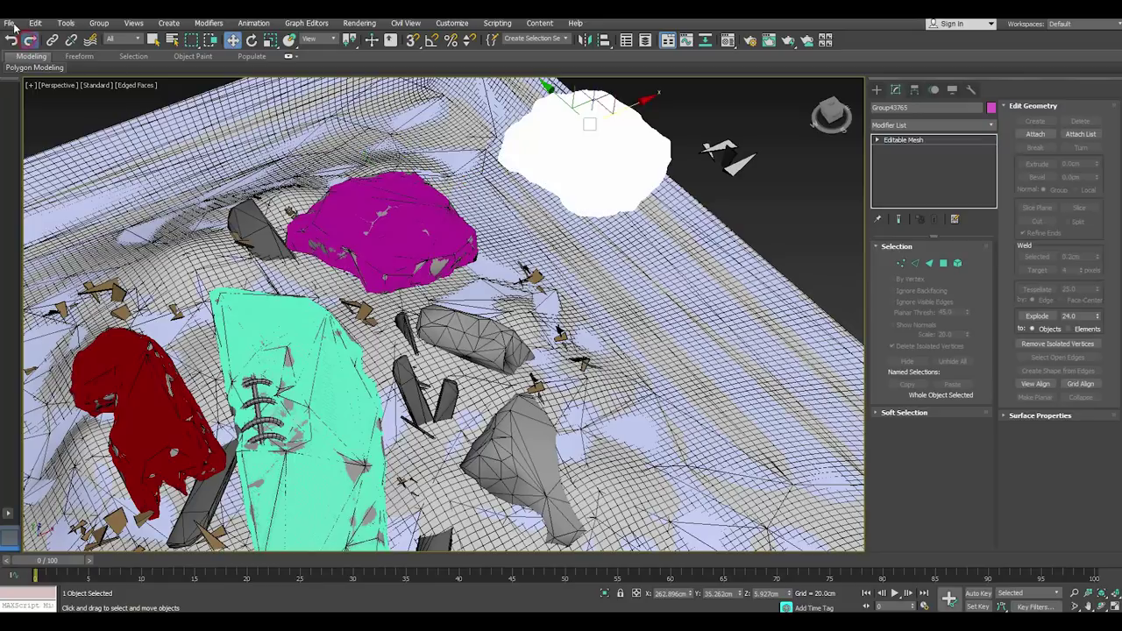
click(9, 22)
click(37, 110)
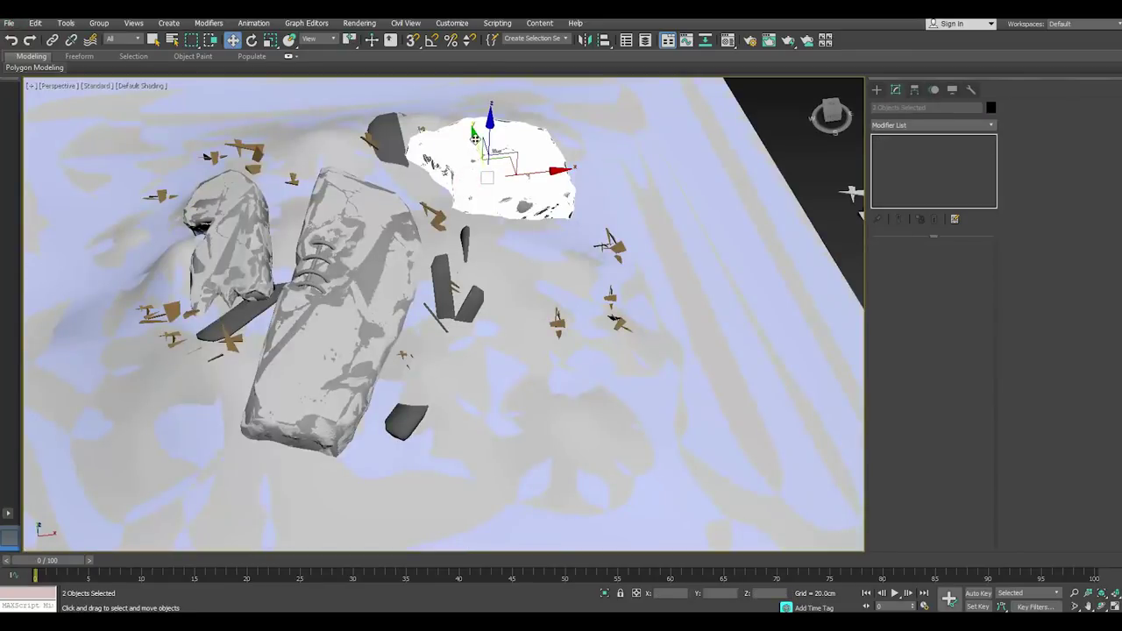
drag(493, 156, 529, 268)
key(Return)
- Tilt the copied rock about 35 degrees and shrink it uniformly
alt+middle_drag(529, 267, 491, 316)
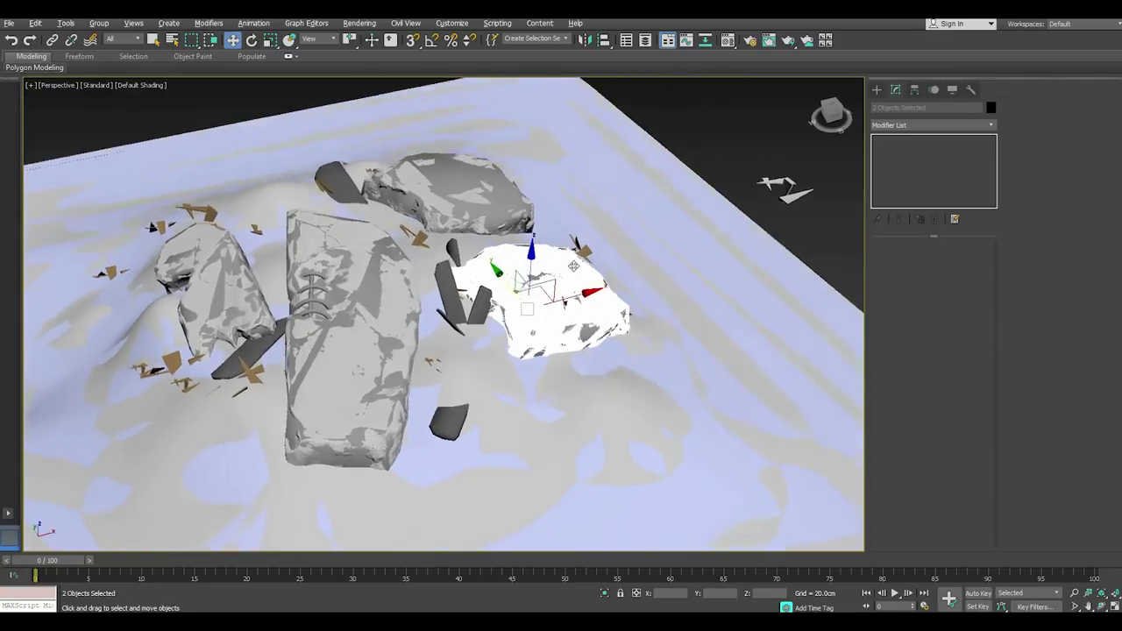
click(251, 40)
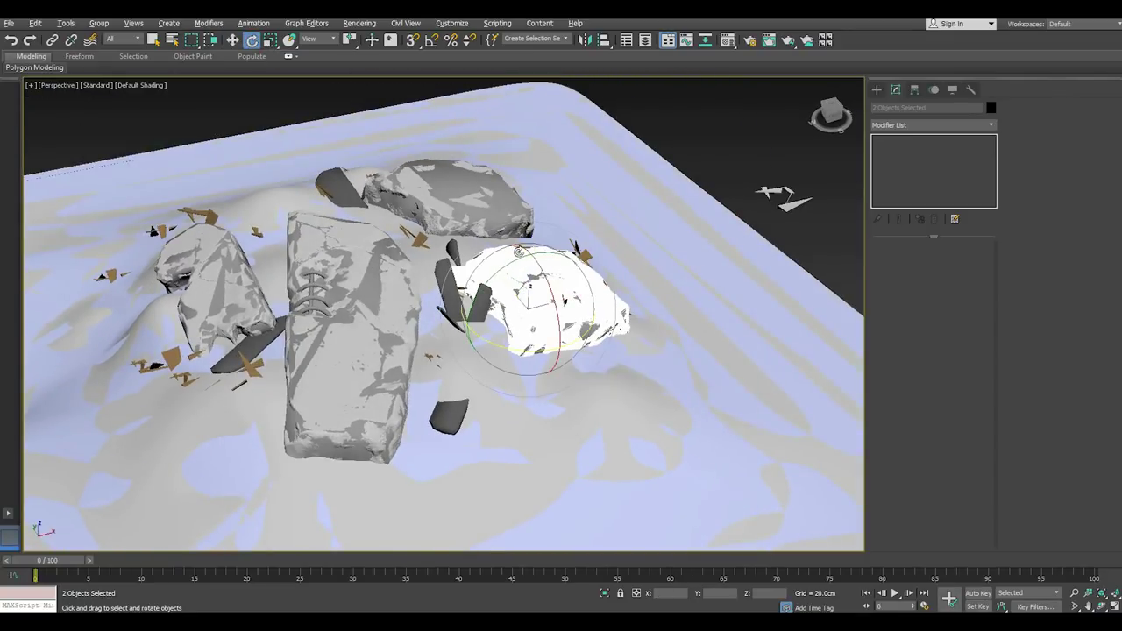
scroll(513, 284, up, 2)
drag(513, 283, 548, 269)
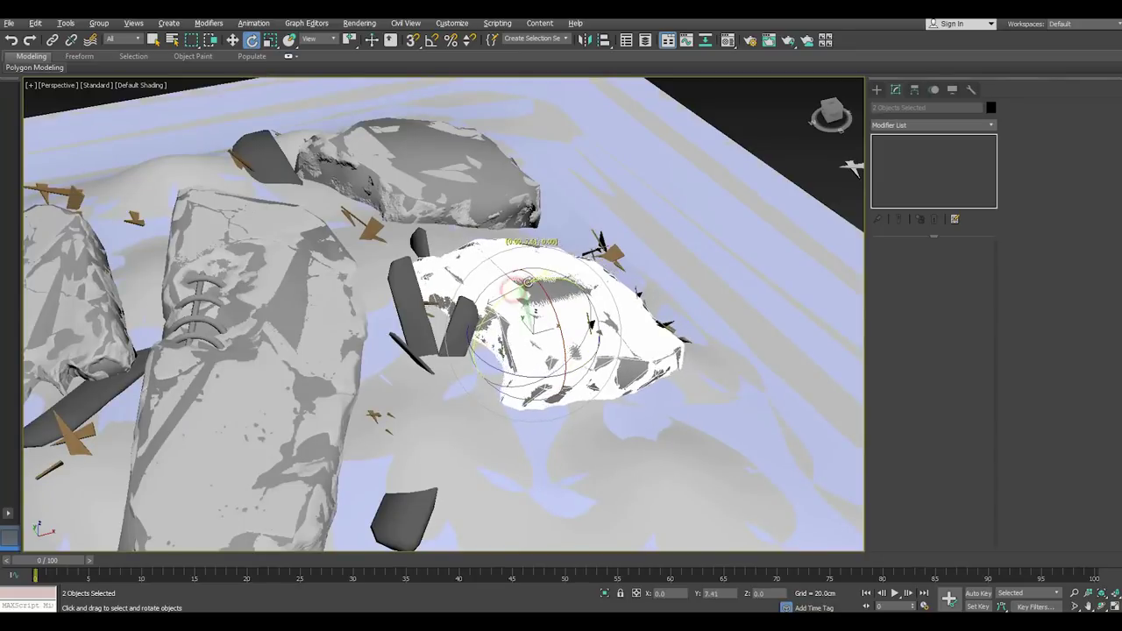
click(271, 40)
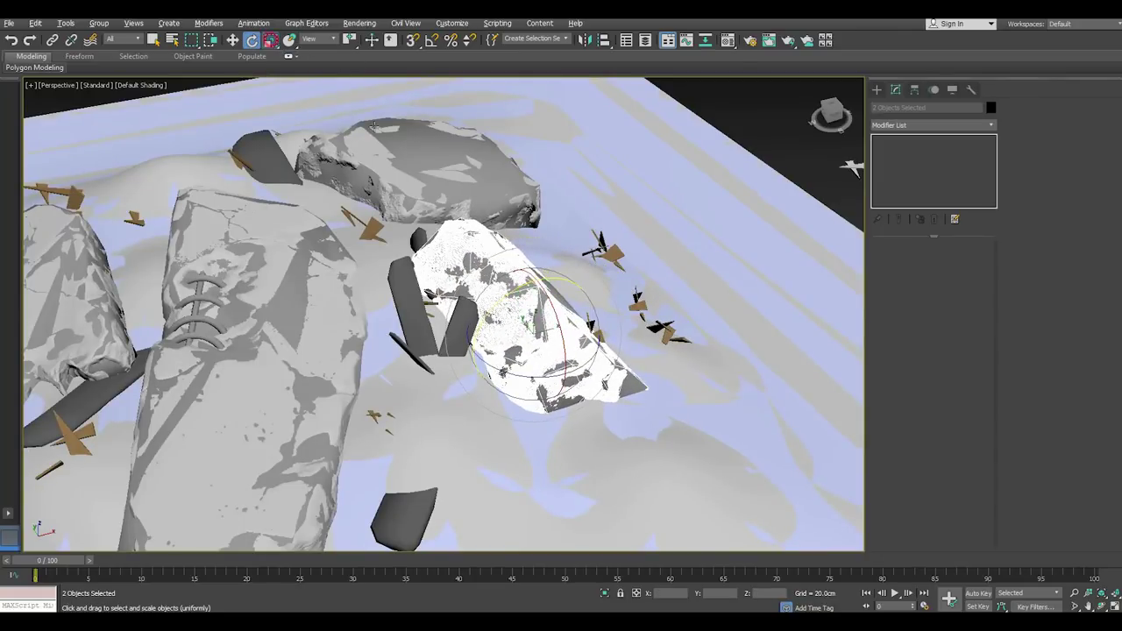
drag(531, 333, 531, 386)
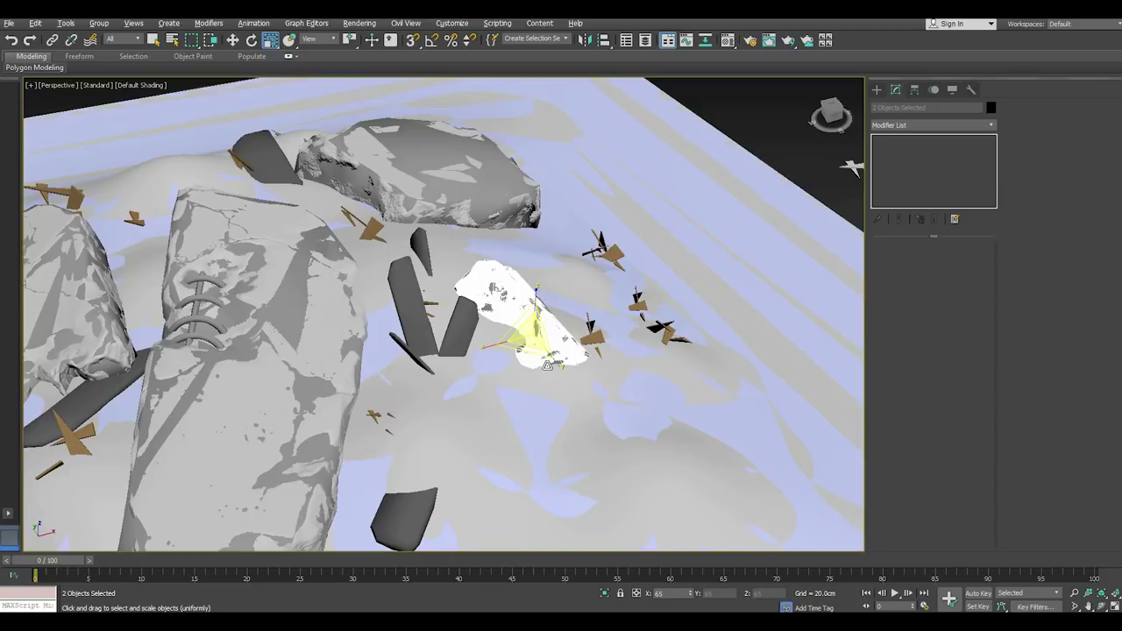
- Place a second copy lower right on the terrain and rotate it into position
click(232, 40)
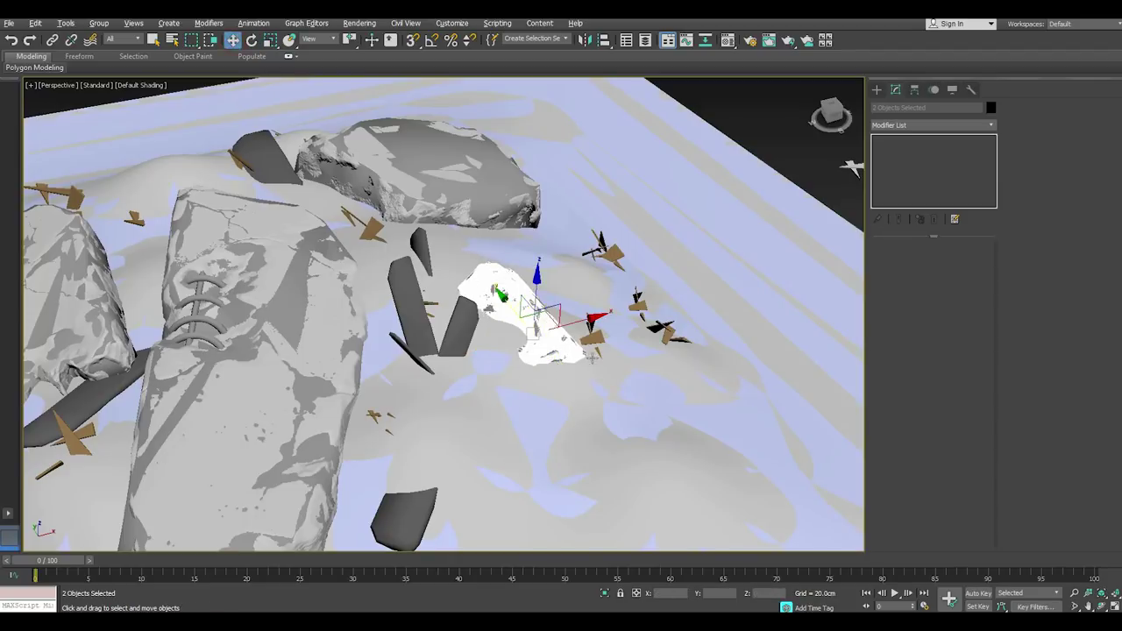
scroll(526, 289, down, 3)
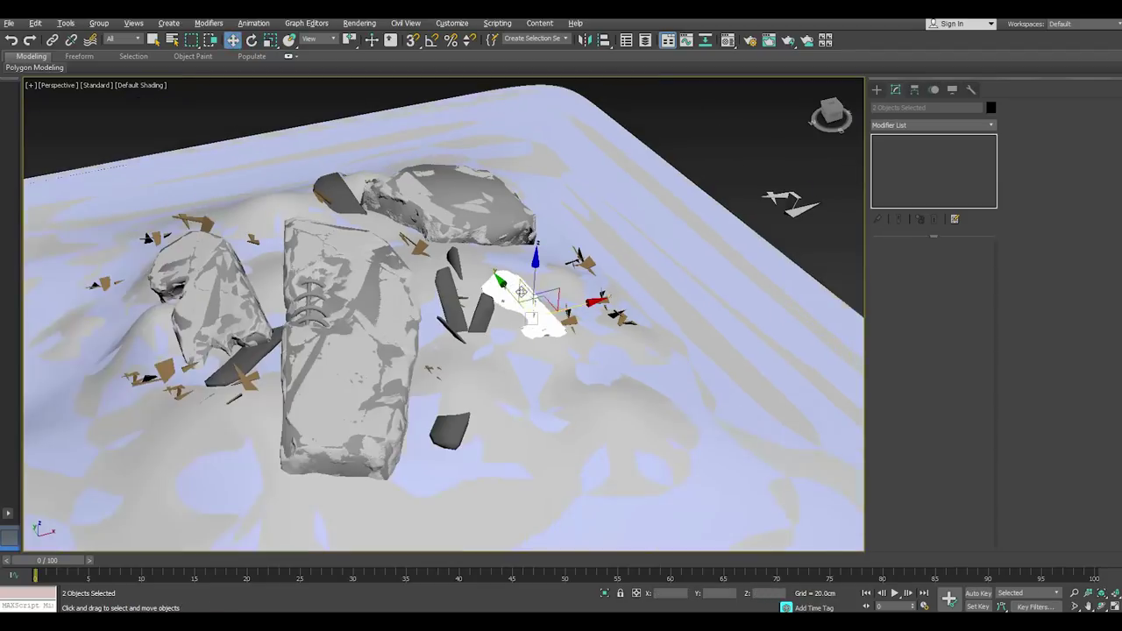
drag(531, 318, 578, 375)
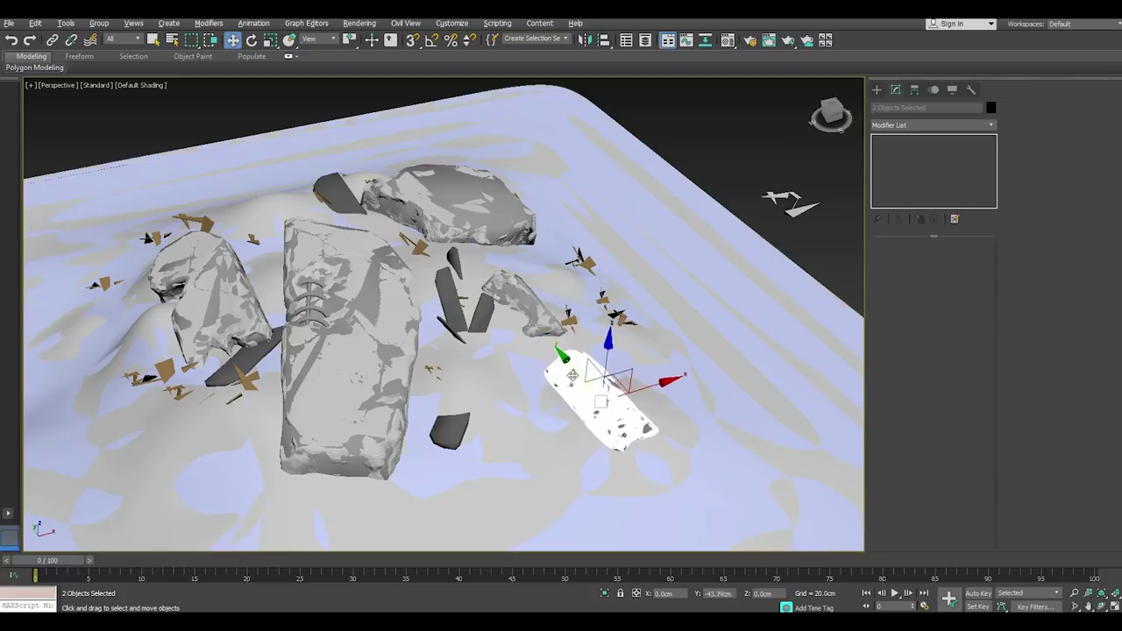
click(571, 367)
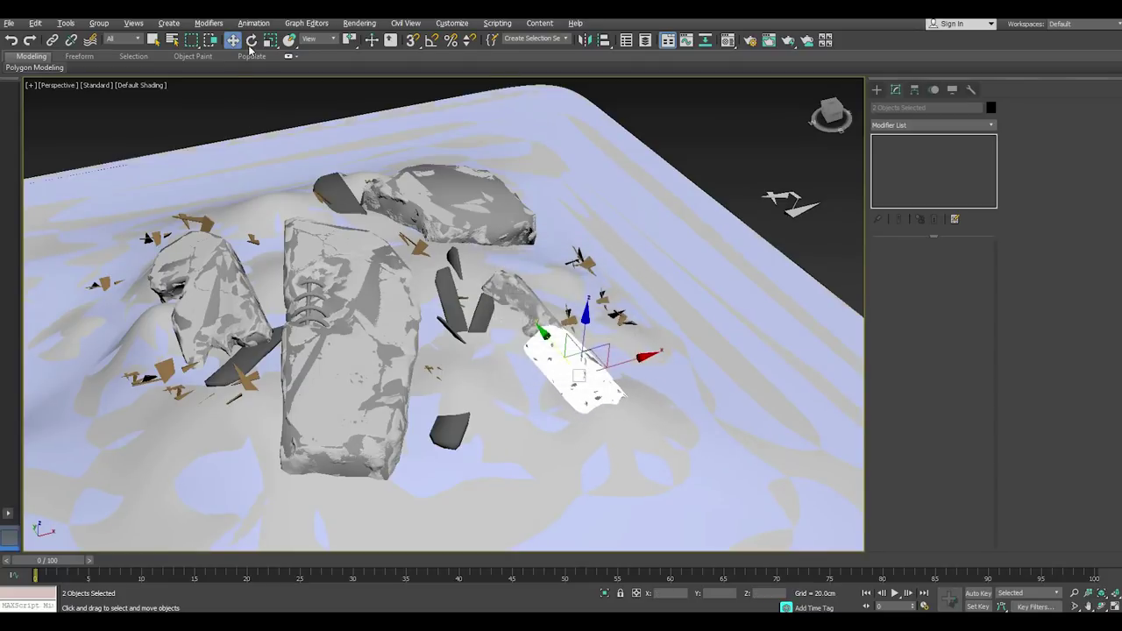
key(e)
drag(563, 411, 561, 377)
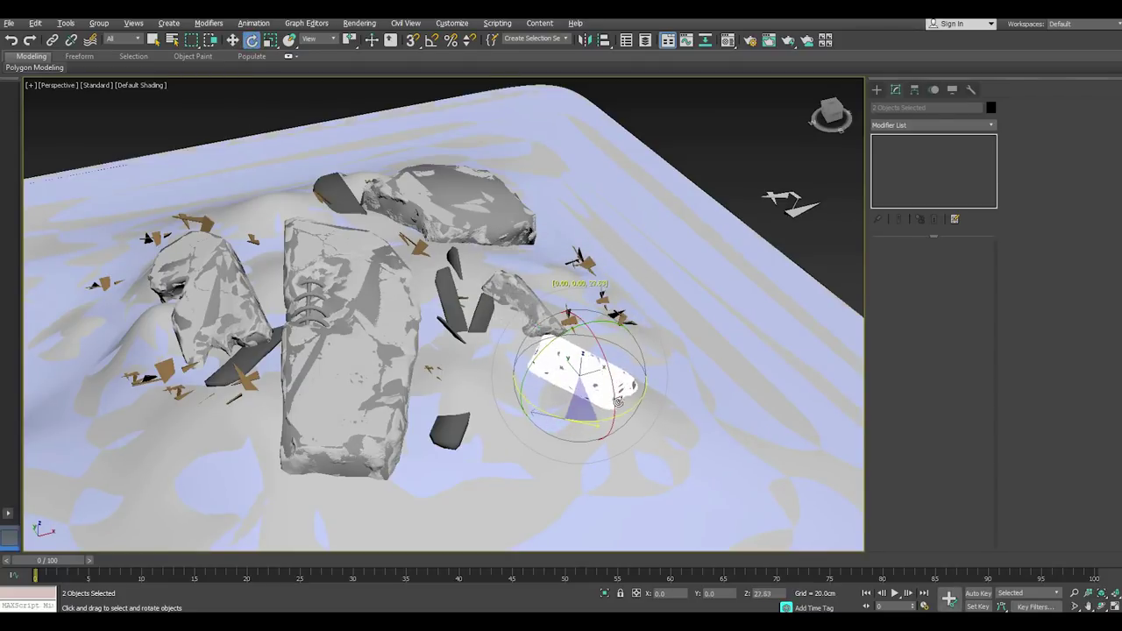
click(232, 41)
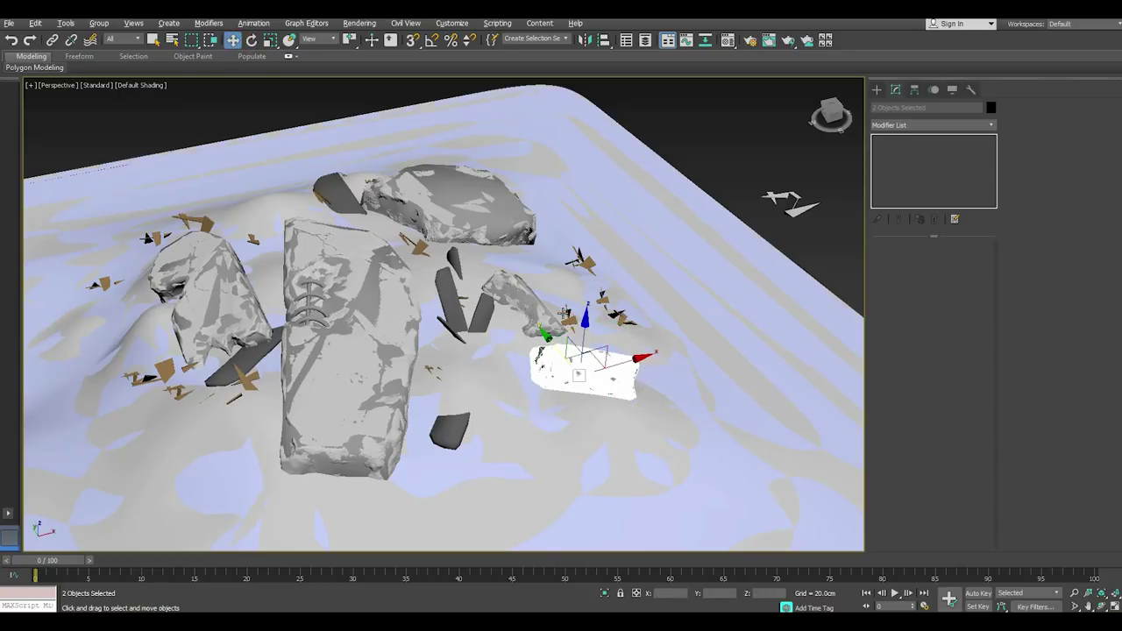
click(252, 41)
mouse_move(562, 336)
mouse_down()
mouse_move(599, 342)
mouse_move(545, 363)
mouse_move(579, 412)
mouse_up()
click(271, 41)
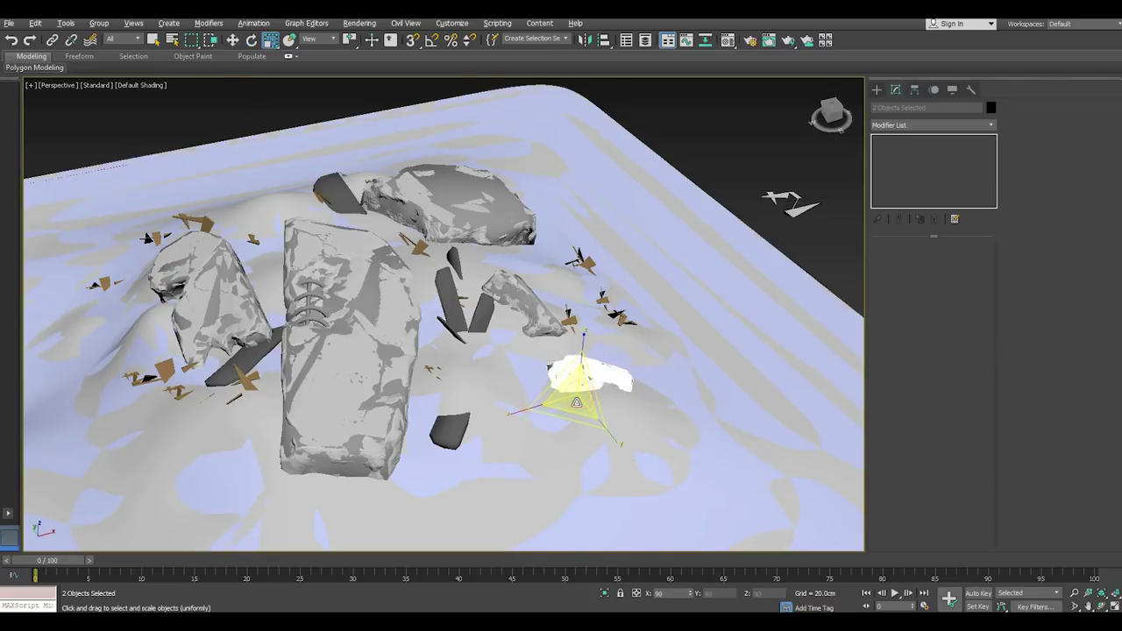
- Zoom in and select the lower copied rock for rotation
click(736, 161)
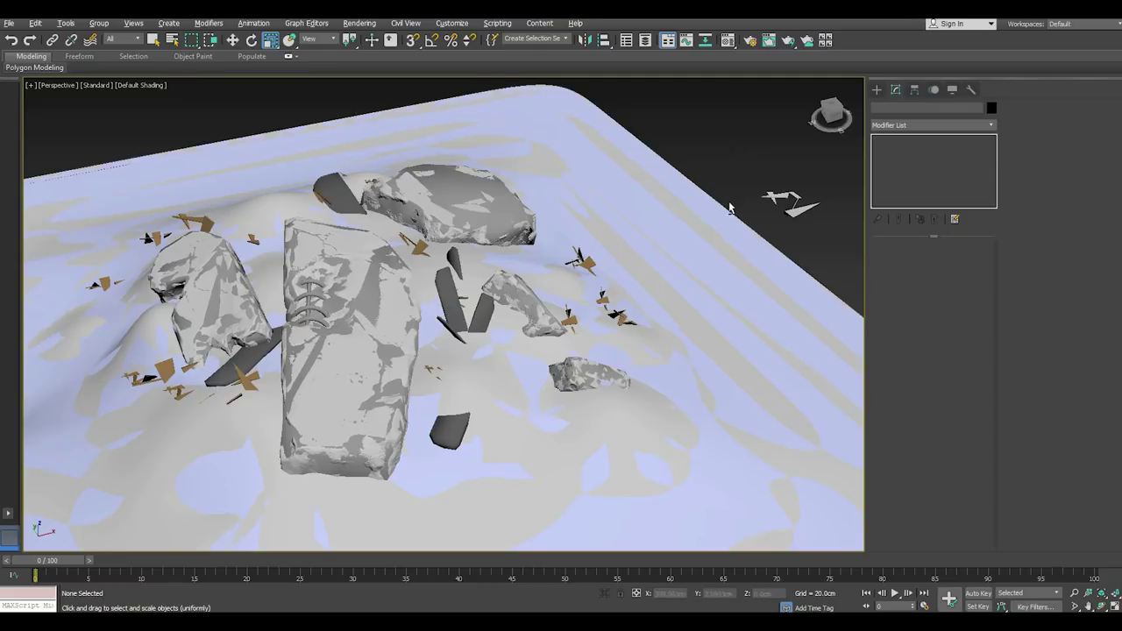
alt+middle_drag(737, 161, 610, 305)
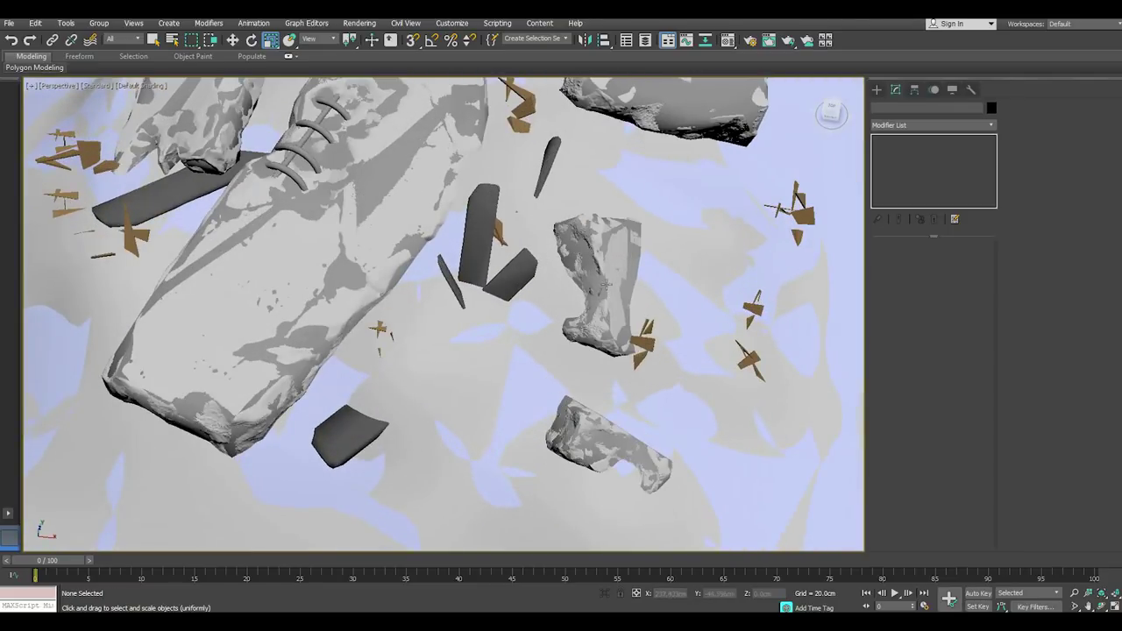
click(606, 263)
scroll(605, 263, up, 5)
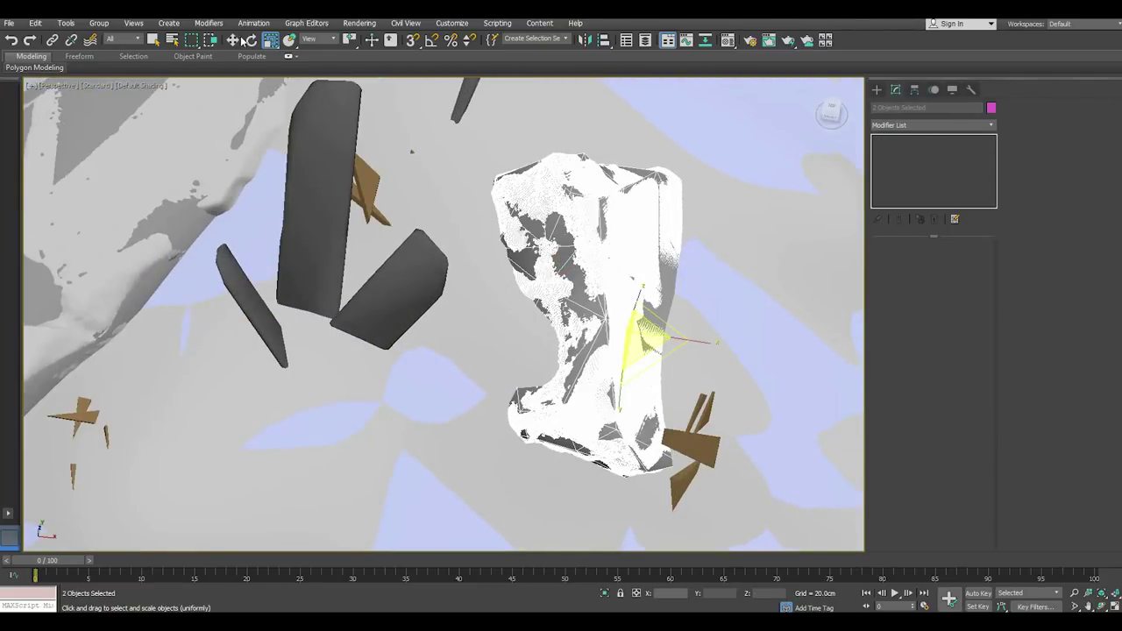
click(251, 40)
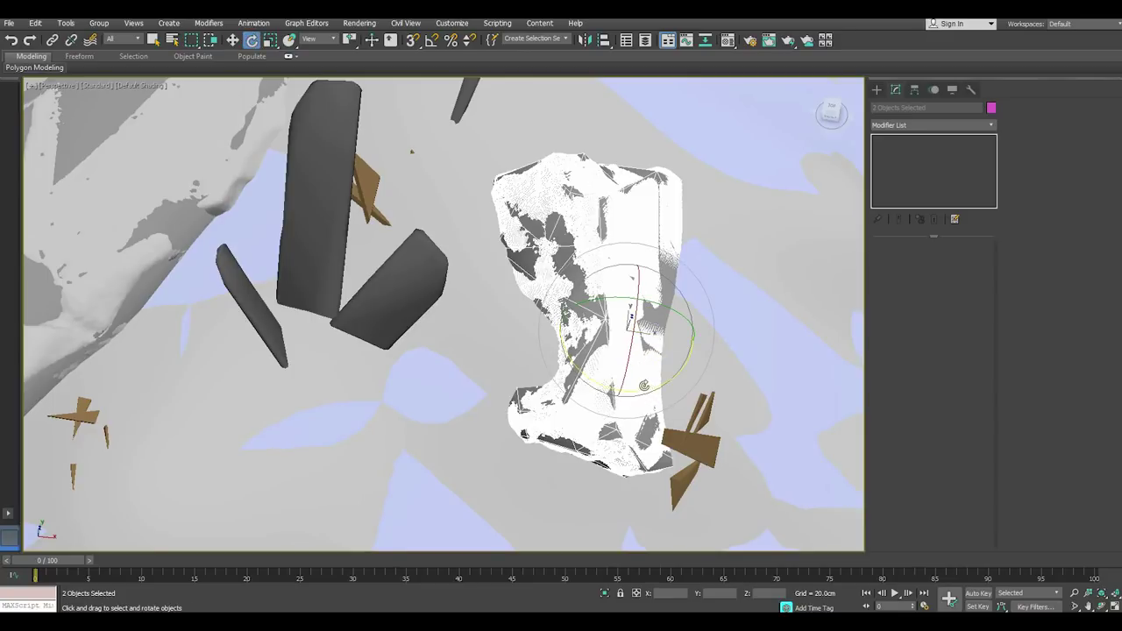
- Tilt the rock from upright to lying flat on its side among the shards
drag(644, 386, 514, 356)
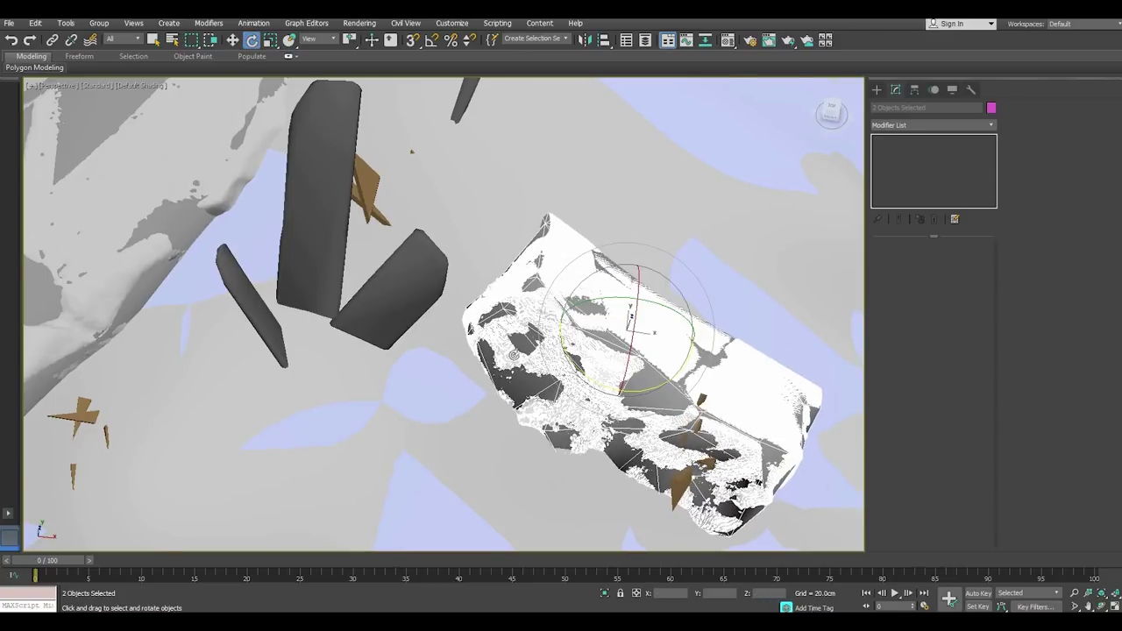
scroll(514, 356, down, 5)
scroll(553, 435, up, 3)
scroll(547, 326, up, 2)
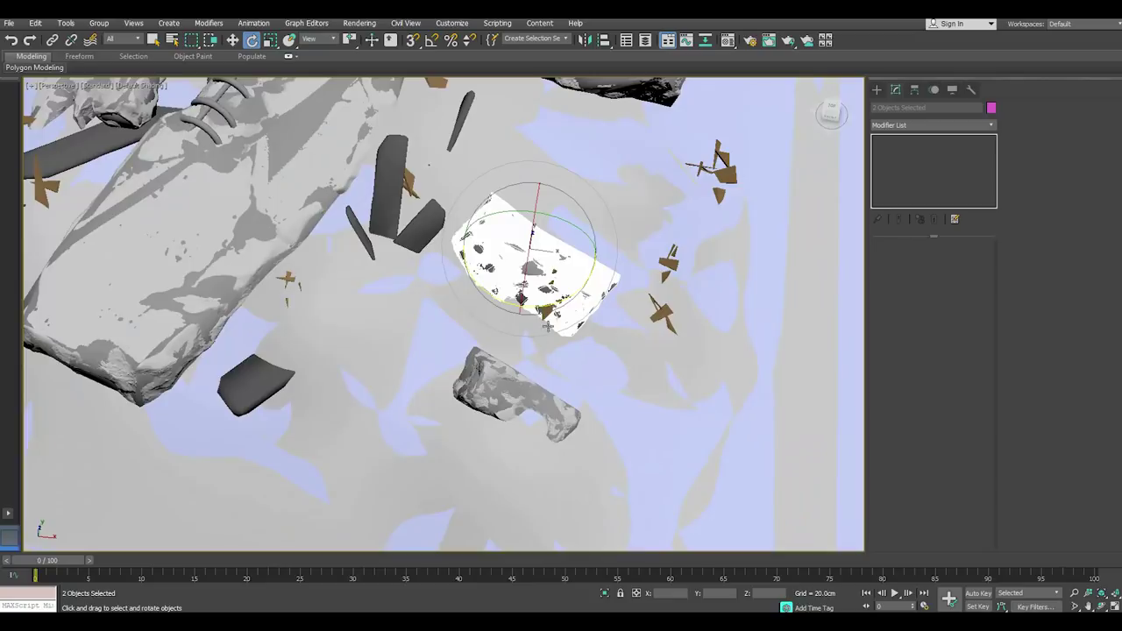
mouse_move(544, 274)
mouse_down()
mouse_move(572, 287)
mouse_move(498, 288)
mouse_up()
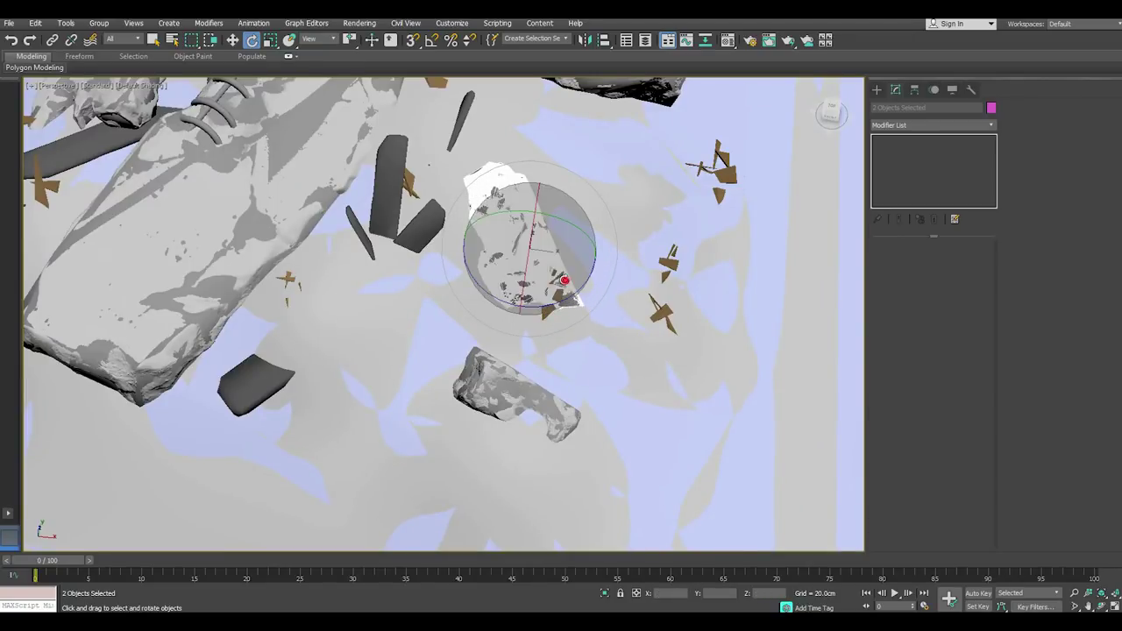
scroll(786, 350, down, 5)
click(789, 351)
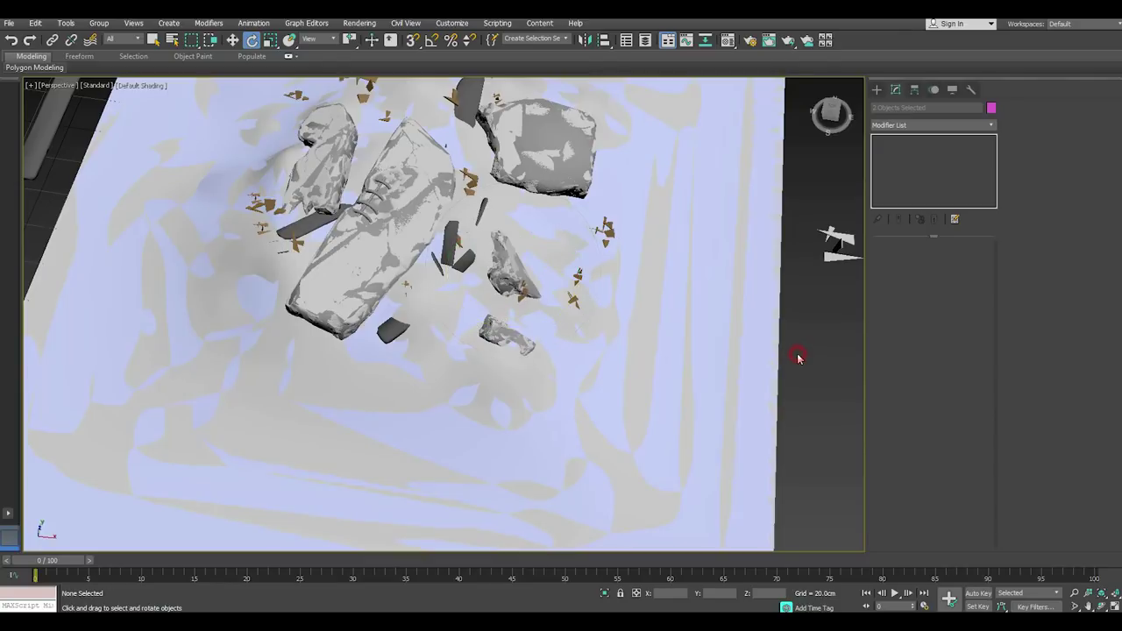
mouse_move(724, 358)
alt+middle_down()
mouse_move(789, 315)
mouse_move(595, 329)
alt+middle_up()
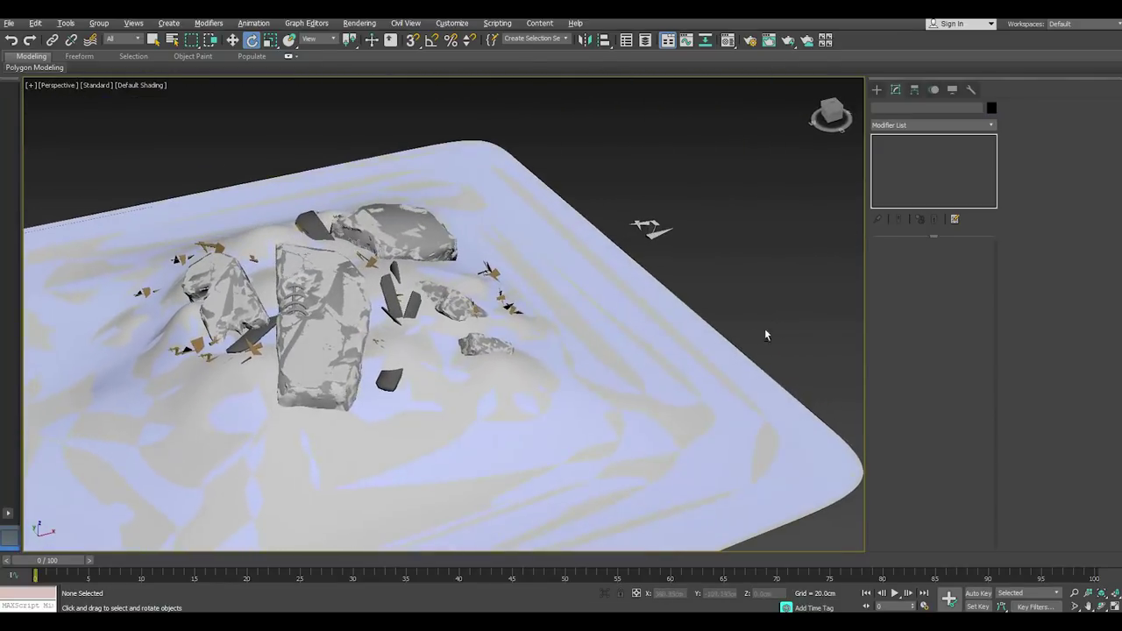
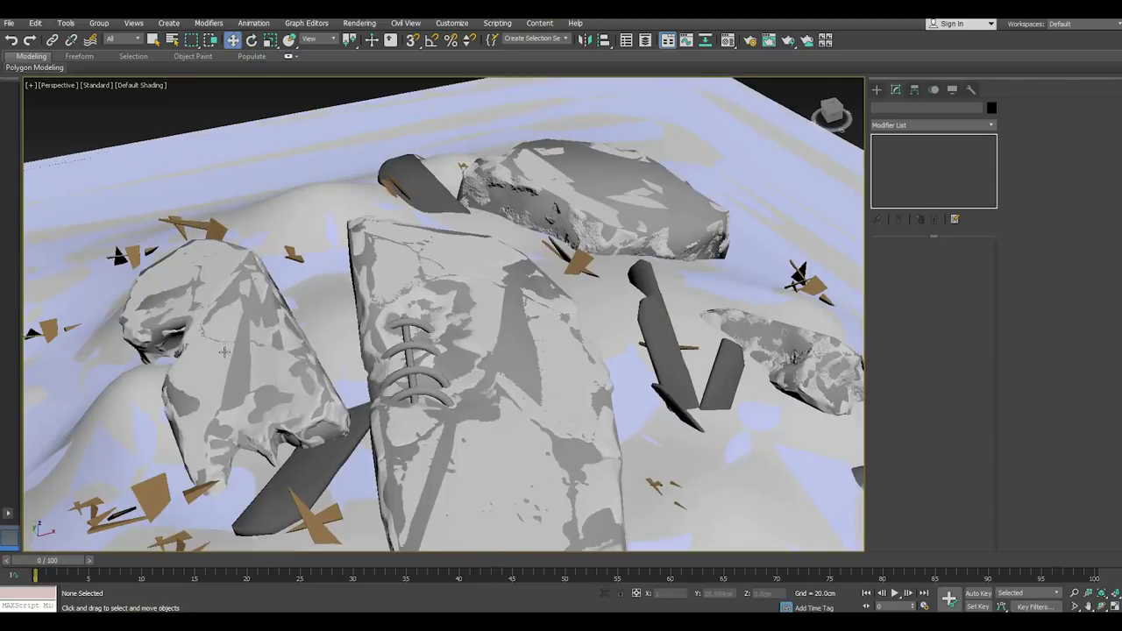
- Hide the left rock and another unneeded rock
click(221, 349)
right_click(222, 347)
click(249, 309)
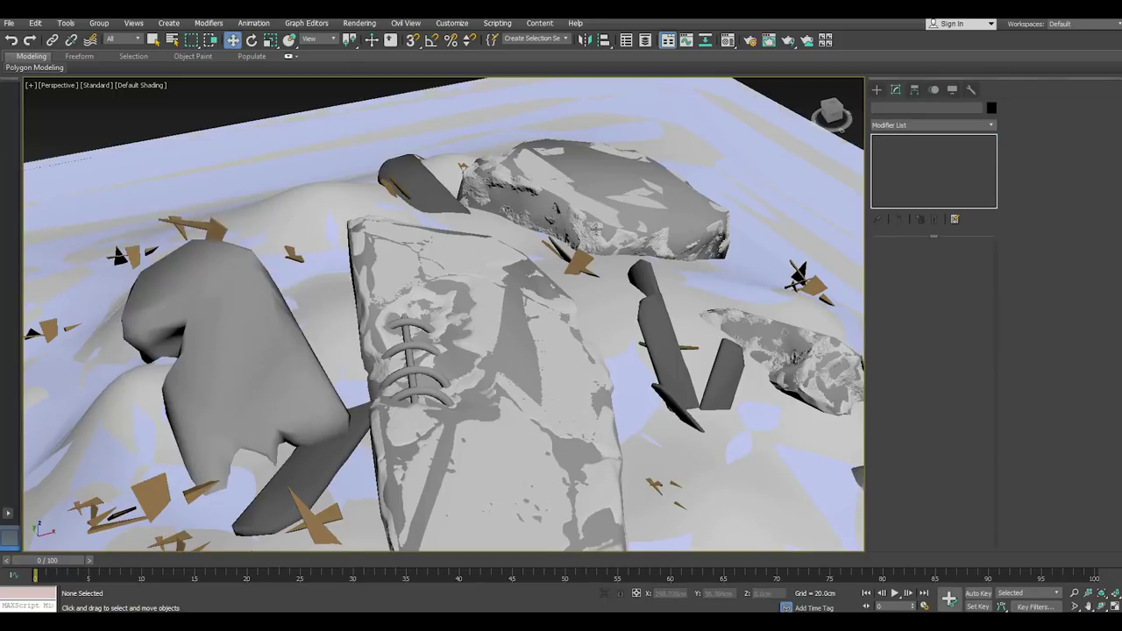
click(593, 224)
right_click(593, 225)
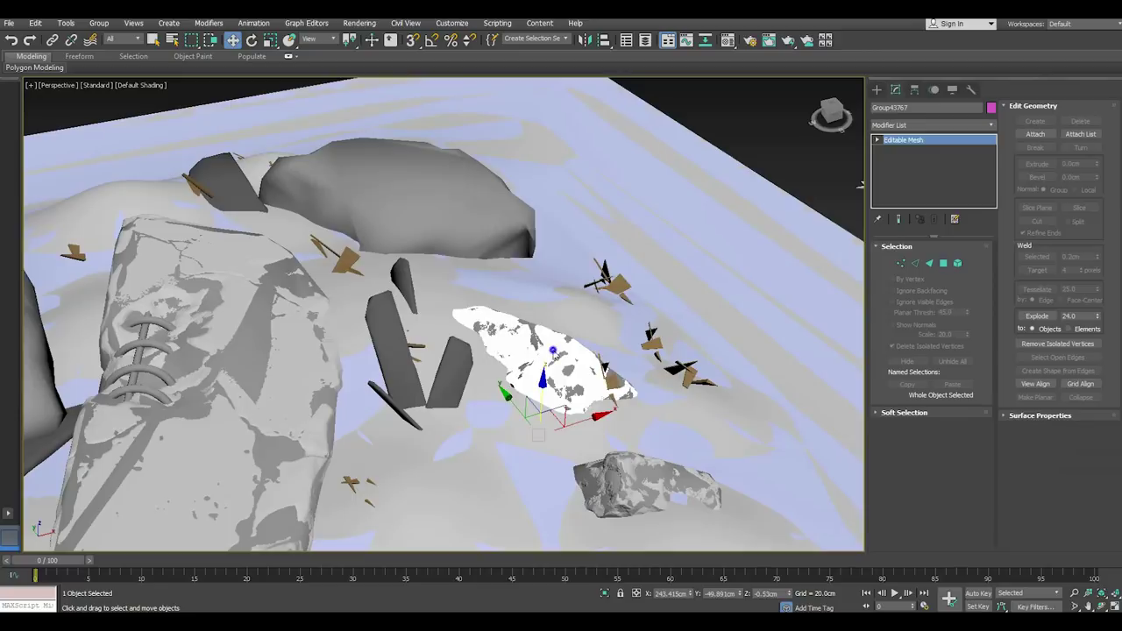
right_click(549, 351)
click(581, 306)
- Collapse the small foreground rock's modifier stack into an Editable Poly
click(637, 489)
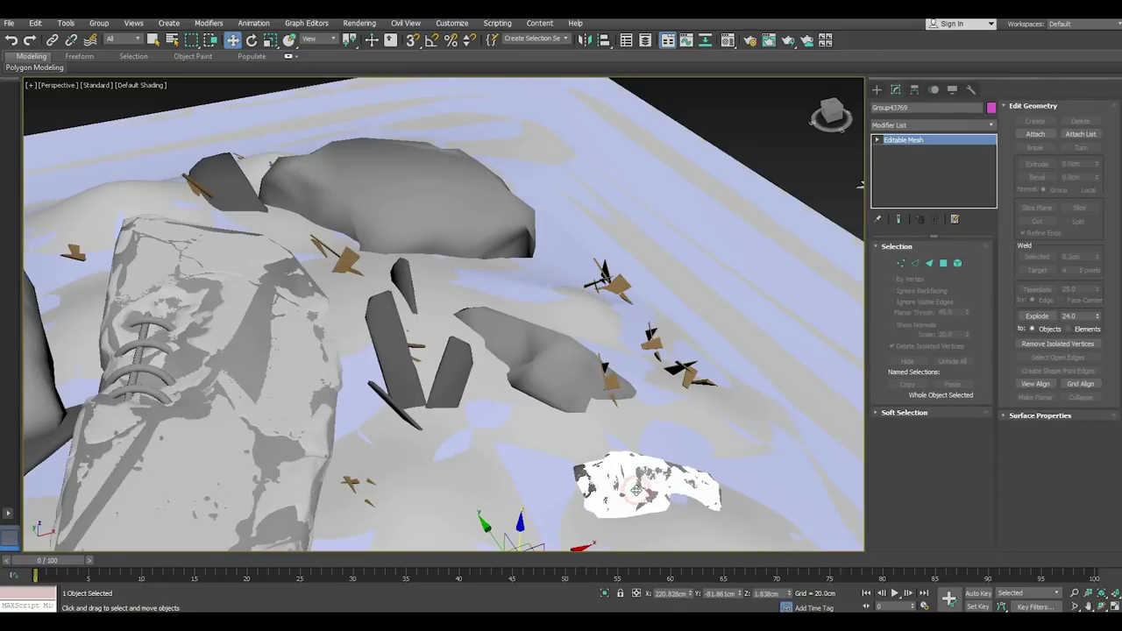
right_click(631, 488)
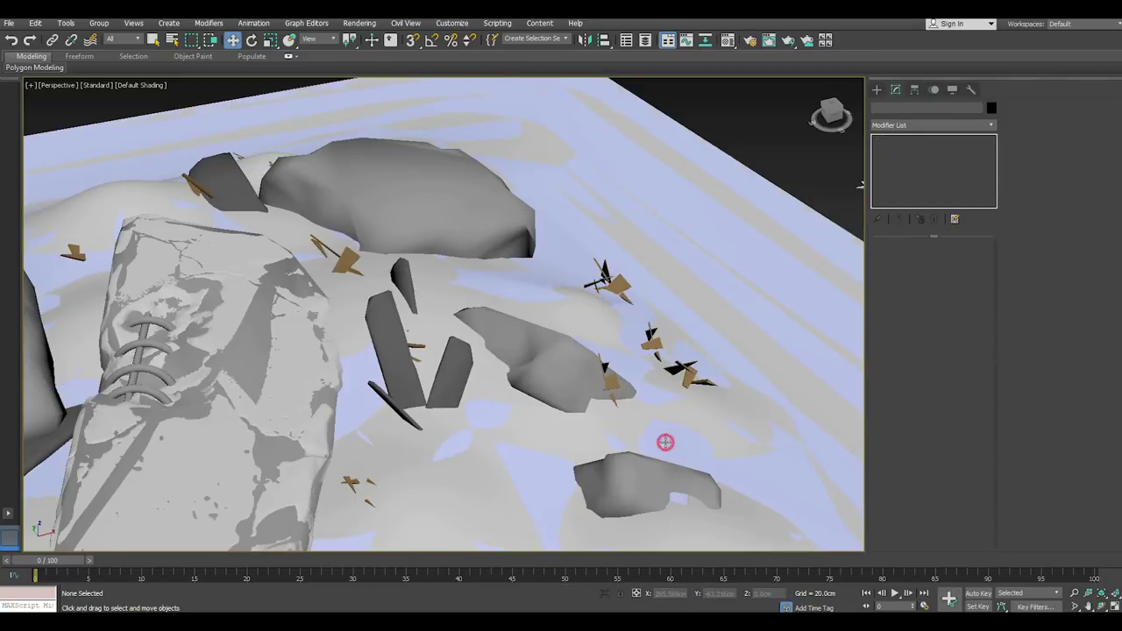
right_click(921, 142)
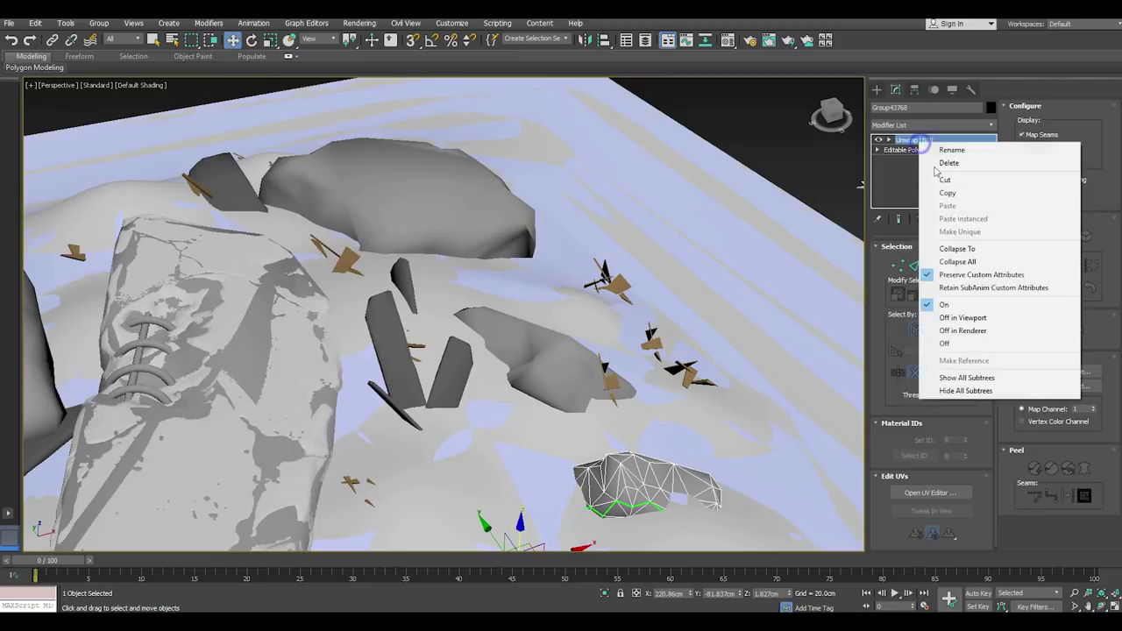
click(965, 261)
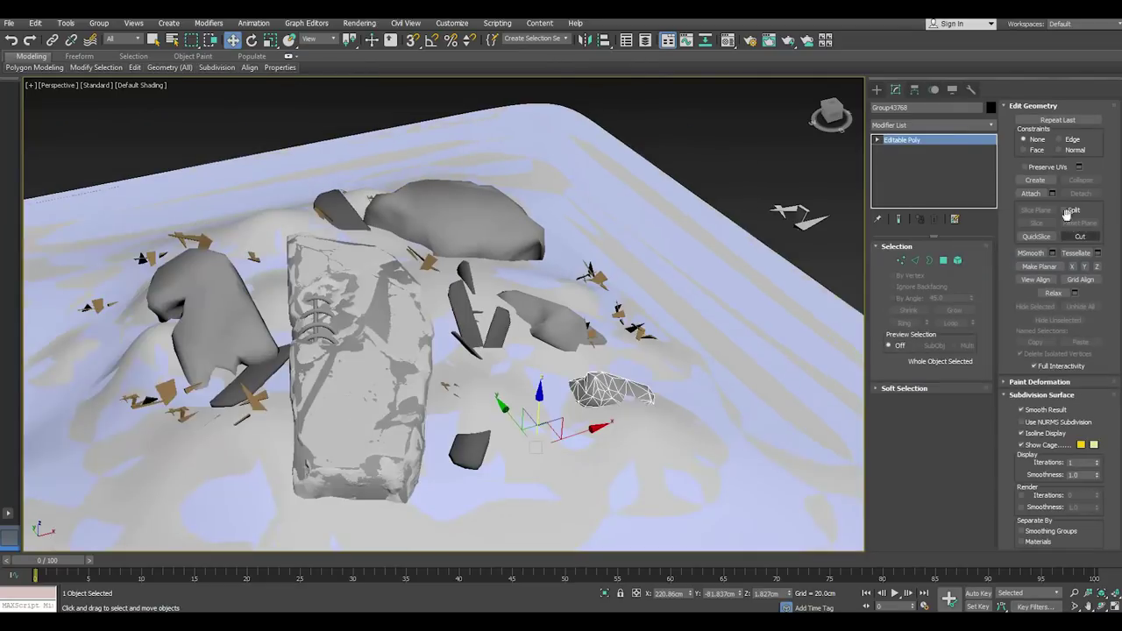
- Attach the right, top and left rocks and the big stone into one editable poly
click(1031, 193)
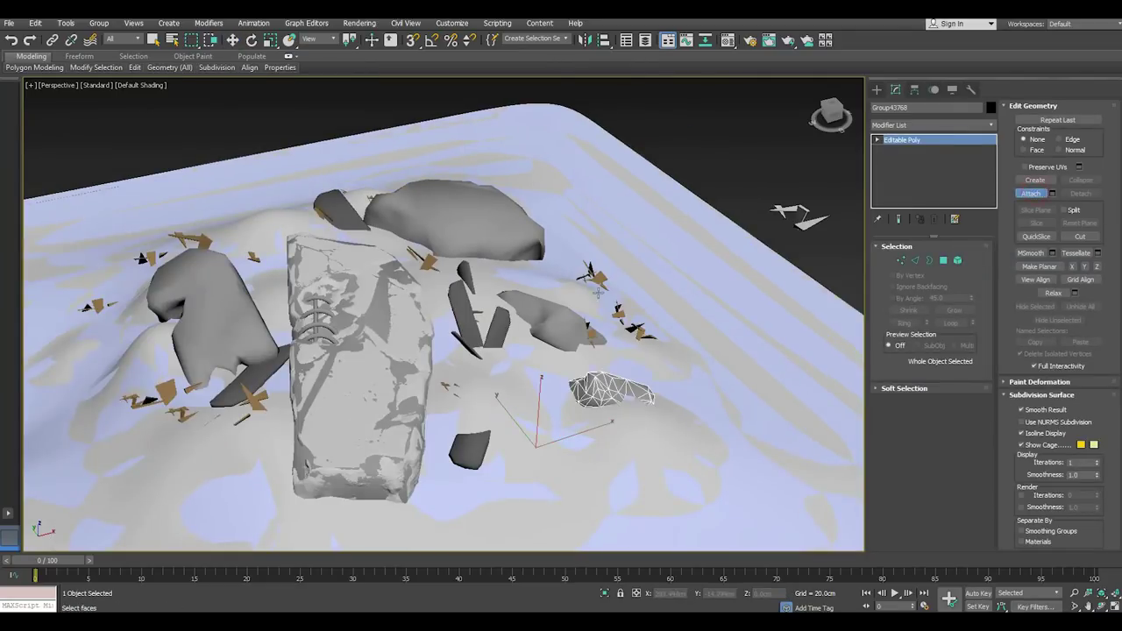
click(556, 326)
click(460, 223)
click(207, 344)
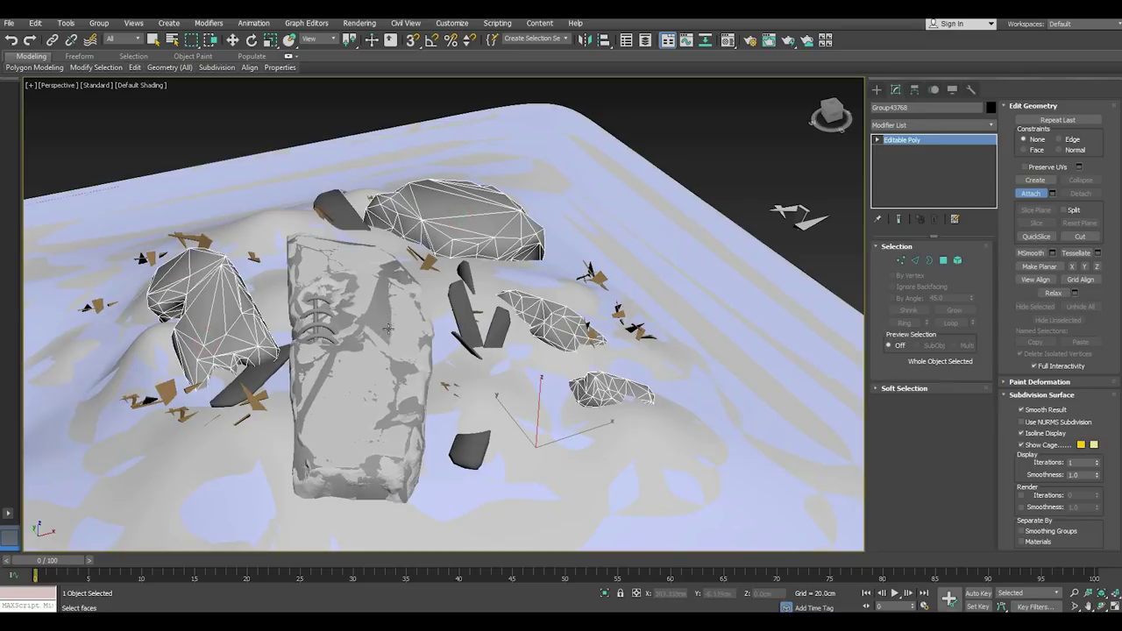
scroll(378, 320, up, 2)
click(378, 320)
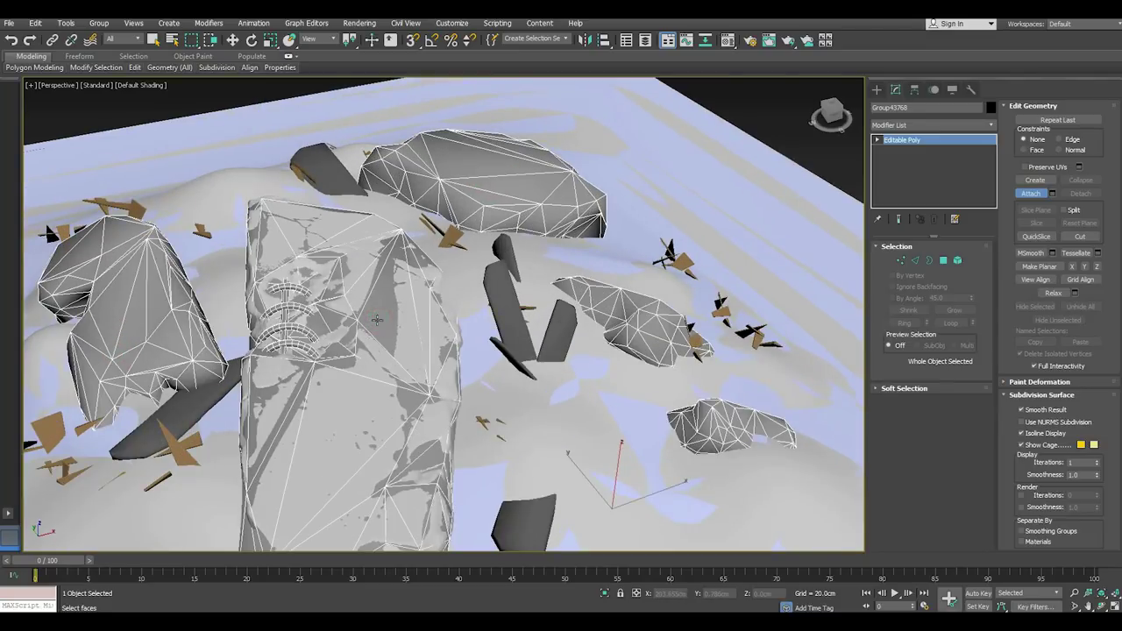
right_click(389, 293)
scroll(418, 314, down, 2)
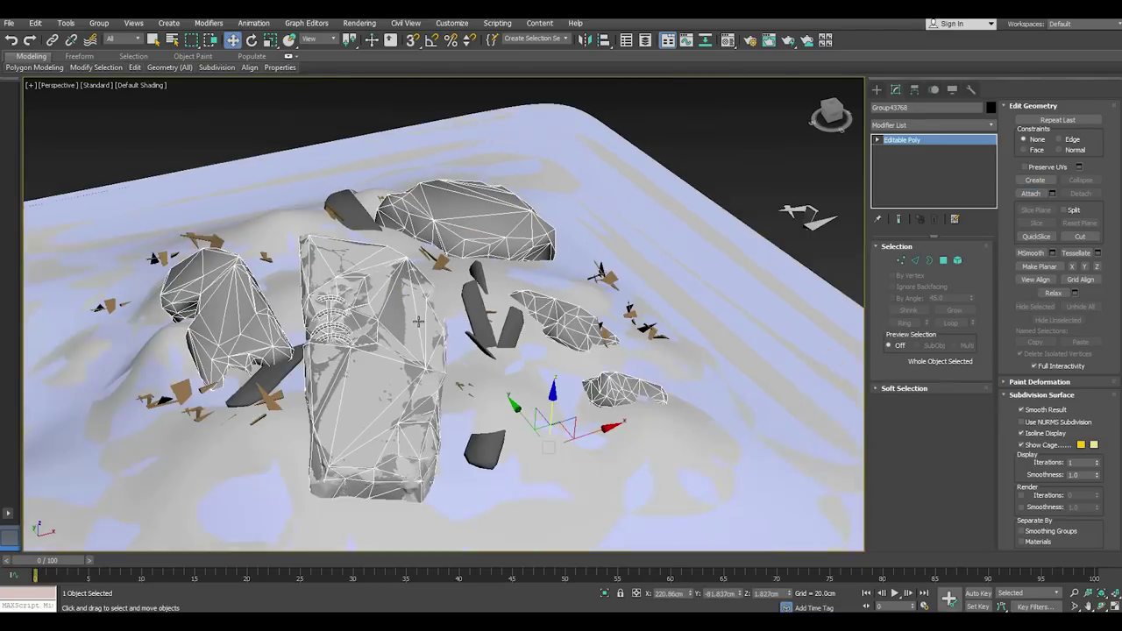
- Center the combined object's pivot on the object using Affect Pivot Only
click(914, 89)
click(931, 170)
click(936, 231)
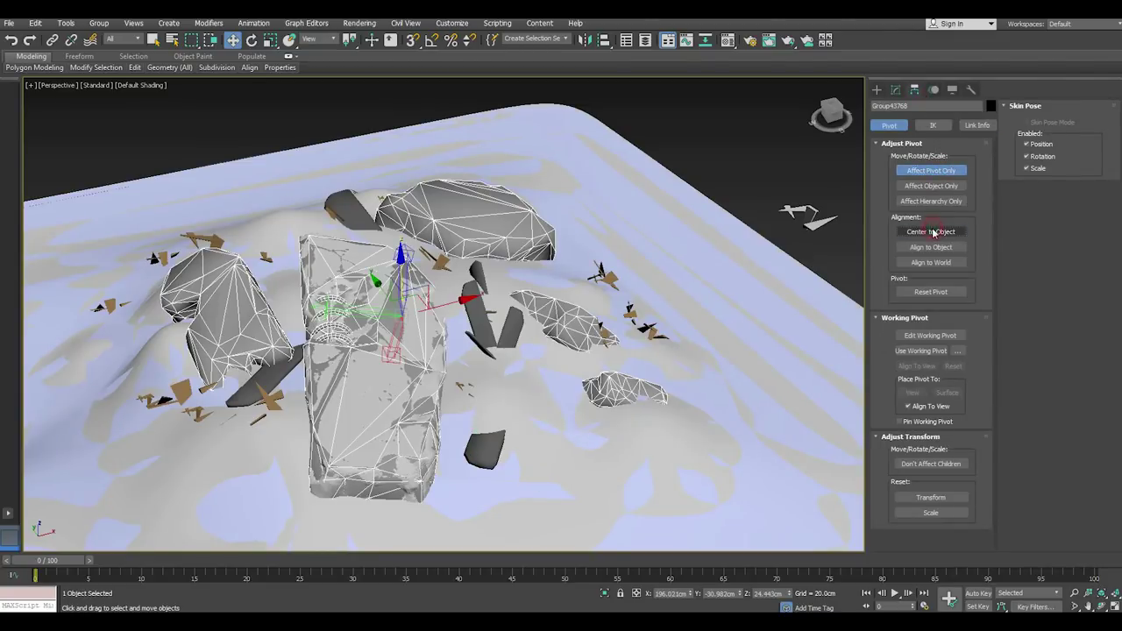
click(931, 171)
- Add an Unwrap UVW modifier to the combined rock
click(895, 89)
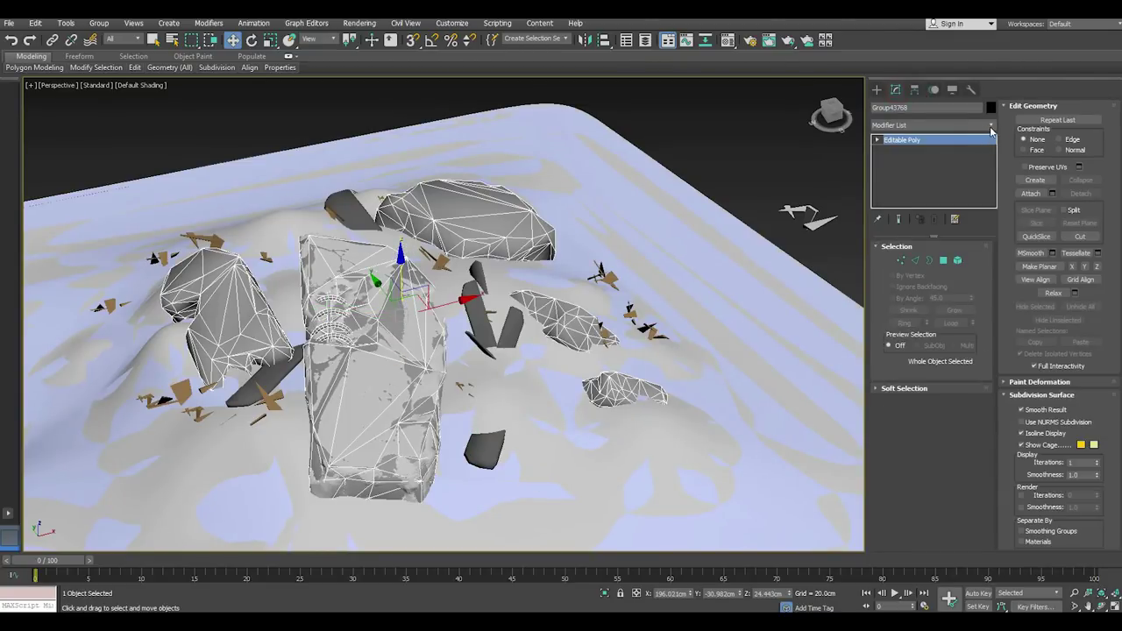
click(992, 125)
drag(993, 145, 993, 408)
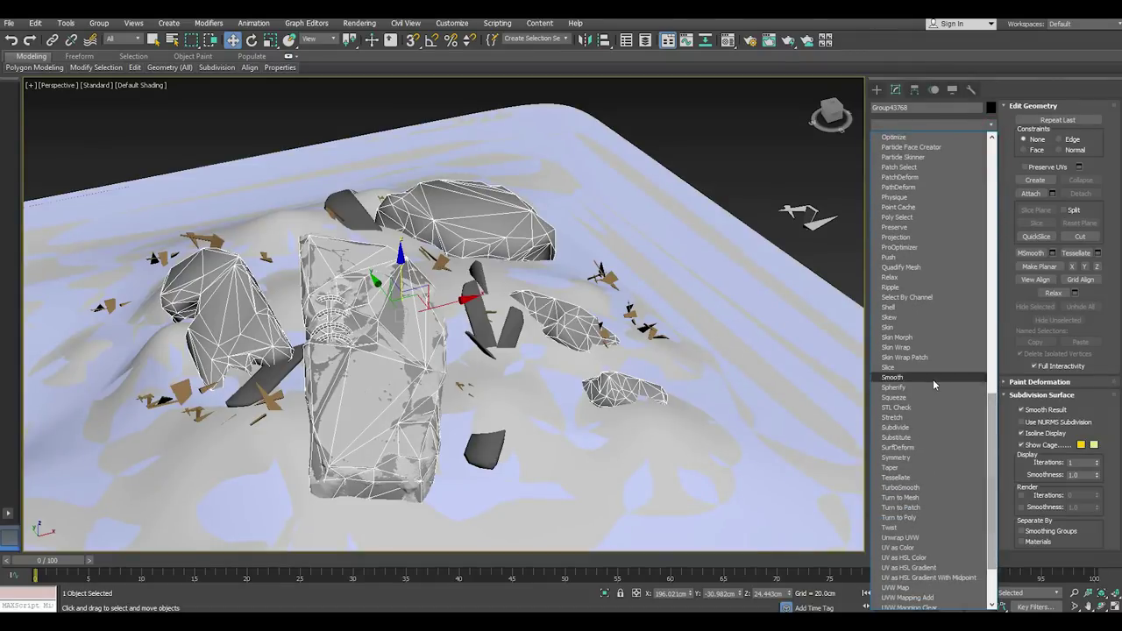
click(912, 543)
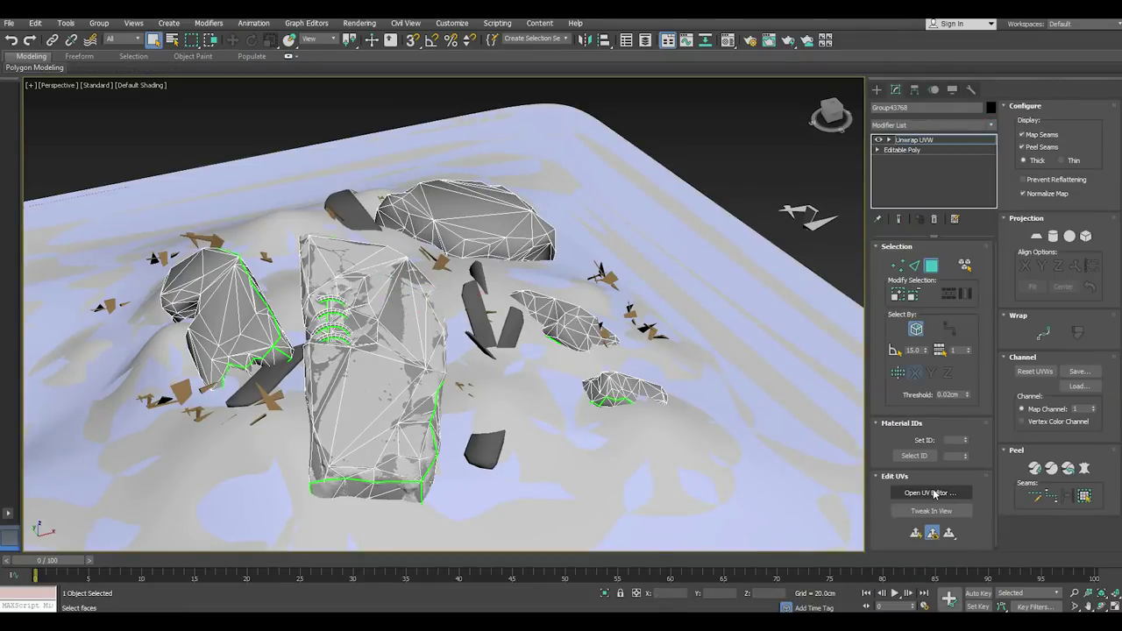
- In the UV Editor, select all the rock UVs and isolate the combined rock
click(930, 493)
click(915, 329)
scroll(212, 313, down, 3)
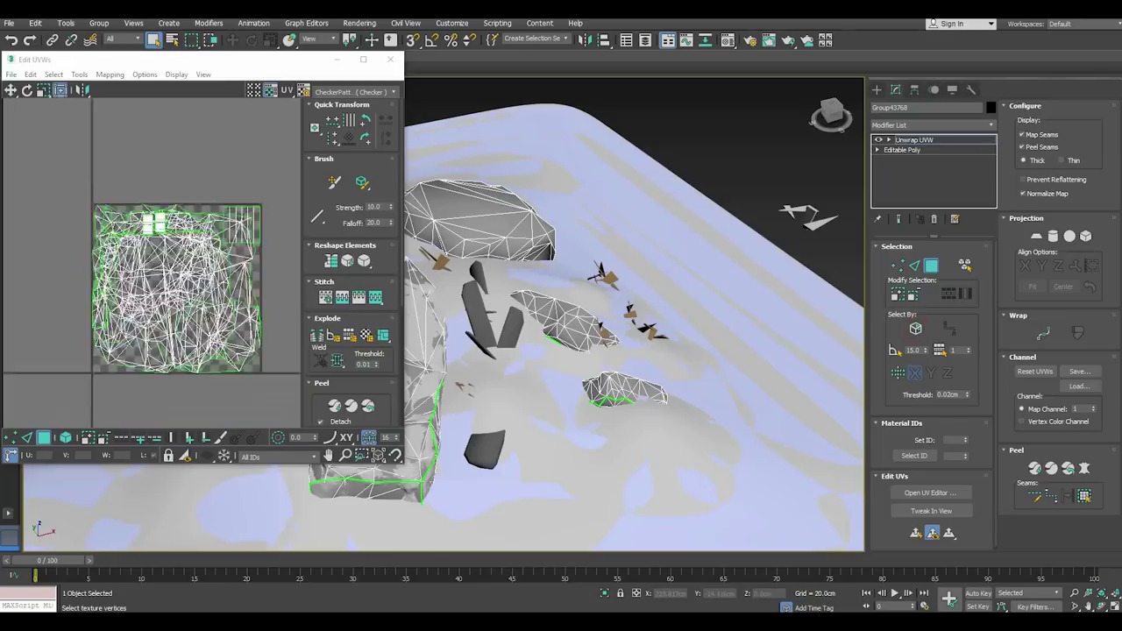
scroll(212, 312, down, 2)
click(89, 186)
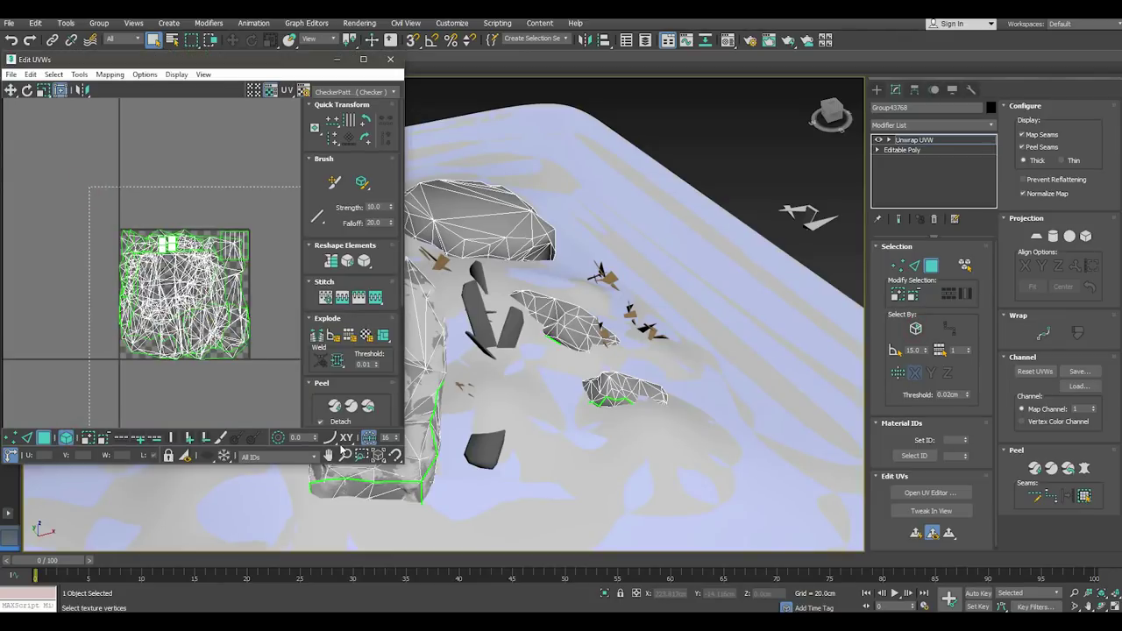
drag(88, 186, 290, 395)
scroll(513, 400, up, 3)
scroll(322, 334, down, 2)
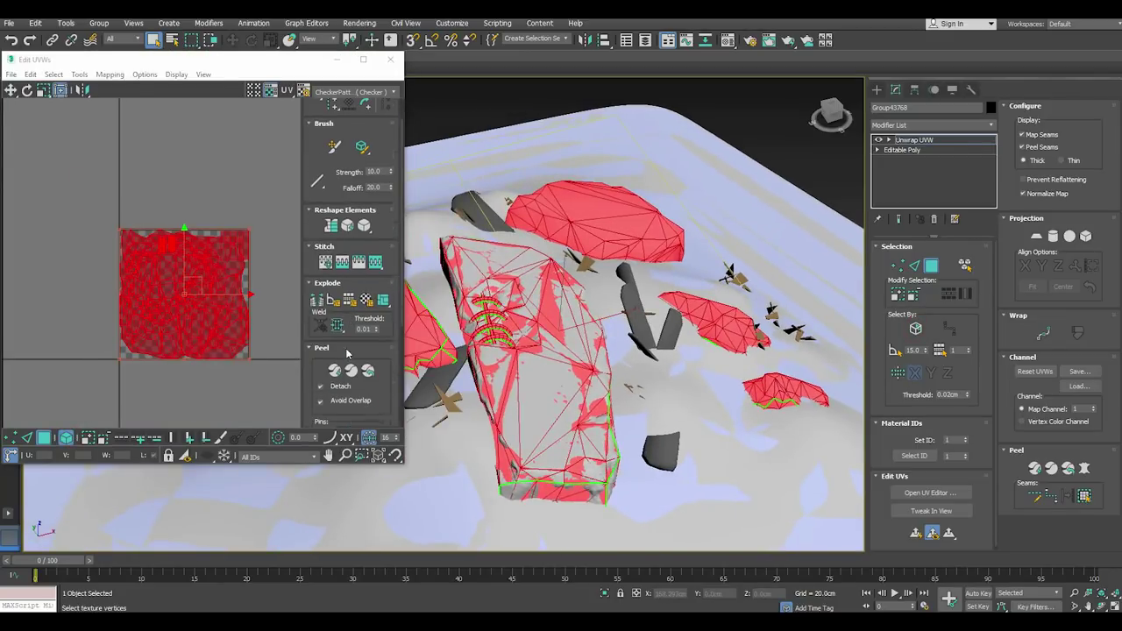
click(603, 595)
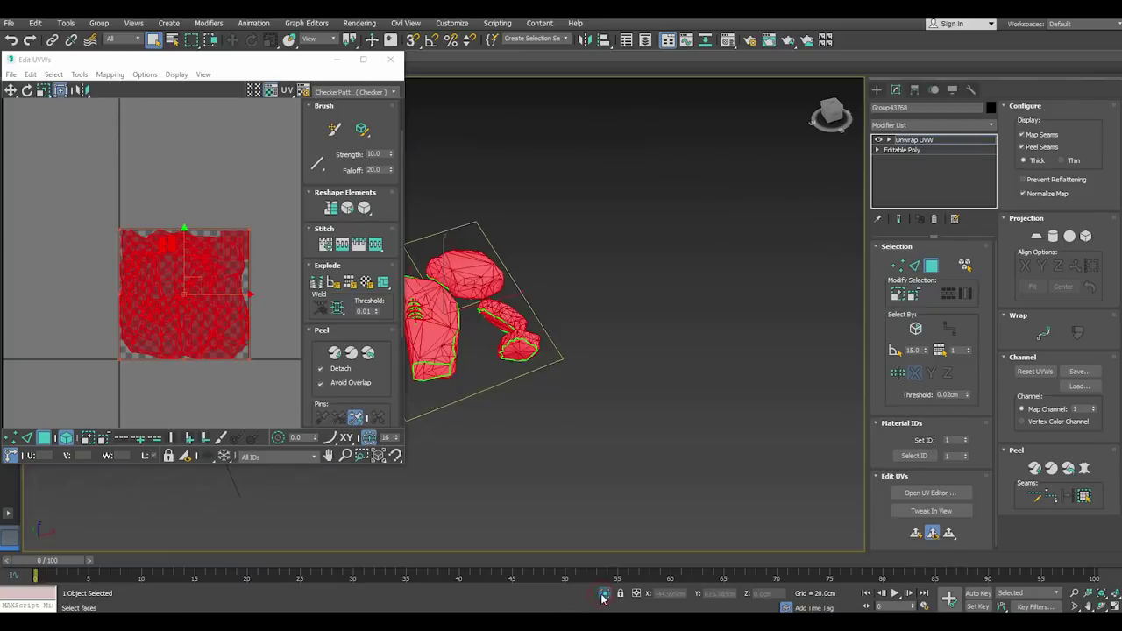
- Display the CheckerPattern preview texture on the rocks
scroll(513, 315, up, 5)
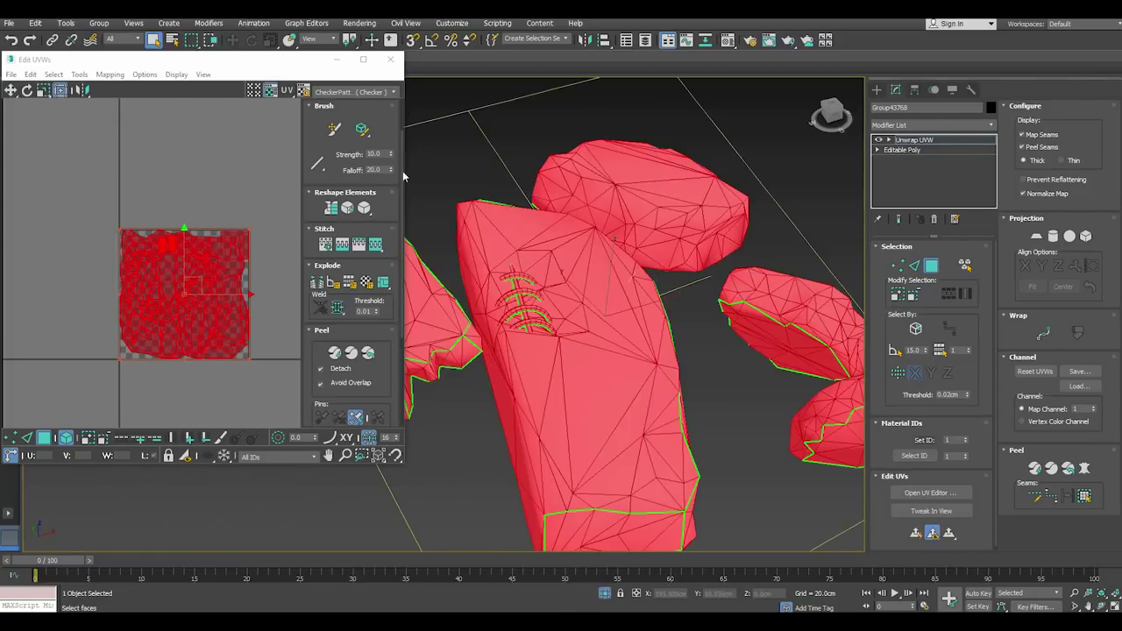
scroll(349, 104, down, 3)
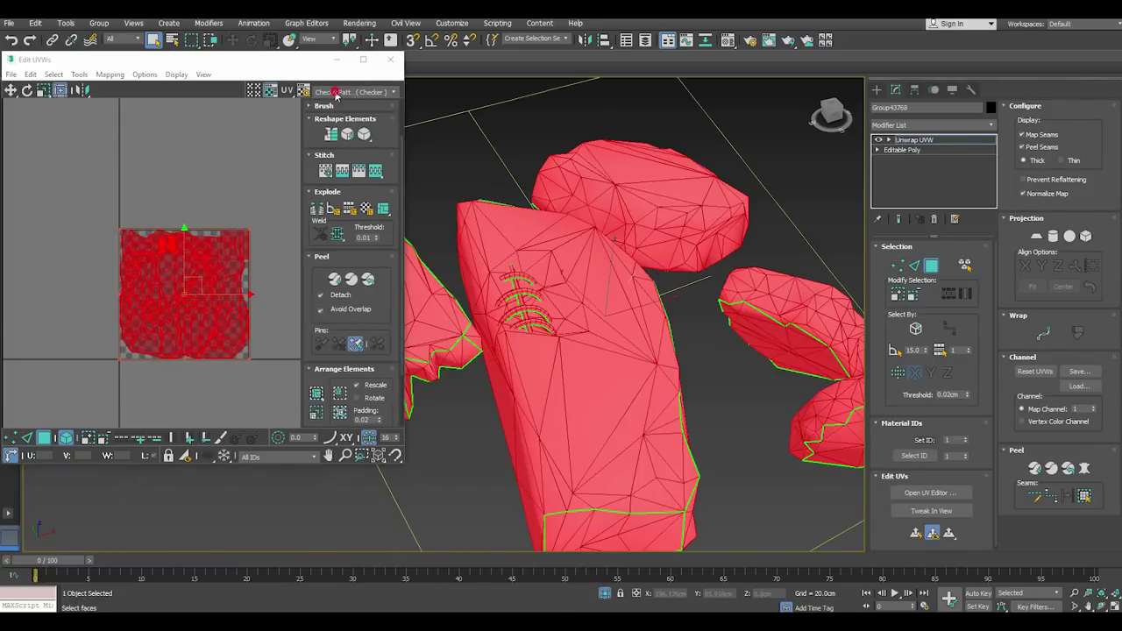
click(335, 92)
click(334, 100)
click(334, 93)
click(342, 112)
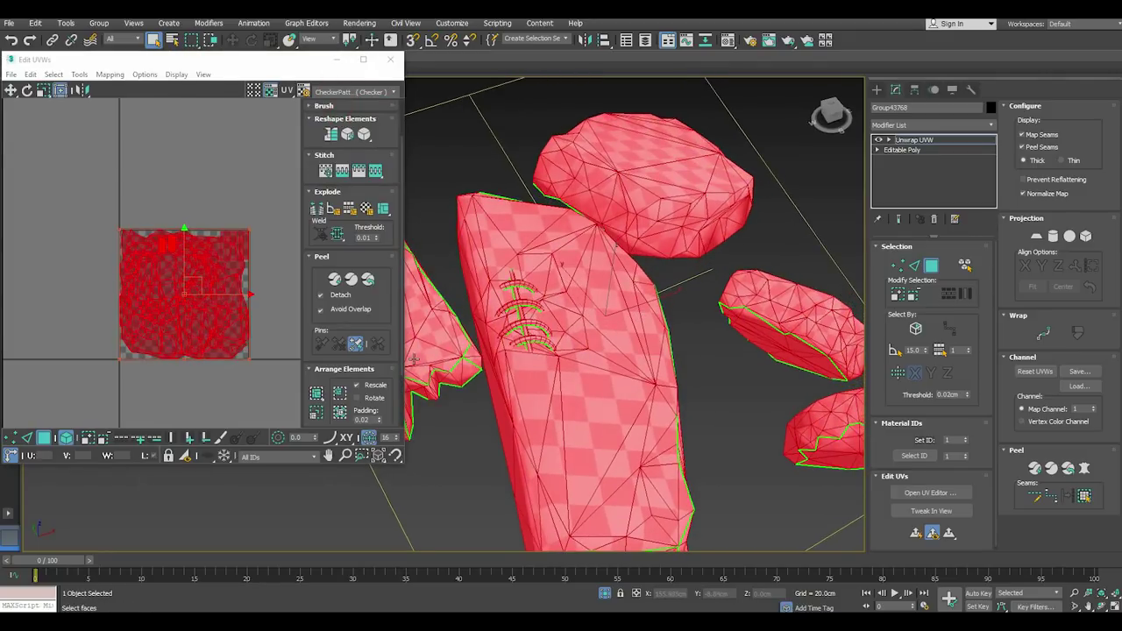
- Pack the UV islands with Pack Custom, then close the editor and restore the full scene
click(318, 394)
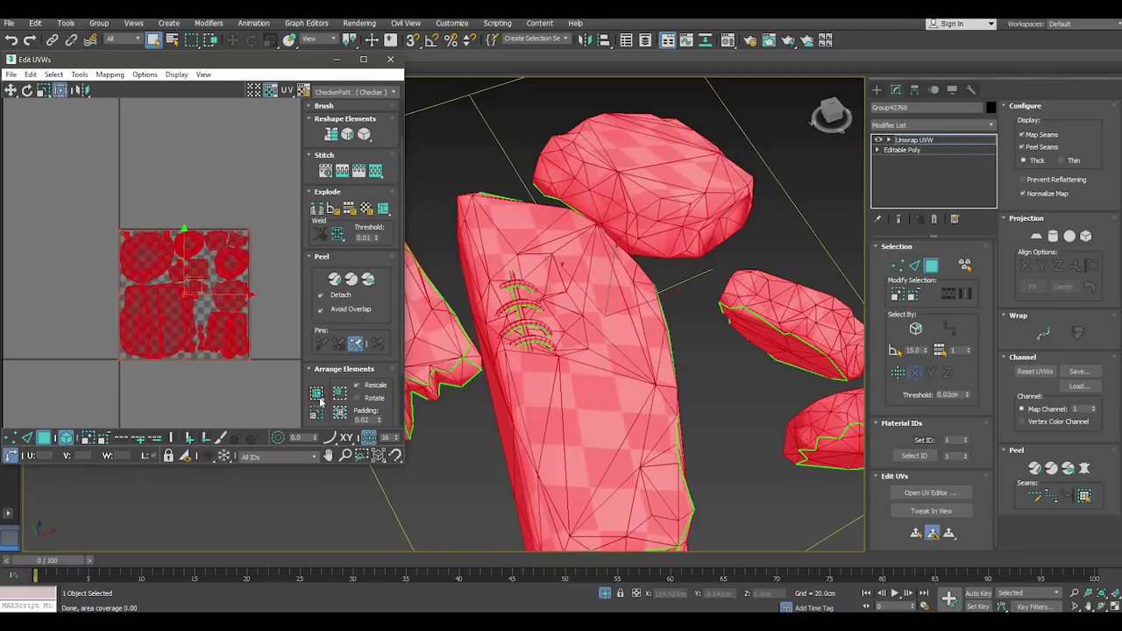
click(276, 340)
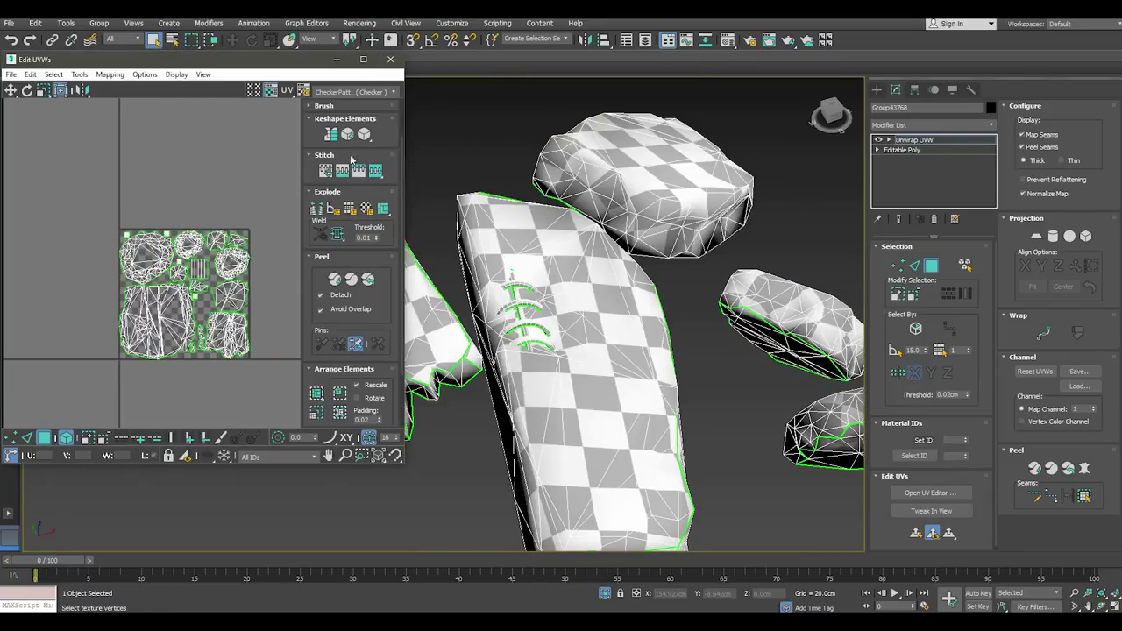
click(391, 61)
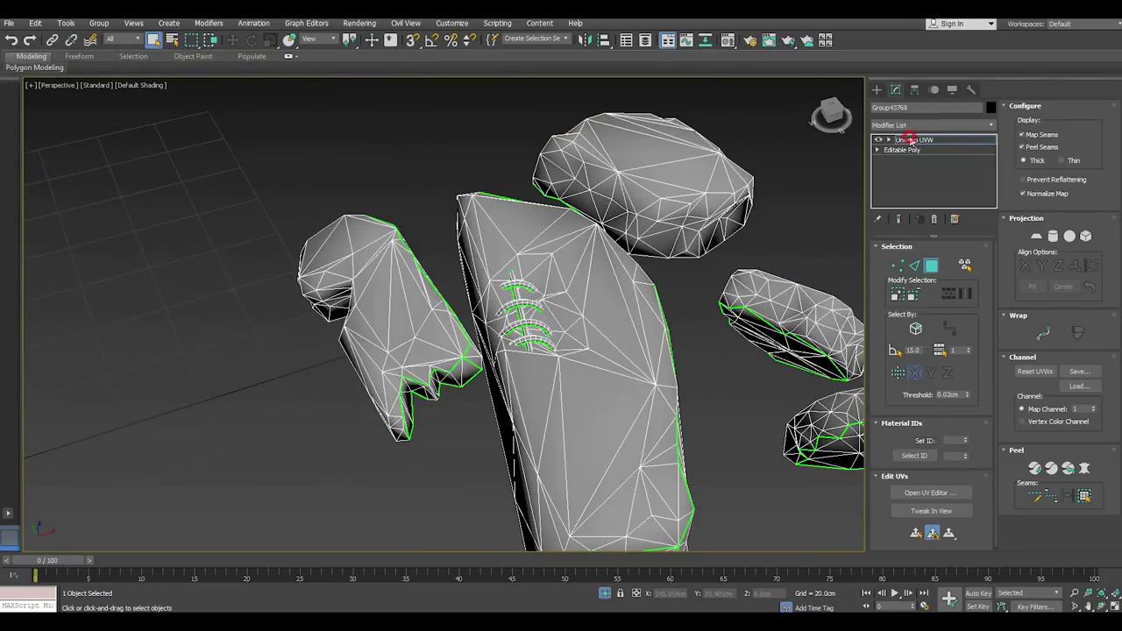
click(915, 139)
click(605, 596)
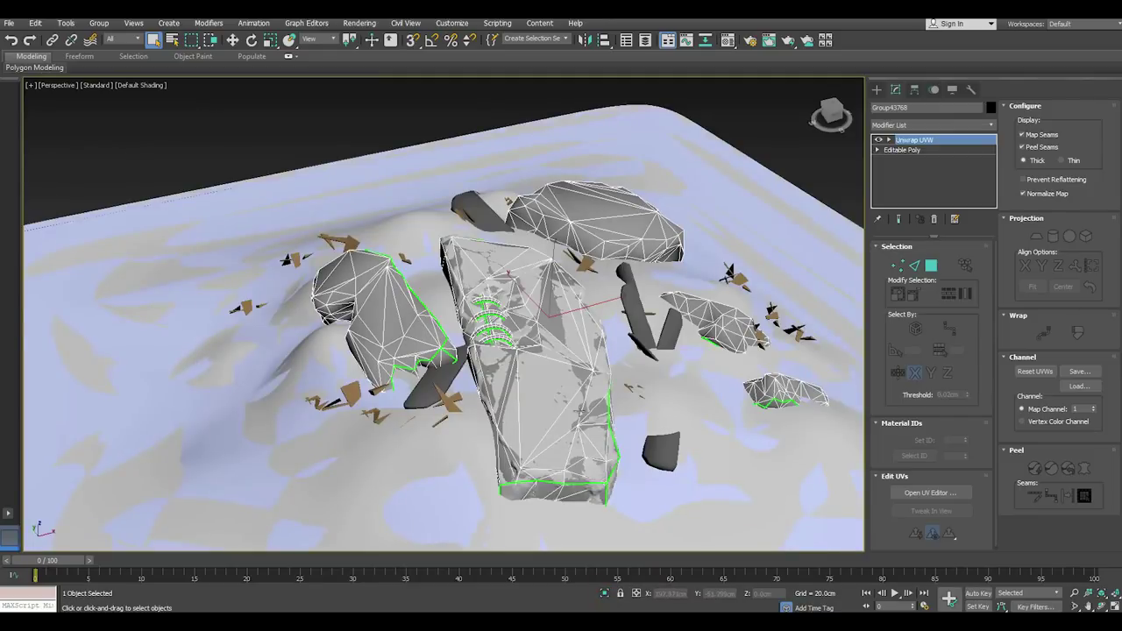
- Select the tall, left, back and grey rocks
click(233, 40)
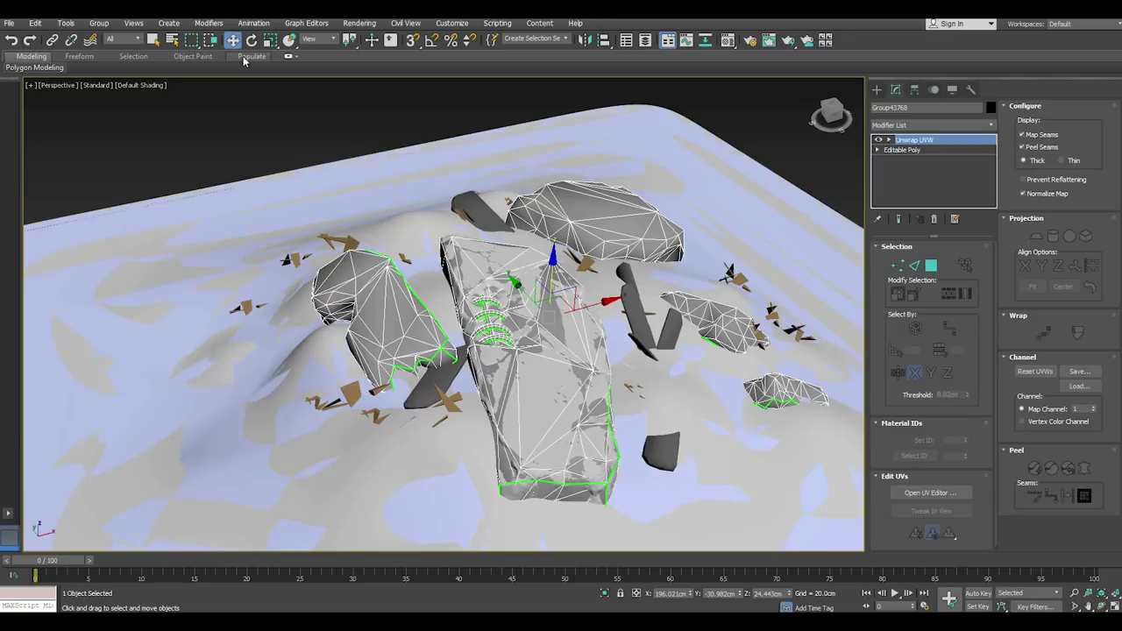
scroll(372, 284, down, 2)
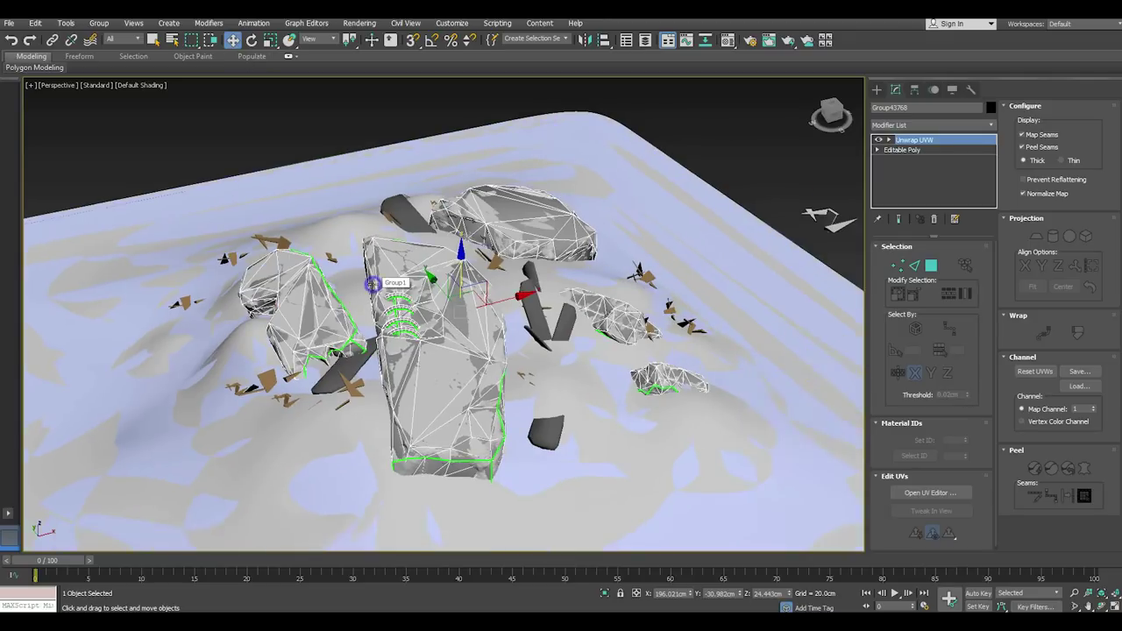
click(455, 364)
ctrl+click(292, 321)
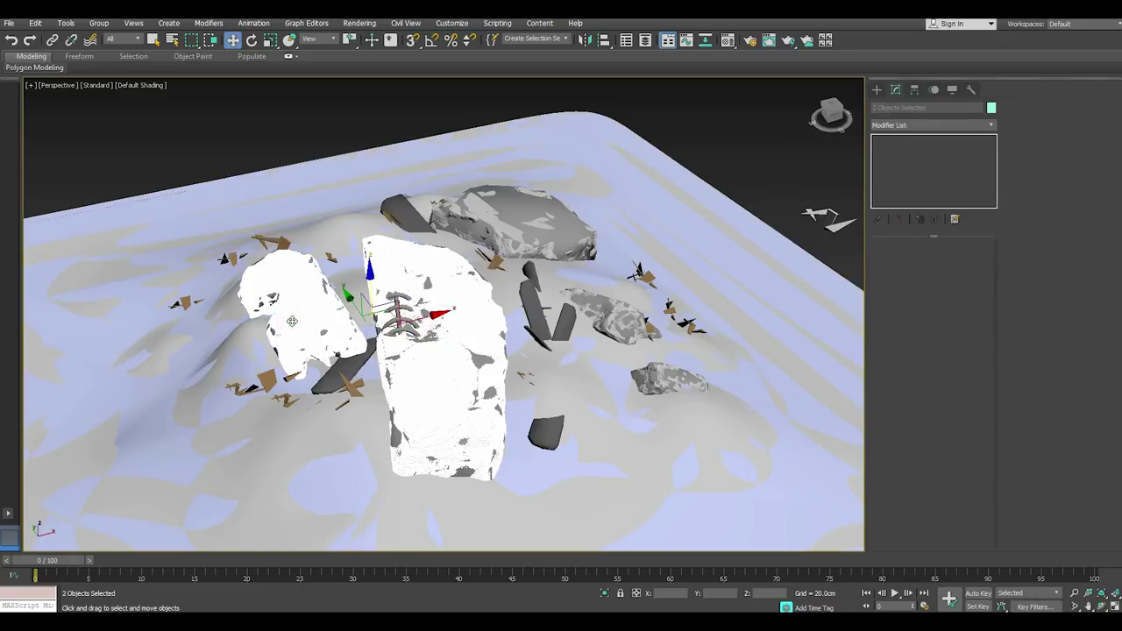
ctrl+click(509, 232)
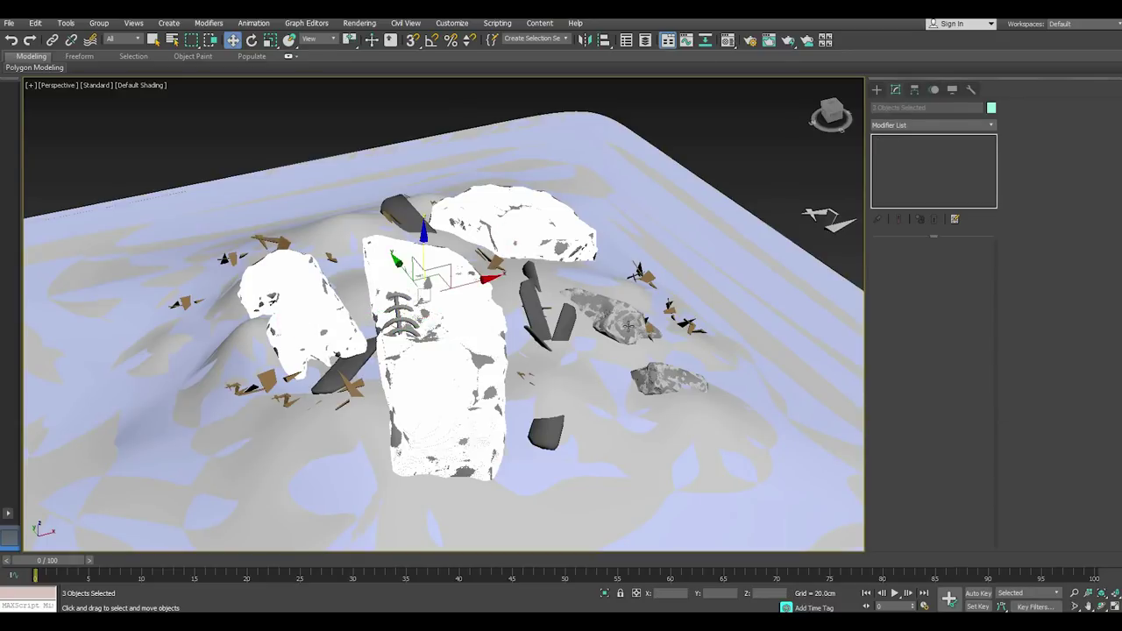
ctrl+click(617, 335)
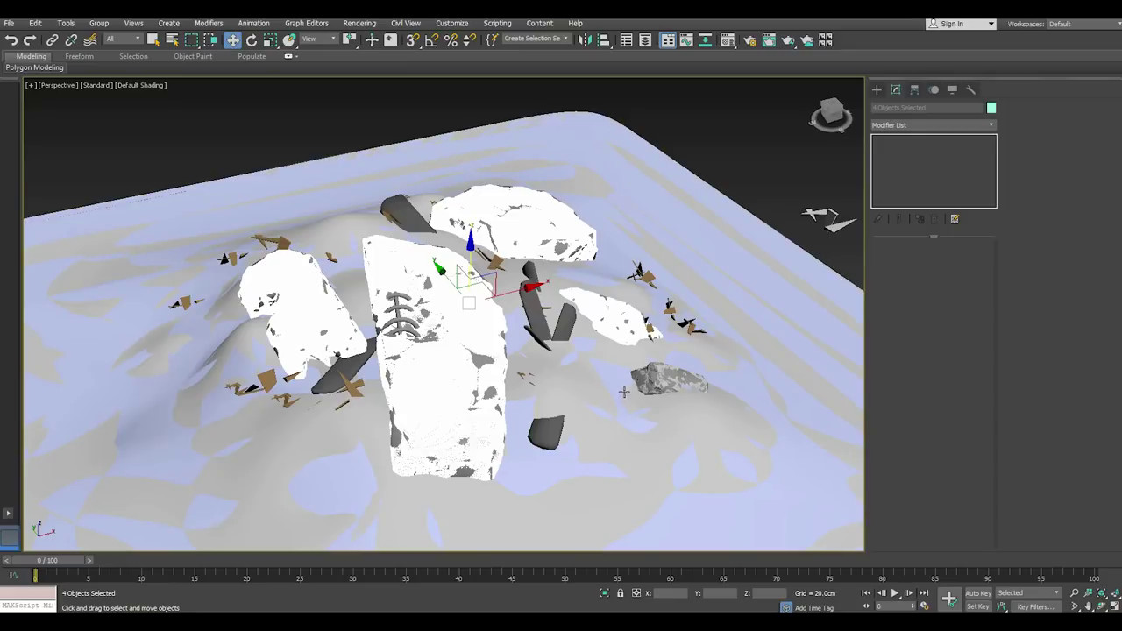
- Reselect the large front rock plus the four surrounding rocks and group them under the default name
click(417, 371)
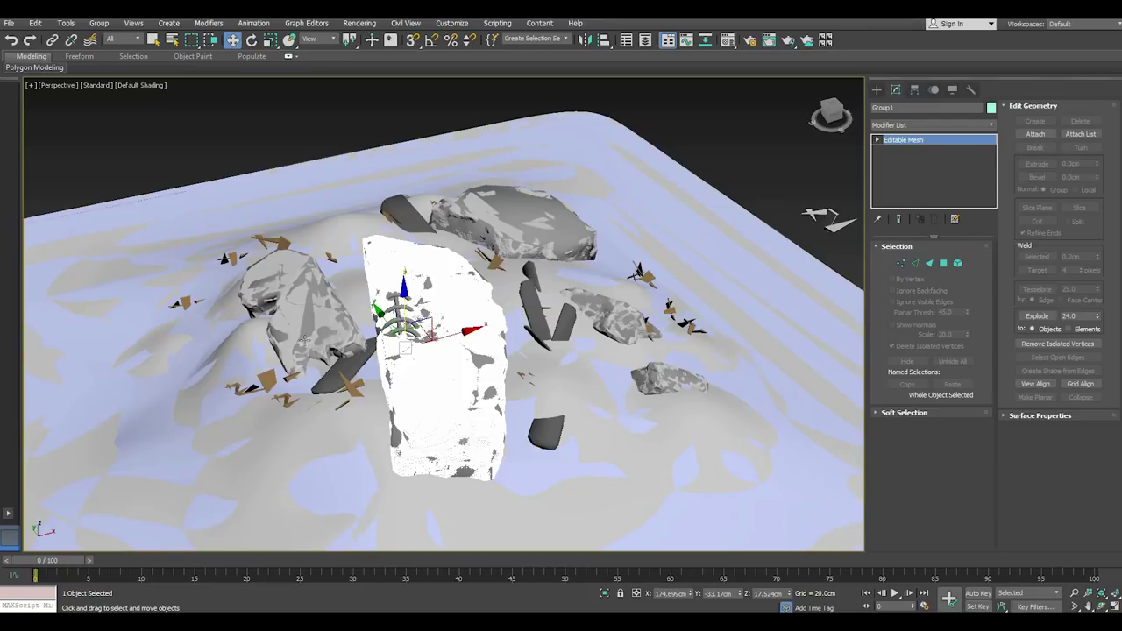
ctrl+click(292, 325)
ctrl+click(502, 230)
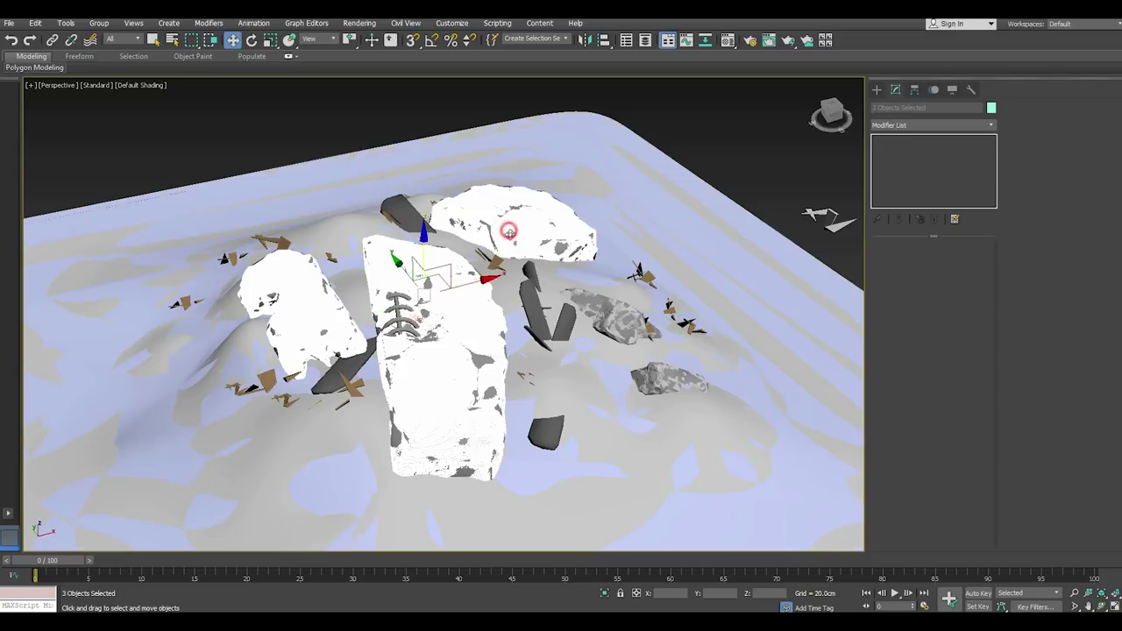
ctrl+click(665, 377)
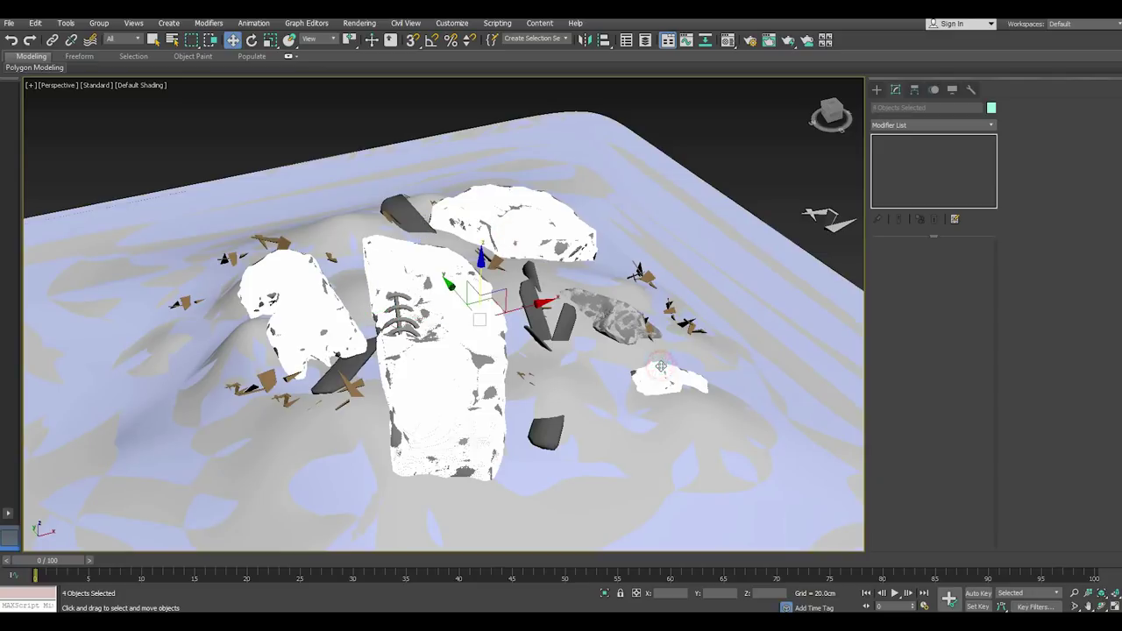
ctrl+click(618, 307)
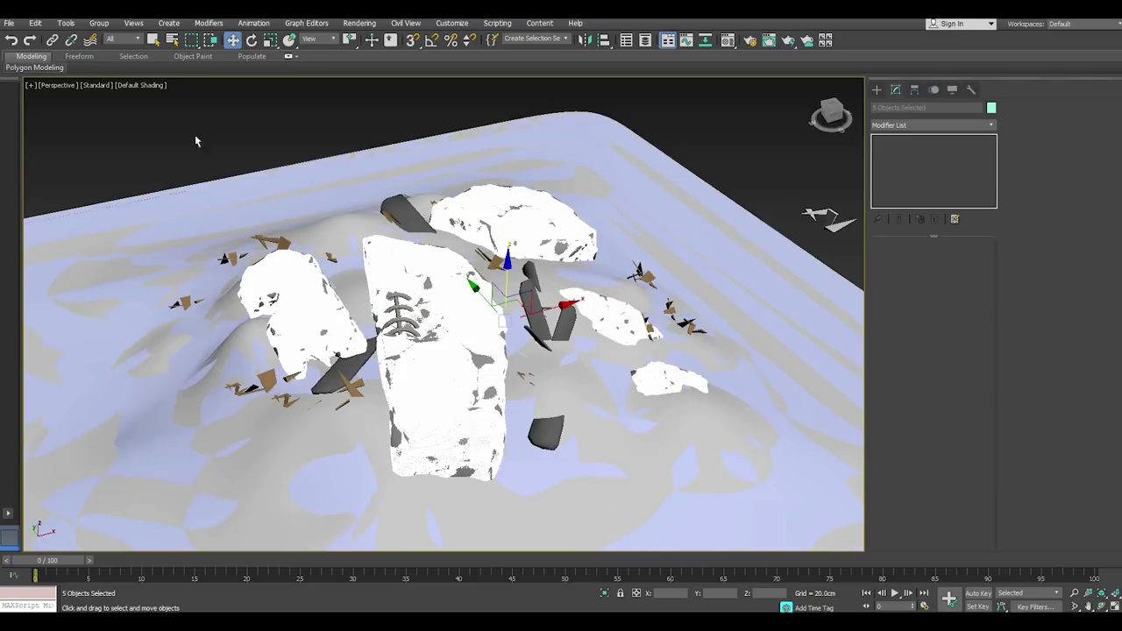
click(101, 24)
click(105, 44)
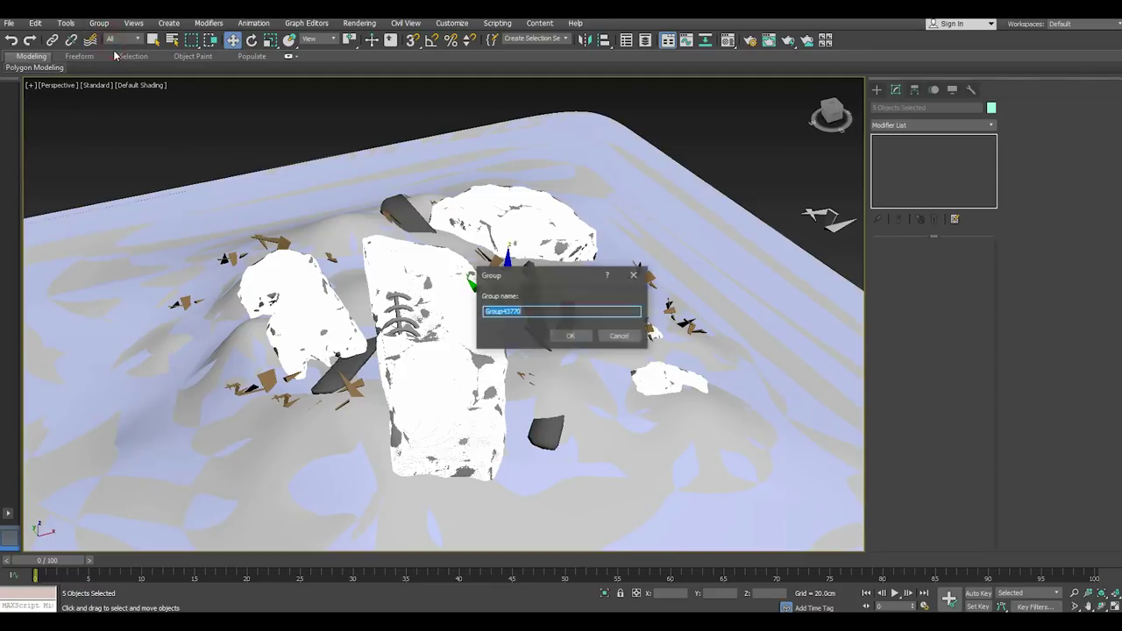
click(570, 331)
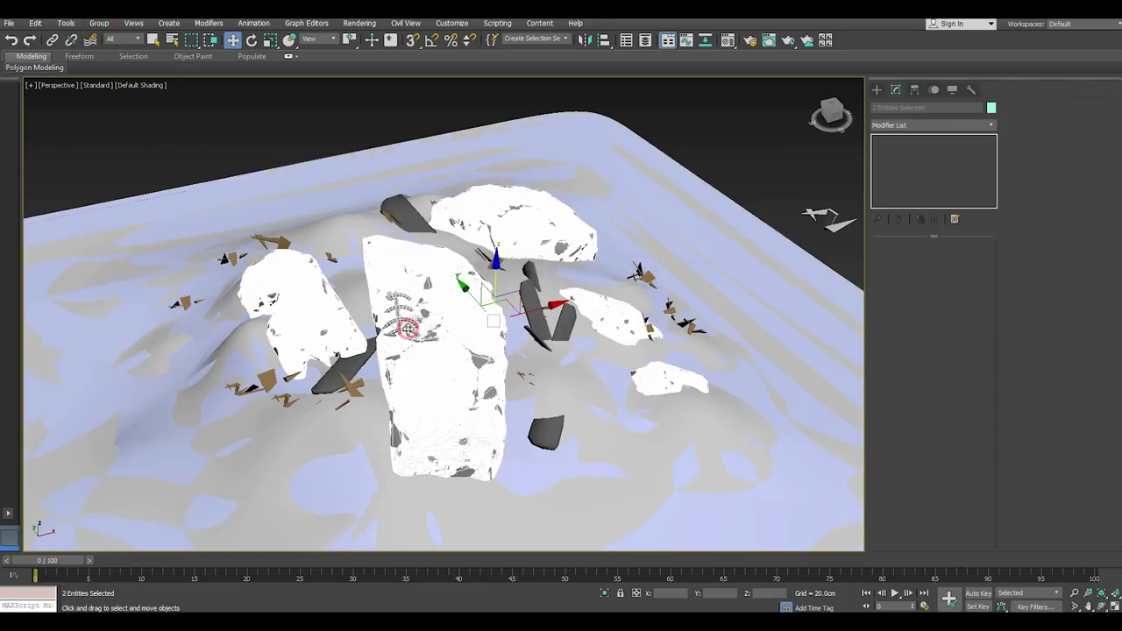
- Isolate the rocks and select the low-poly rock group Group43768
right_click(405, 326)
click(425, 279)
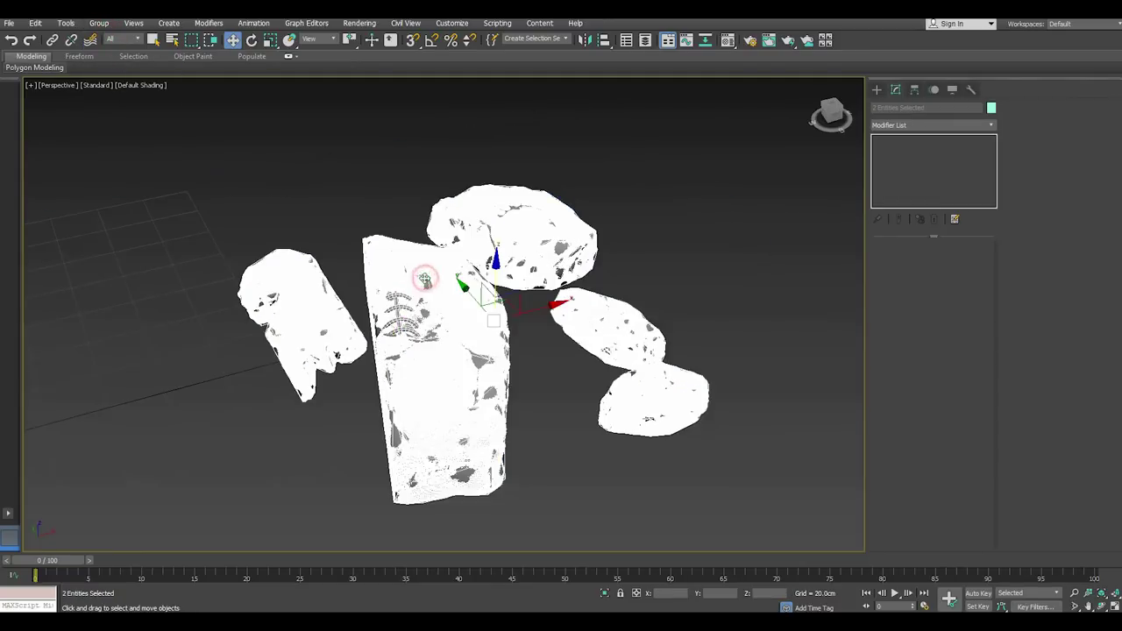
click(516, 395)
click(480, 360)
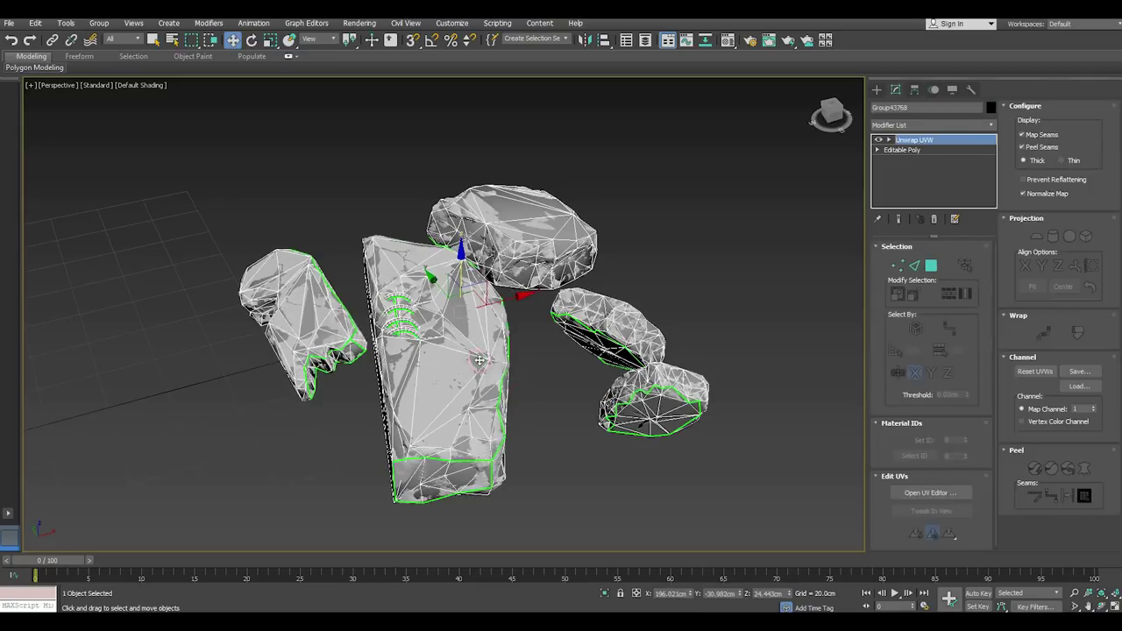
- Add a Projection modifier with Group1 picked as reference and expand the Cage settings
click(992, 128)
drag(989, 163, 991, 509)
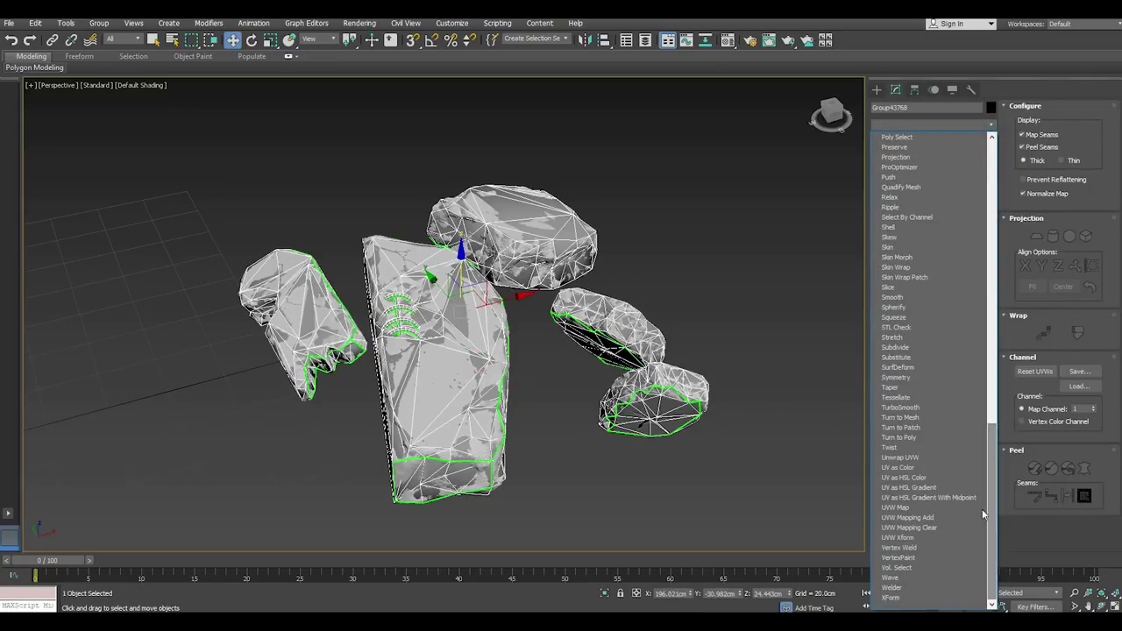
click(896, 157)
click(1037, 263)
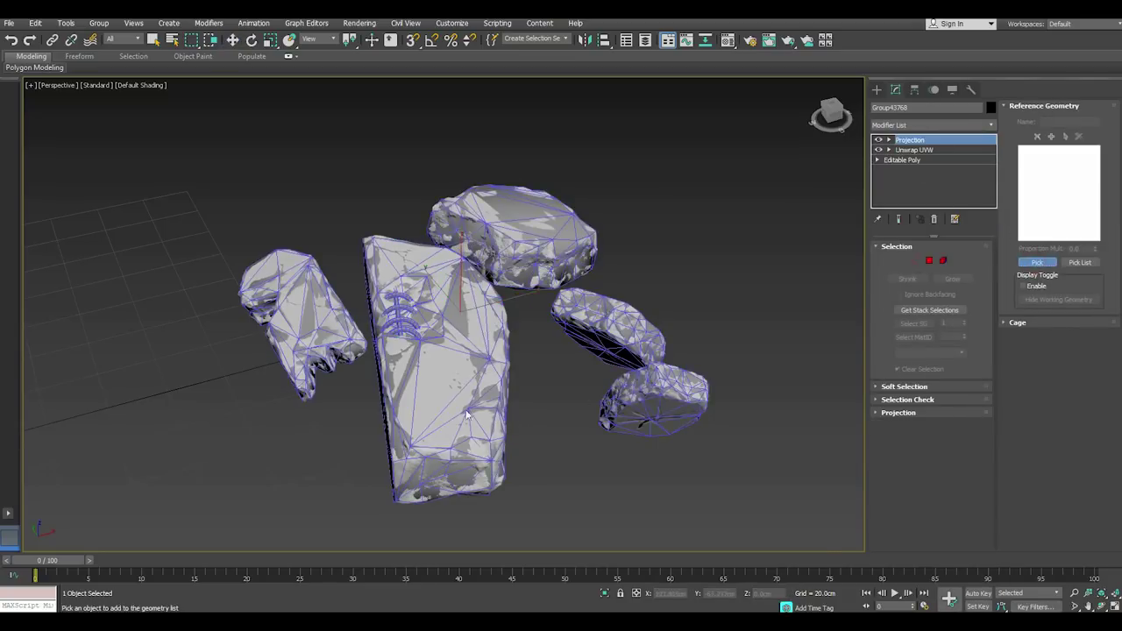
click(448, 392)
click(1015, 323)
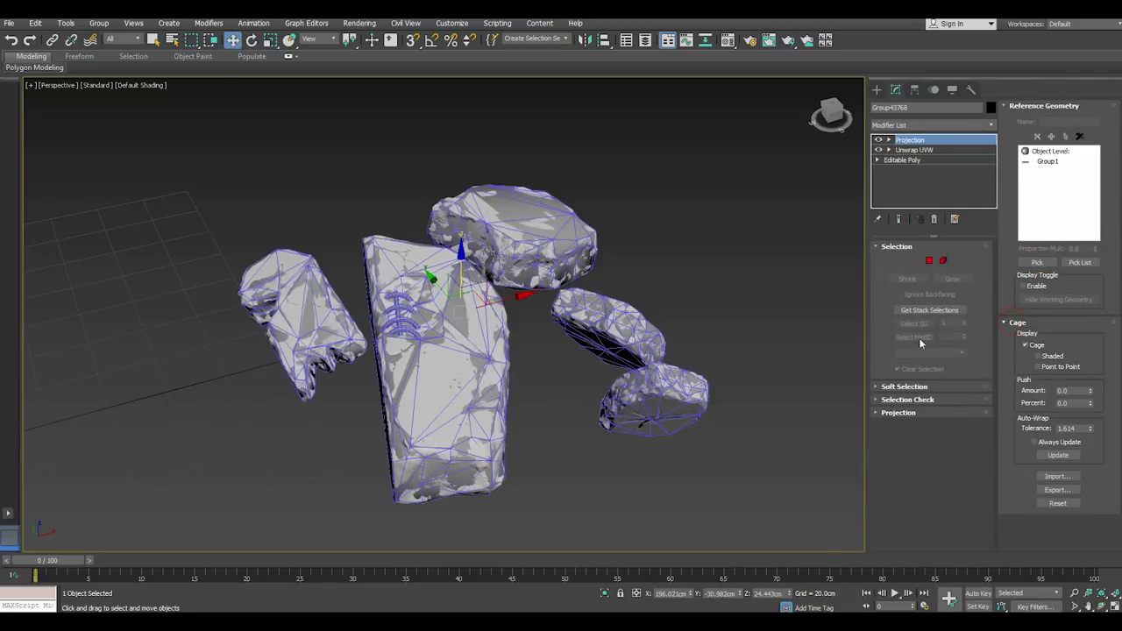
alt+middle_drag(643, 386, 639, 349)
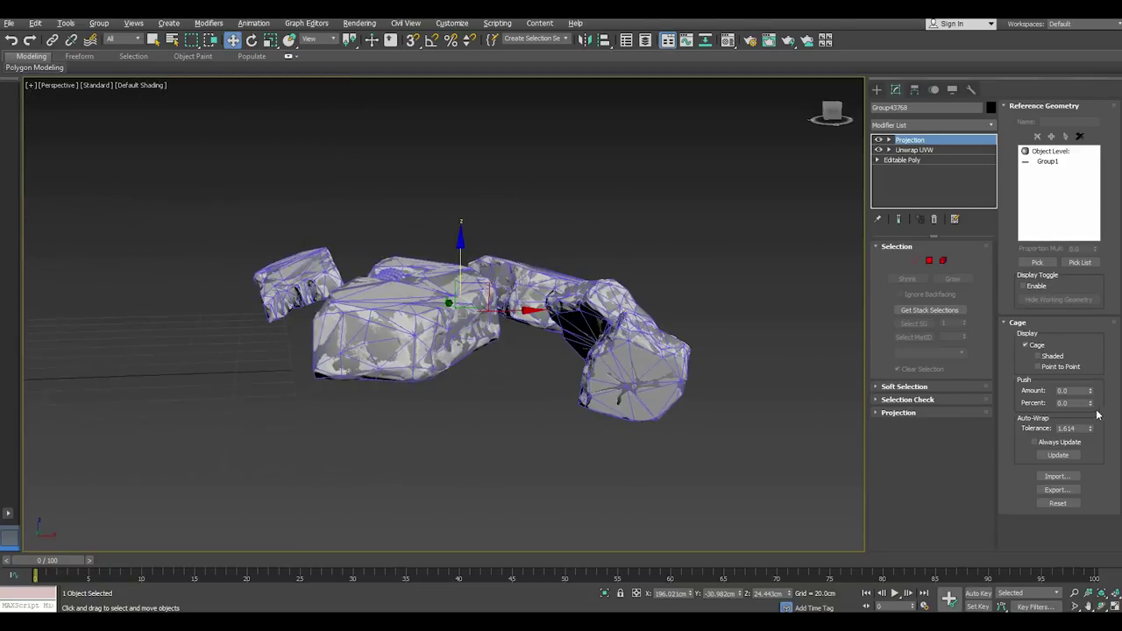
- Increase the Cage Push Amount until the blue cage wraps around all the rocks
drag(1092, 392, 1092, 355)
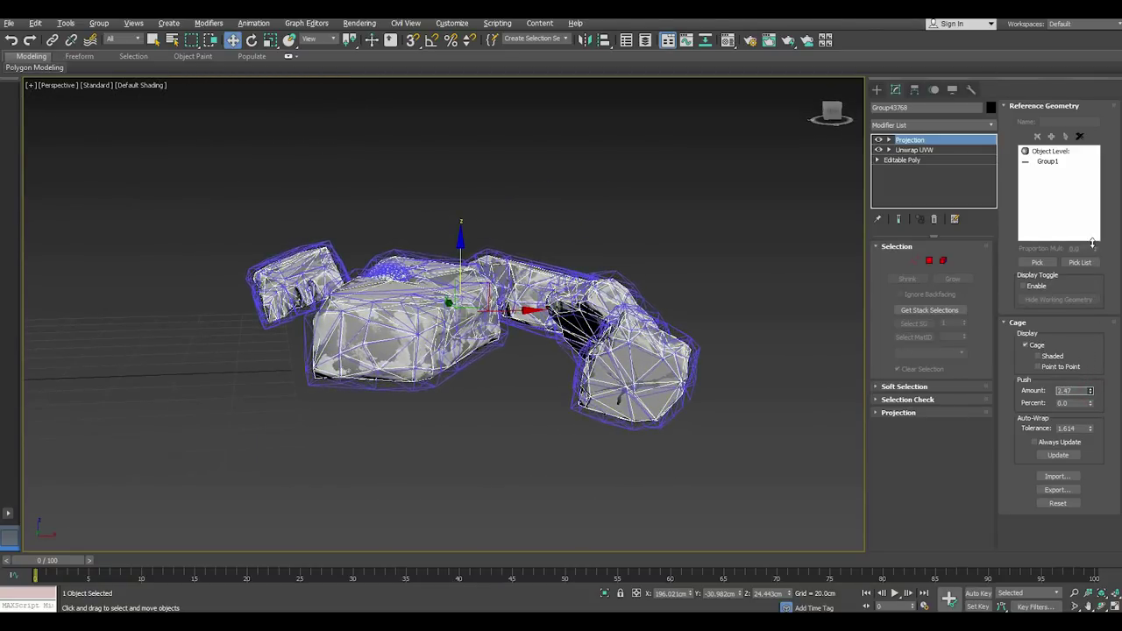
mouse_move(742, 339)
alt+middle_down()
mouse_move(698, 346)
mouse_move(711, 348)
mouse_move(593, 338)
mouse_move(628, 346)
alt+middle_up()
scroll(599, 349, up, 5)
mouse_move(1091, 392)
mouse_down()
mouse_move(1077, 349)
mouse_move(1081, 395)
mouse_up()
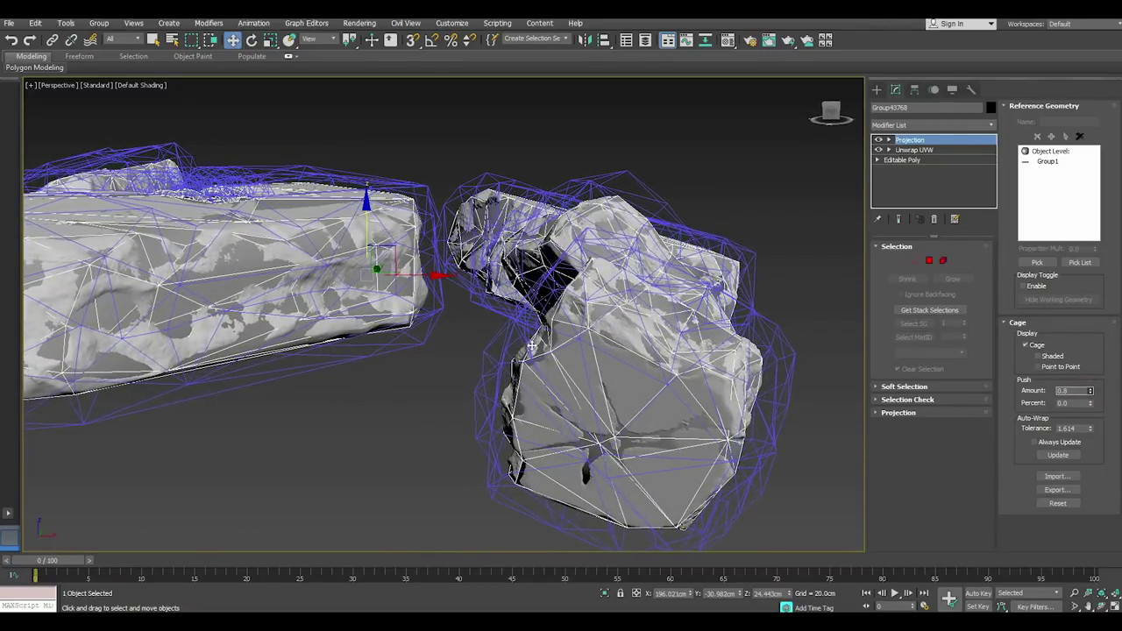
scroll(532, 347, down, 4)
alt+middle_drag(532, 346, 566, 419)
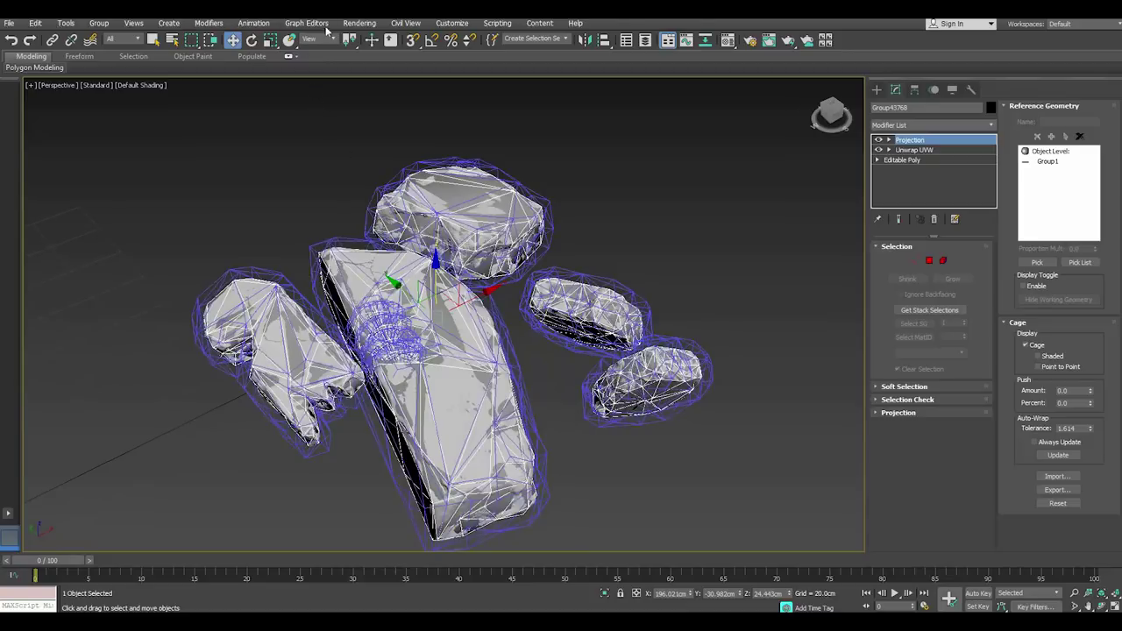
click(360, 23)
- In Render To Texture, enable projection mapping, turn off the ray miss check, and turn on the Global Supersampler
click(405, 281)
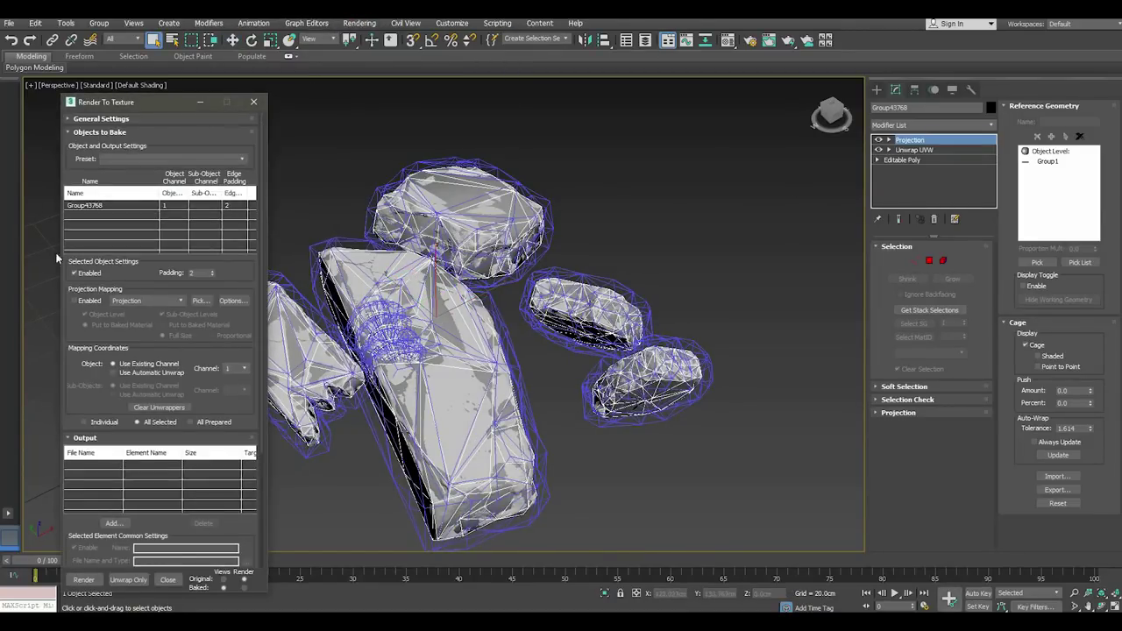
click(75, 300)
click(232, 301)
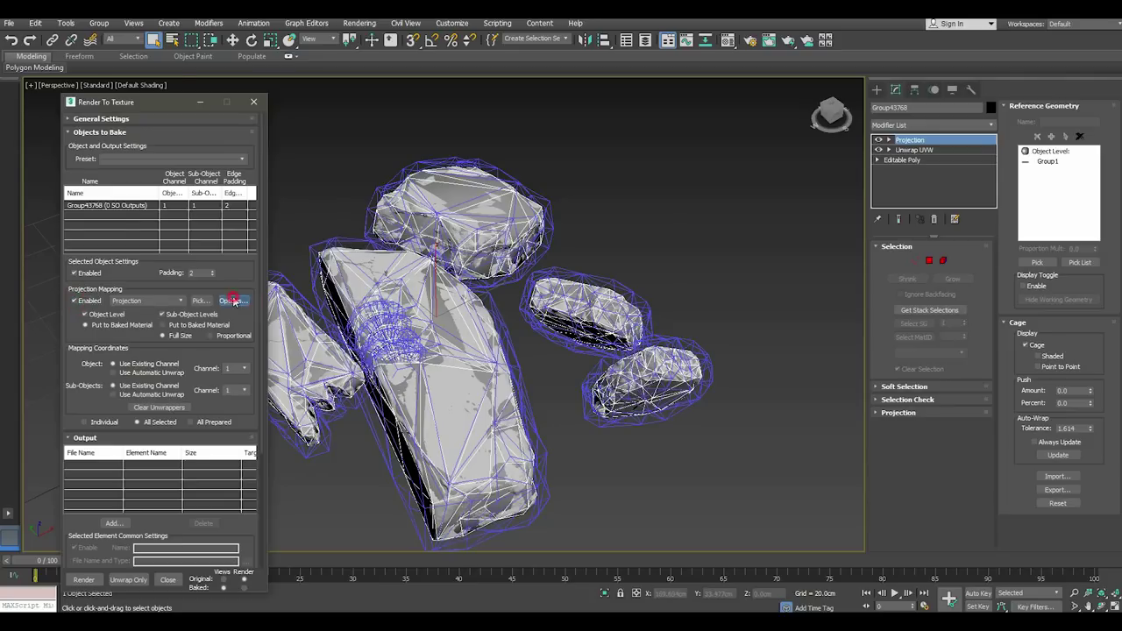
click(633, 326)
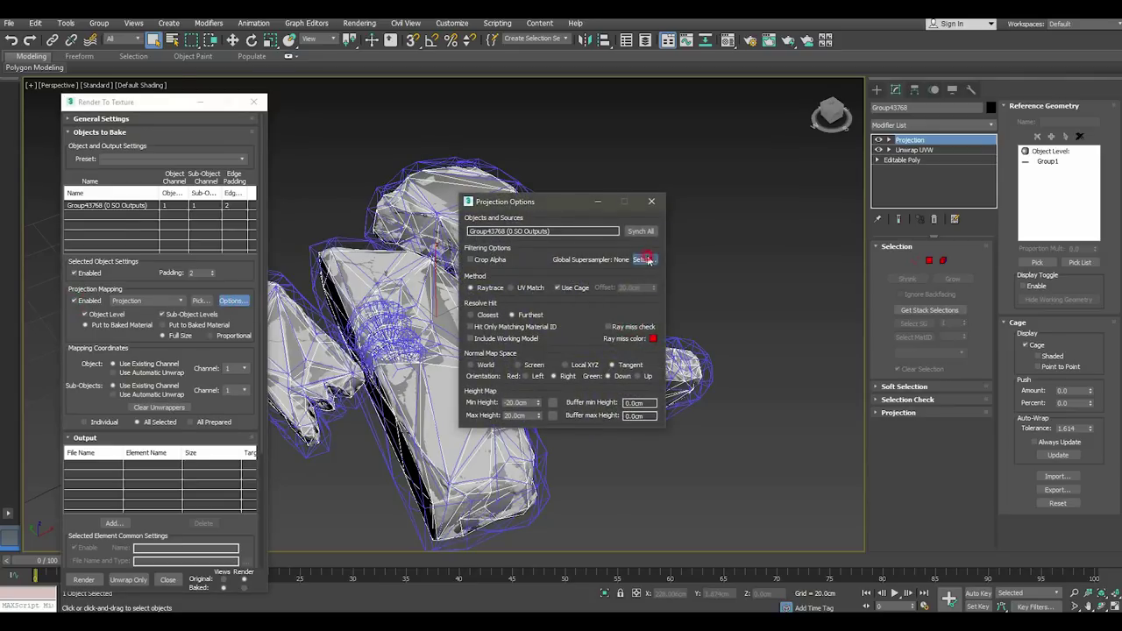
click(646, 260)
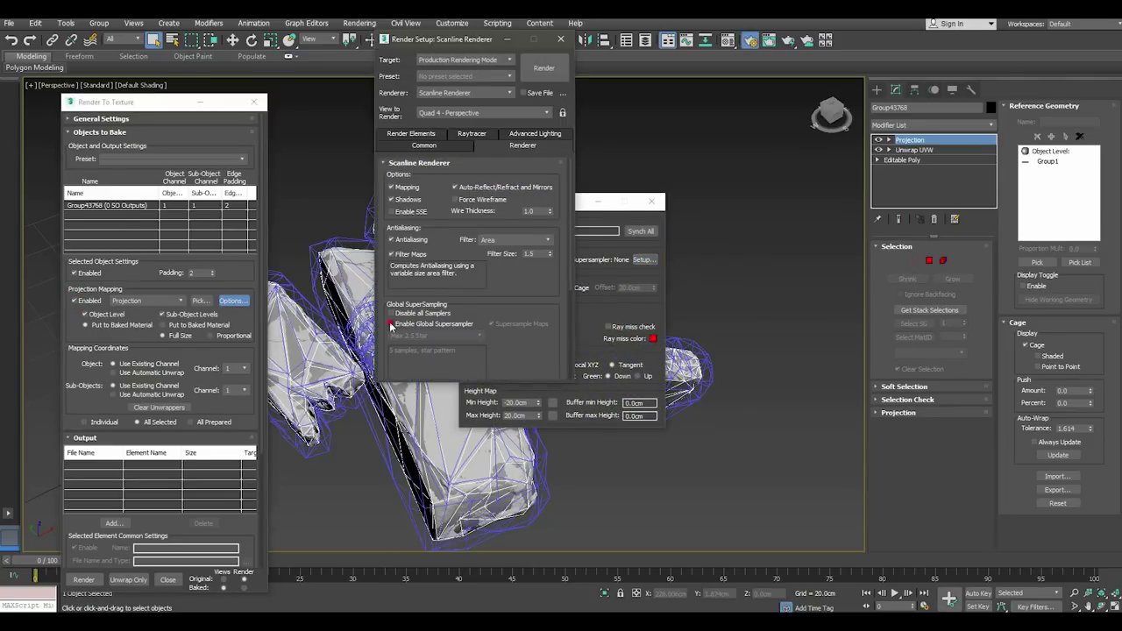
click(391, 324)
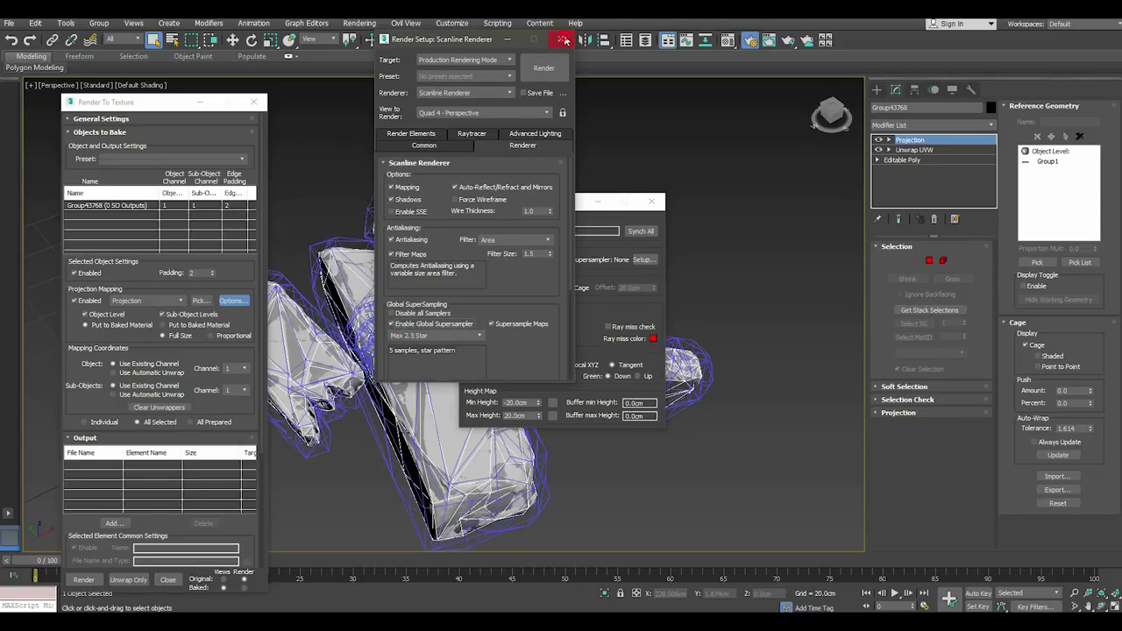
click(562, 39)
click(652, 202)
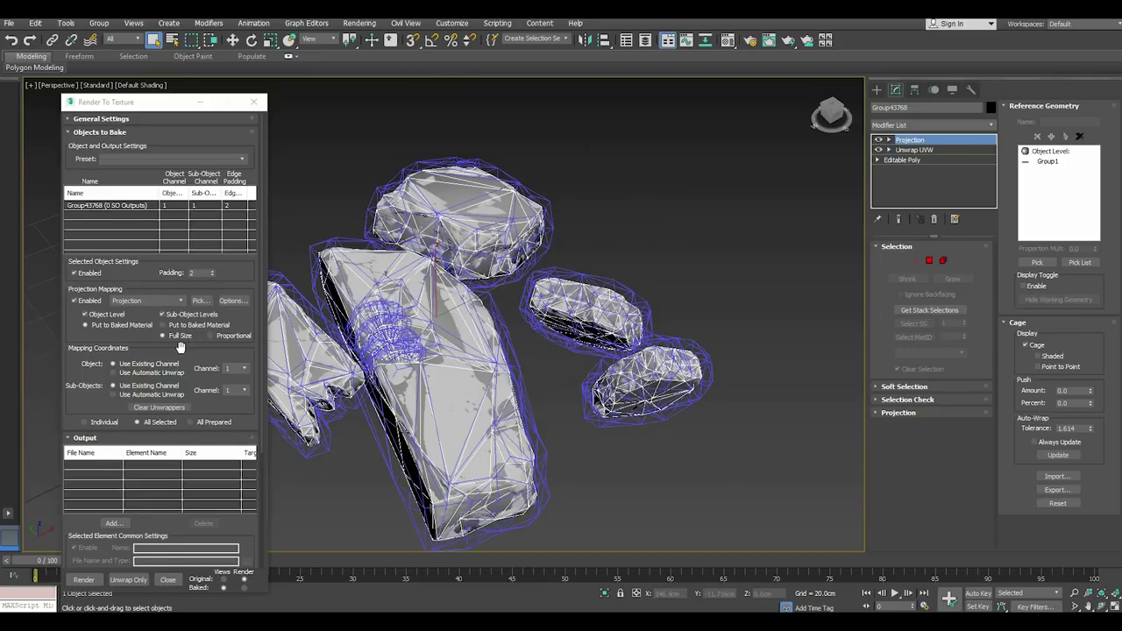
- Add a NormalsMap bake element at 1024x1024
scroll(180, 347, down, 2)
scroll(167, 359, down, 2)
scroll(140, 368, down, 1)
click(114, 379)
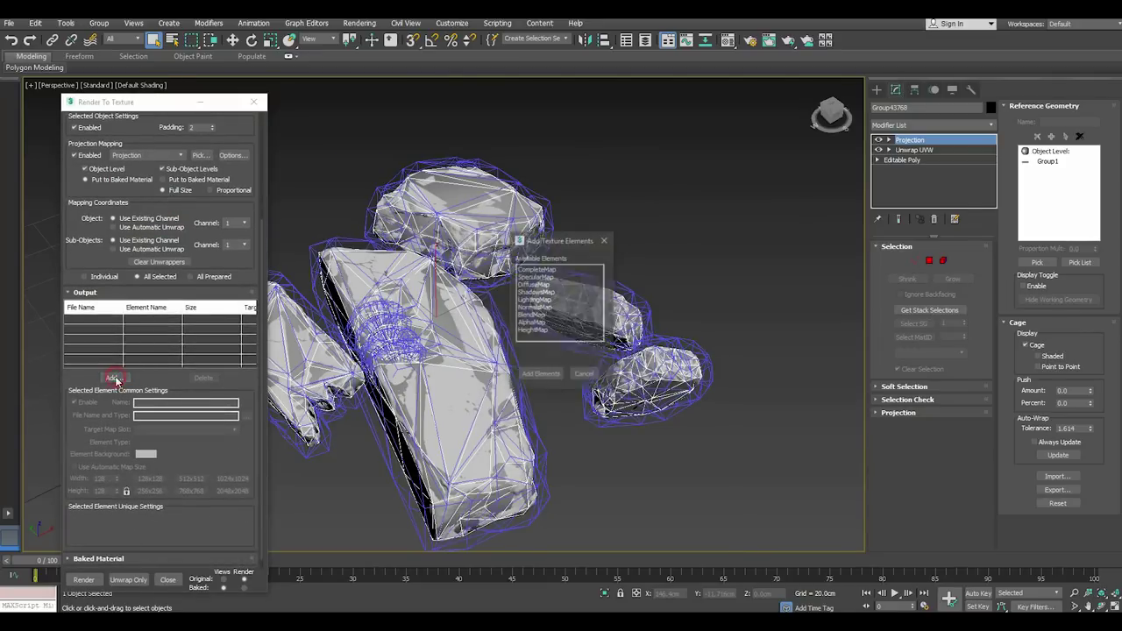
click(534, 307)
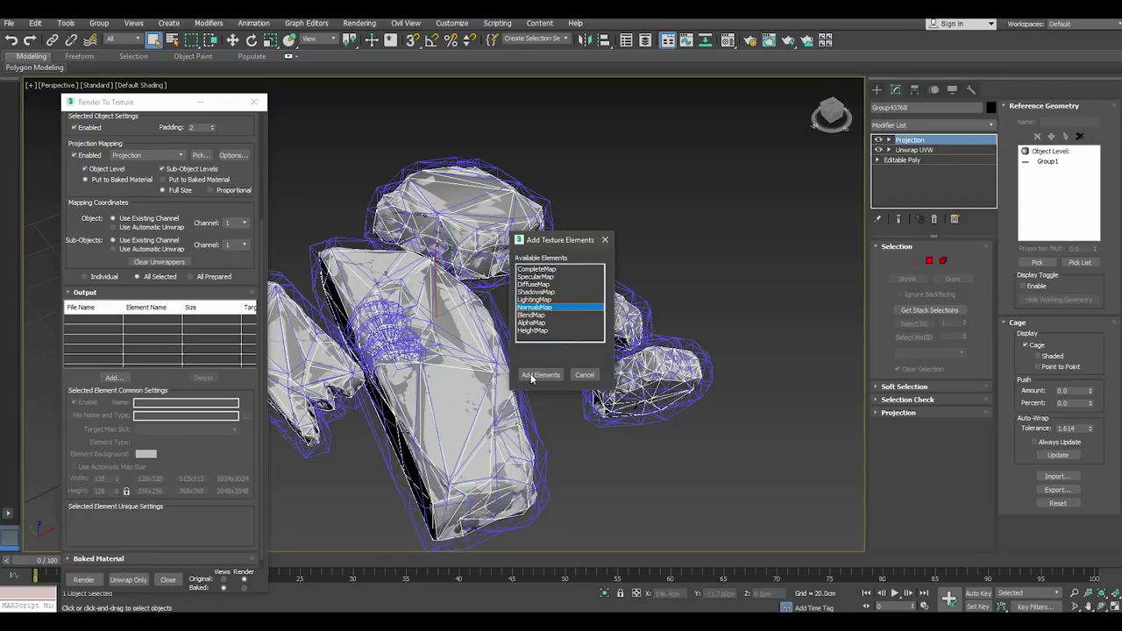
click(541, 376)
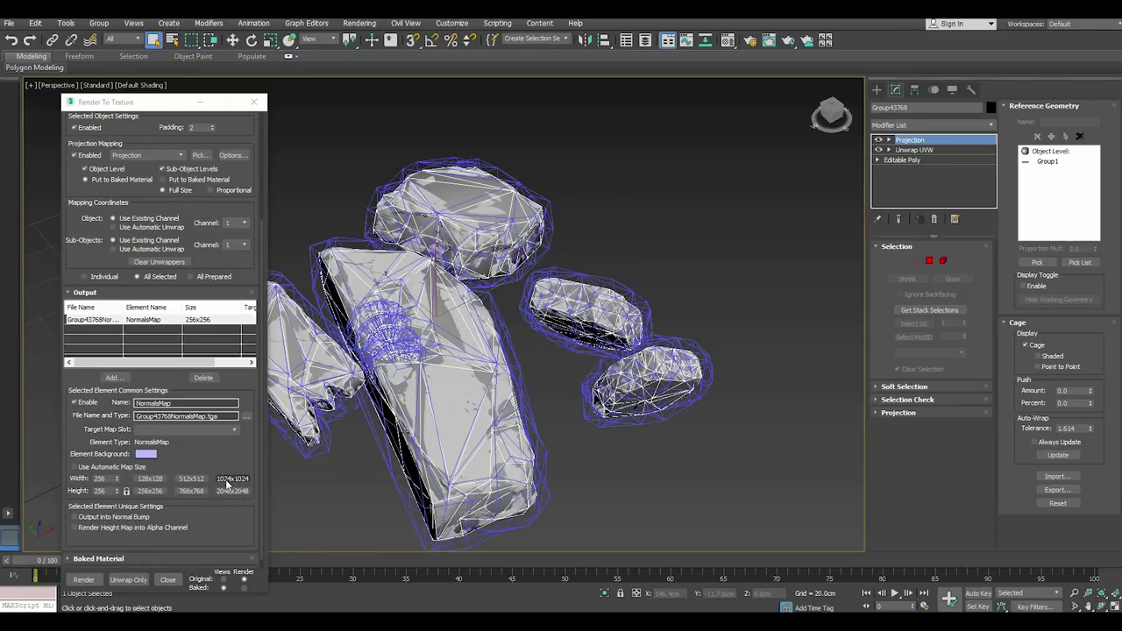
click(232, 478)
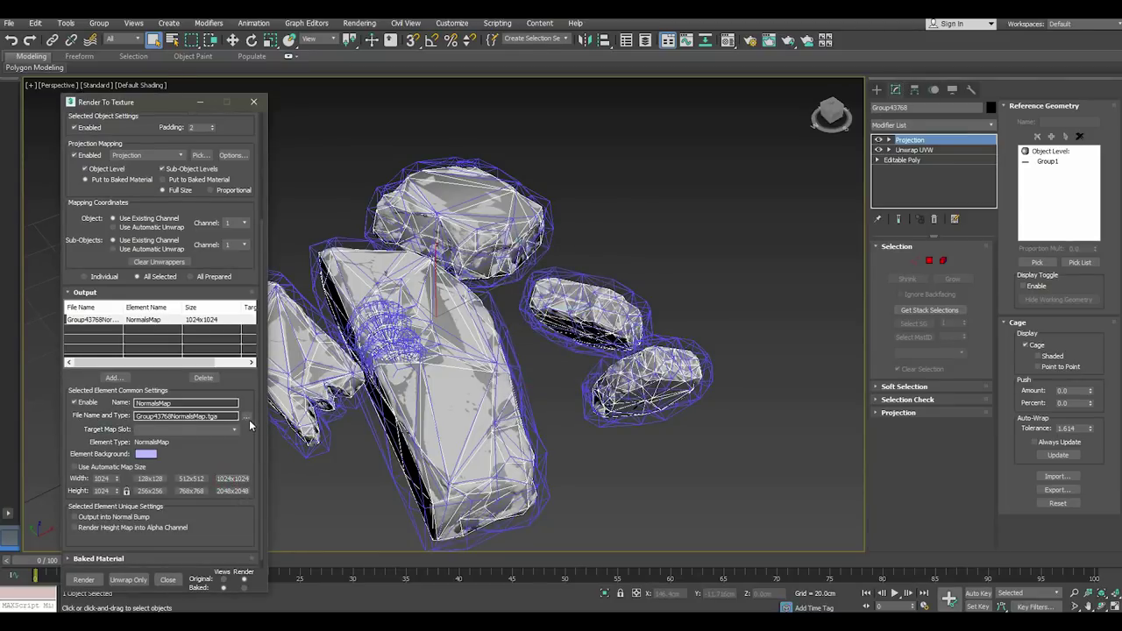
- Set the normal map's save location to the new folder on the Desktop
click(249, 417)
click(102, 223)
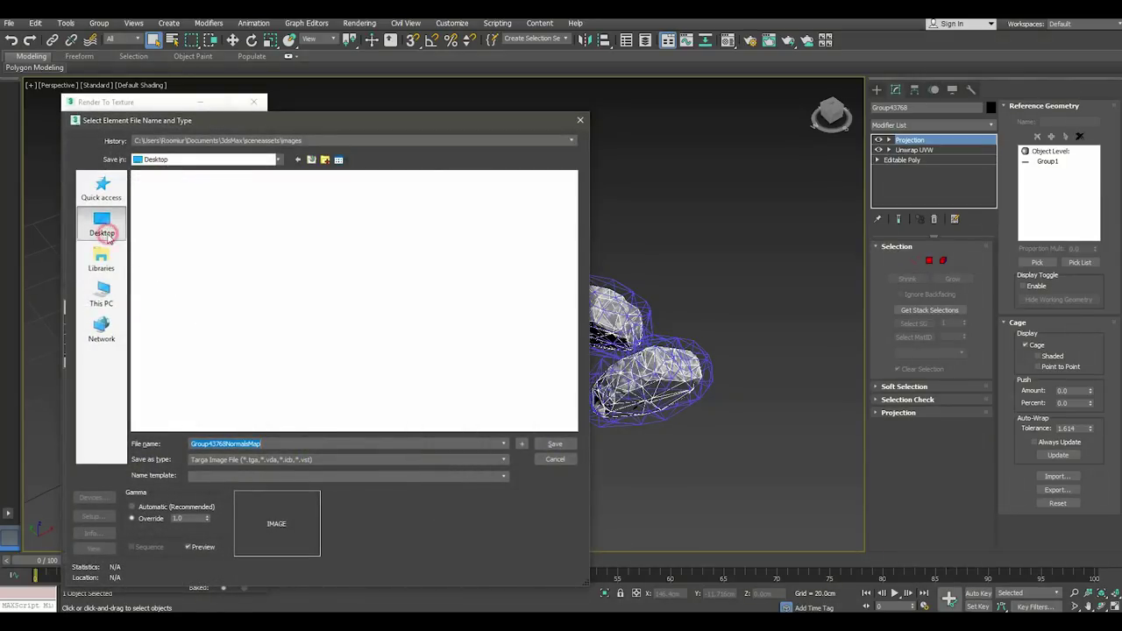
double_click(421, 250)
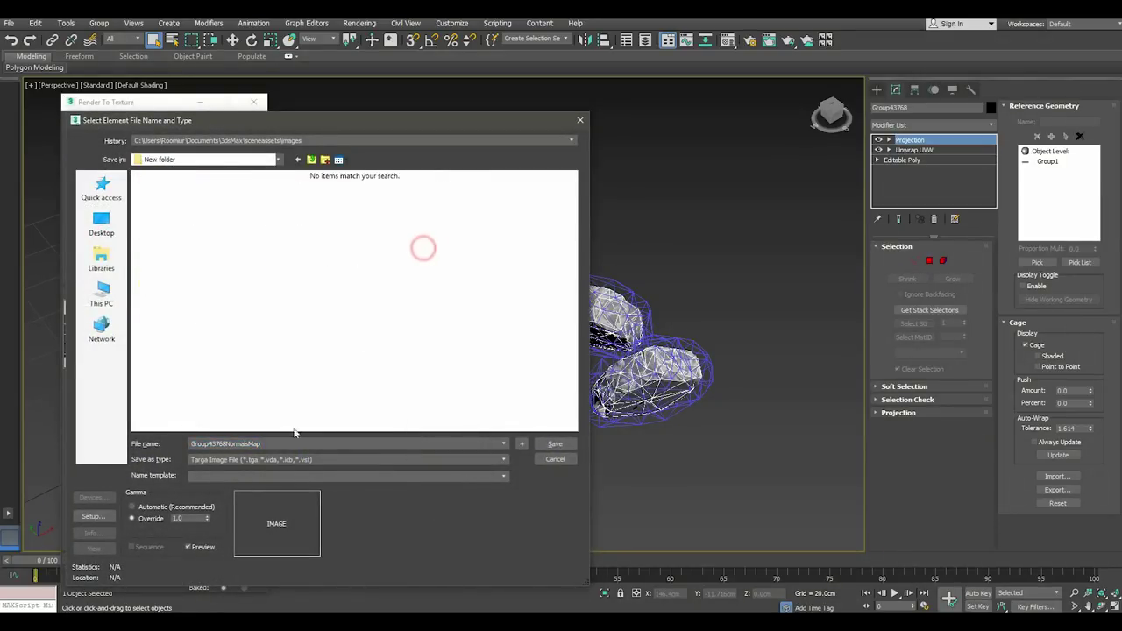
double_click(260, 444)
key(Return)
key(Return)
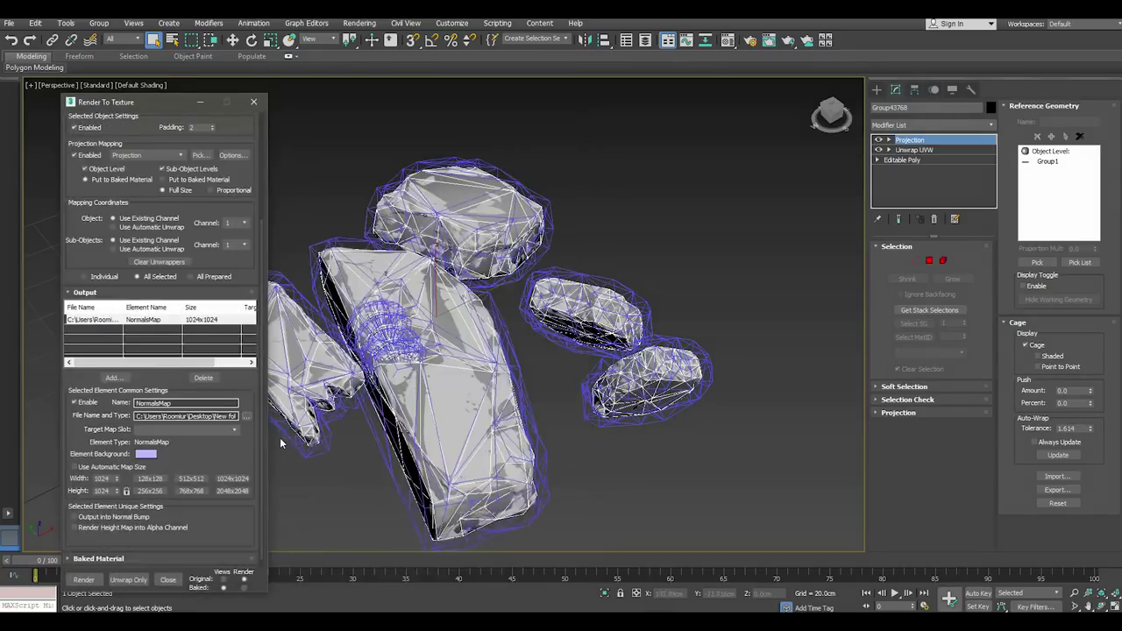
- Save the scene and start rendering the bake
click(7, 21)
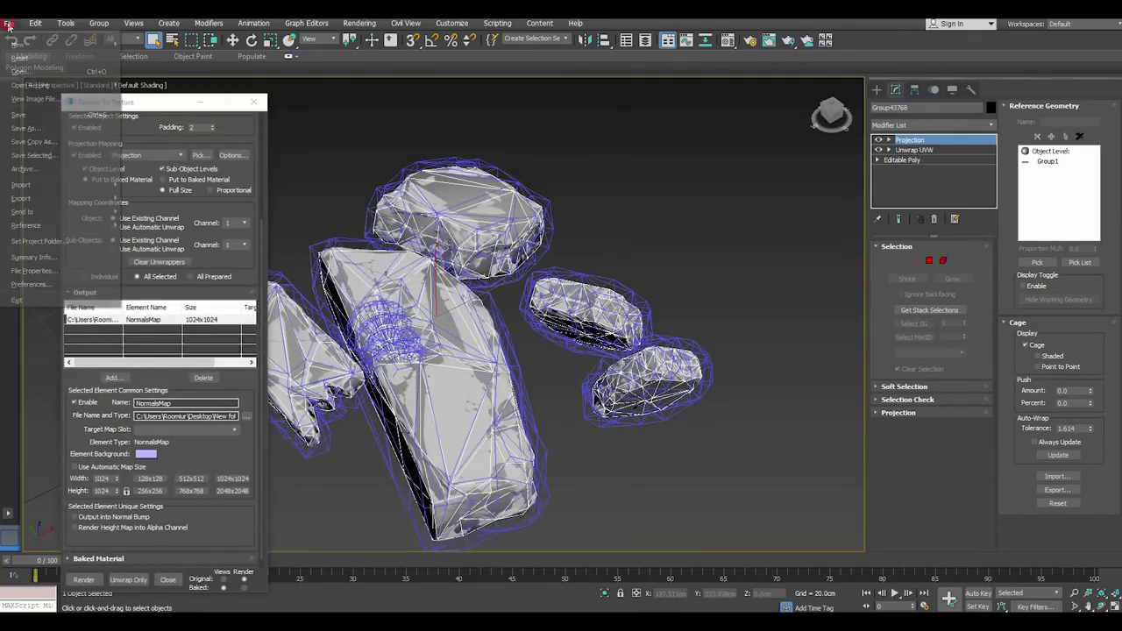
click(42, 143)
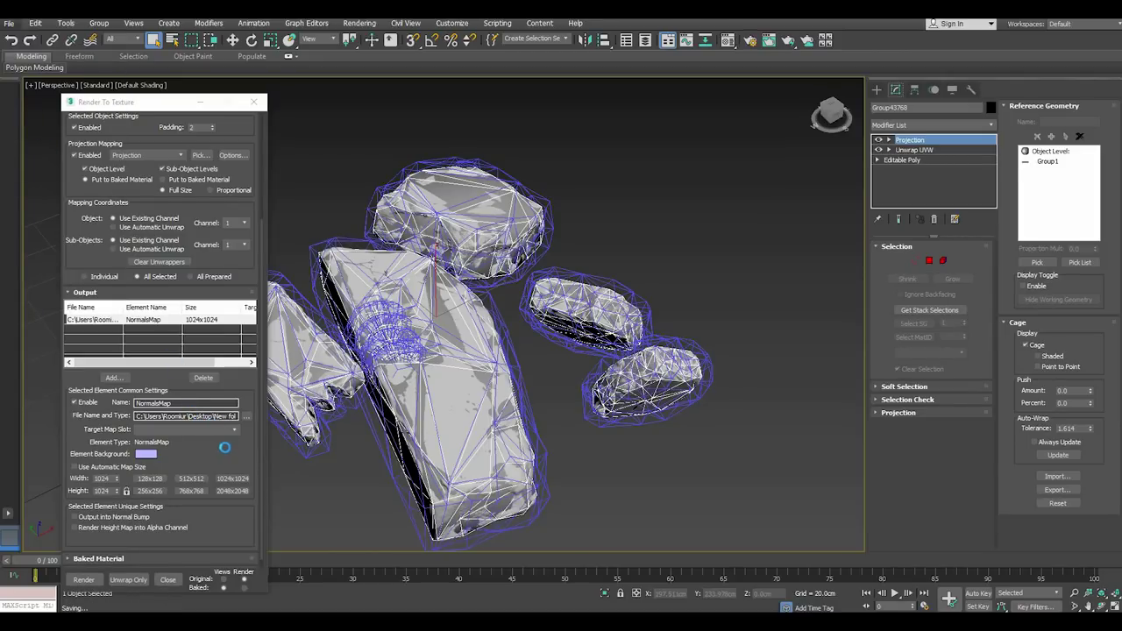
click(88, 581)
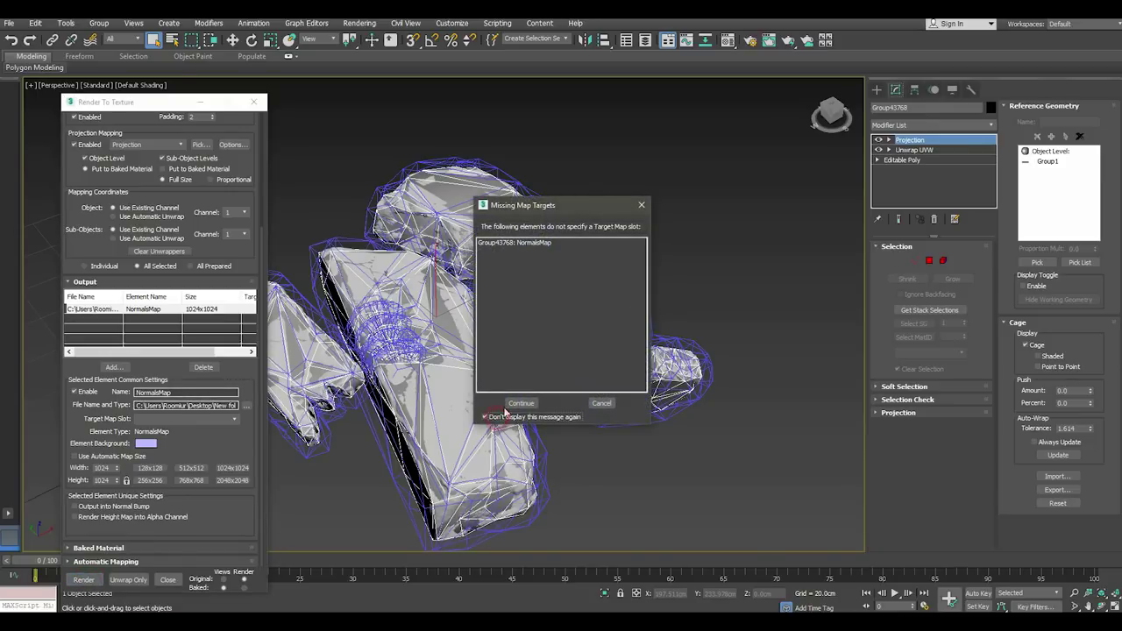
- Continue past the Missing Map Targets warning to bake the normals map
click(518, 406)
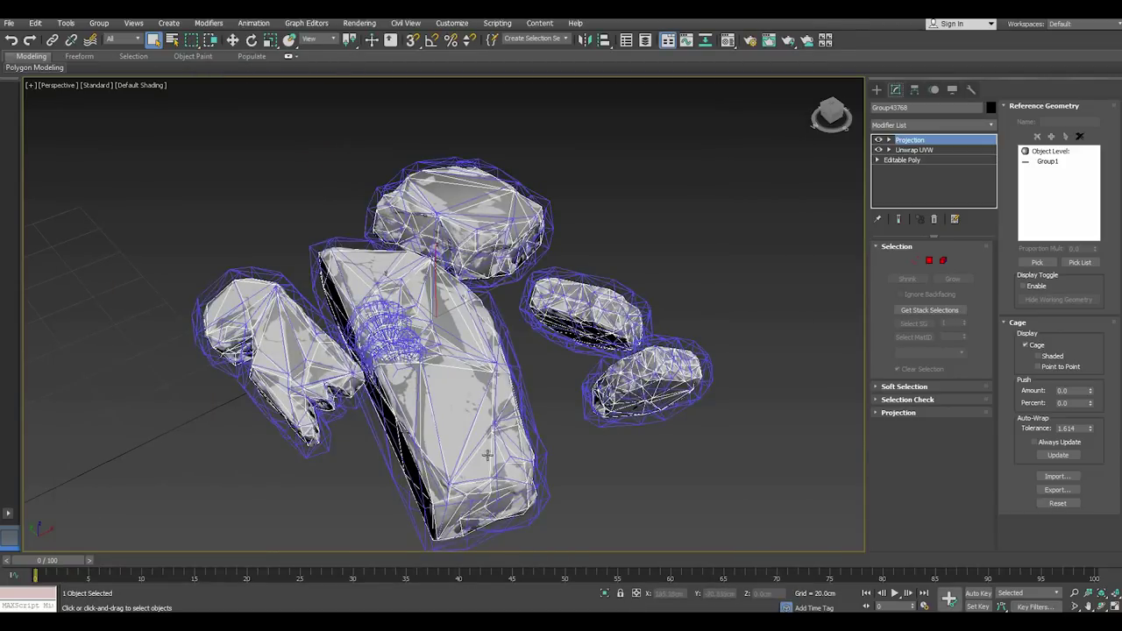
- Select the white high-detail rock group and ungroup it
click(466, 426)
click(431, 389)
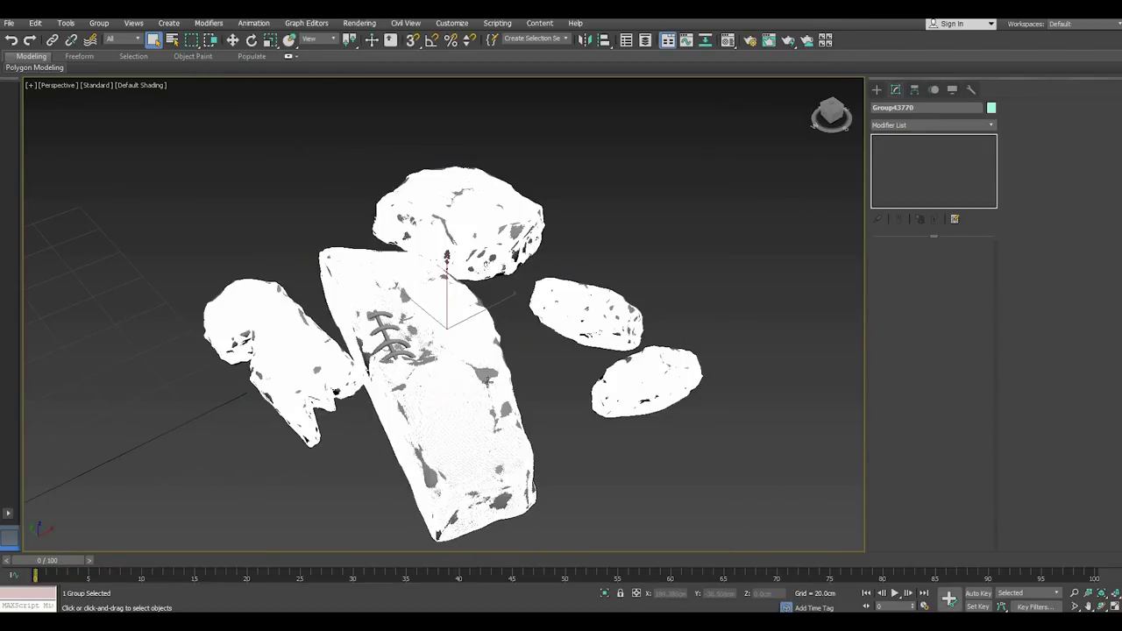
click(234, 40)
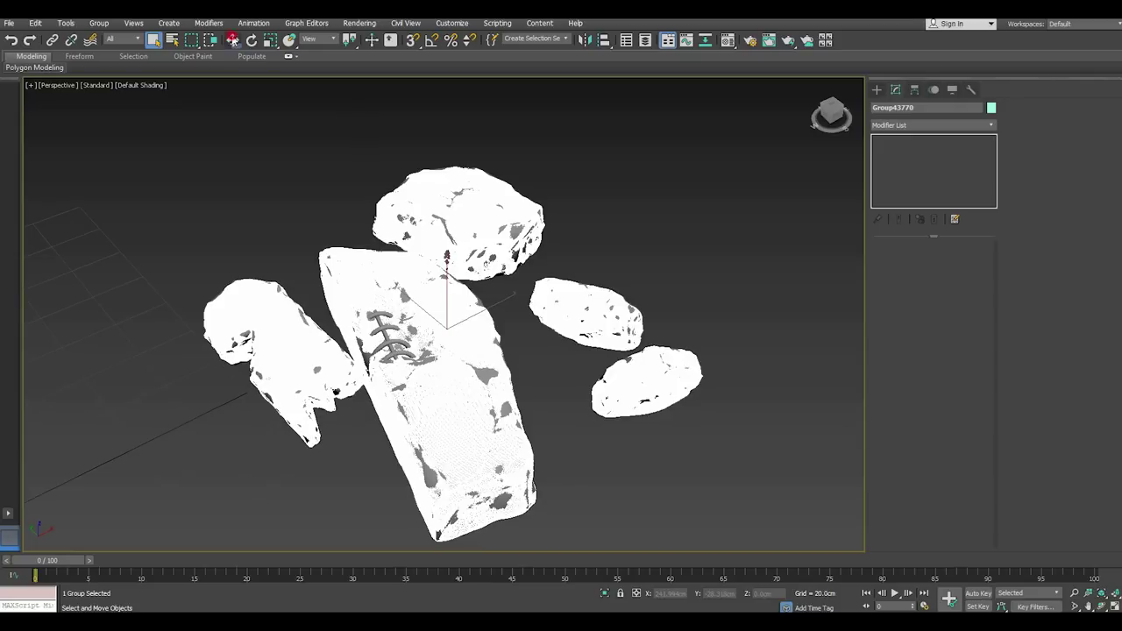
click(99, 23)
click(113, 57)
- Begin attaching the left rock to the tall rock, then select all six rocks and check the Material Editor
click(450, 384)
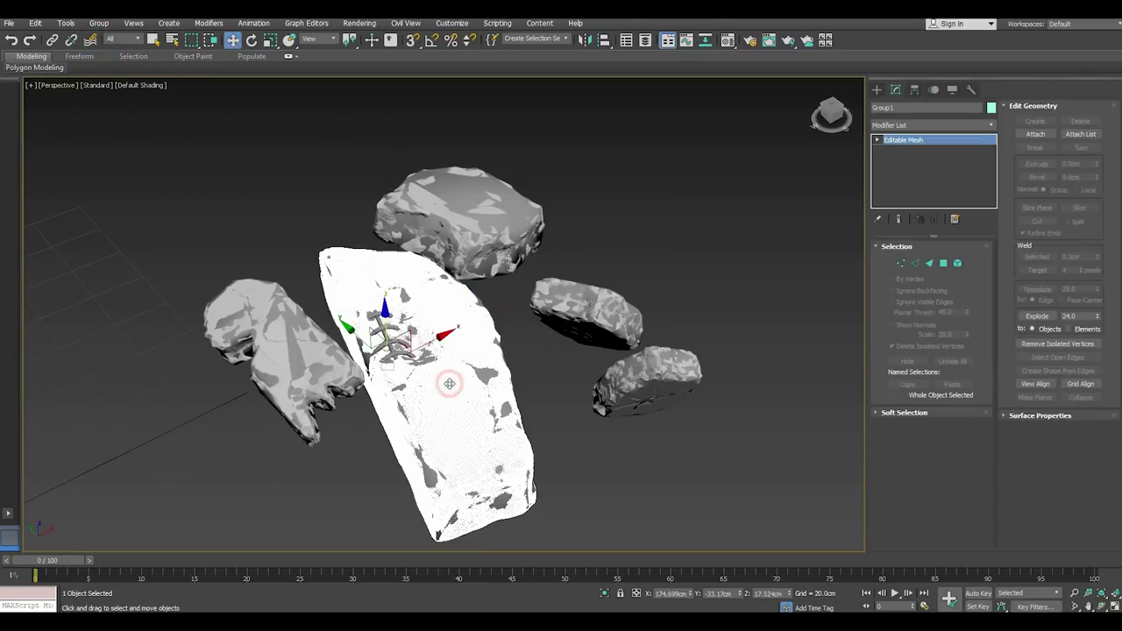
click(1033, 135)
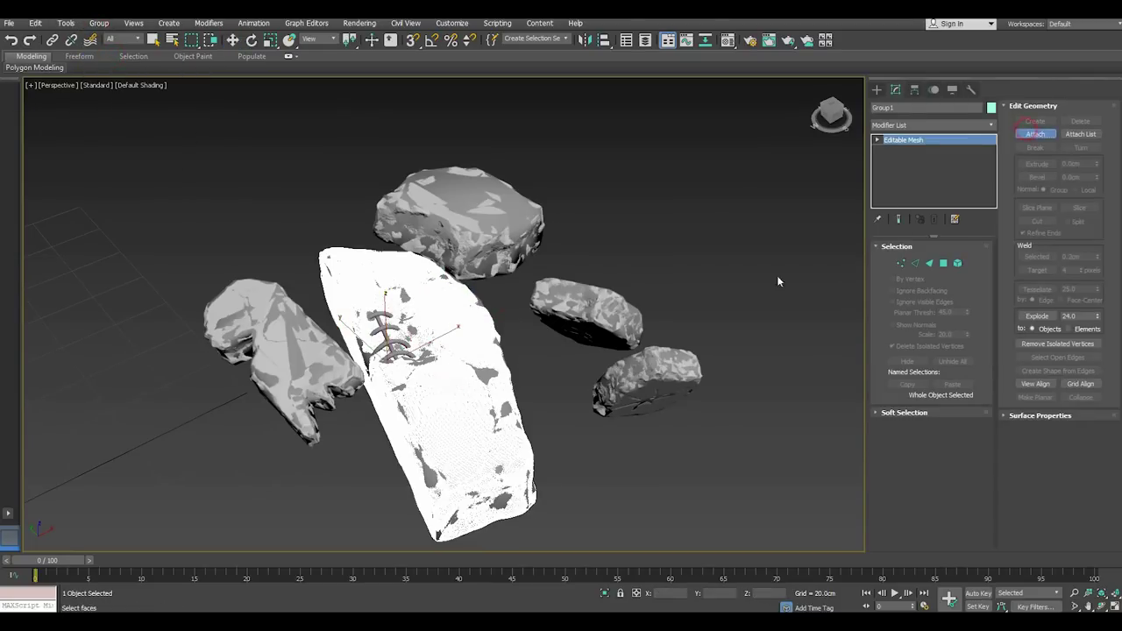
click(281, 357)
click(629, 316)
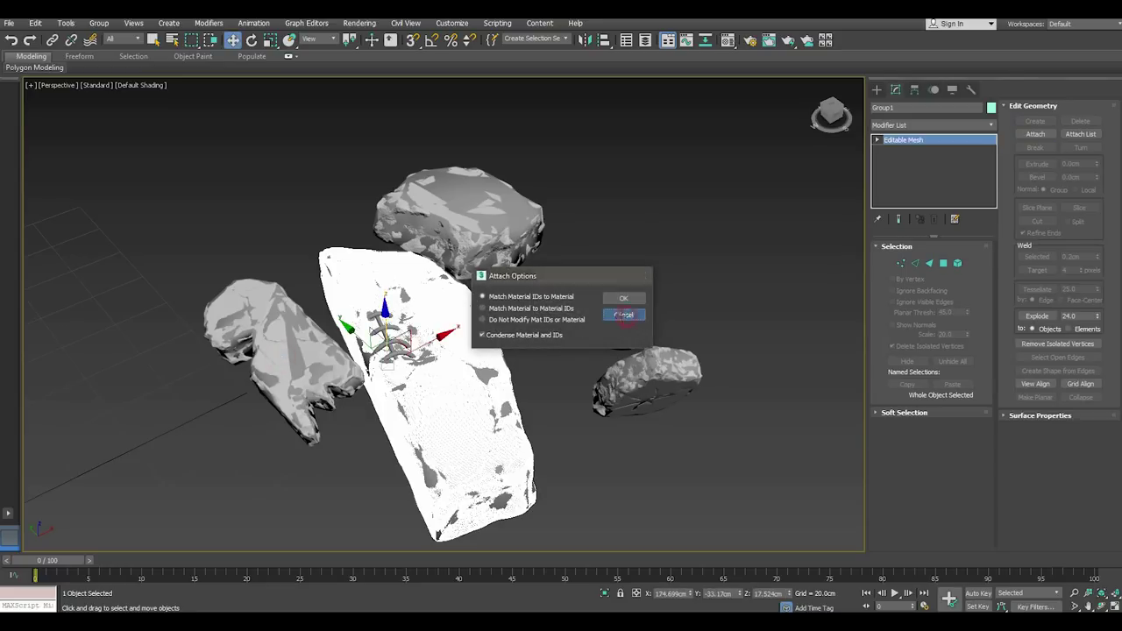
drag(140, 166, 728, 522)
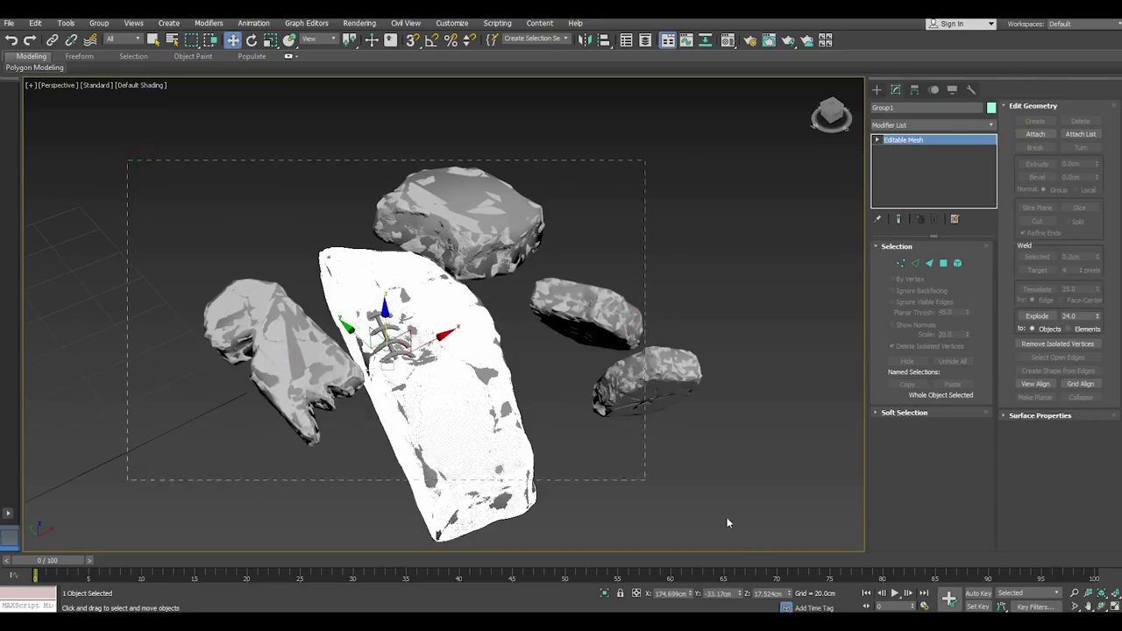
key(m)
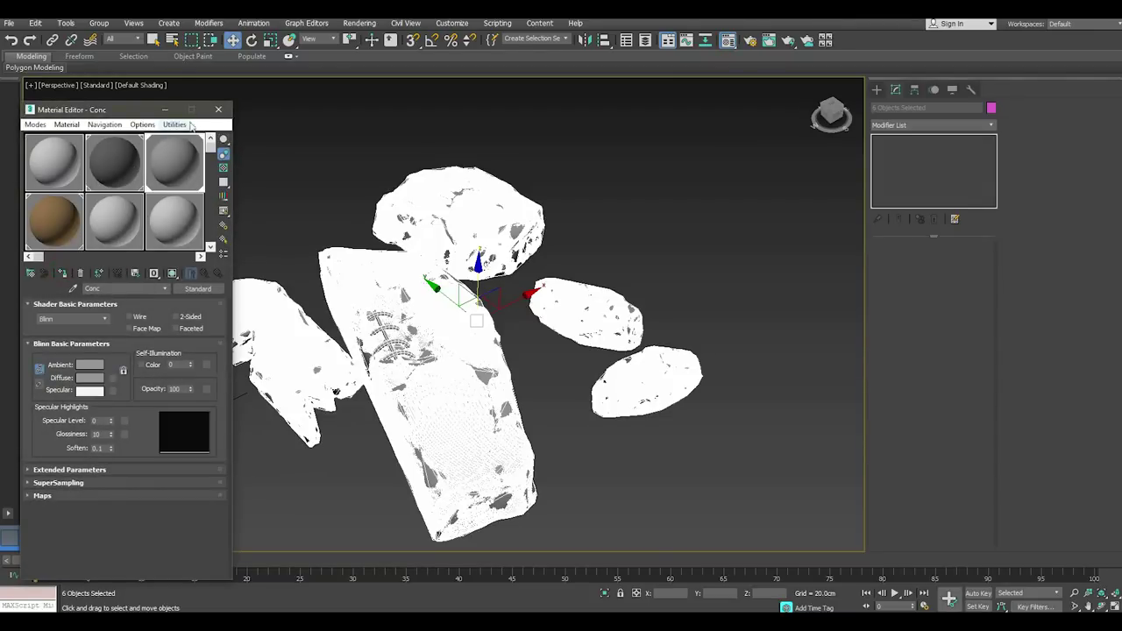
click(218, 110)
- Attach the left, top, lower-right and remaining upper rocks to the tall rock's mesh
click(421, 381)
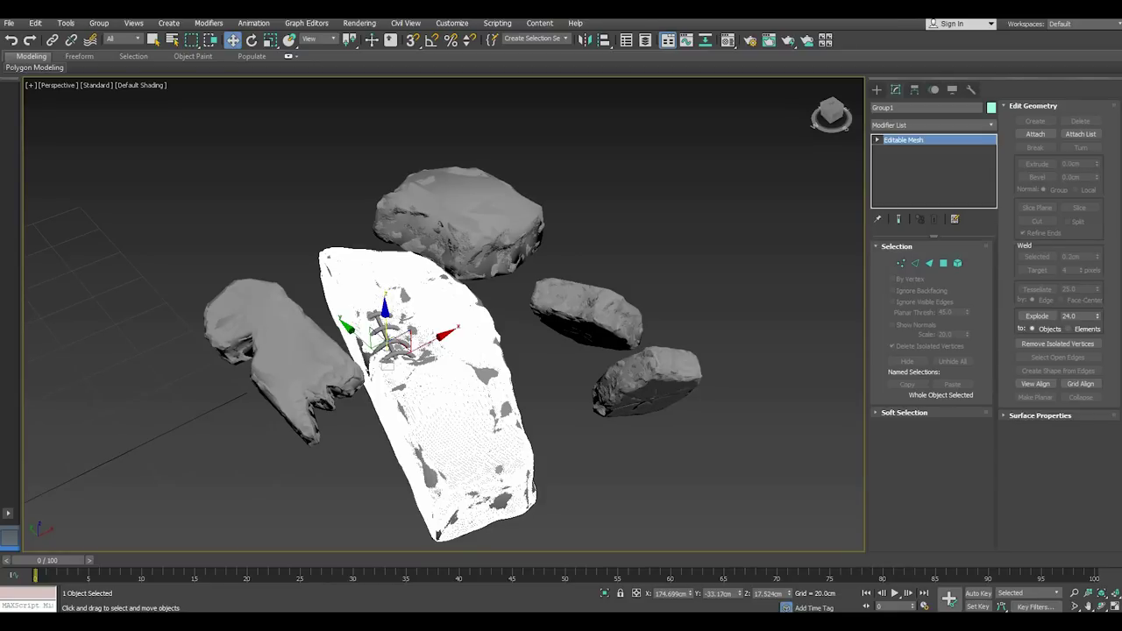
click(1035, 133)
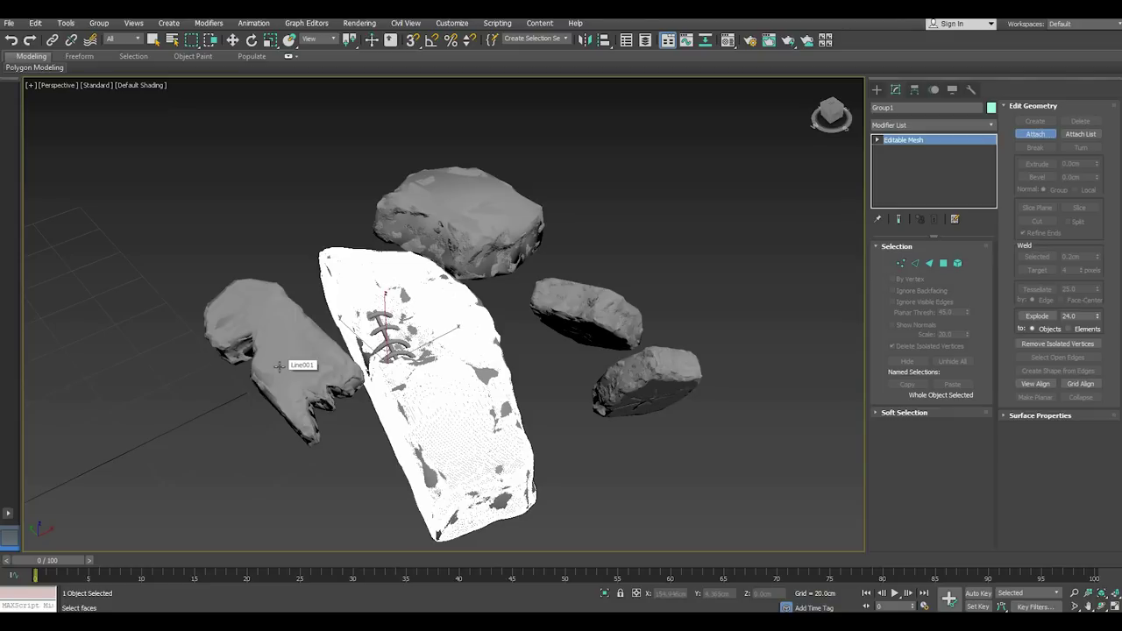
click(279, 368)
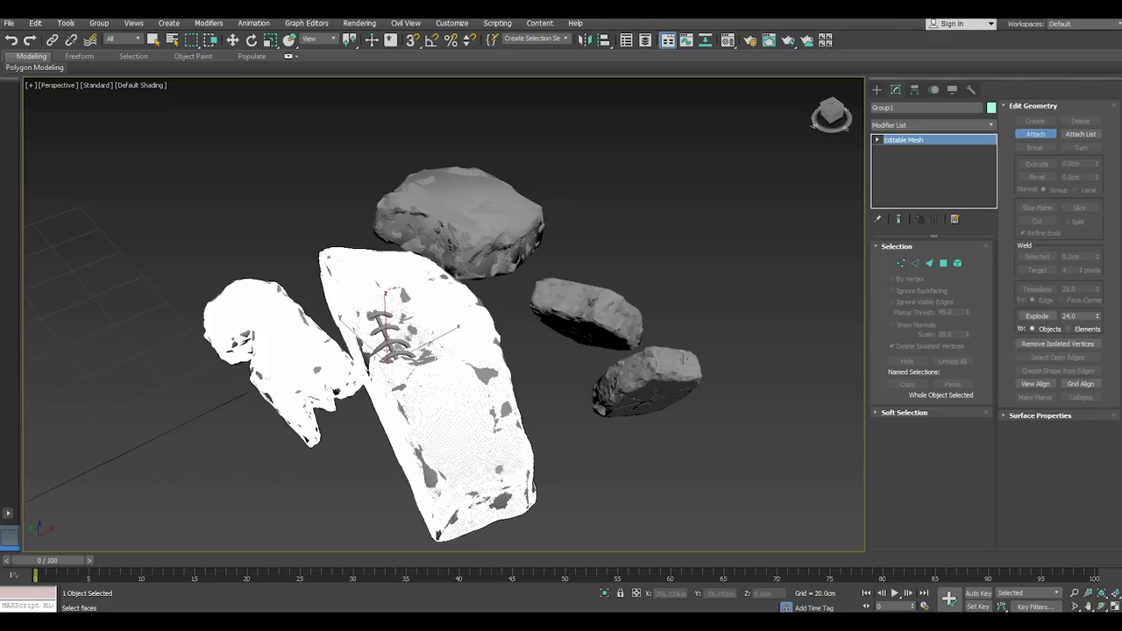
scroll(468, 234, up, 3)
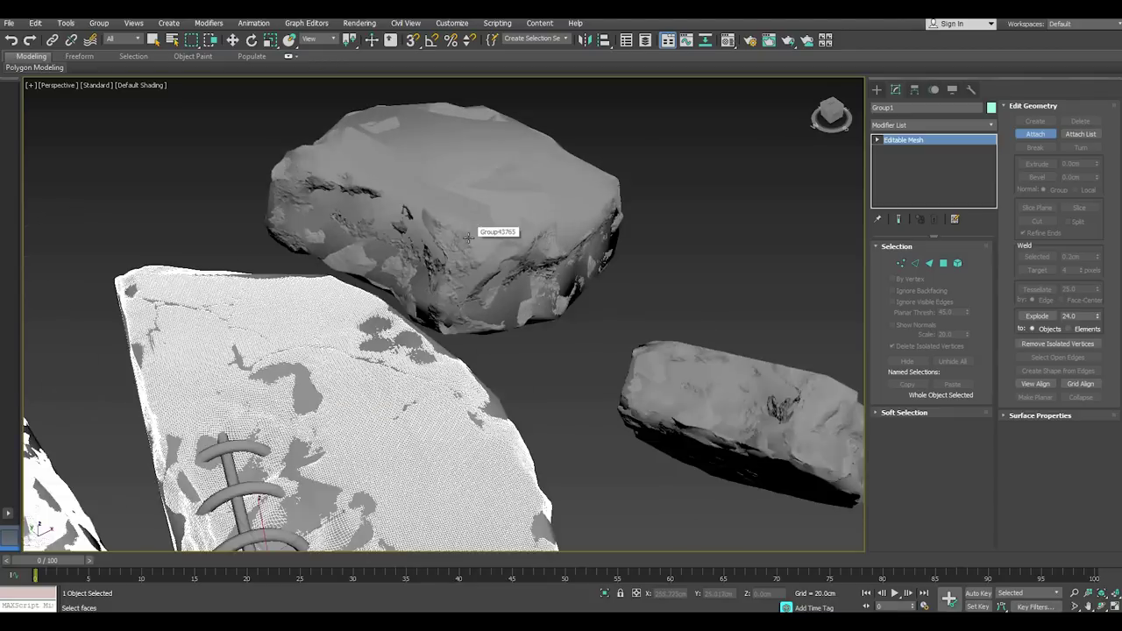
scroll(483, 232, up, 3)
click(446, 264)
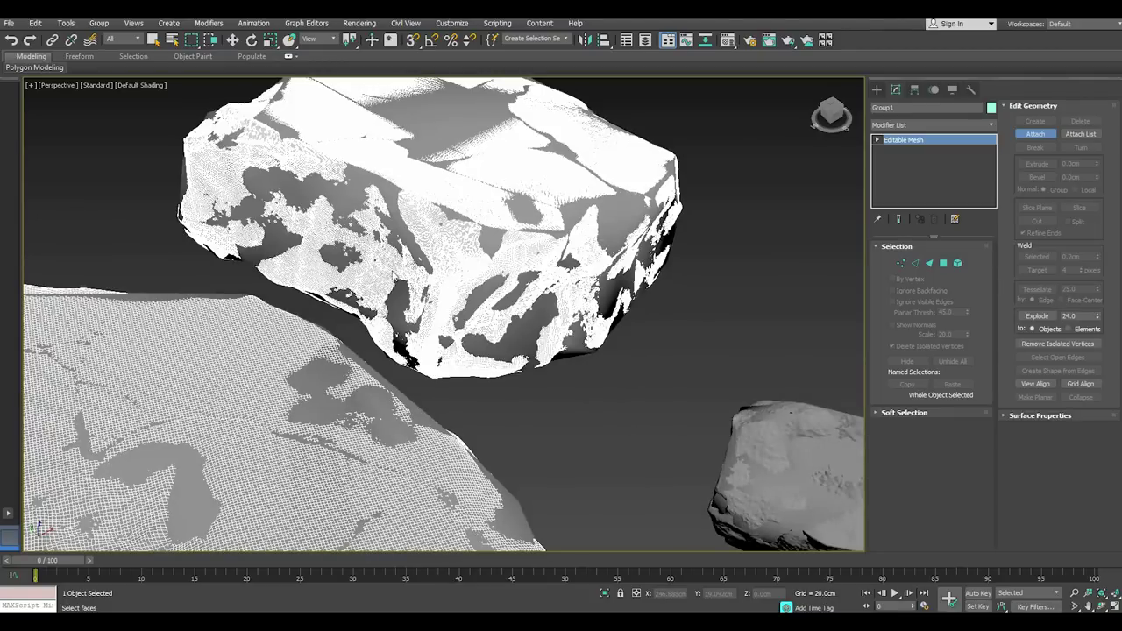
scroll(391, 275, down, 5)
scroll(578, 379, up, 3)
scroll(574, 385, up, 3)
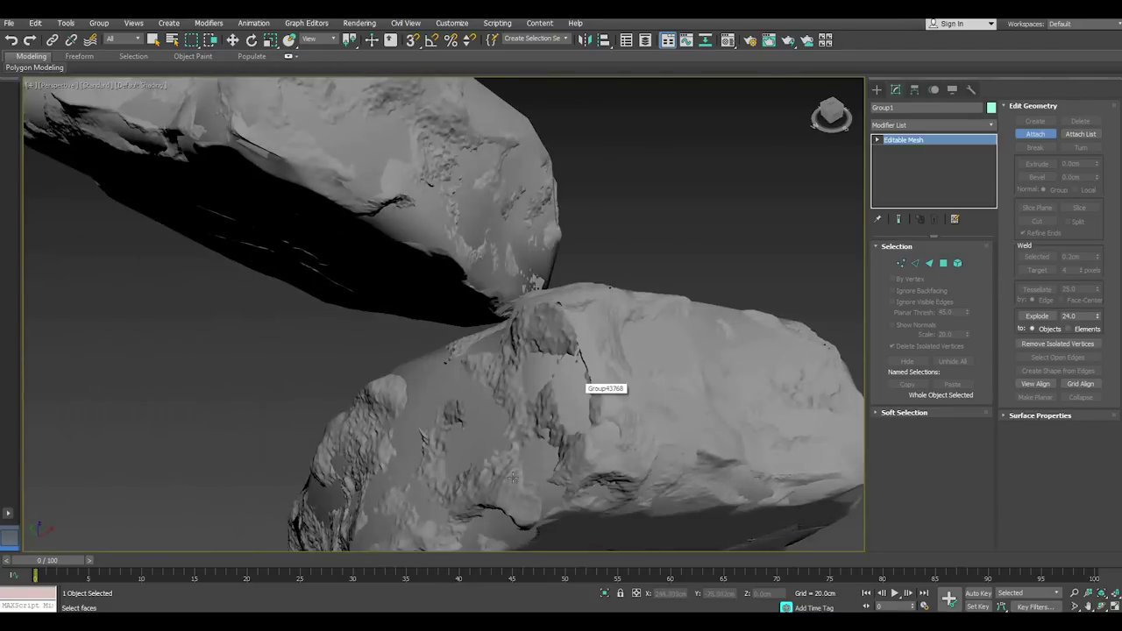
click(487, 484)
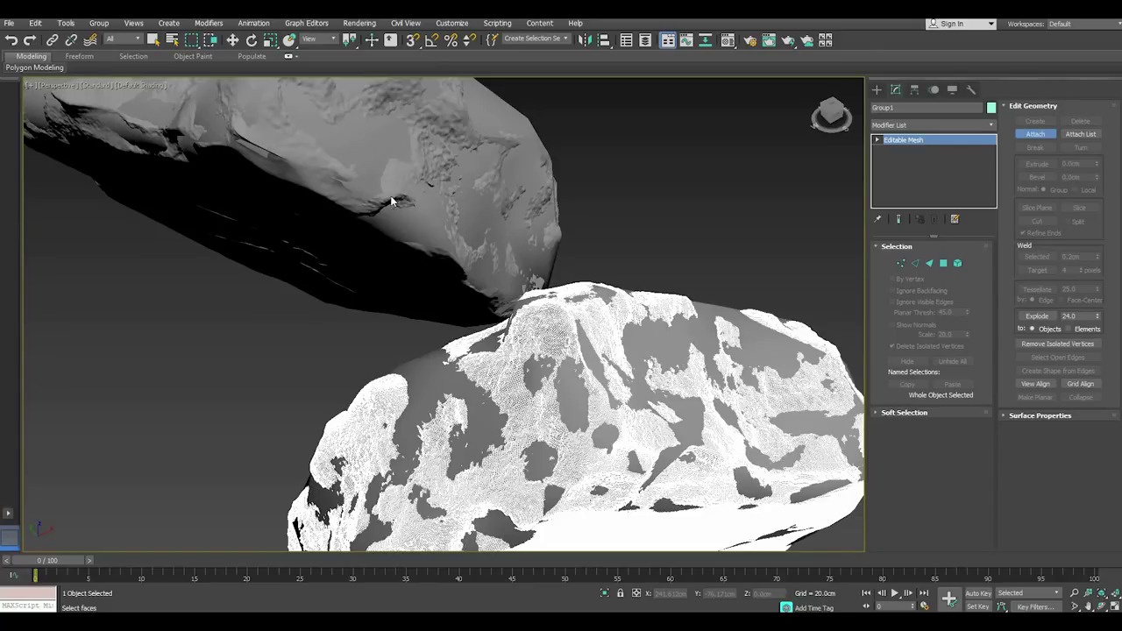
click(429, 245)
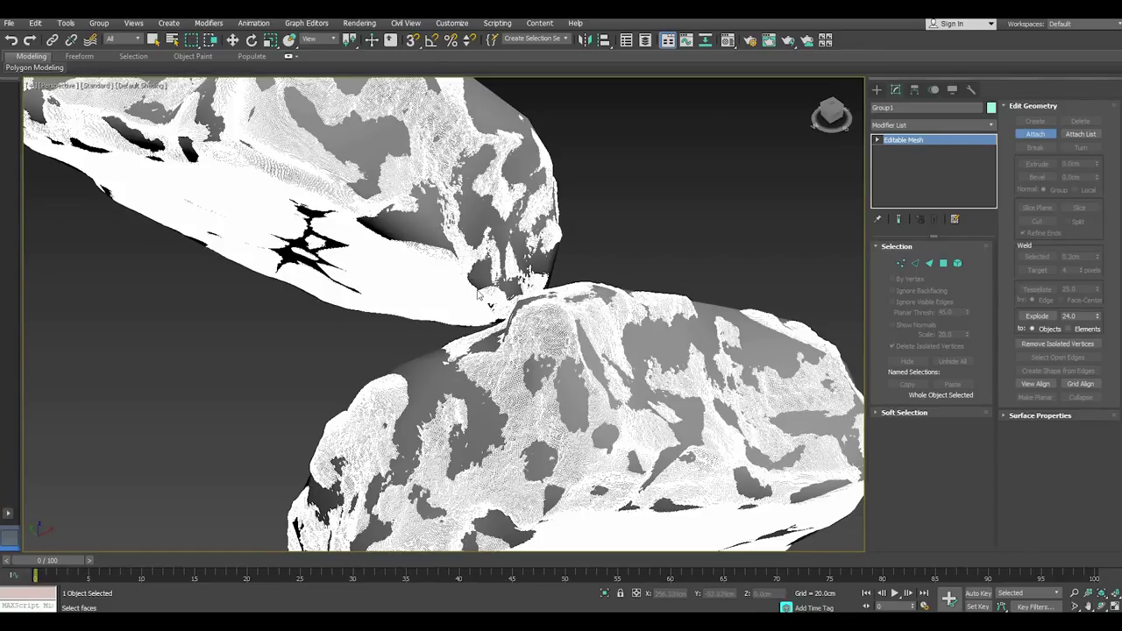
scroll(479, 294, down, 5)
key(w)
mouse_move(393, 334)
alt+middle_down()
mouse_move(466, 371)
mouse_move(370, 375)
alt+middle_up()
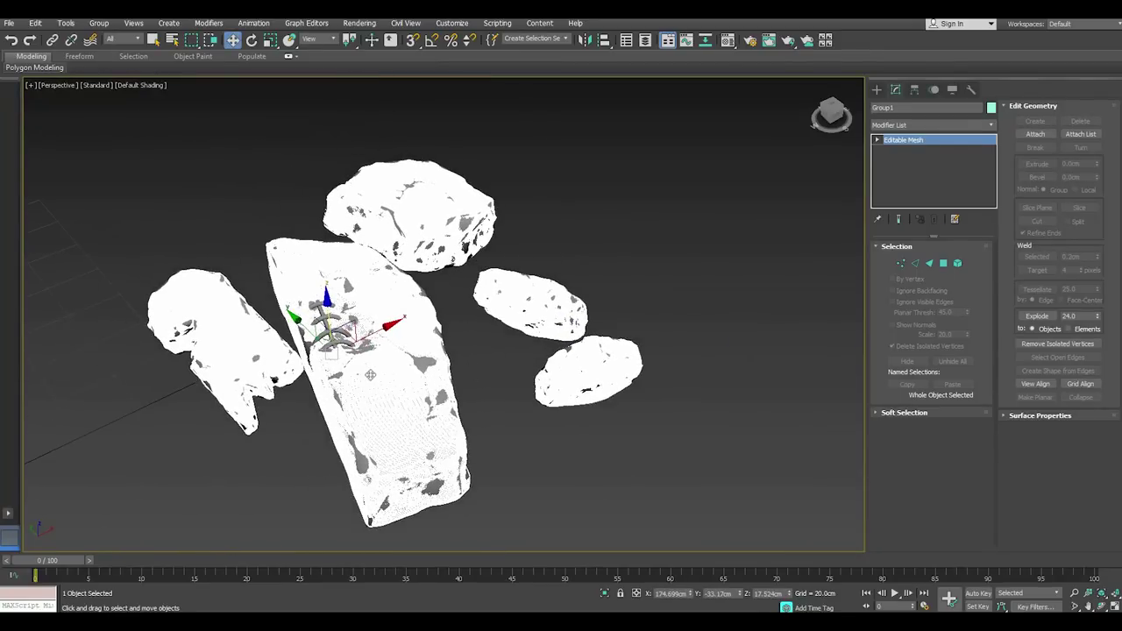
- Save the scene and remove Group1 from the Projection modifier's reference geometry list
click(8, 23)
click(40, 105)
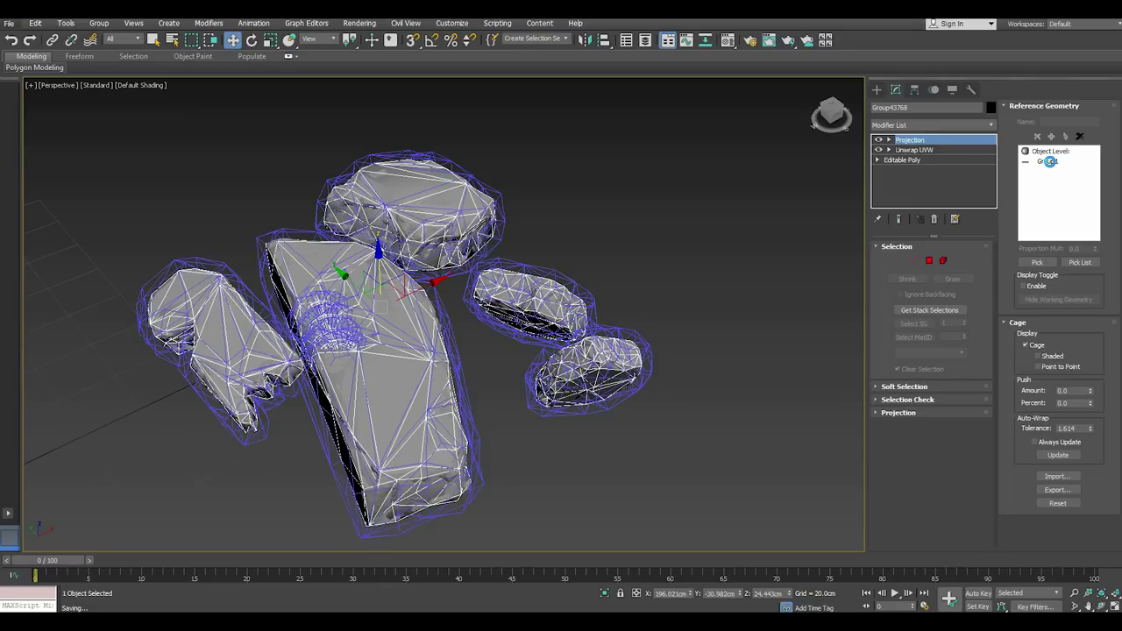
click(1048, 162)
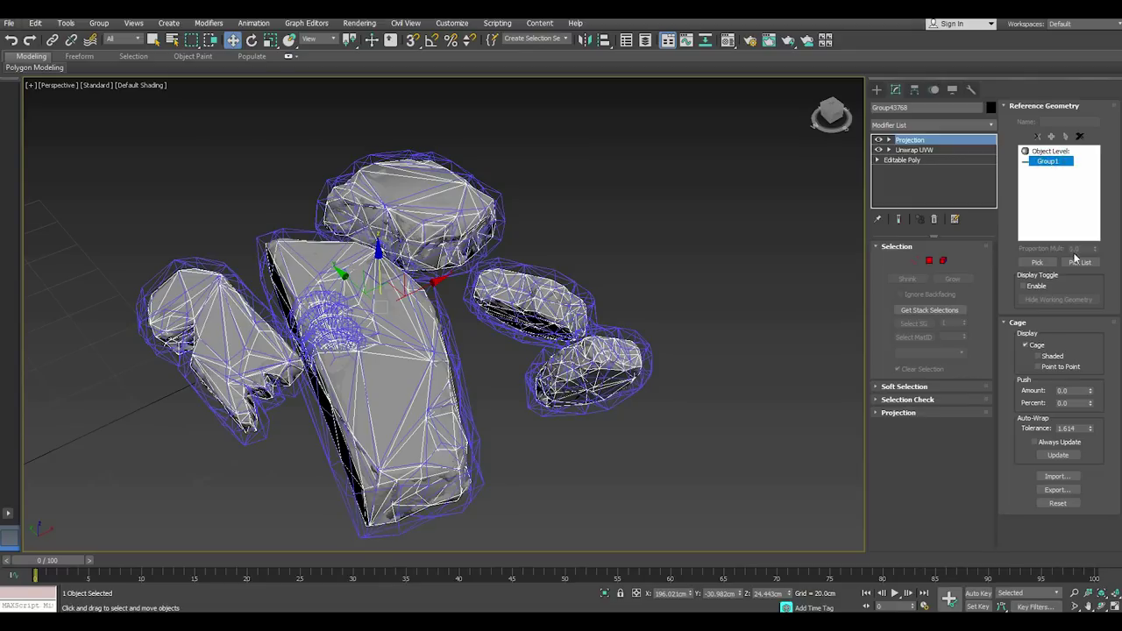
click(1079, 138)
click(570, 359)
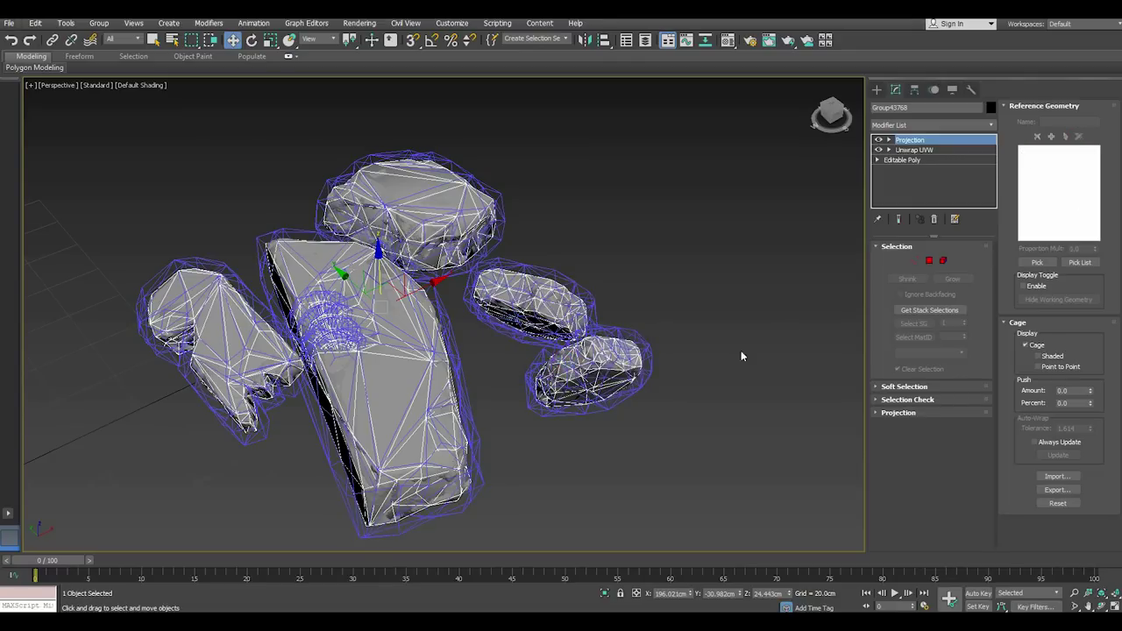
click(1035, 263)
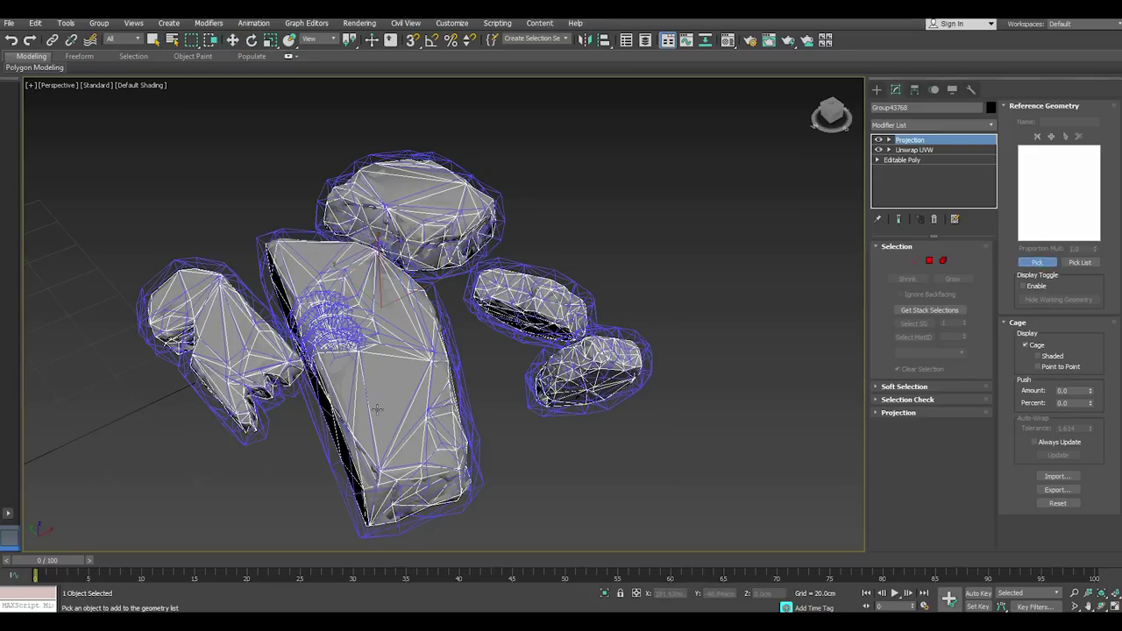
- Pick the combined rock mesh as reference and re-bake the normals map, overwriting the old file
click(344, 382)
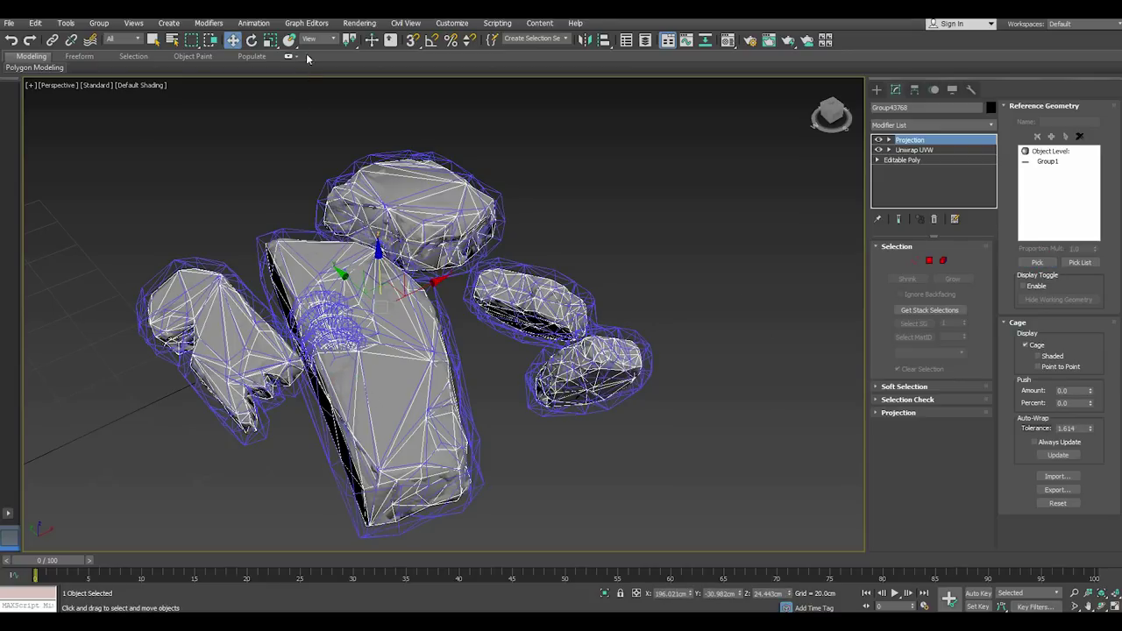
click(360, 23)
click(395, 274)
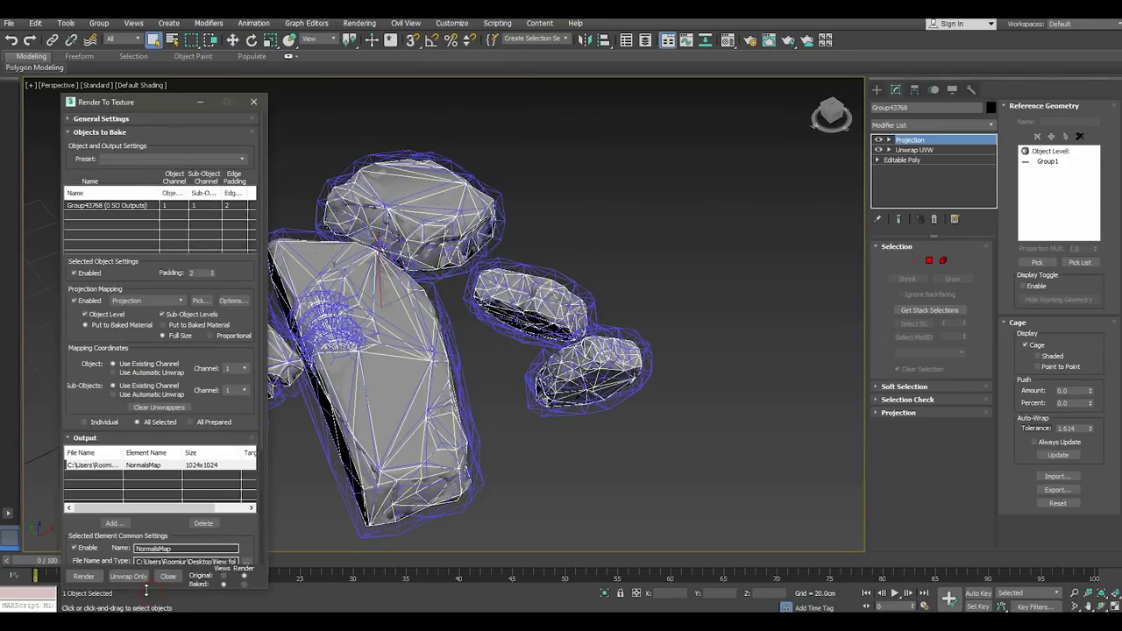
scroll(224, 328, down, 2)
scroll(224, 329, down, 1)
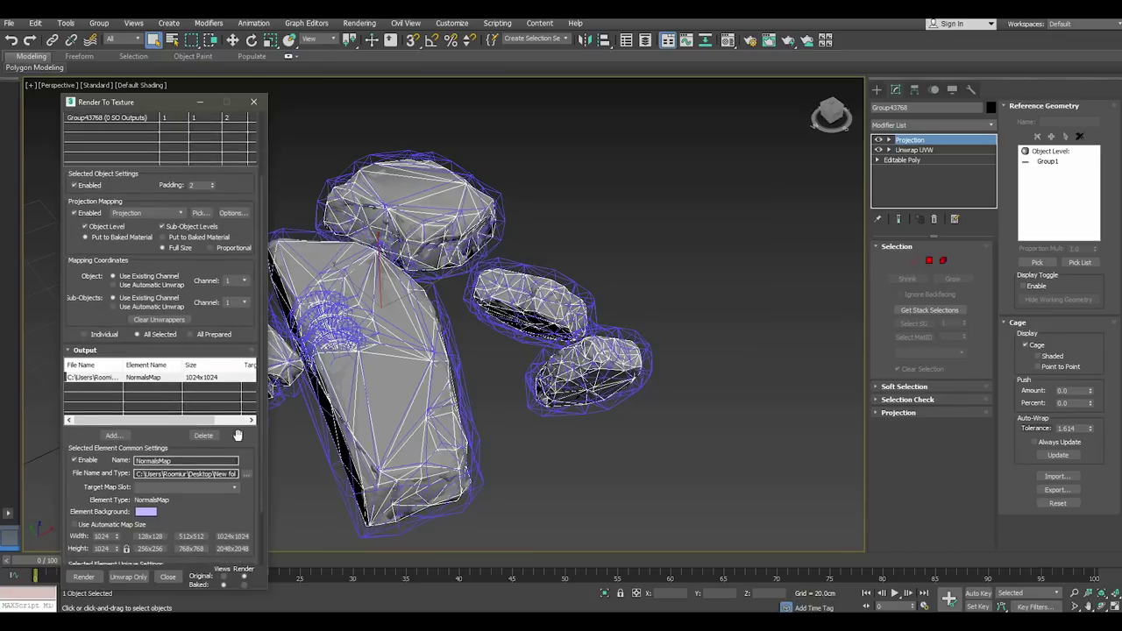
click(96, 579)
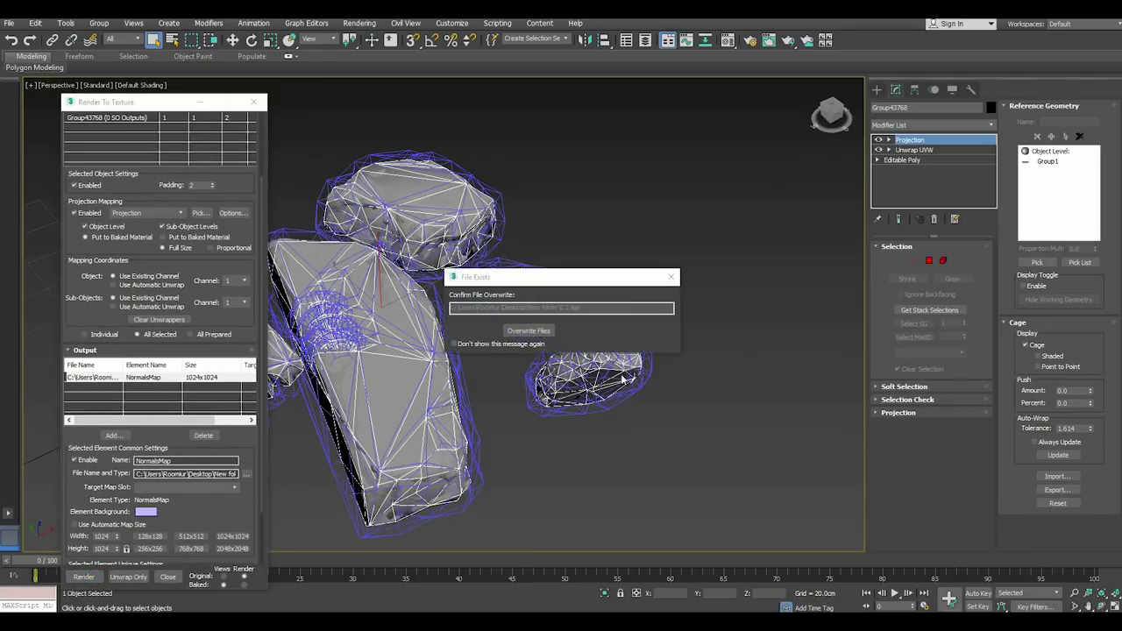
click(517, 331)
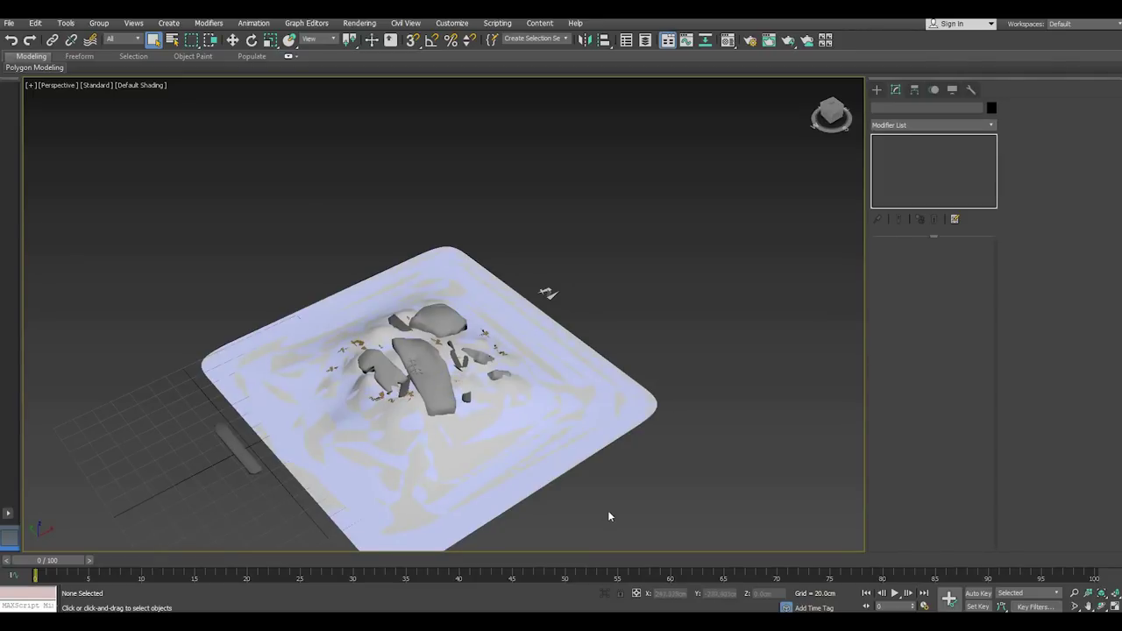
- Hide the rocks and select the low-poly terrain plane Plane002
drag(603, 509, 486, 489)
right_click(488, 481)
click(529, 436)
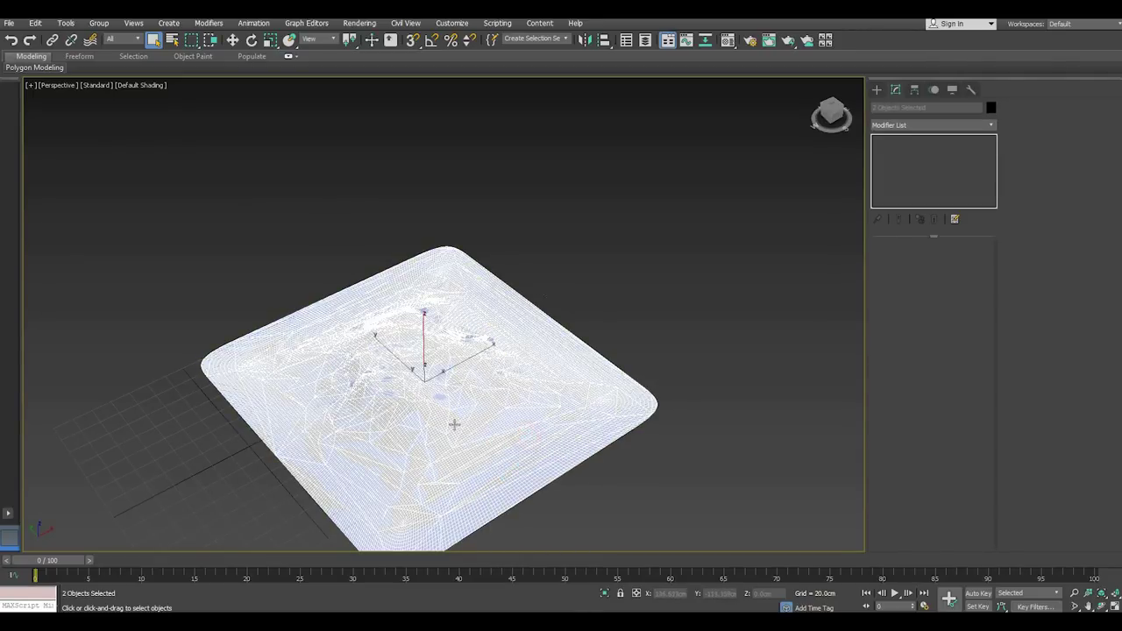
click(233, 40)
middle_drag(533, 375, 516, 333)
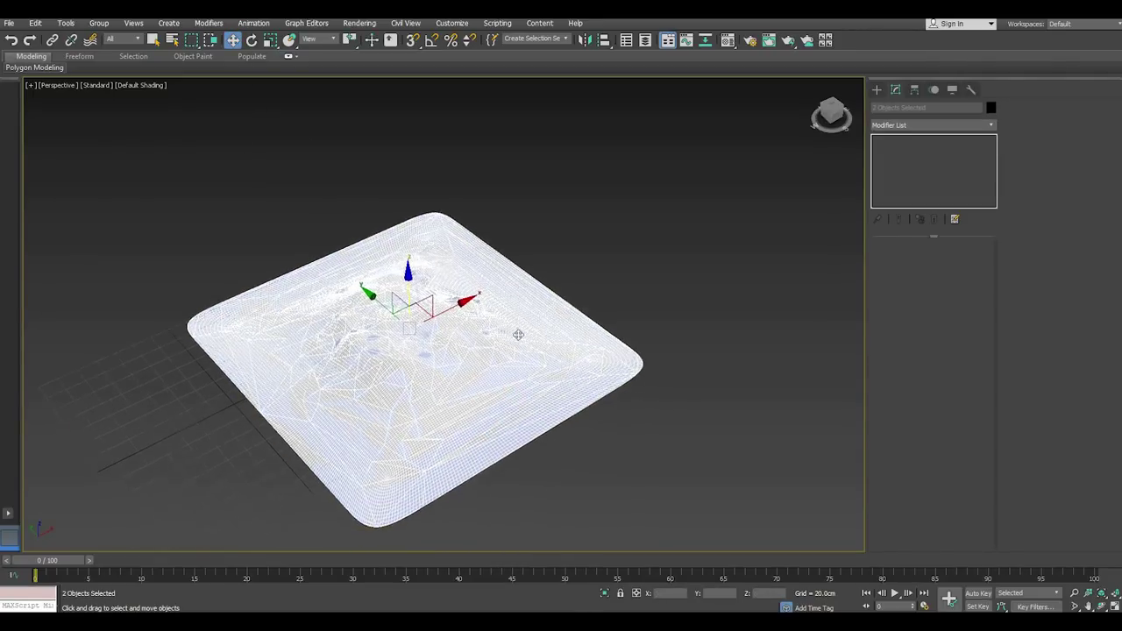
click(517, 484)
click(426, 400)
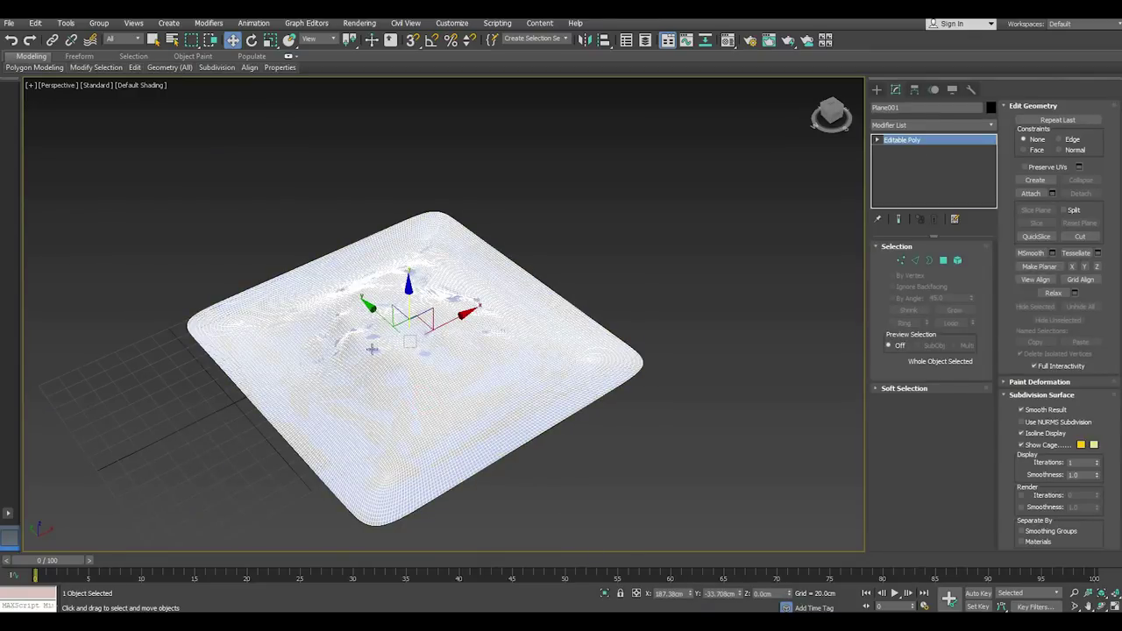
- Add a Projection modifier to Plane002 with Plane001 as its reference geometry
click(991, 124)
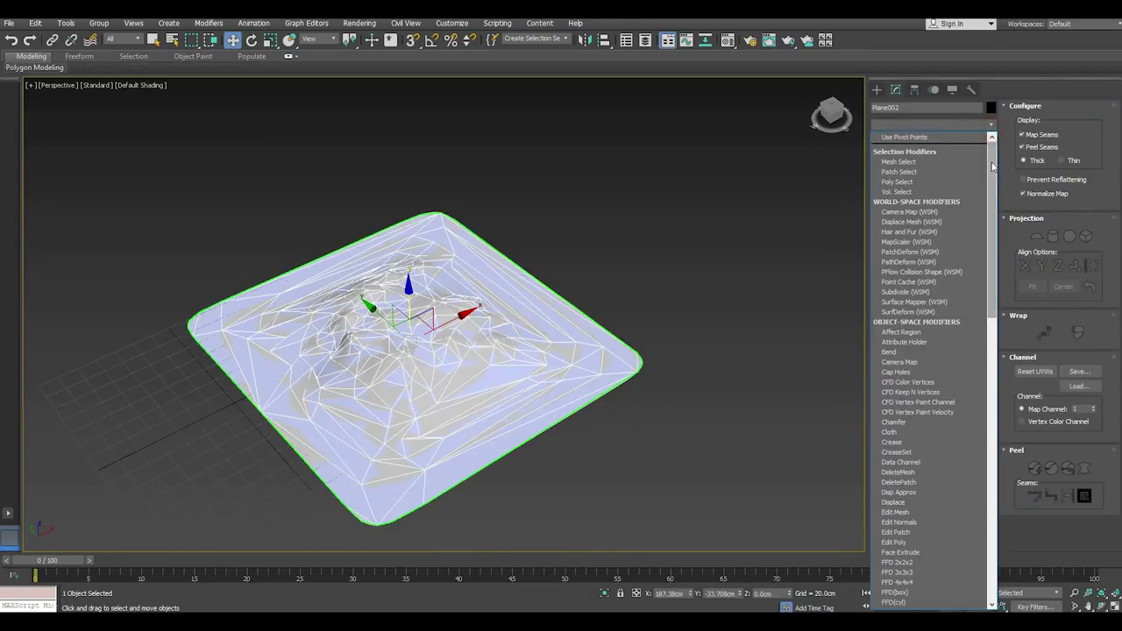
mouse_move(992, 231)
mouse_down()
mouse_move(1011, 502)
mouse_move(996, 412)
mouse_up()
click(896, 158)
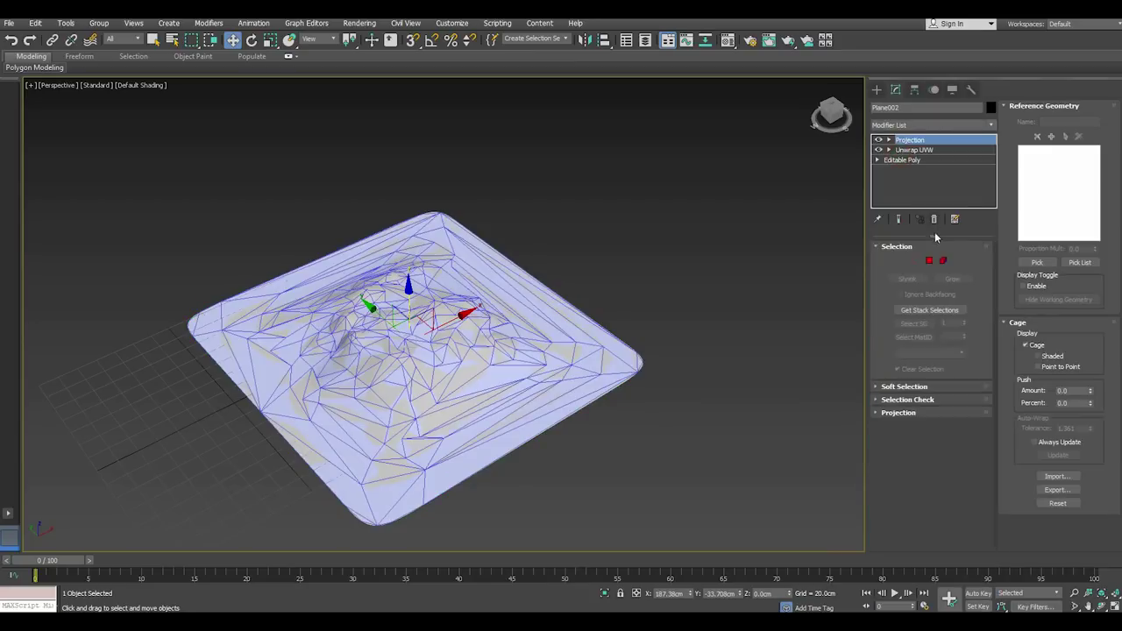
click(1038, 262)
click(427, 411)
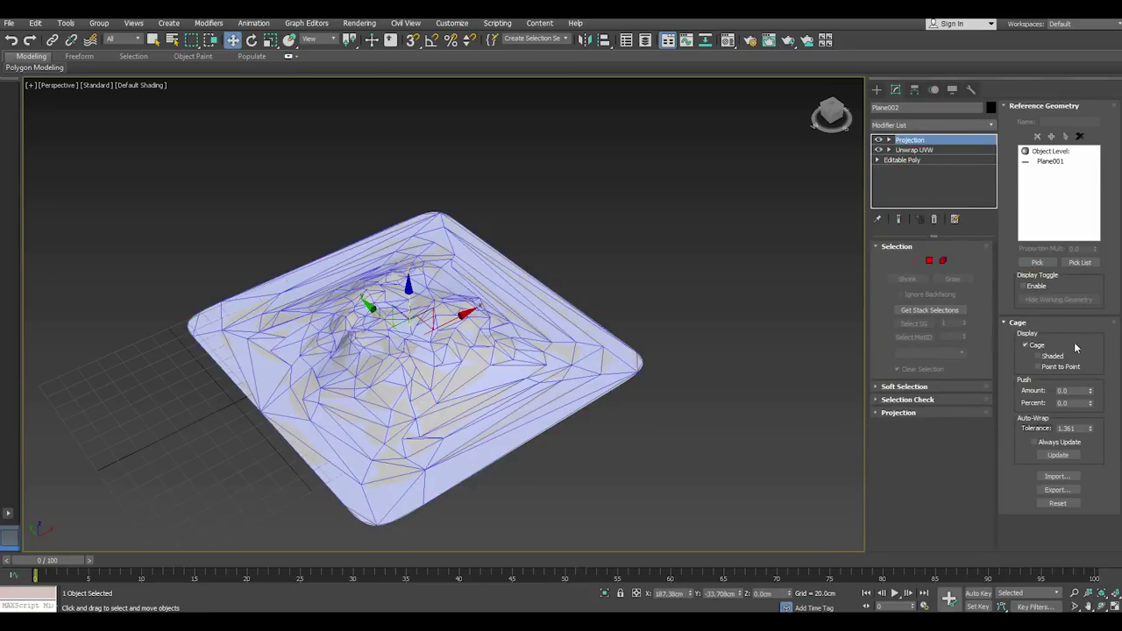
- Push the projection cage out around the terrain, checking it from a low side view
drag(1090, 392, 1090, 377)
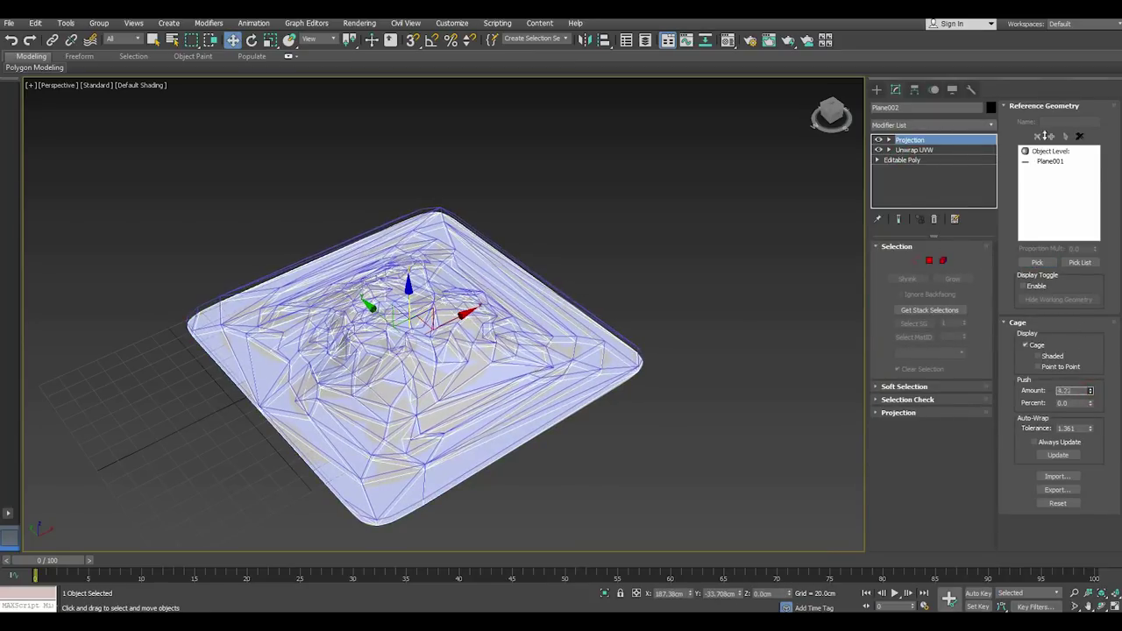
mouse_move(534, 290)
alt+middle_down()
mouse_move(534, 386)
mouse_move(911, 401)
alt+middle_up()
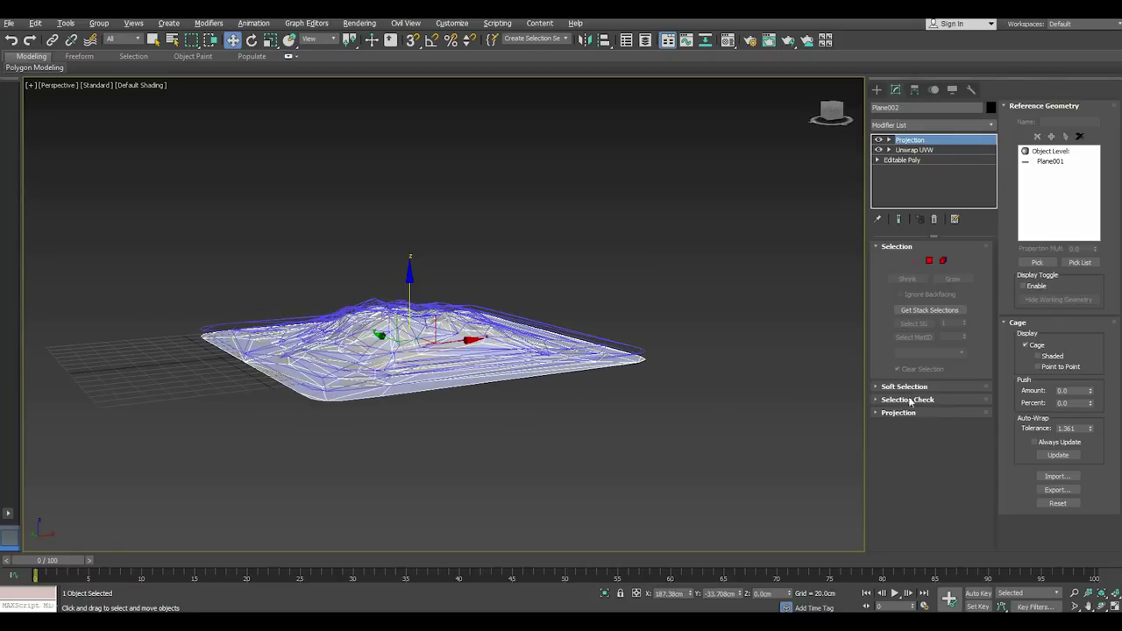
drag(1093, 394, 1092, 386)
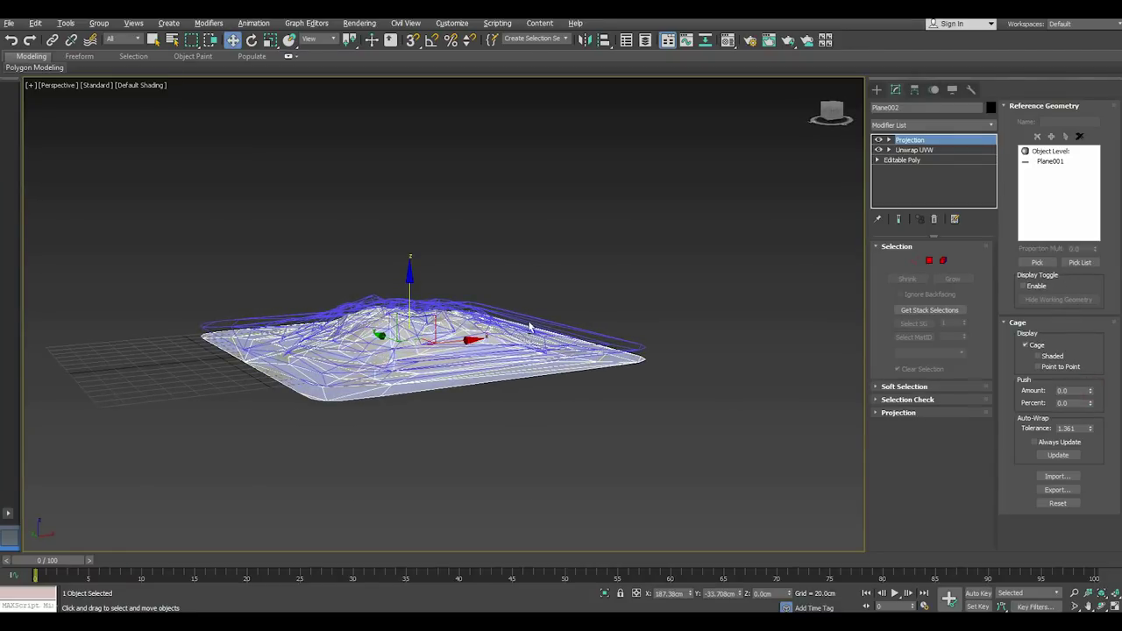
alt+middle_drag(547, 307, 546, 395)
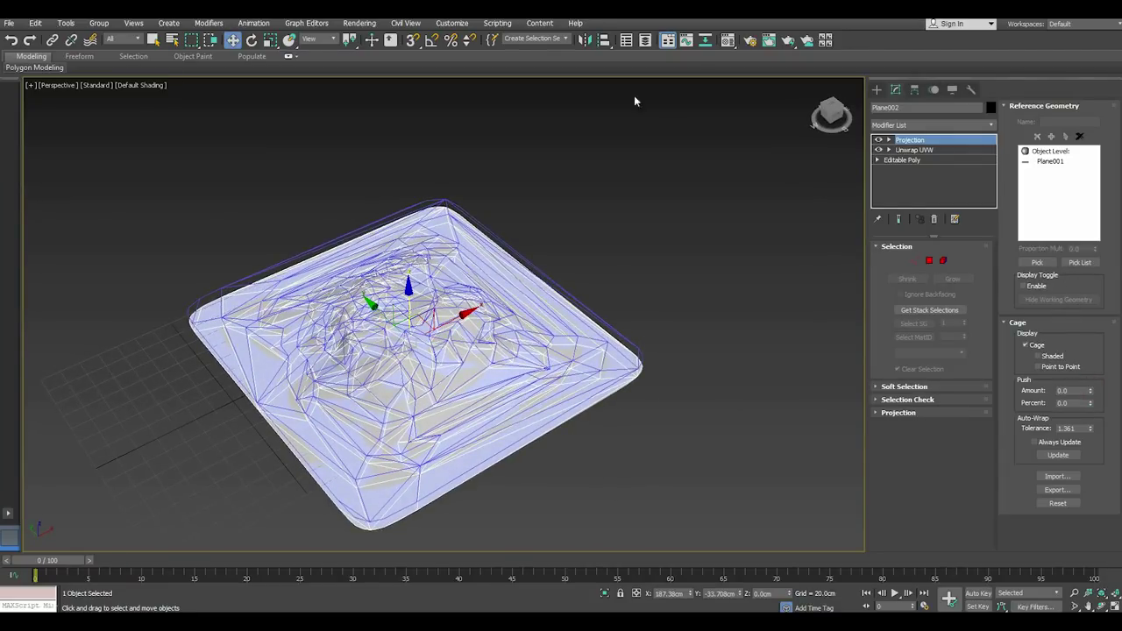
- In Render To Texture, enable Projection and turn off Ray miss check
click(374, 27)
click(396, 273)
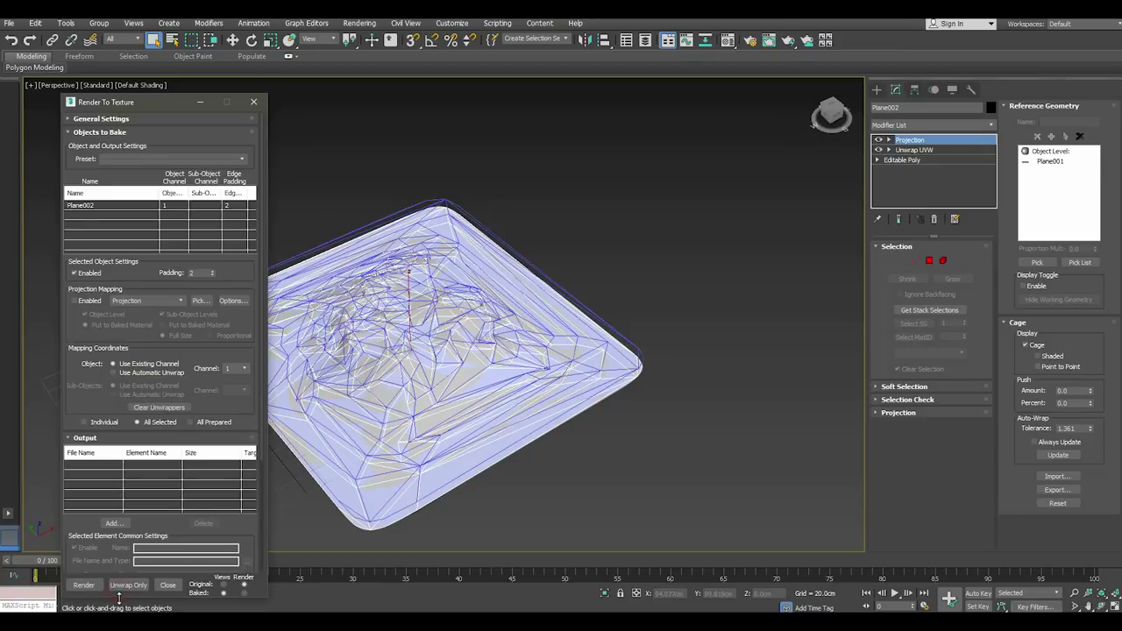
drag(228, 393, 216, 298)
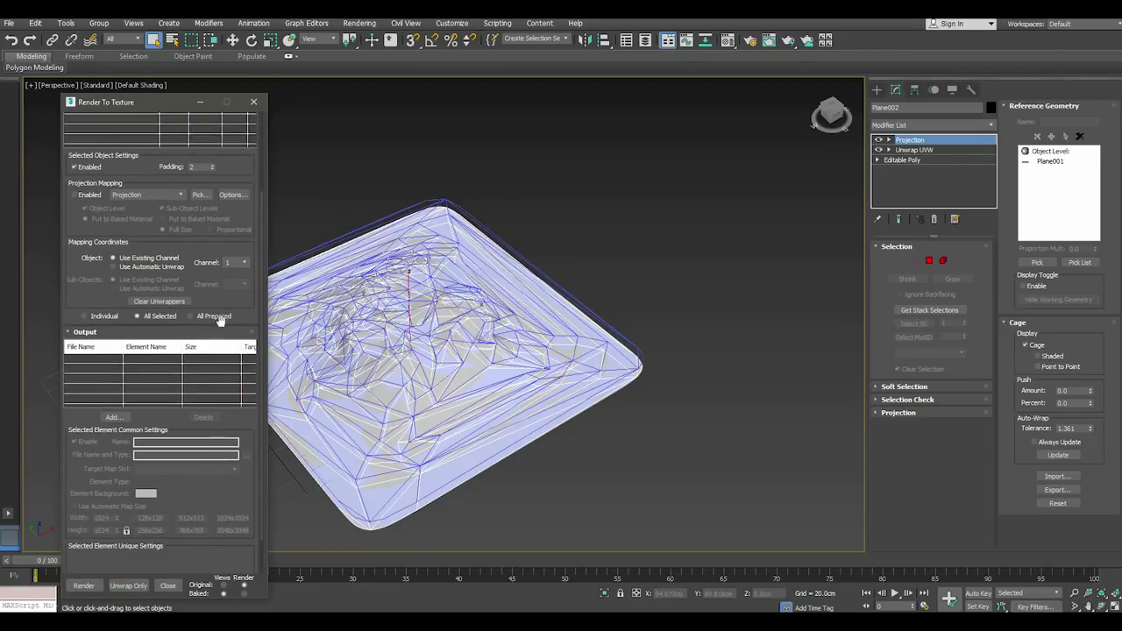
click(90, 196)
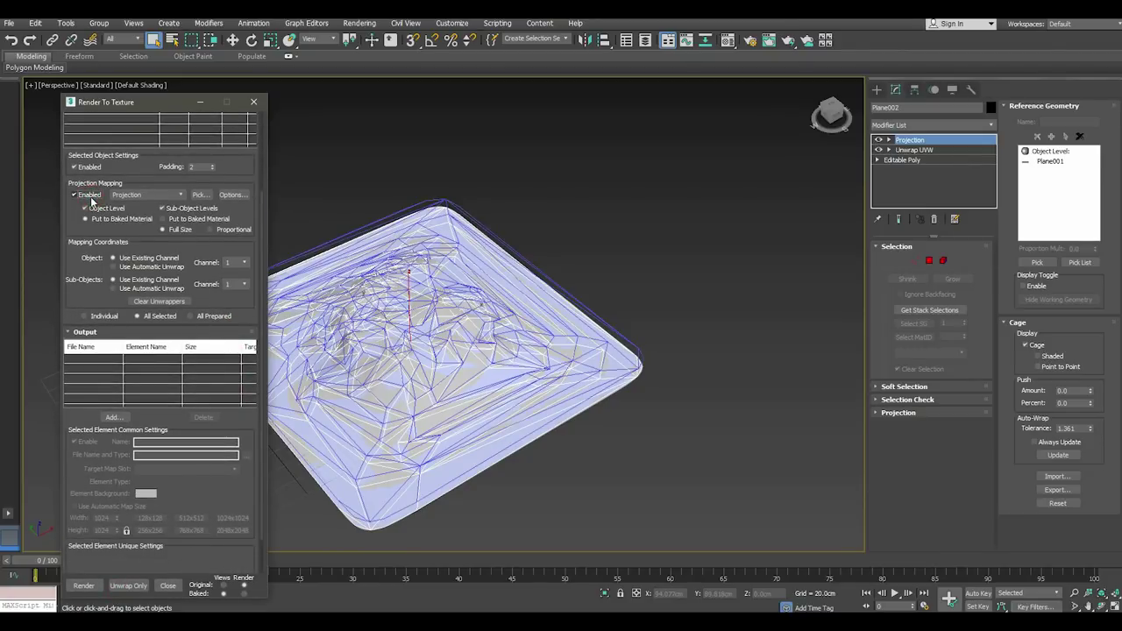
click(235, 194)
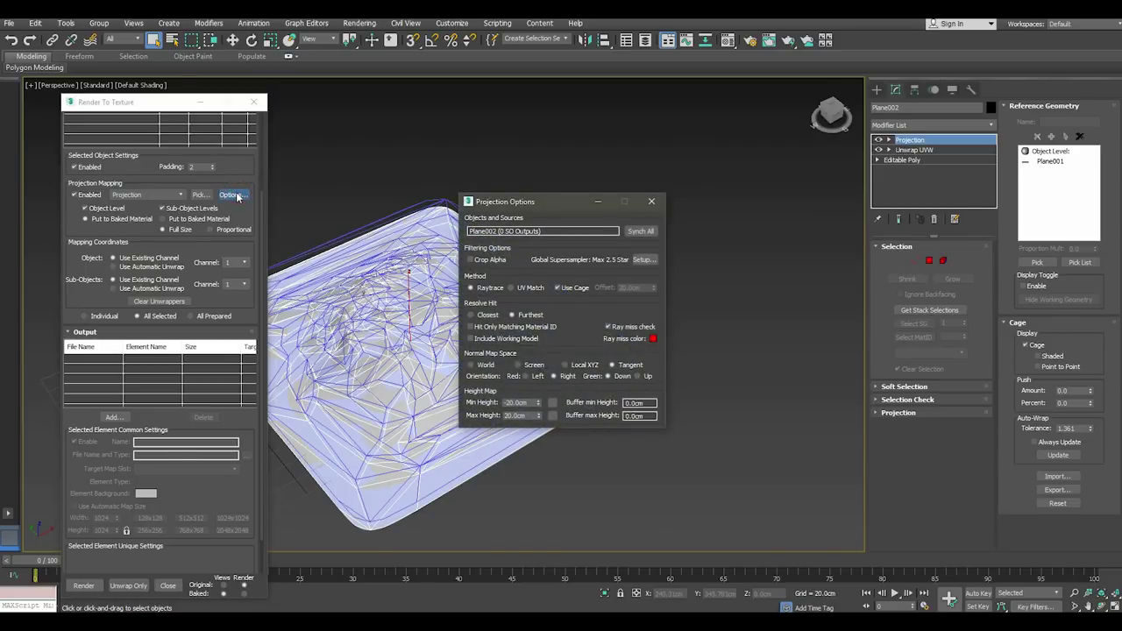
click(608, 326)
click(641, 259)
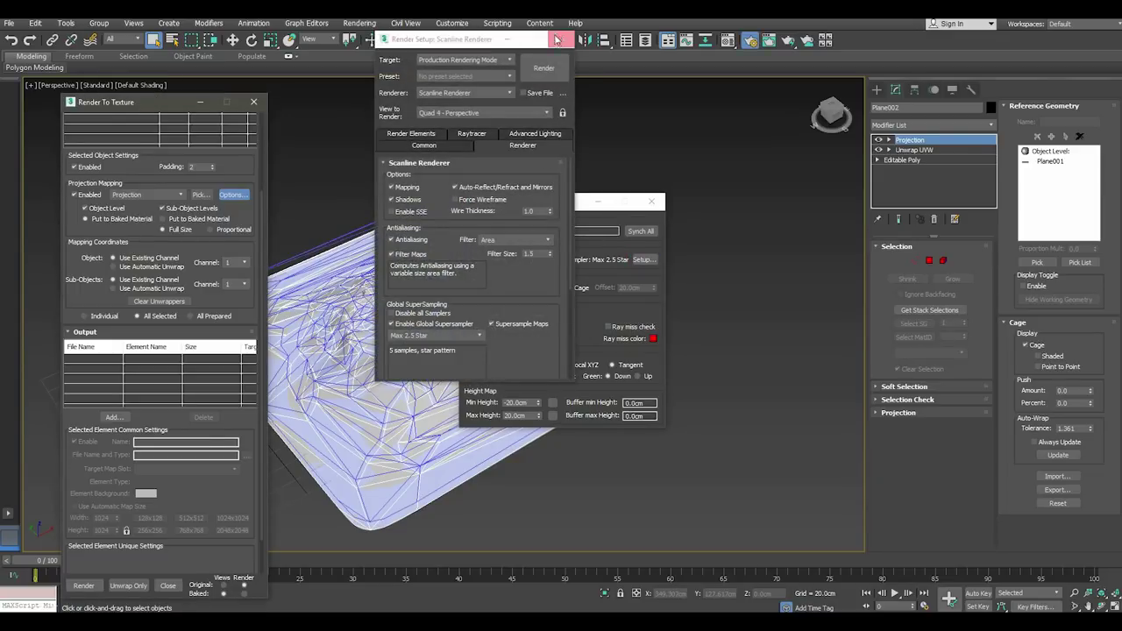
click(558, 39)
click(652, 201)
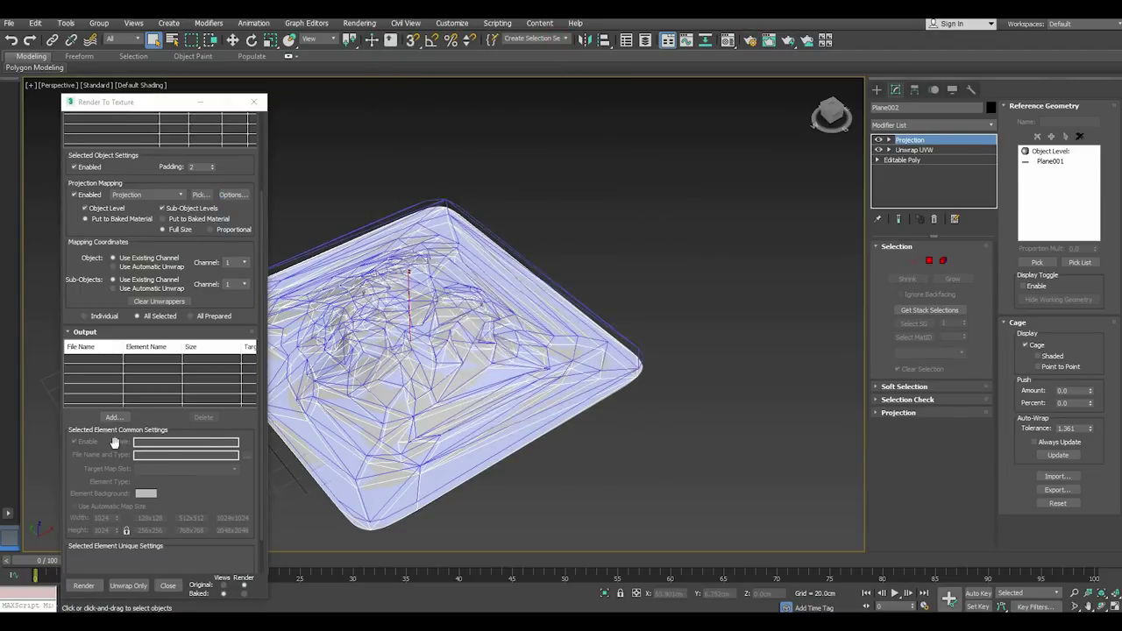
- Add a NormalsMap element to the bake outputs
click(113, 417)
click(537, 308)
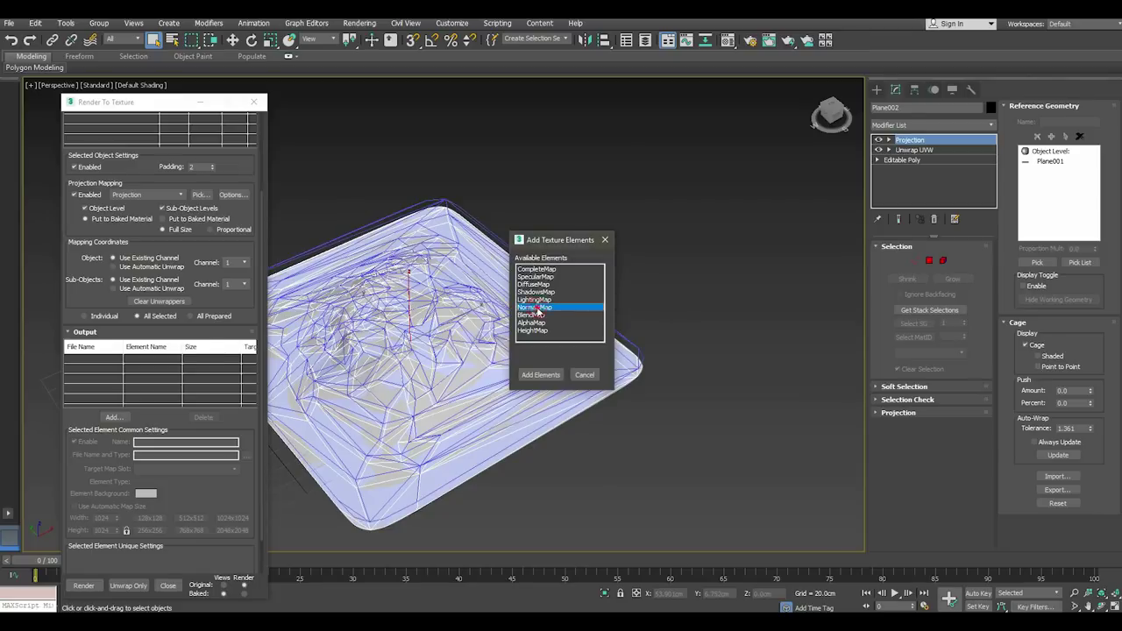
double_click(537, 310)
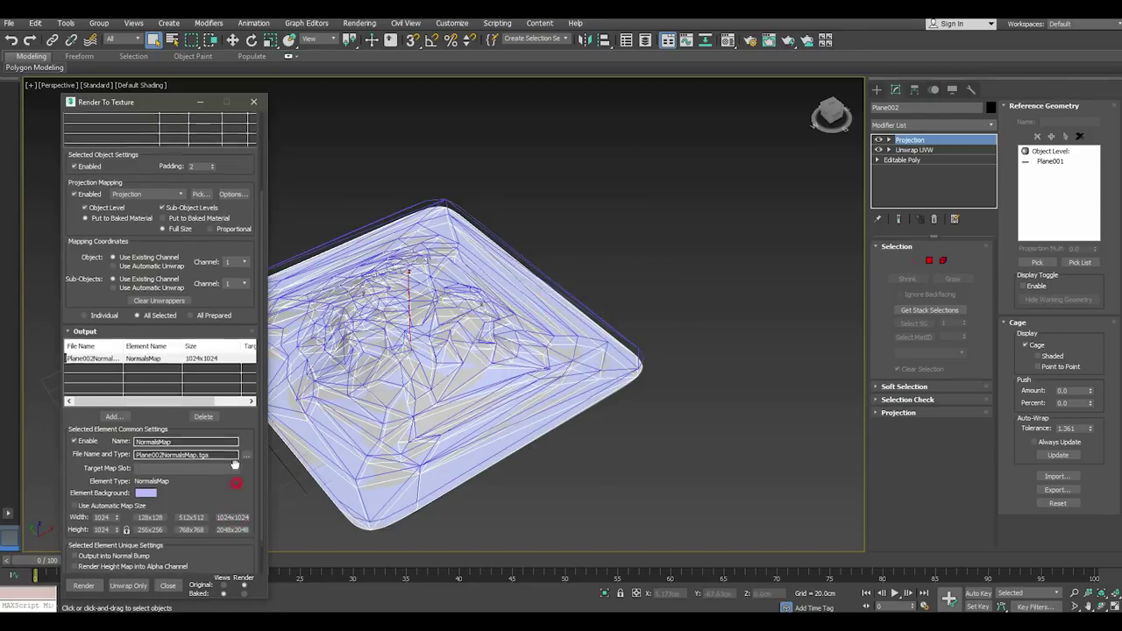
scroll(235, 464, down, 1)
- Save the normal map as 'f' in the Desktop's New folder
click(247, 412)
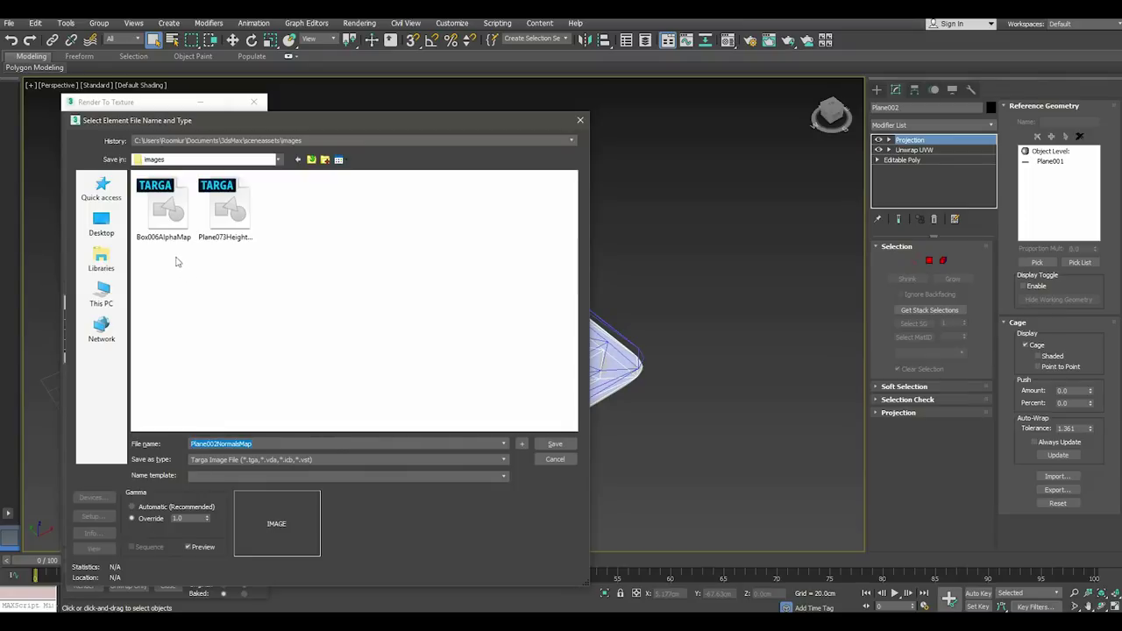
click(101, 224)
double_click(442, 241)
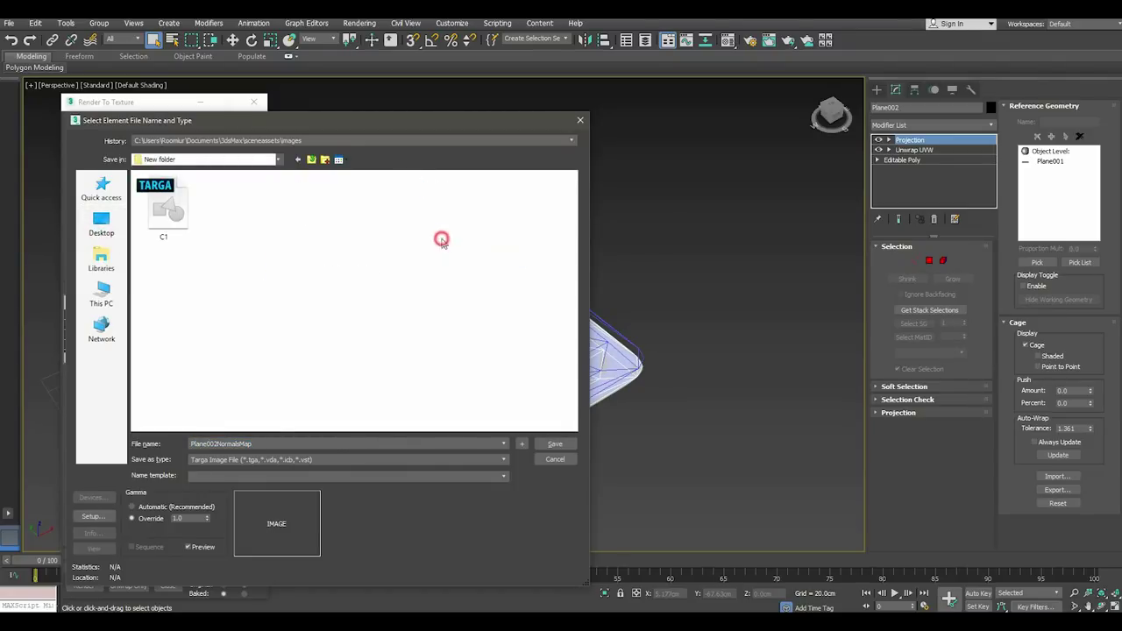
double_click(246, 444)
text(f)
key(Return)
key(Return)
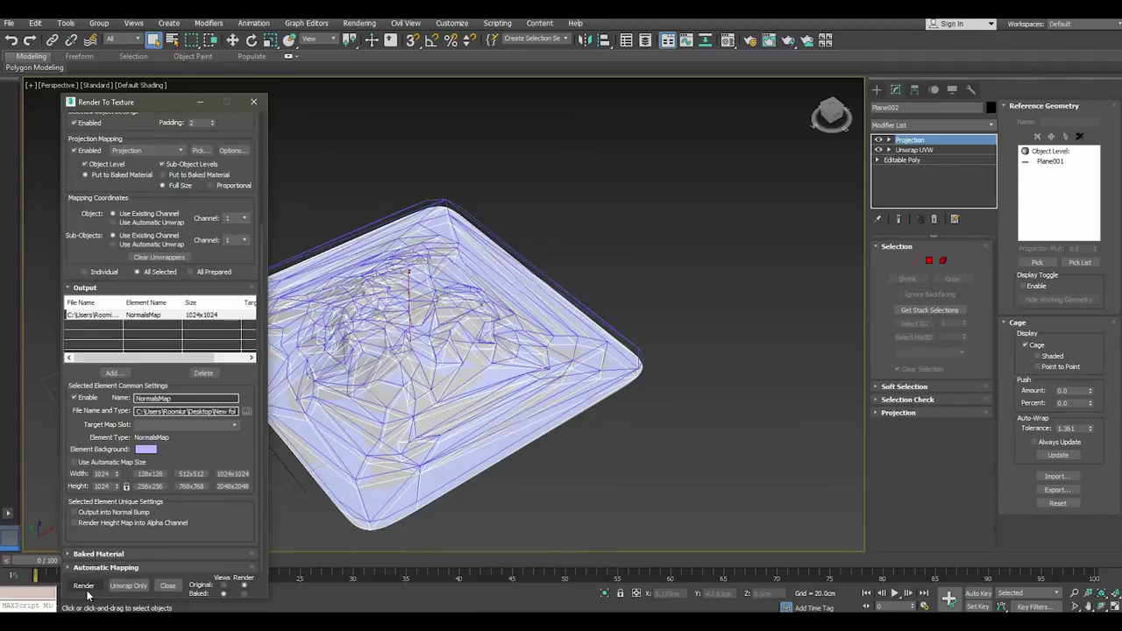
- Bake Plane002's normal map and marquee-select all 29 scene objects
click(86, 593)
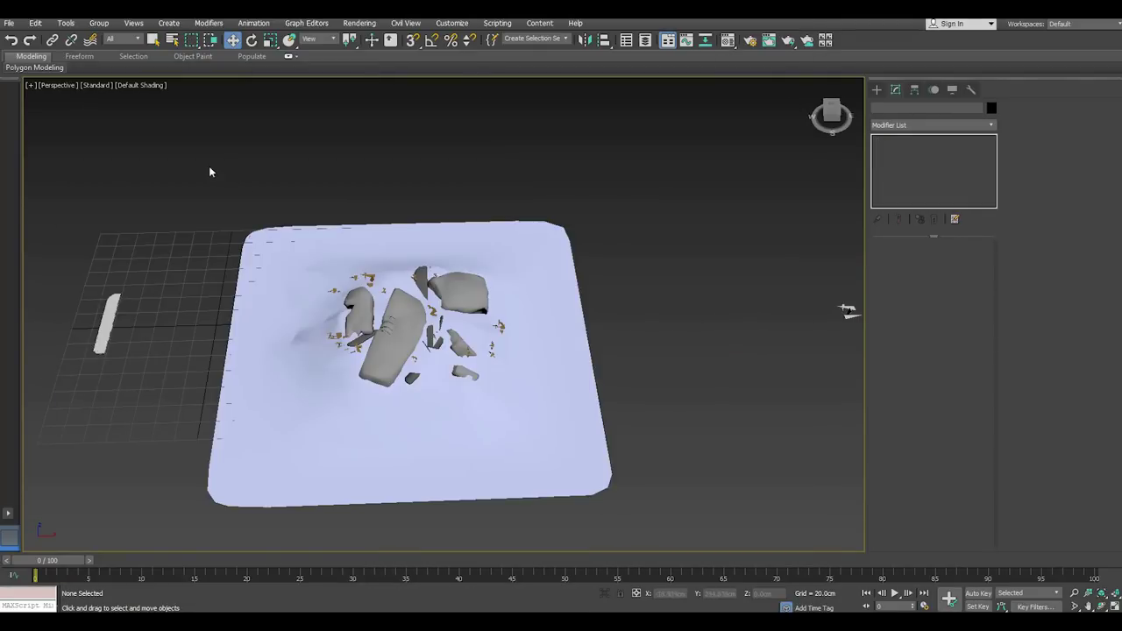
drag(208, 167, 680, 544)
mouse_move(481, 400)
alt+middle_down()
mouse_move(513, 396)
mouse_move(491, 368)
alt+middle_up()
scroll(491, 368, up, 4)
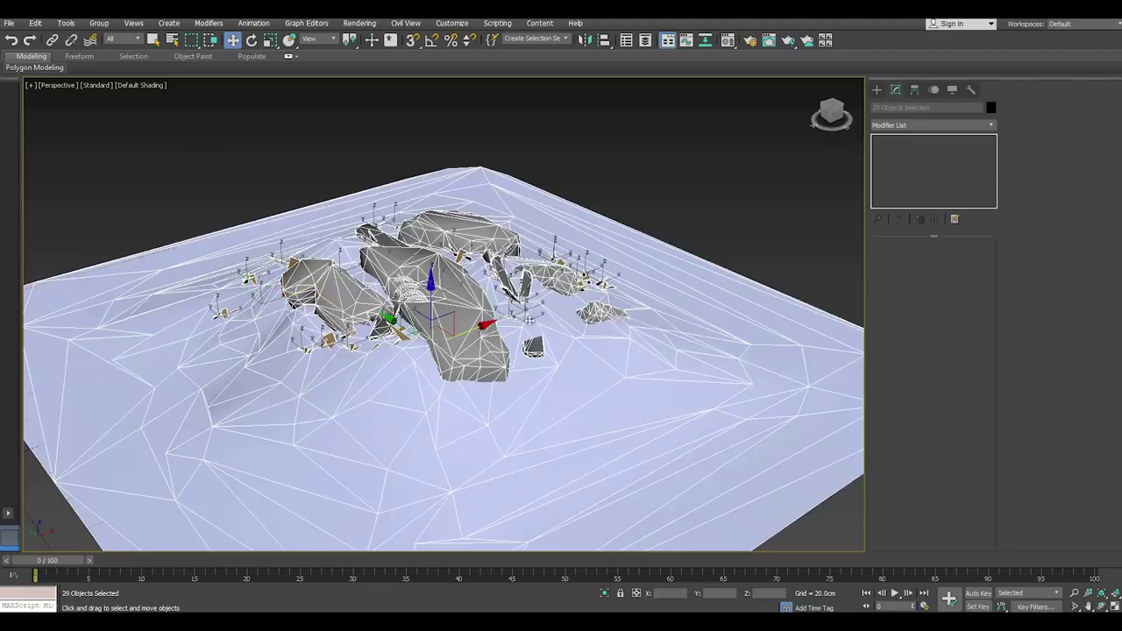
- Export the selected objects as an FBX into the Desktop's New folder
click(7, 22)
mouse_move(21, 198)
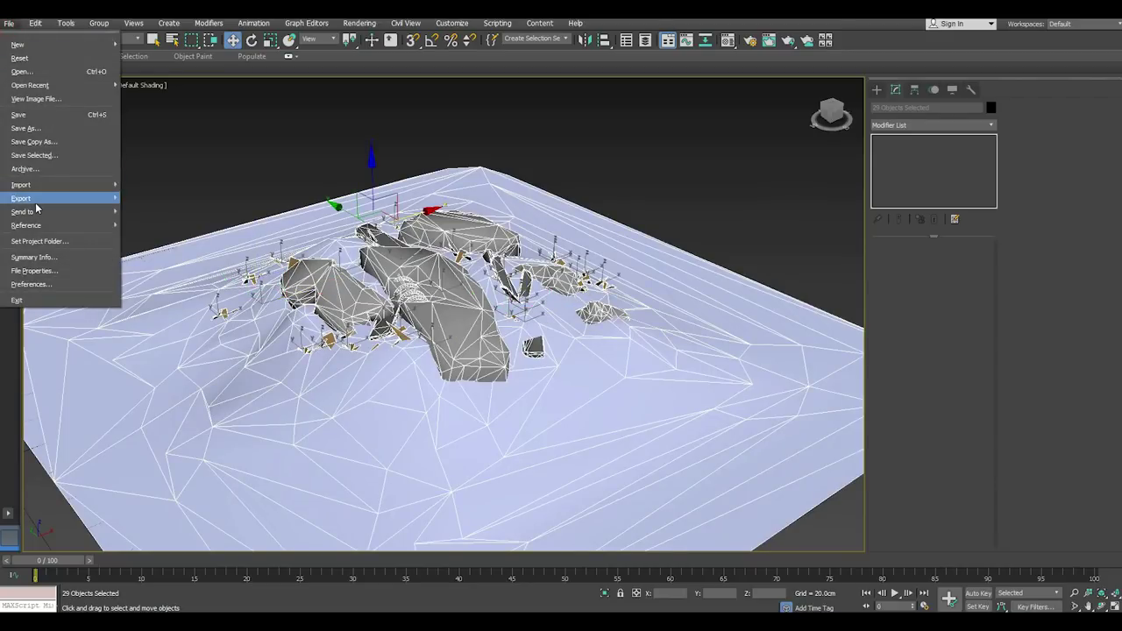
click(172, 216)
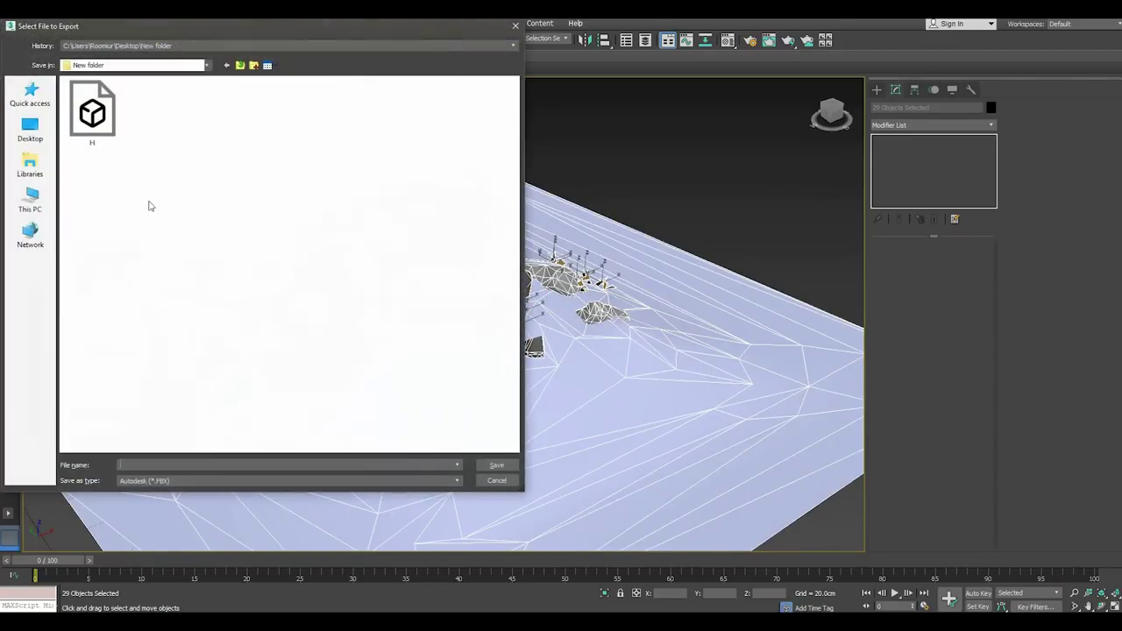
click(31, 127)
double_click(355, 158)
key(Return)
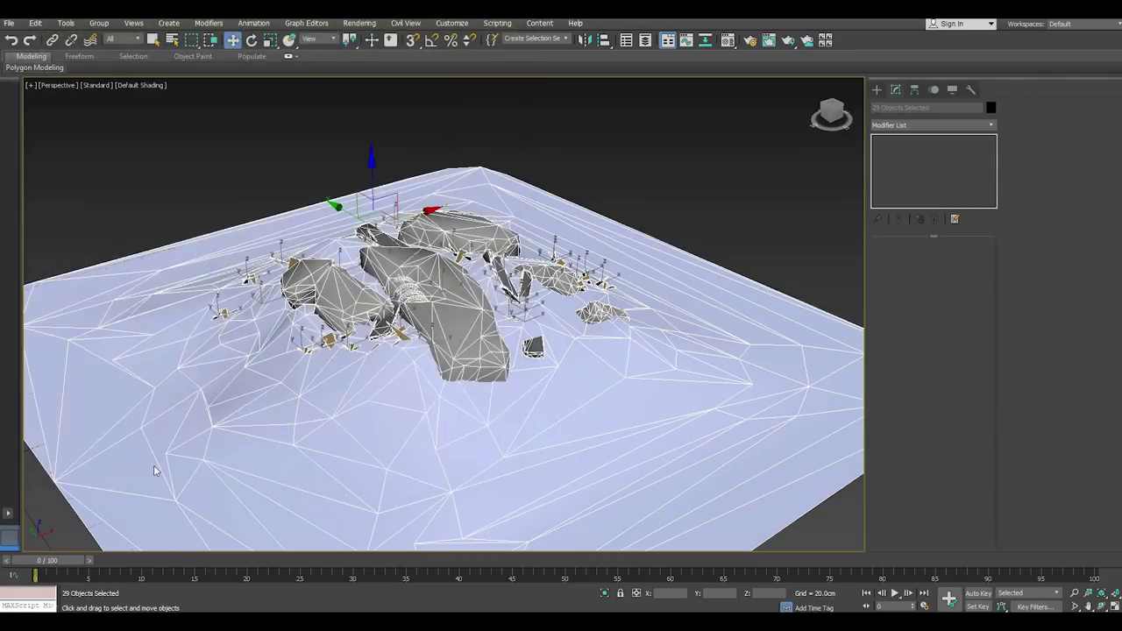
key(Return)
key(Return)
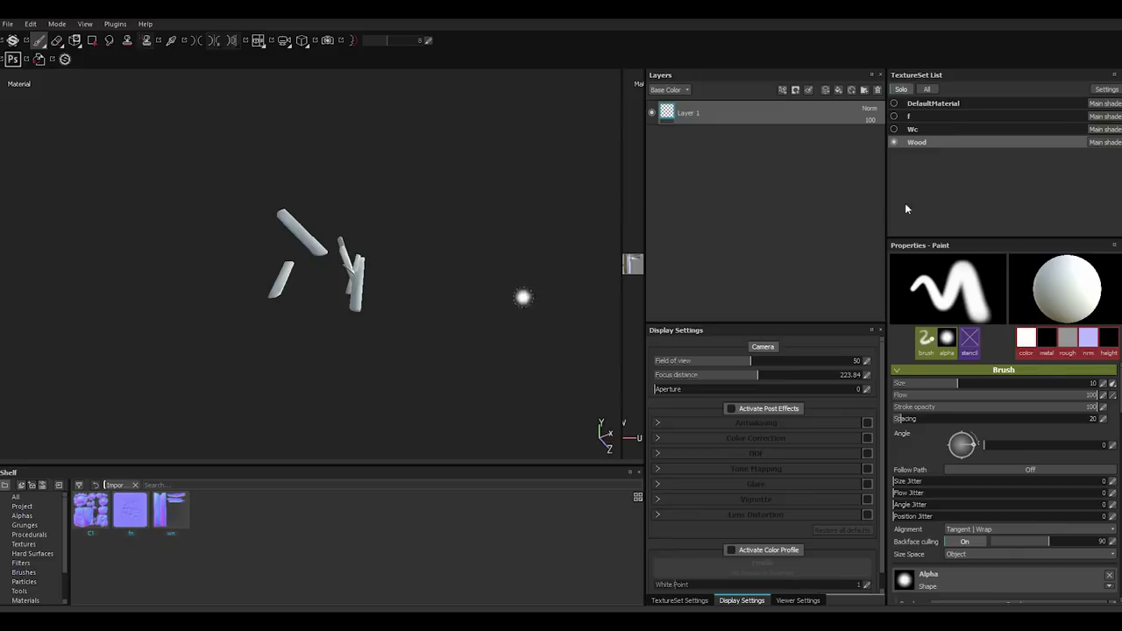
- Assign the C1 normal map to the DefaultMaterial rock texture set
click(917, 104)
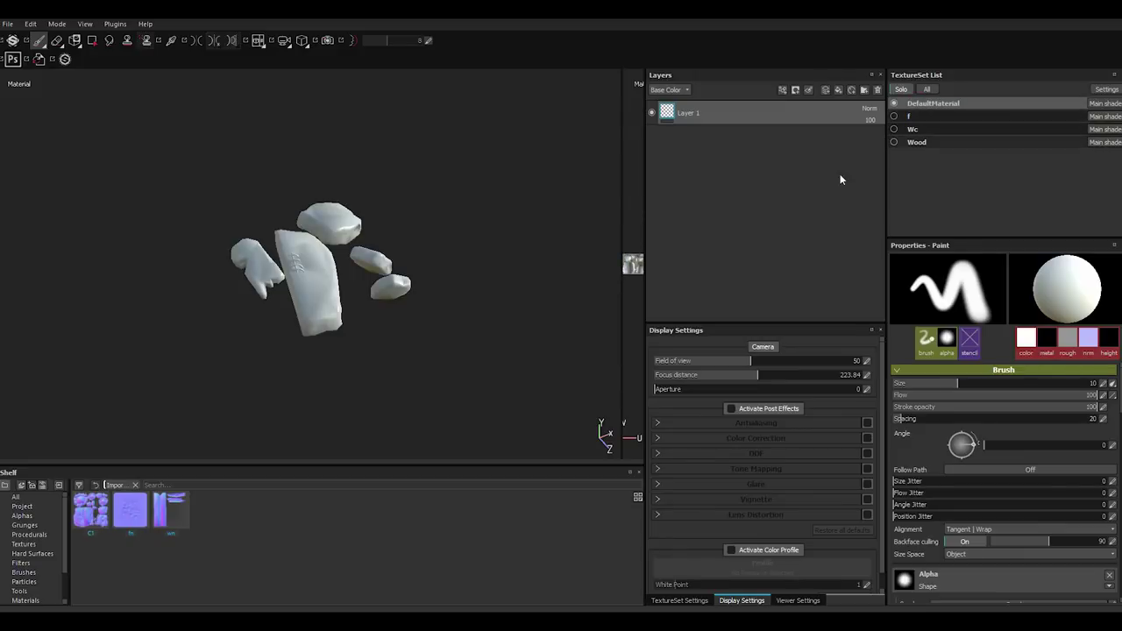
click(704, 602)
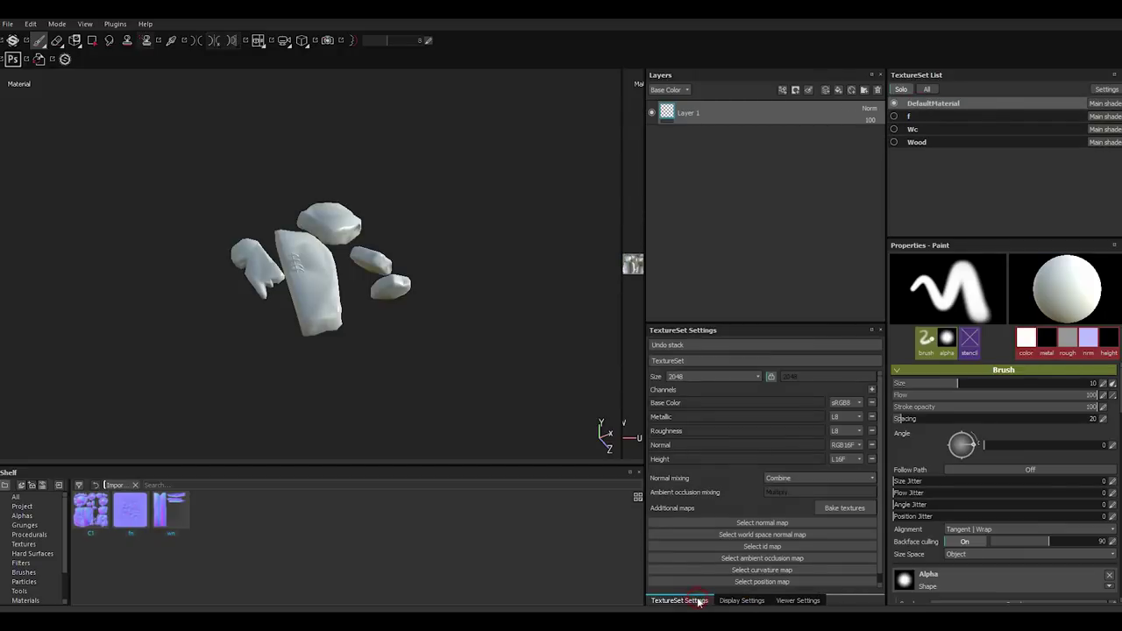
click(853, 508)
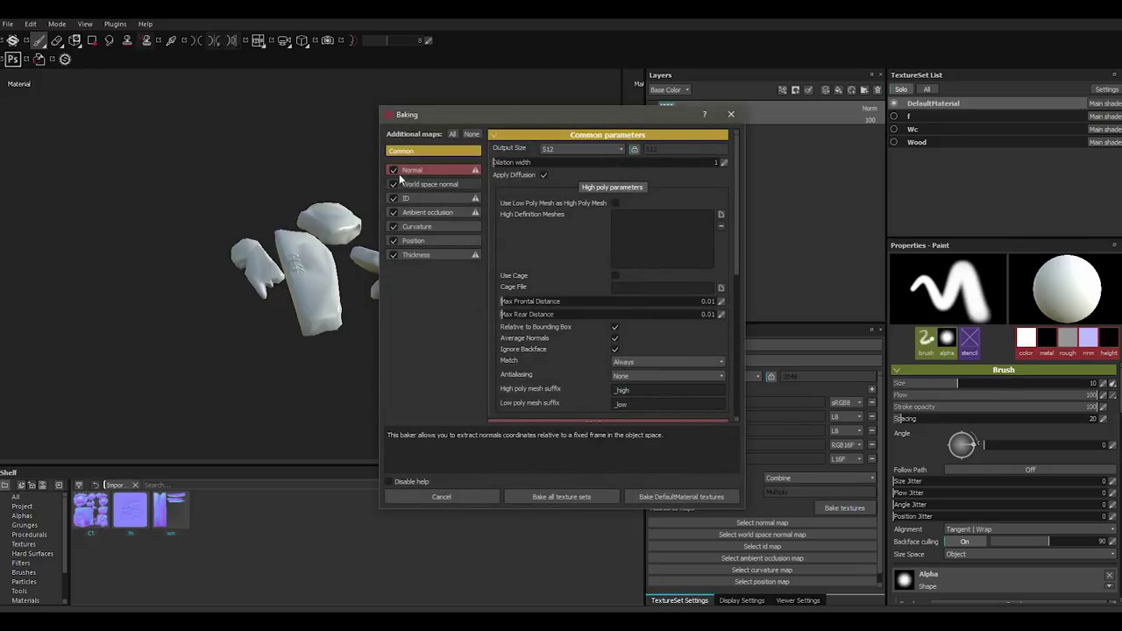
click(730, 115)
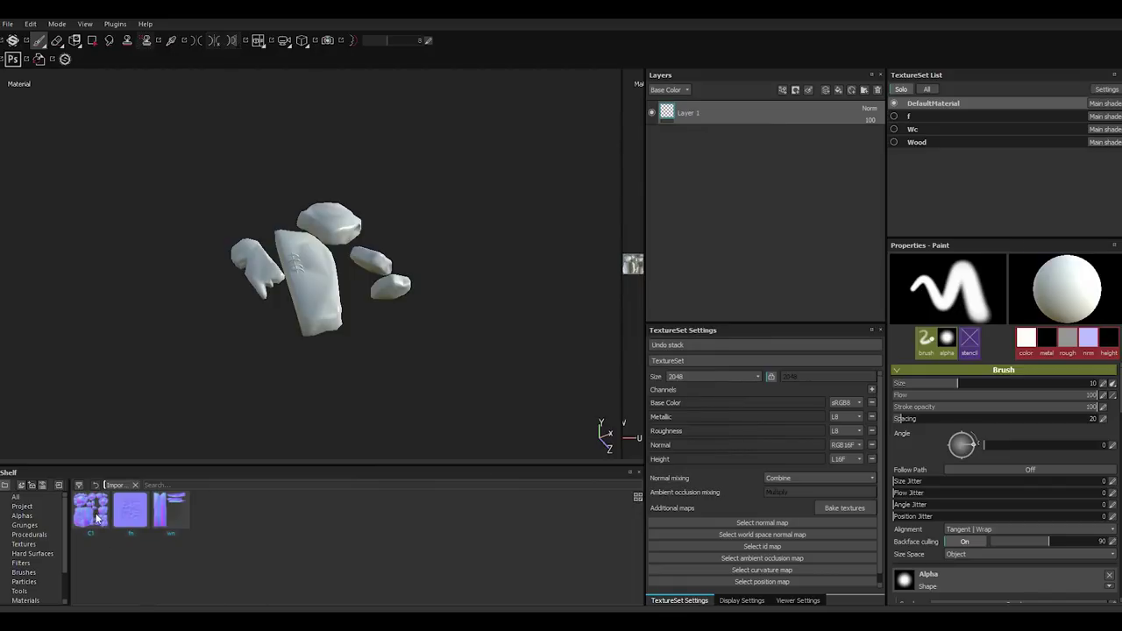
drag(97, 519, 755, 507)
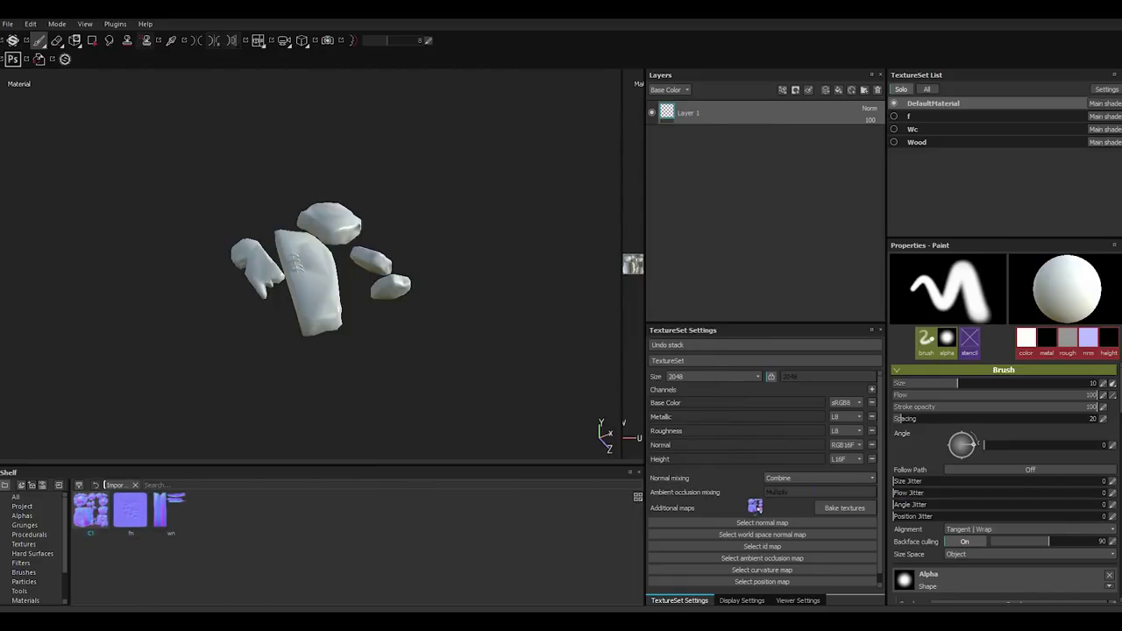
mouse_move(366, 313)
alt+mouse_down()
mouse_move(410, 335)
mouse_move(438, 257)
alt+mouse_up()
scroll(336, 321, up, 2)
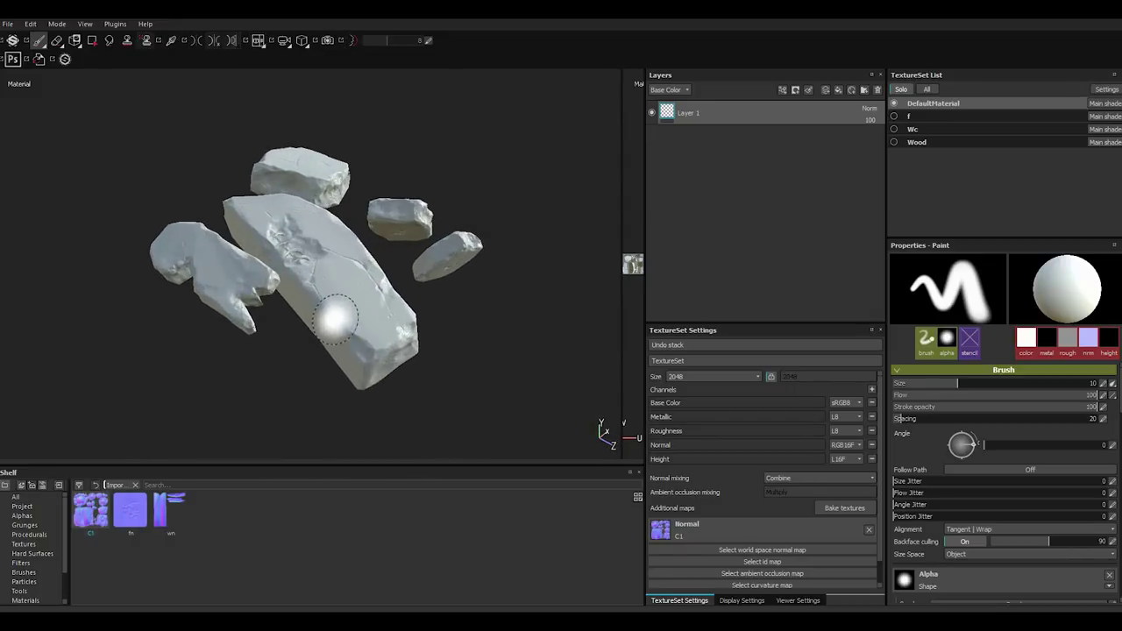
mouse_move(336, 321)
alt+mouse_down()
mouse_move(342, 299)
mouse_move(369, 336)
alt+mouse_up()
- Assign the fn normal map to the f terrain set and wn to the Wood set
click(946, 120)
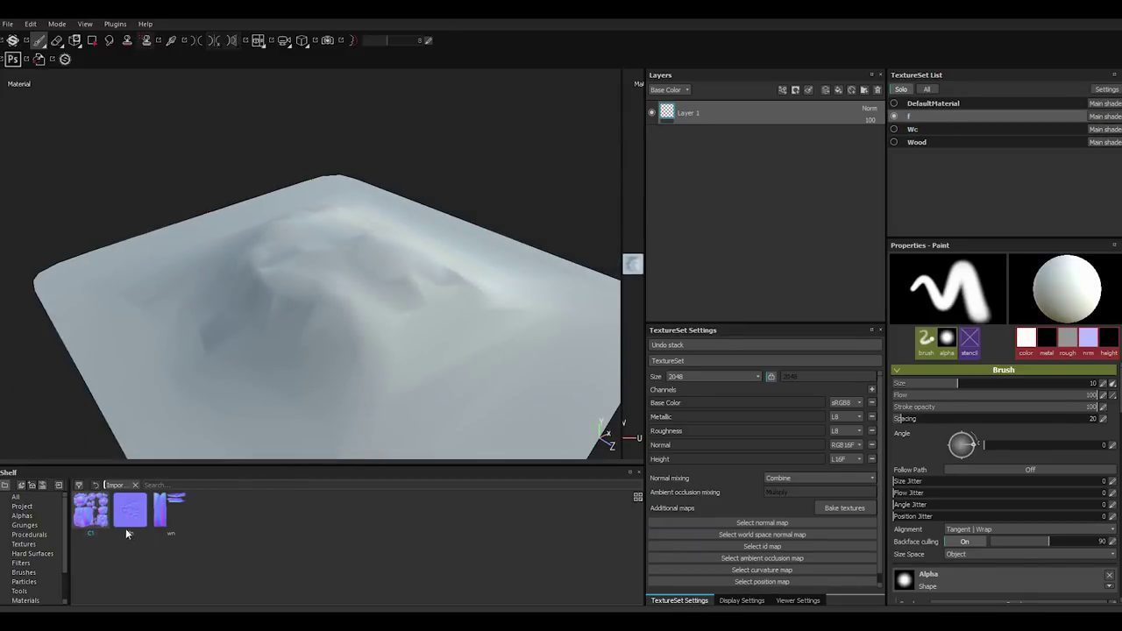
drag(127, 511, 762, 523)
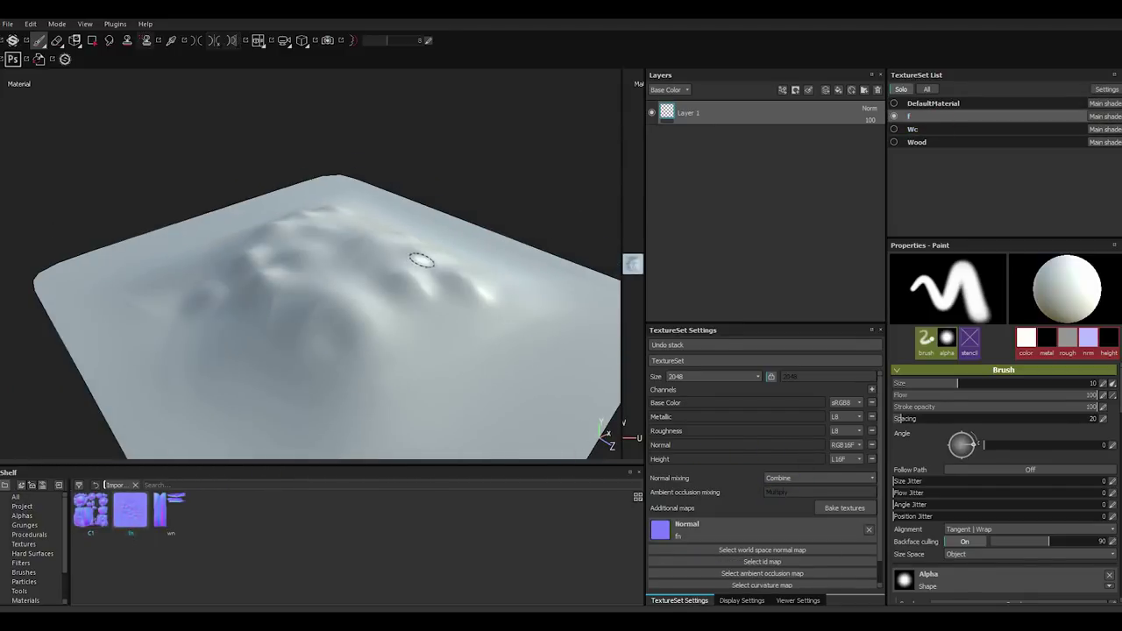
click(933, 129)
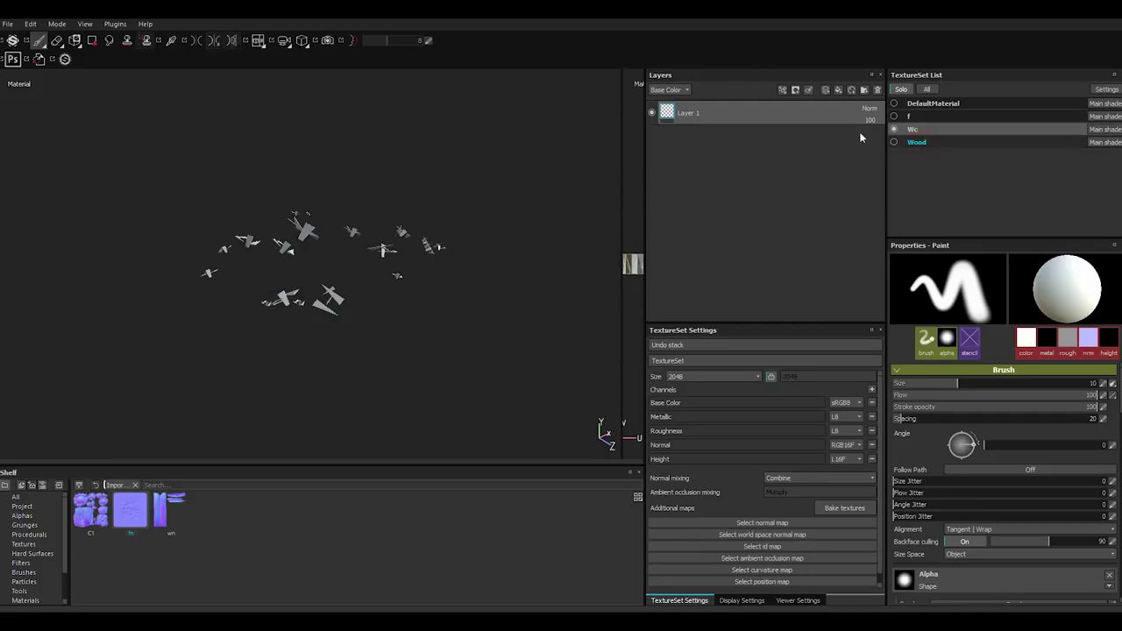
click(917, 142)
drag(166, 517, 762, 524)
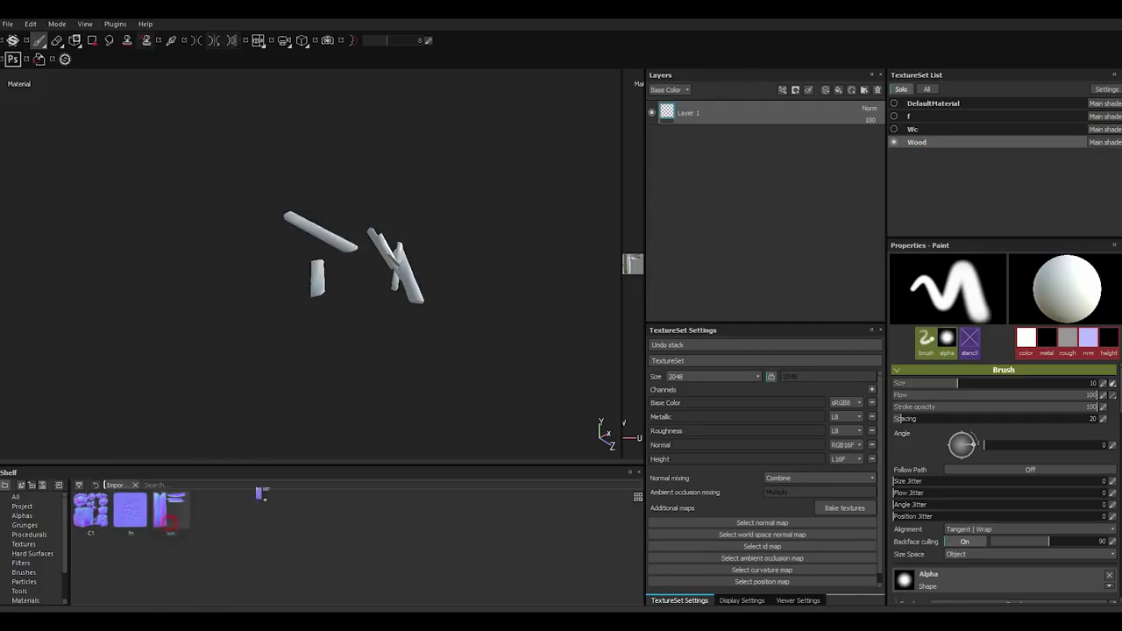
- Inspect the wood planks, then return to DefaultMaterial and open its bake settings
mouse_move(325, 284)
alt+mouse_down()
mouse_move(384, 339)
mouse_move(377, 298)
alt+mouse_up()
mouse_move(576, 345)
mouse_down()
mouse_move(426, 338)
mouse_move(633, 342)
mouse_up()
mouse_move(537, 335)
alt+mouse_down()
mouse_move(491, 321)
mouse_move(491, 300)
alt+mouse_up()
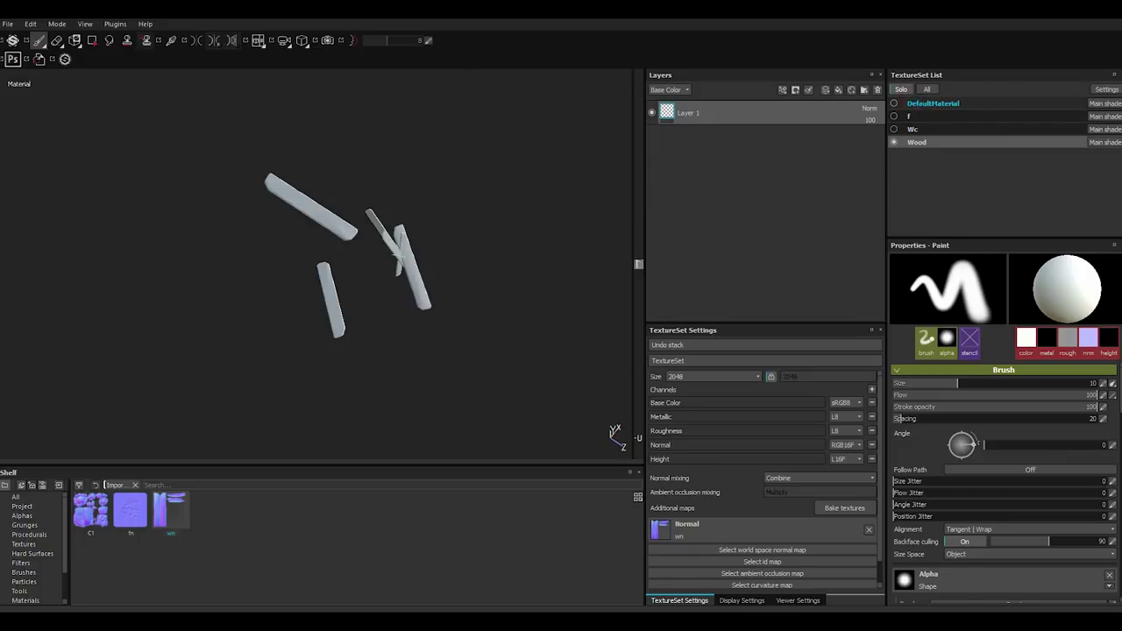
click(933, 103)
click(835, 508)
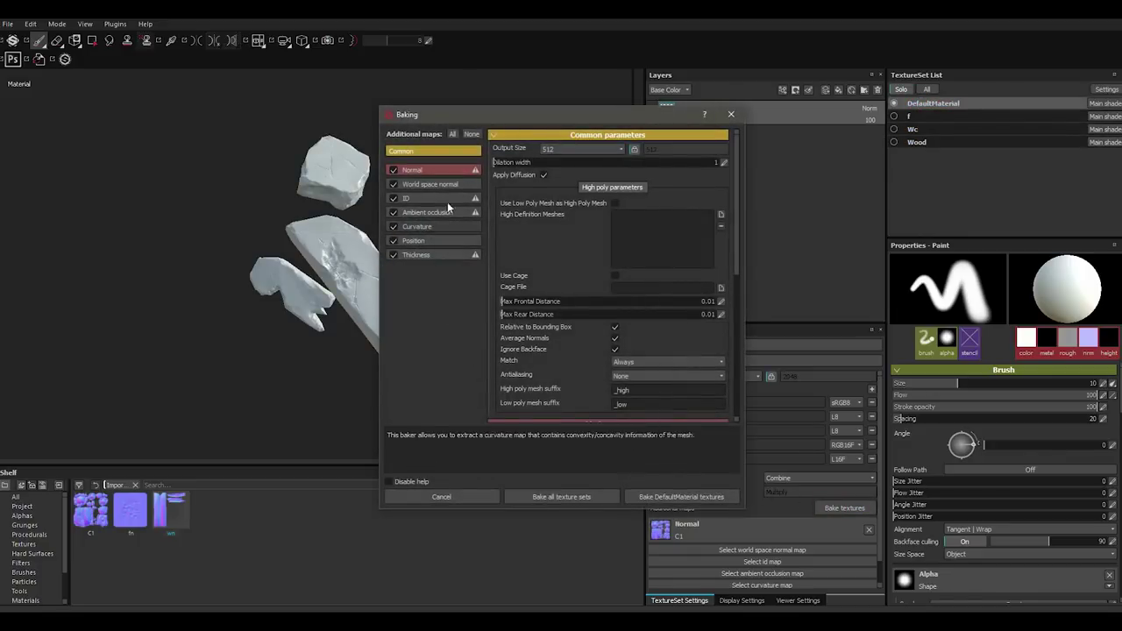
- Bake DefaultMaterial at 1024 from high-poly mesh H, Normal off, max rear distance 0.515
click(393, 170)
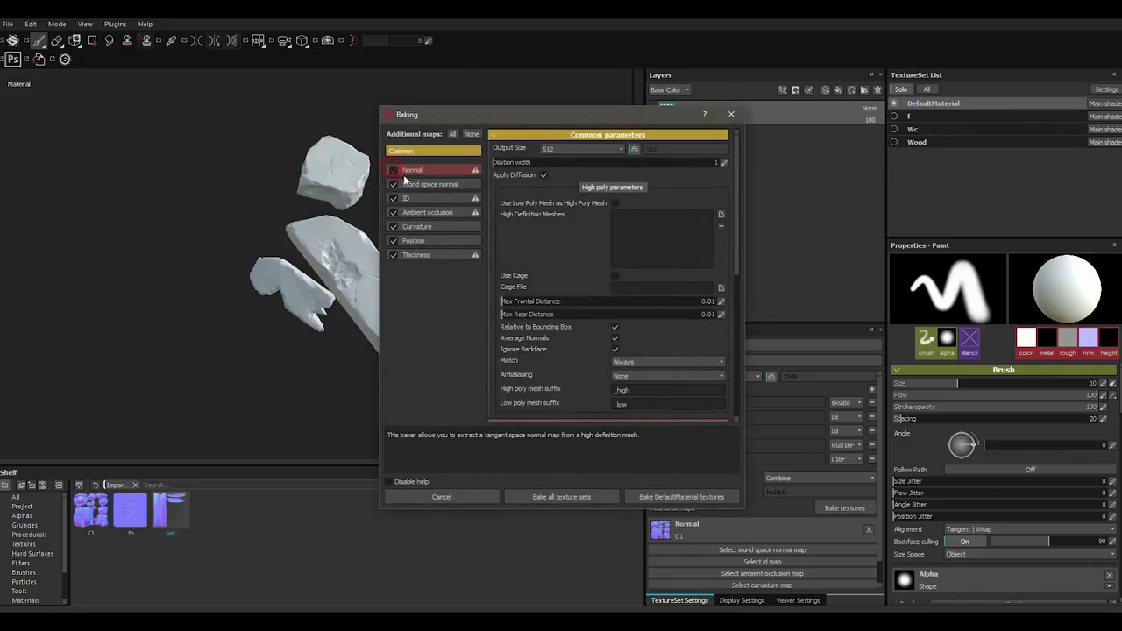
click(580, 153)
click(559, 215)
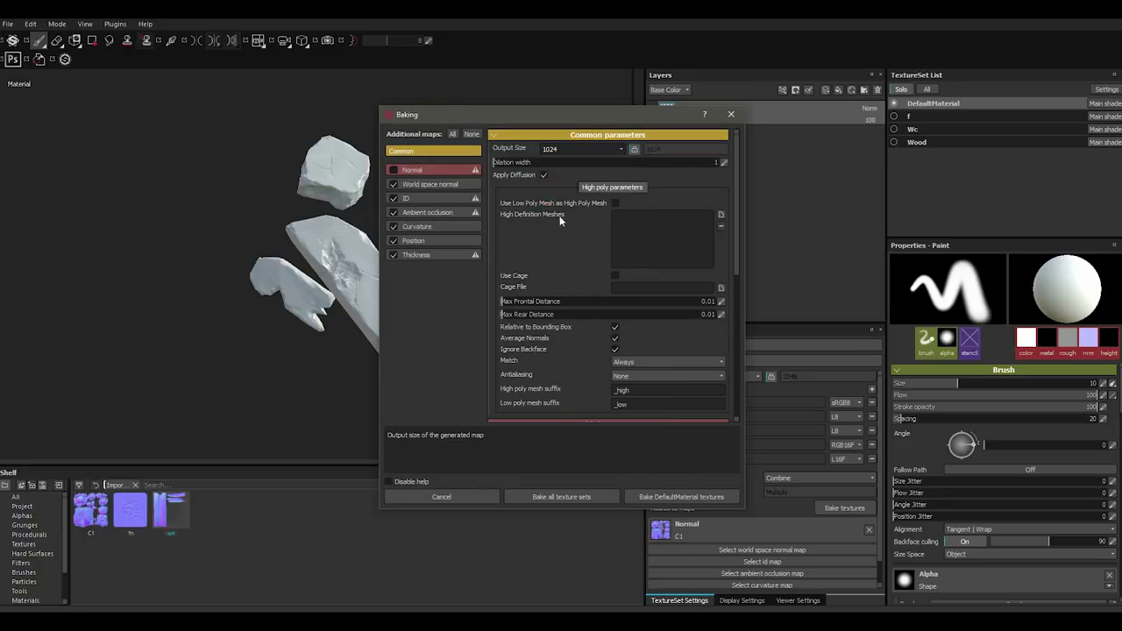
click(721, 218)
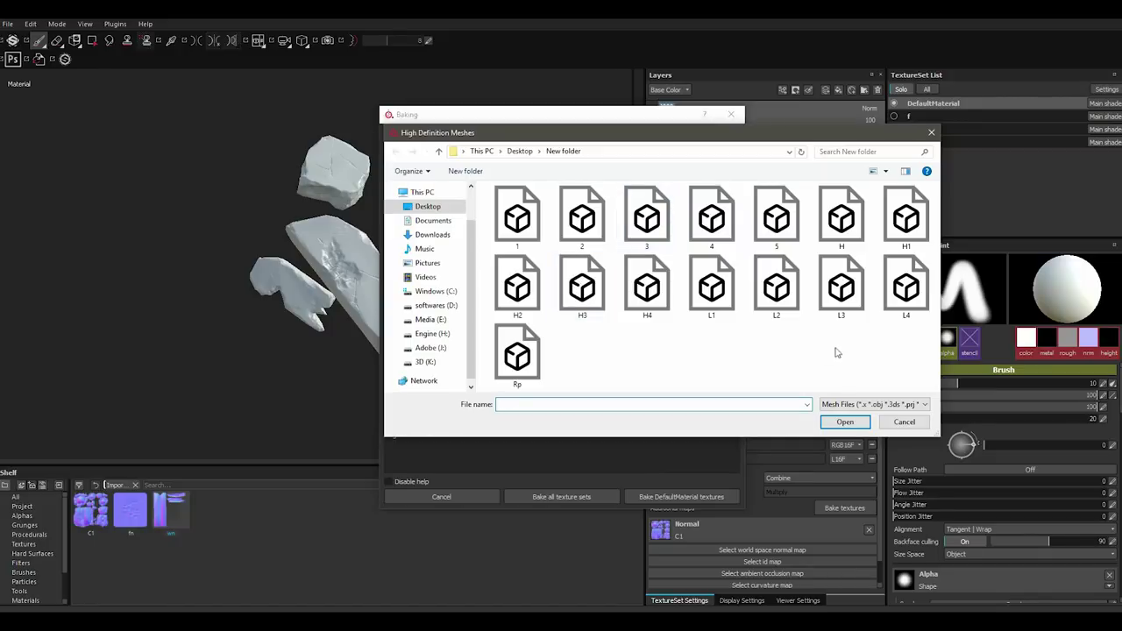
double_click(842, 217)
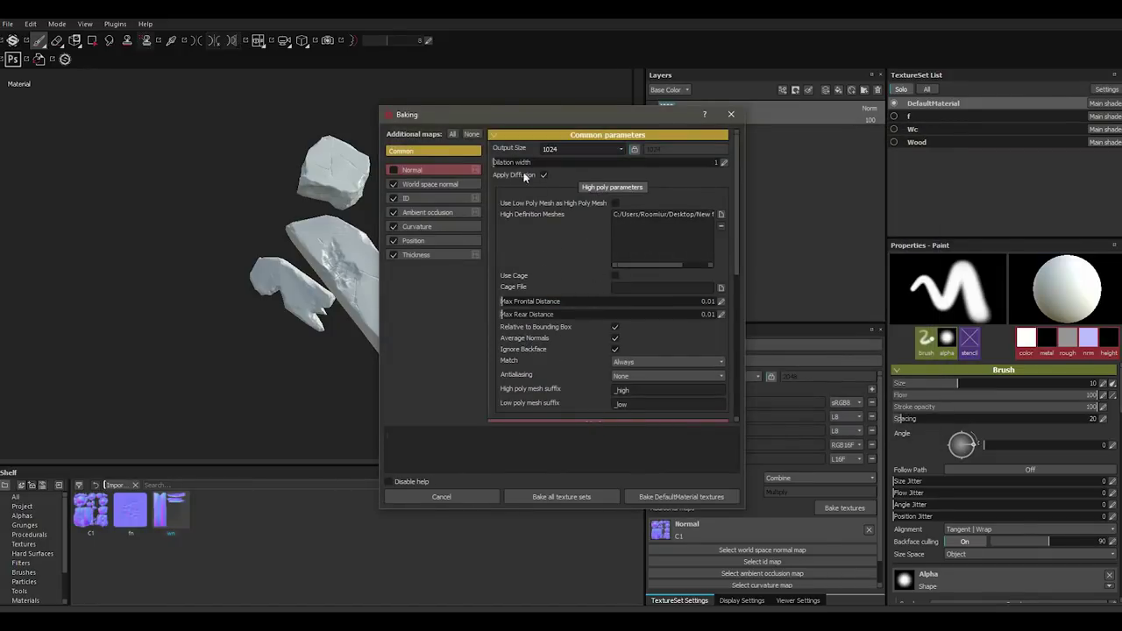
mouse_move(527, 313)
click(614, 314)
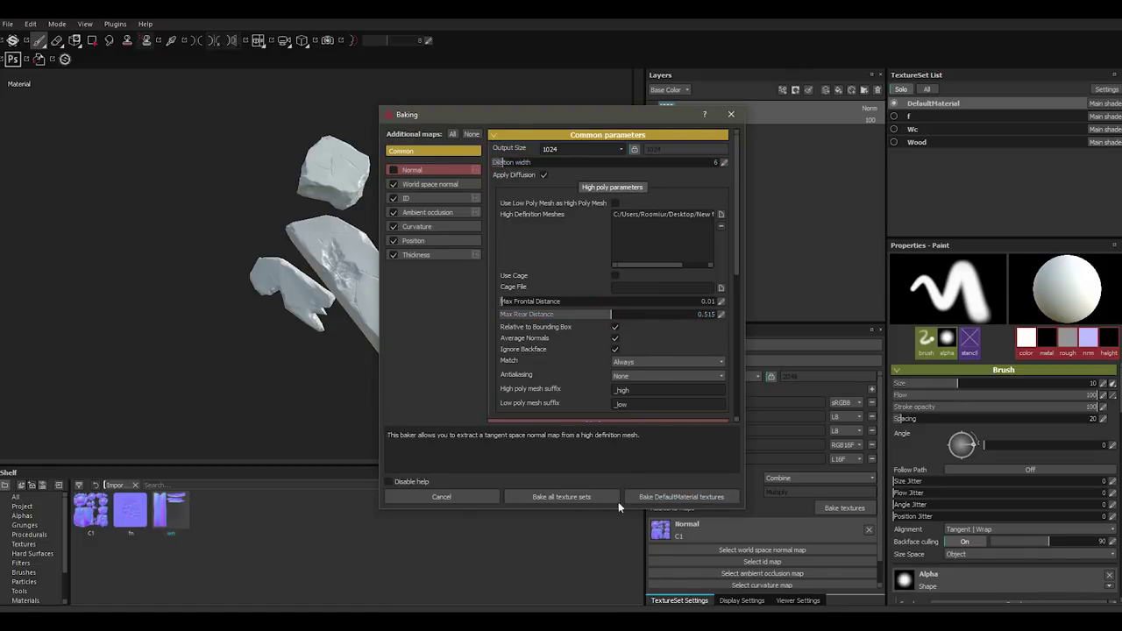
click(667, 497)
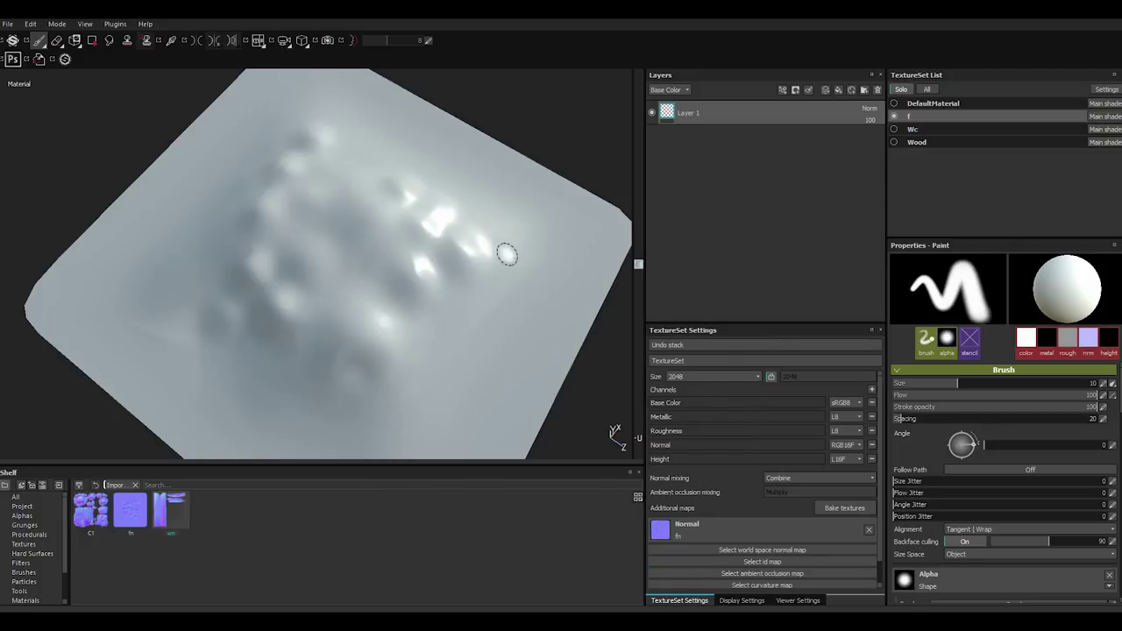
- Replace high-poly mesh H with fh and bake the f terrain textures
click(836, 511)
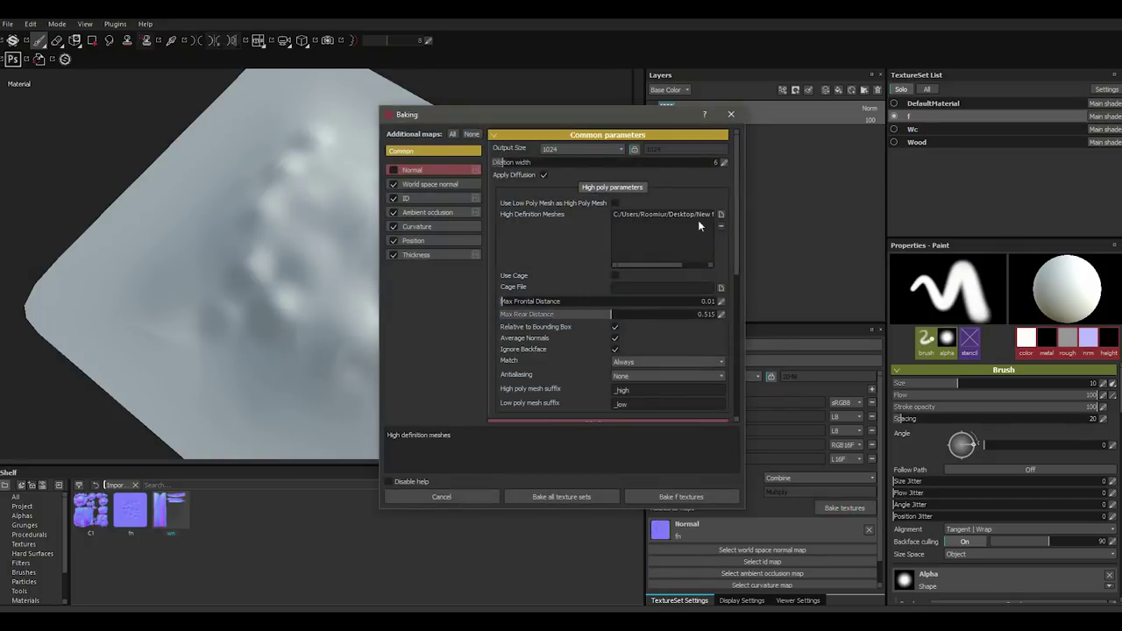
click(721, 226)
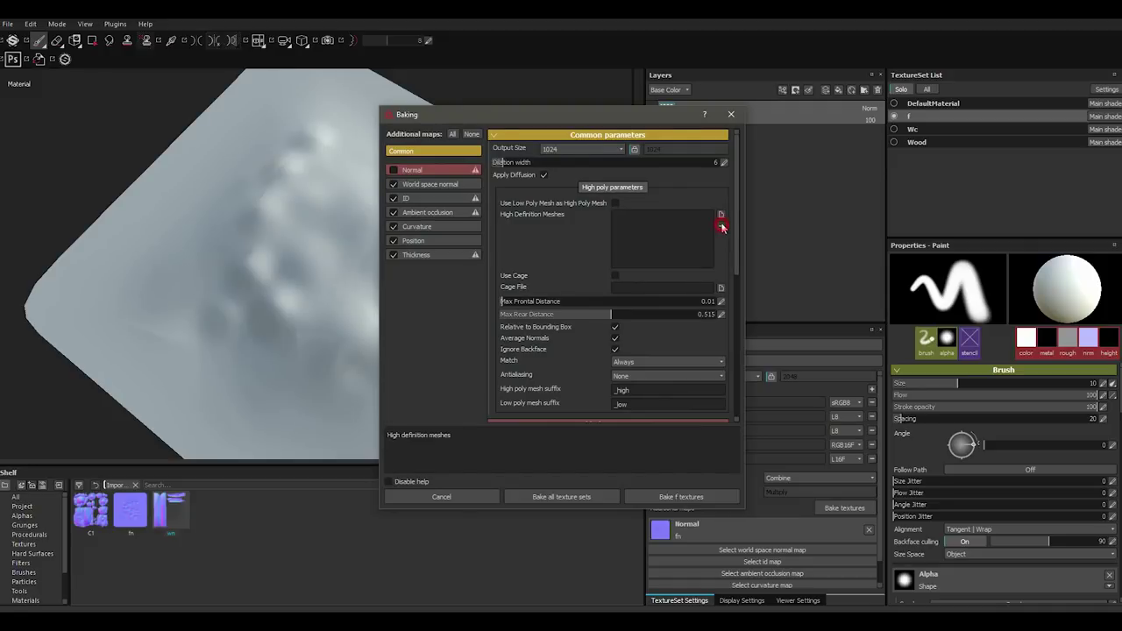
click(721, 215)
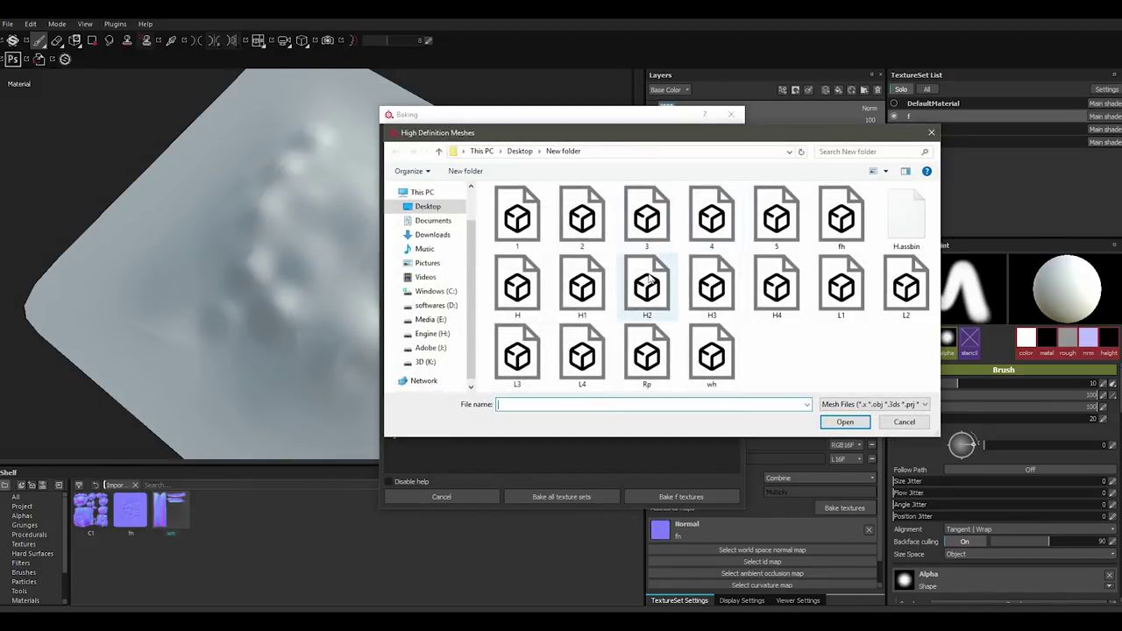
double_click(839, 218)
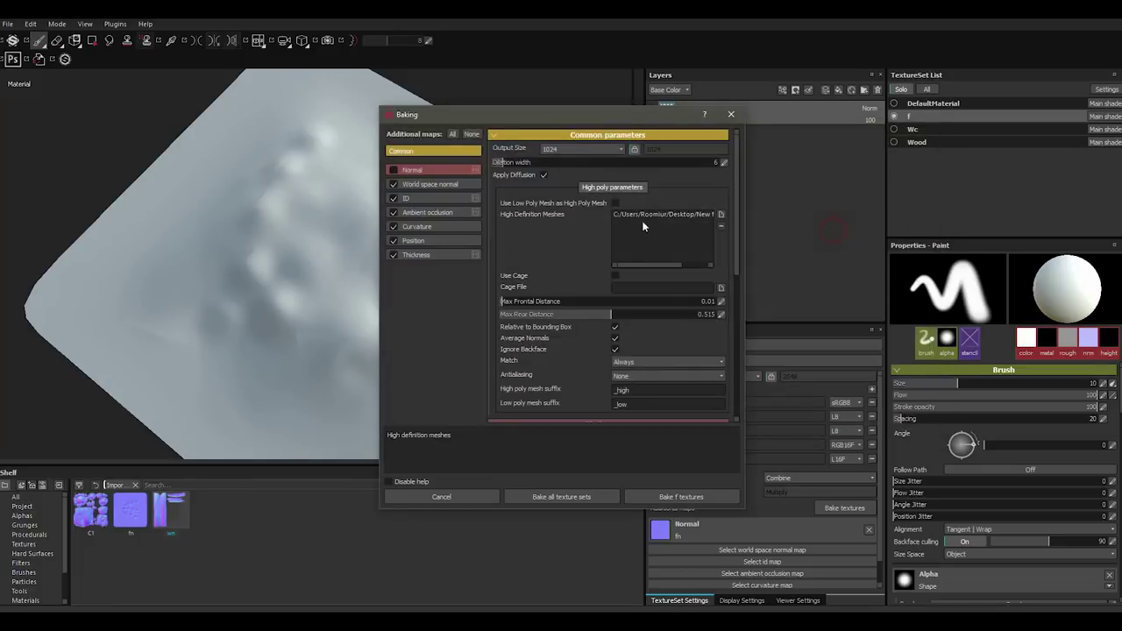
click(654, 496)
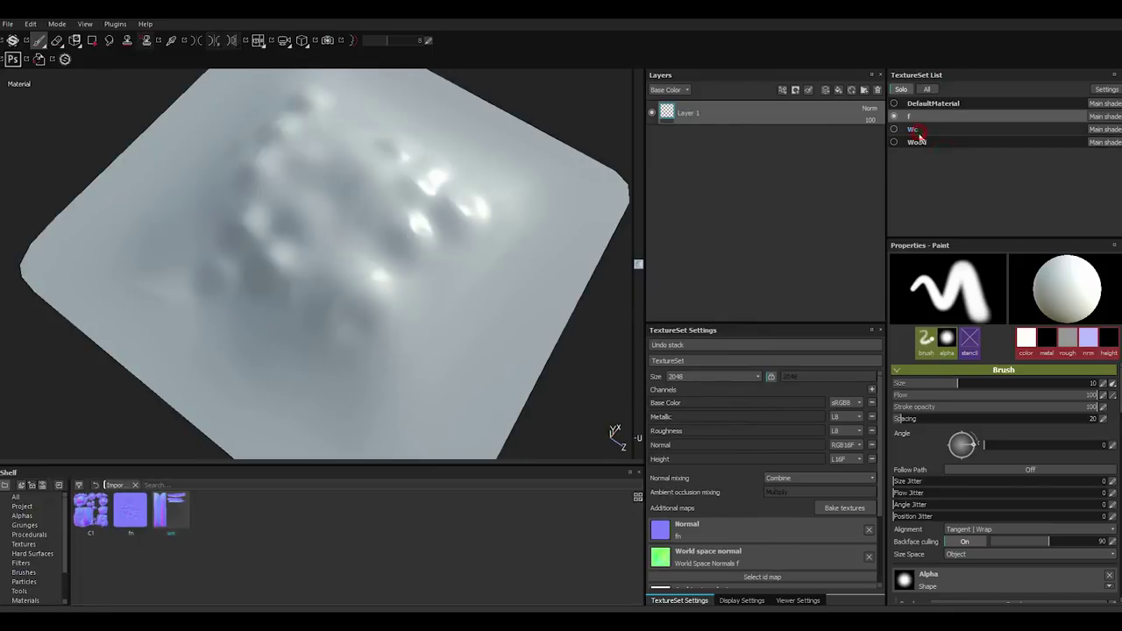
click(916, 131)
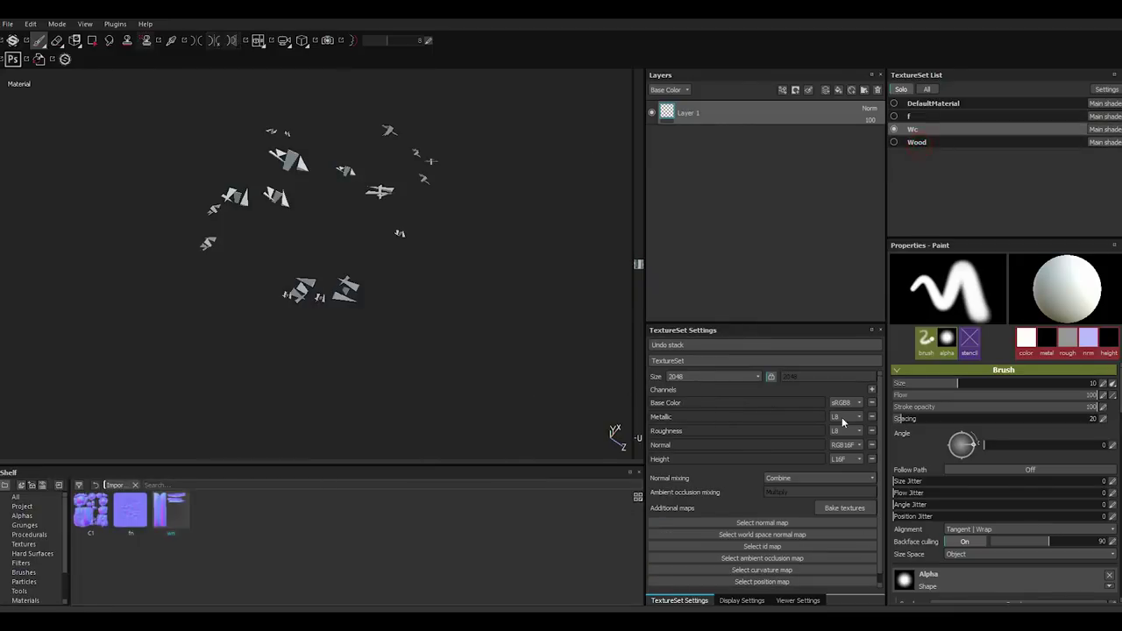
- Remove the high-poly mesh from the Wood bake and bake the Wood textures
click(916, 142)
click(845, 508)
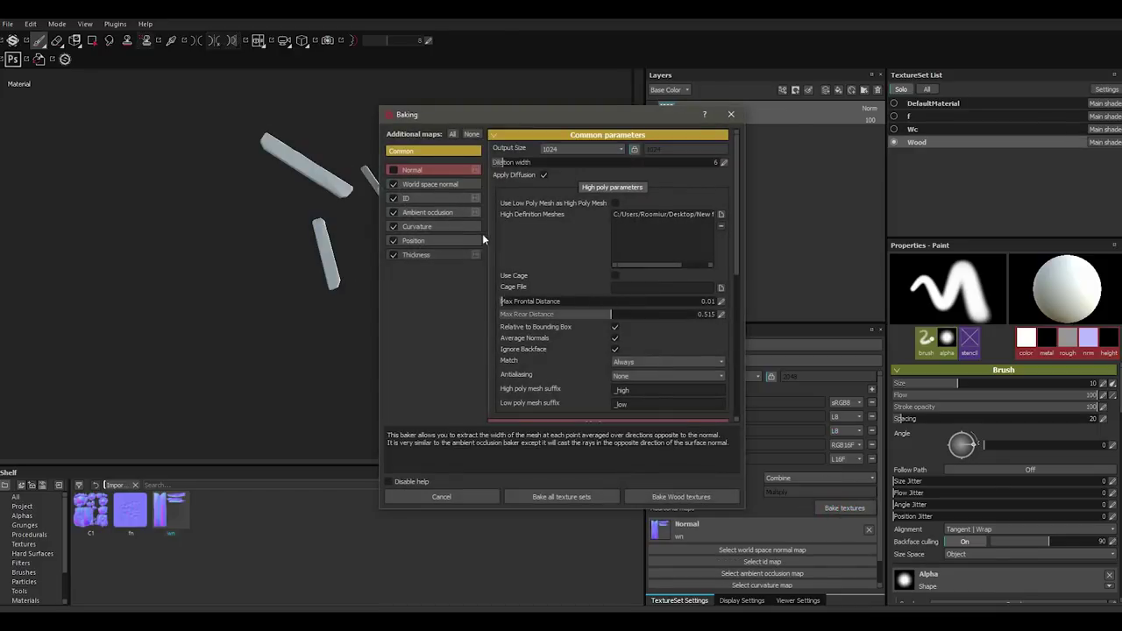
click(706, 216)
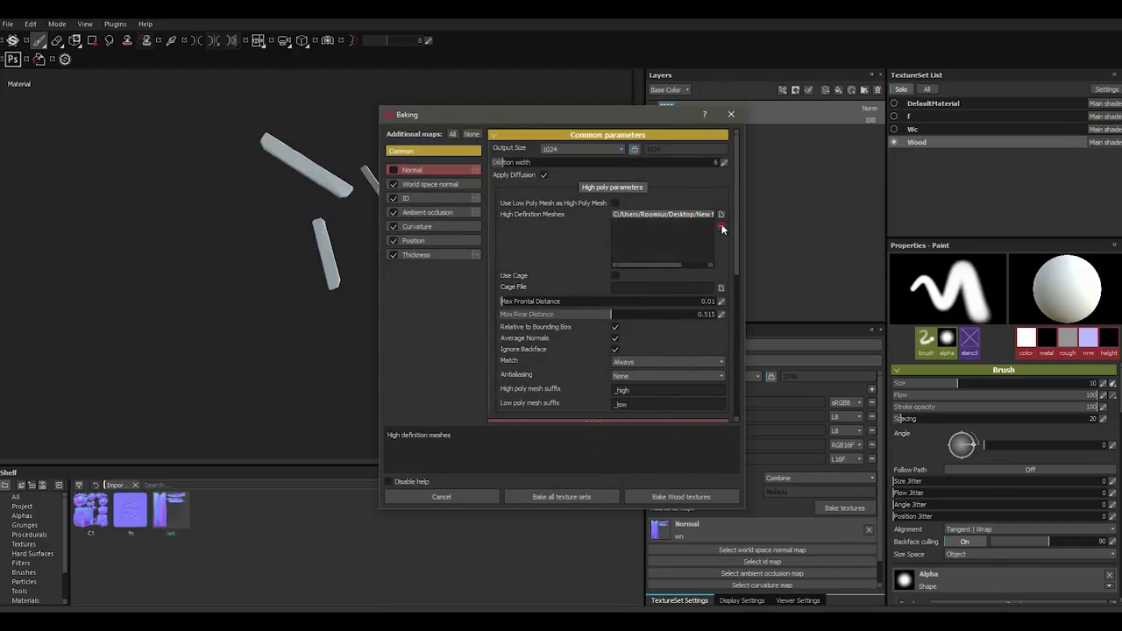
click(722, 227)
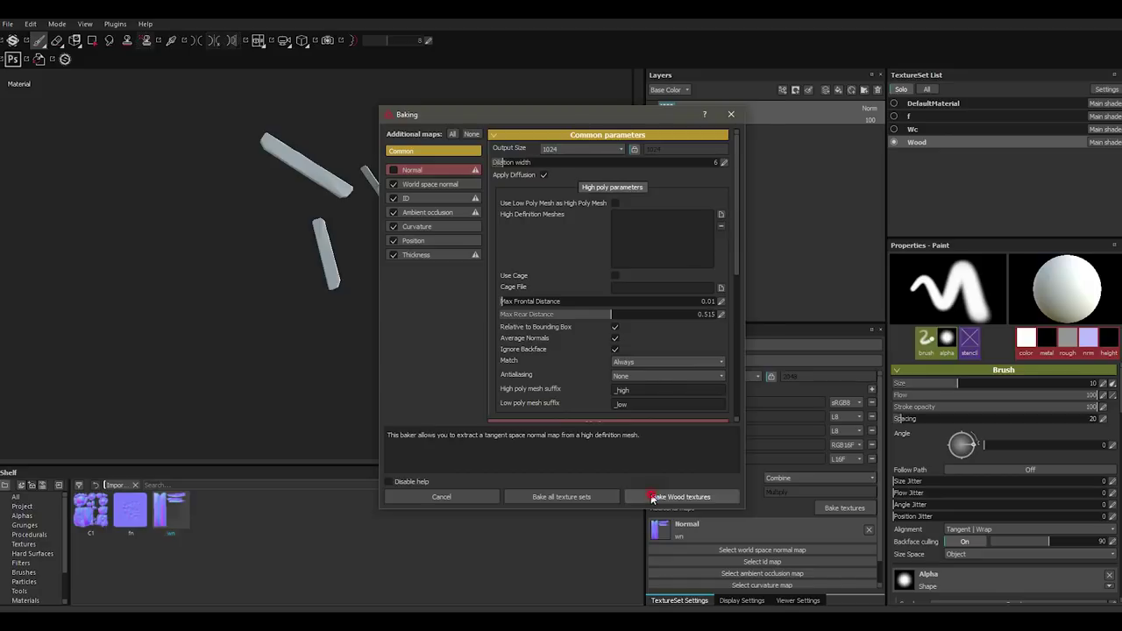
click(680, 497)
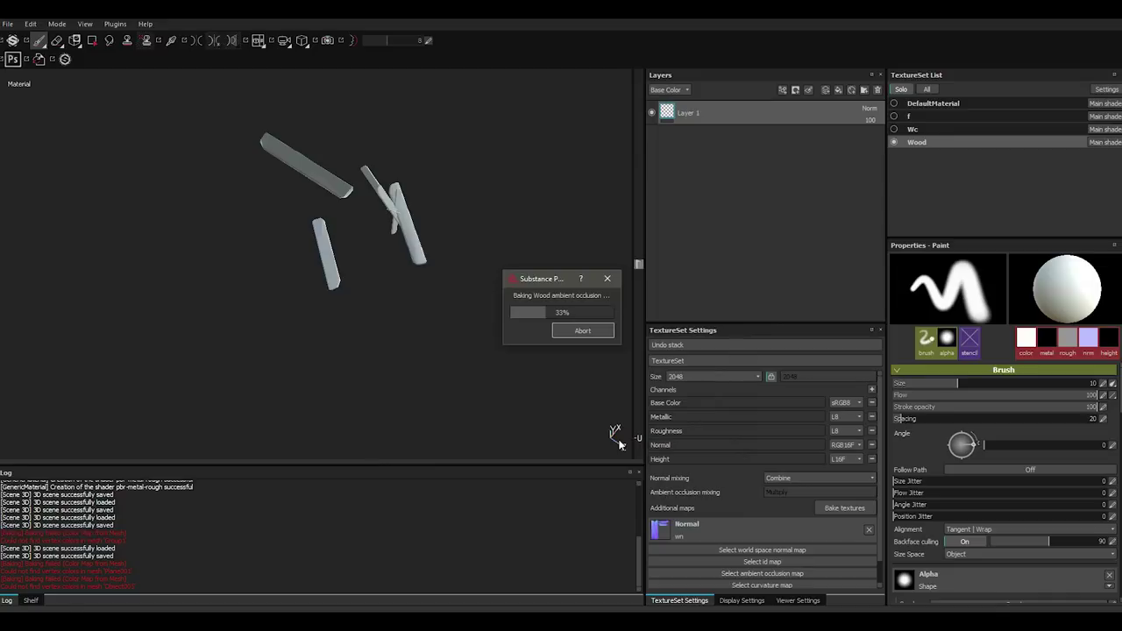
- Re-enable Normal and bake the Wc texture set
click(913, 130)
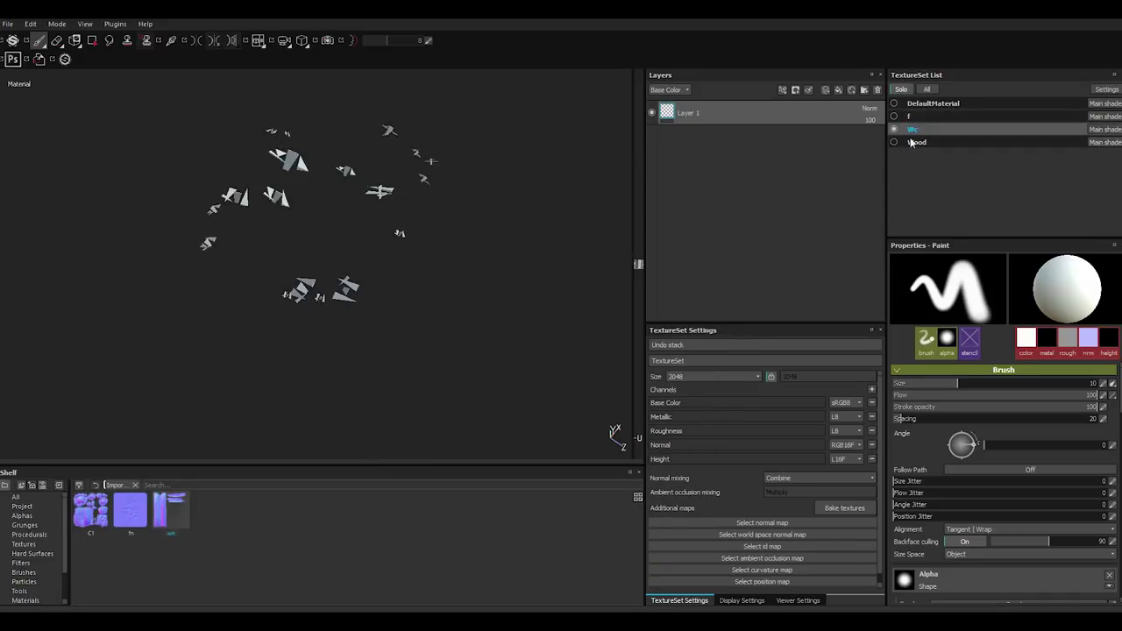
click(832, 508)
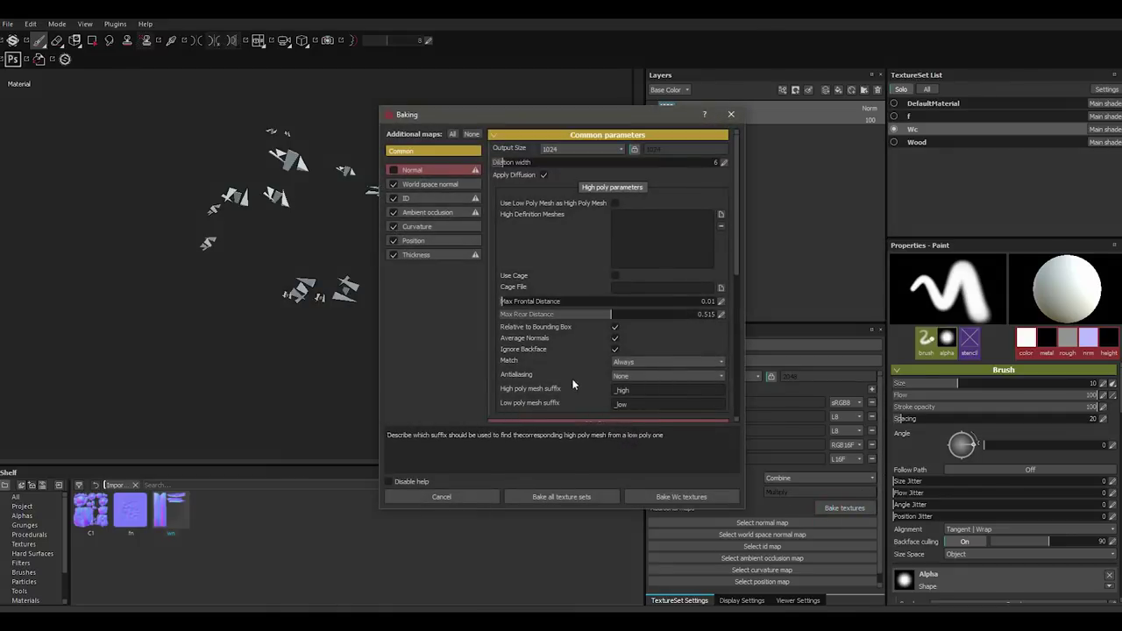
click(392, 170)
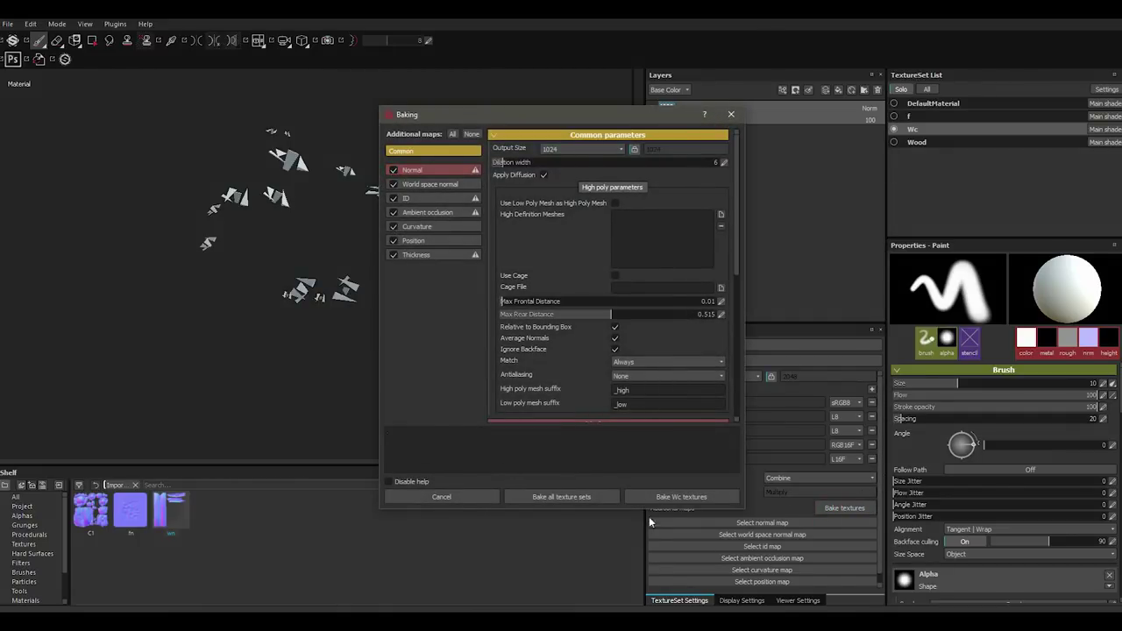
click(668, 496)
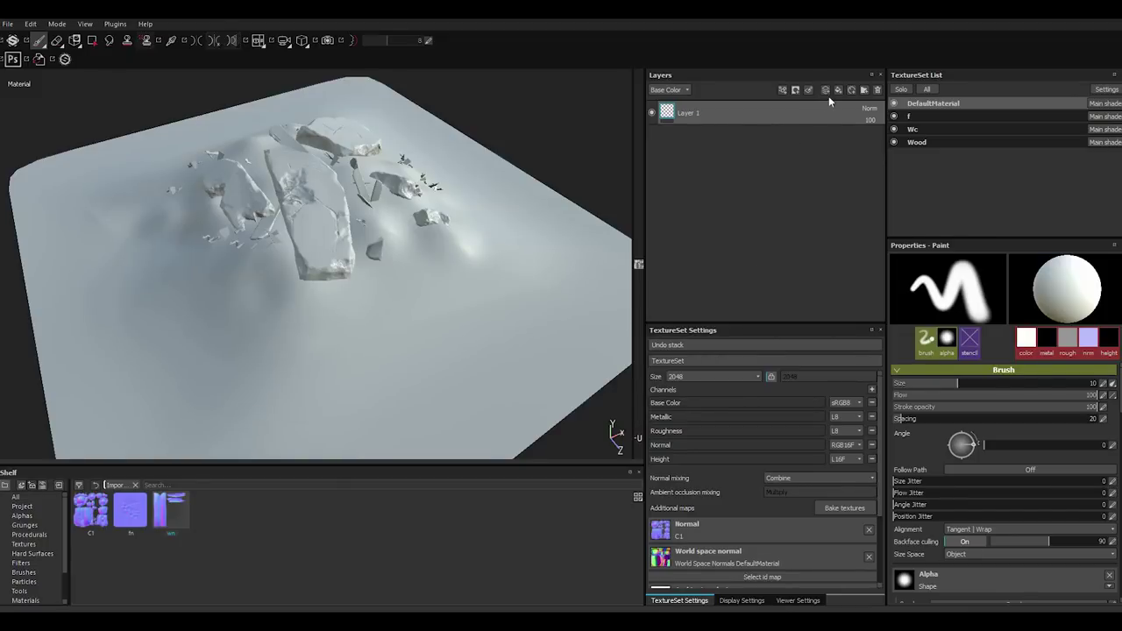
- Add two fill layers, making Fill layer 2 a base-colour-only ambient occlusion tint in Multiply
click(838, 91)
click(838, 91)
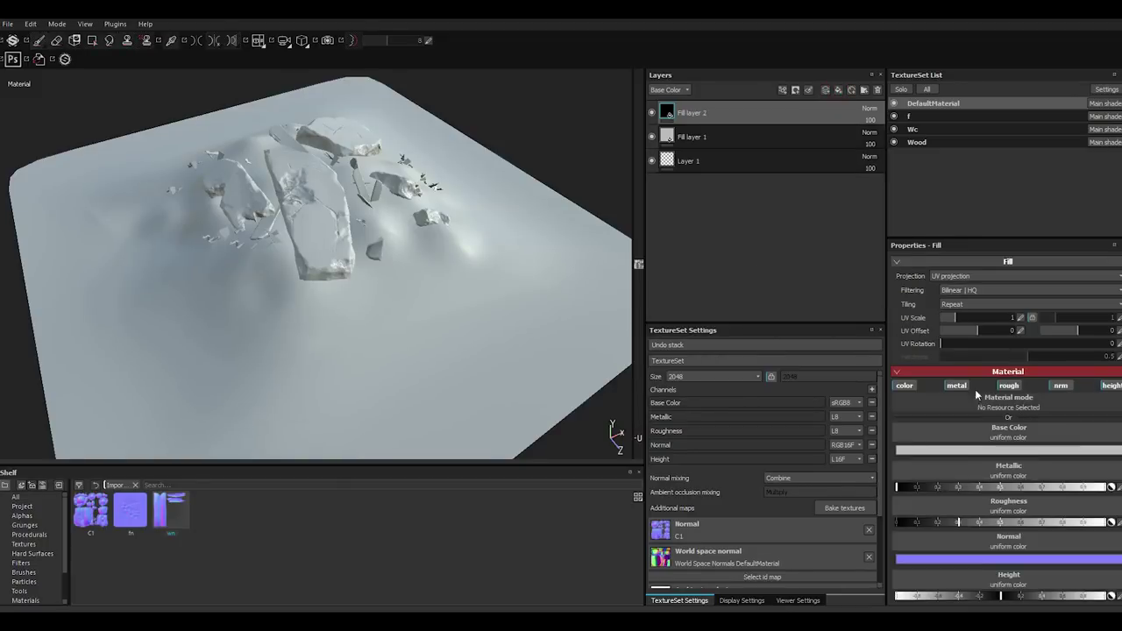
click(1008, 386)
click(1062, 386)
click(1109, 386)
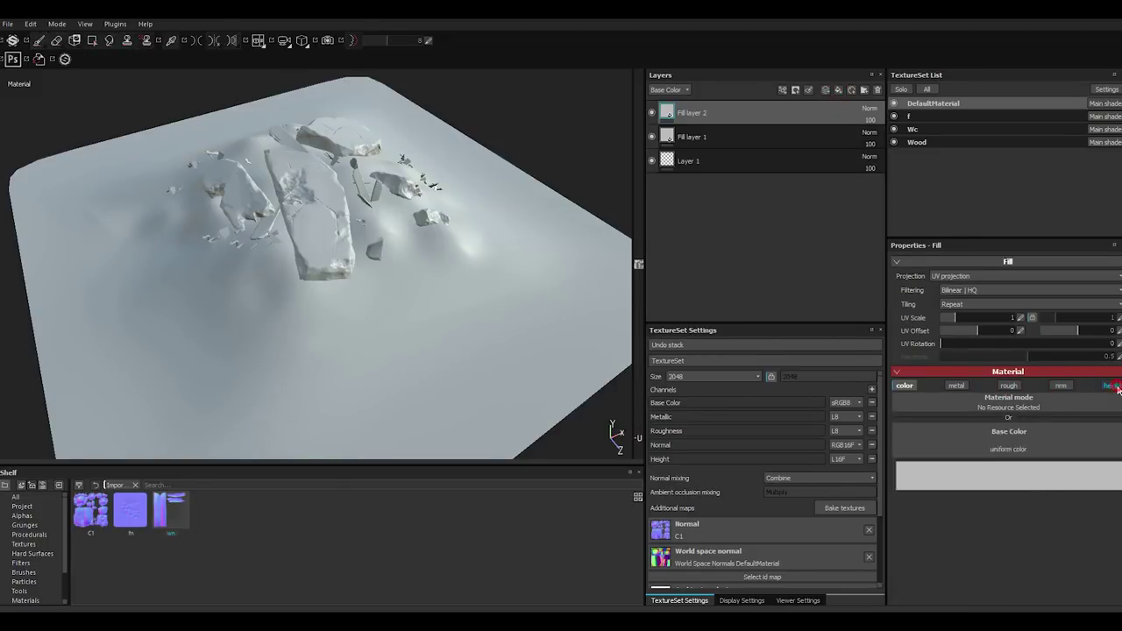
click(1023, 432)
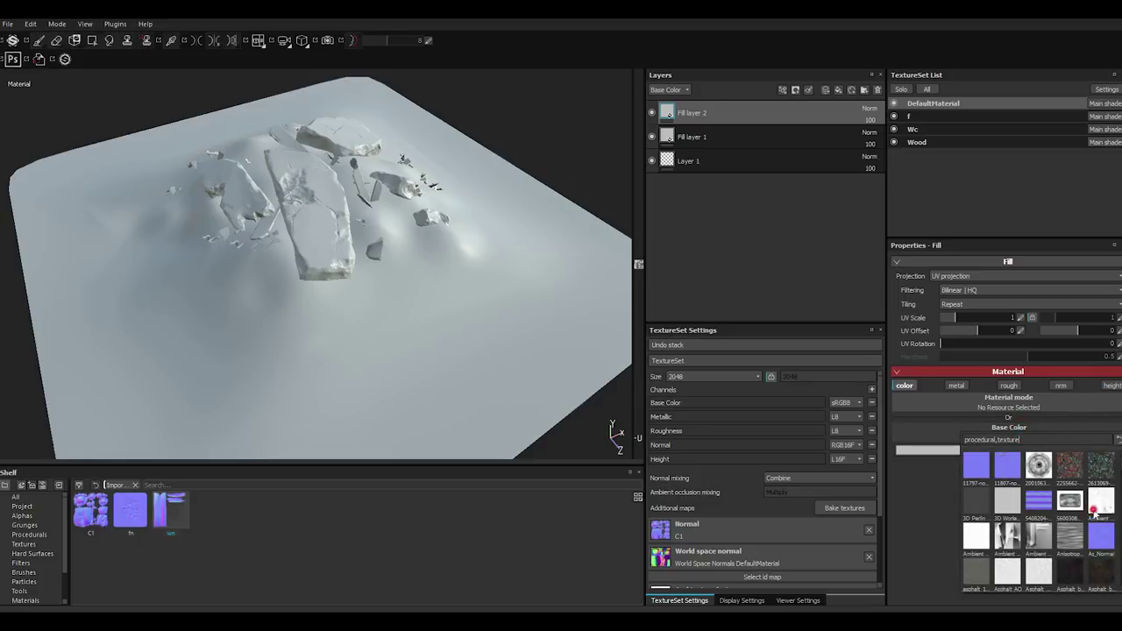
click(1094, 509)
click(869, 108)
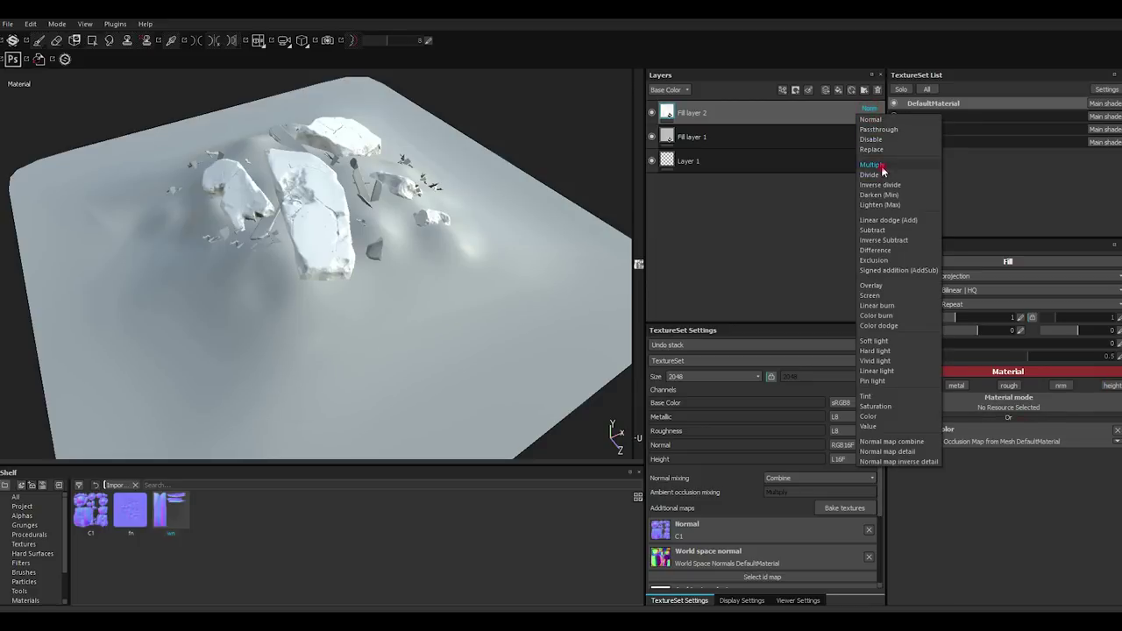
click(881, 166)
- Copy both fill layers and paste them into the f texture set
click(741, 139)
right_click(742, 139)
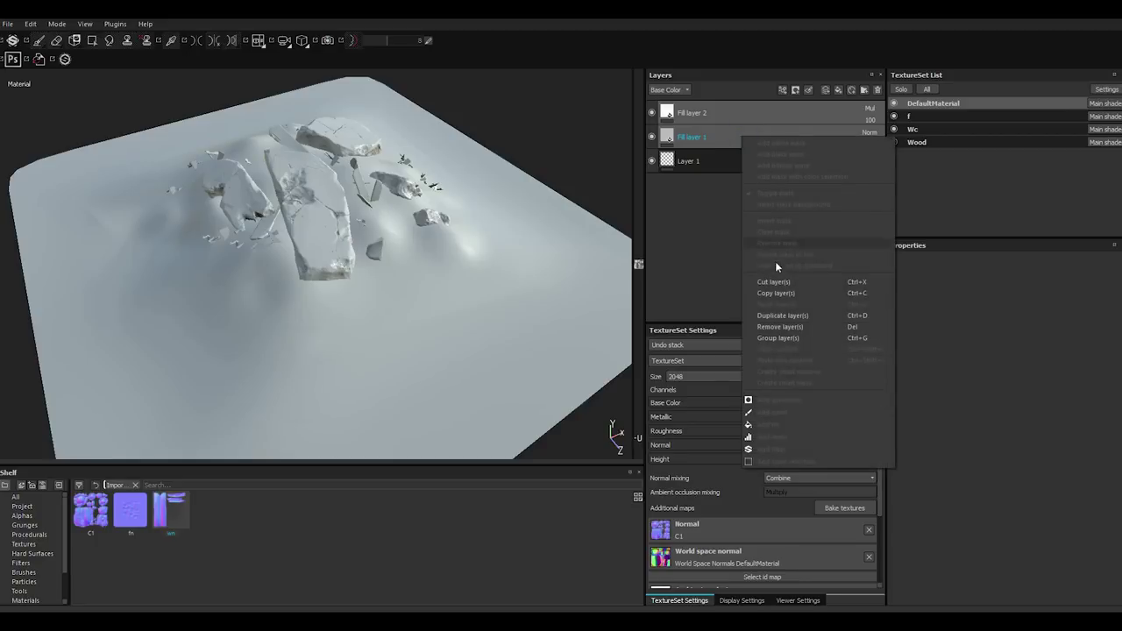
click(783, 293)
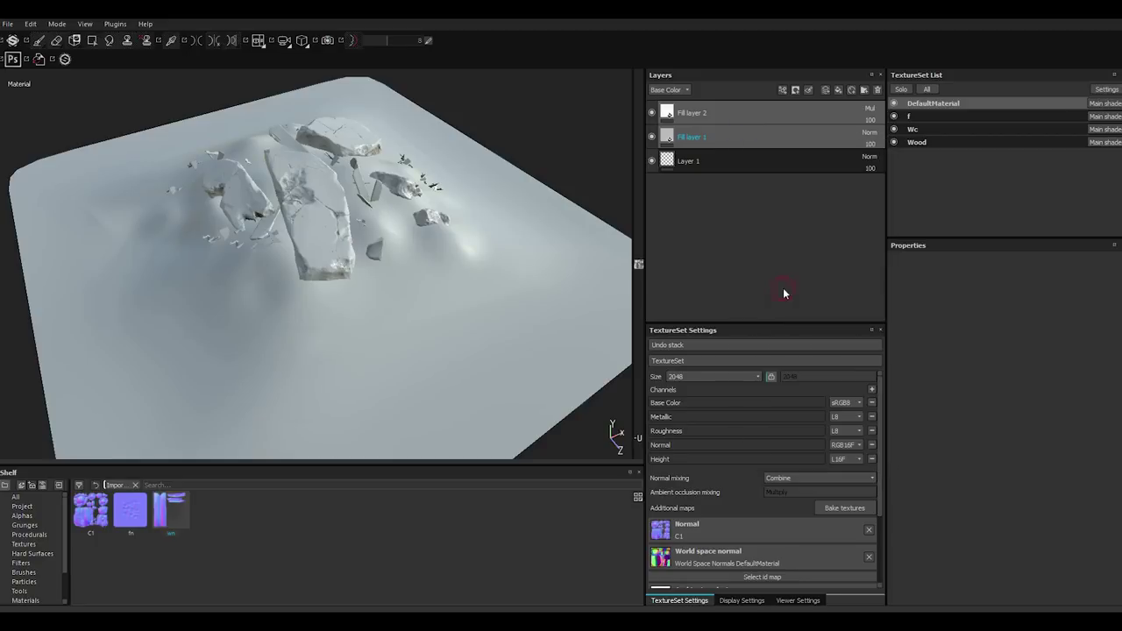
click(910, 117)
click(708, 115)
right_click(708, 118)
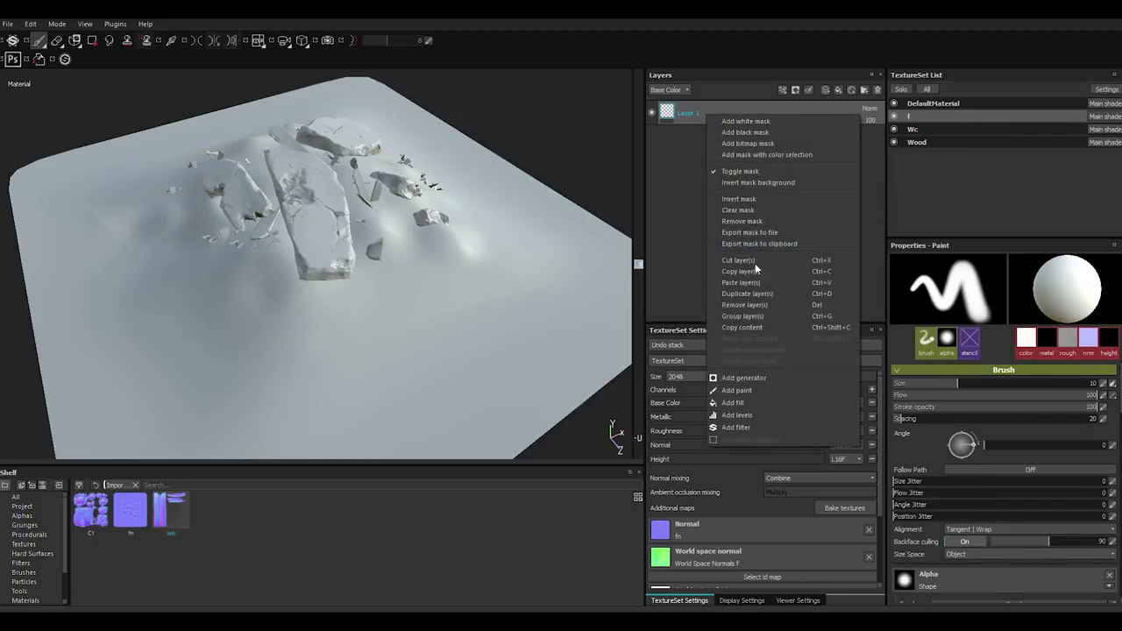
click(754, 285)
- Paste the two fill layers into the Wc and Wood texture sets
click(913, 130)
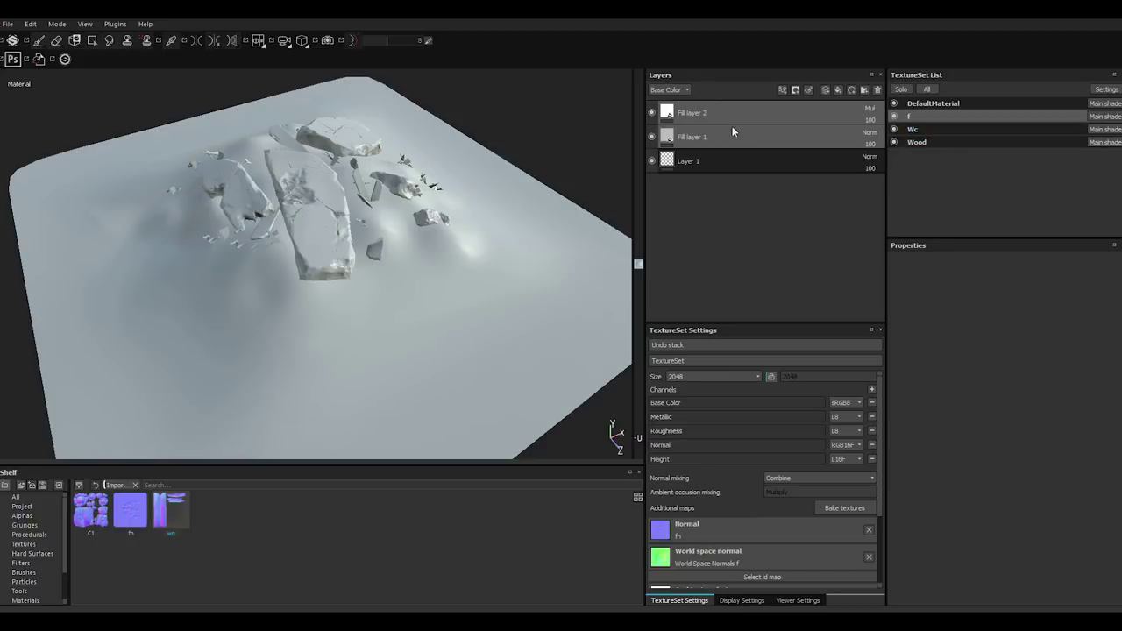
right_click(708, 113)
click(745, 277)
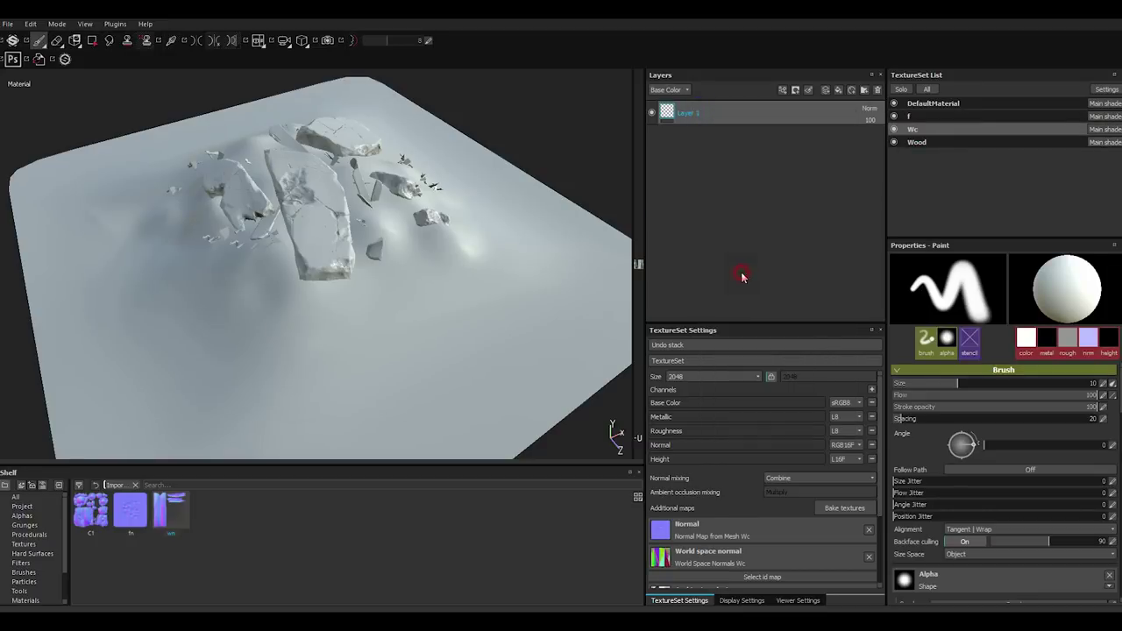
click(912, 142)
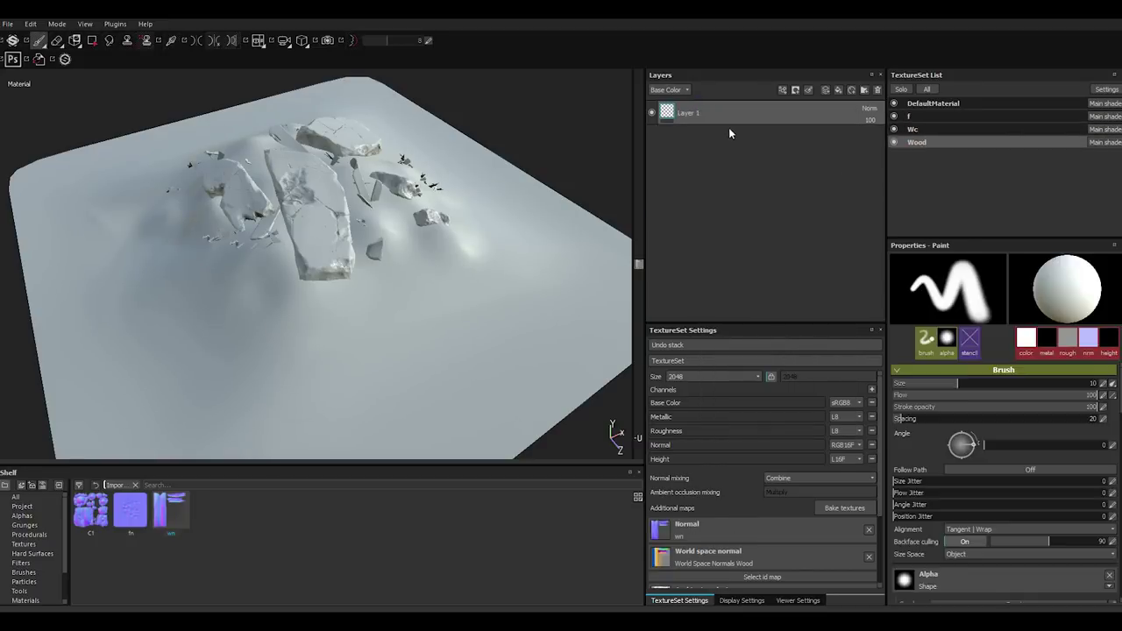
right_click(711, 114)
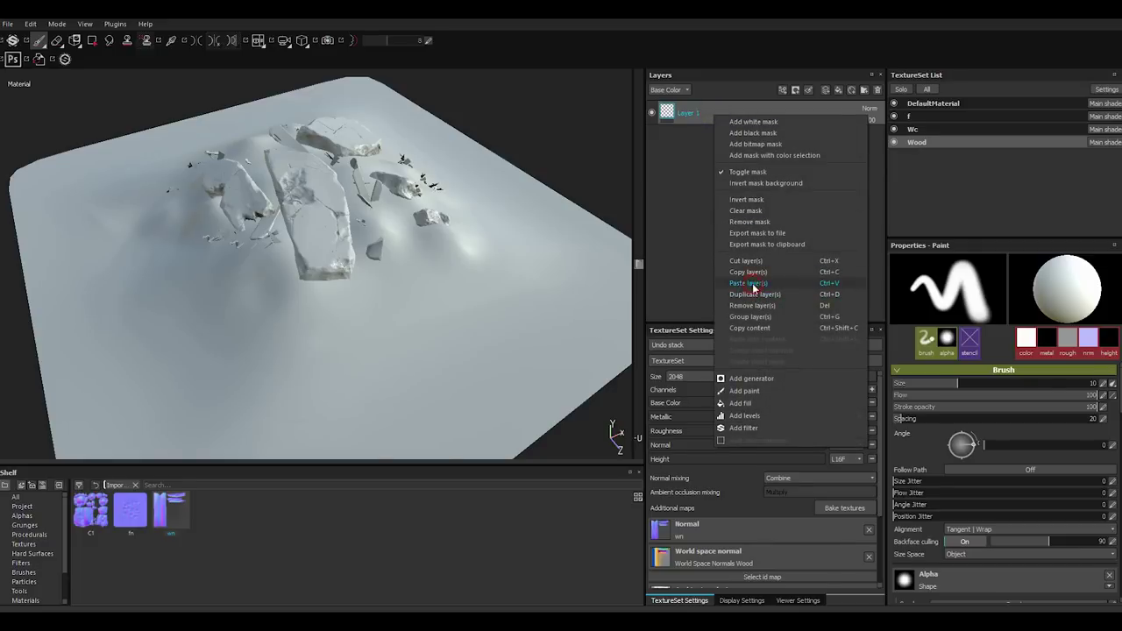
click(749, 283)
- Select Fill layer 2 and orbit around the rocks and terrain to check the tint
alt+drag(573, 289, 576, 293)
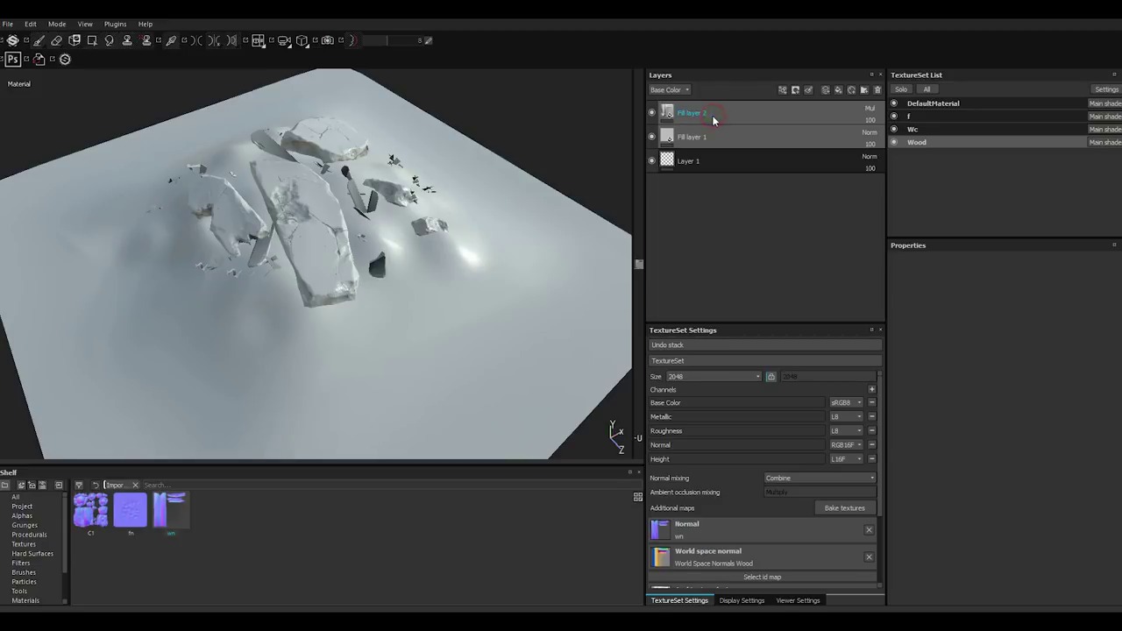
click(712, 115)
mouse_move(421, 289)
alt+mouse_down()
mouse_move(437, 319)
mouse_move(401, 300)
mouse_move(396, 337)
alt+mouse_up()
scroll(392, 308, up, 3)
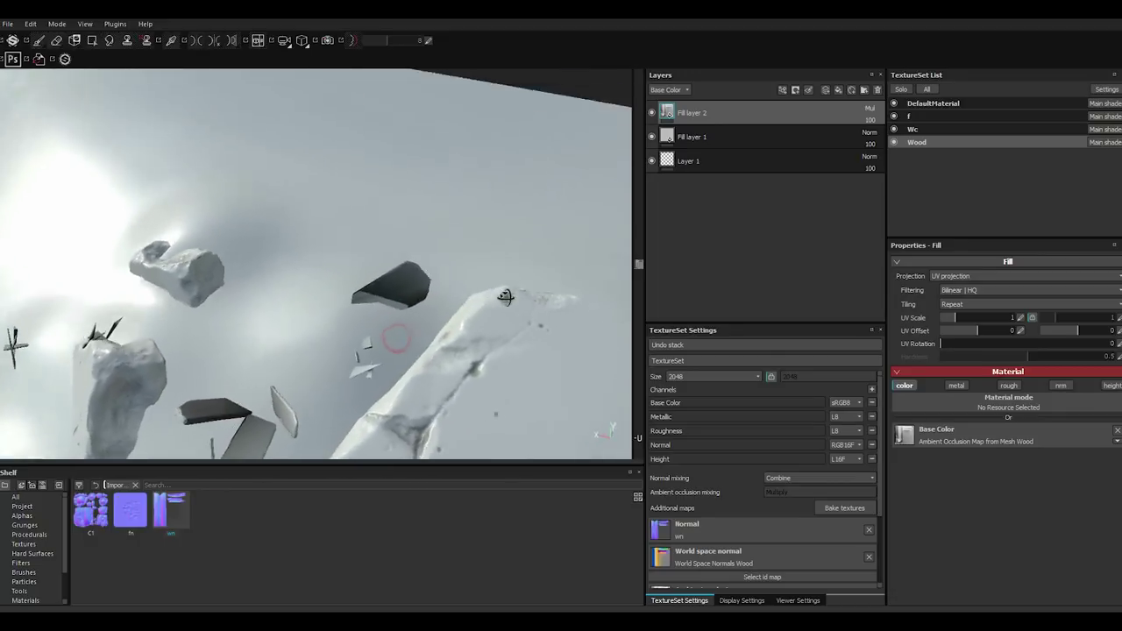
alt+drag(505, 297, 562, 241)
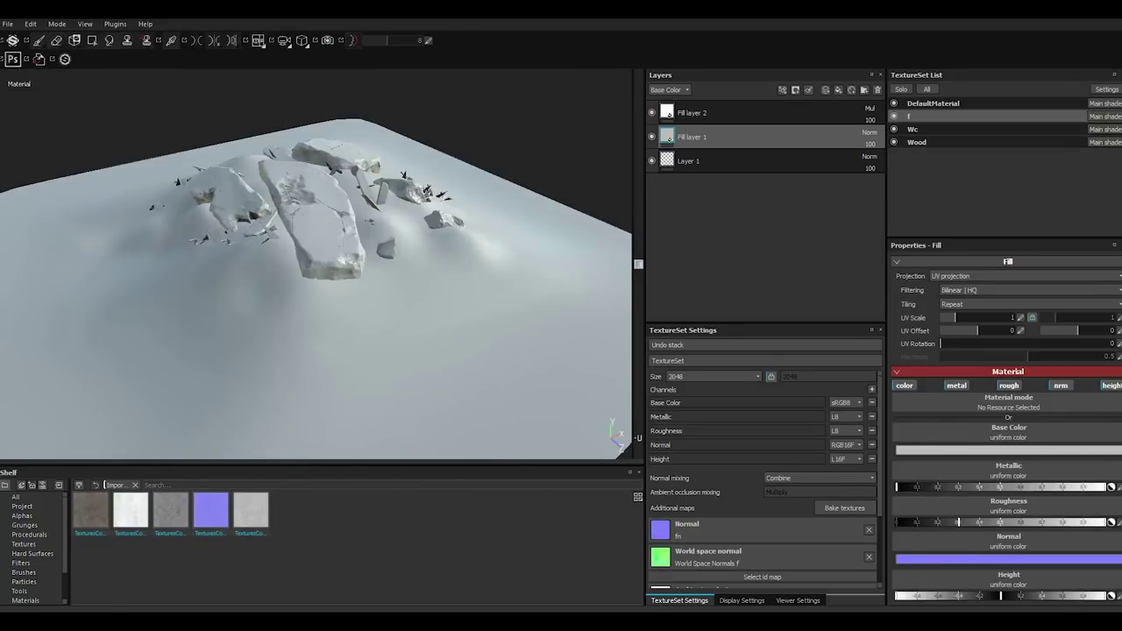
- Load the GravelwithRubble albedo, normal, height and roughness maps into Fill layer 1's slots
click(90, 511)
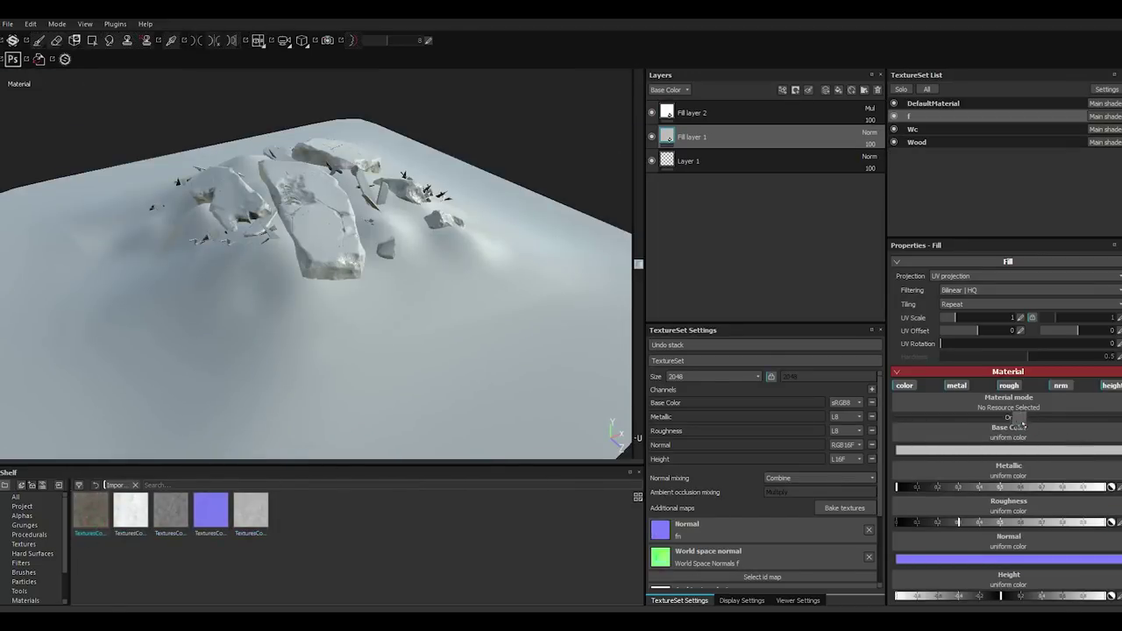
drag(90, 511, 1011, 436)
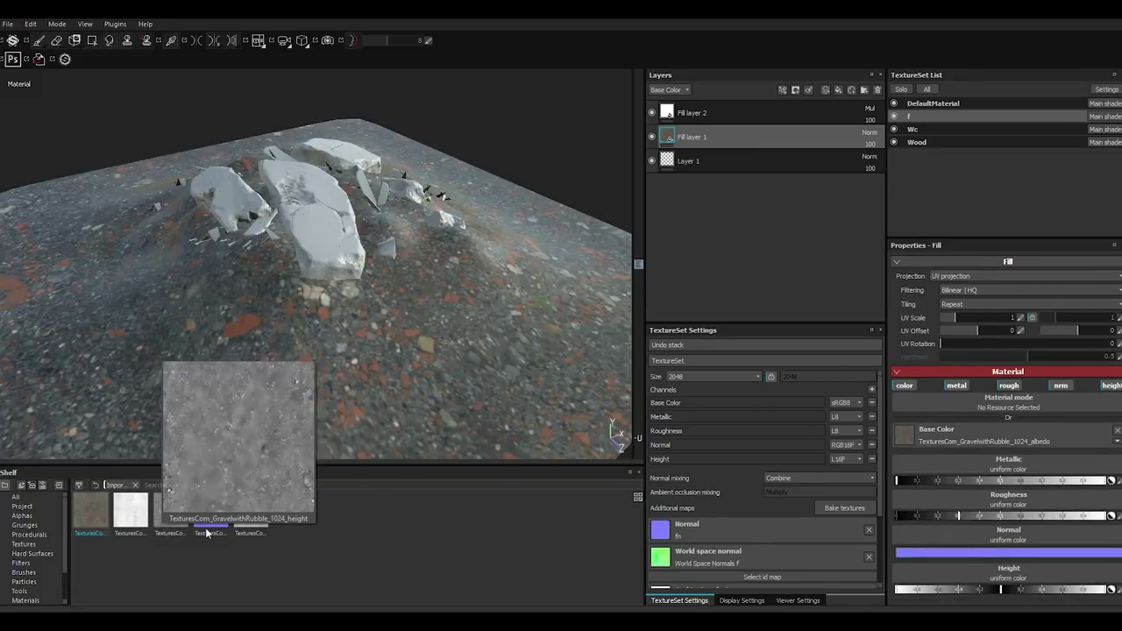
mouse_move(211, 511)
mouse_down()
mouse_move(991, 516)
mouse_move(1009, 550)
mouse_up()
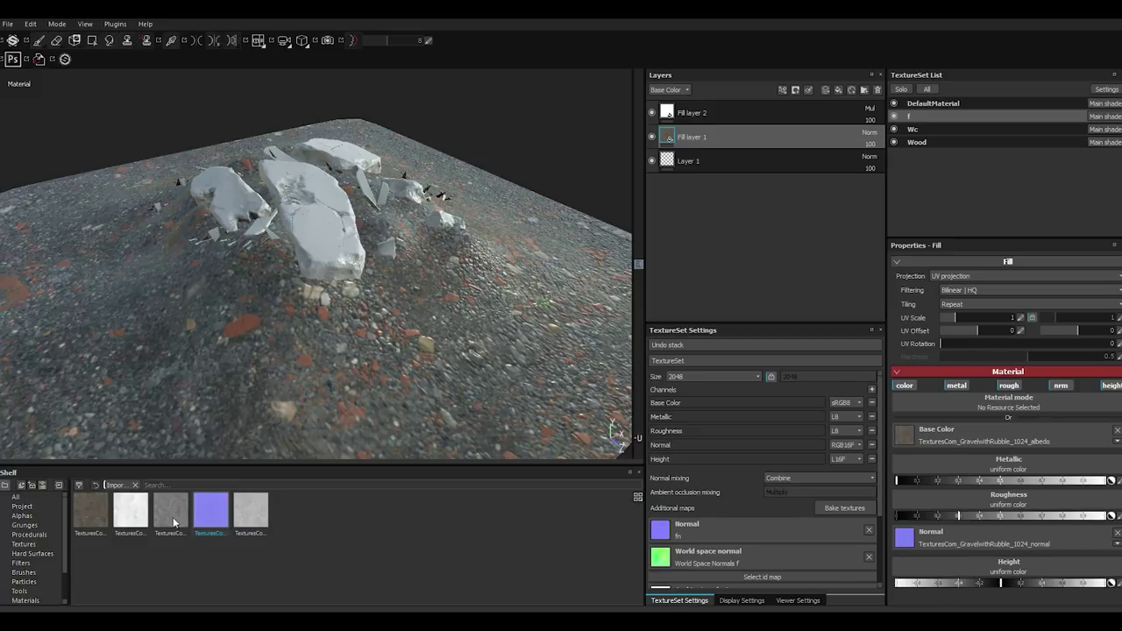
mouse_move(171, 511)
mouse_down()
mouse_move(1092, 554)
mouse_move(1017, 565)
mouse_up()
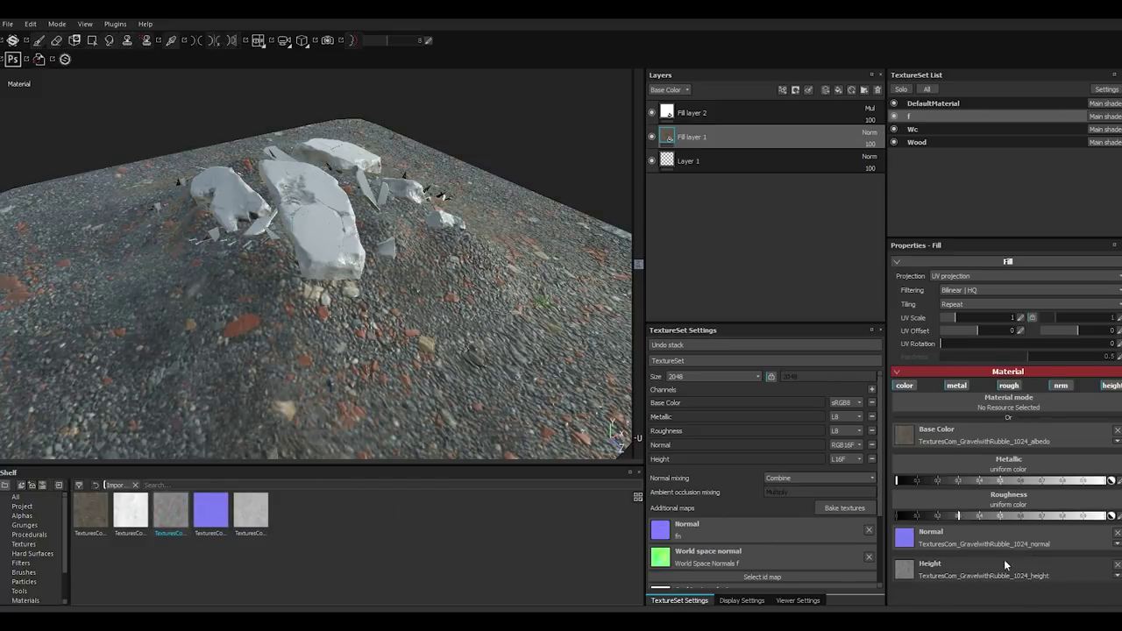
drag(265, 522, 1035, 492)
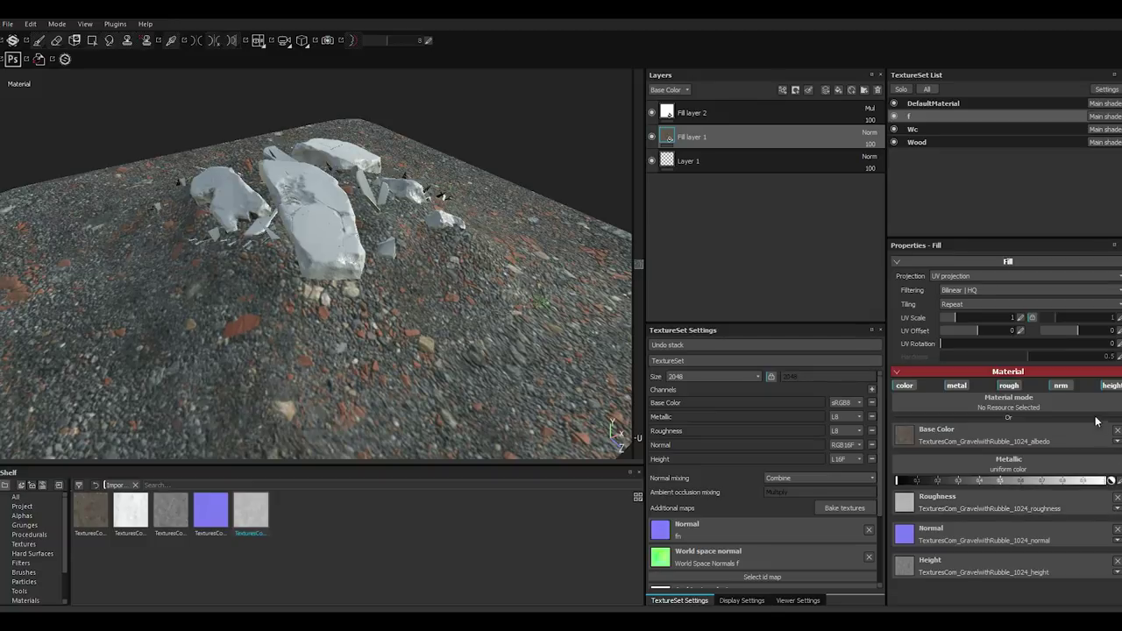
- Add an ambient occlusion channel and assign the gravel AO map to Fill layer 1
click(724, 168)
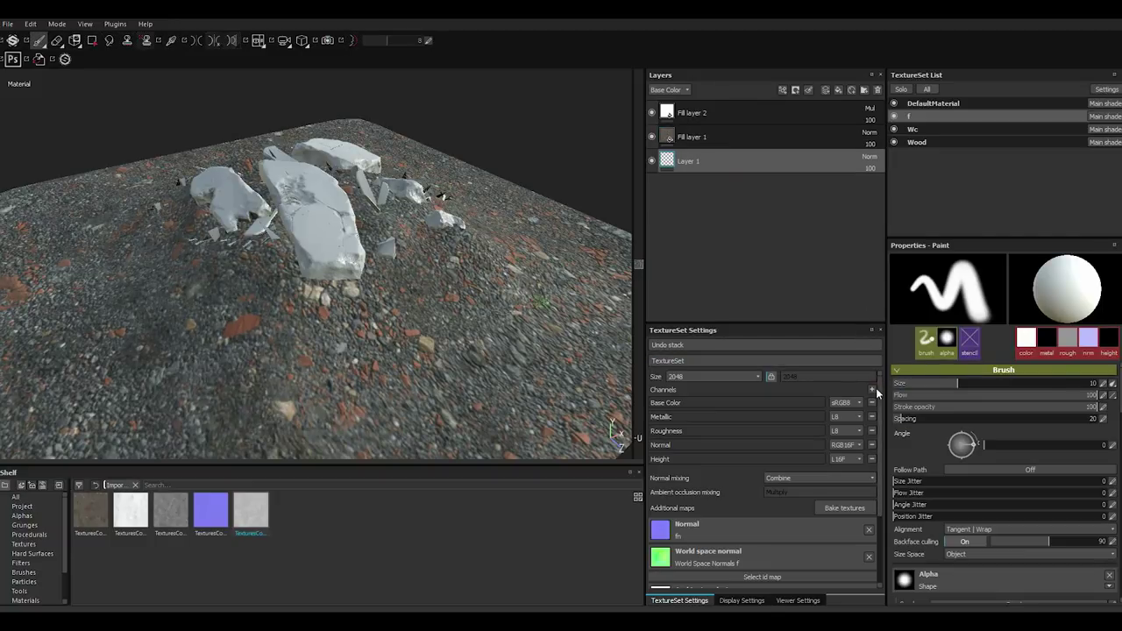
click(873, 388)
click(907, 143)
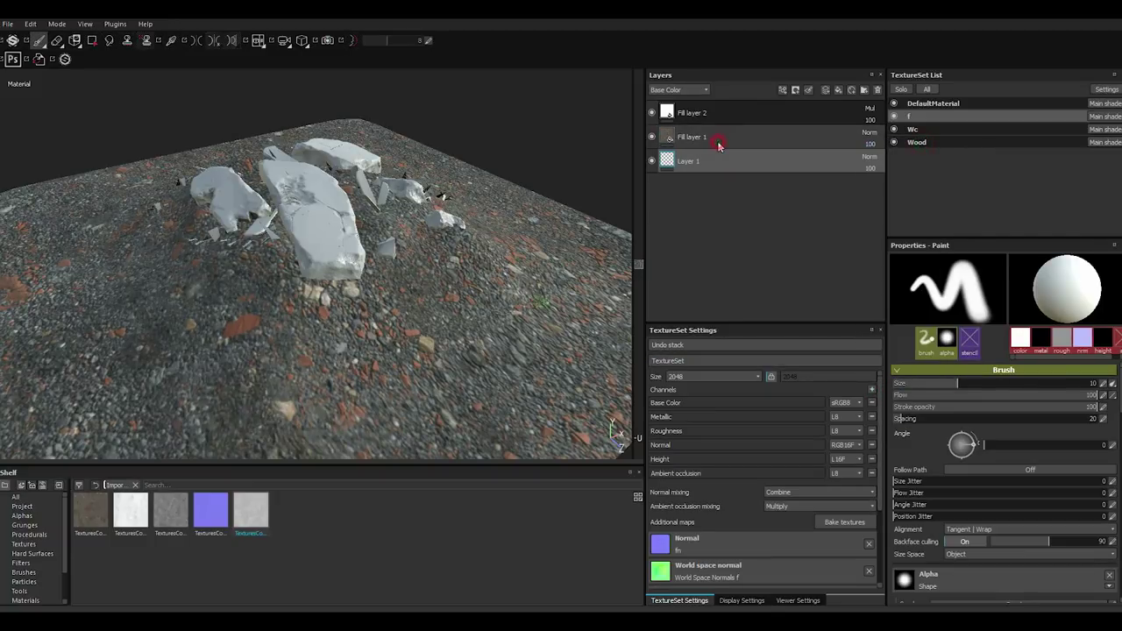
click(719, 139)
click(1111, 388)
mouse_move(131, 513)
mouse_down()
mouse_move(991, 575)
mouse_move(1005, 598)
mouse_up()
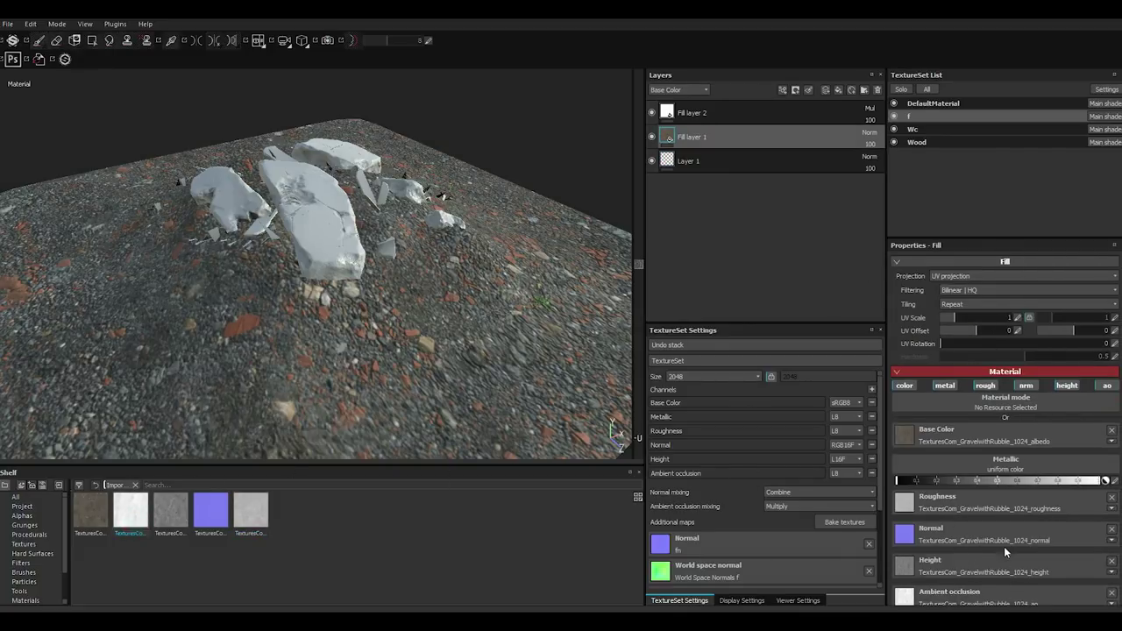
- Turn off the fill's metallic channel and tile the gravel textures at 0.79 UV scale
scroll(1004, 552, down, 1)
click(947, 375)
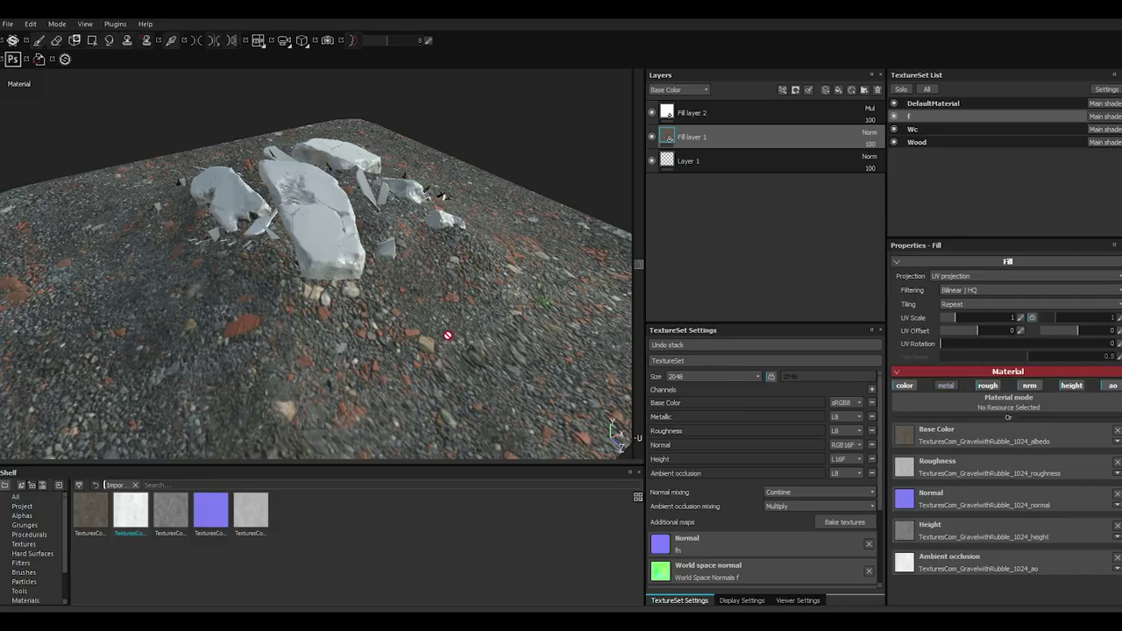
mouse_move(405, 333)
alt+mouse_down()
mouse_move(377, 372)
mouse_move(351, 290)
alt+mouse_up()
scroll(351, 289, up, 3)
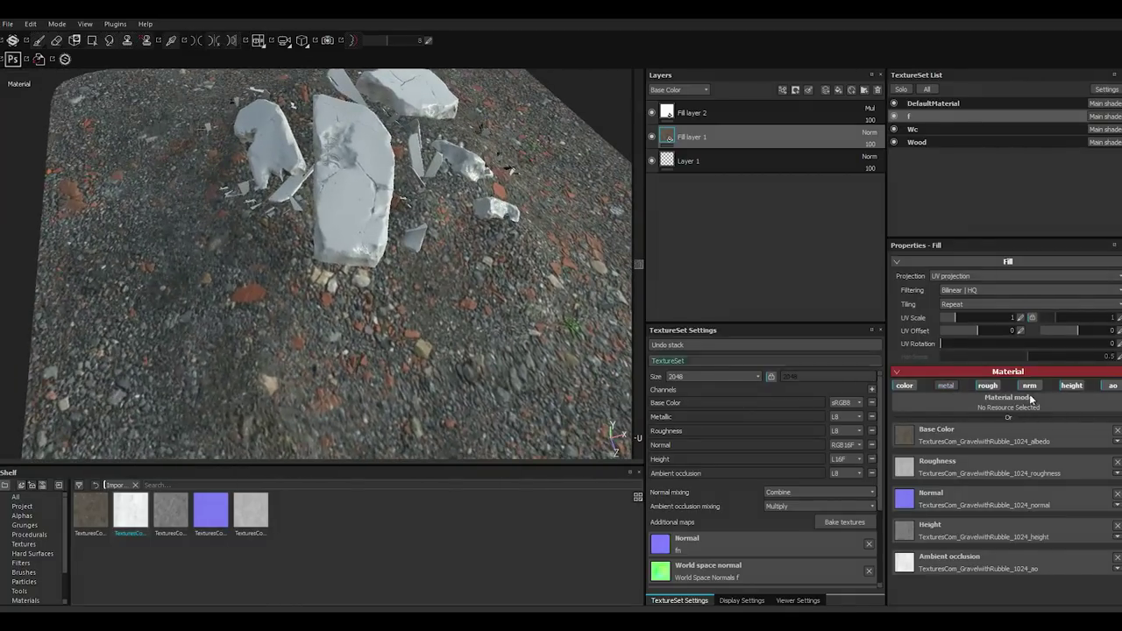
drag(956, 322, 939, 321)
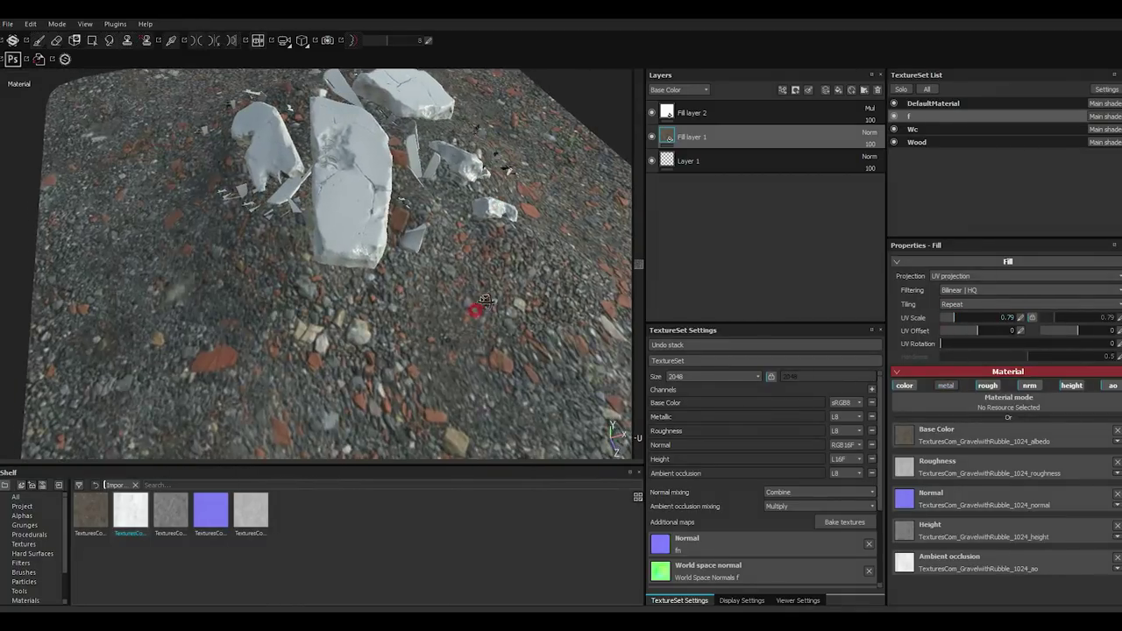
mouse_move(468, 306)
alt+mouse_down()
mouse_move(570, 233)
mouse_move(652, 221)
mouse_move(643, 300)
mouse_move(605, 290)
alt+mouse_up()
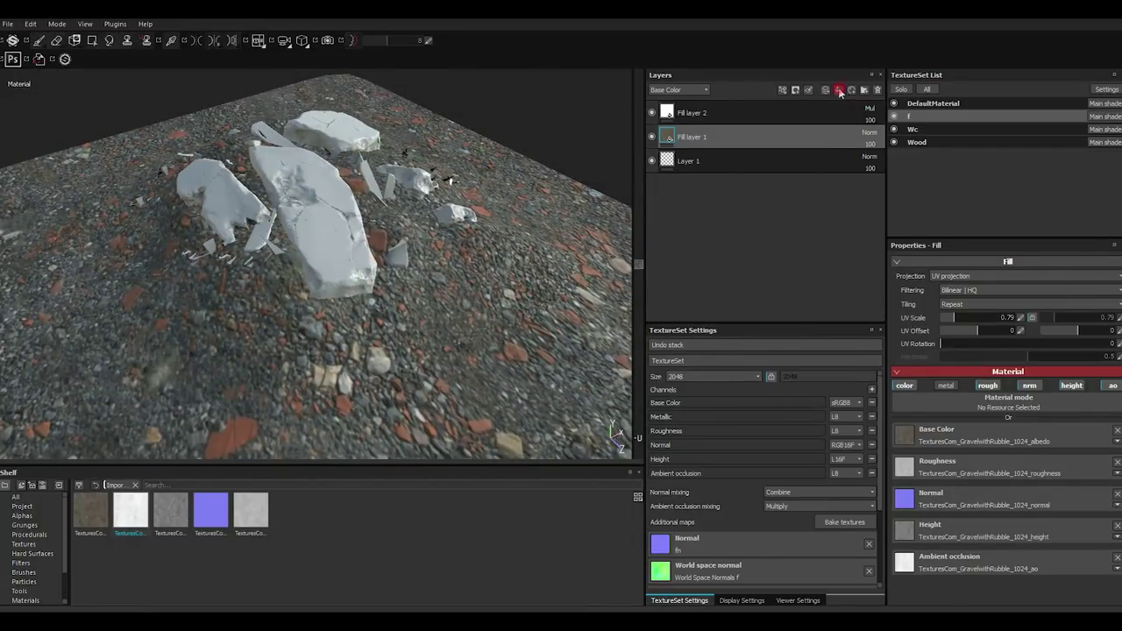
- Add Fill layer 3 with only its normal channel on and apply the gravel normal map
click(795, 90)
click(904, 386)
click(946, 386)
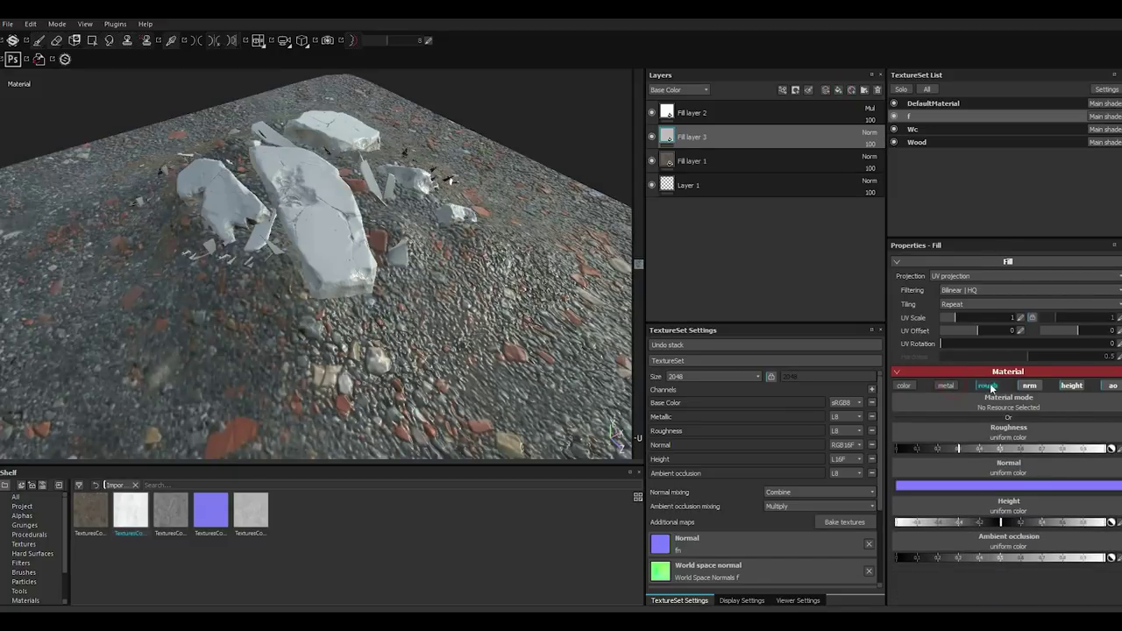
click(987, 386)
click(1068, 387)
click(1112, 386)
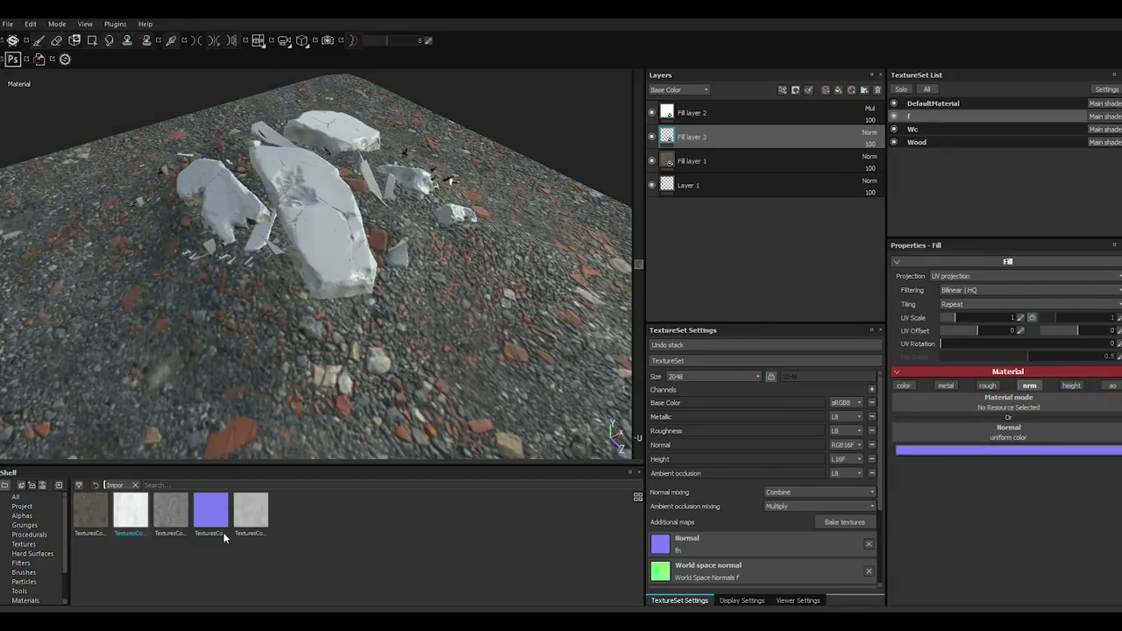
mouse_move(215, 517)
mouse_down()
mouse_move(537, 443)
mouse_move(980, 401)
mouse_up()
alt+drag(350, 280, 351, 246)
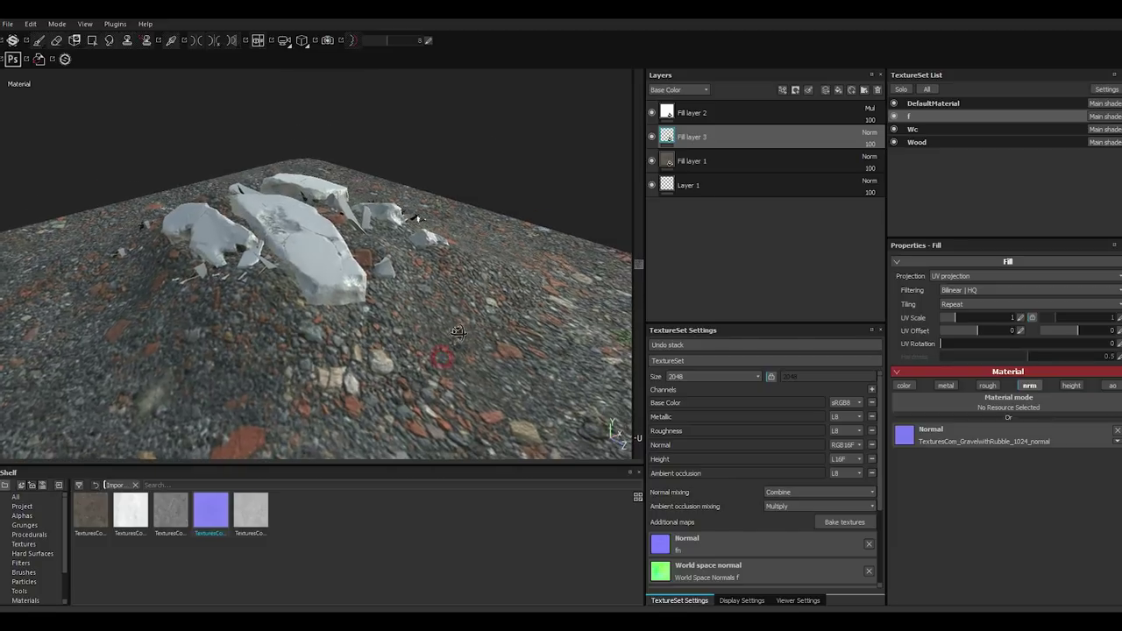
- Add a Levels adjustment to Fill layer 3 and test Invert and the input levels
click(717, 161)
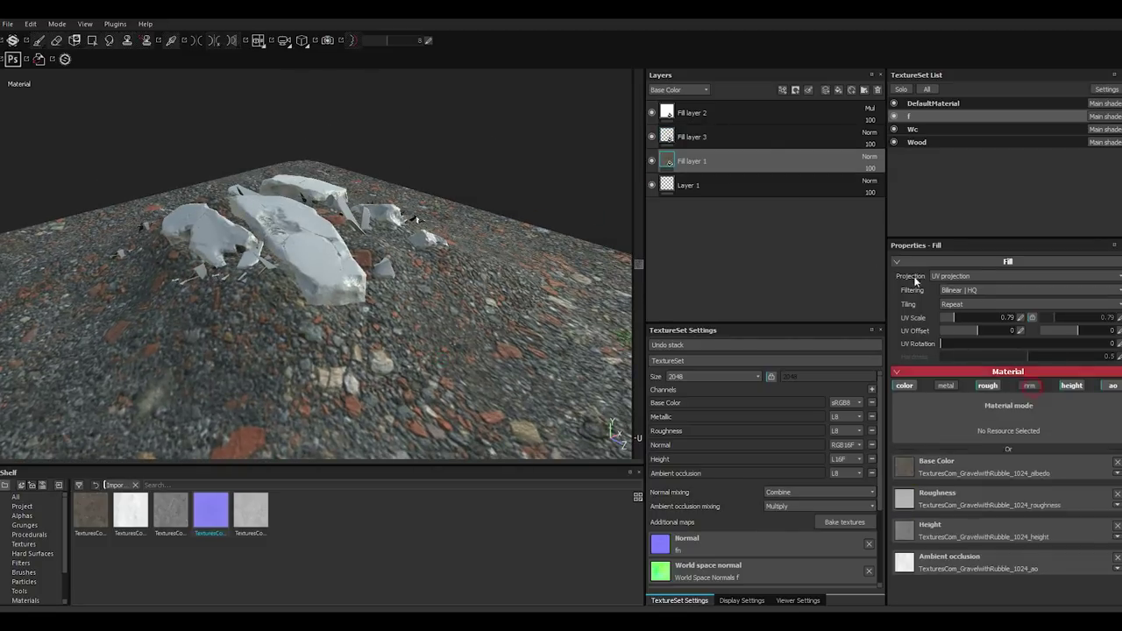
click(743, 143)
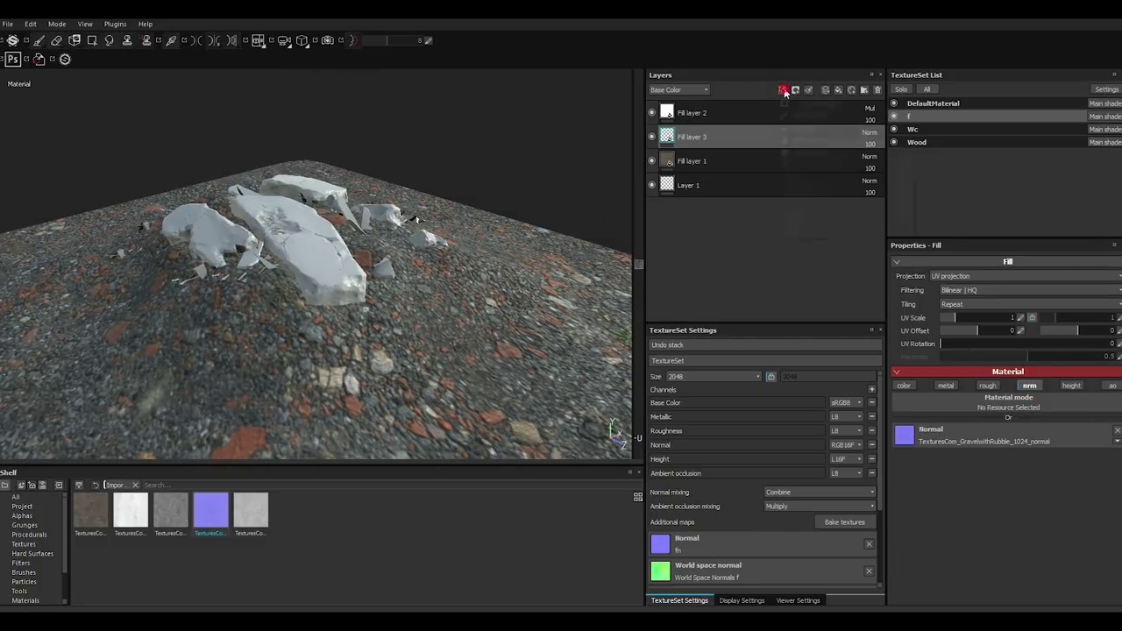
click(783, 90)
click(826, 140)
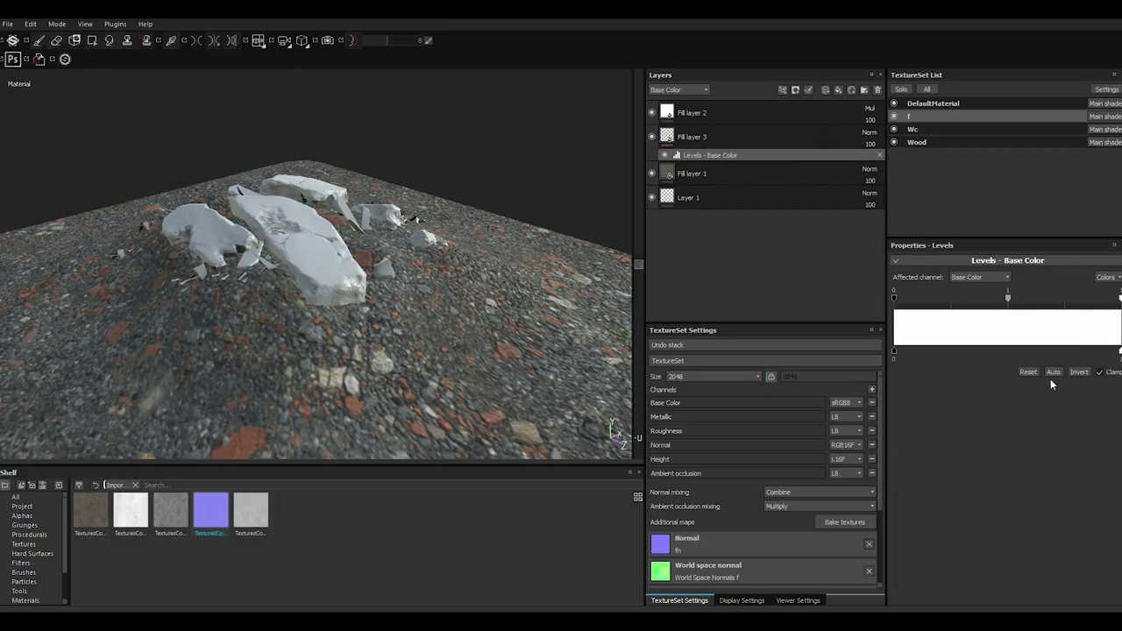
click(1084, 374)
drag(1118, 299, 951, 299)
alt+drag(387, 301, 618, 259)
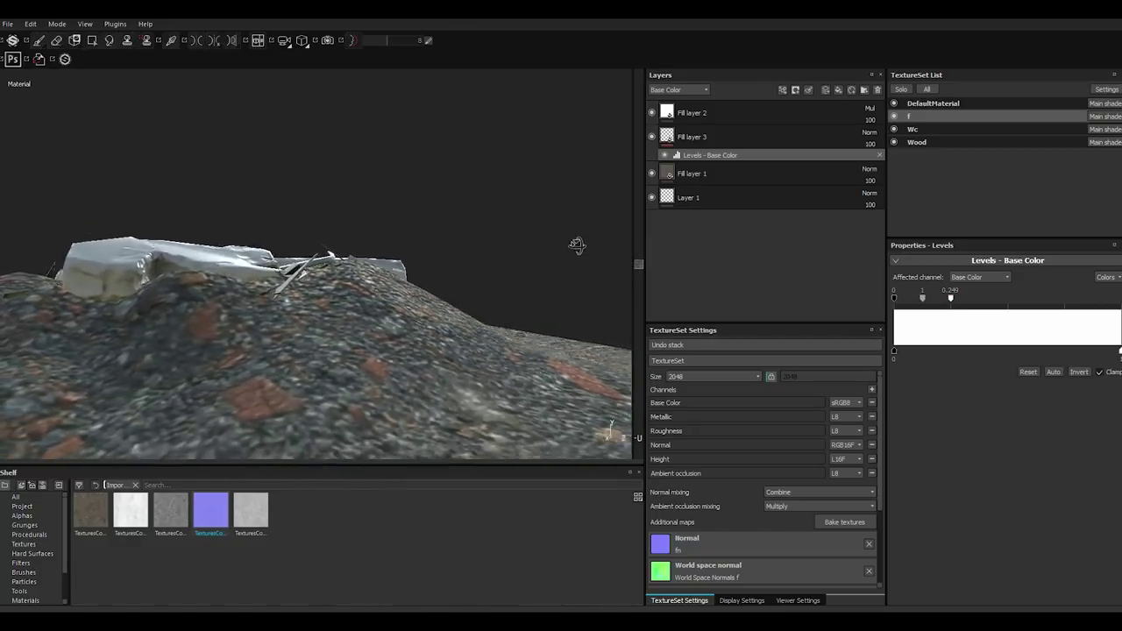
drag(953, 299, 1115, 299)
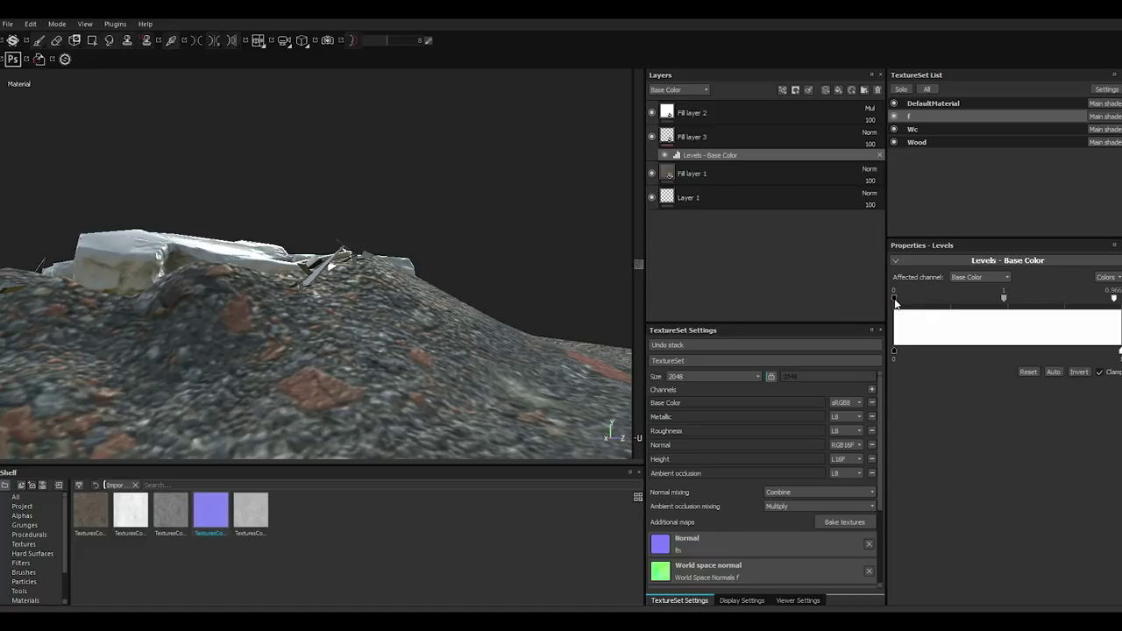
drag(895, 301, 857, 301)
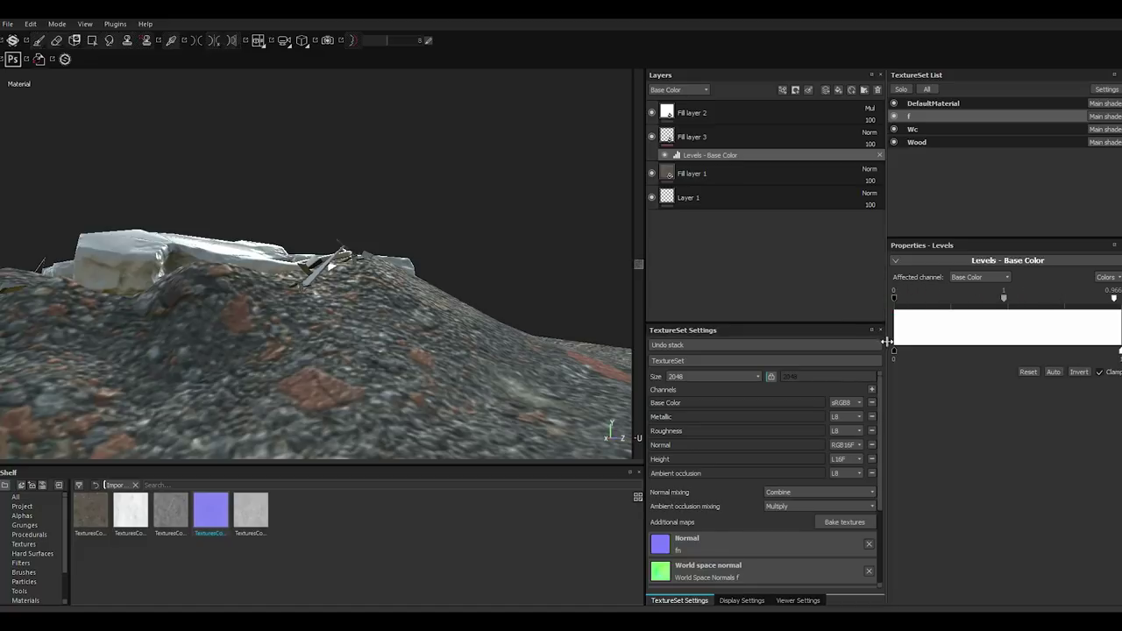
click(893, 350)
- Delete Fill layer 3 together with its Levels adjustment
drag(1083, 357, 887, 355)
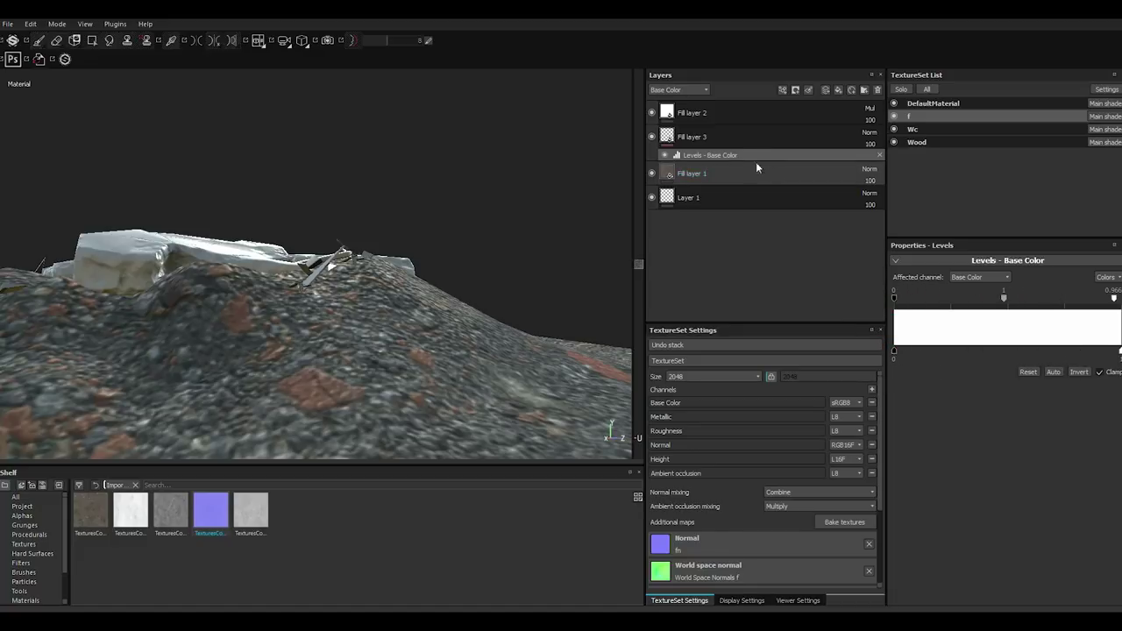
click(734, 140)
key(Delete)
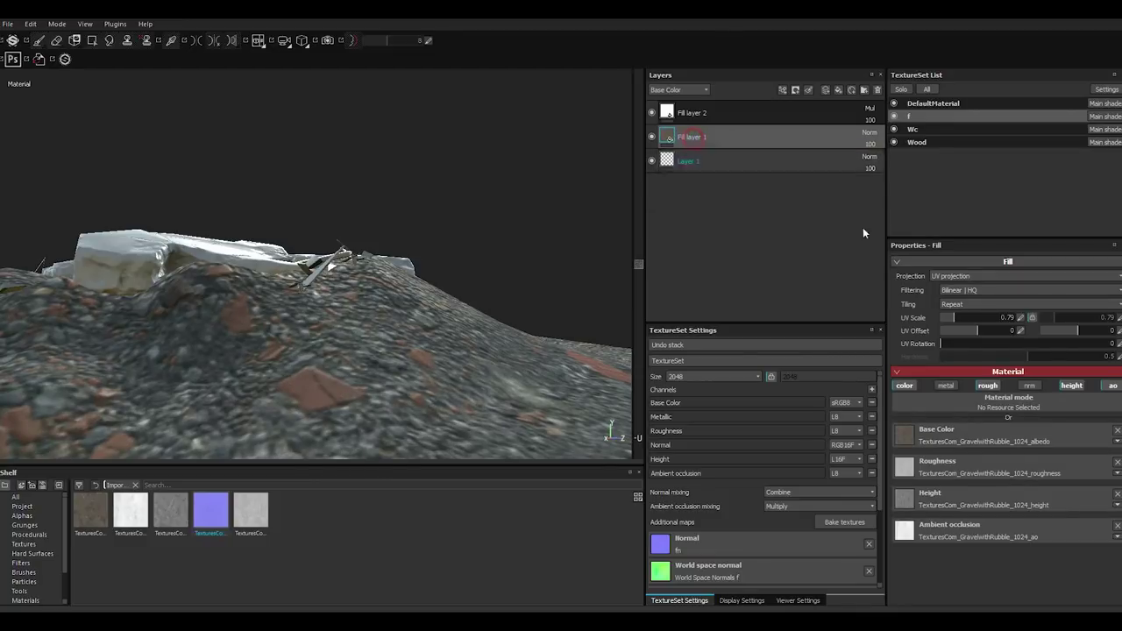
- Enable Fill layer 1's normal channel and assign the TexturesCom_GravelwithRubble_1024_normal map
click(1030, 386)
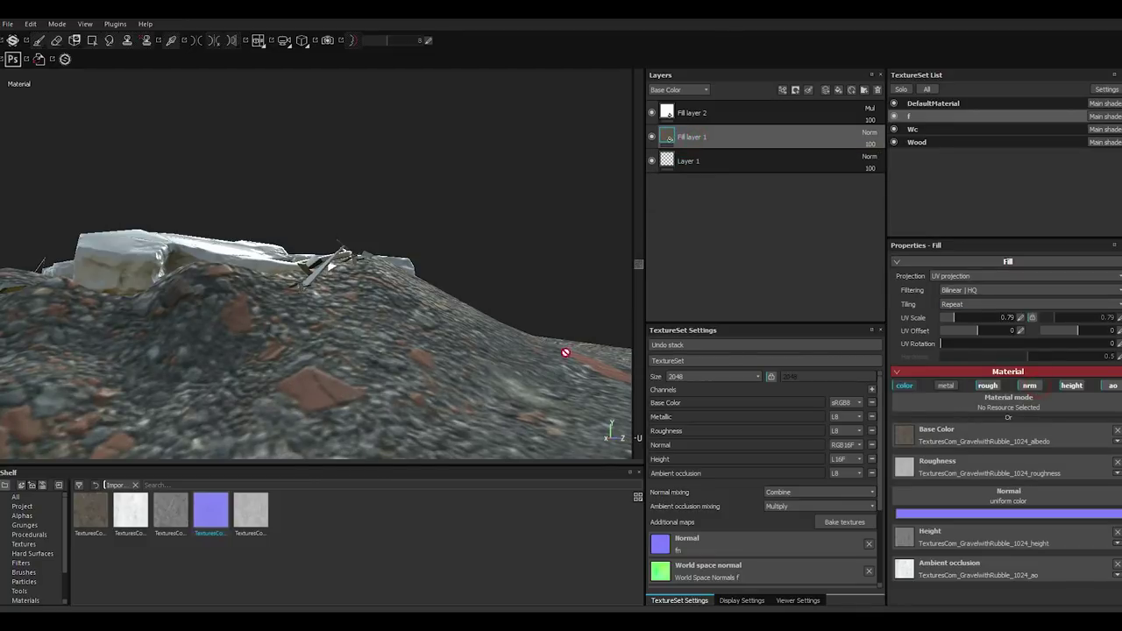
drag(209, 517, 996, 499)
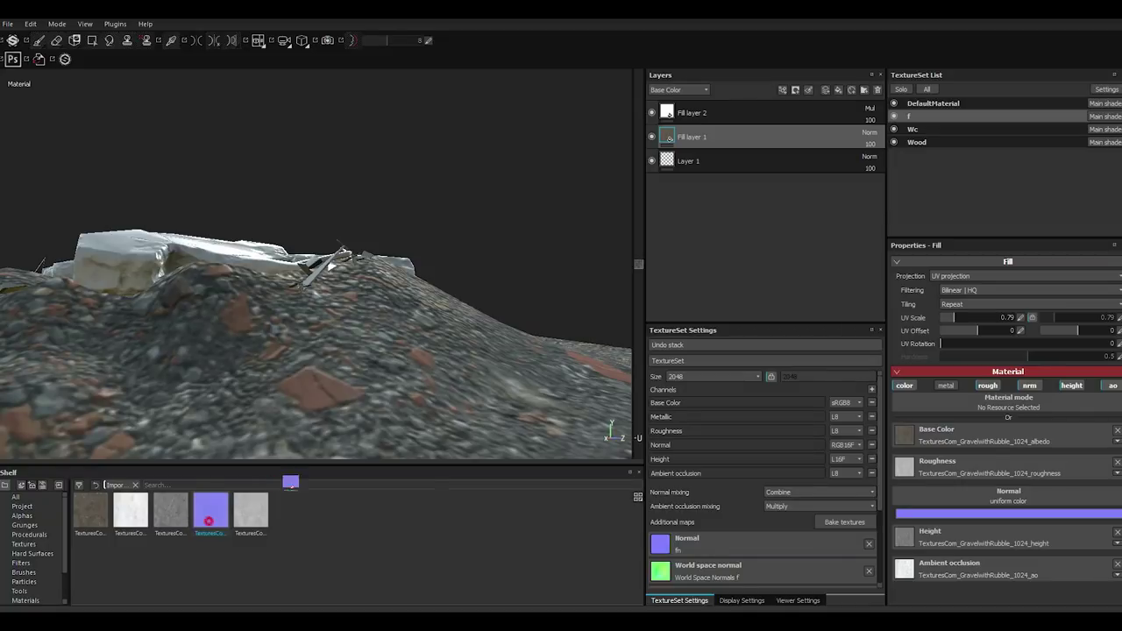
mouse_move(450, 328)
alt+mouse_down()
mouse_move(327, 358)
mouse_move(487, 394)
mouse_move(336, 353)
mouse_move(373, 358)
alt+mouse_up()
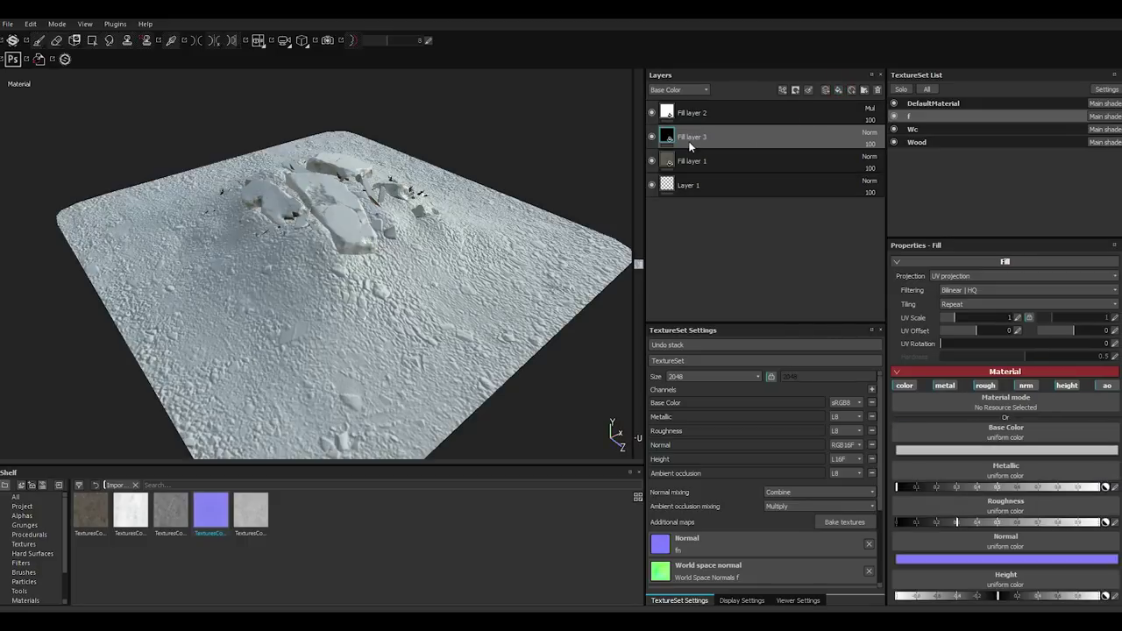
- Add a fill layer with a black mask and add an Opacity channel to the texture set
right_click(692, 133)
click(715, 156)
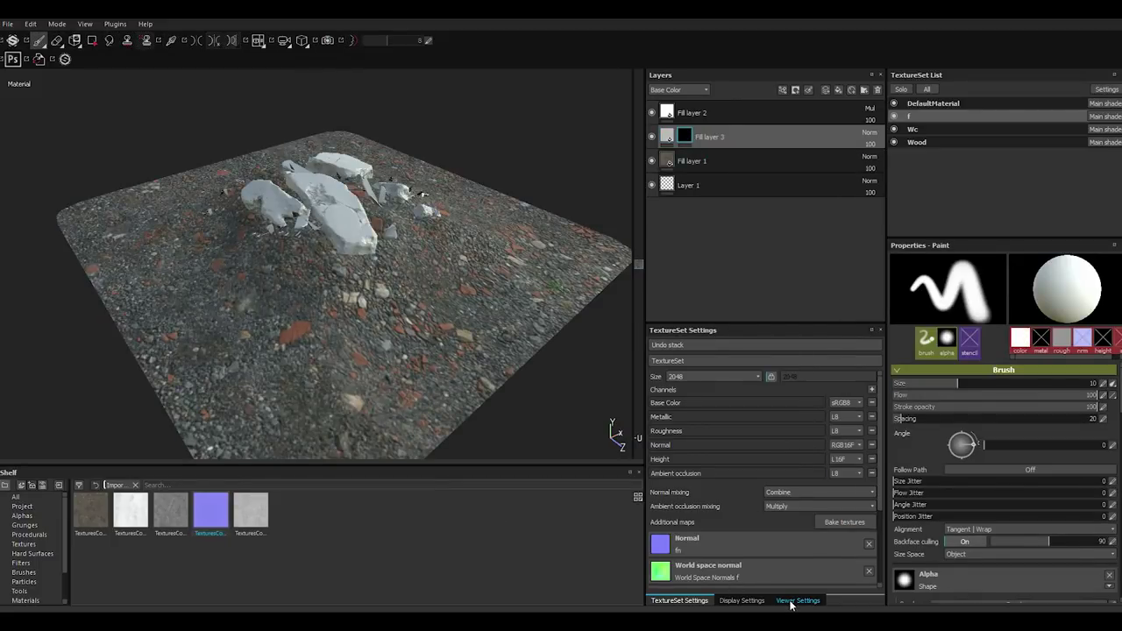
click(736, 185)
click(872, 389)
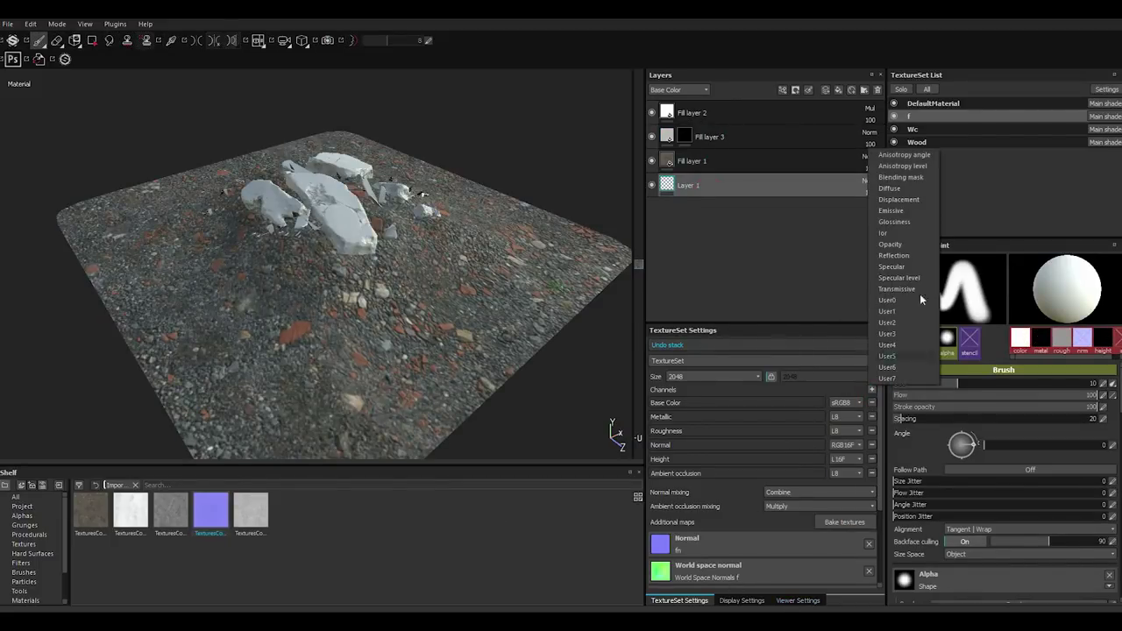
click(893, 244)
- Limit Fill layer 3 to affect only base colour and opacity
click(715, 136)
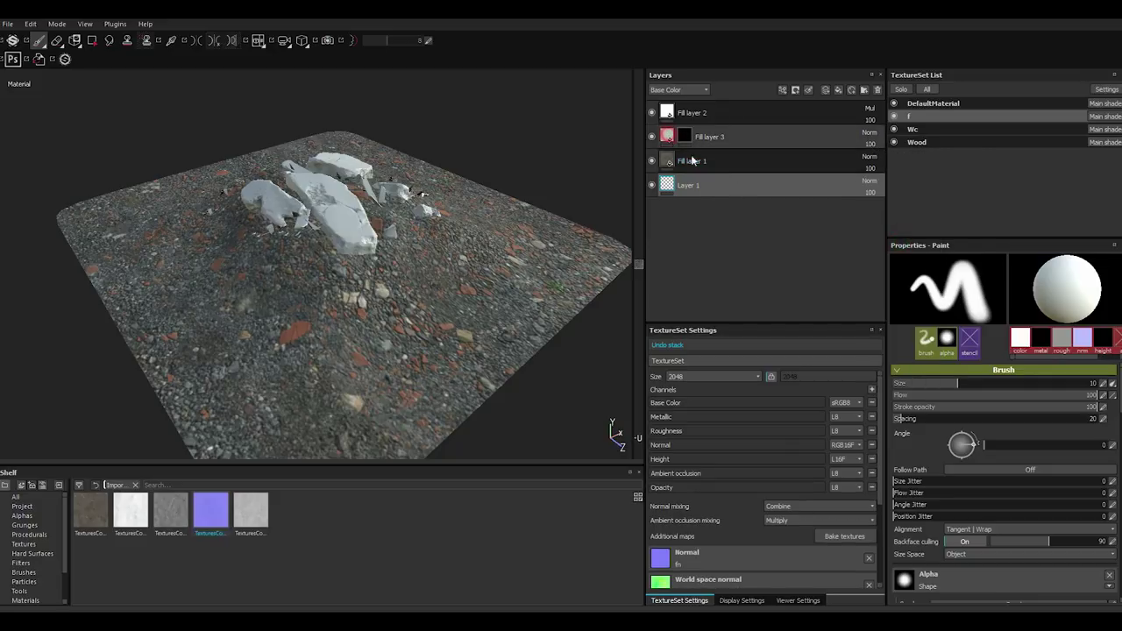
click(1109, 385)
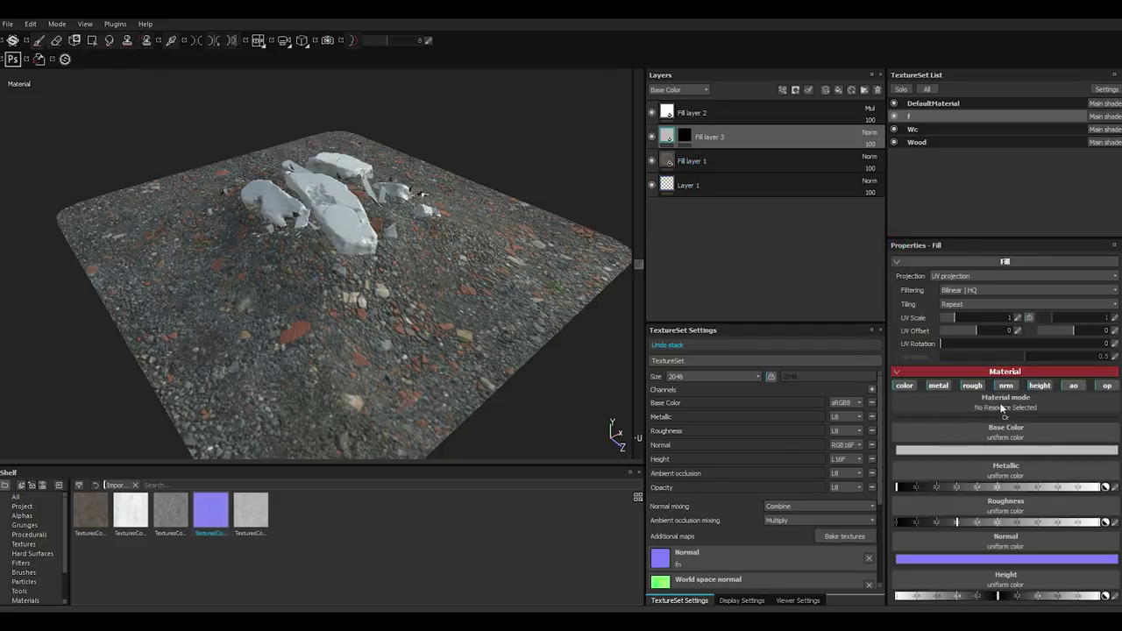
click(909, 386)
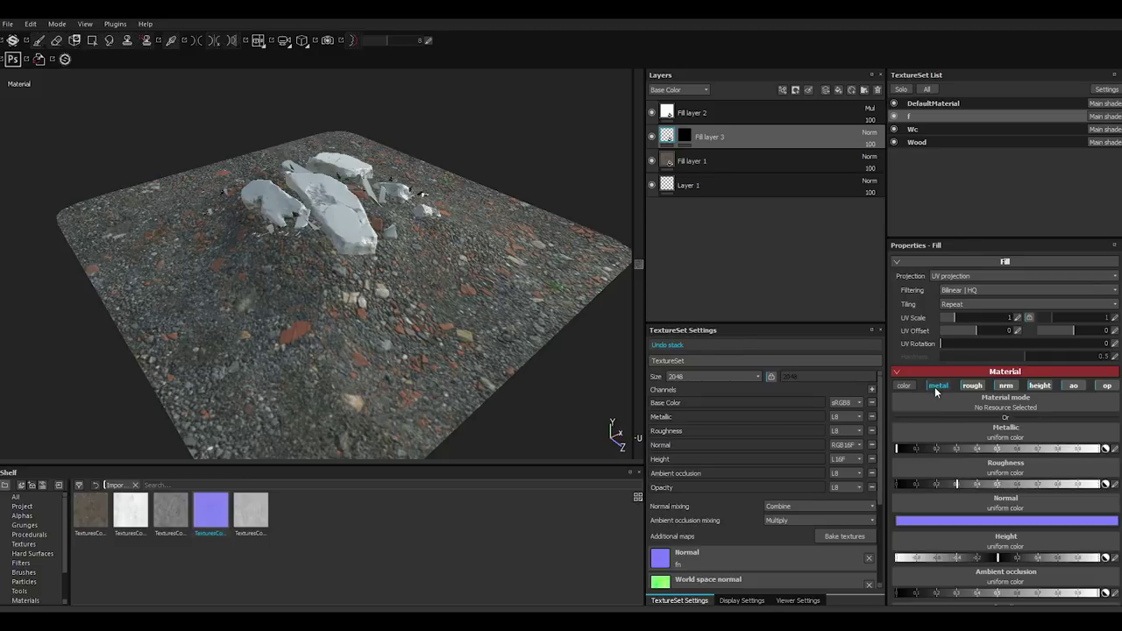
click(904, 385)
click(938, 385)
click(974, 386)
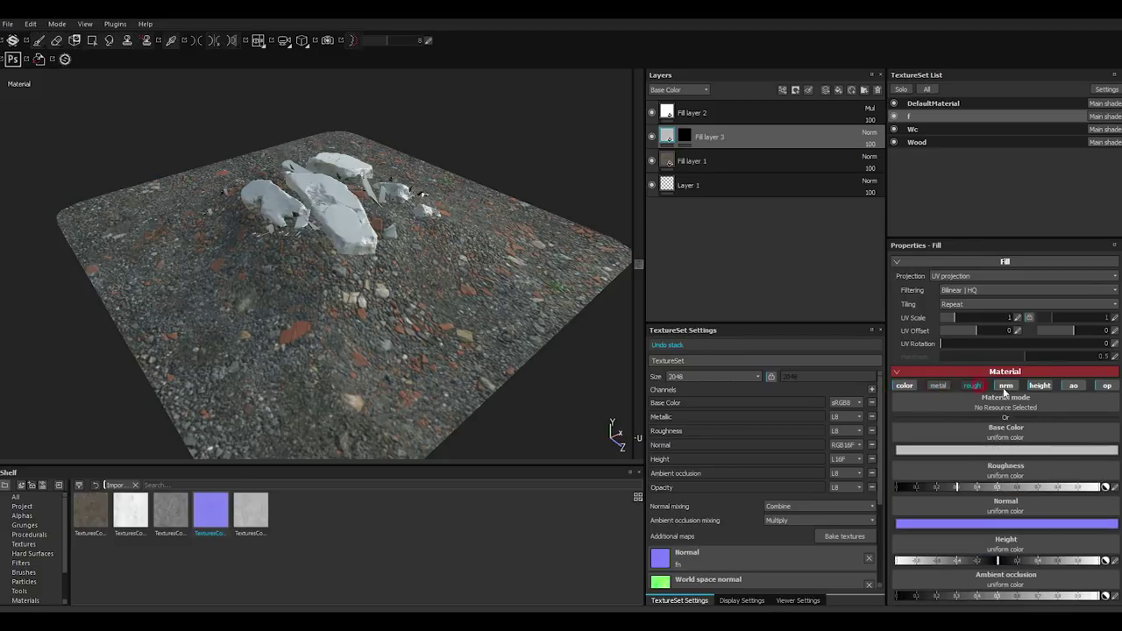
click(1006, 386)
click(1041, 386)
click(1075, 387)
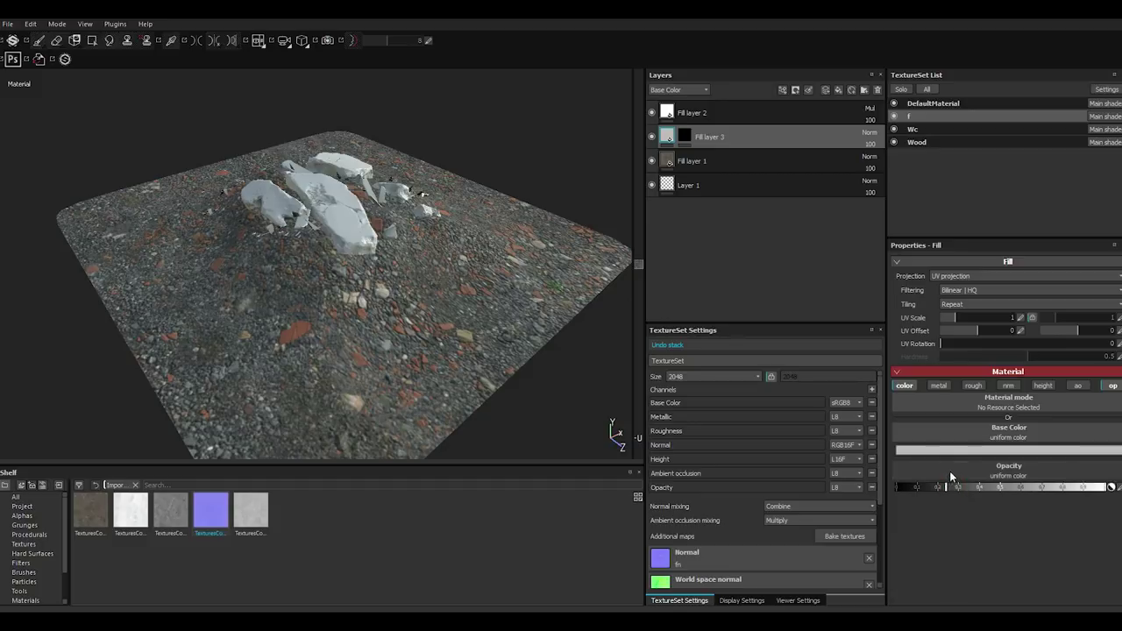
click(685, 136)
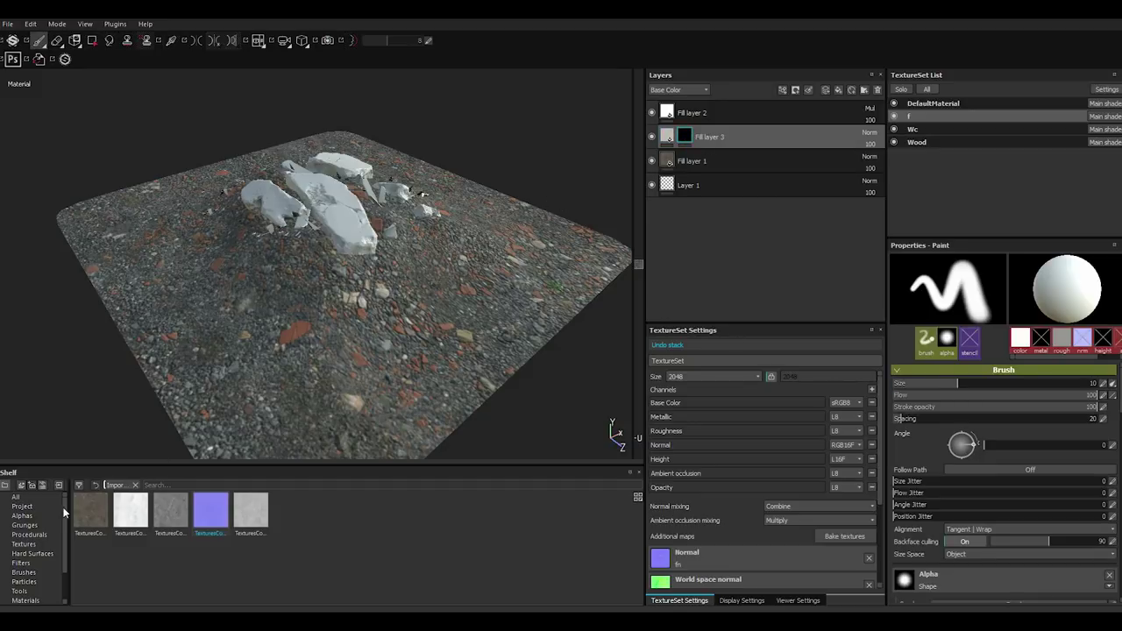
- Set the brush alpha to Grunges Dirt 03, enlarge the brush and lower its hardness
click(23, 515)
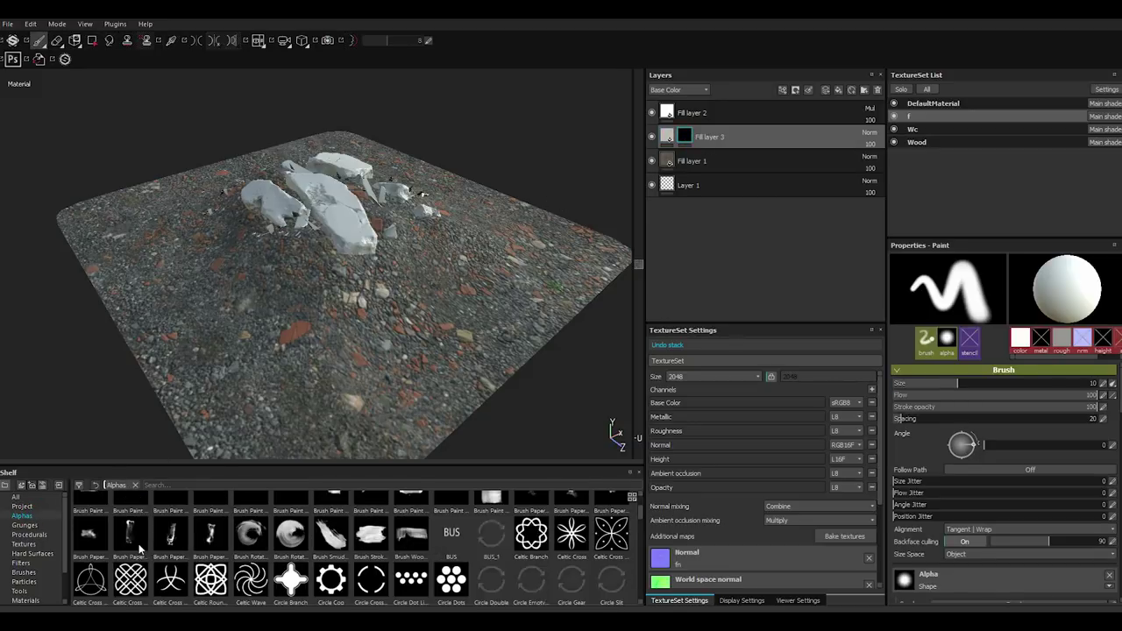
click(39, 524)
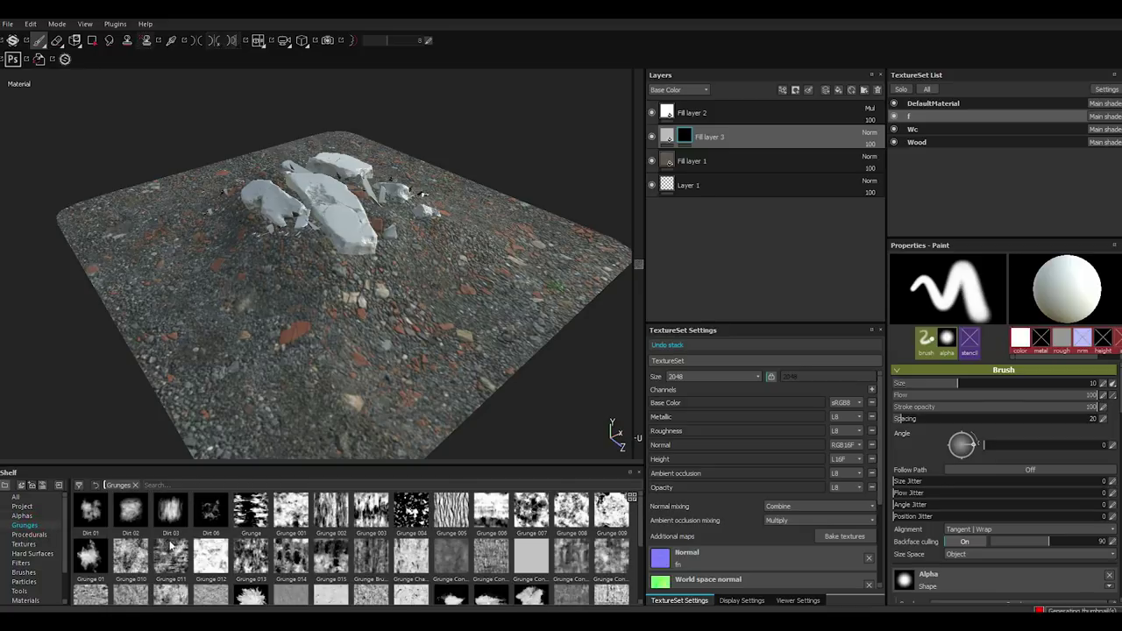
alt+drag(350, 419, 326, 323)
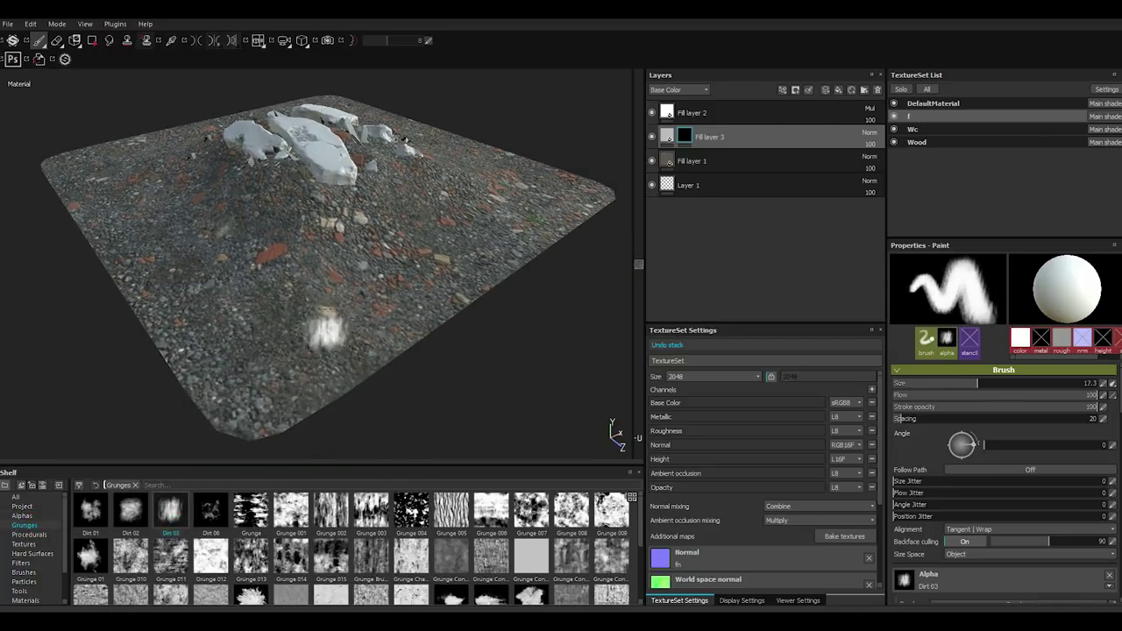
ctrl+right_drag(326, 323, 358, 344)
scroll(929, 518, down, 2)
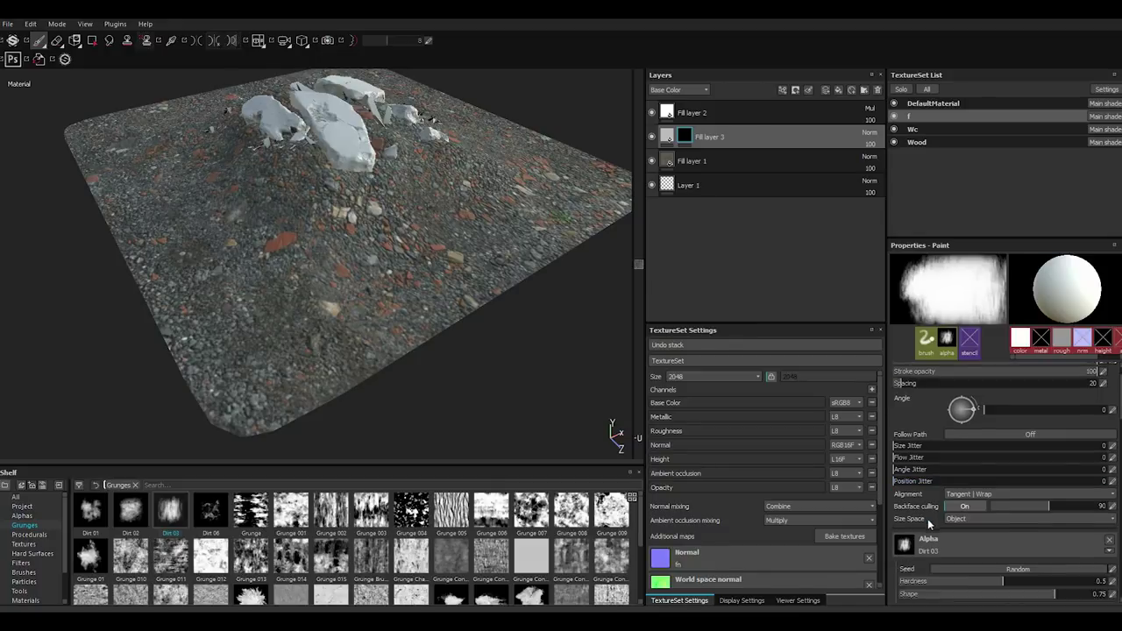
scroll(947, 535, down, 2)
click(964, 547)
- Turn off Fill layer 3's base colour so it affects opacity only
scroll(536, 395, up, 3)
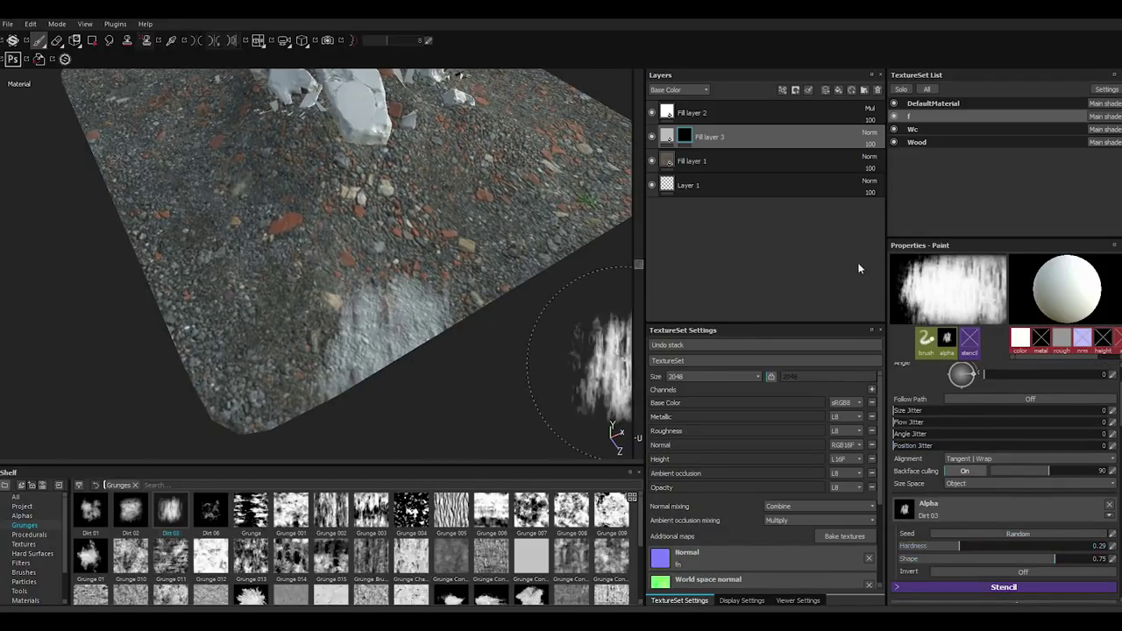
click(668, 137)
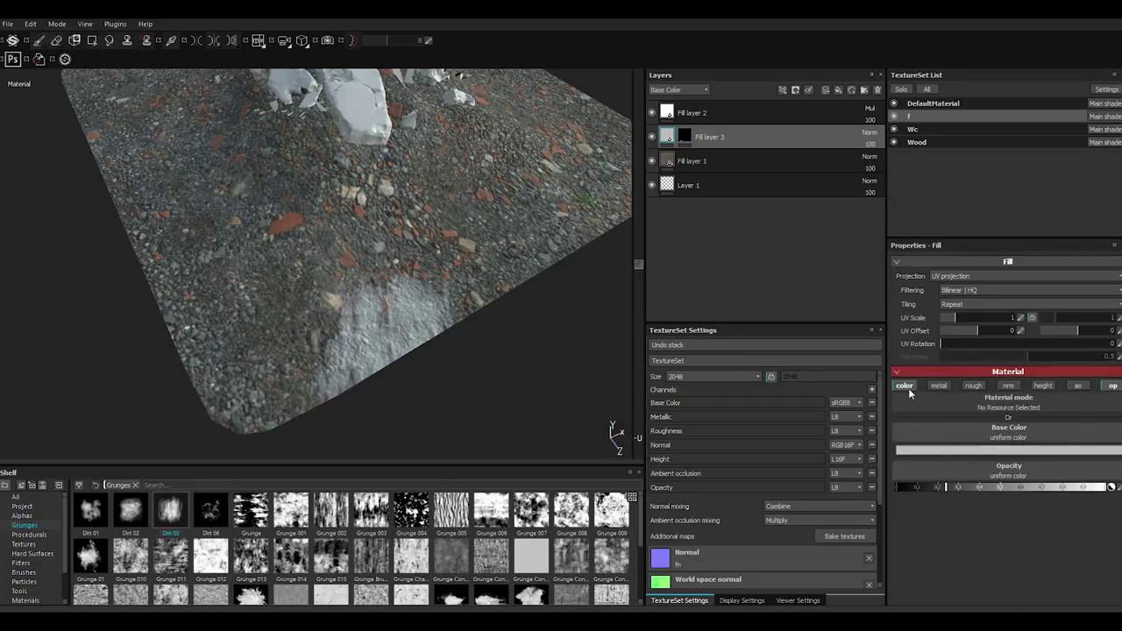
click(905, 386)
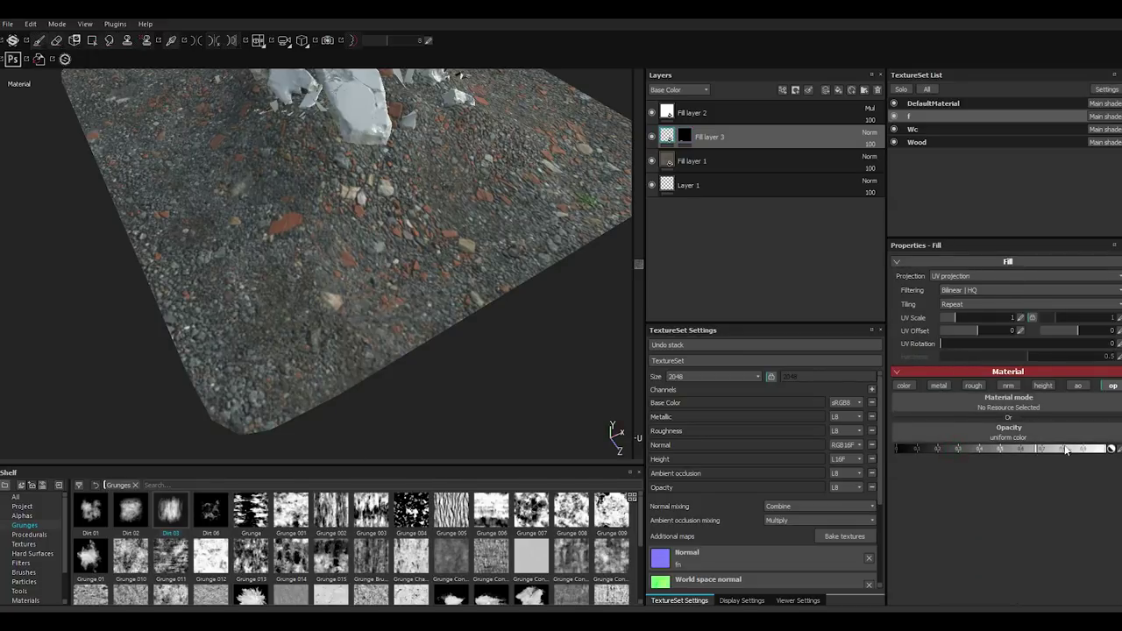
- Switch the viewer shader to pbr-metal-rough-with-alpha-blending, with the fill's base colour off
click(907, 386)
click(786, 601)
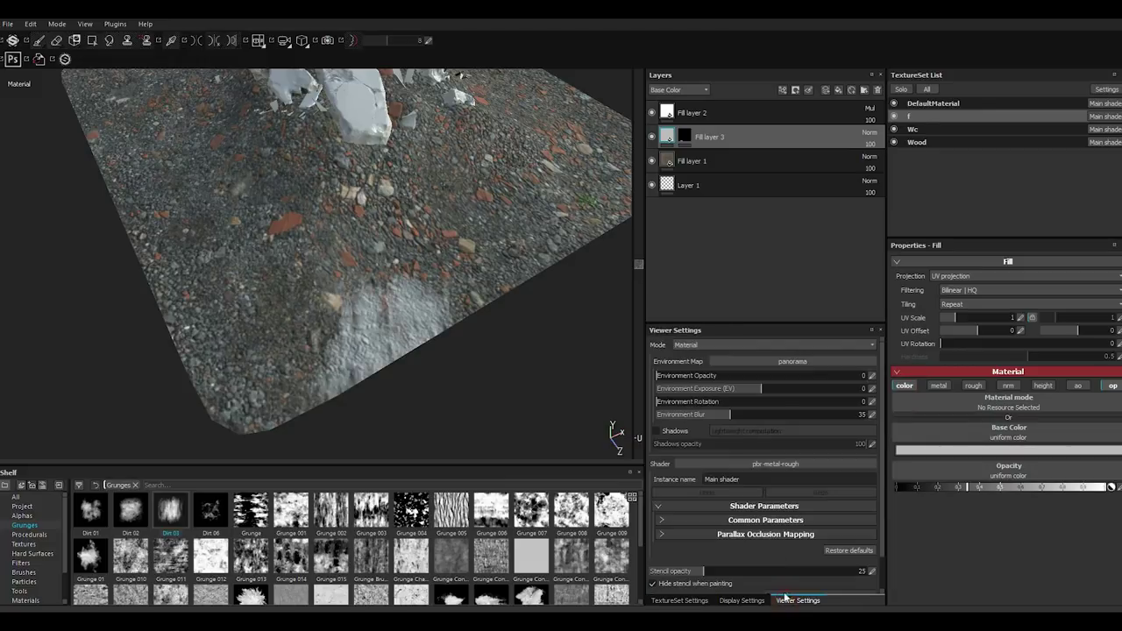
click(761, 464)
click(903, 537)
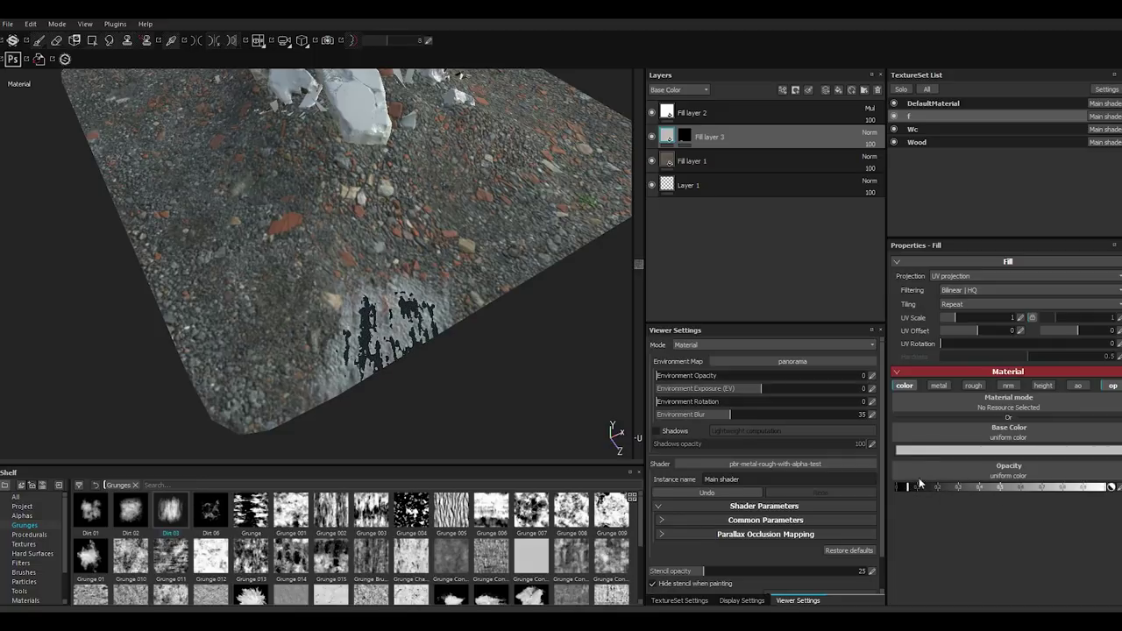
click(903, 387)
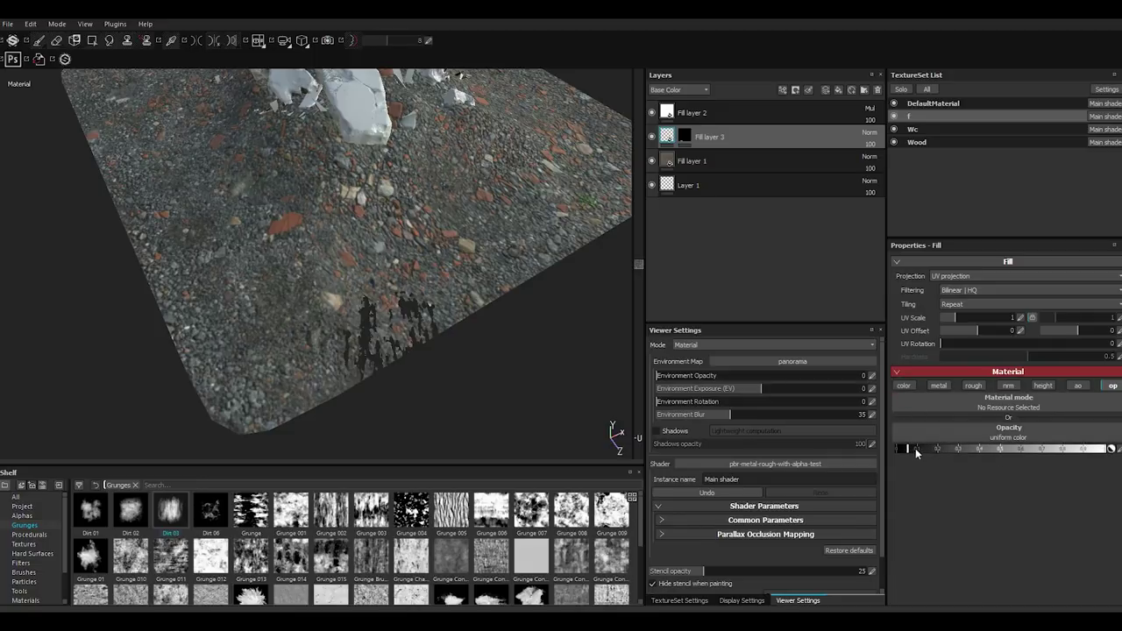
click(764, 466)
click(875, 537)
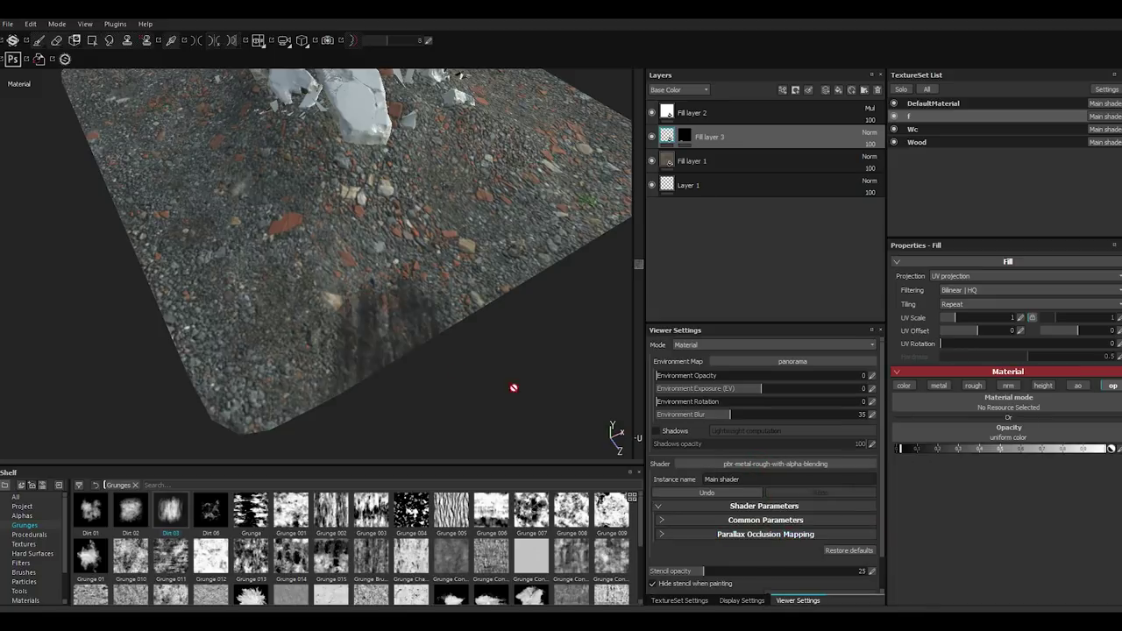
- Paint more transparent fade into Fill layer 3's mask at the terrain's near corner
mouse_move(514, 388)
alt+mouse_down()
mouse_move(432, 363)
mouse_move(443, 326)
alt+mouse_up()
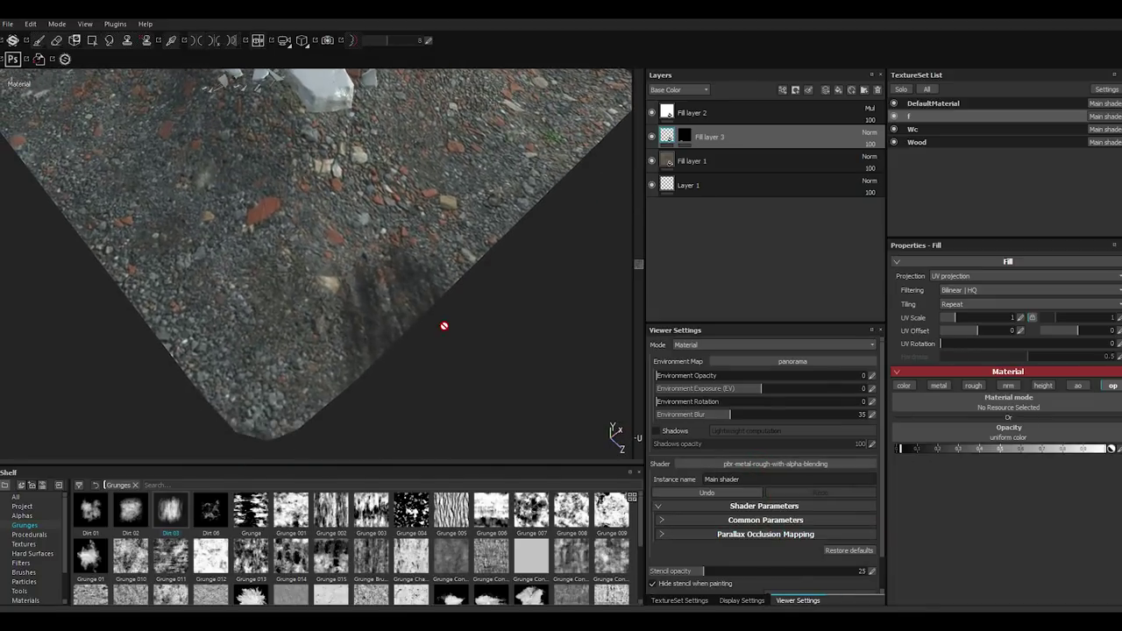
click(685, 136)
key(1)
drag(500, 263, 396, 312)
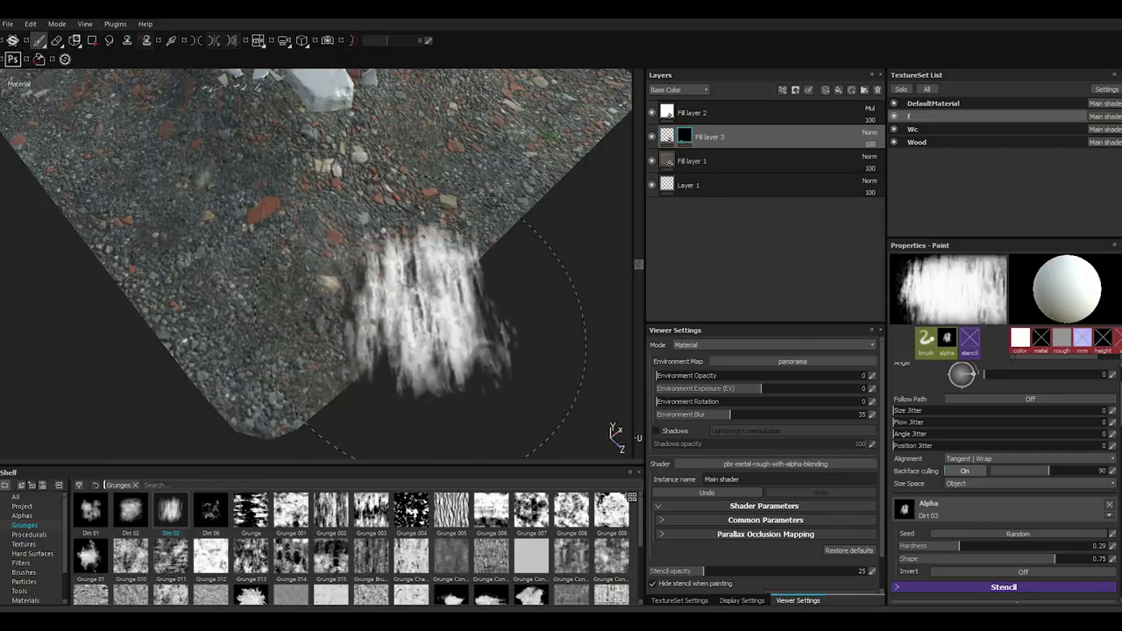
- Fade the plane's lower edge with Grunge 01 strokes, raising hardness to 0.71, then pick Dirt 06
mouse_move(521, 371)
alt+mouse_down()
mouse_move(483, 351)
mouse_move(511, 348)
mouse_move(325, 388)
alt+mouse_up()
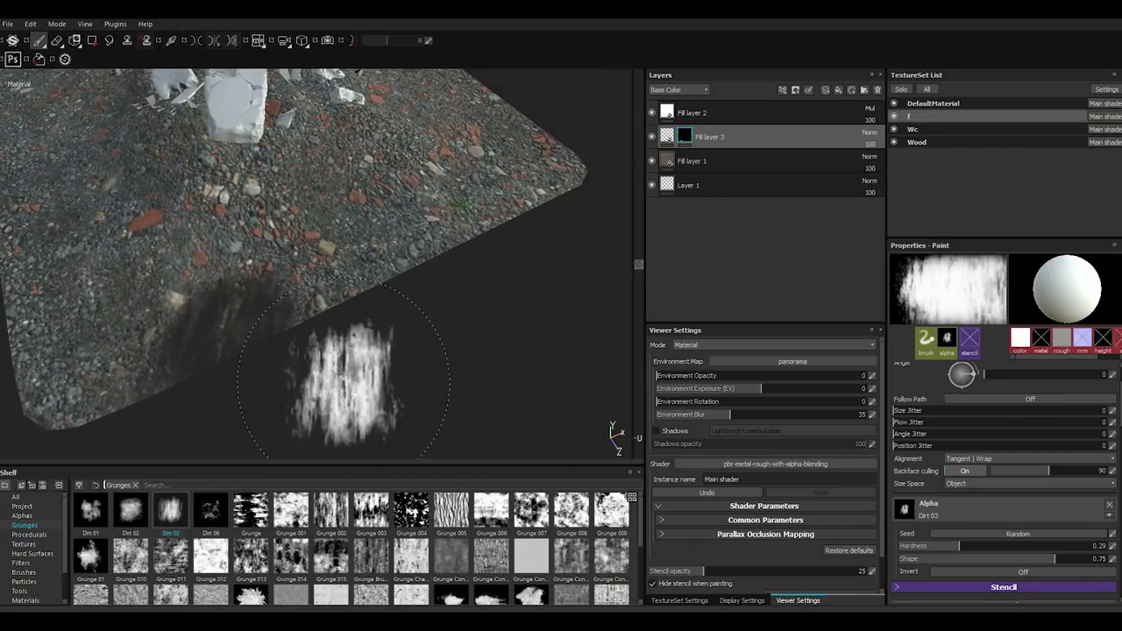
click(95, 552)
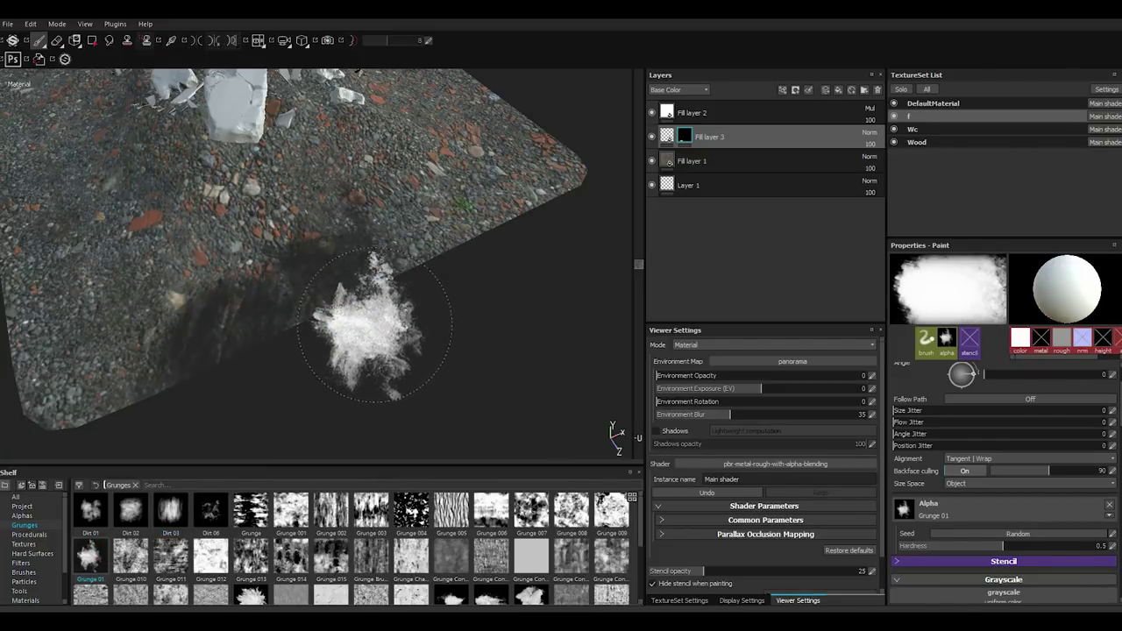
drag(295, 325, 268, 331)
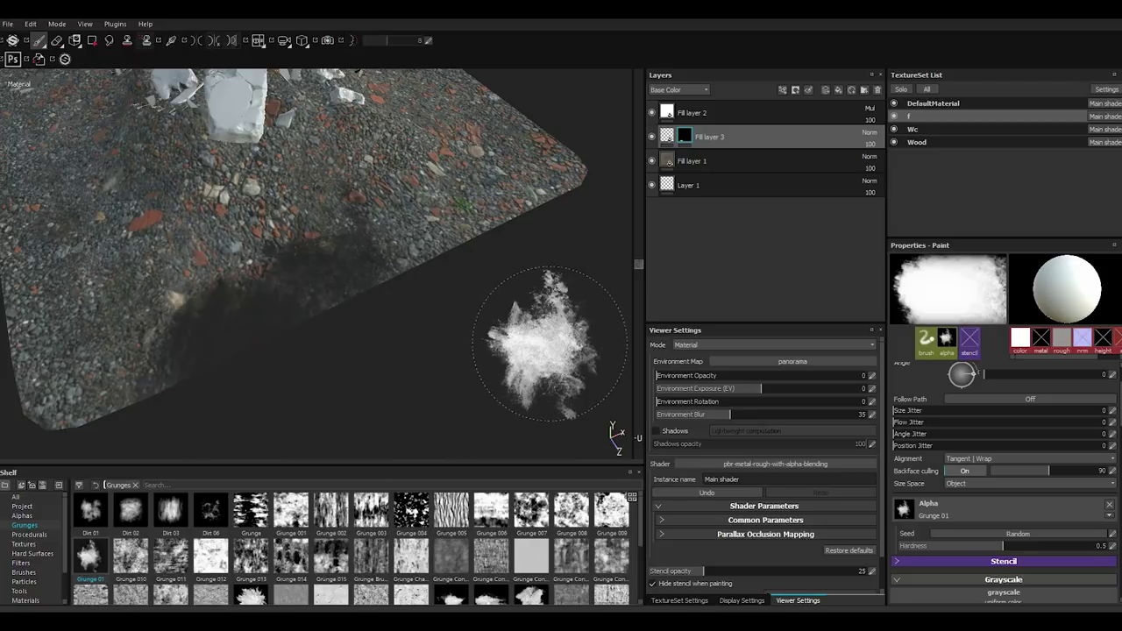
alt+drag(550, 344, 322, 360)
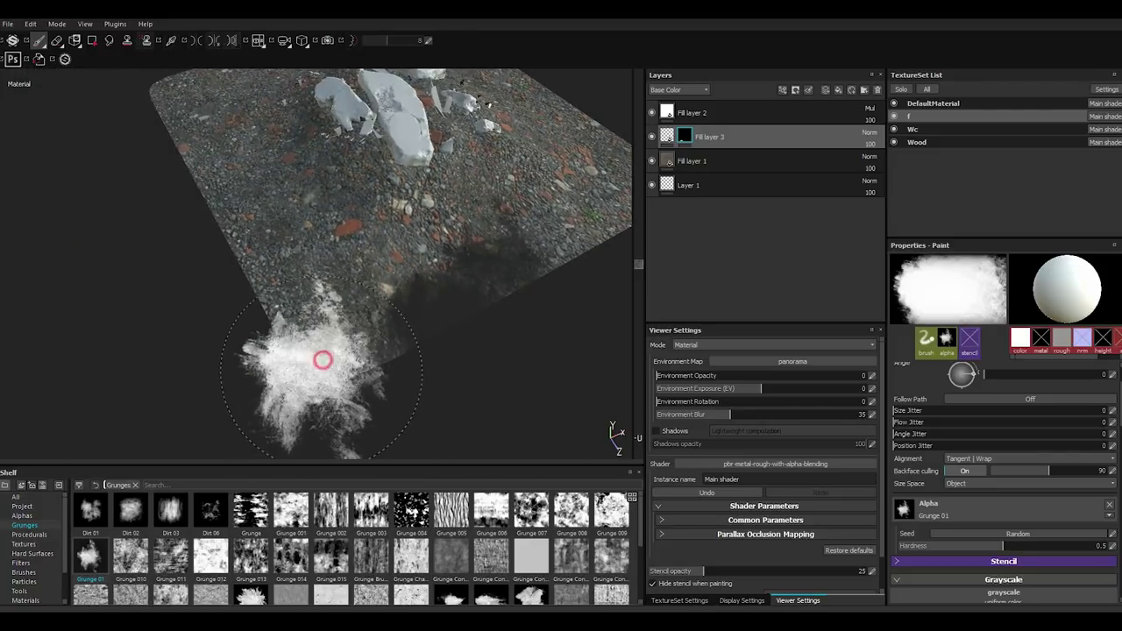
click(1047, 546)
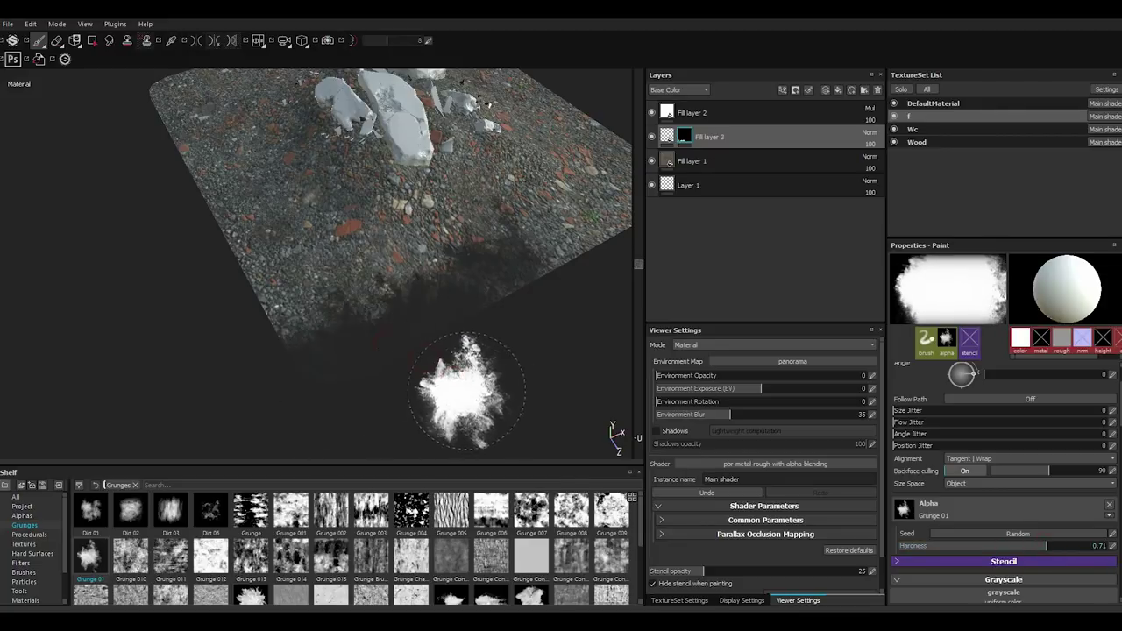
alt+drag(491, 386, 490, 280)
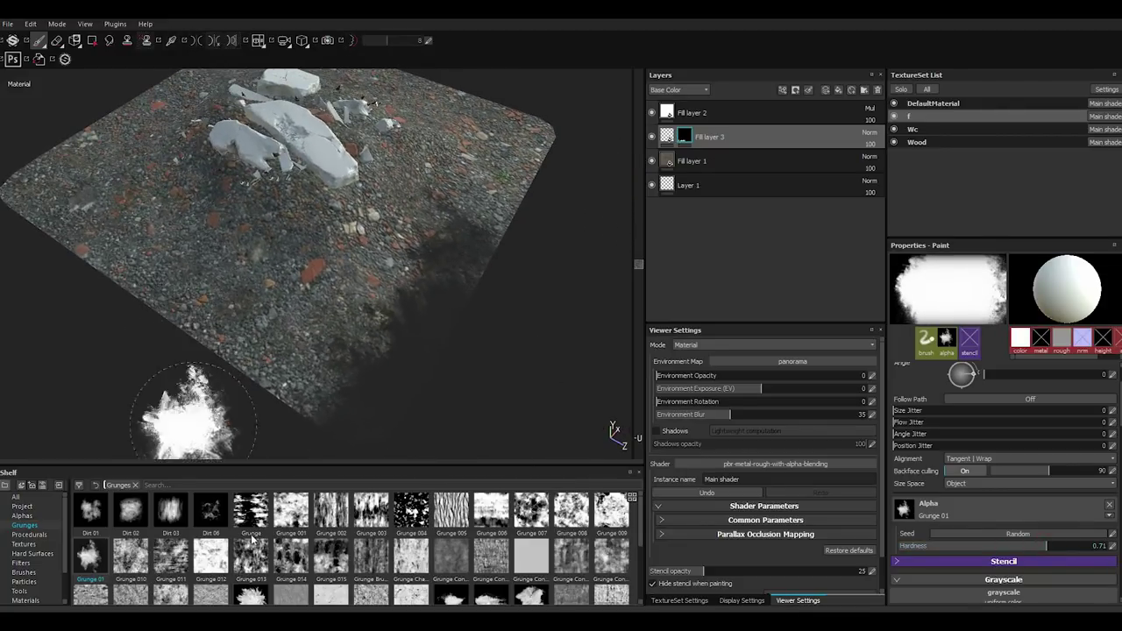
click(209, 514)
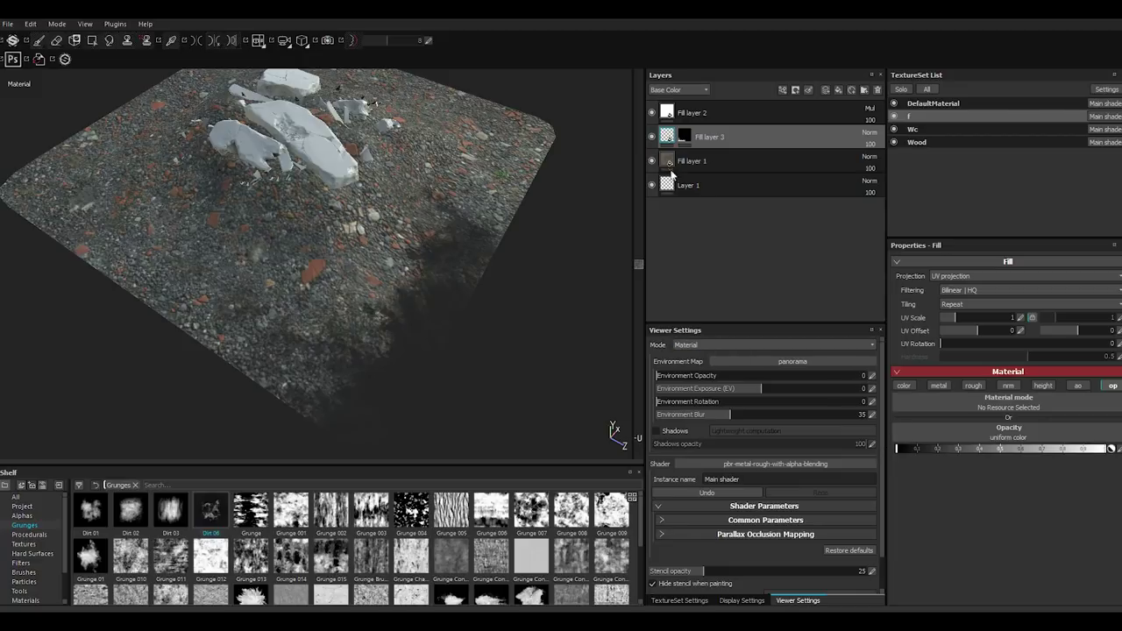
- Fade the plane's right and top edges with Dirt 01 and Dirt 03 alpha mask strokes
key(1)
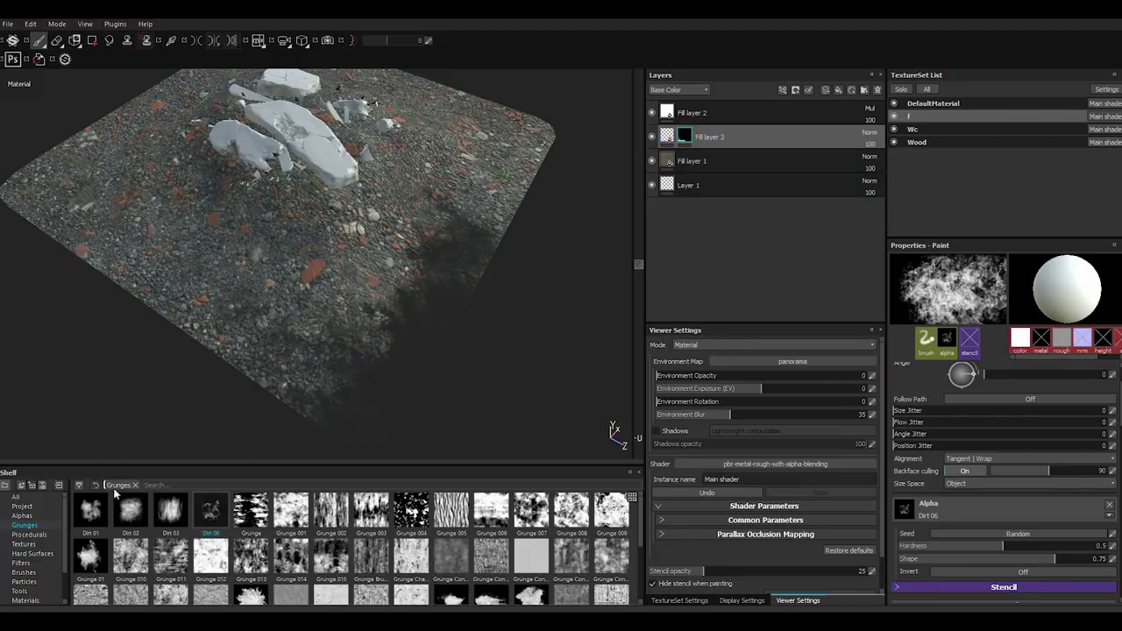
drag(91, 508, 251, 325)
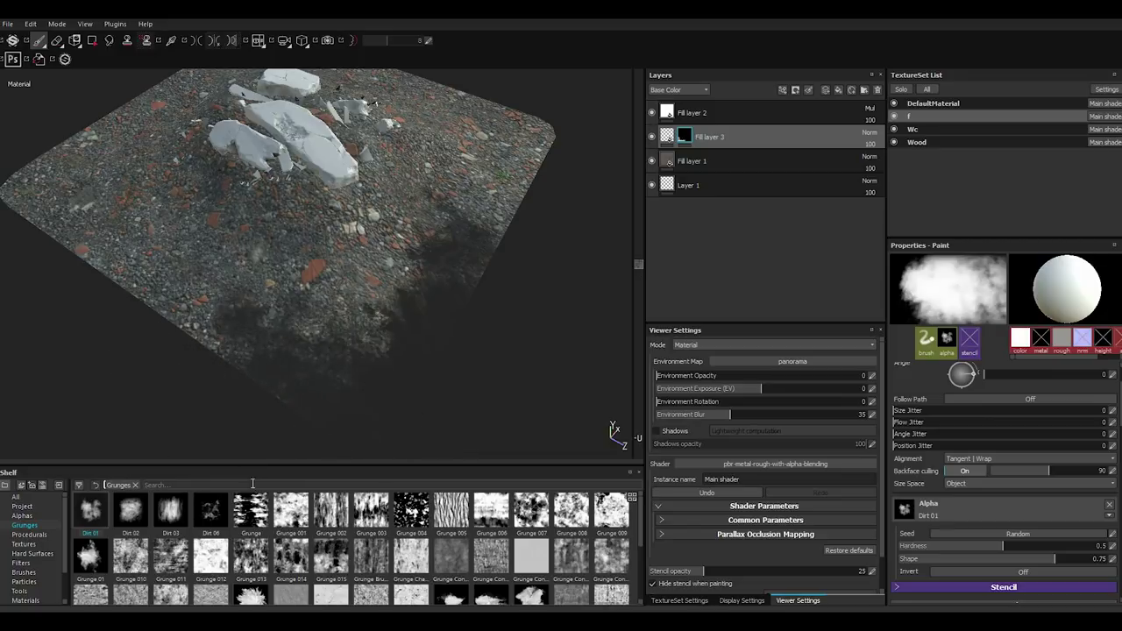
drag(184, 524, 201, 351)
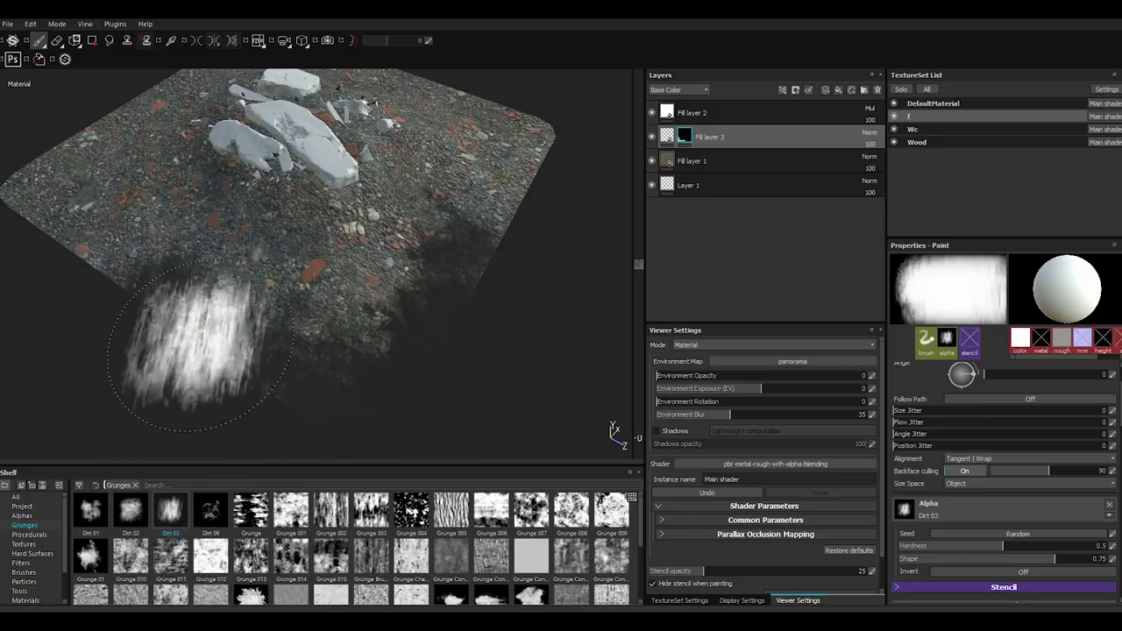
alt+drag(198, 265, 323, 311)
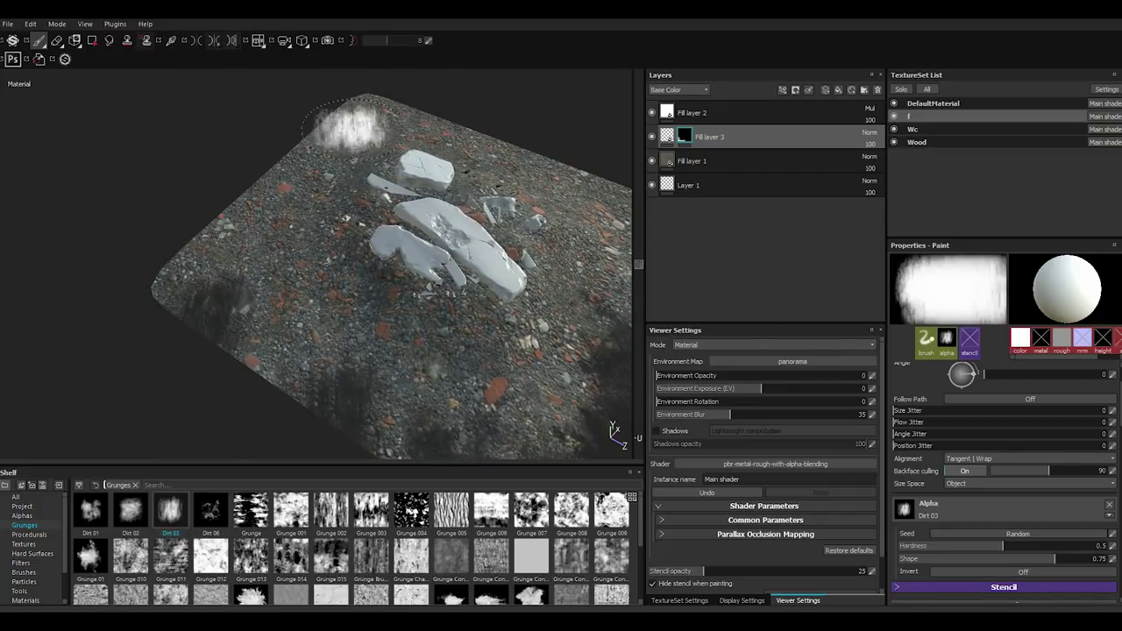
alt+drag(514, 137, 569, 237)
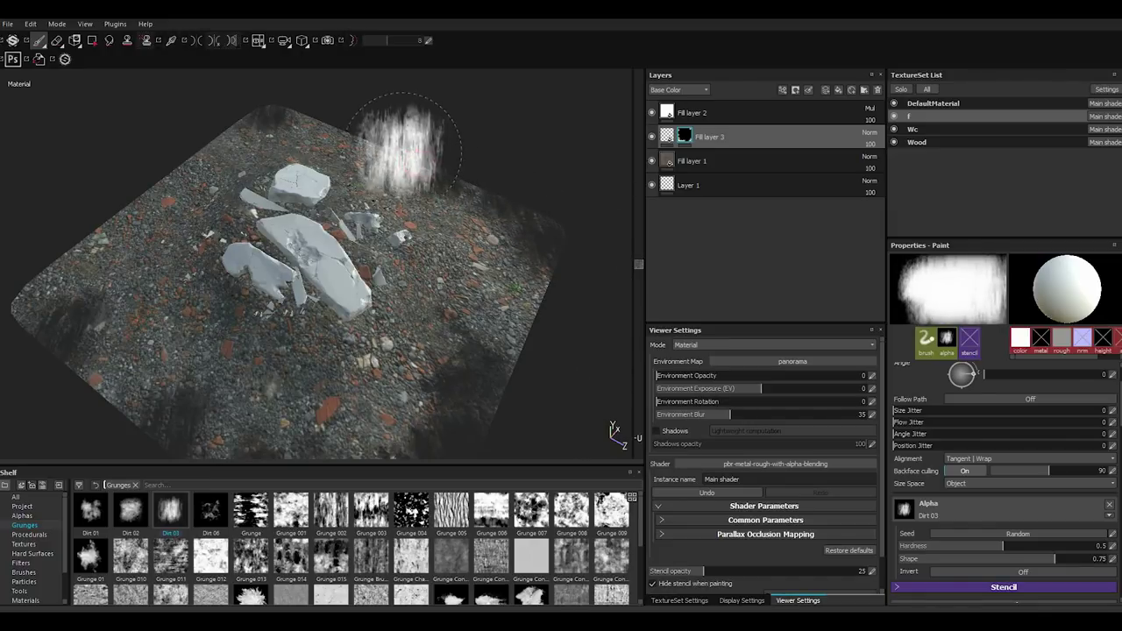
alt+drag(497, 232, 438, 287)
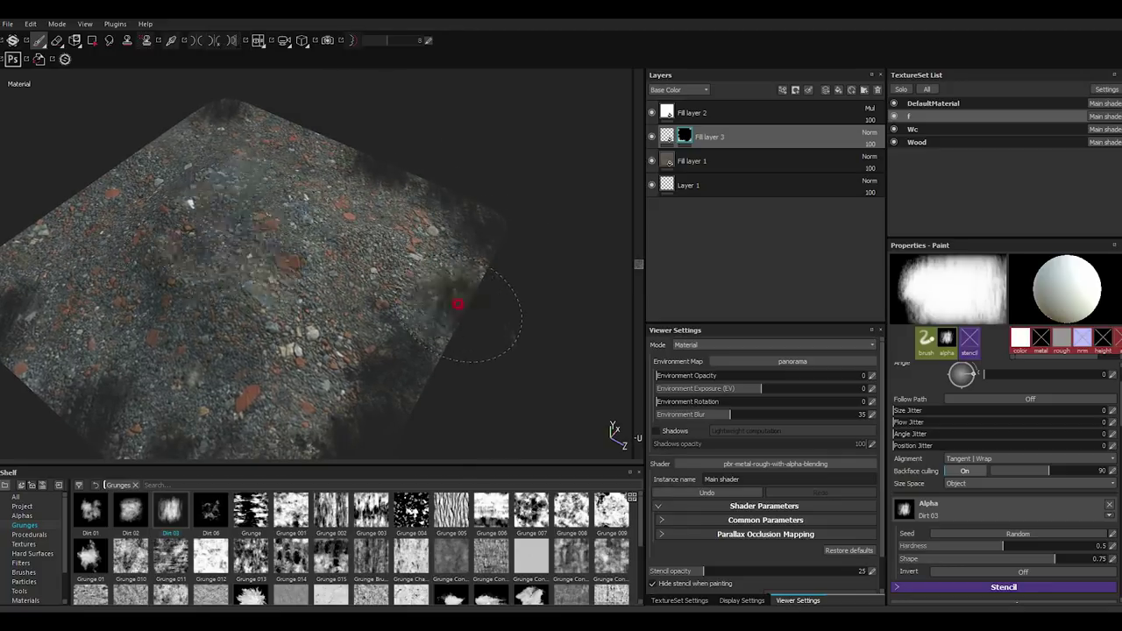
drag(520, 279, 428, 345)
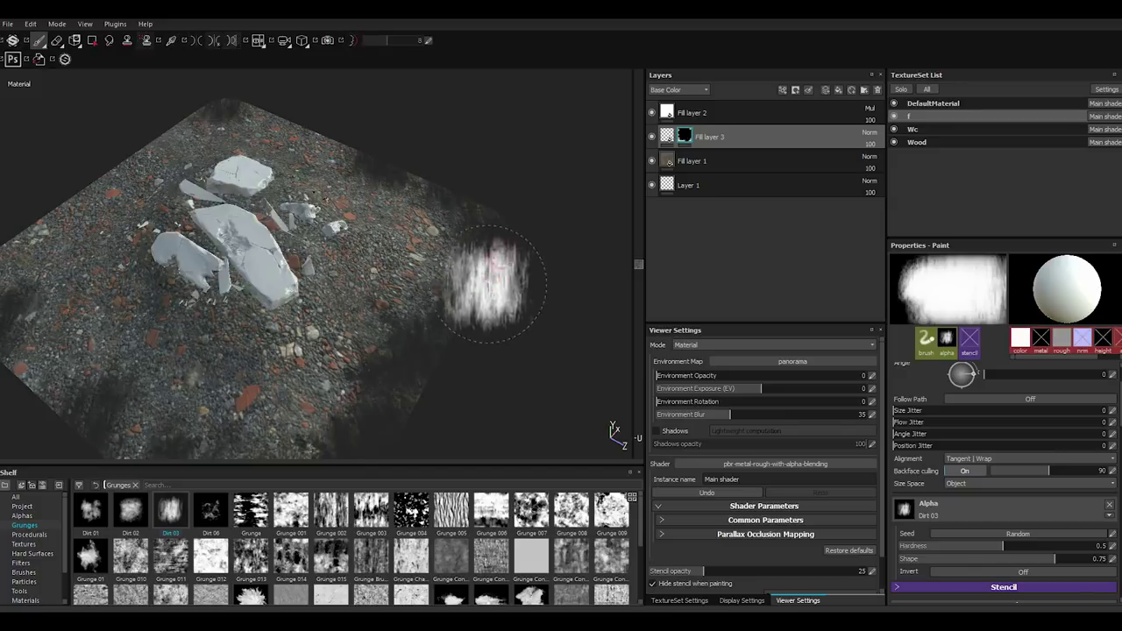
alt+drag(453, 267, 193, 368)
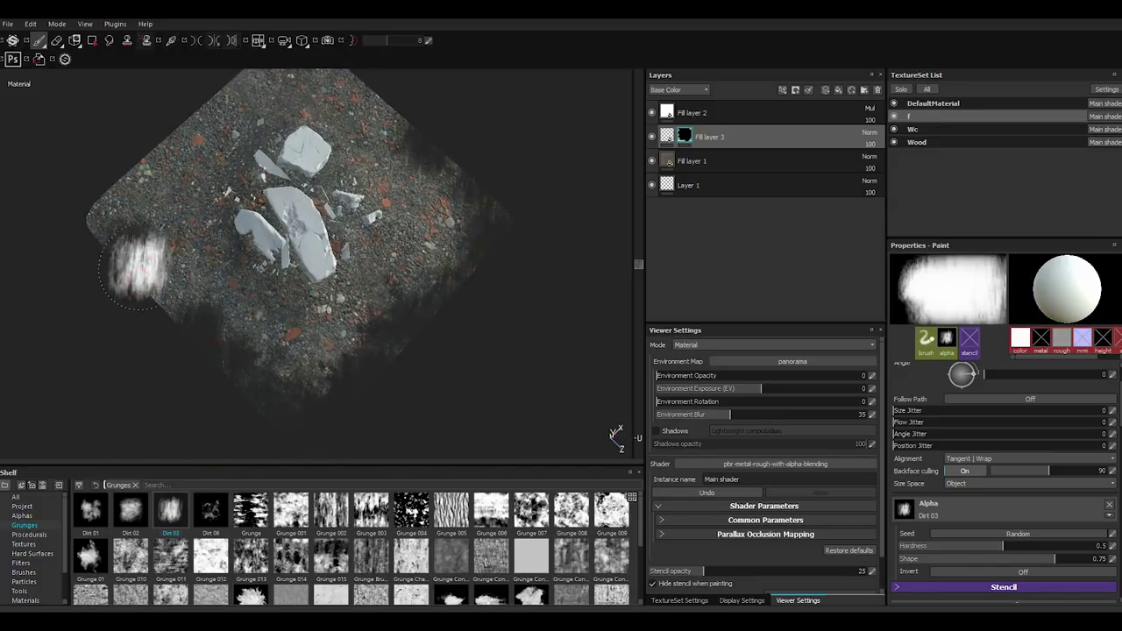
alt+drag(216, 293, 196, 321)
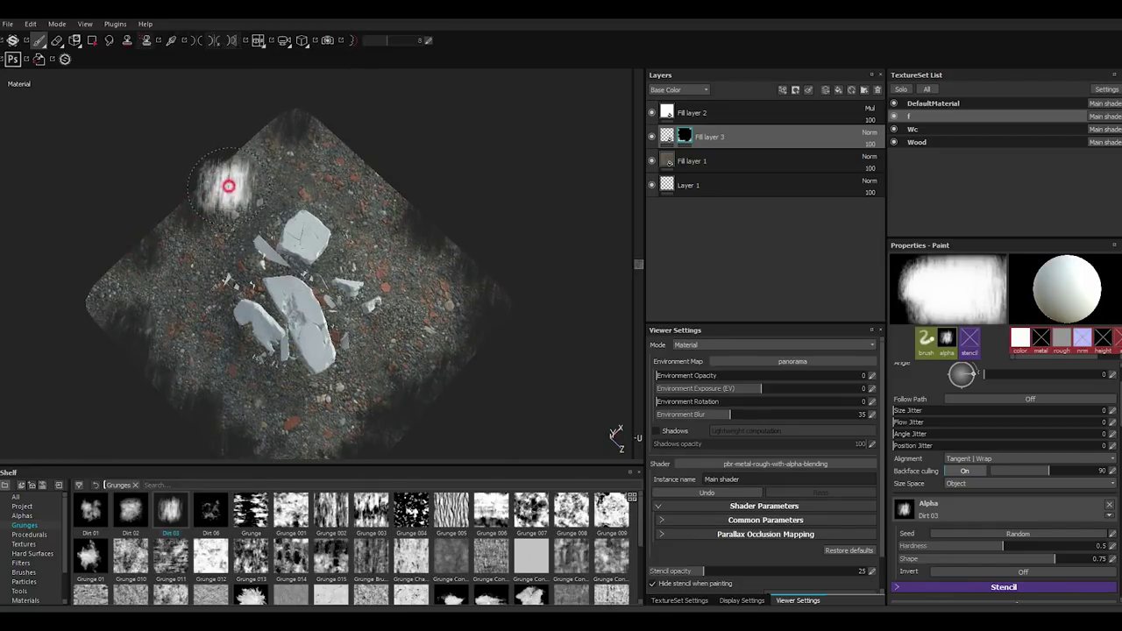
mouse_move(264, 145)
mouse_down()
mouse_move(386, 182)
mouse_move(225, 161)
mouse_up()
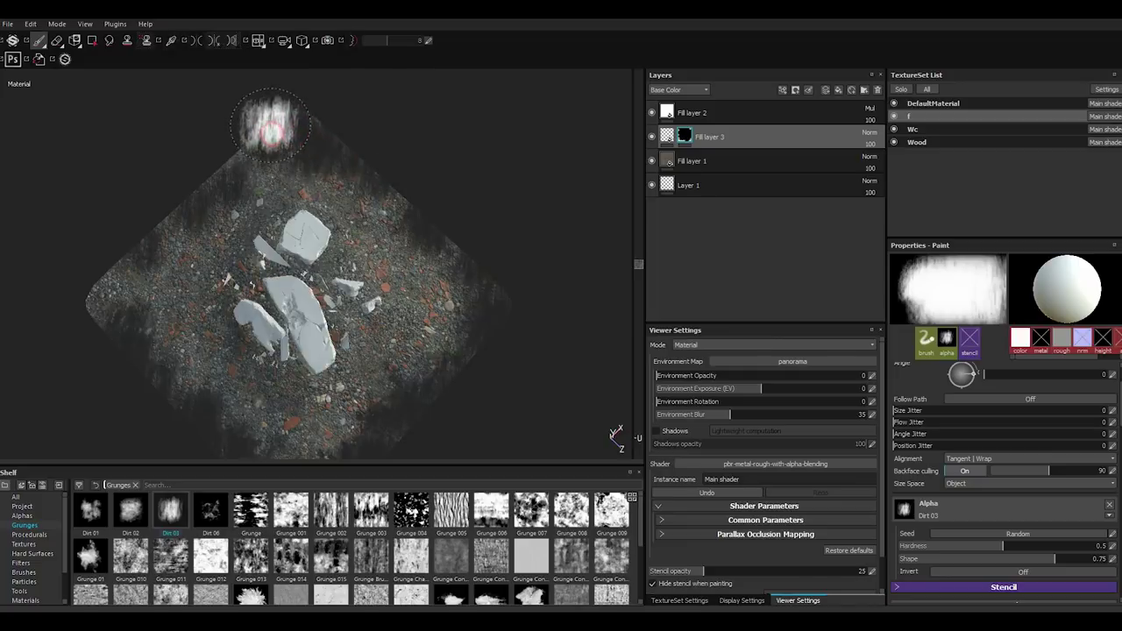
- Paint a Grunge 01 fade along the terrain edge and solo the ground texture set
click(98, 557)
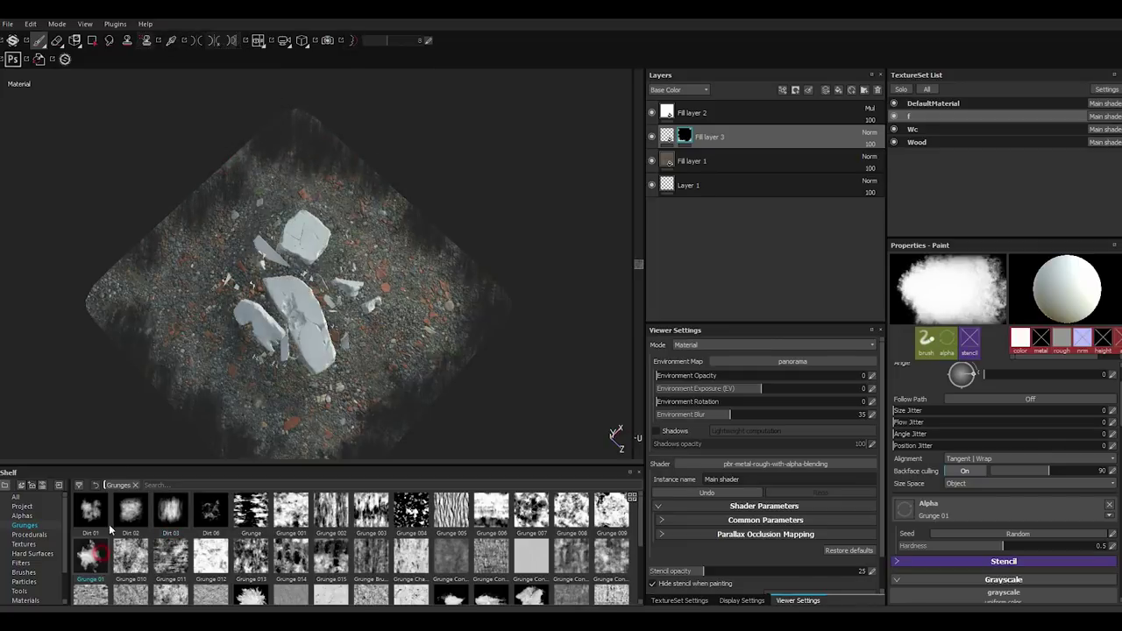
mouse_move(105, 298)
mouse_down()
mouse_move(123, 235)
mouse_move(203, 176)
mouse_move(301, 128)
mouse_move(368, 129)
mouse_up()
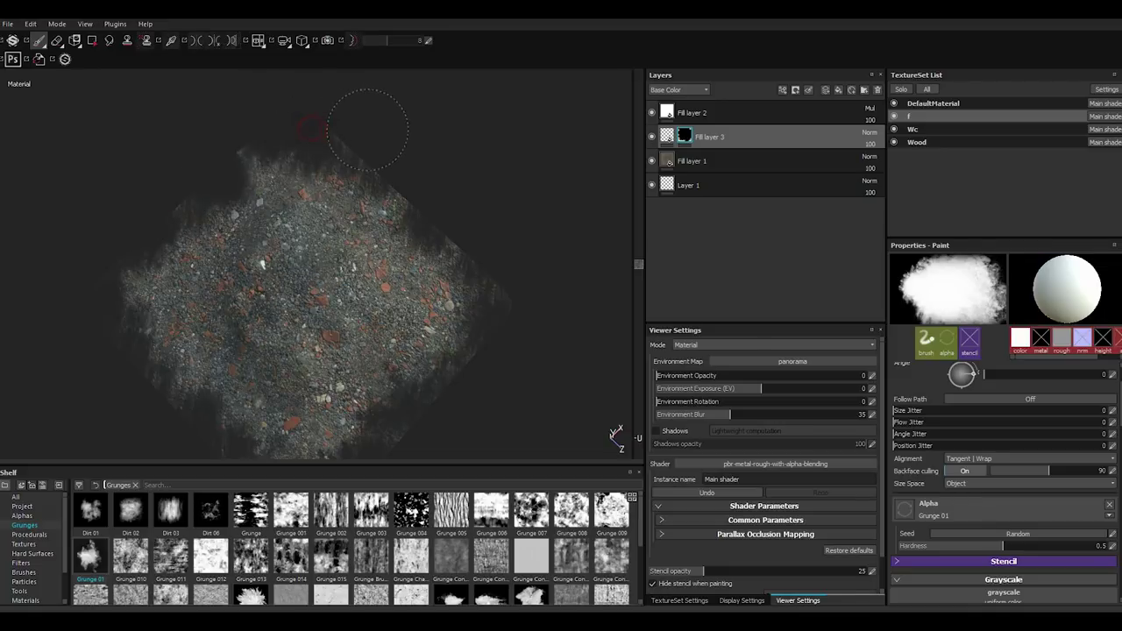
click(902, 89)
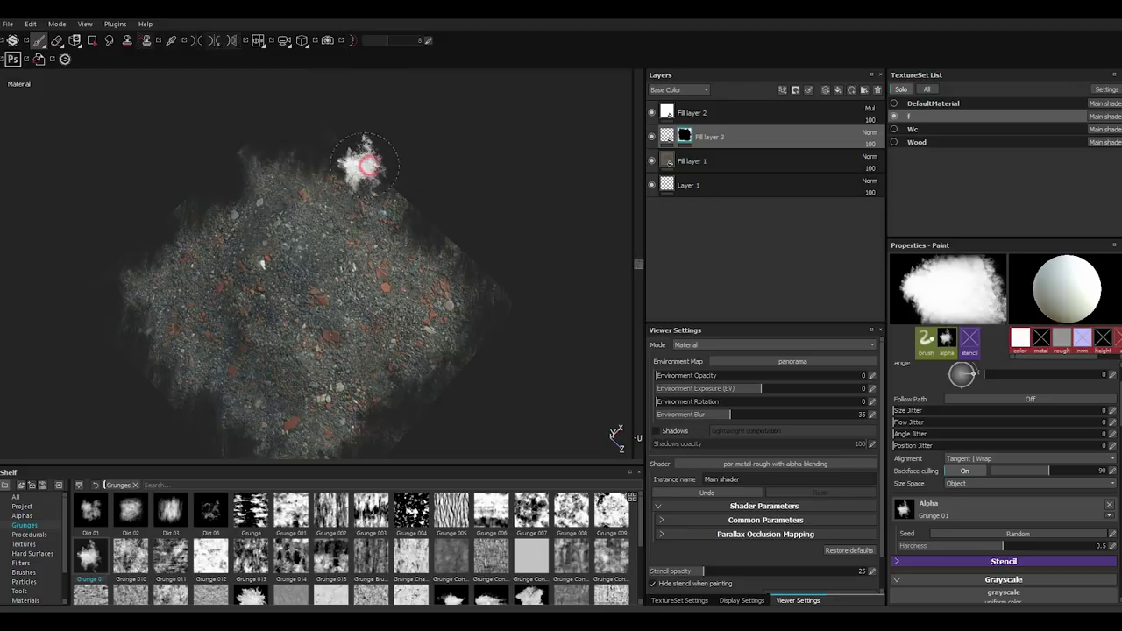
drag(366, 165, 378, 180)
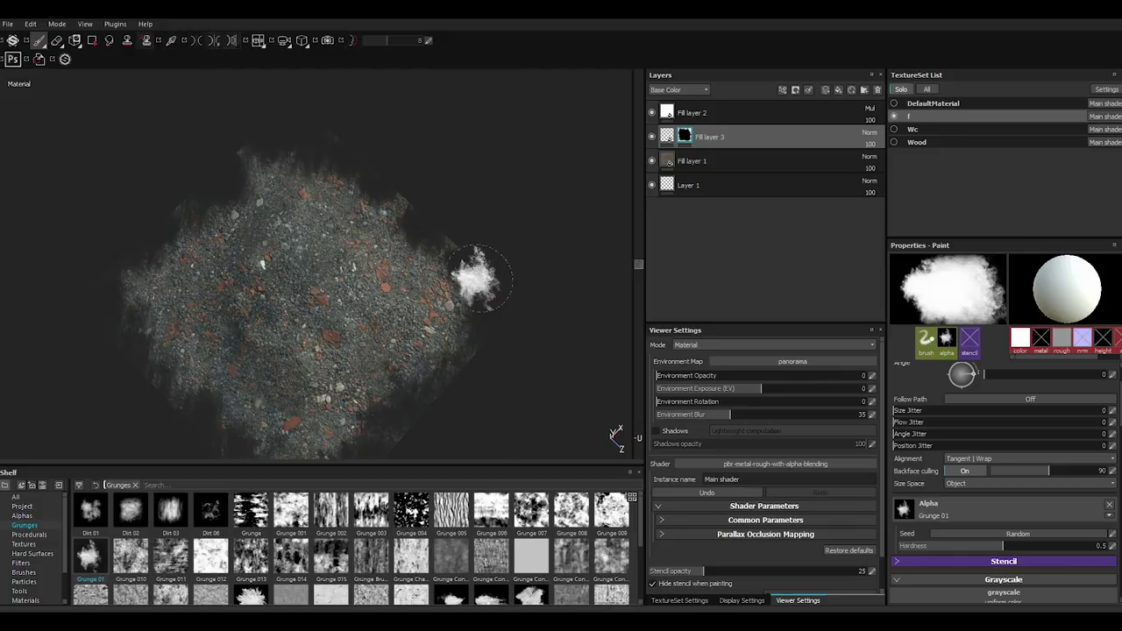
- Shrink the brush, set hardness to 0.57 and erode the terrain edges all round
alt+drag(478, 278, 445, 202)
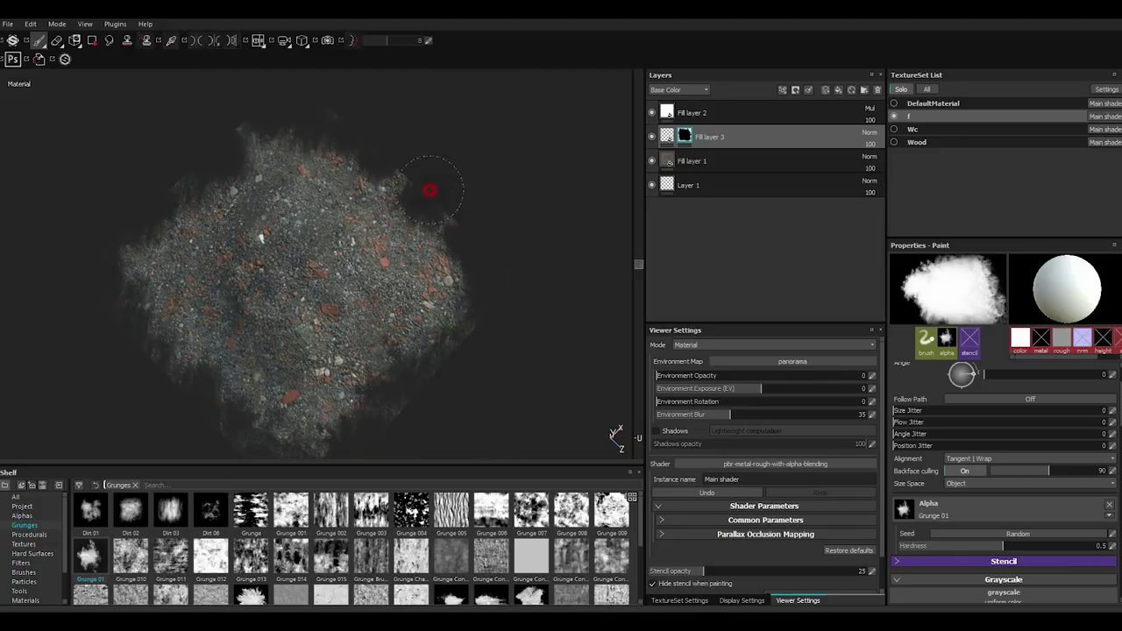
drag(405, 175, 400, 181)
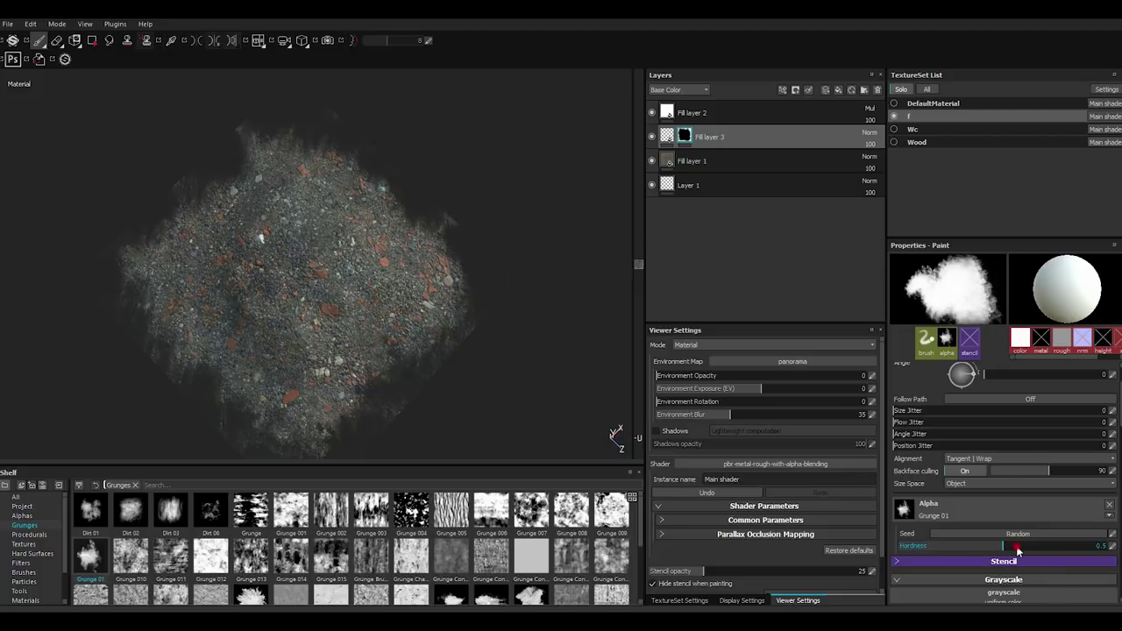
alt+drag(436, 356, 420, 364)
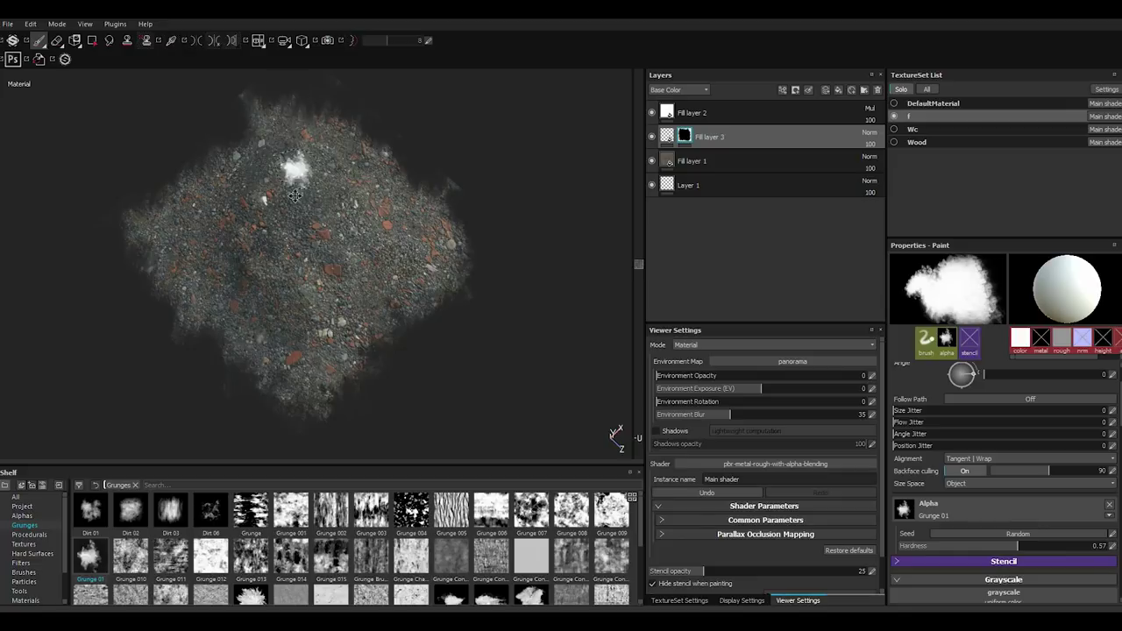
alt+drag(295, 194, 299, 219)
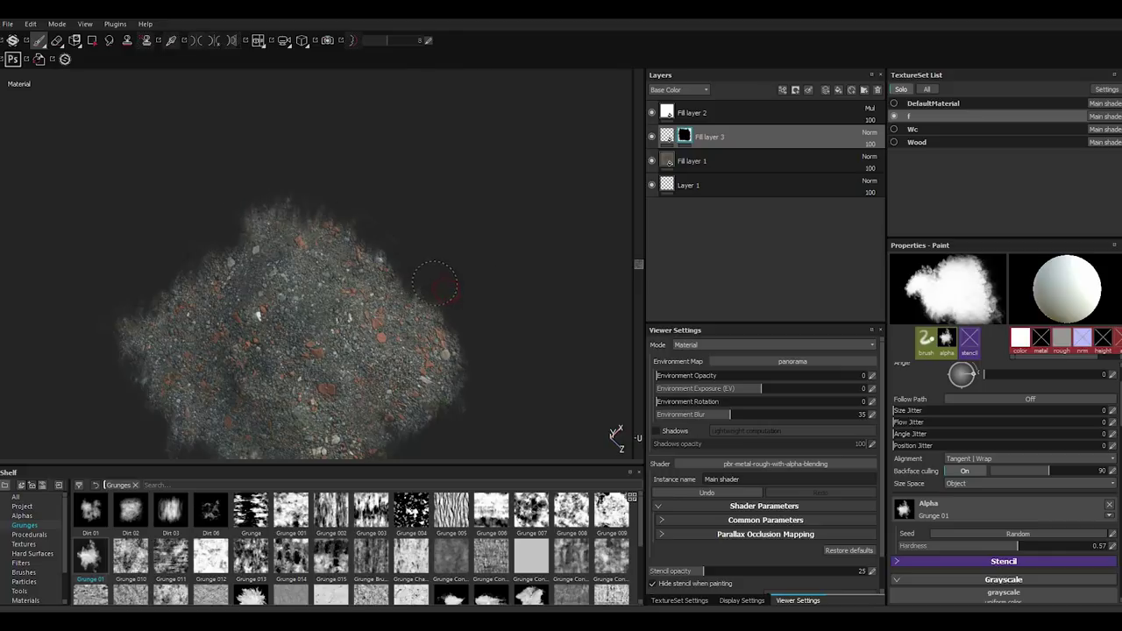
alt+drag(491, 333, 491, 241)
mouse_move(446, 366)
alt+mouse_down()
mouse_move(465, 299)
mouse_move(438, 251)
mouse_move(401, 376)
mouse_move(476, 319)
mouse_move(215, 351)
alt+mouse_up()
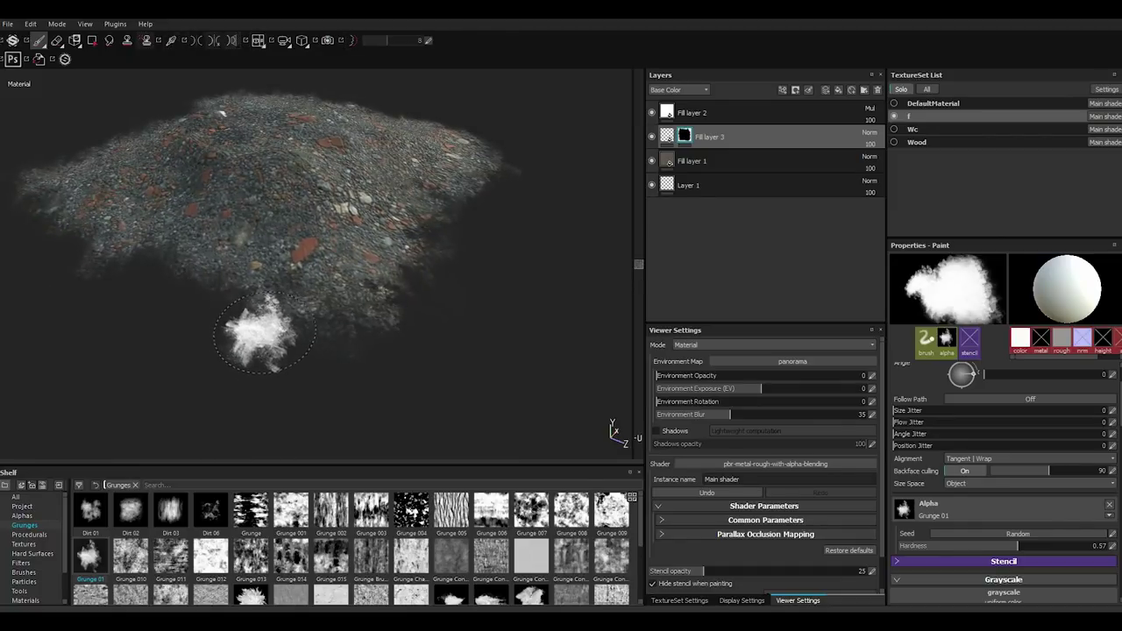
mouse_move(330, 339)
alt+mouse_down()
mouse_move(413, 343)
mouse_move(433, 291)
mouse_move(519, 464)
alt+mouse_up()
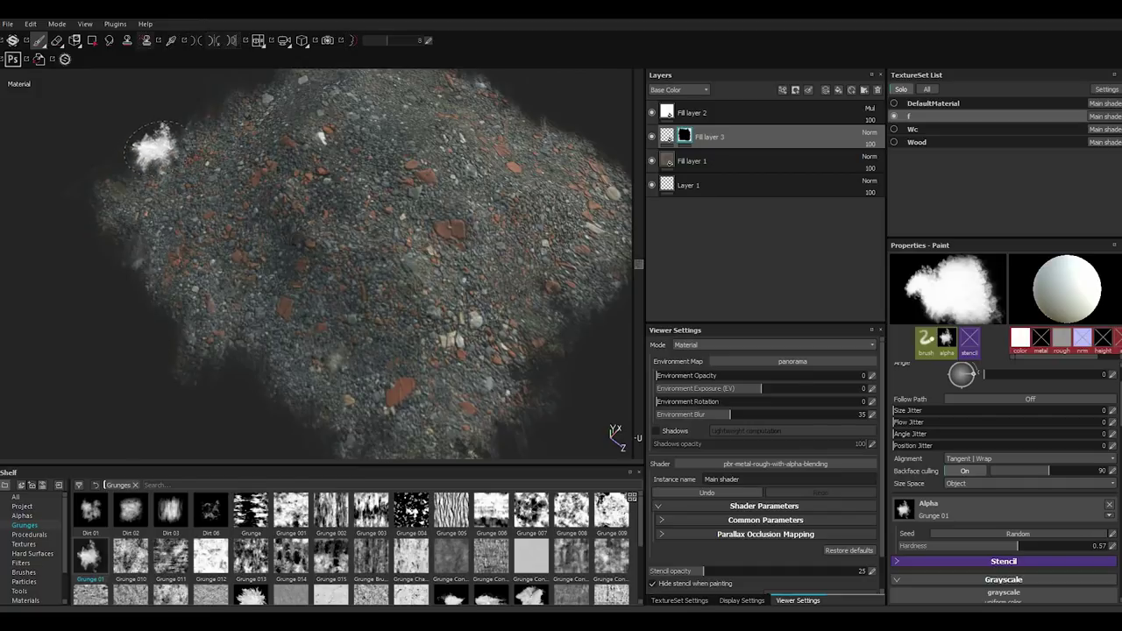
alt+drag(150, 150, 250, 226)
mouse_move(366, 121)
alt+mouse_down()
mouse_move(325, 184)
mouse_move(411, 263)
mouse_move(425, 203)
mouse_move(438, 263)
alt+mouse_up()
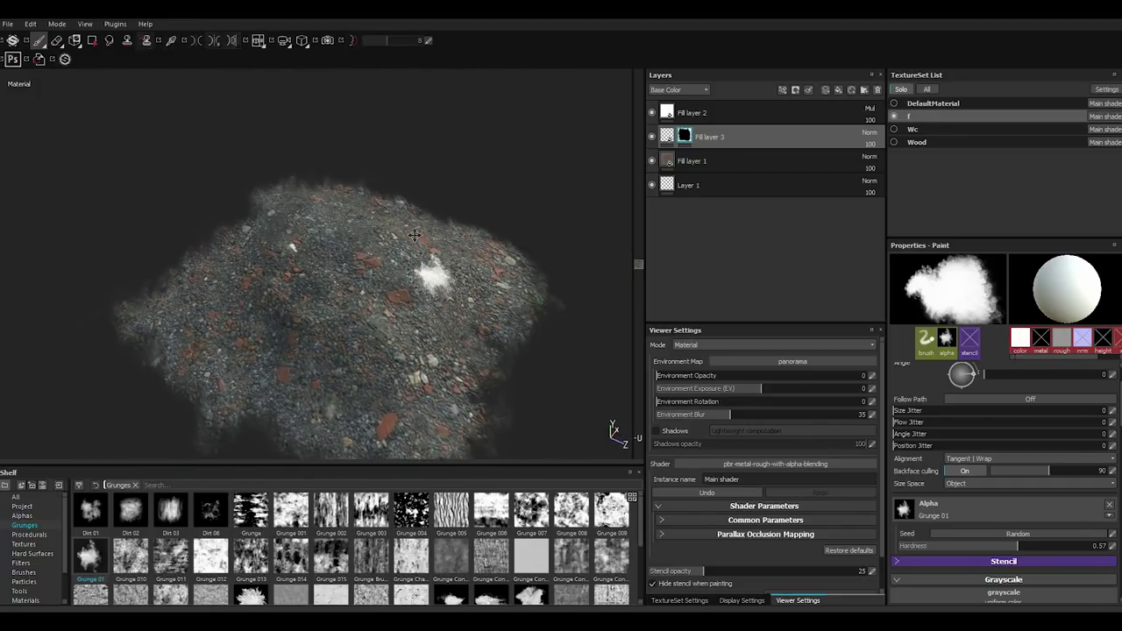
scroll(413, 235, up, 3)
- Add a new fill layer above Fill layer 1 with every channel except color disabled
double_click(709, 161)
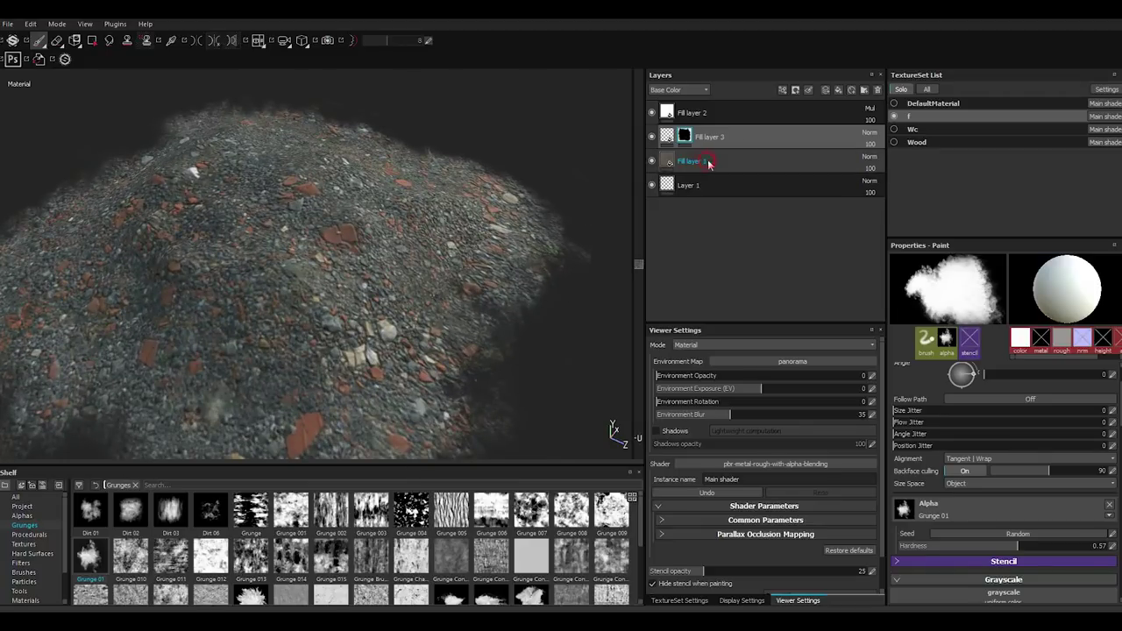
click(947, 388)
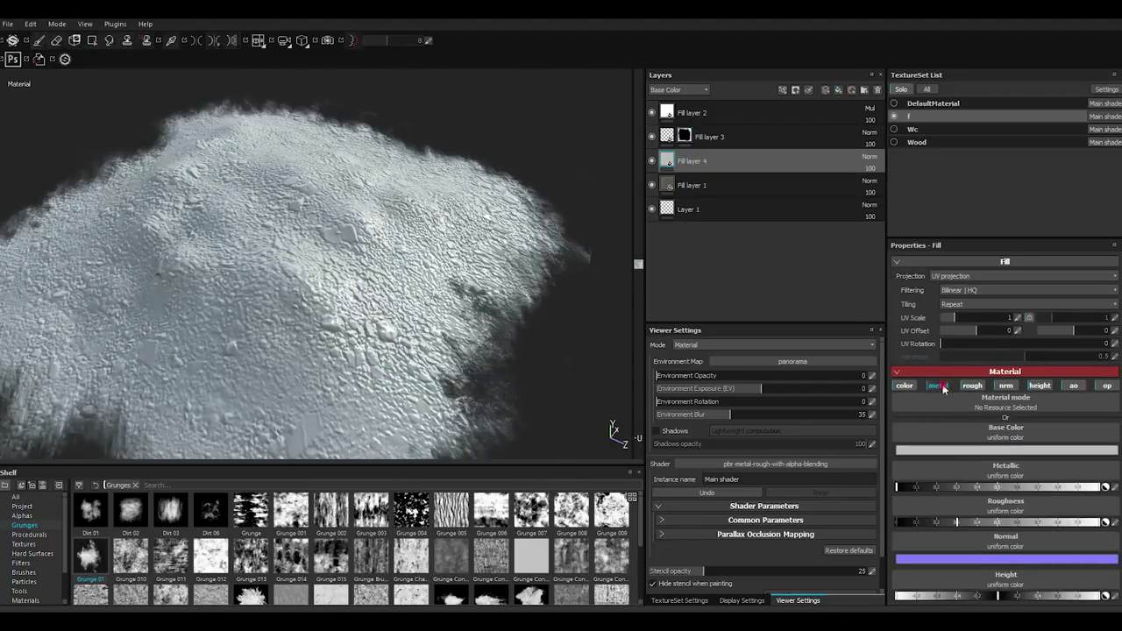
click(973, 386)
click(1008, 386)
click(1043, 385)
click(1079, 385)
click(1110, 385)
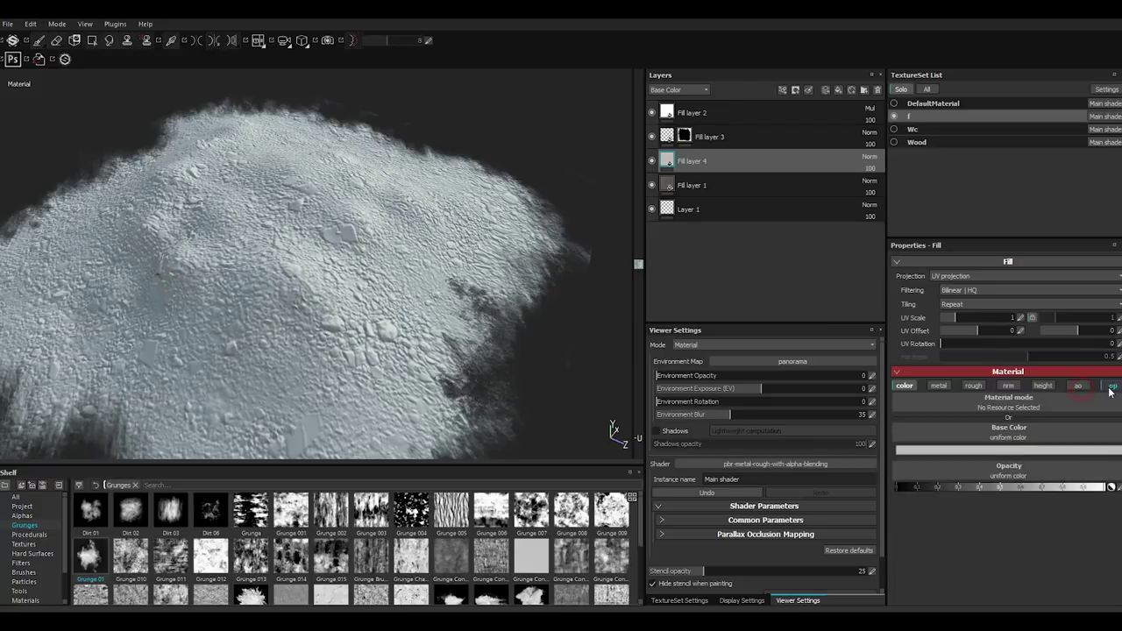
- Set the new fill layer's blend mode to Multiply and save the project
click(941, 452)
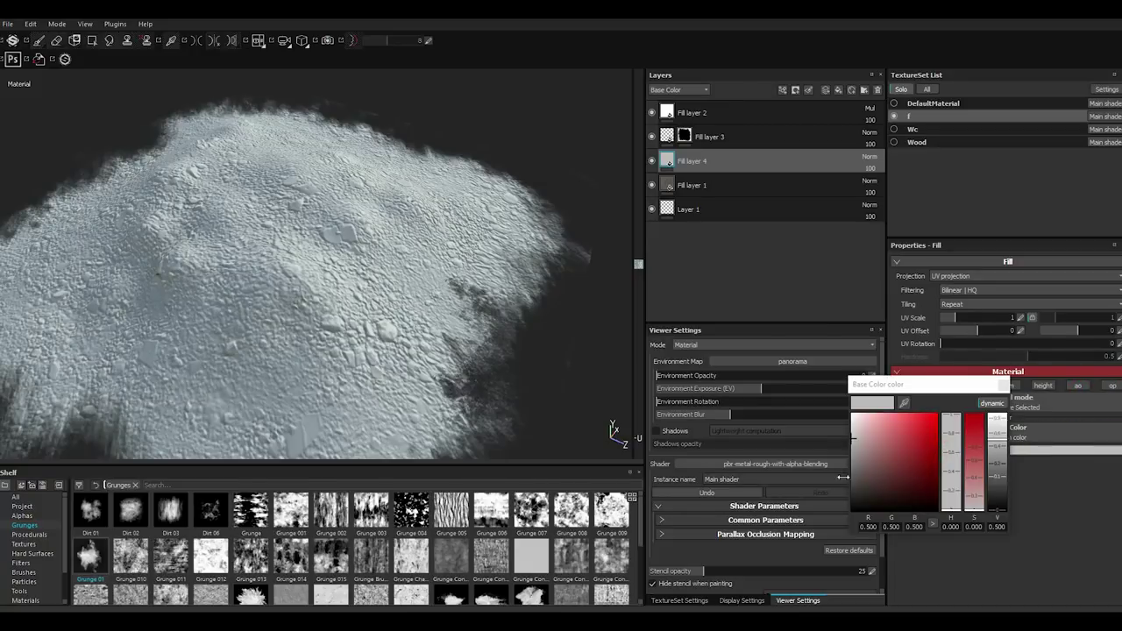
click(1004, 386)
click(870, 156)
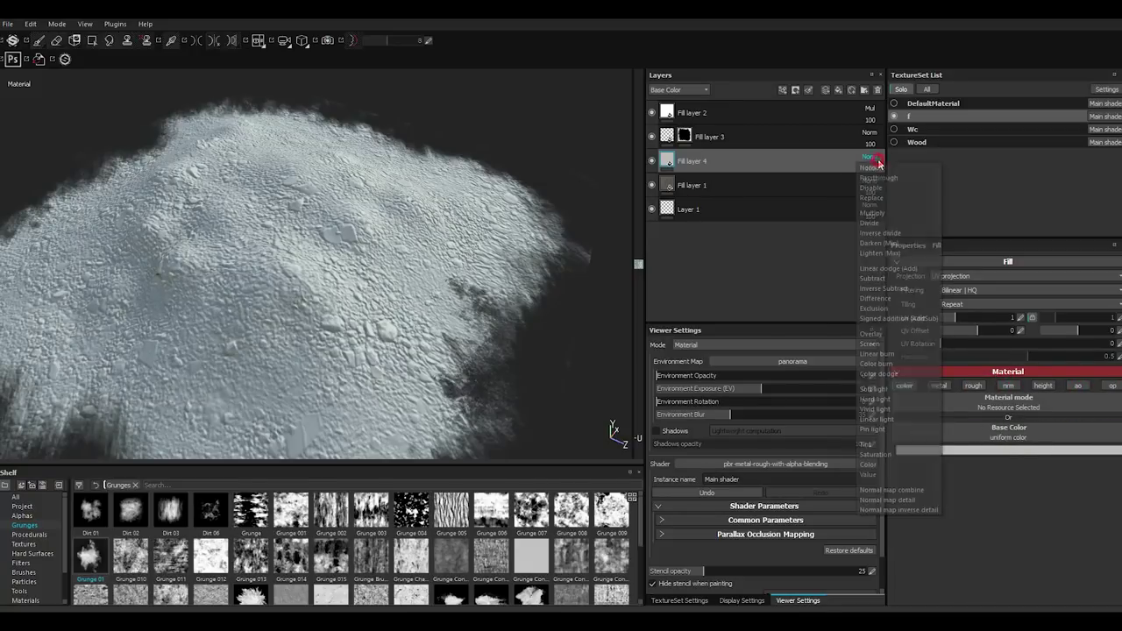
click(885, 215)
click(9, 23)
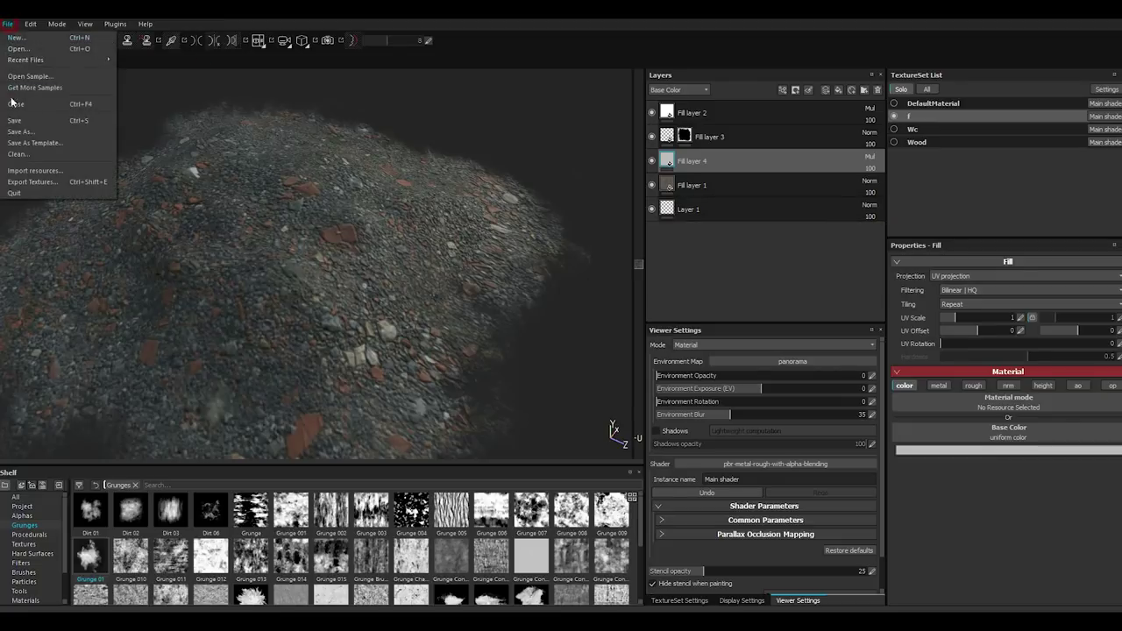
click(15, 128)
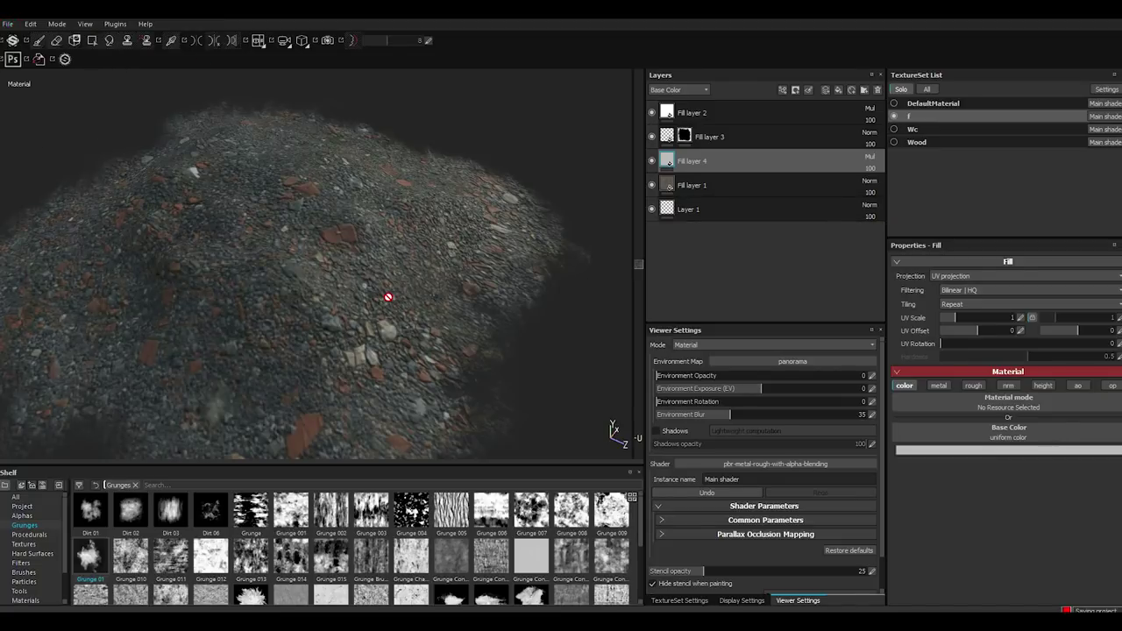
- Give the Multiply layer a darkened grey base colour tint
click(908, 450)
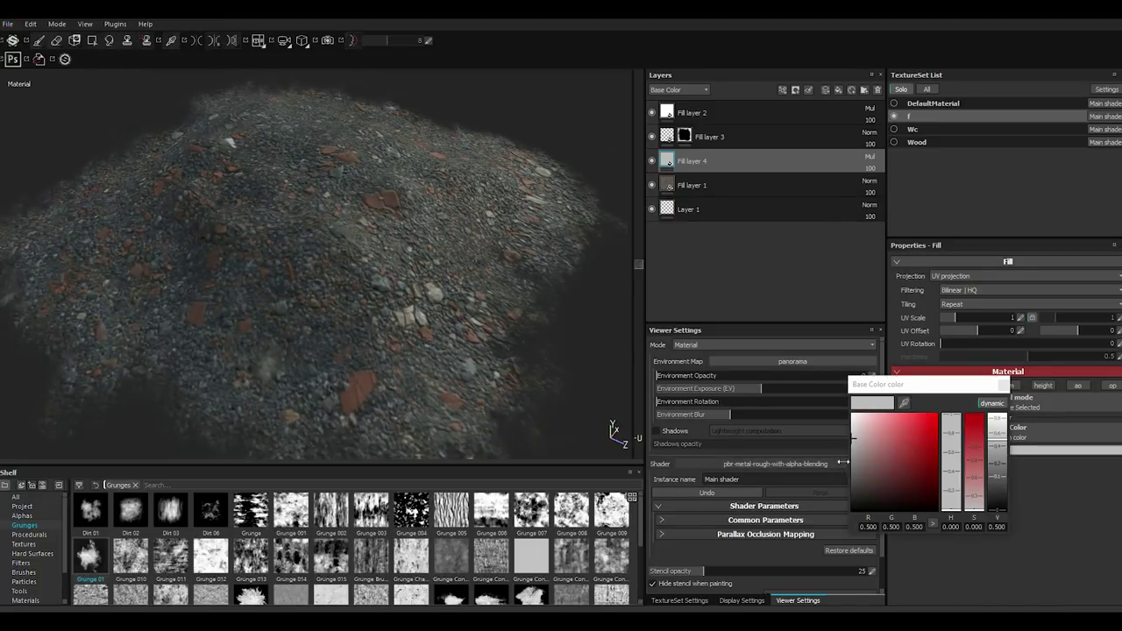
click(857, 427)
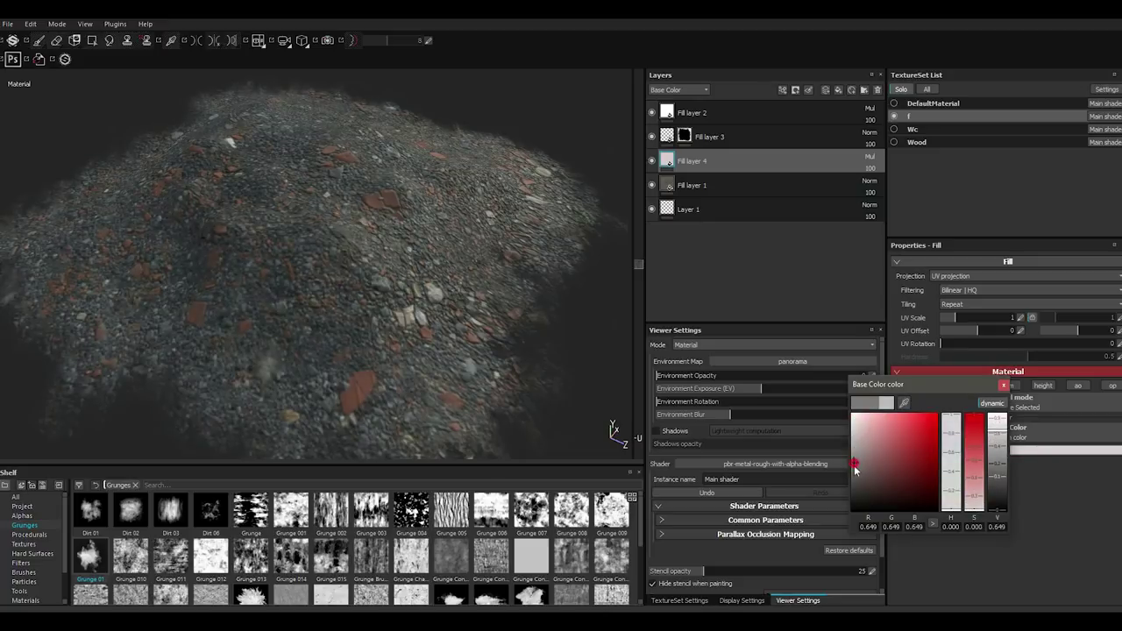
drag(856, 469, 850, 462)
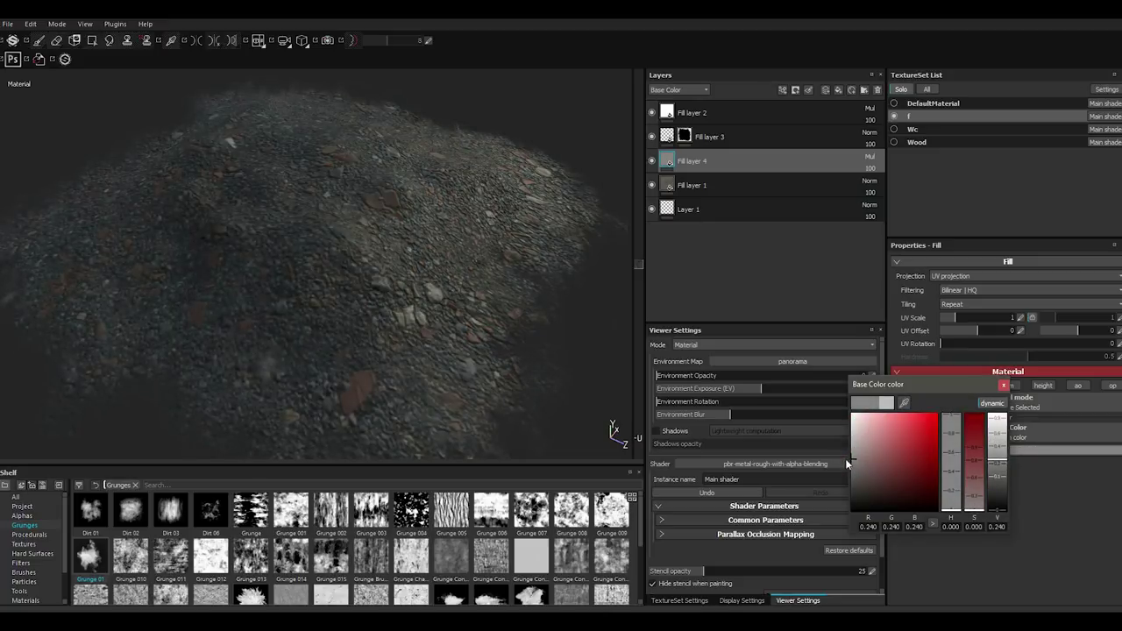
click(1004, 385)
mouse_move(488, 255)
alt+mouse_down()
mouse_move(432, 222)
mouse_move(513, 268)
mouse_move(386, 291)
mouse_move(358, 271)
mouse_move(396, 311)
mouse_move(361, 252)
alt+mouse_up()
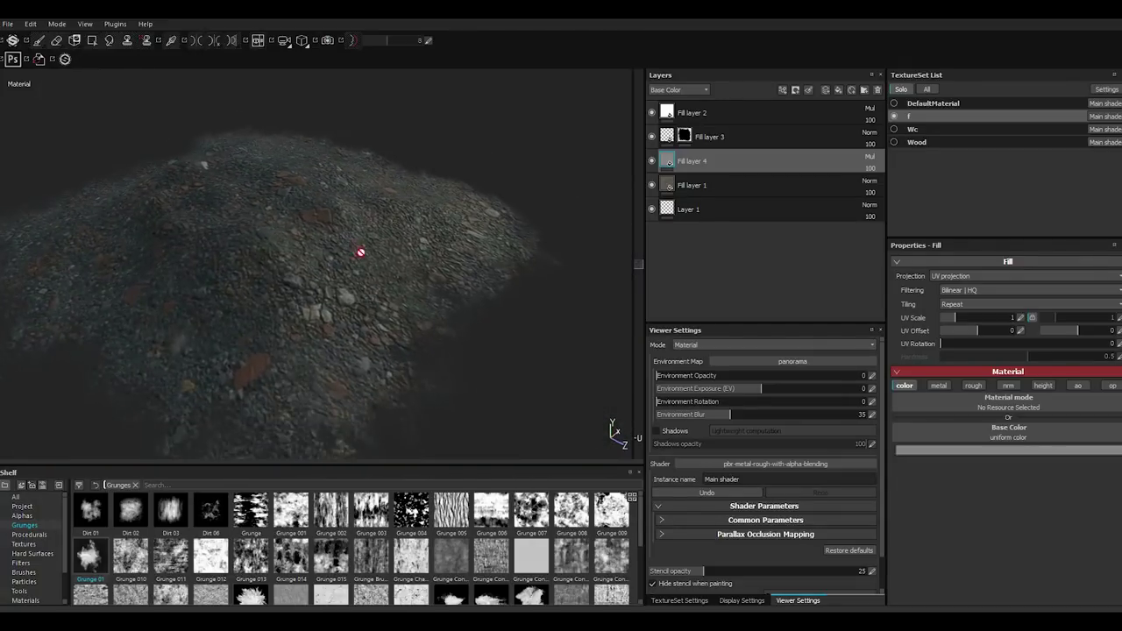
- Try several tints and settle on a mid grey with a warm orange hue
click(922, 451)
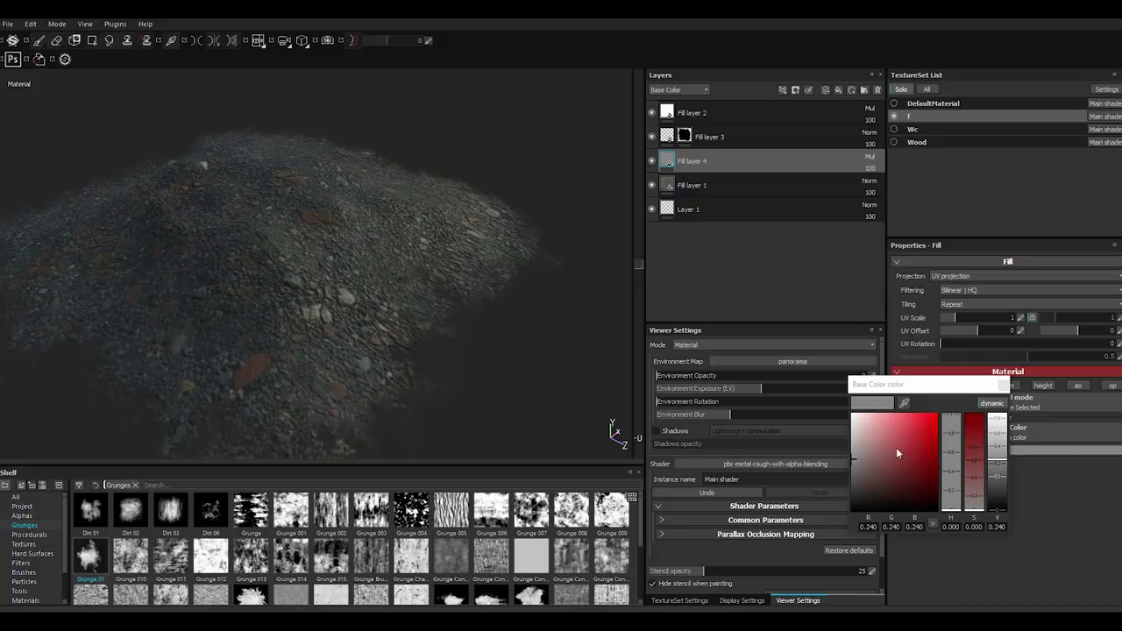
click(853, 434)
drag(853, 441, 851, 425)
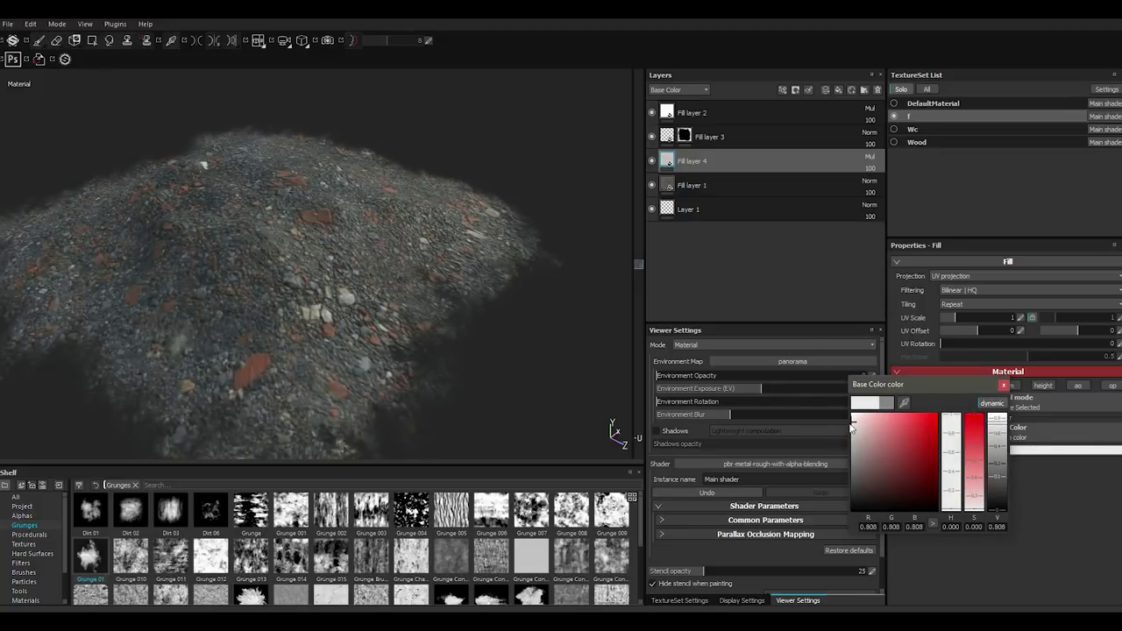
click(853, 434)
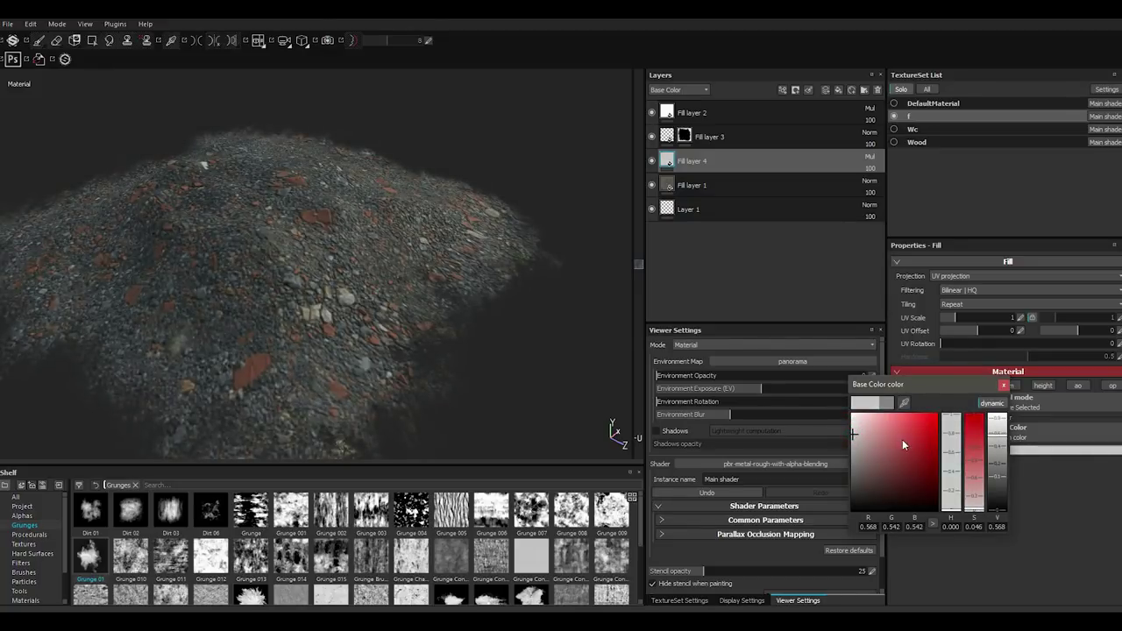
click(904, 443)
click(883, 497)
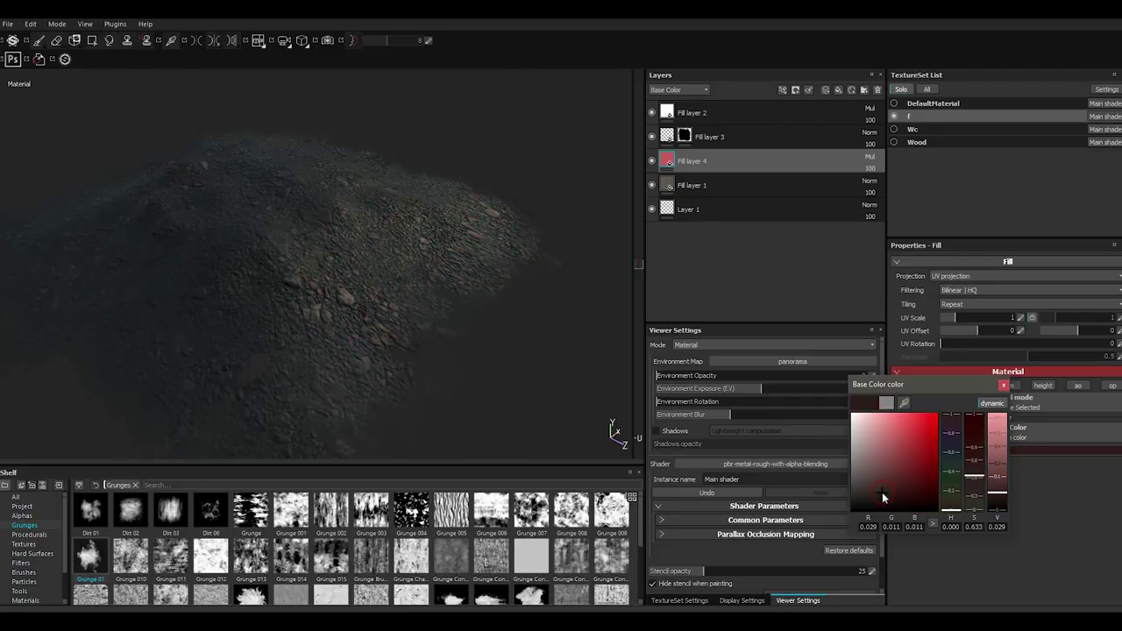
click(856, 445)
drag(947, 507, 950, 508)
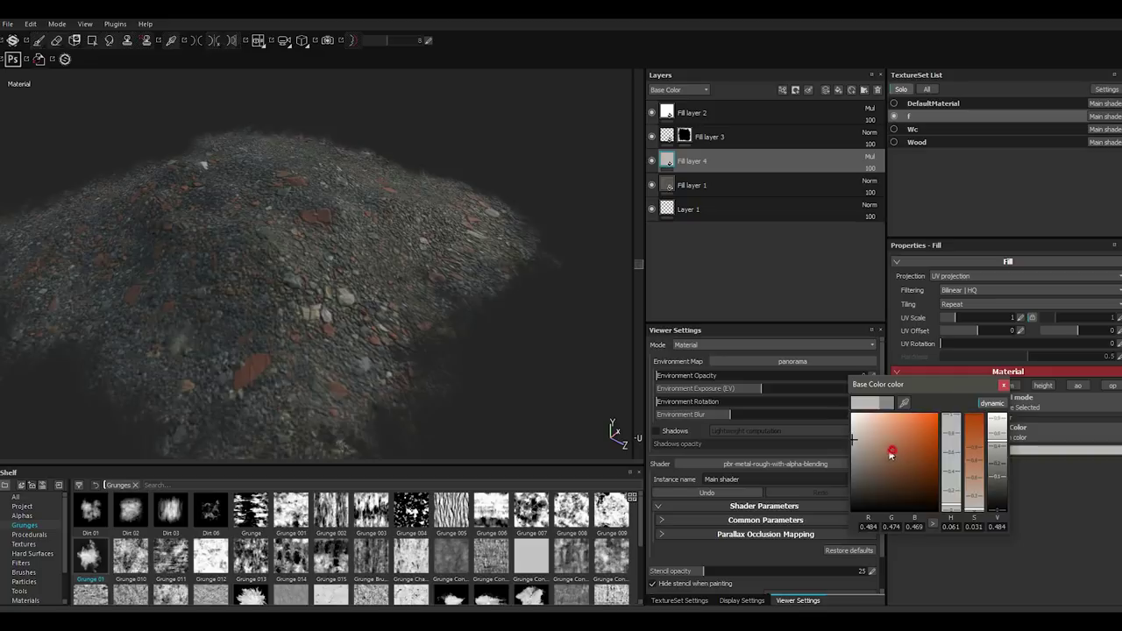
drag(891, 455, 858, 437)
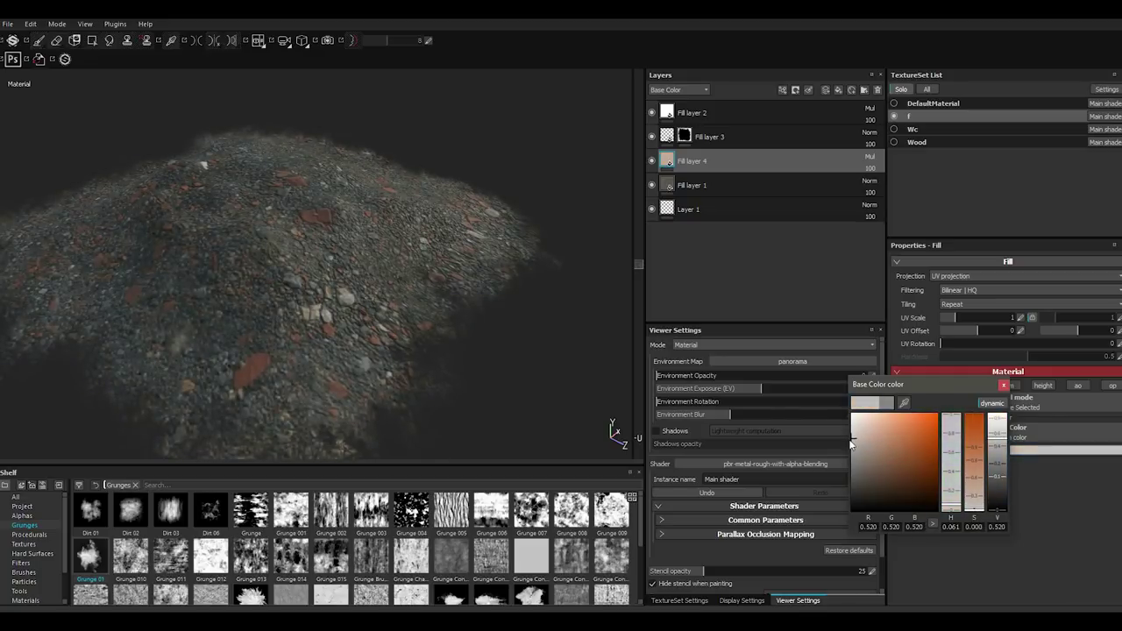
click(1004, 384)
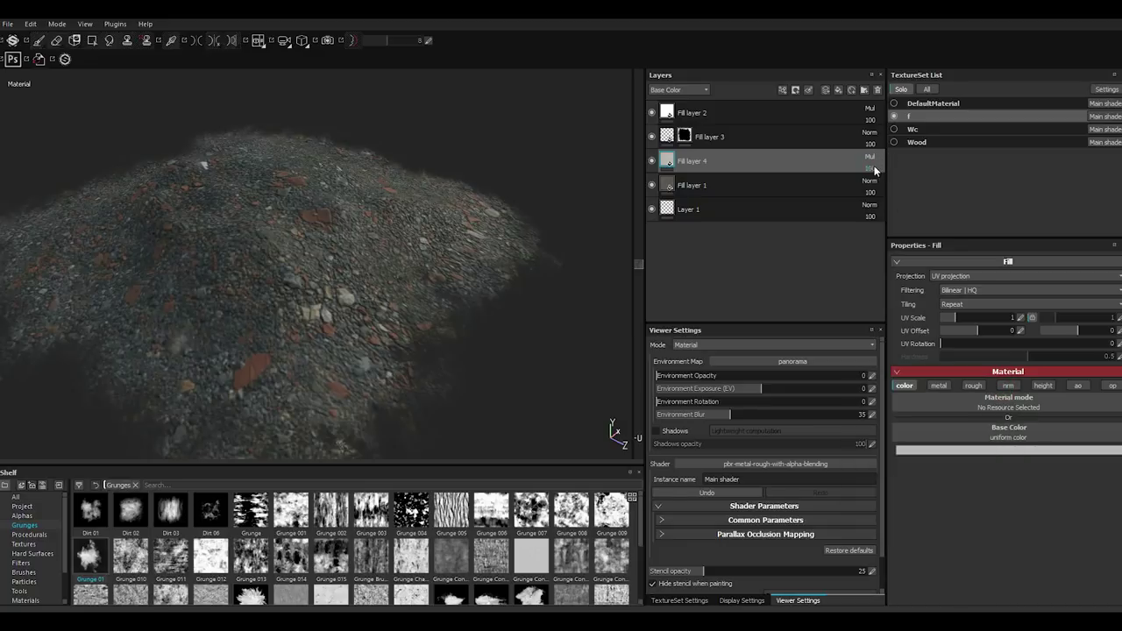
- Lower the tint layer's opacity to 44 and keep the layer visible
drag(874, 169, 874, 185)
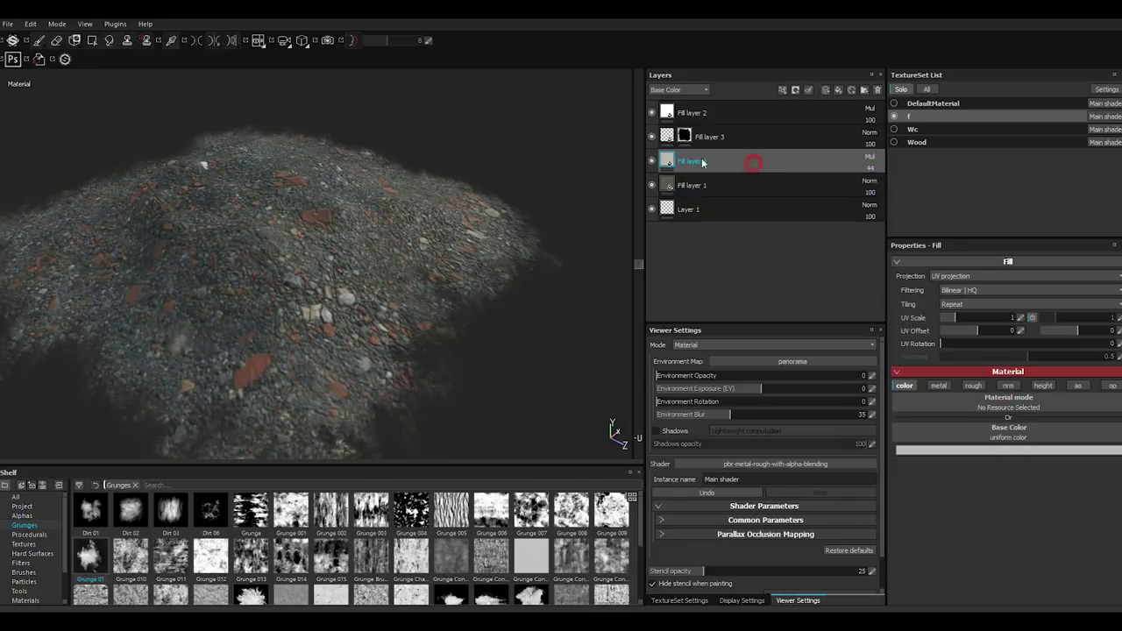
mouse_move(479, 245)
alt+mouse_down()
mouse_move(450, 268)
mouse_move(656, 171)
alt+mouse_up()
click(652, 161)
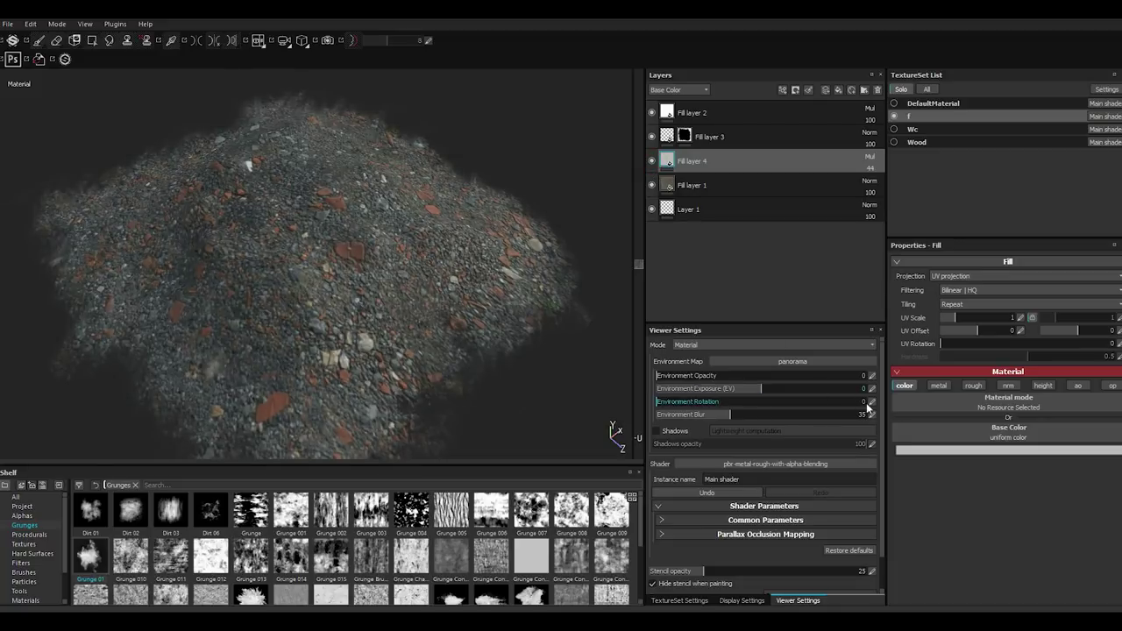
click(912, 450)
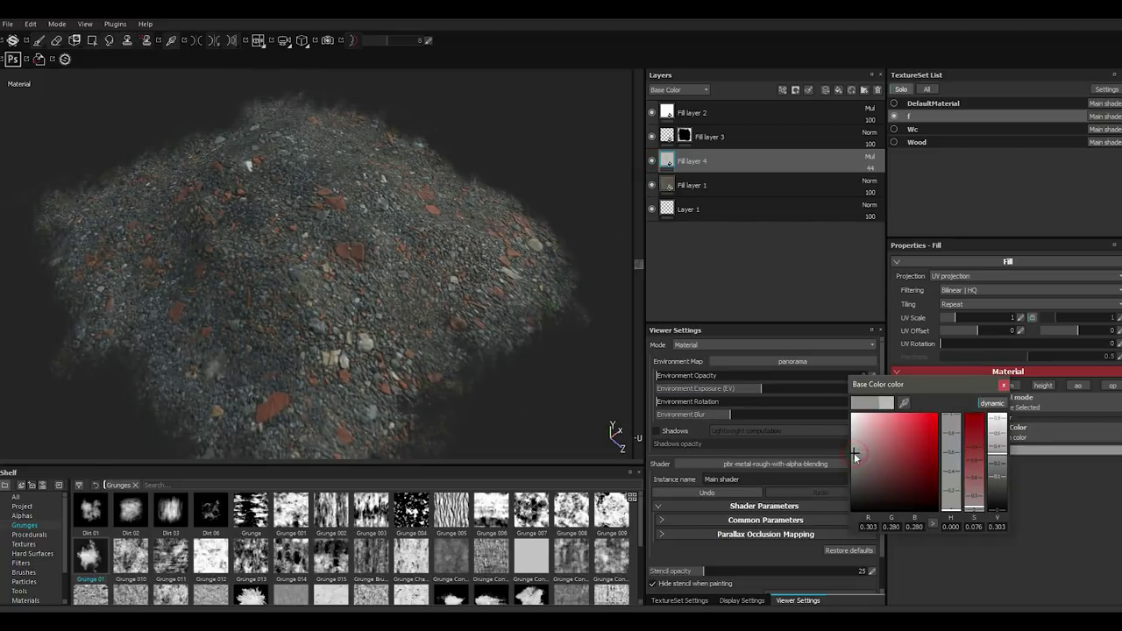
click(1004, 386)
- Inspect the mound with all texture sets shown, then re-isolate it and pick Dirt 01
click(926, 89)
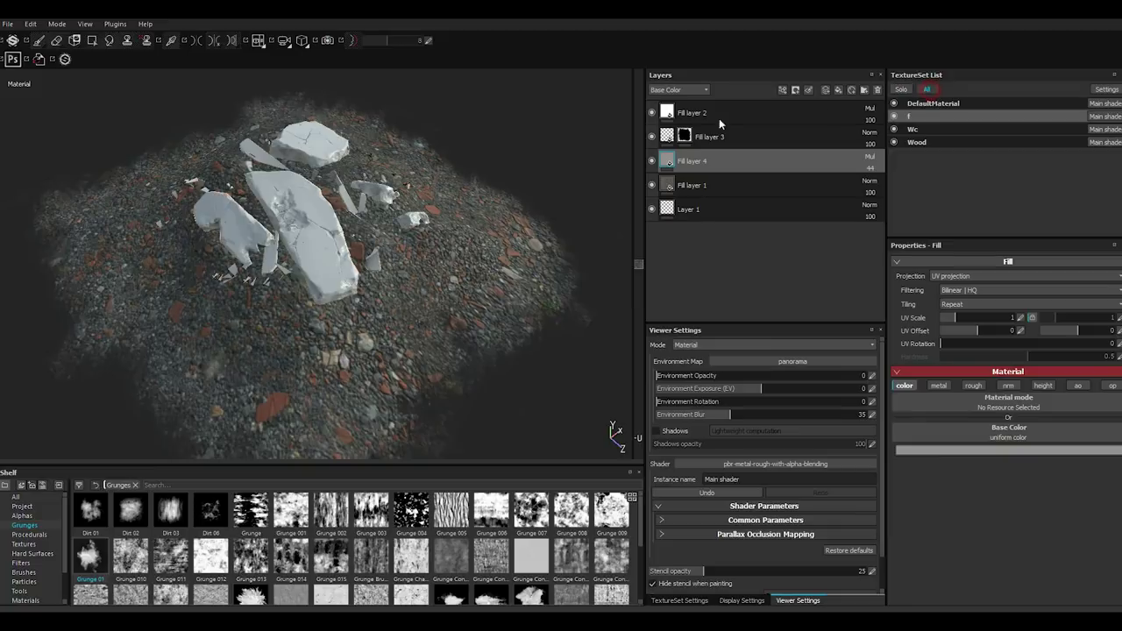
alt+drag(431, 260, 413, 263)
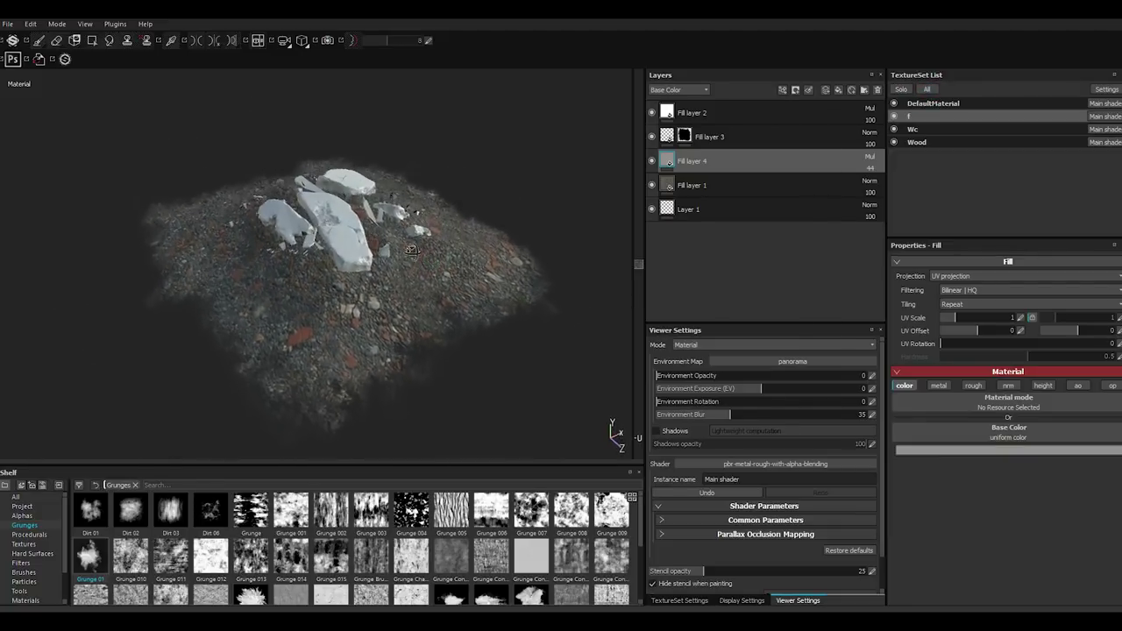
scroll(431, 230, up, 3)
alt+middle_drag(431, 230, 438, 198)
click(902, 89)
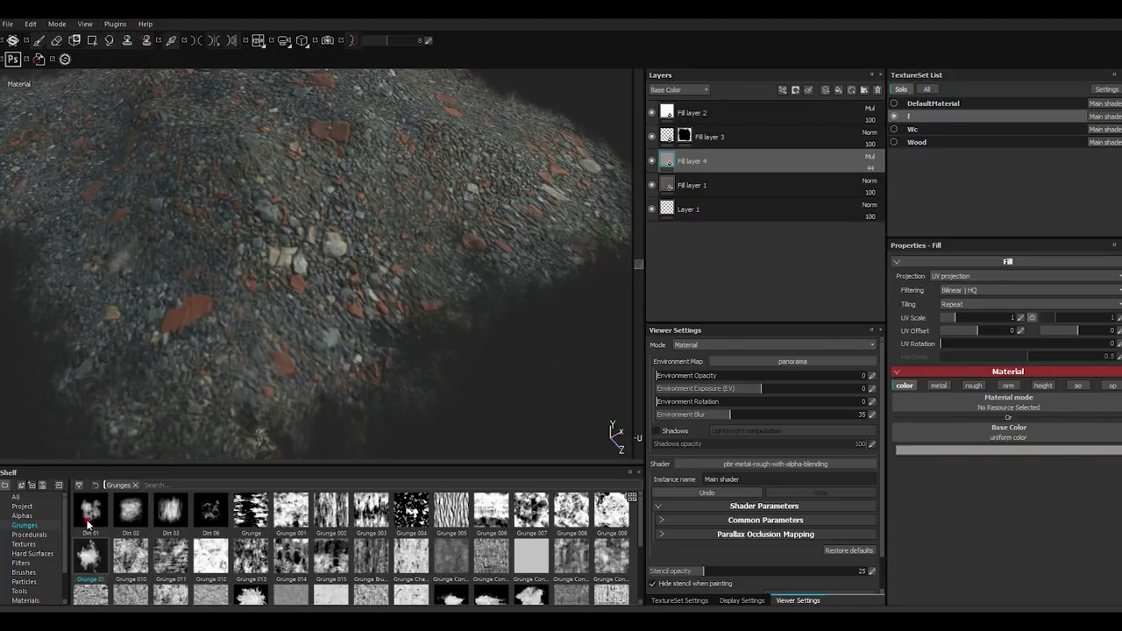
drag(89, 525, 388, 343)
- Select Fill layer 3's mask and soften the brush hardness from 0.84 to 0.16 for edge erosion
click(685, 135)
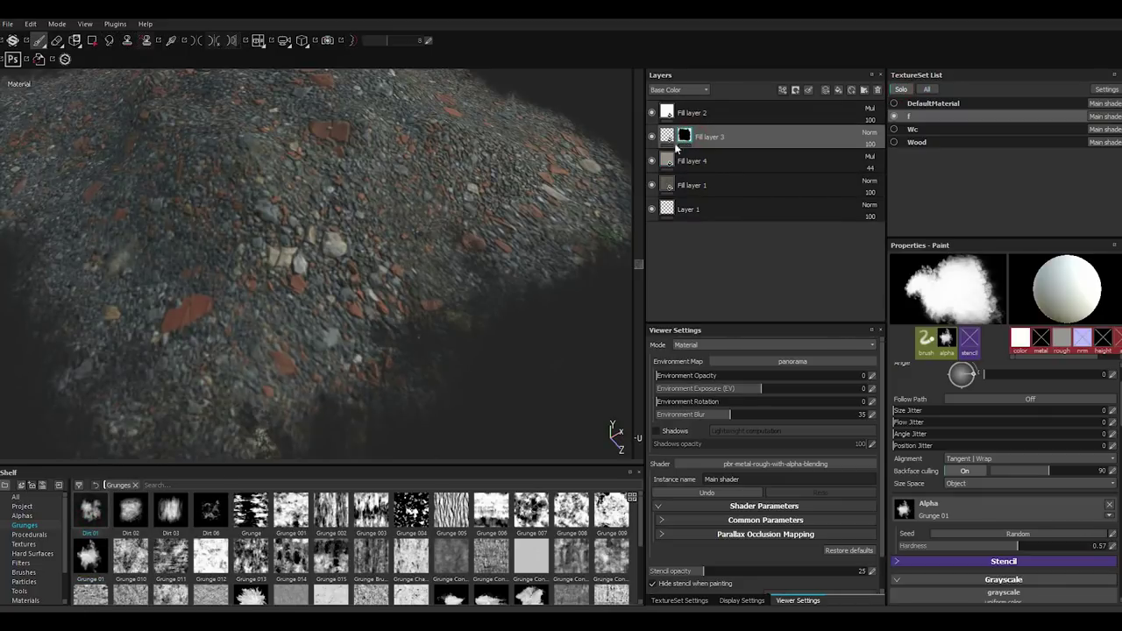
drag(1032, 545, 1073, 545)
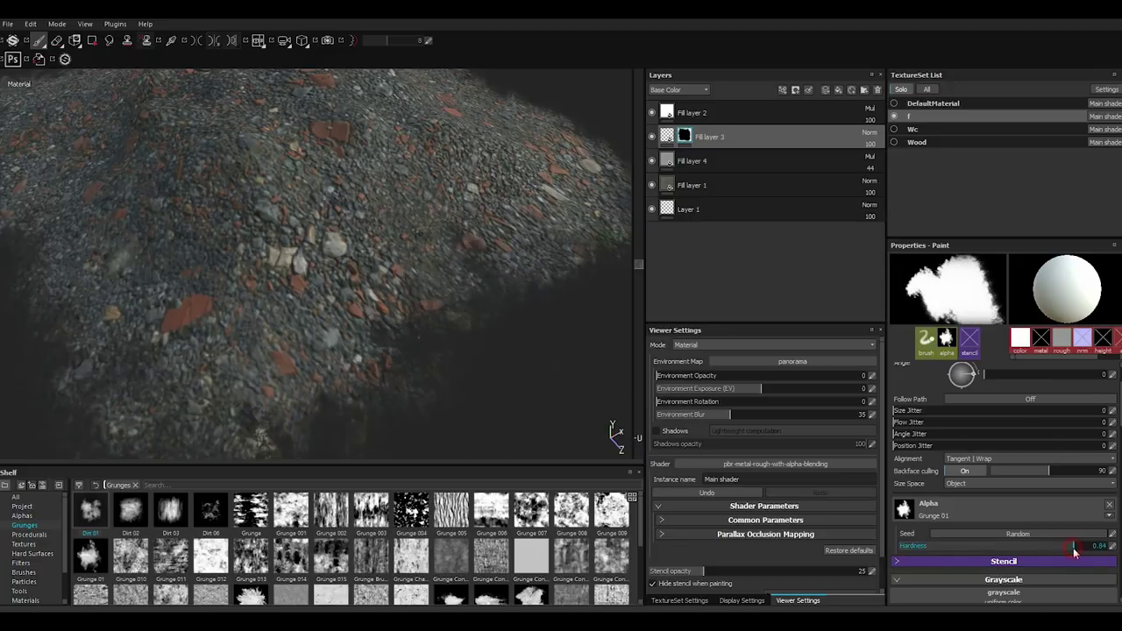
alt+drag(450, 351, 377, 337)
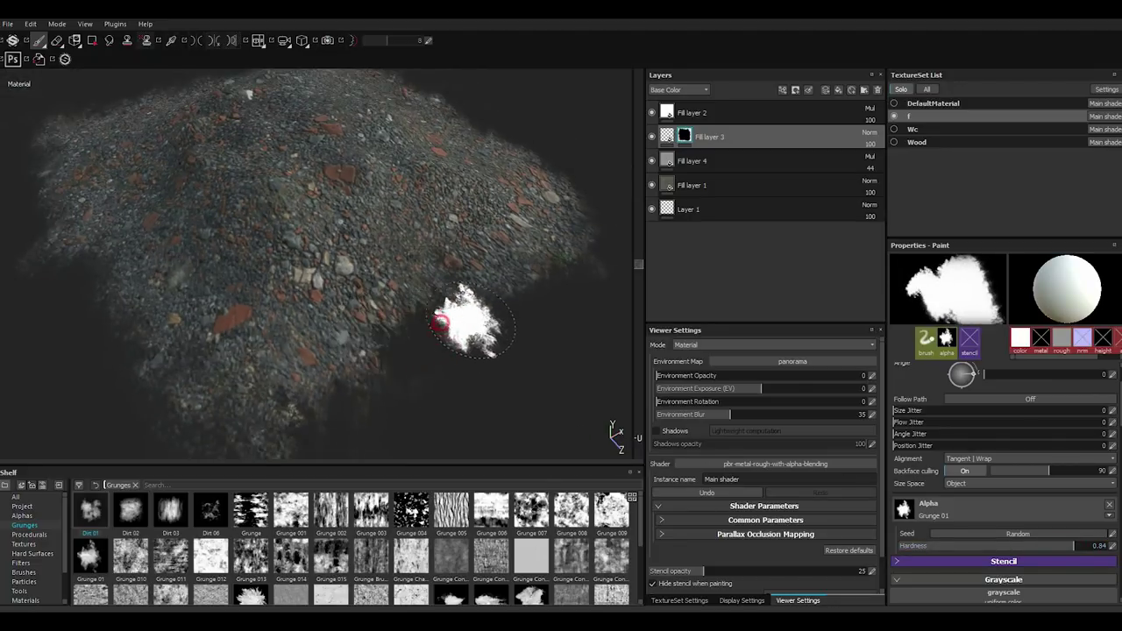
mouse_move(518, 354)
alt+mouse_down()
mouse_move(469, 304)
mouse_move(381, 333)
alt+mouse_up()
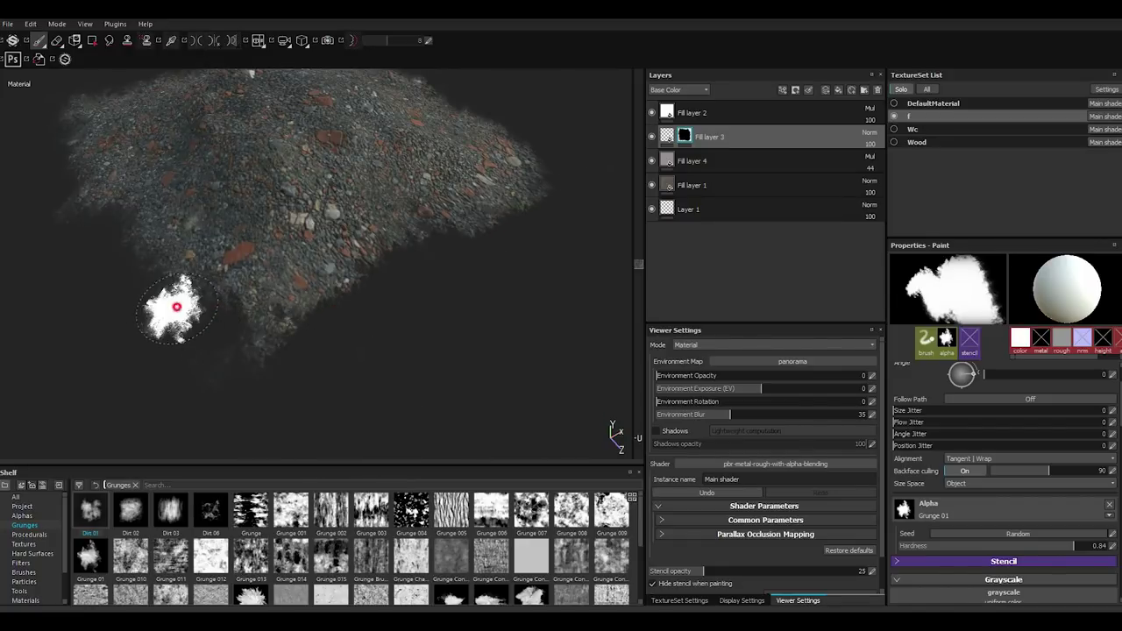
alt+drag(170, 306, 441, 423)
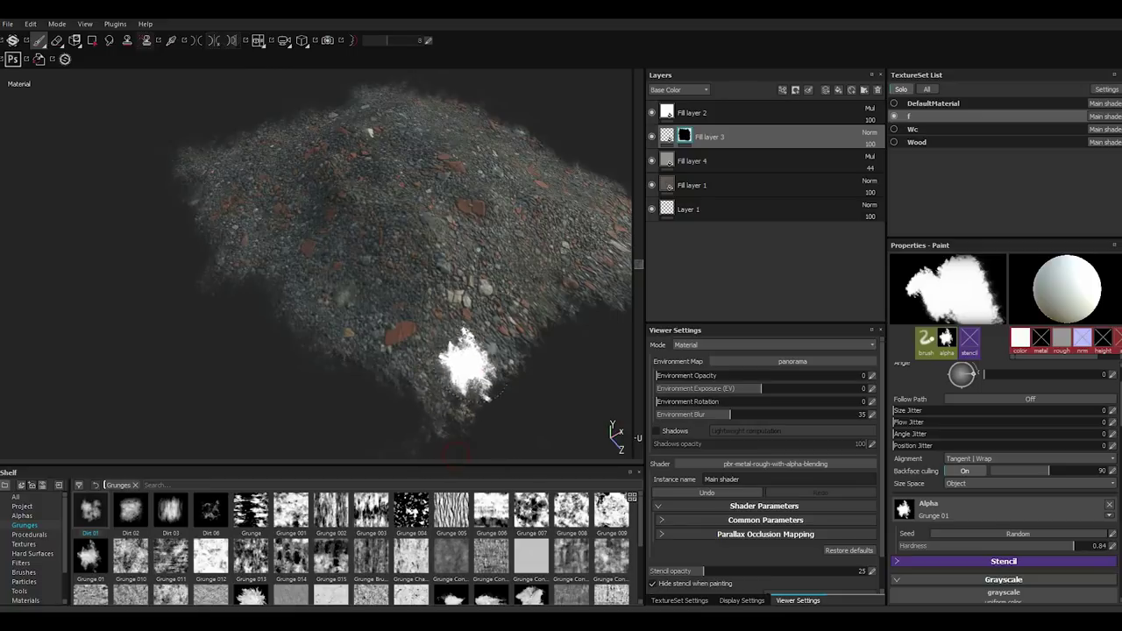
drag(236, 317, 169, 178)
mouse_move(325, 181)
alt+mouse_down()
mouse_move(435, 253)
mouse_move(488, 339)
alt+mouse_up()
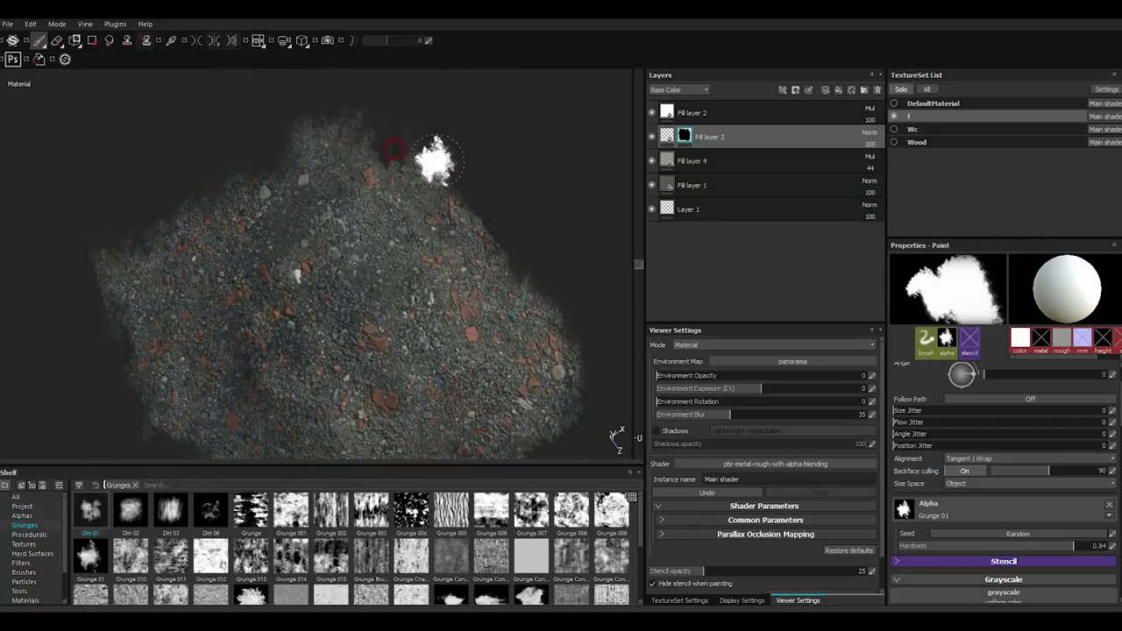
drag(957, 549, 933, 547)
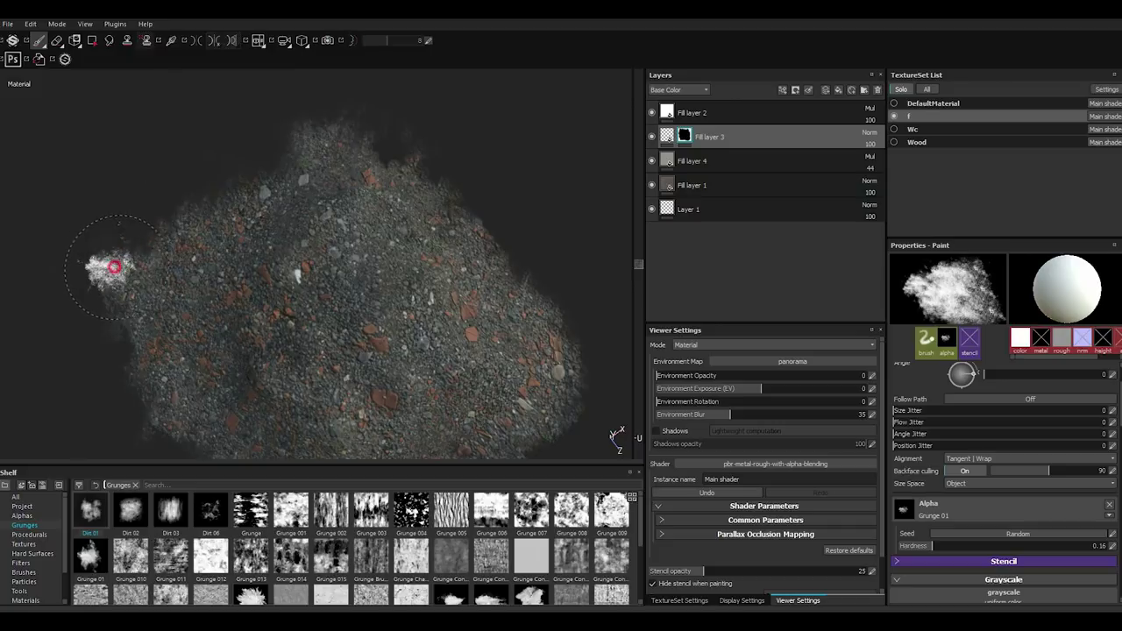
mouse_move(385, 249)
alt+mouse_down()
mouse_move(406, 201)
mouse_move(412, 263)
alt+mouse_up()
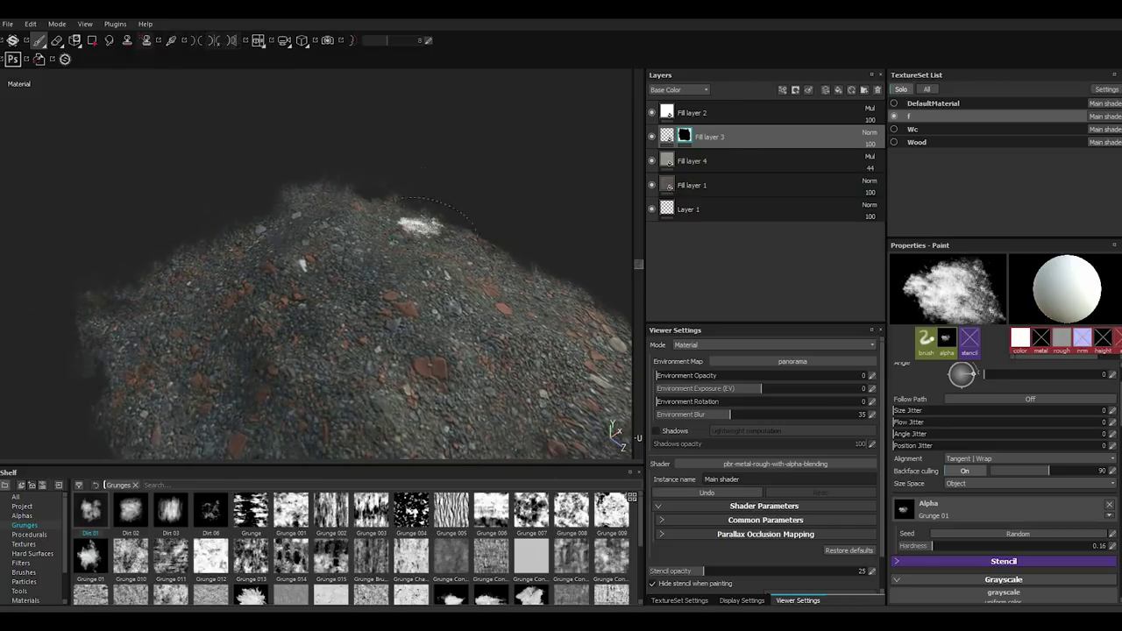
alt+drag(332, 265, 257, 201)
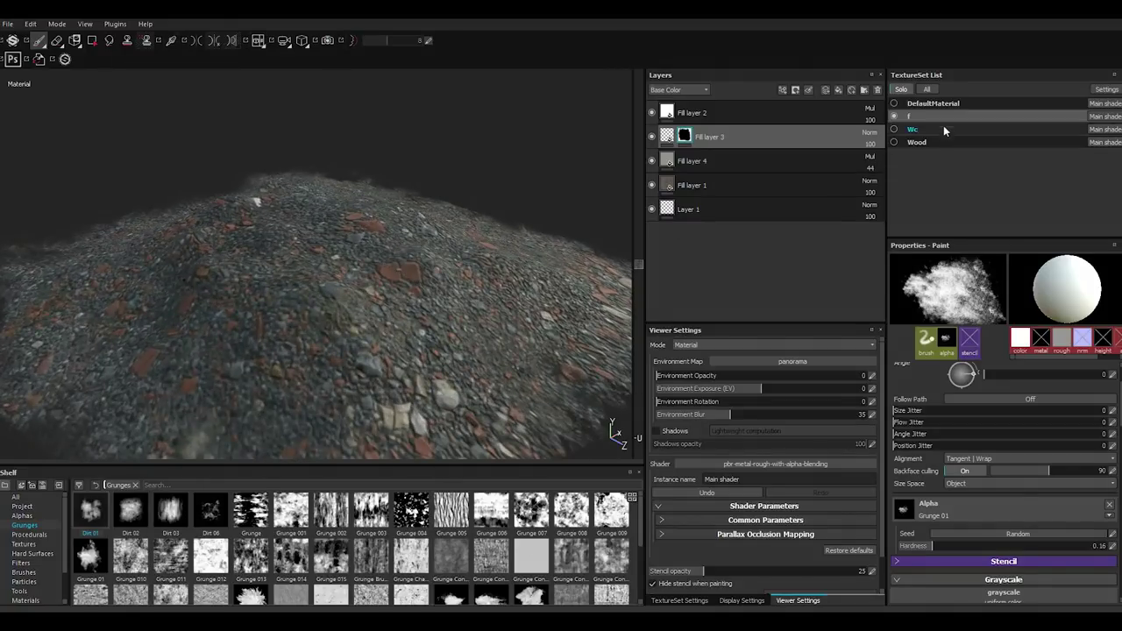
- Isolate the DefaultMaterial rock texture set on its own
click(927, 90)
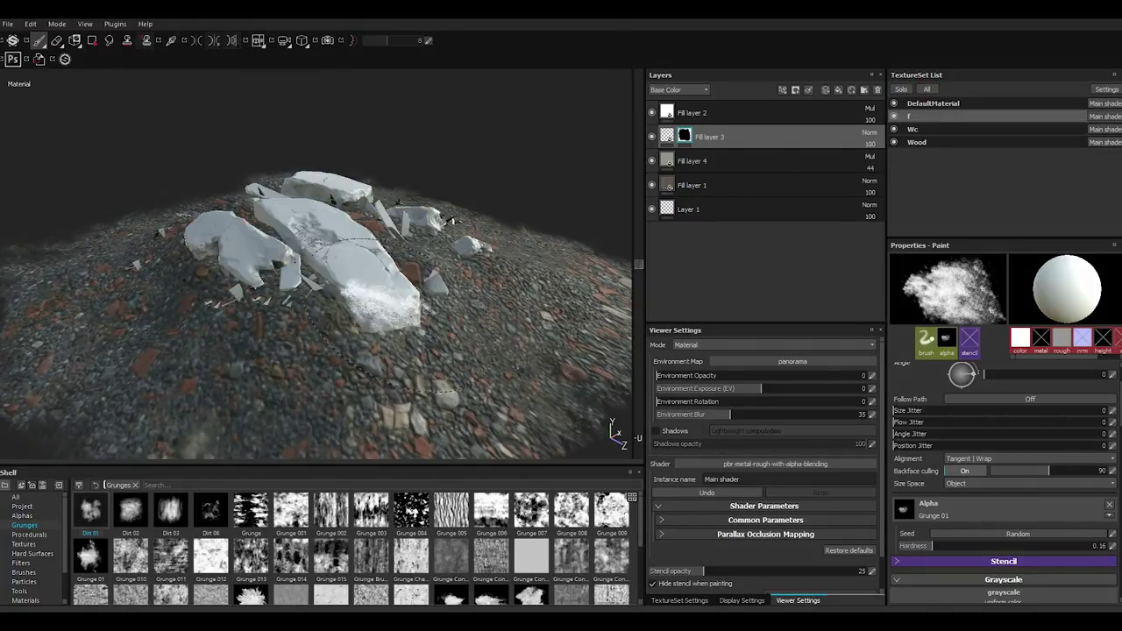
mouse_move(421, 351)
alt+mouse_down()
mouse_move(472, 377)
mouse_move(456, 369)
alt+mouse_up()
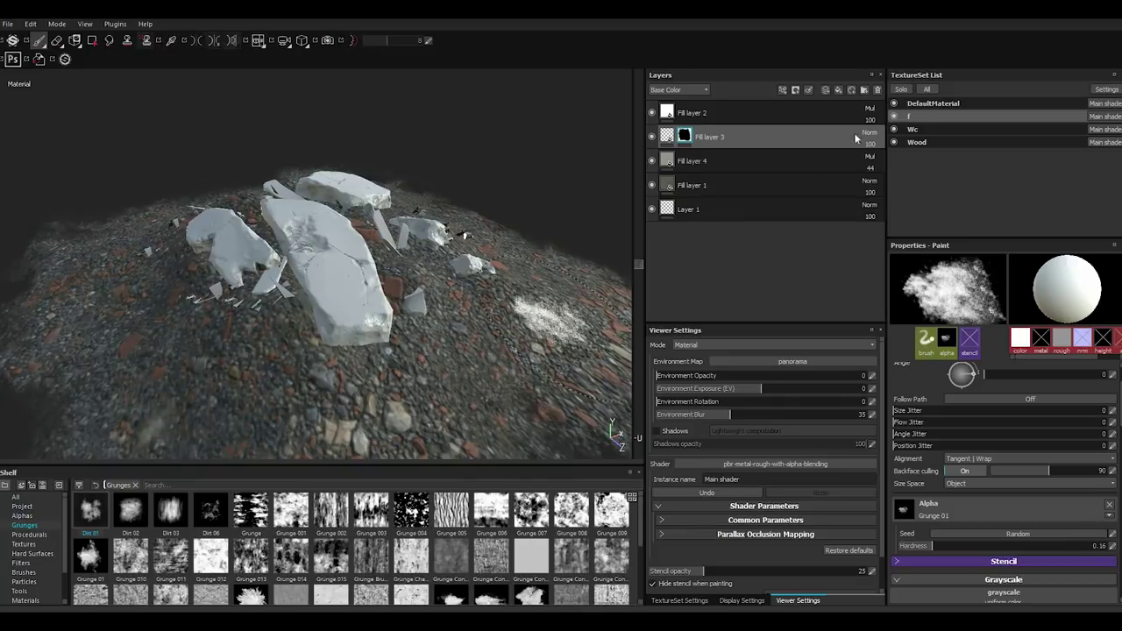
click(929, 103)
click(901, 89)
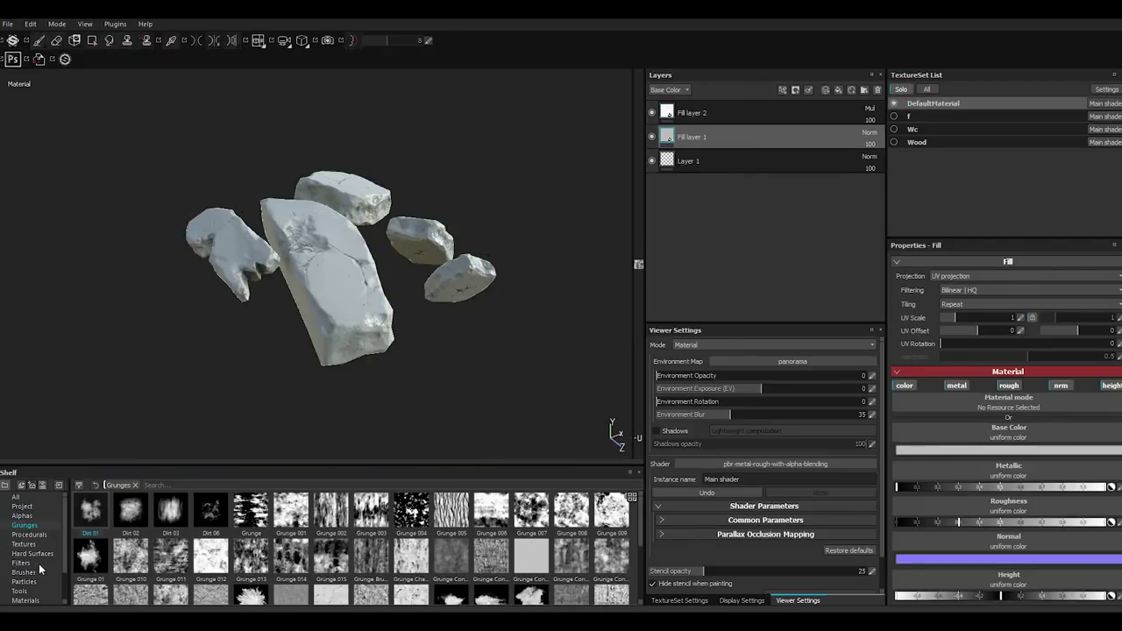
- Apply the Concrete Europe material from the Materials shelf to the rocks' Fill layer 1
click(33, 600)
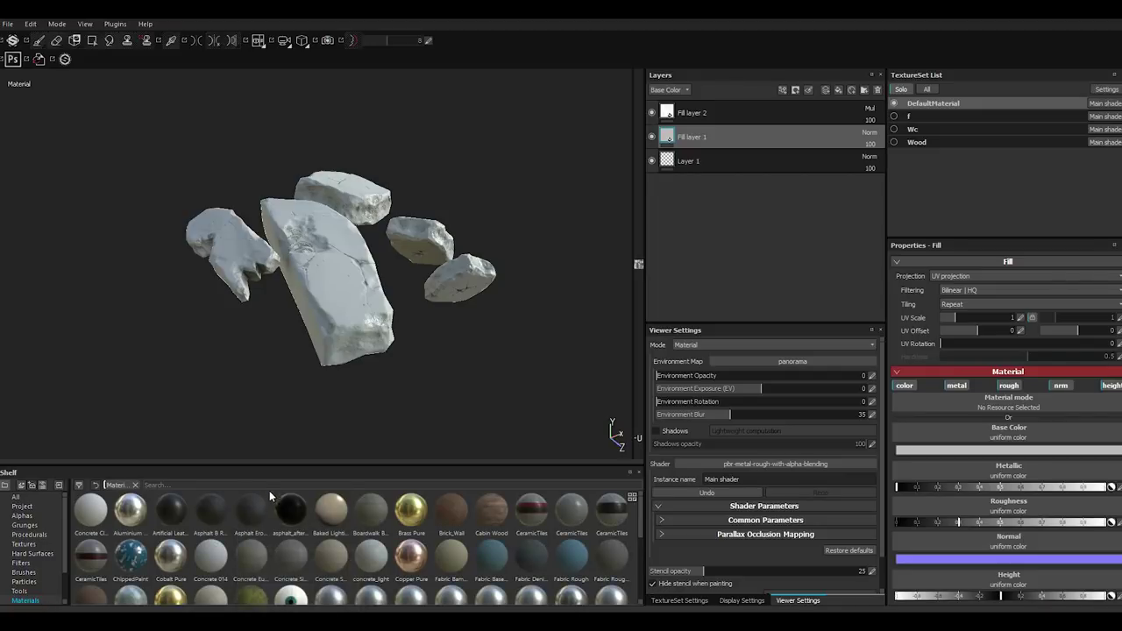
mouse_move(251, 555)
drag(249, 556, 370, 283)
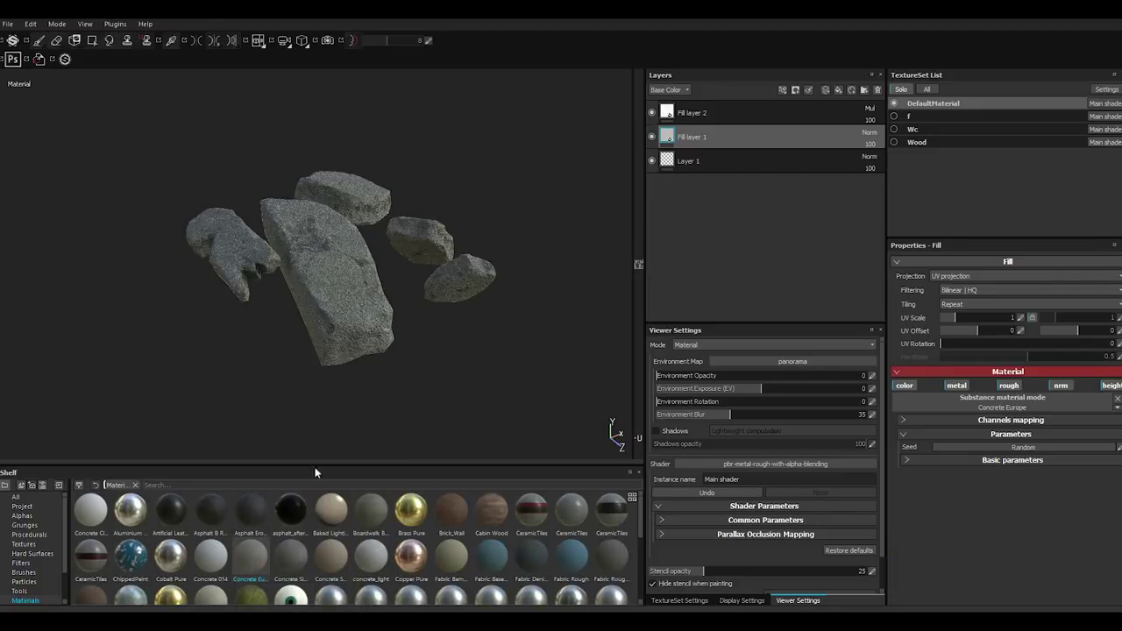
scroll(370, 283, up, 2)
scroll(371, 301, up, 2)
scroll(371, 313, up, 2)
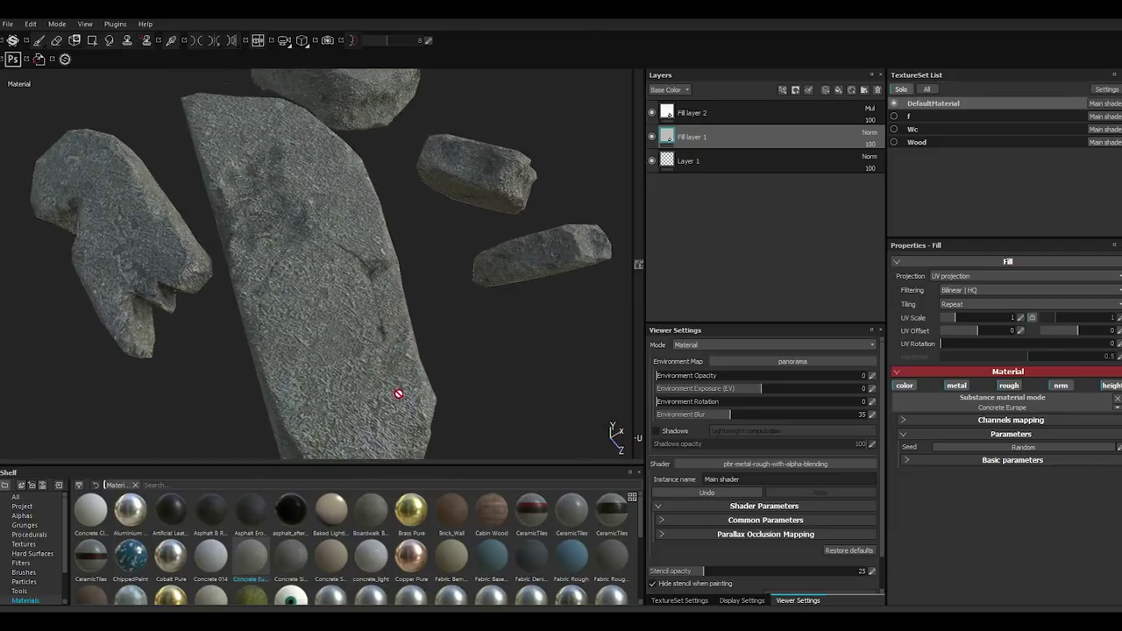
scroll(395, 391, up, 2)
mouse_move(342, 290)
alt+mouse_down()
mouse_move(325, 296)
mouse_move(491, 325)
alt+mouse_up()
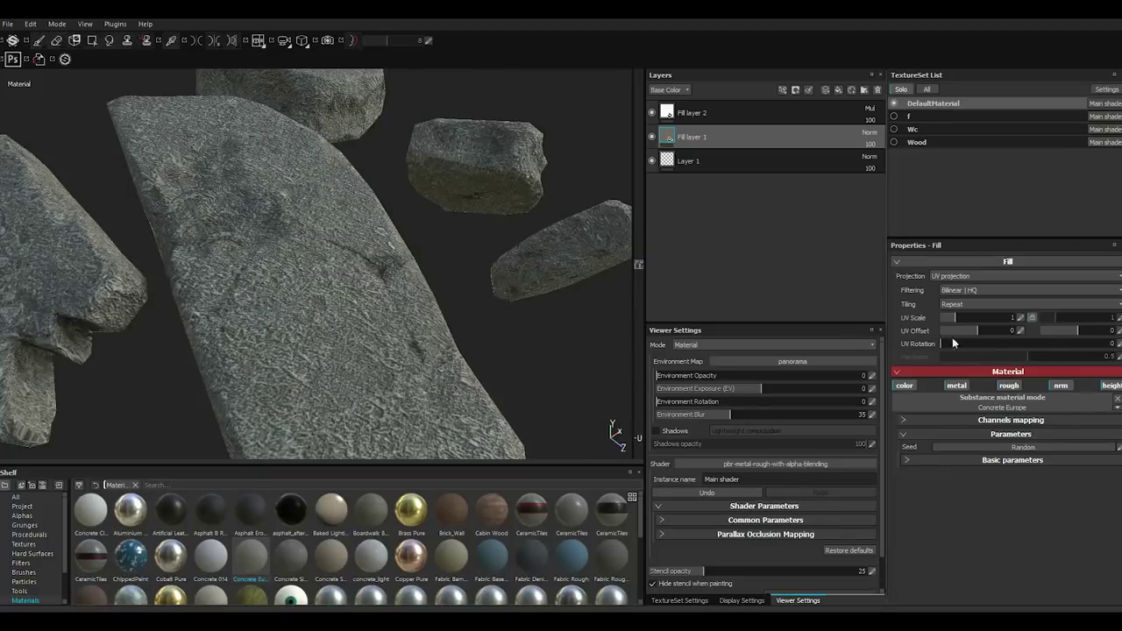
- Tile Concrete Europe at UV scale 5.84 and expand its basic parameters
drag(955, 318, 968, 318)
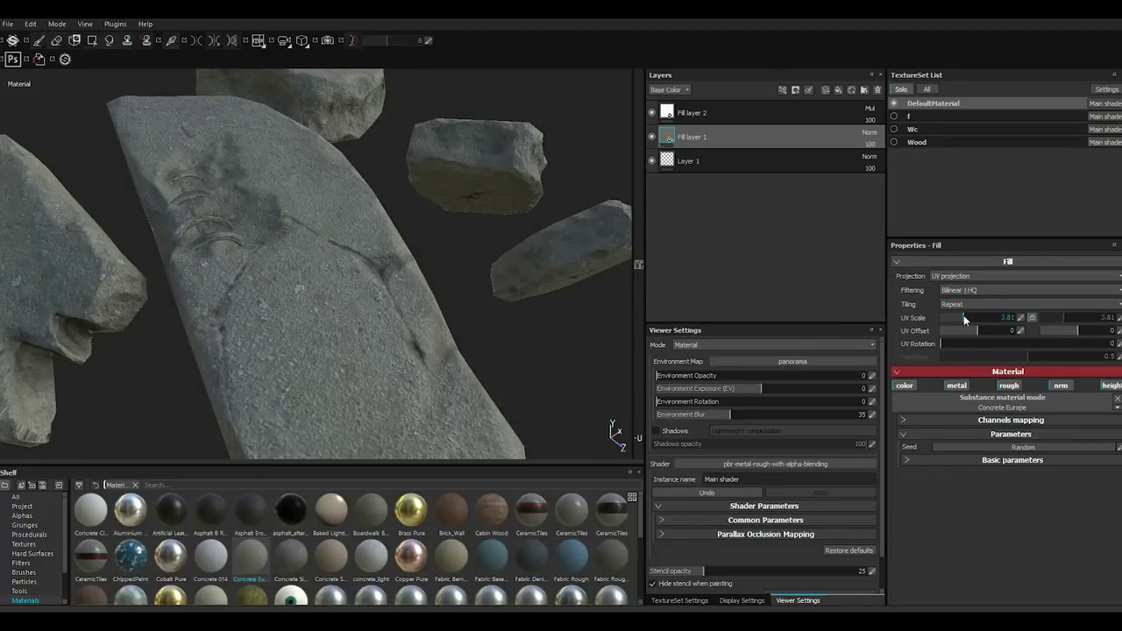
mouse_move(562, 310)
alt+mouse_down()
mouse_move(516, 321)
mouse_move(417, 230)
mouse_move(348, 316)
mouse_move(441, 303)
mouse_move(396, 387)
mouse_move(408, 359)
mouse_move(403, 405)
alt+mouse_up()
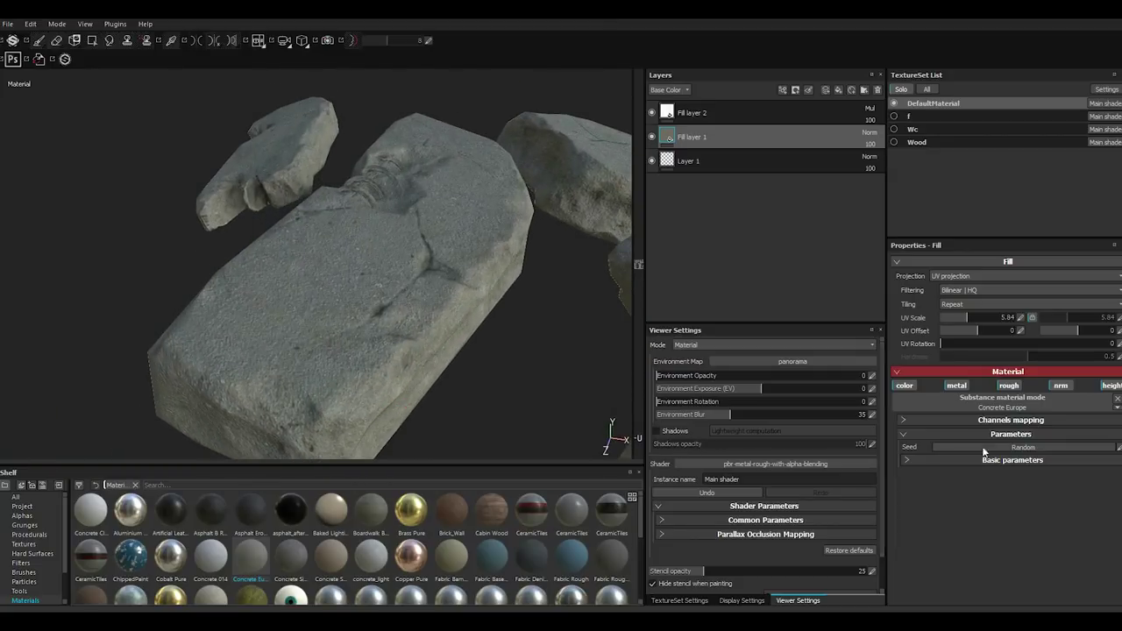
click(957, 386)
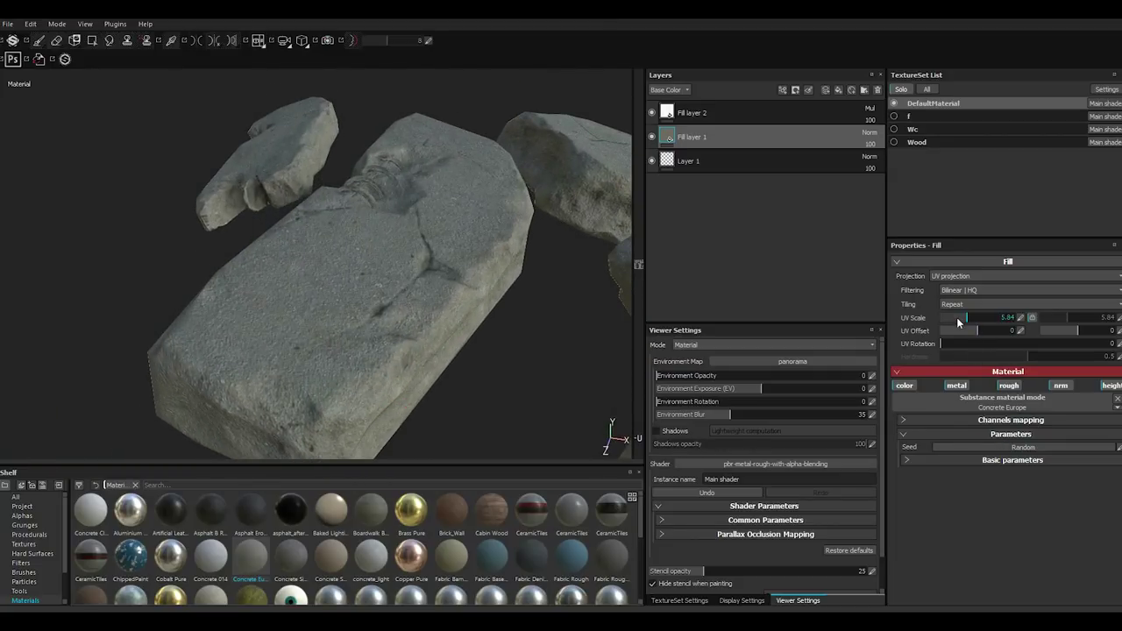
click(911, 462)
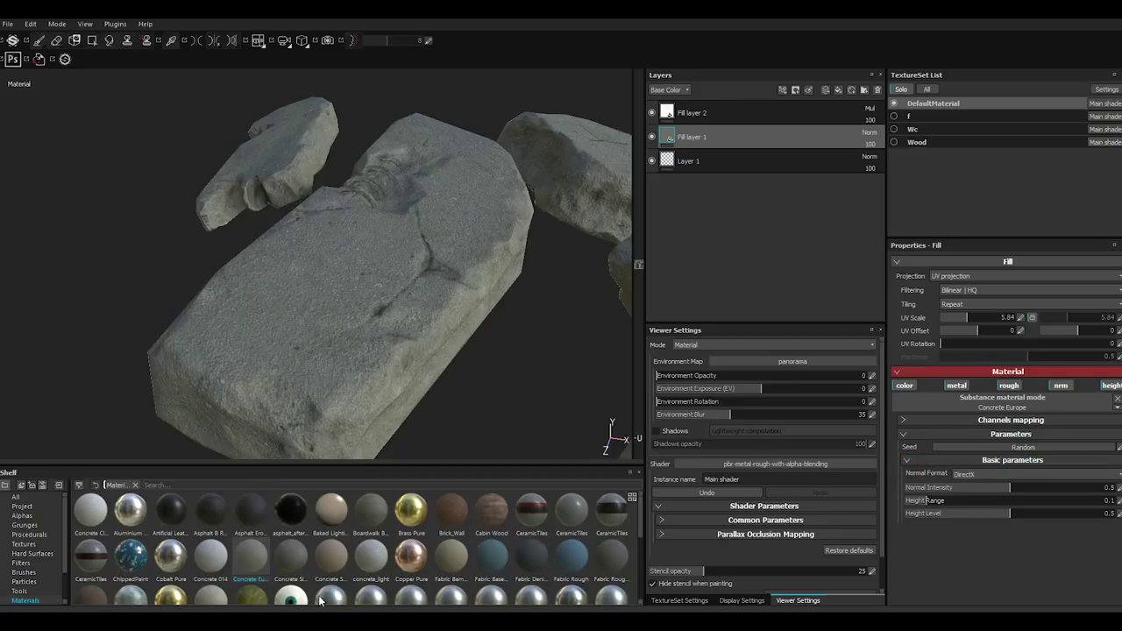
- Switch the rocks to Concrete Simple and lighten its concrete colour
click(303, 572)
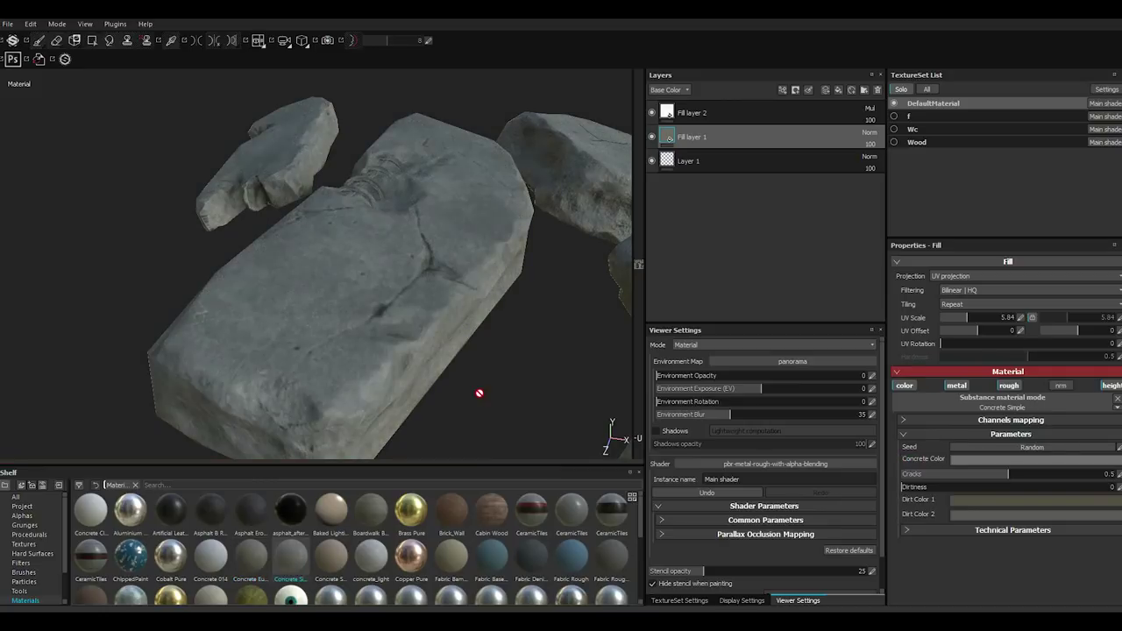
click(969, 459)
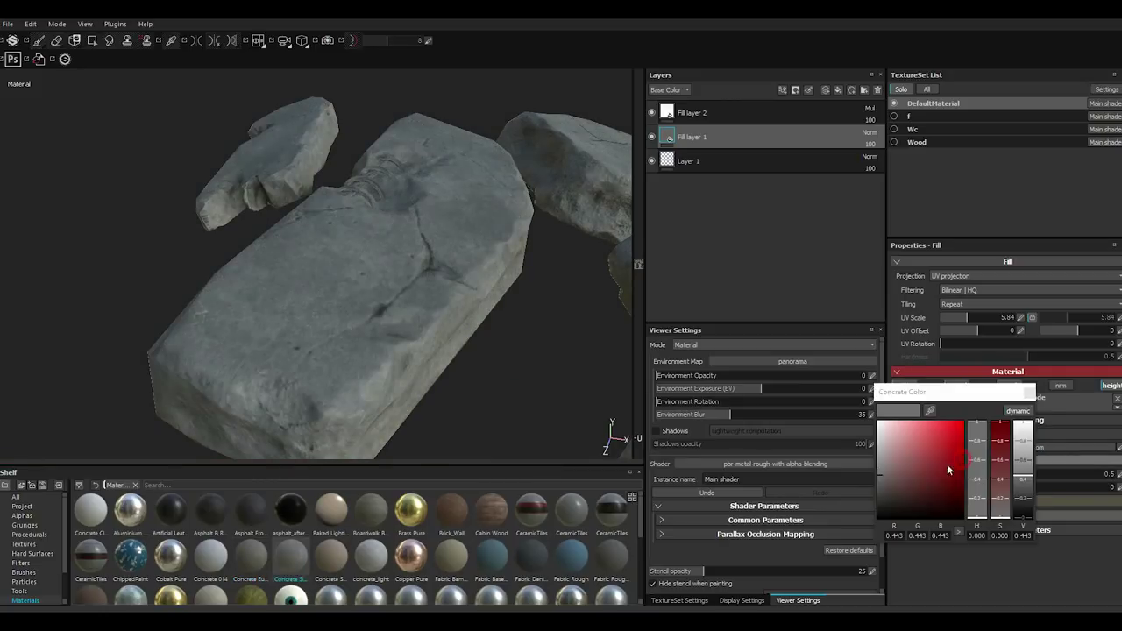
click(880, 461)
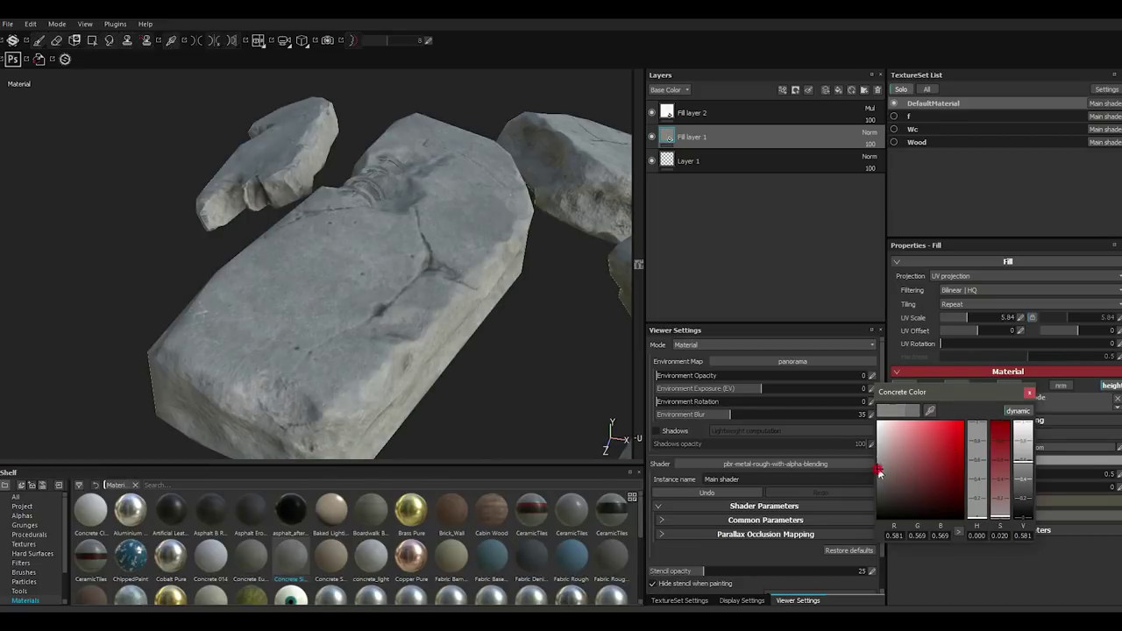
click(1030, 392)
scroll(405, 355, down, 2)
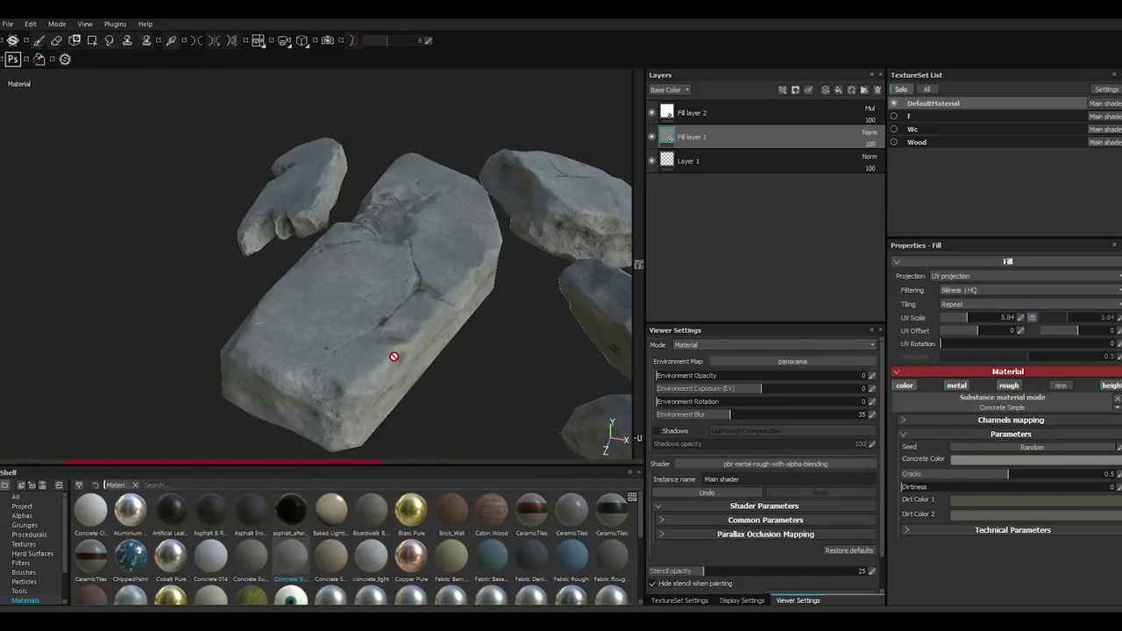
mouse_move(363, 324)
alt+mouse_down()
mouse_move(451, 336)
mouse_move(581, 330)
mouse_move(490, 314)
alt+mouse_up()
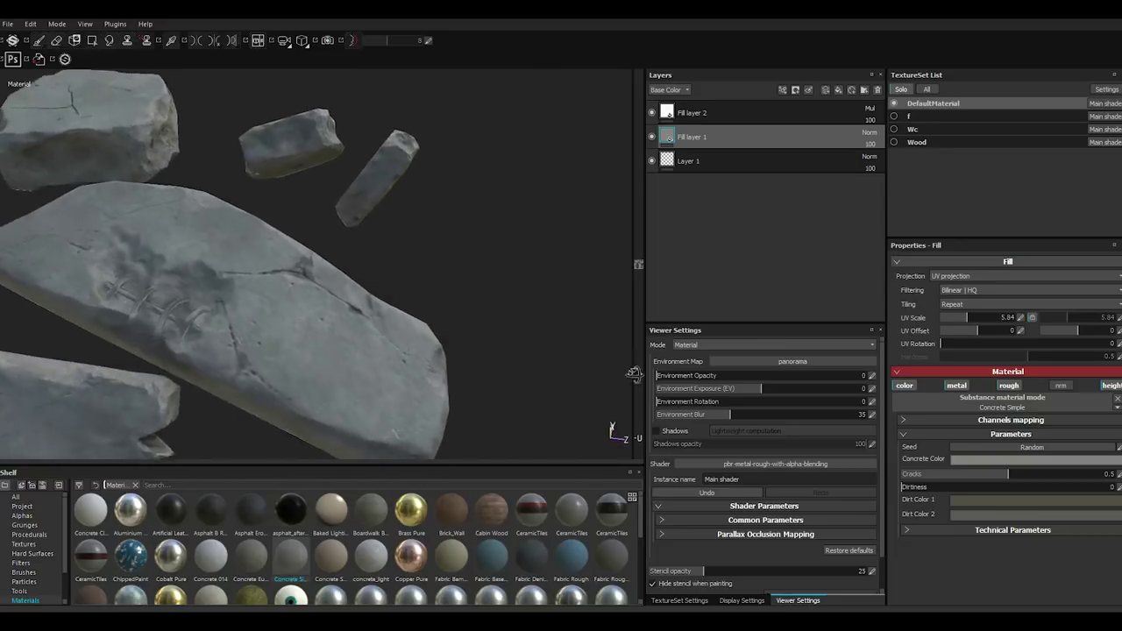
- Set the rock material's UV scale to 2
double_click(1008, 317)
text(2)
key(Return)
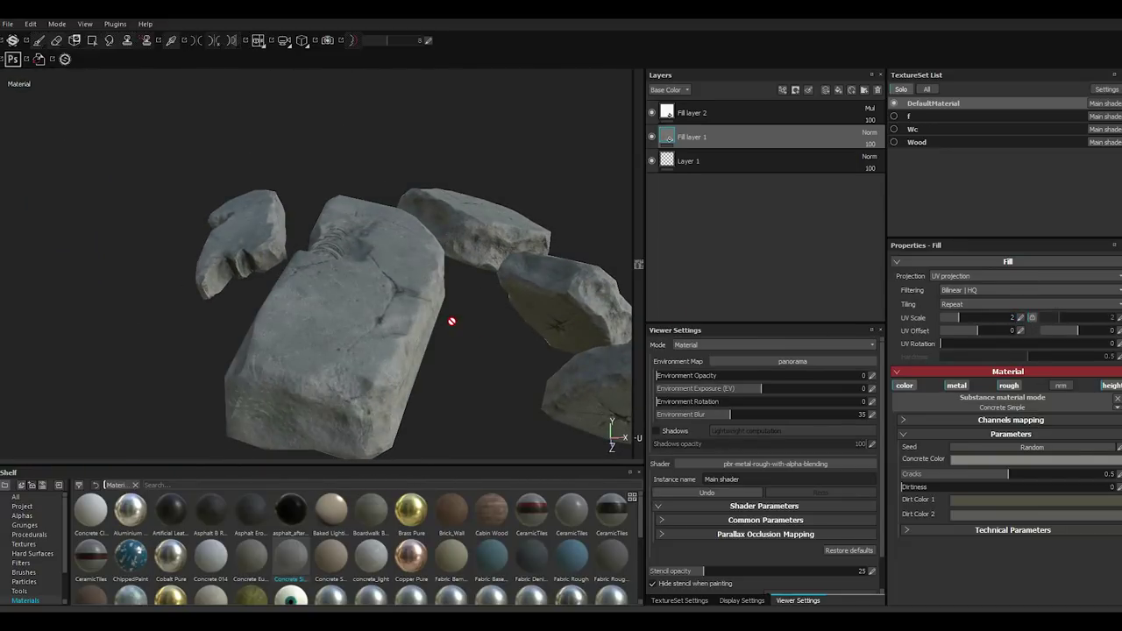
mouse_move(454, 321)
alt+mouse_down()
mouse_move(310, 254)
mouse_move(344, 321)
mouse_move(413, 371)
mouse_move(501, 351)
mouse_move(409, 371)
mouse_move(430, 377)
alt+mouse_up()
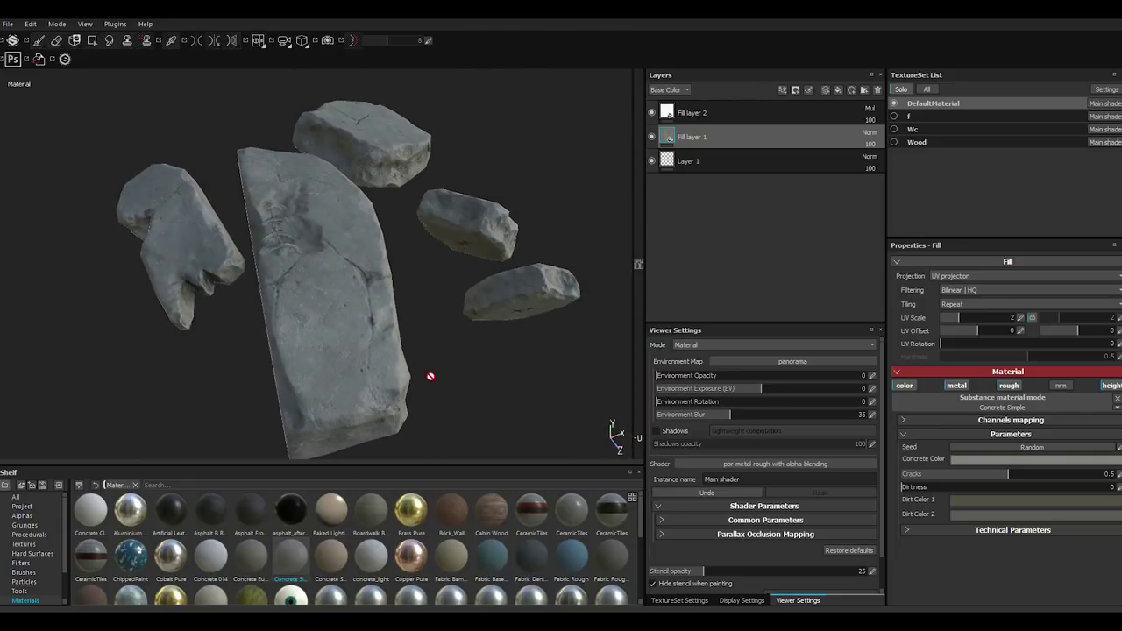
- Show all texture sets so the gravel mound appears around the rocks again
click(956, 459)
click(296, 375)
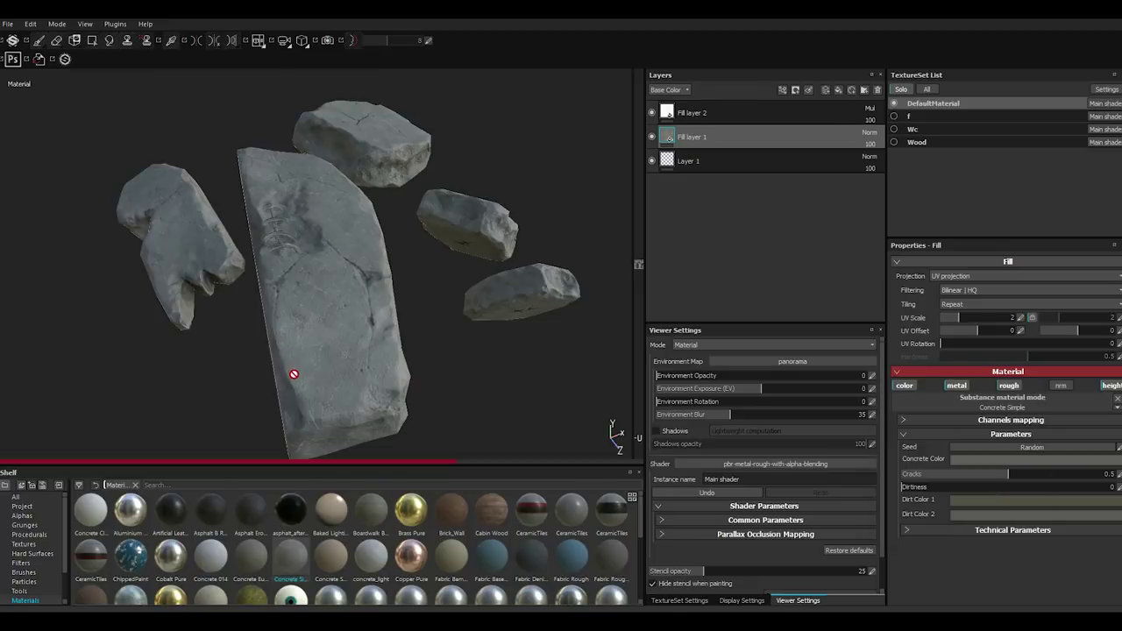
alt+drag(295, 375, 368, 334)
click(928, 90)
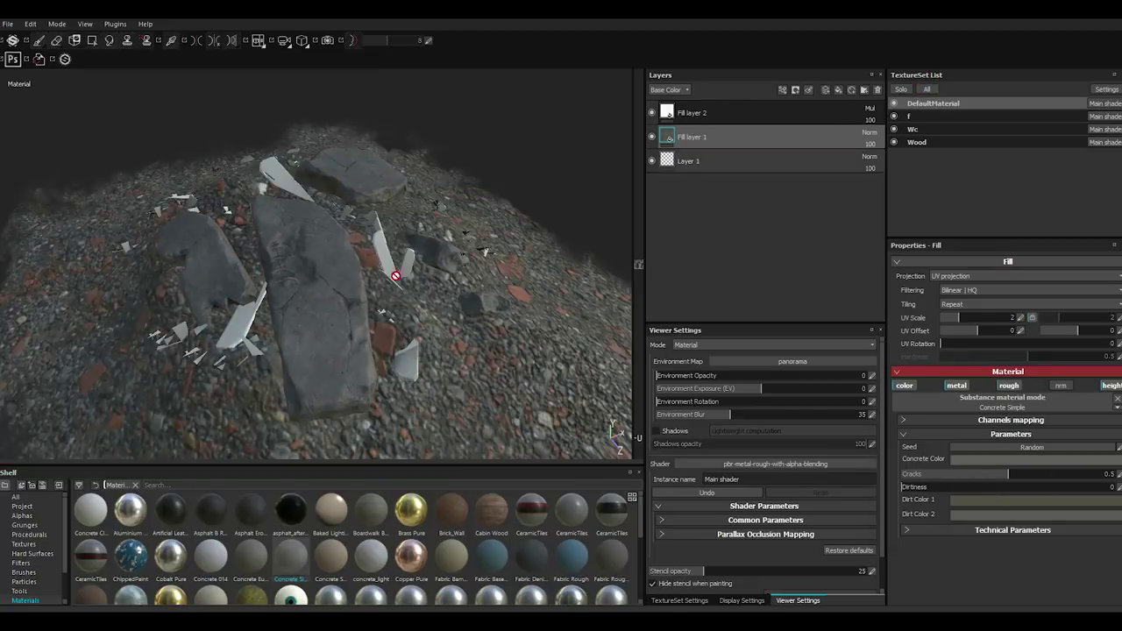
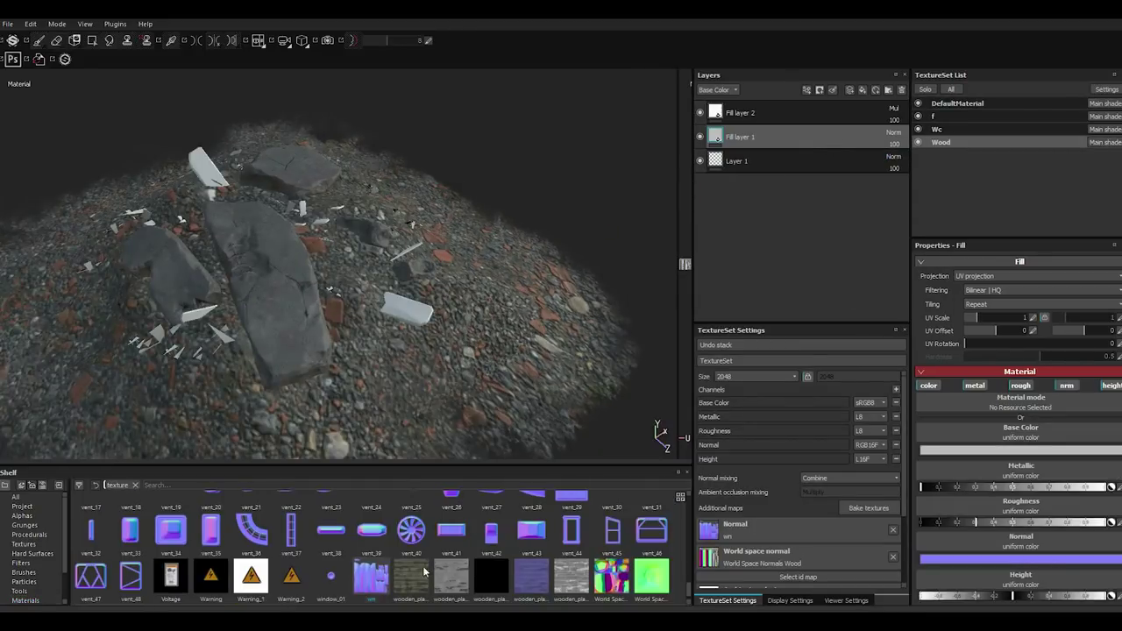
- Apply the Wood board material from the Materials shelf to Fill layer 1
drag(338, 466, 338, 424)
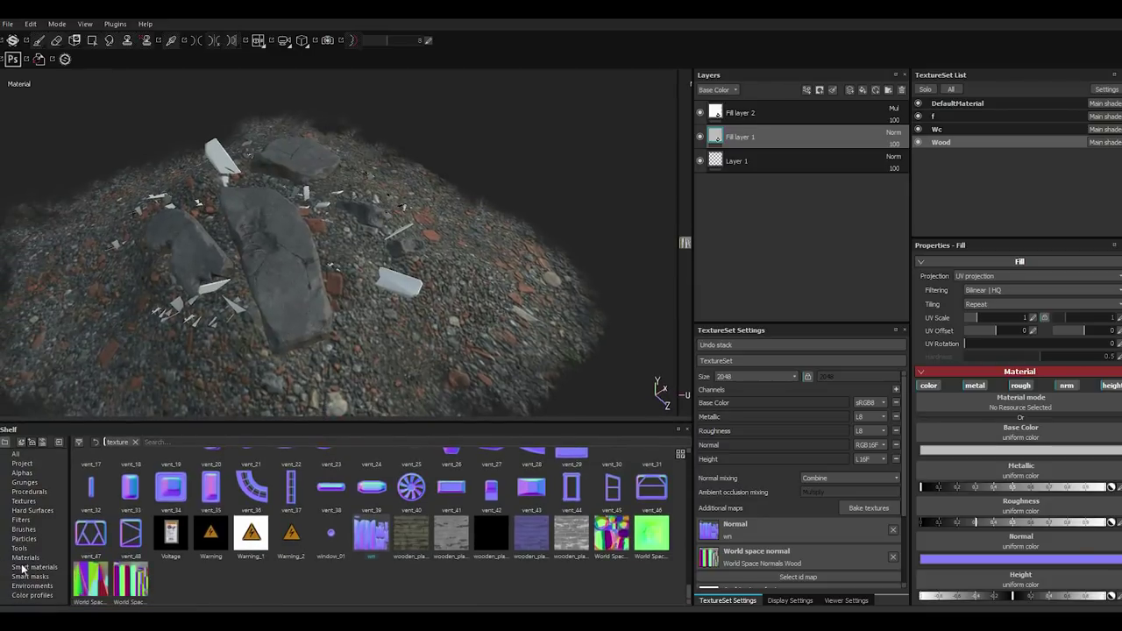
click(27, 558)
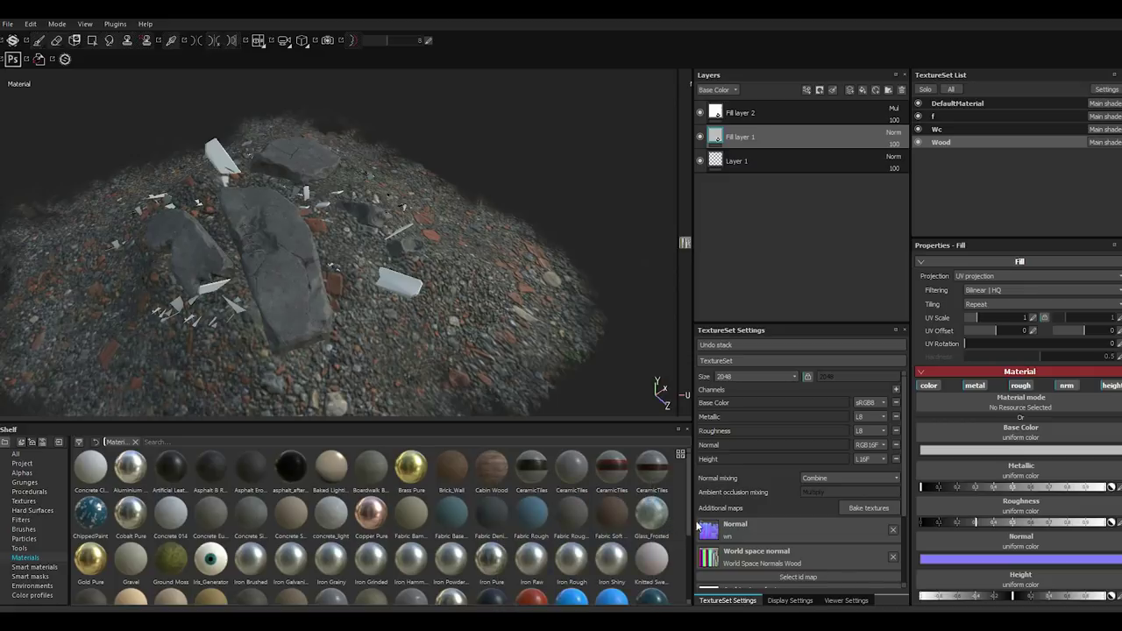
drag(697, 526, 698, 579)
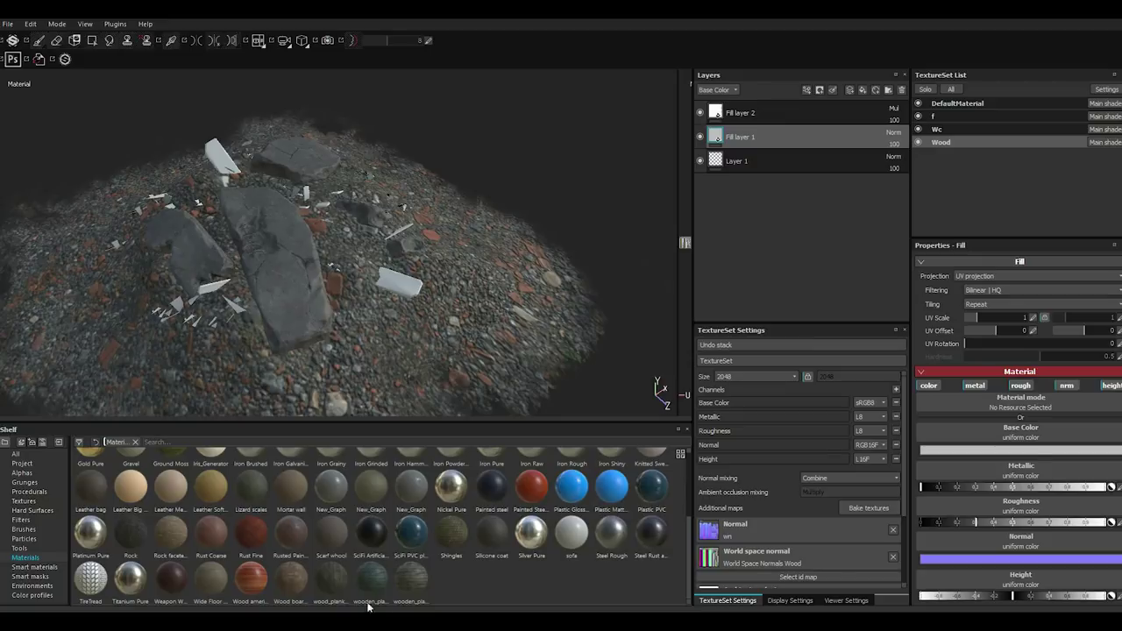
drag(288, 579, 390, 414)
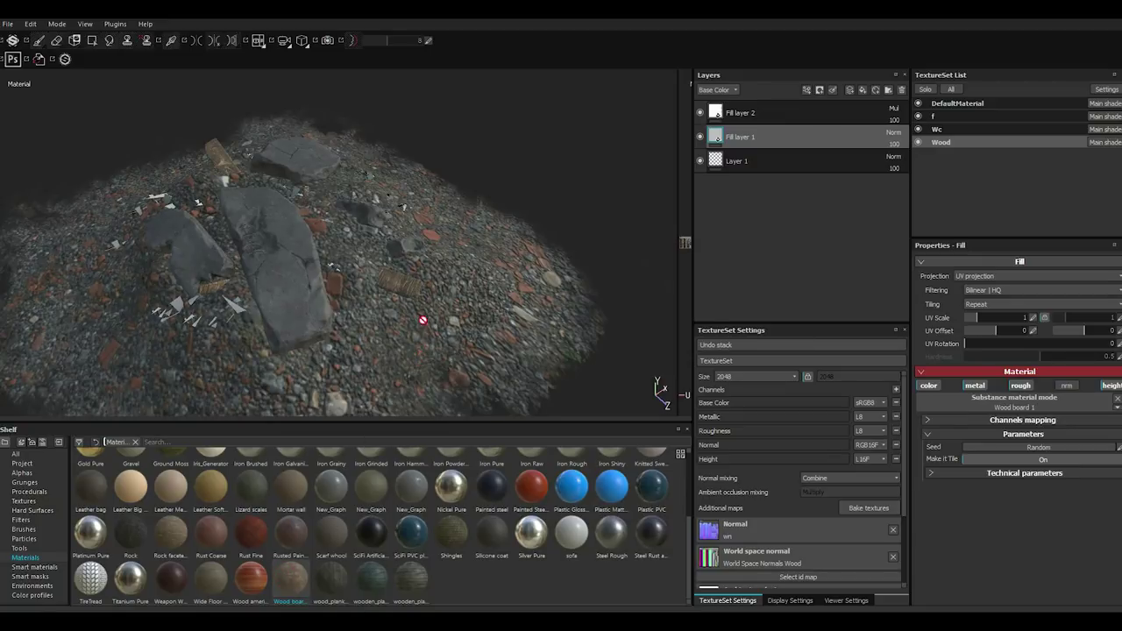
scroll(422, 295, up, 3)
scroll(423, 295, up, 3)
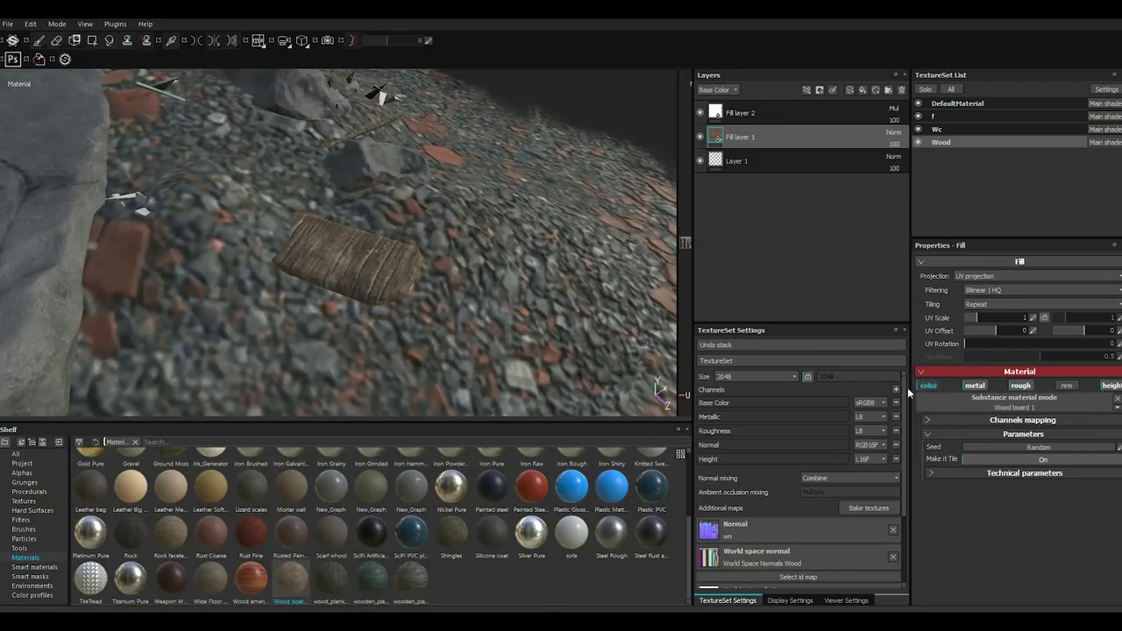
- Rotate the wood grain's UV Rotation to 90 and expand Technical parameters
drag(910, 388, 885, 388)
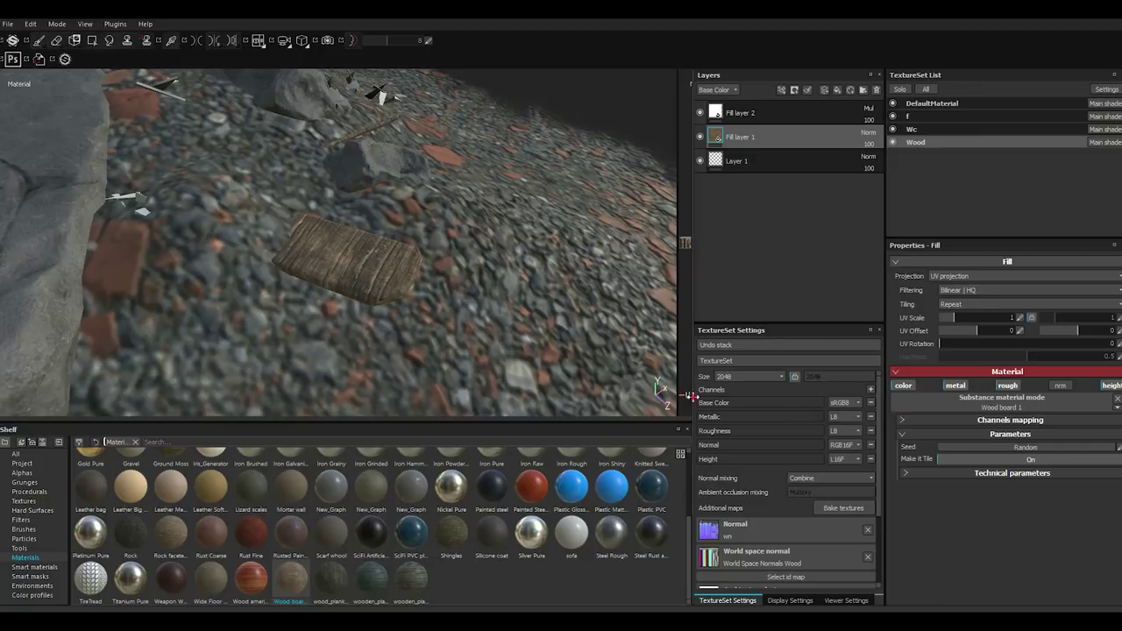
drag(682, 389, 653, 389)
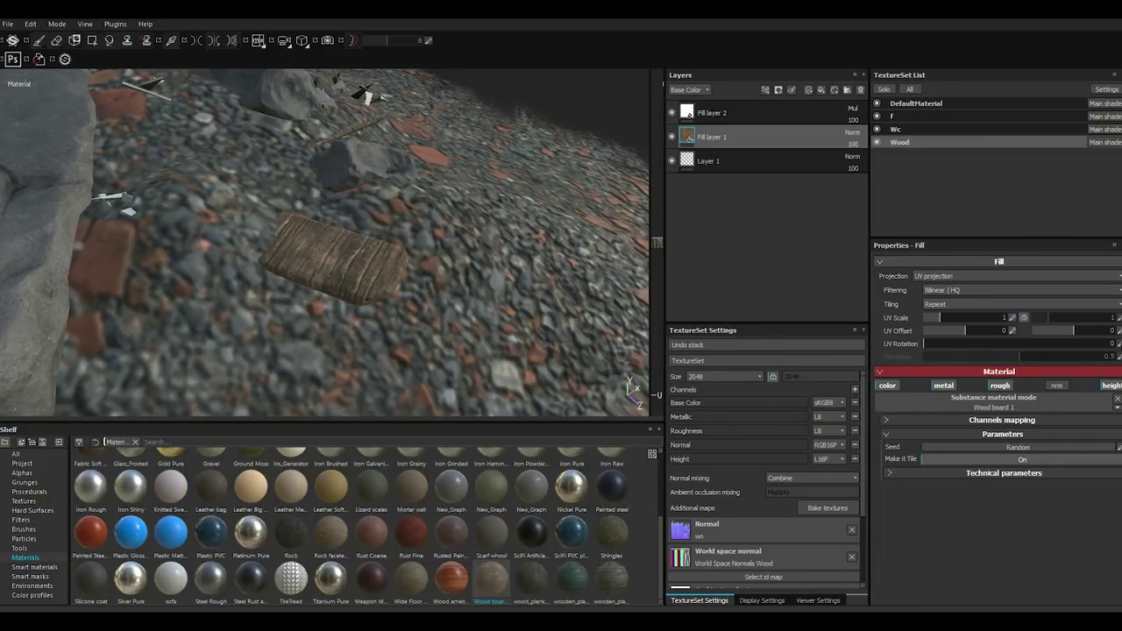
drag(925, 344, 971, 344)
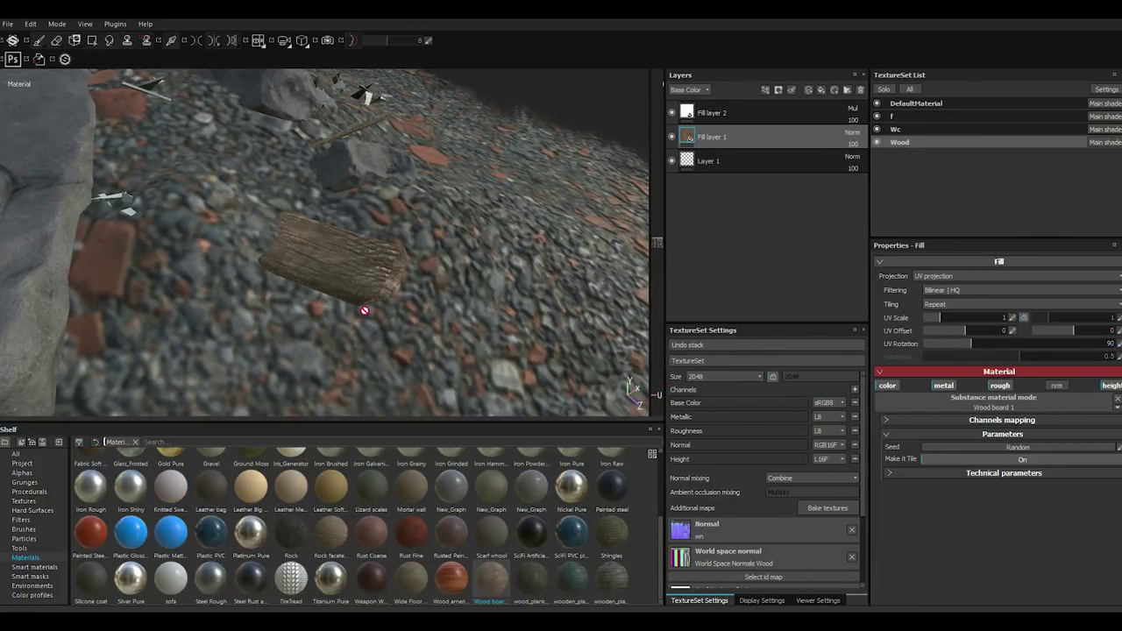
scroll(364, 311, down, 5)
alt+drag(365, 311, 417, 309)
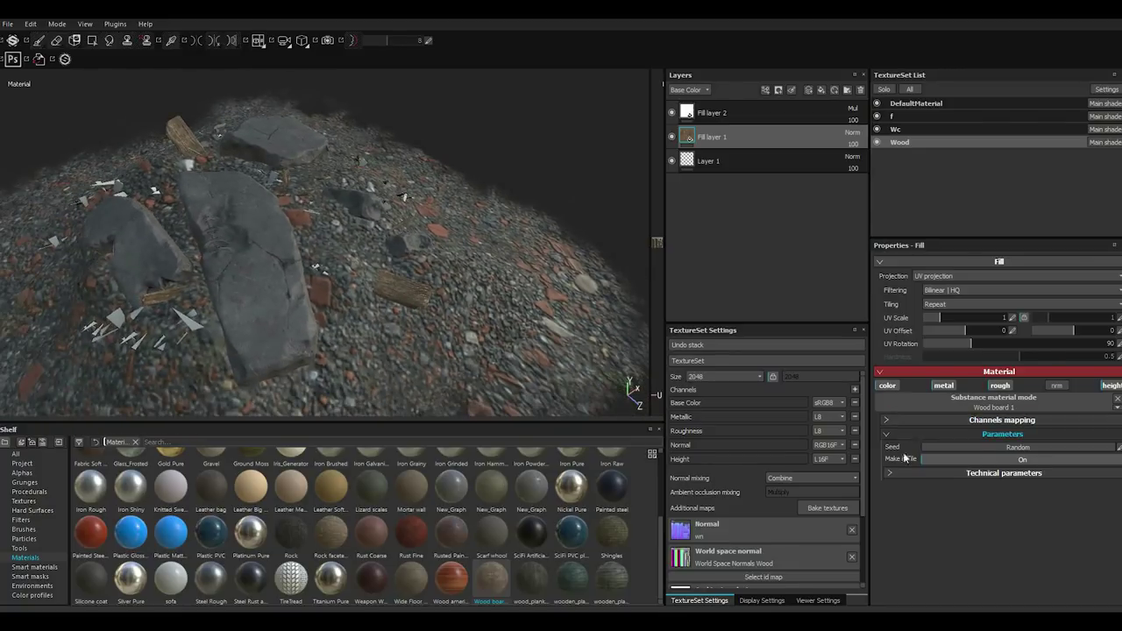
click(889, 473)
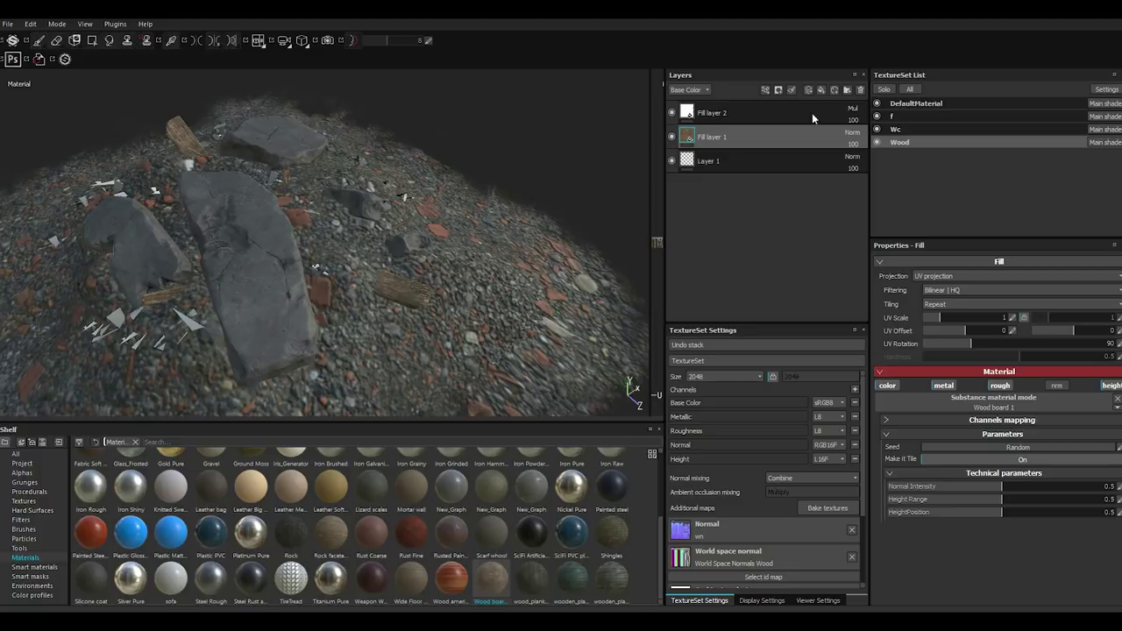
- Add a base-colour-only fill layer with metal, rough, normal and height off, coloured dark grey
click(944, 386)
click(1000, 385)
click(1059, 386)
click(1112, 386)
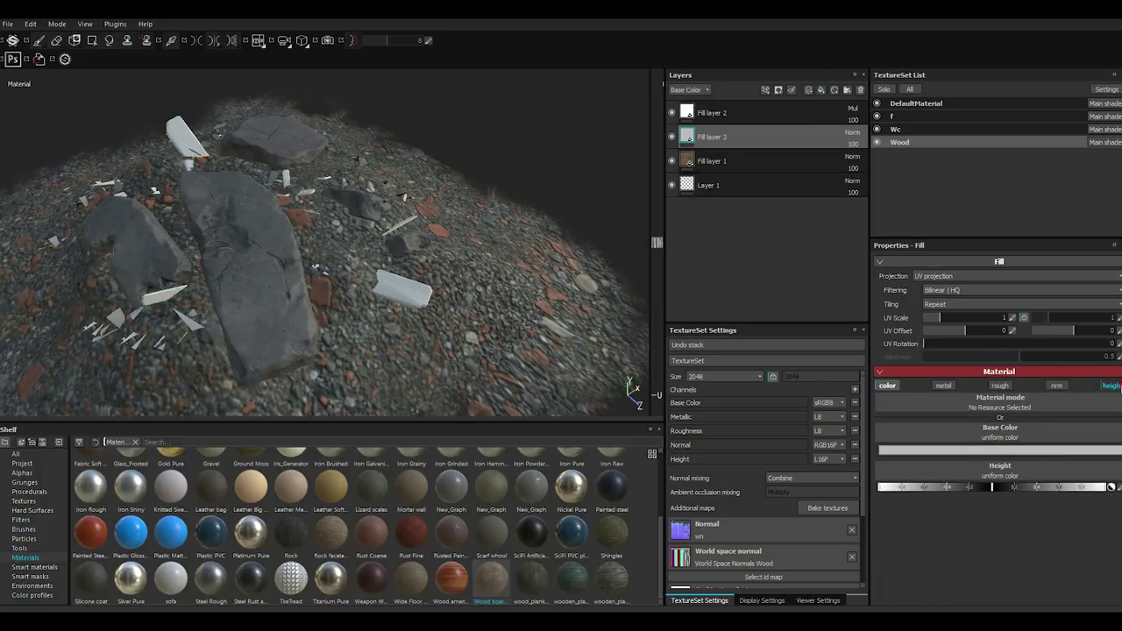
click(916, 449)
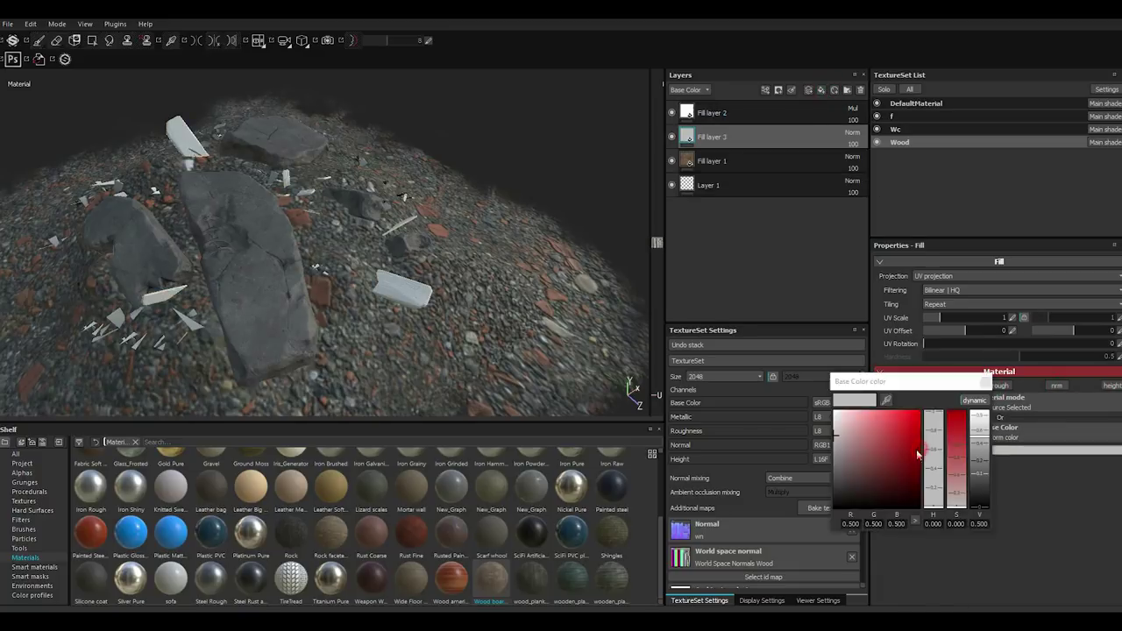
click(836, 472)
- Set Fill layer 3 to Multiply blending and lighten its grey to about 0.530
scroll(545, 256, up, 3)
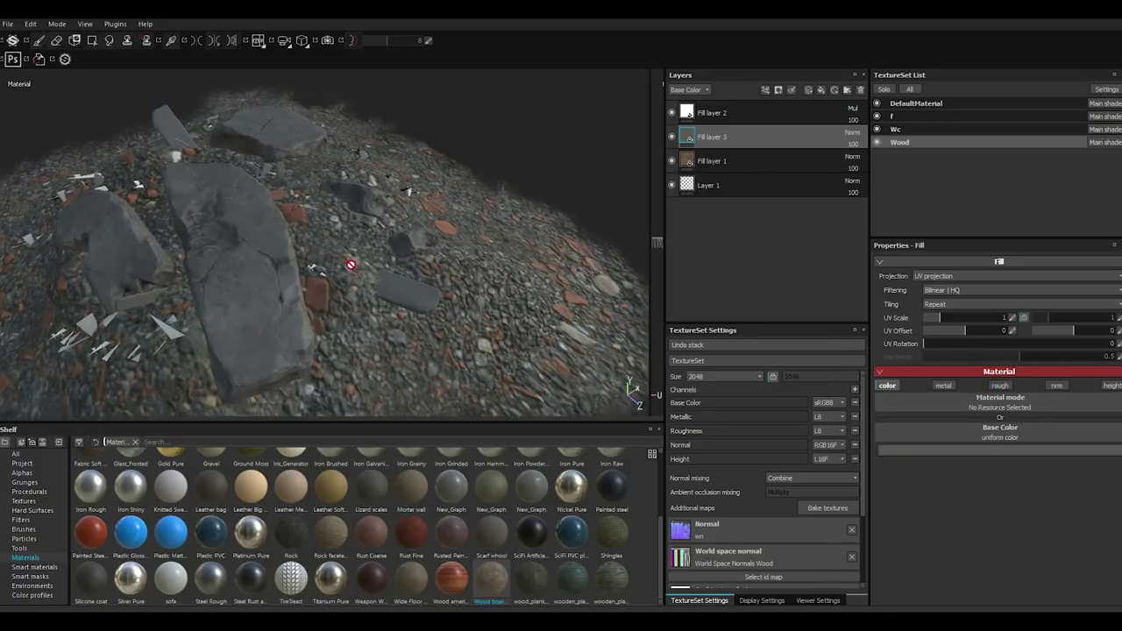
click(853, 132)
click(855, 191)
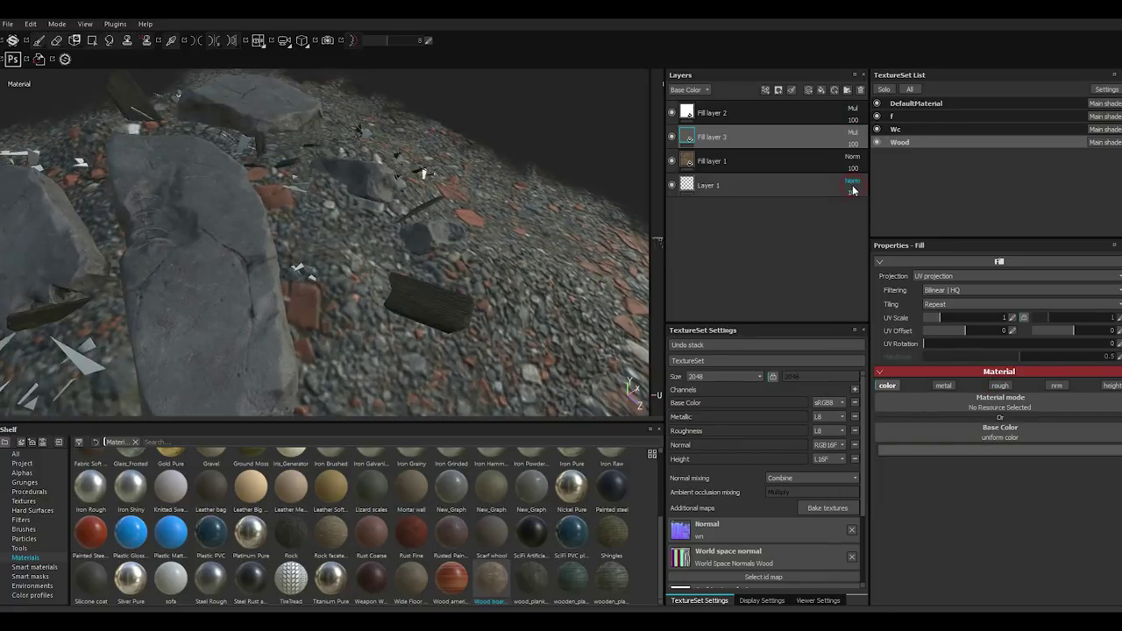
click(883, 449)
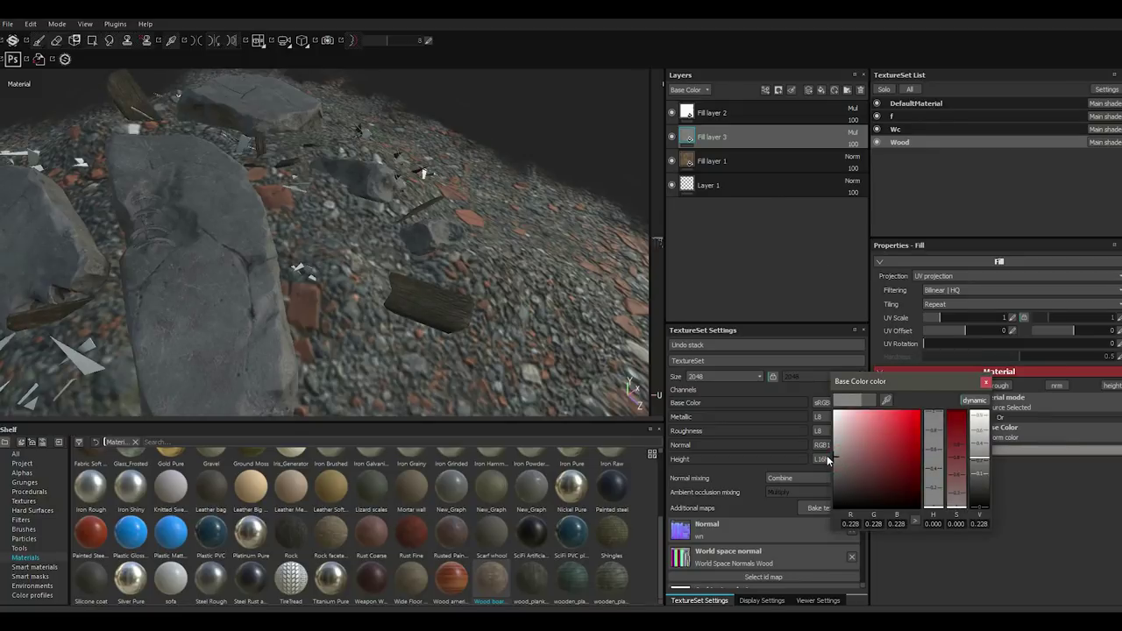
drag(832, 463, 826, 438)
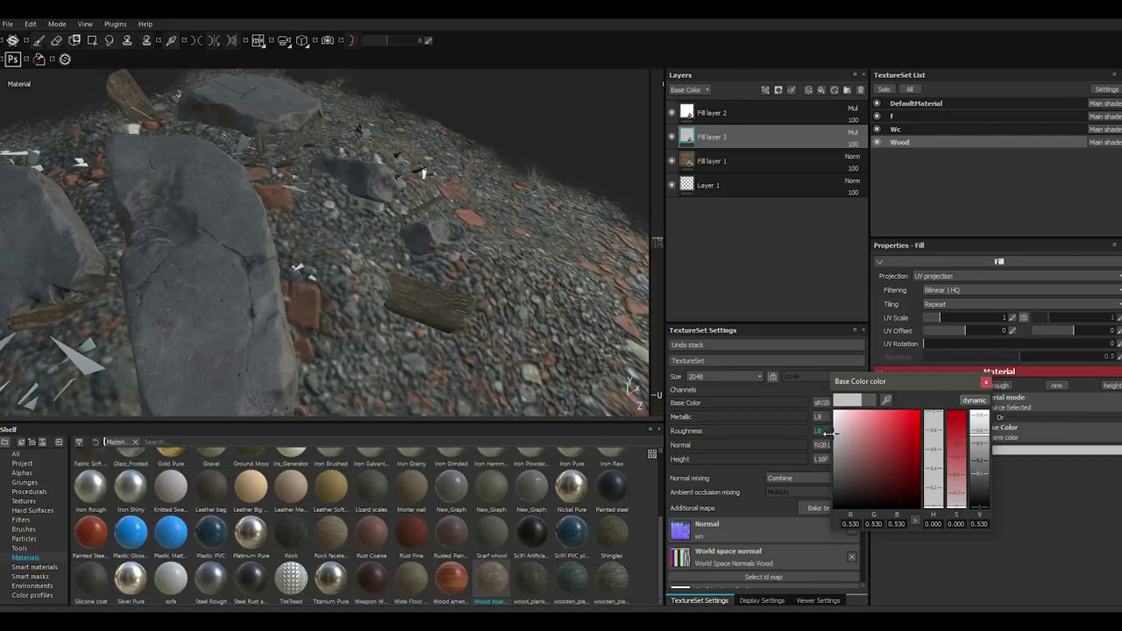
click(985, 382)
scroll(511, 218, down, 5)
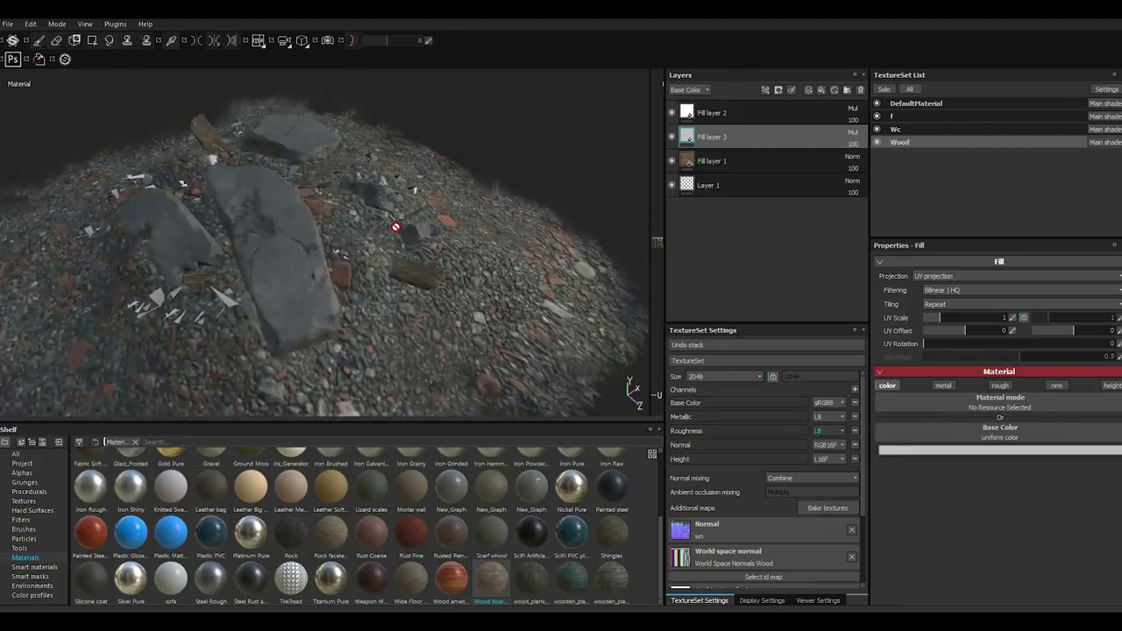
scroll(511, 217, down, 3)
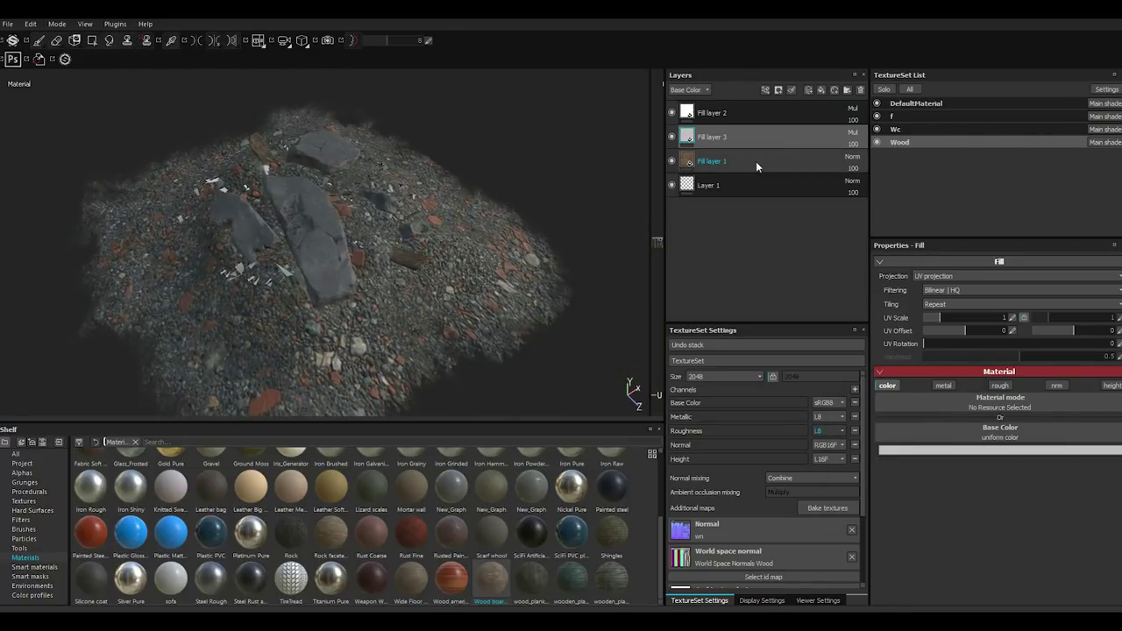
- Copy the wood and tint fill layers into the Wc texture set, removing the extra Fill layer 1
right_click(721, 162)
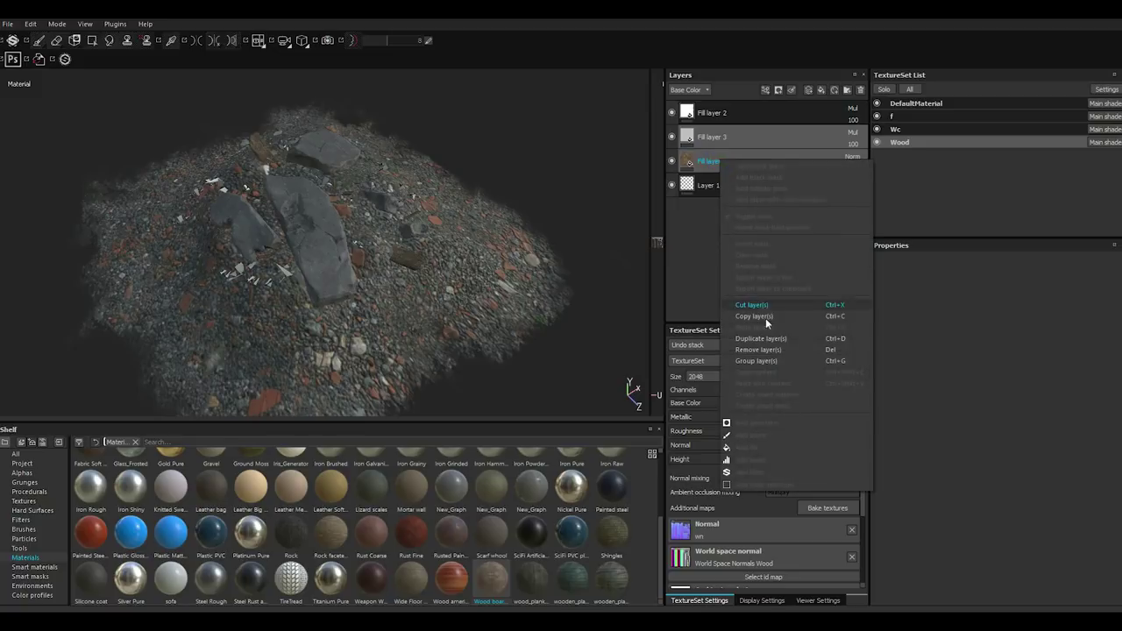
click(689, 318)
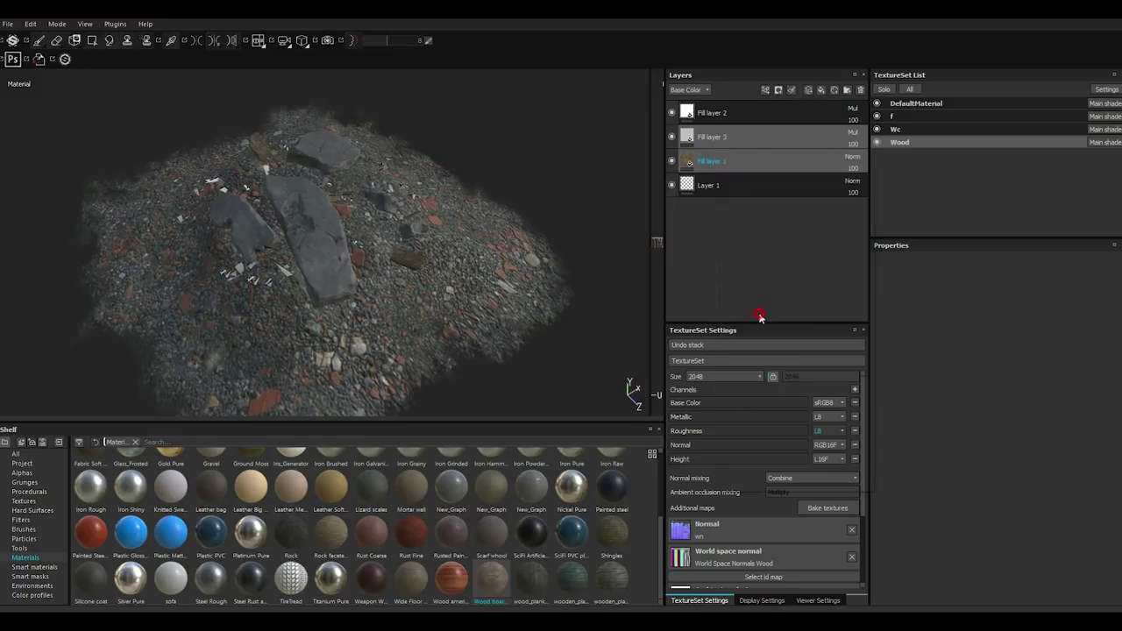
click(738, 136)
right_click(735, 133)
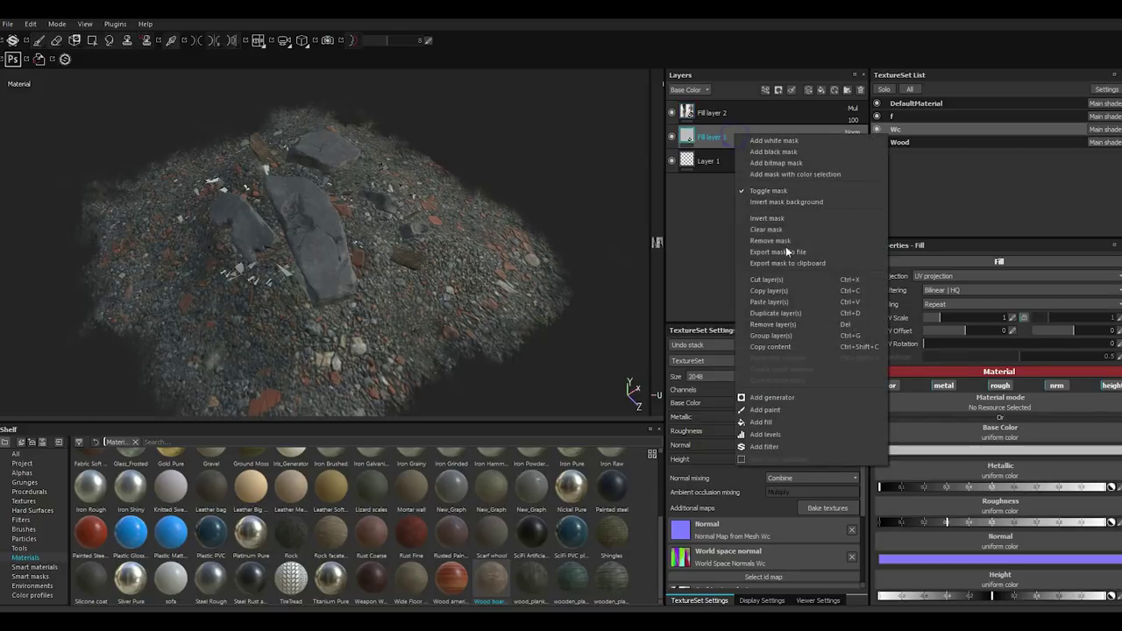
click(774, 313)
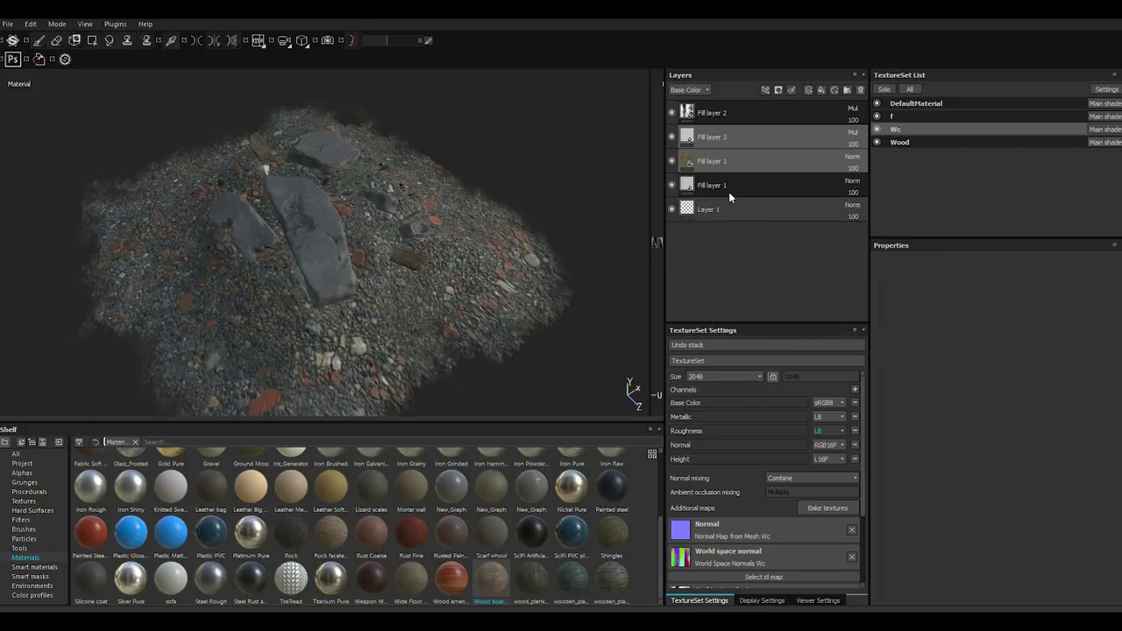
click(728, 192)
scroll(298, 251, up, 5)
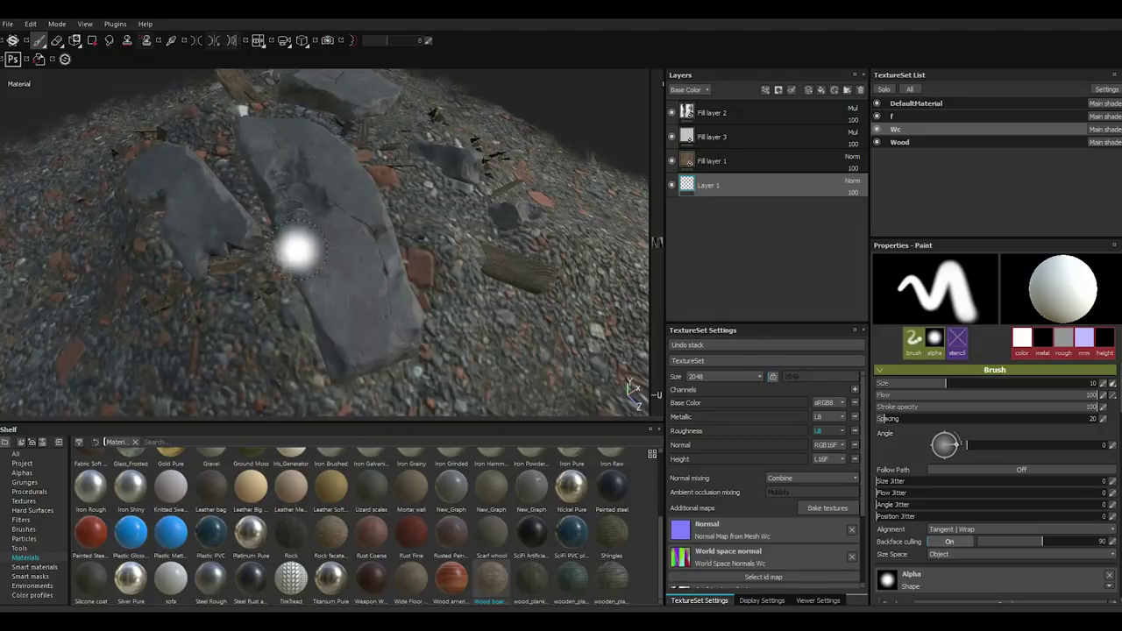
alt+drag(298, 251, 377, 274)
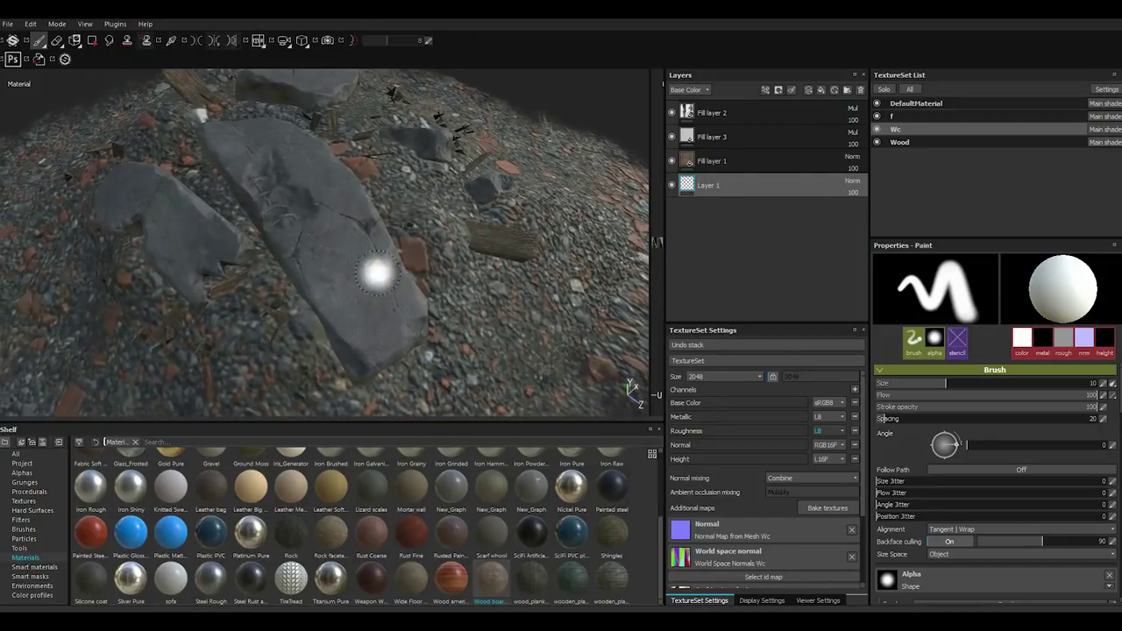
- Lighten Fill layer 3's base colour in Wc to pale grey, about 0.844
click(733, 139)
click(948, 455)
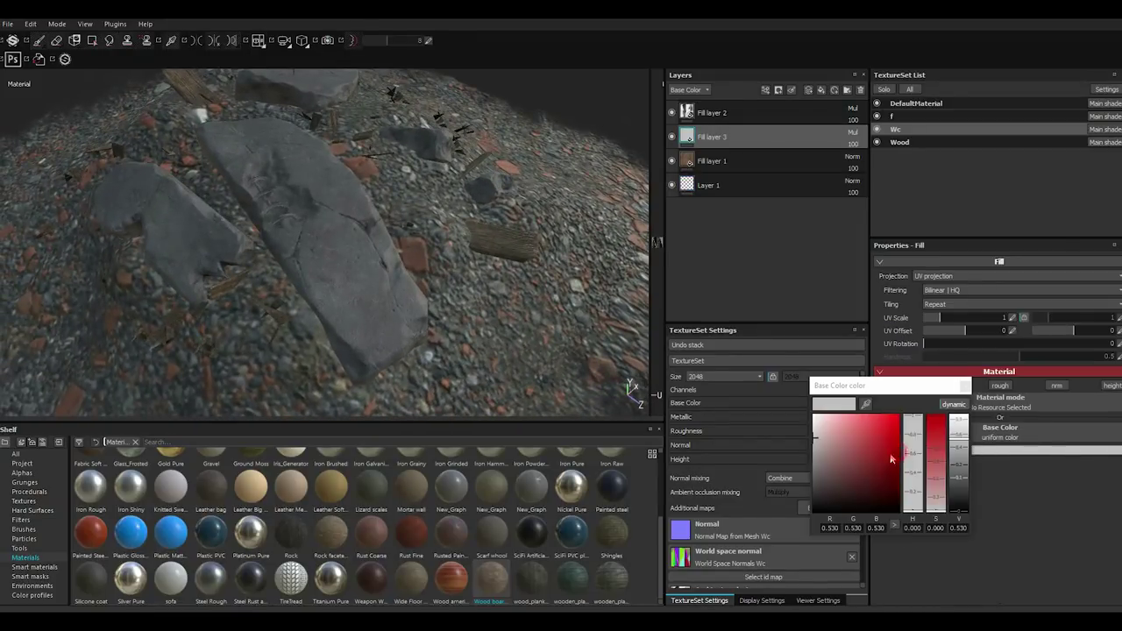
drag(817, 439, 809, 424)
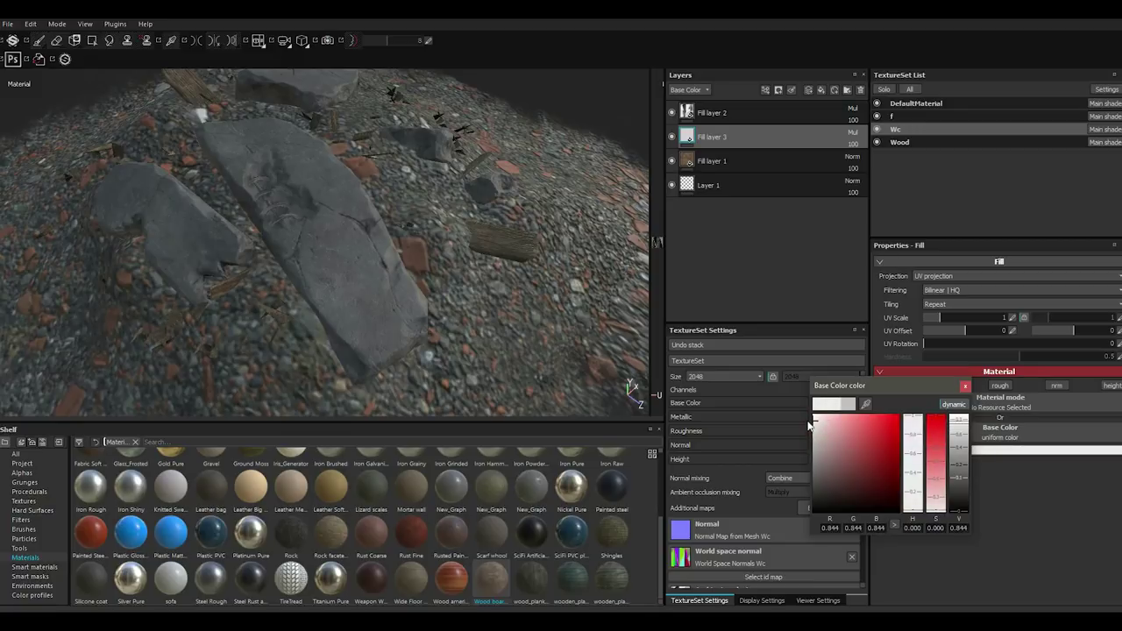
click(966, 387)
mouse_move(452, 222)
alt+mouse_down()
mouse_move(425, 230)
mouse_move(394, 284)
mouse_move(479, 248)
mouse_move(483, 258)
mouse_move(395, 324)
alt+mouse_up()
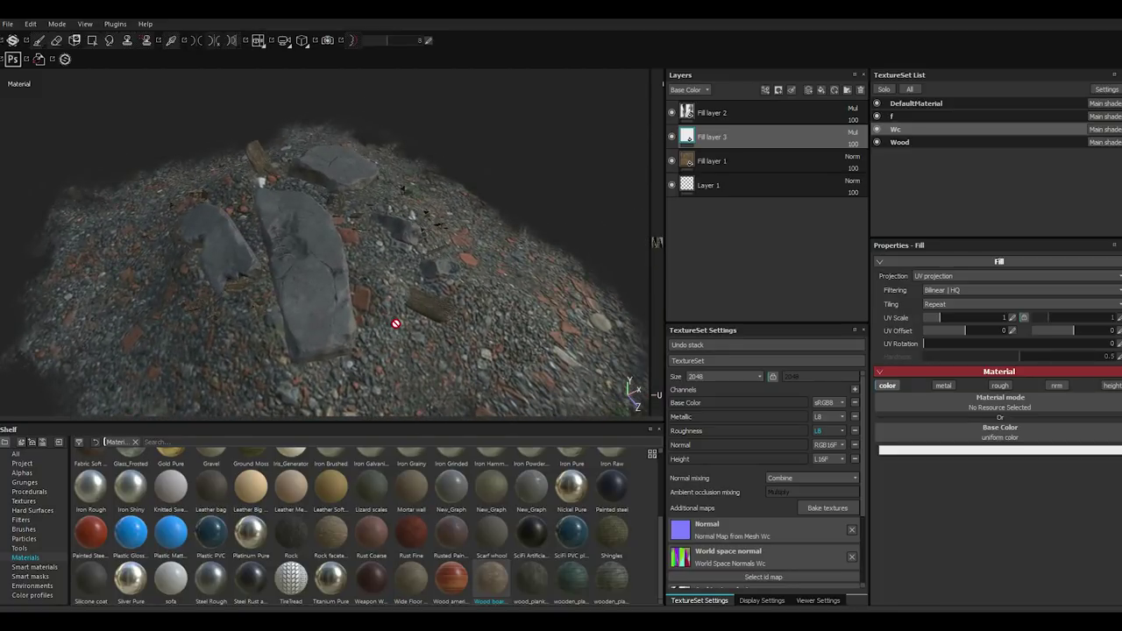